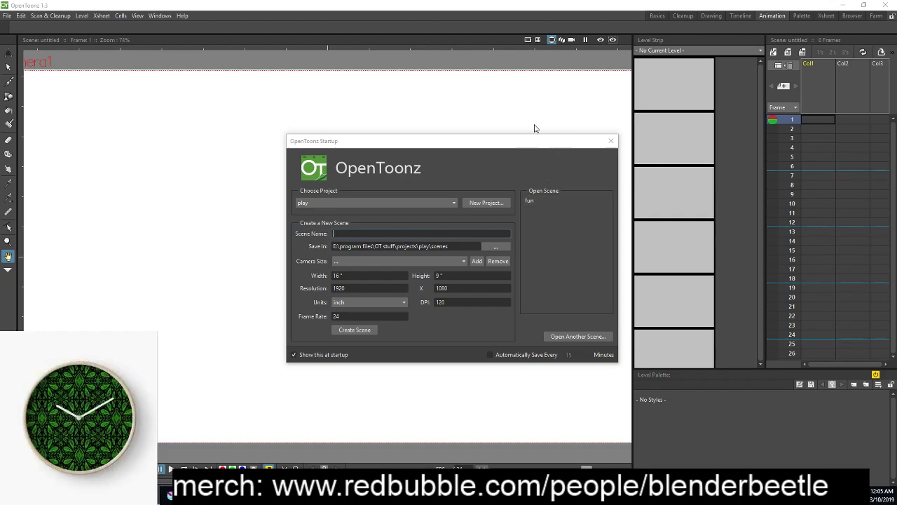
Open the existing scene "fun" from the play project
left_click(534, 199)
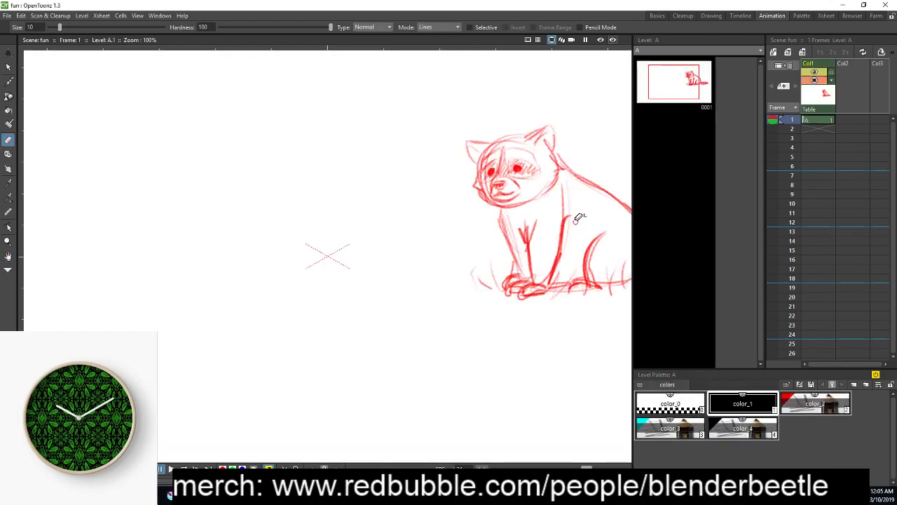
scroll(561, 214, "down", 3)
left_click_drag(534, 228, 512, 231)
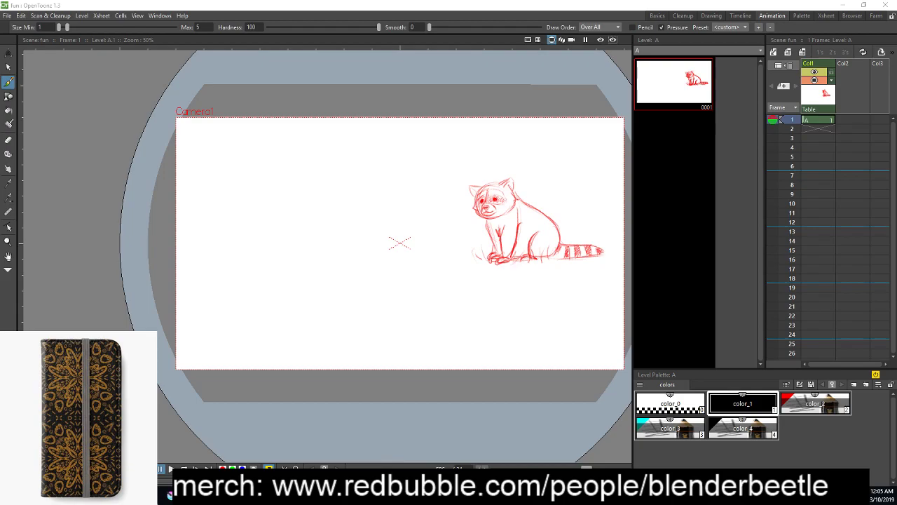
Look through the installed applications and pinned programs for the reference image viewer
key("super")
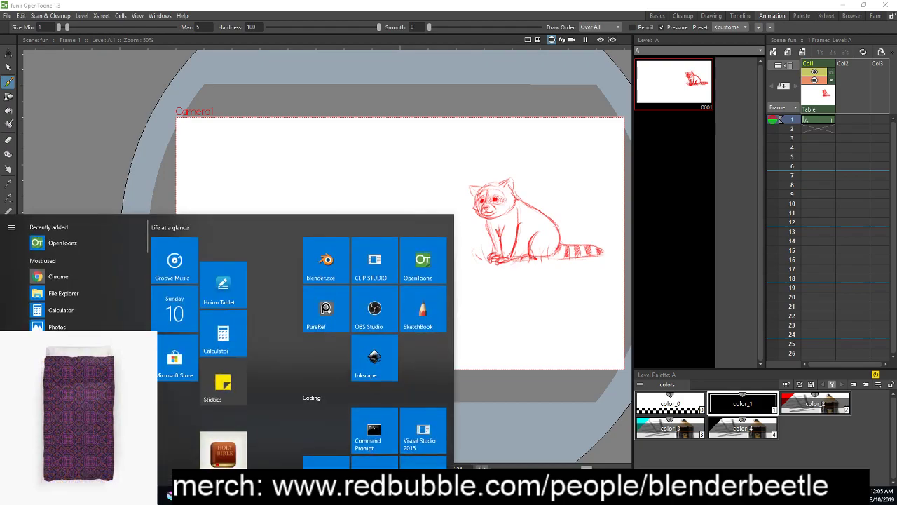
scroll(286, 380, "down", 3)
scroll(286, 380, "up", 2)
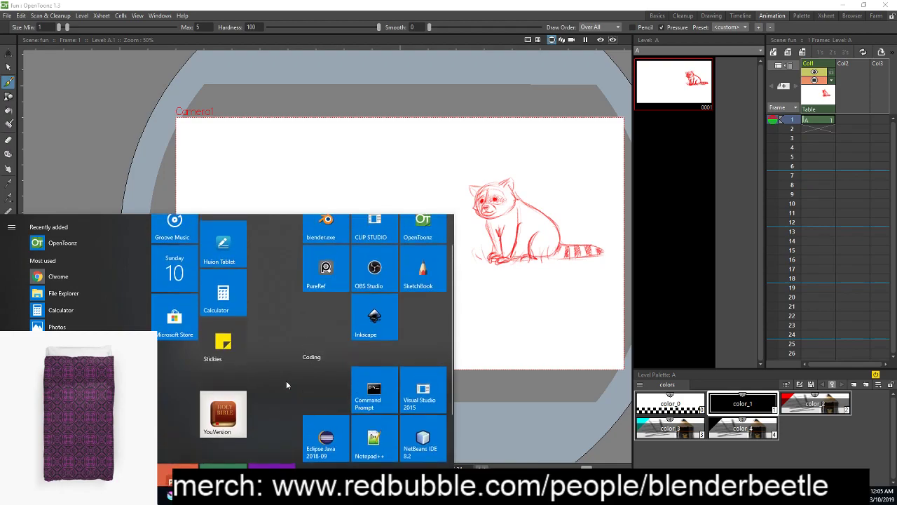
scroll(286, 385, "up", 1)
scroll(44, 325, "down", 3)
scroll(44, 326, "down", 5)
scroll(77, 280, "down", 3)
scroll(77, 274, "down", 5)
scroll(77, 274, "down", 5)
scroll(93, 321, "down", 5)
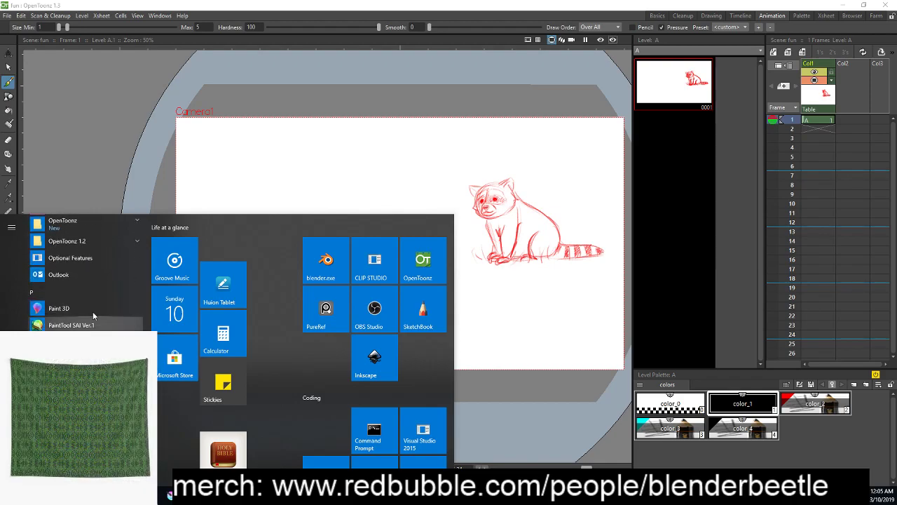
scroll(84, 280, "down", 5)
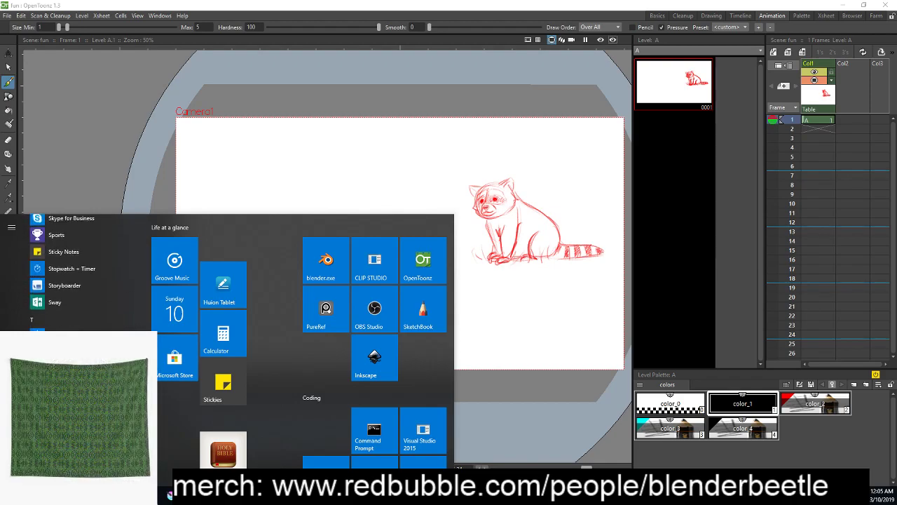
scroll(84, 281, "down", 2)
scroll(84, 280, "up", 4)
scroll(84, 281, "up", 15)
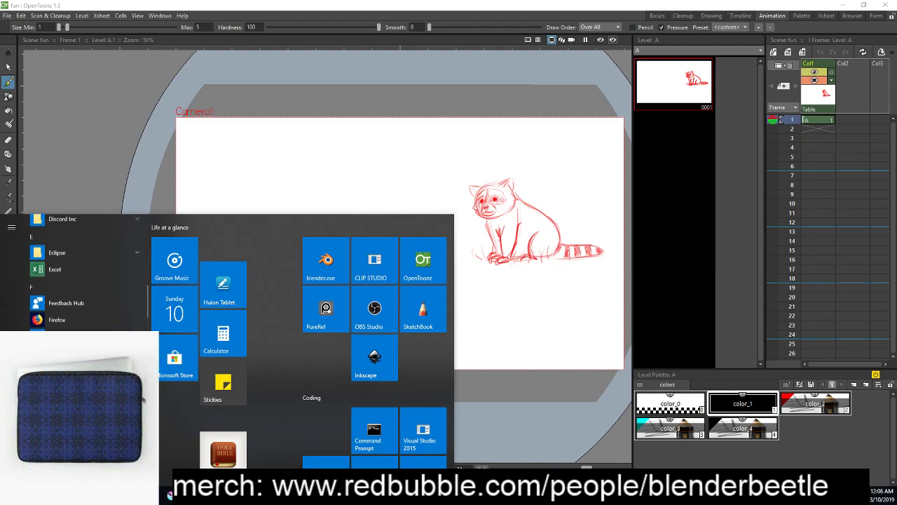
scroll(84, 273, "up", 8)
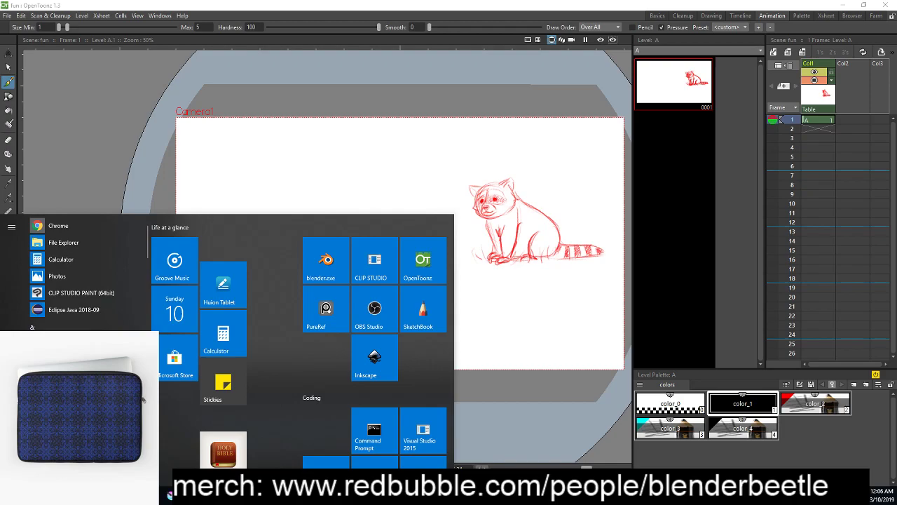
scroll(349, 410, "down", 3)
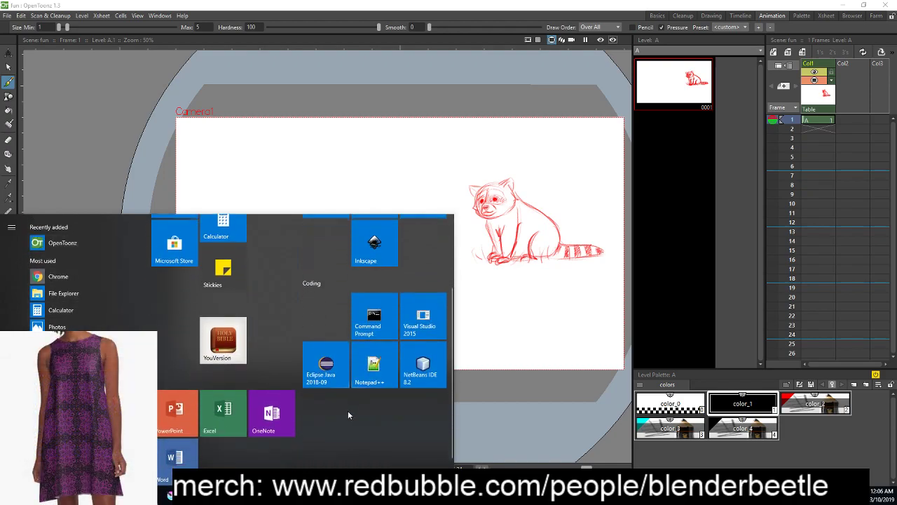
scroll(347, 411, "up", 3)
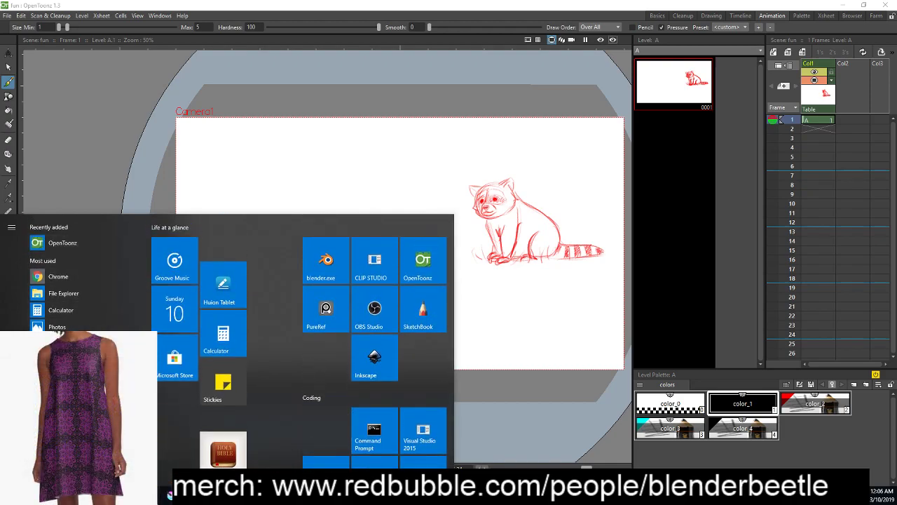
Launch PureRef and place its raccoon photo board over the canvas, beside the existing seated raccoon sketch
left_click(315, 318)
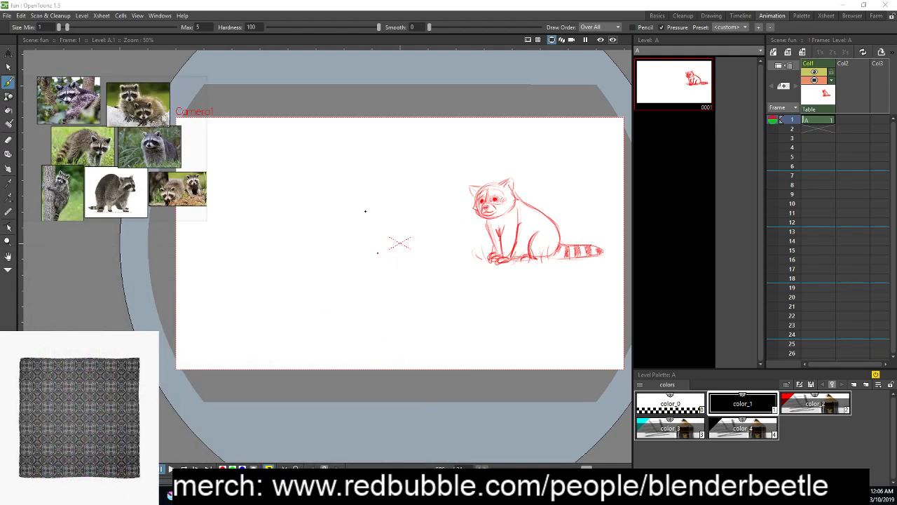
left_click_drag(122, 160, 187, 252)
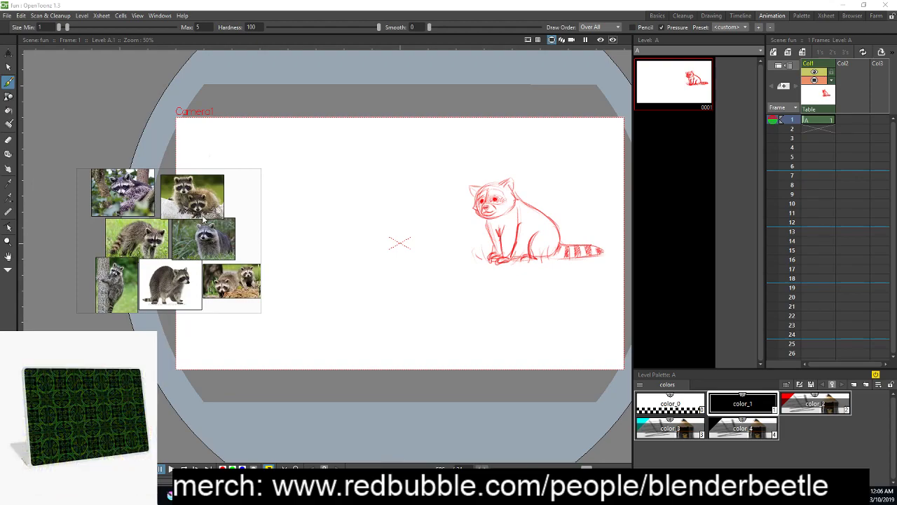
scroll(316, 346, "up", 3)
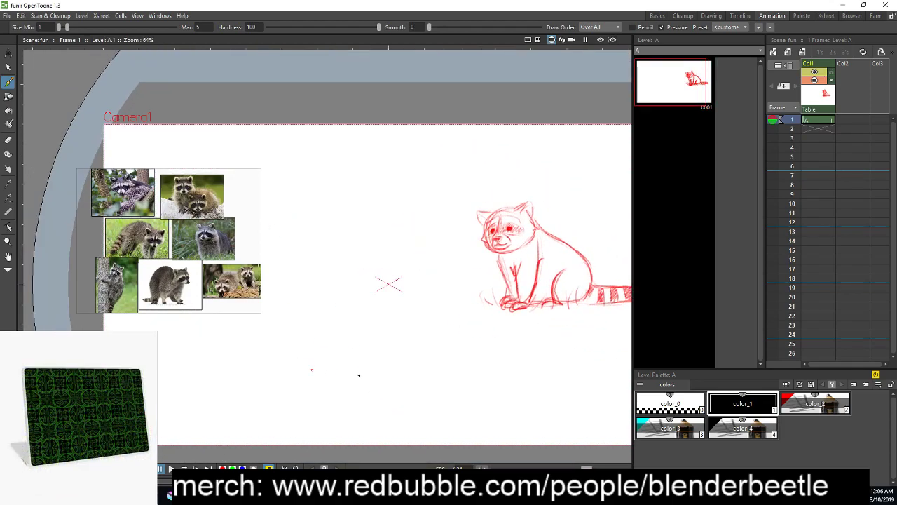
mouse_move(382, 369)
left_mouse_down()
mouse_move(363, 361)
mouse_move(257, 367)
left_mouse_up()
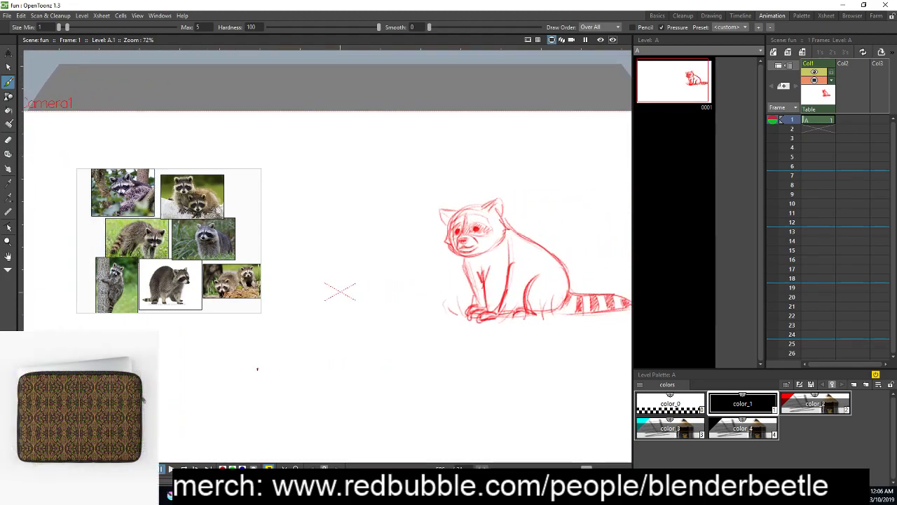
Create a new Toonz Raster Level at frame 1 of Col2 with the default size and DPI
left_click(852, 120)
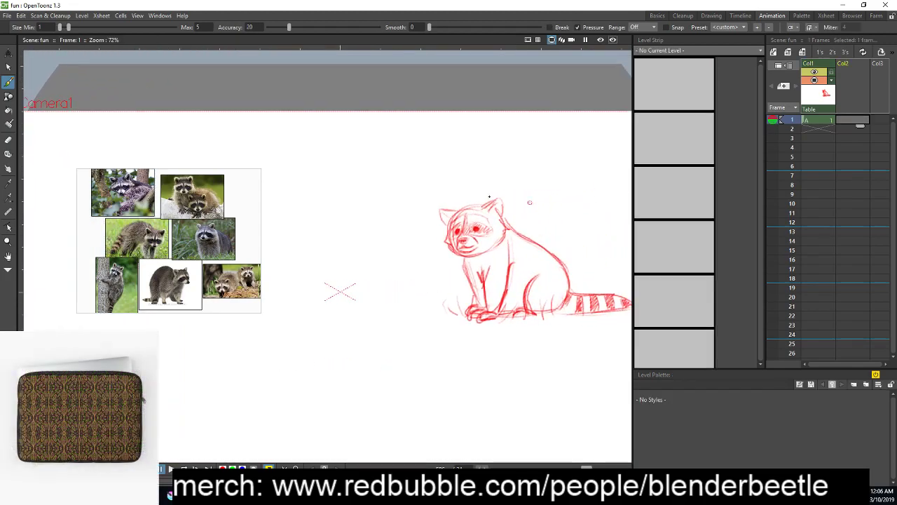
left_click_drag(386, 294, 411, 313)
key("ctrl+z")
left_click(788, 53)
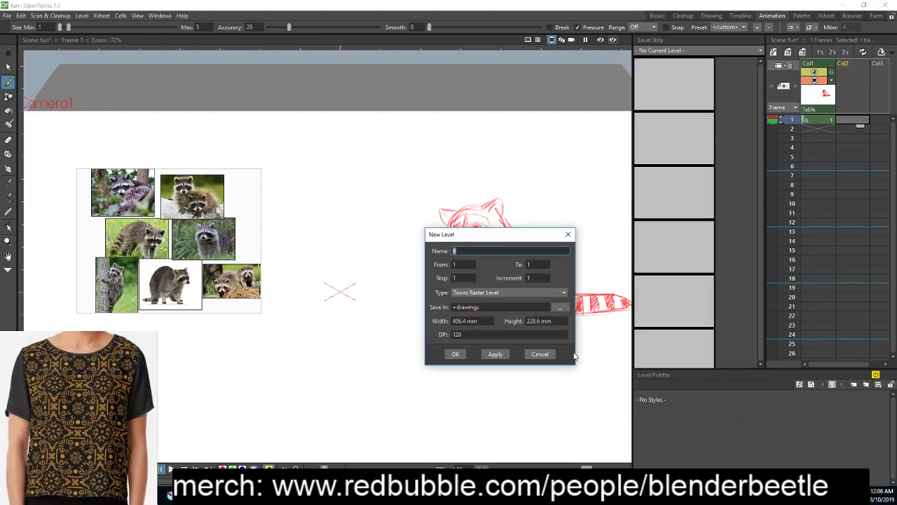
left_click(456, 355)
mouse_move(342, 250)
left_mouse_down()
mouse_move(338, 290)
mouse_move(382, 322)
left_mouse_up()
key("ctrl+z")
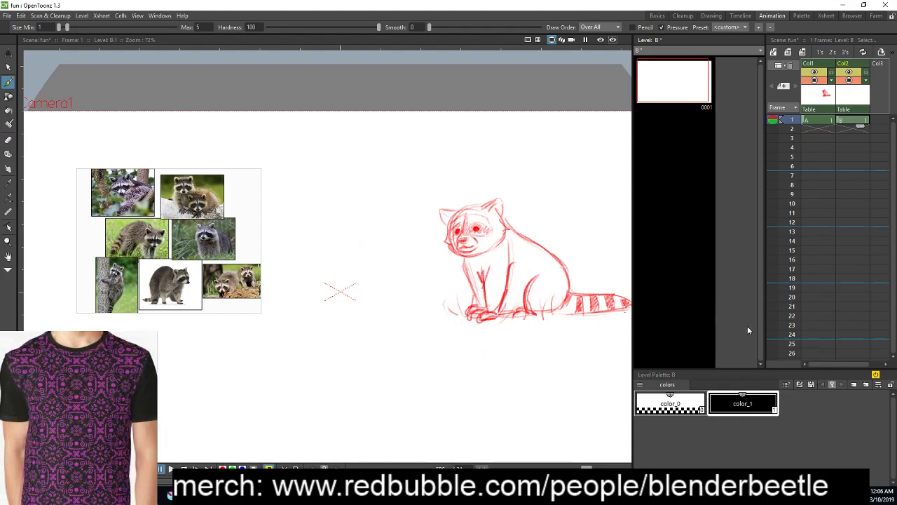
Copy the red color_2 style from level A's palette and insert it into level B's palette
left_click(817, 123)
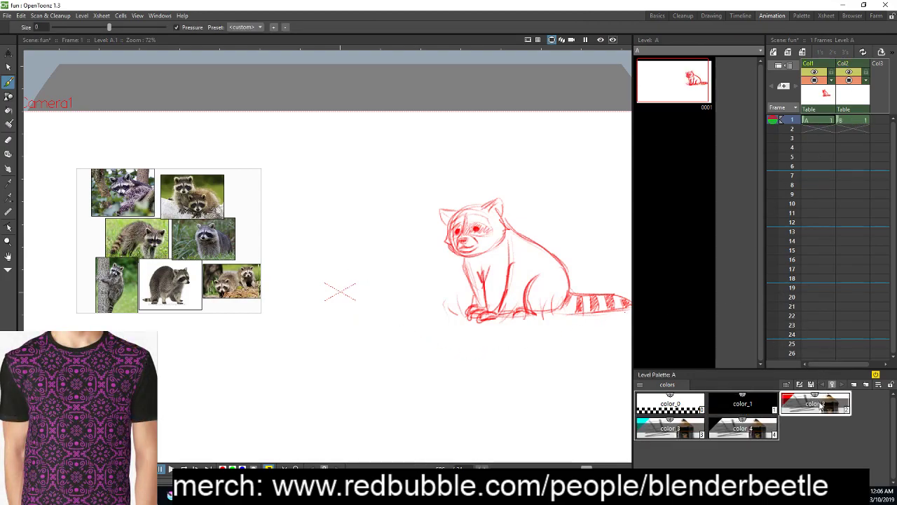
right_click(806, 404)
left_click(852, 120)
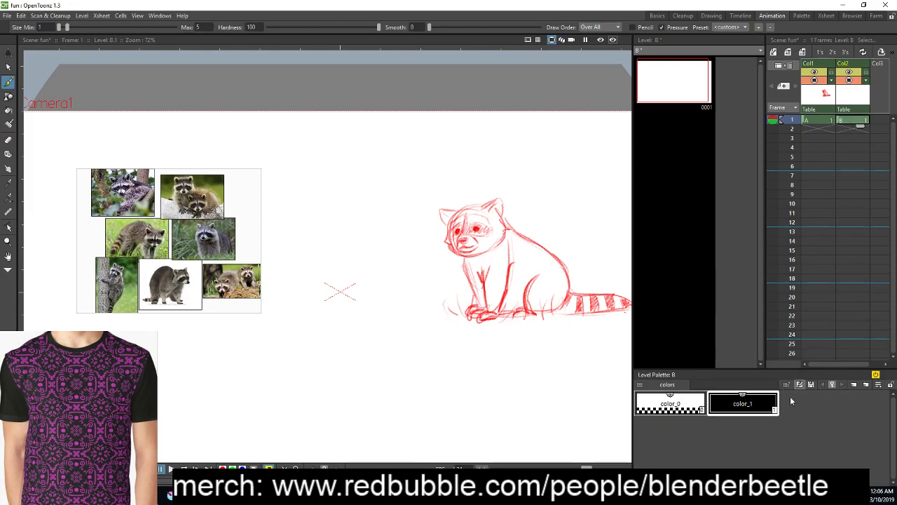
right_click(815, 400)
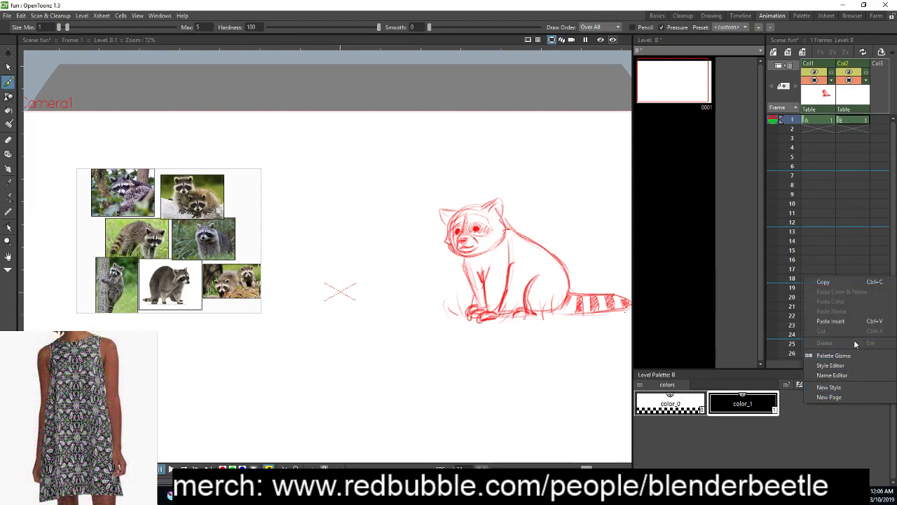
left_click(851, 319)
Save the scene with its new level and palette style
mouse_move(369, 246)
left_mouse_down()
mouse_move(372, 271)
mouse_move(444, 288)
left_mouse_up()
key("ctrl+z")
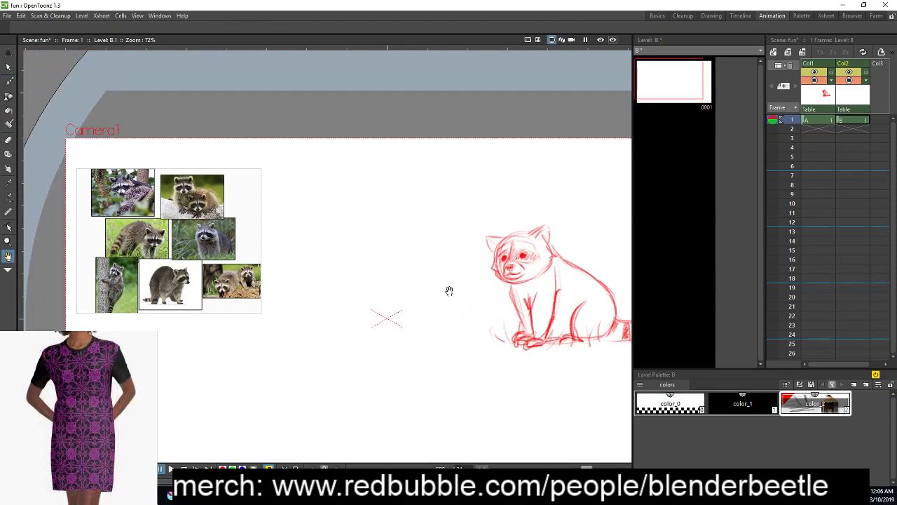
key("ctrl+s")
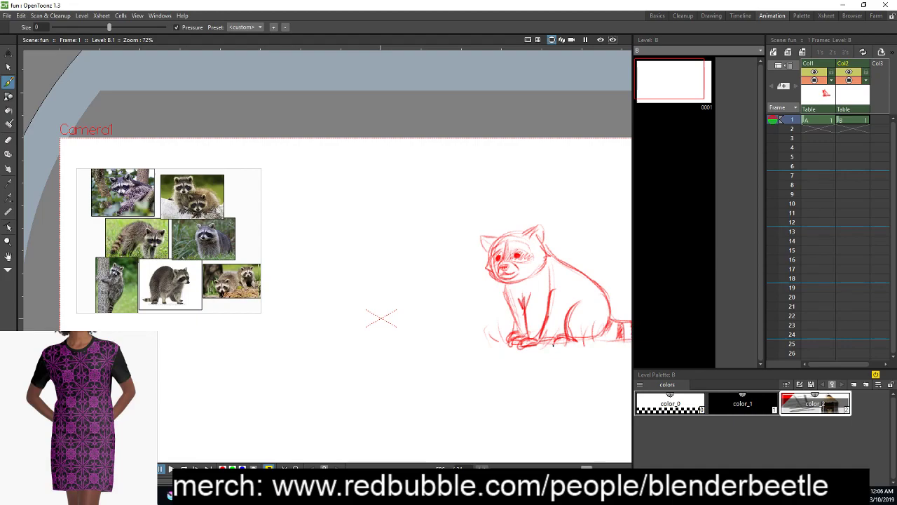
mouse_move(553, 343)
left_mouse_down()
mouse_move(464, 350)
mouse_move(523, 136)
left_mouse_up()
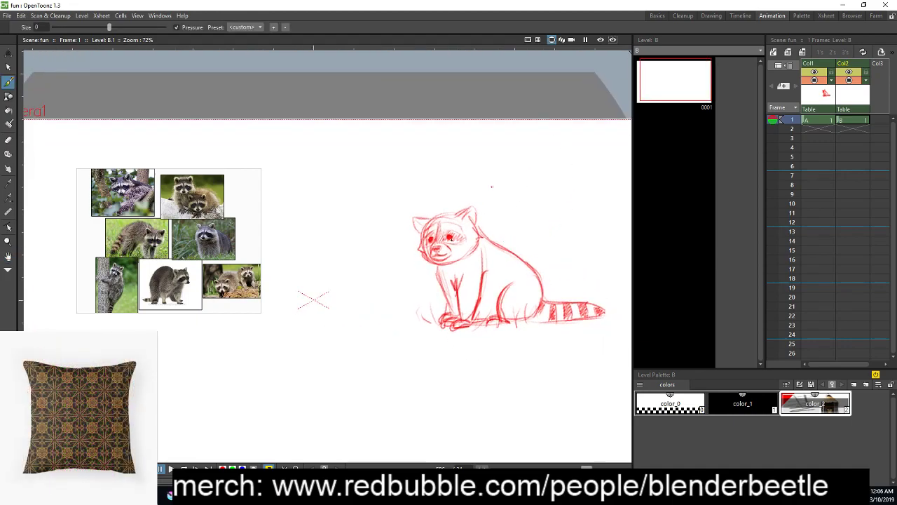
scroll(421, 311, "up", 1)
left_click_drag(479, 358, 465, 361)
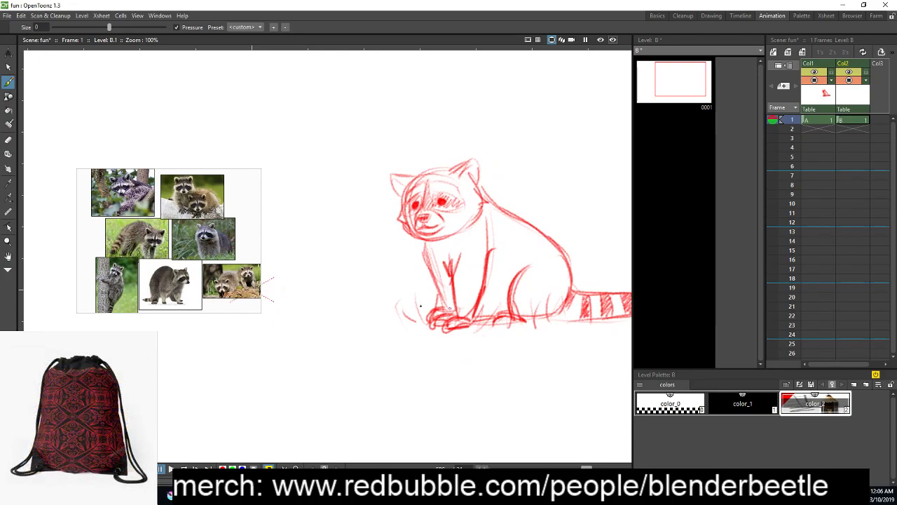
left_click_drag(407, 353, 438, 338)
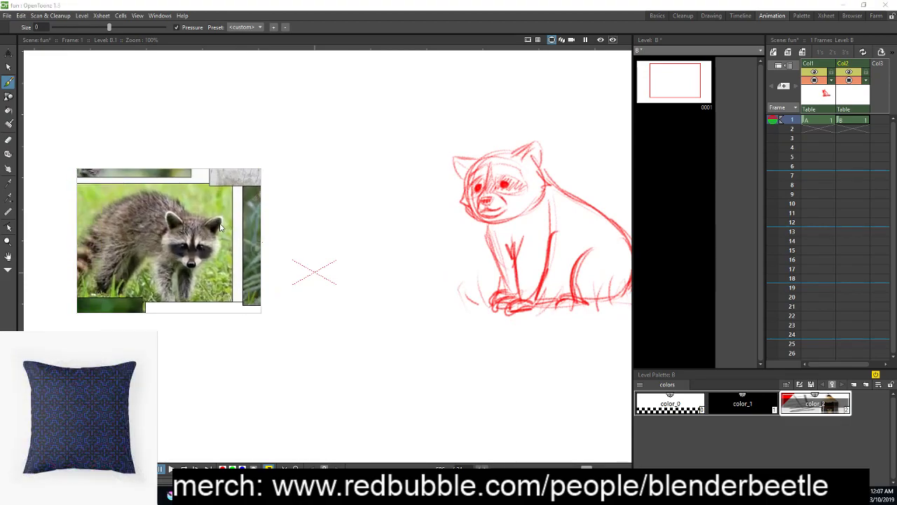
left_click_drag(384, 269, 461, 272)
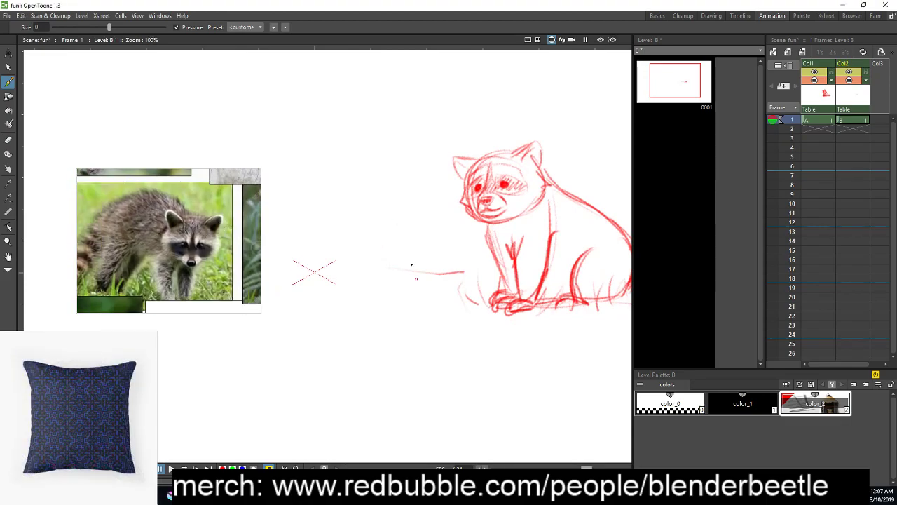
key("ctrl+z")
Sketch a new raccoon head in red between the reference photo and the seated raccoon, with cheek tufts, brows, eyes and nose
left_click_drag(397, 295, 483, 305)
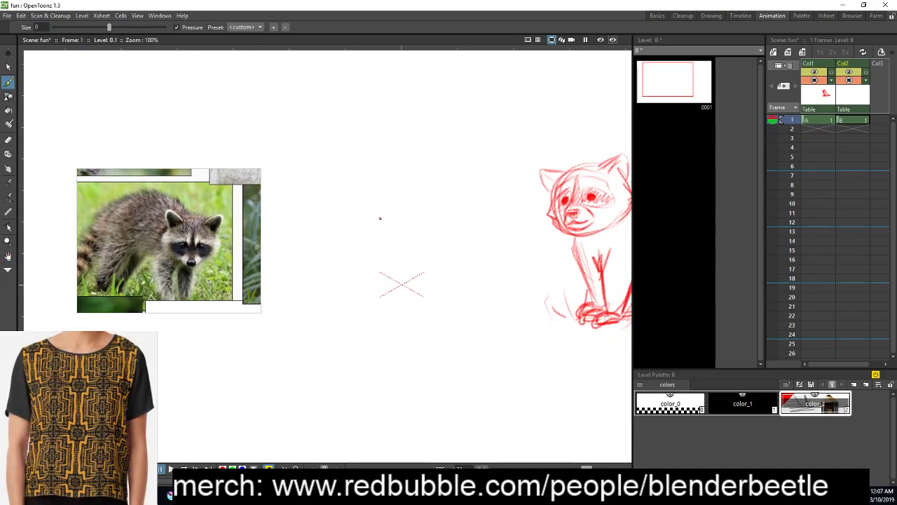
mouse_move(402, 204)
left_mouse_down()
mouse_move(405, 274)
mouse_move(350, 234)
mouse_move(417, 206)
mouse_move(429, 253)
mouse_move(412, 207)
mouse_move(415, 266)
mouse_move(431, 228)
left_mouse_up()
mouse_move(364, 215)
left_mouse_down()
mouse_move(340, 245)
mouse_move(349, 243)
left_mouse_up()
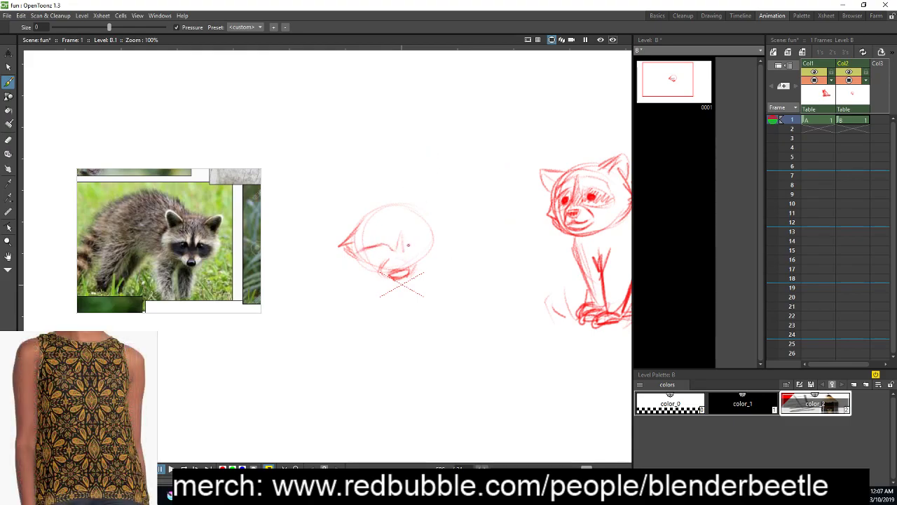
left_click_drag(403, 249, 425, 253)
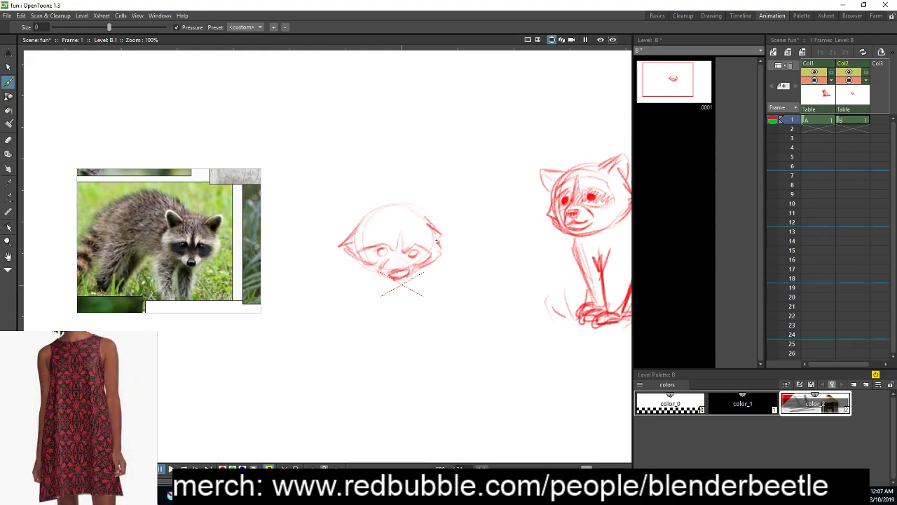
key("space")
left_click_drag(451, 269, 454, 283)
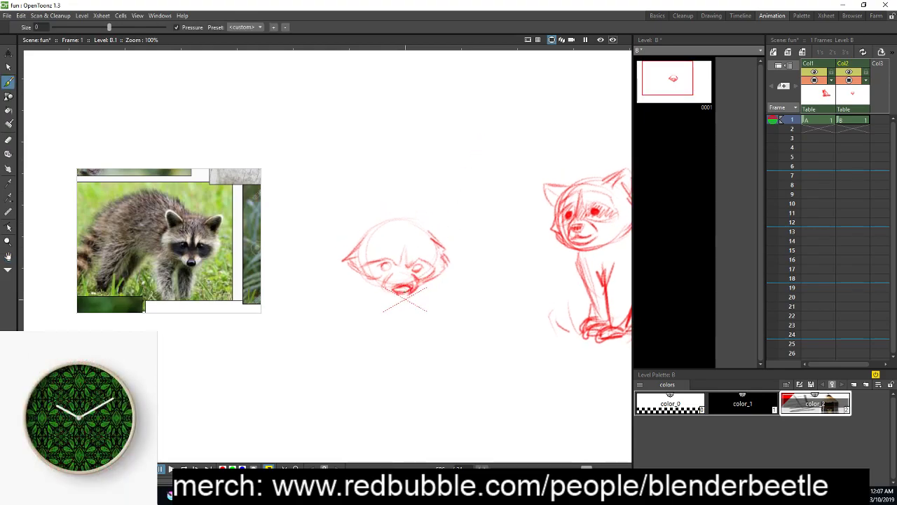
Add curved muzzle lines above the nose of the new raccoon head
key("space")
scroll(465, 276, "up", 2)
scroll(439, 273, "up", 2)
mouse_move(316, 302)
left_mouse_down()
mouse_move(553, 307)
mouse_move(539, 334)
mouse_move(548, 339)
left_mouse_up()
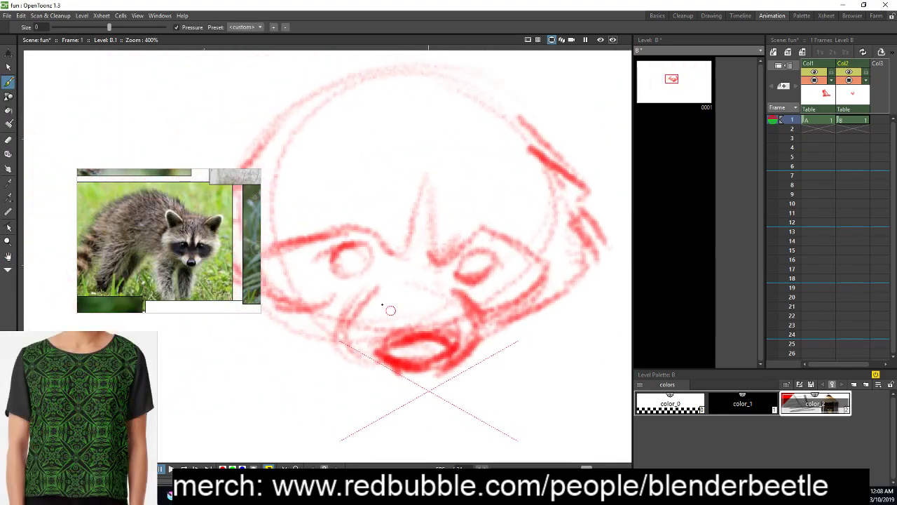
mouse_move(400, 300)
left_mouse_down()
mouse_move(436, 322)
mouse_move(462, 295)
left_mouse_up()
key("space")
left_click_drag(530, 338, 554, 343)
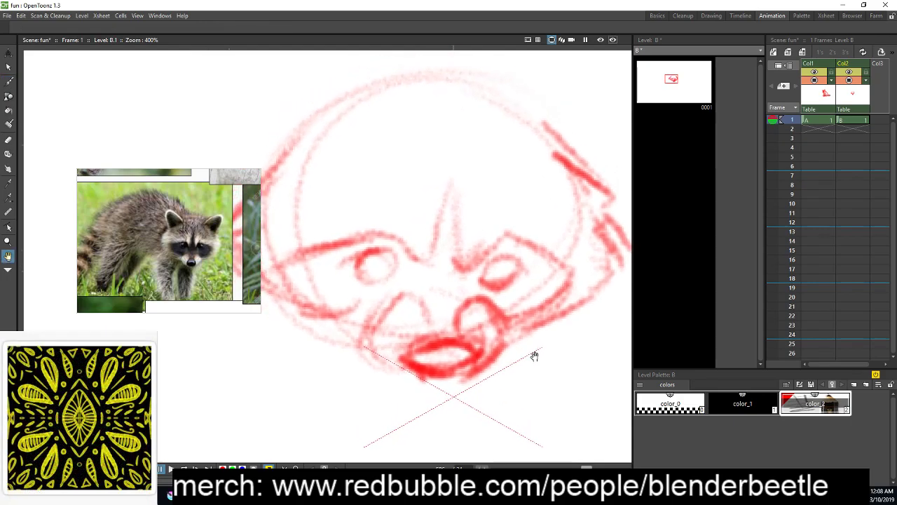
scroll(527, 223, "down", 2)
Draw pointed ears on both sides of the new raccoon head and reinforce its upper outline
key("space")
left_click_drag(488, 279, 461, 309)
mouse_move(415, 207)
left_mouse_down()
mouse_move(384, 169)
mouse_move(368, 199)
mouse_move(371, 177)
mouse_move(363, 222)
left_mouse_up()
mouse_move(366, 191)
left_mouse_down()
mouse_move(368, 235)
mouse_move(364, 210)
left_mouse_up()
mouse_move(375, 165)
left_mouse_down()
mouse_move(392, 182)
mouse_move(364, 175)
left_mouse_up()
left_click_drag(411, 210, 380, 221)
mouse_move(458, 218)
left_mouse_down()
mouse_move(471, 195)
mouse_move(502, 178)
mouse_move(504, 202)
mouse_move(504, 175)
mouse_move(458, 192)
mouse_move(487, 181)
left_mouse_up()
left_click_drag(347, 176, 382, 202)
key("space")
left_click_drag(462, 235, 482, 241)
key("space")
left_click_drag(552, 290, 580, 271)
left_click_drag(429, 183, 458, 171)
Sketch a second raccoon head outline with pointed cheeks in the blank area beside the first head
key("space")
left_click_drag(490, 261, 645, 233)
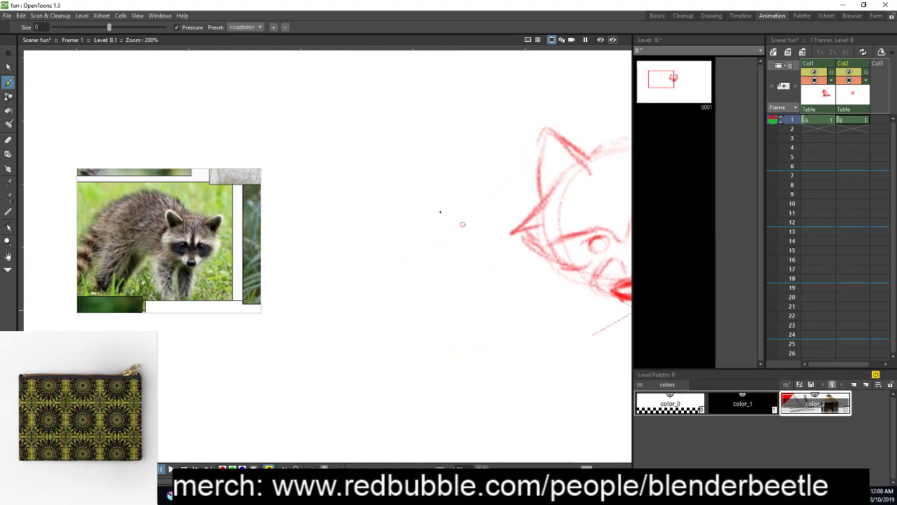
mouse_move(372, 160)
left_mouse_down()
mouse_move(424, 183)
mouse_move(397, 241)
mouse_move(404, 163)
mouse_move(437, 187)
mouse_move(454, 221)
mouse_move(398, 250)
mouse_move(441, 209)
mouse_move(362, 263)
mouse_move(350, 260)
mouse_move(315, 237)
mouse_move(326, 175)
left_mouse_up()
mouse_move(295, 217)
left_mouse_down()
mouse_move(334, 169)
mouse_move(369, 158)
left_mouse_up()
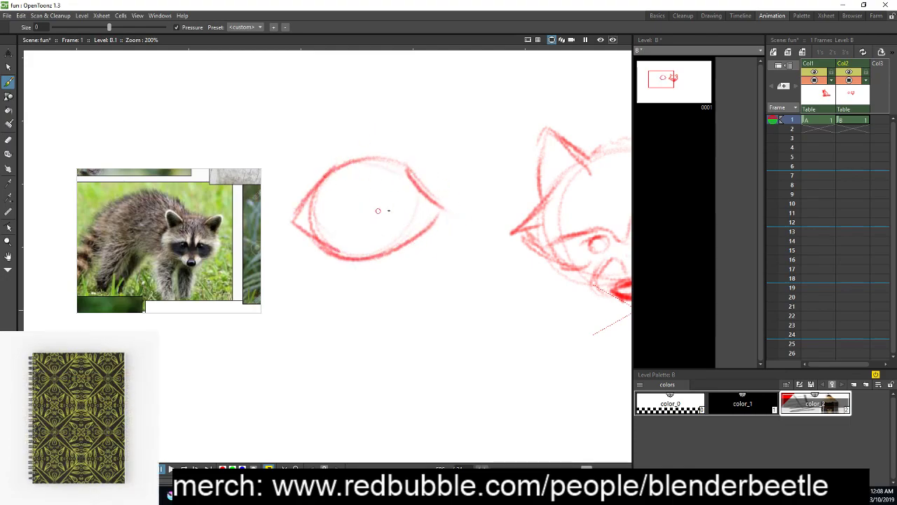
Draw round eyes, a small nose and a short mouth line on the second raccoon head
left_click_drag(394, 199, 404, 215)
mouse_move(344, 203)
left_mouse_down()
mouse_move(344, 216)
mouse_move(373, 244)
mouse_move(351, 243)
mouse_move(375, 245)
left_mouse_up()
key("ctrl+z")
key("ctrl+z")
left_click_drag(364, 247, 355, 247)
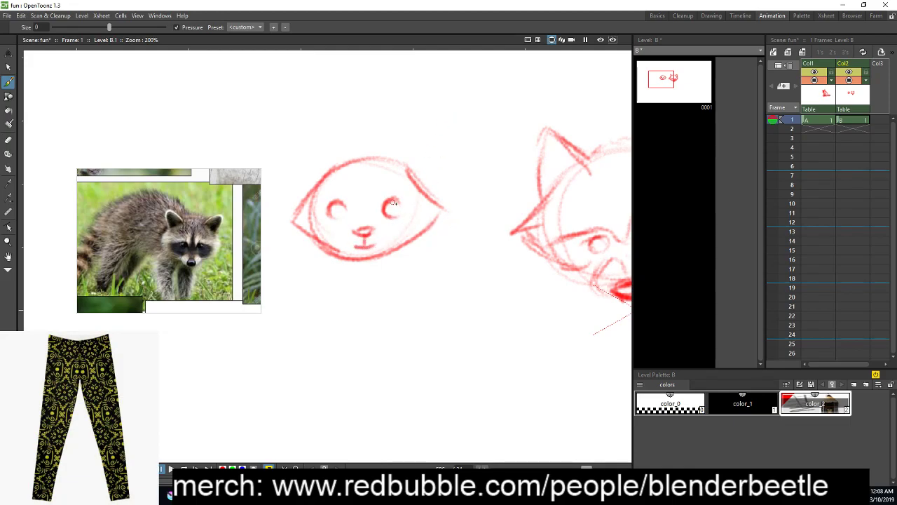
Outline and hatch the dark mask patches around both eyes of the second raccoon head
left_click_drag(375, 209, 371, 230)
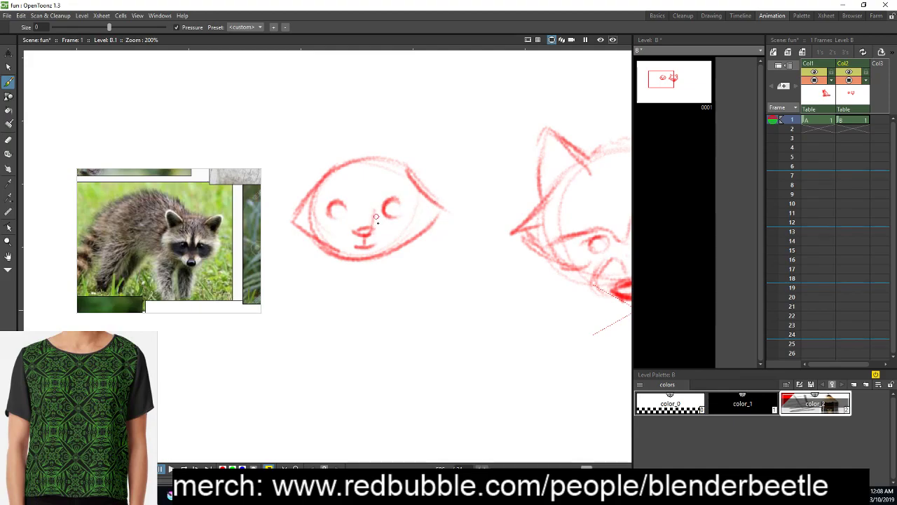
key("ctrl+z")
mouse_move(366, 230)
left_mouse_down()
mouse_move(436, 226)
mouse_move(382, 187)
mouse_move(413, 202)
left_mouse_up()
mouse_move(359, 229)
left_mouse_down()
mouse_move(351, 191)
mouse_move(293, 219)
mouse_move(365, 227)
mouse_move(342, 229)
mouse_move(364, 224)
mouse_move(309, 208)
mouse_move(300, 217)
mouse_move(335, 194)
mouse_move(333, 208)
mouse_move(308, 228)
mouse_move(329, 218)
mouse_move(347, 226)
mouse_move(348, 191)
mouse_move(390, 210)
mouse_move(383, 200)
mouse_move(372, 226)
mouse_move(393, 208)
mouse_move(390, 190)
mouse_move(405, 189)
mouse_move(402, 200)
mouse_move(423, 200)
mouse_move(391, 236)
mouse_move(386, 214)
mouse_move(387, 227)
mouse_move(404, 225)
mouse_move(429, 210)
mouse_move(422, 199)
mouse_move(407, 226)
mouse_move(436, 208)
left_mouse_up()
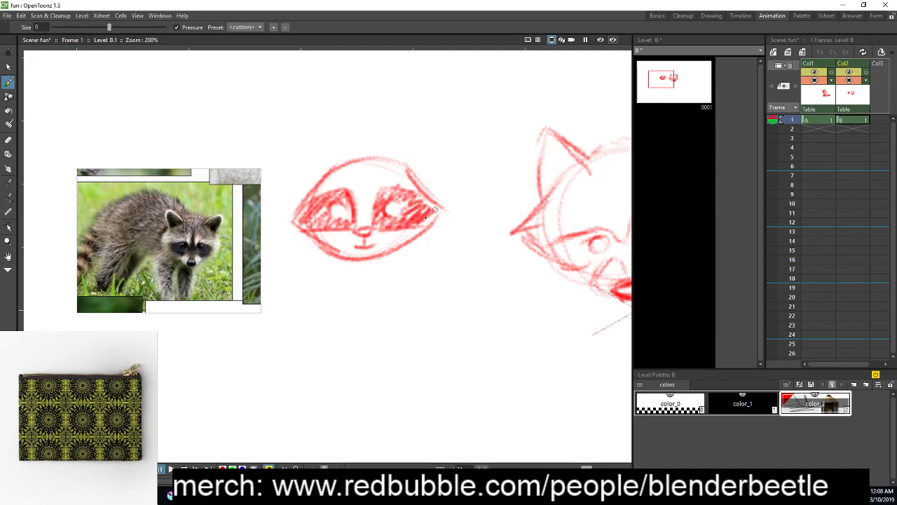
Add brow lines above the mask and small ears on both sides of the second raccoon head
left_click_drag(377, 186, 377, 175)
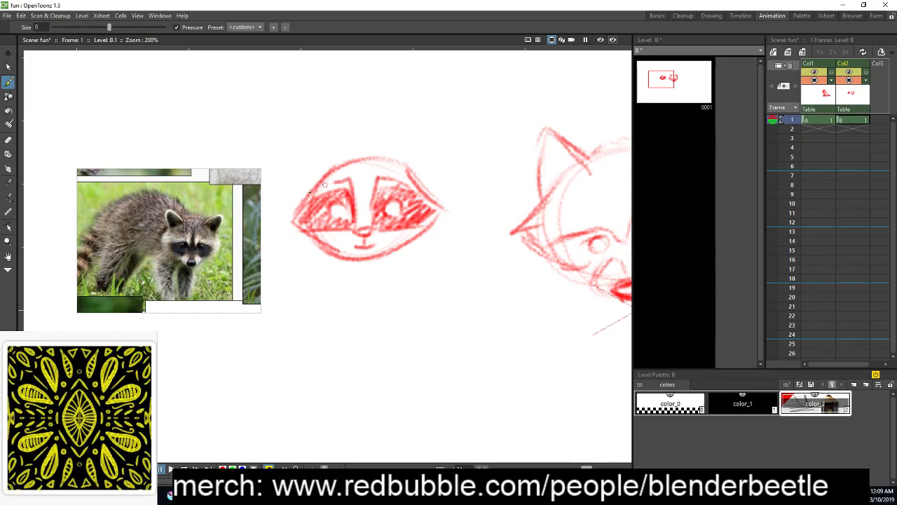
mouse_move(333, 169)
left_mouse_down()
mouse_move(304, 163)
mouse_move(298, 195)
left_mouse_up()
left_click_drag(412, 162, 432, 175)
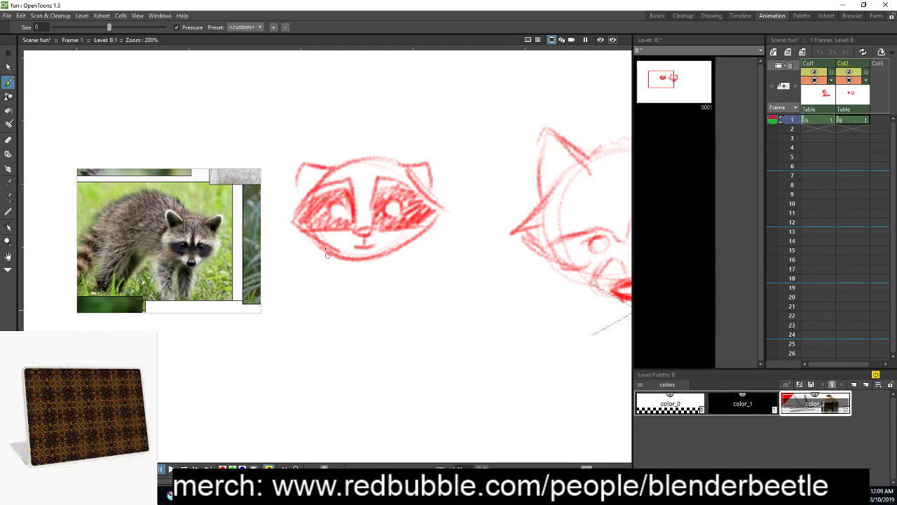
Sketch a rounded body outline below the second raccoon head and fill in its pupils
left_click_drag(333, 260, 343, 312)
mouse_move(411, 248)
left_mouse_down()
mouse_move(369, 339)
mouse_move(335, 334)
left_mouse_up()
left_click_drag(422, 269, 394, 332)
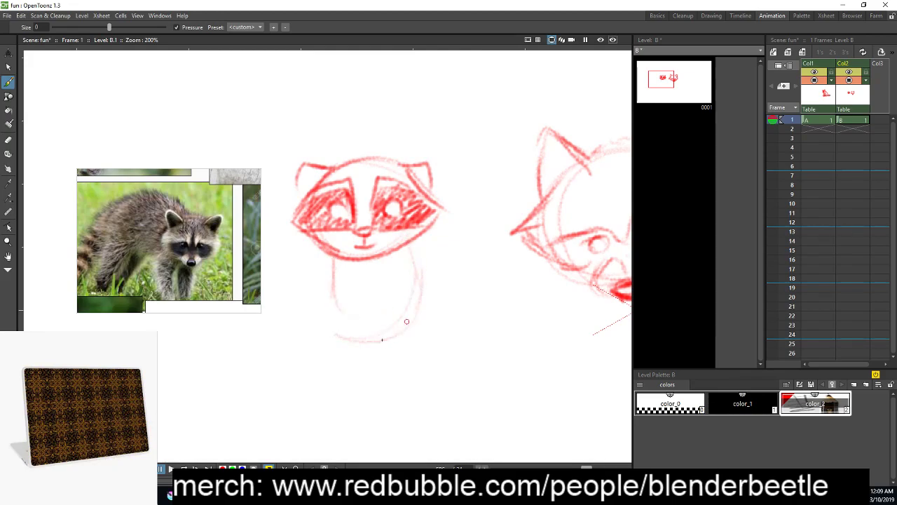
left_click_drag(390, 211, 342, 213)
Fill in the first raccoon head's pupils with light highlights and hatch the mask patch around one eye
key("space")
mouse_move(498, 335)
left_mouse_down()
mouse_move(386, 358)
mouse_move(371, 347)
left_mouse_up()
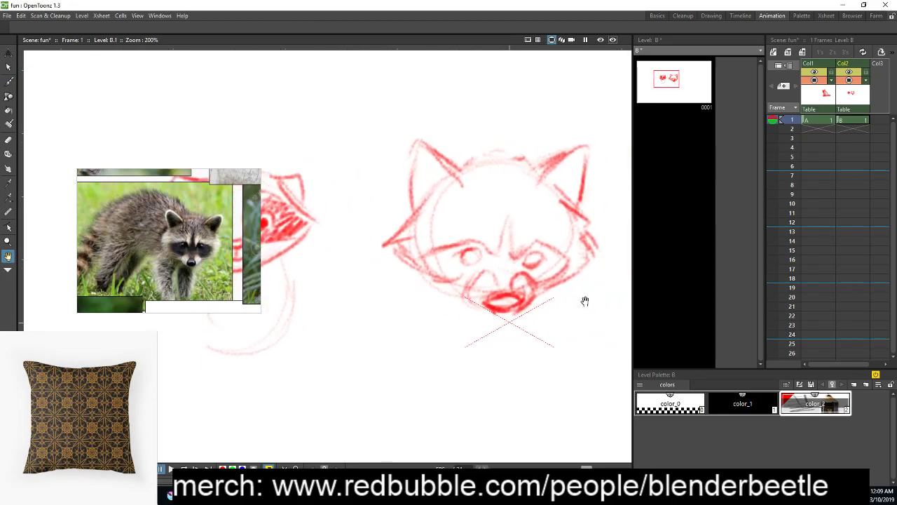
left_click_drag(588, 299, 564, 287)
mouse_move(444, 261)
left_mouse_down()
mouse_move(436, 270)
mouse_move(440, 261)
mouse_move(423, 247)
mouse_move(396, 245)
mouse_move(441, 237)
mouse_move(452, 239)
mouse_move(442, 256)
mouse_move(460, 255)
mouse_move(447, 246)
left_mouse_up()
mouse_move(531, 266)
left_mouse_down()
mouse_move(482, 248)
mouse_move(492, 240)
mouse_move(482, 246)
left_mouse_up()
key("ctrl+z")
key("ctrl+z")
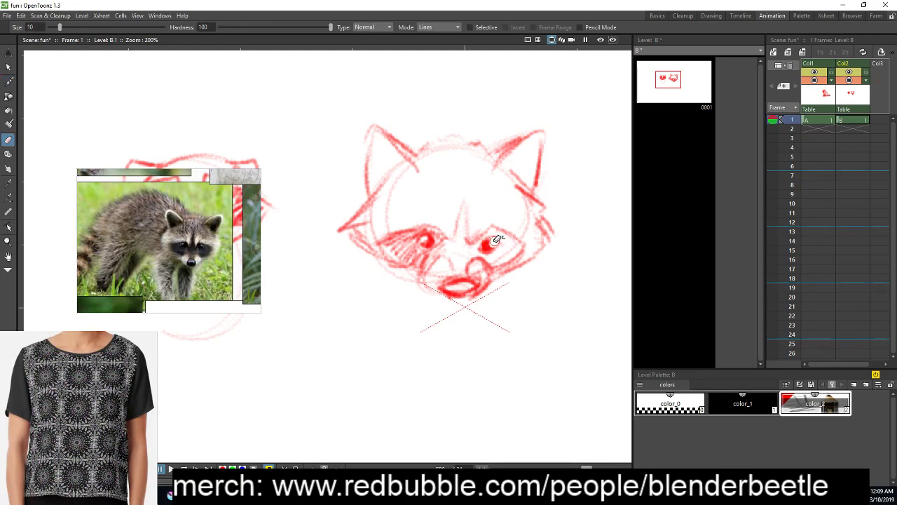
left_click_drag(492, 246, 504, 253)
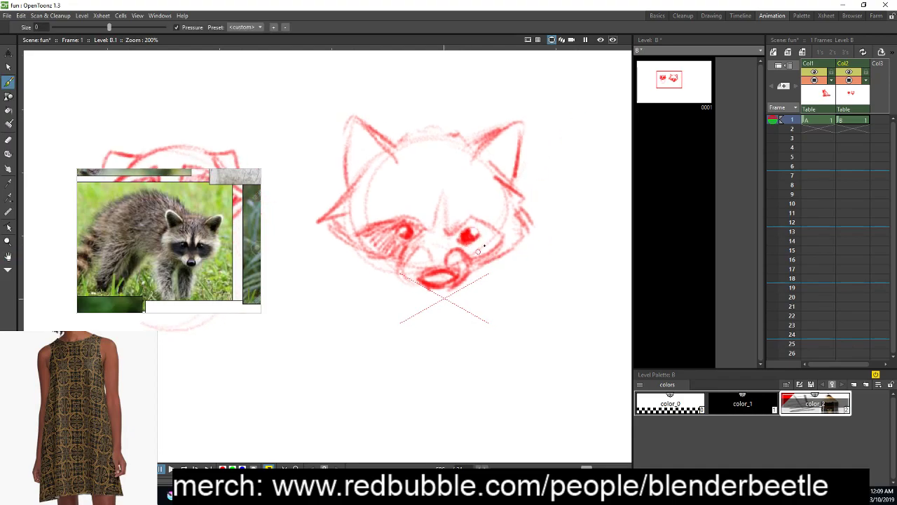
mouse_move(551, 271)
left_mouse_down()
mouse_move(501, 316)
mouse_move(553, 316)
mouse_move(512, 295)
mouse_move(552, 266)
mouse_move(554, 310)
mouse_move(503, 306)
left_mouse_up()
key("a")
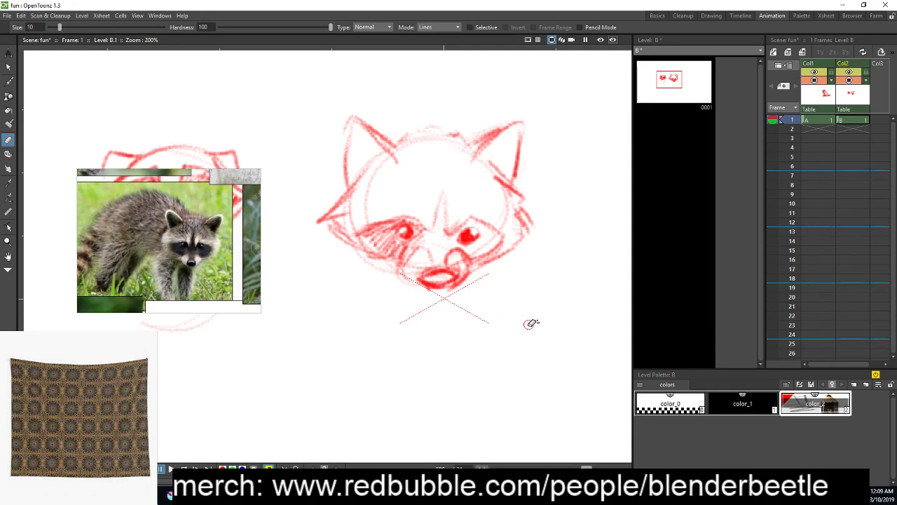
key("b")
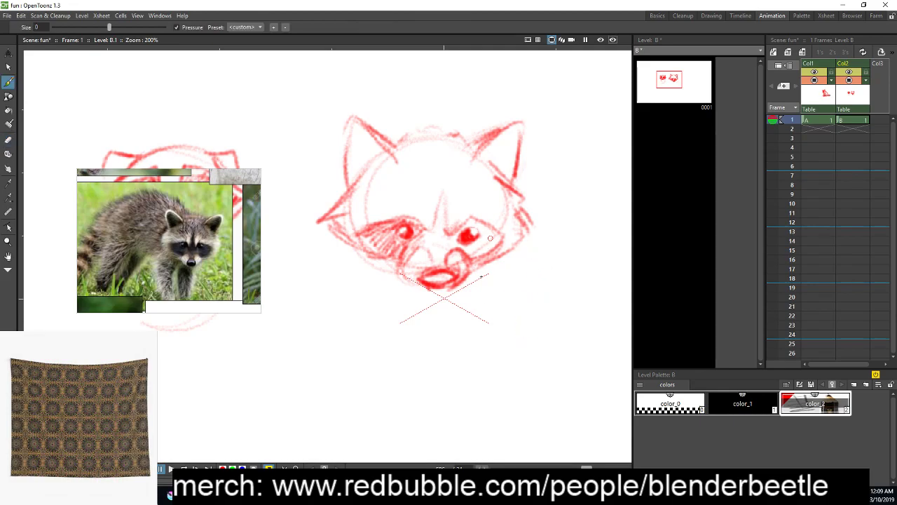
left_click_drag(527, 310, 539, 338)
key("ctrl+z")
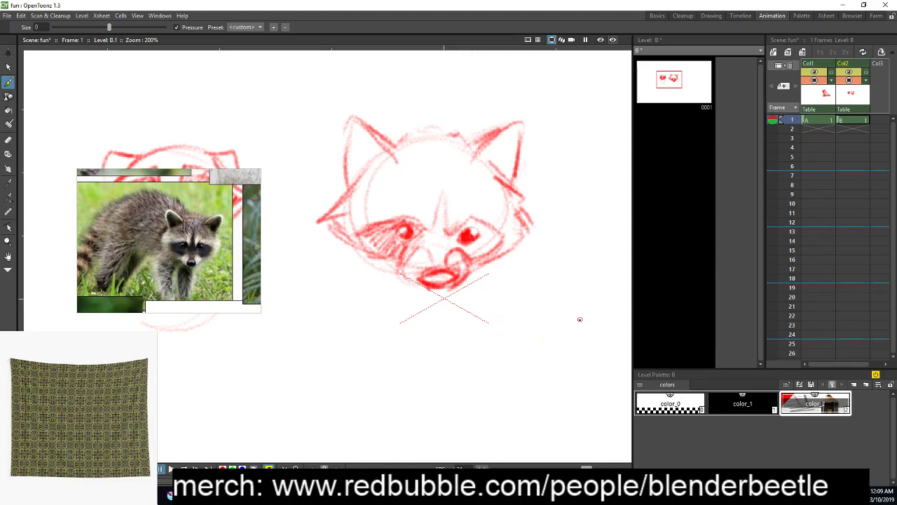
left_click(160, 15)
mouse_move(182, 15)
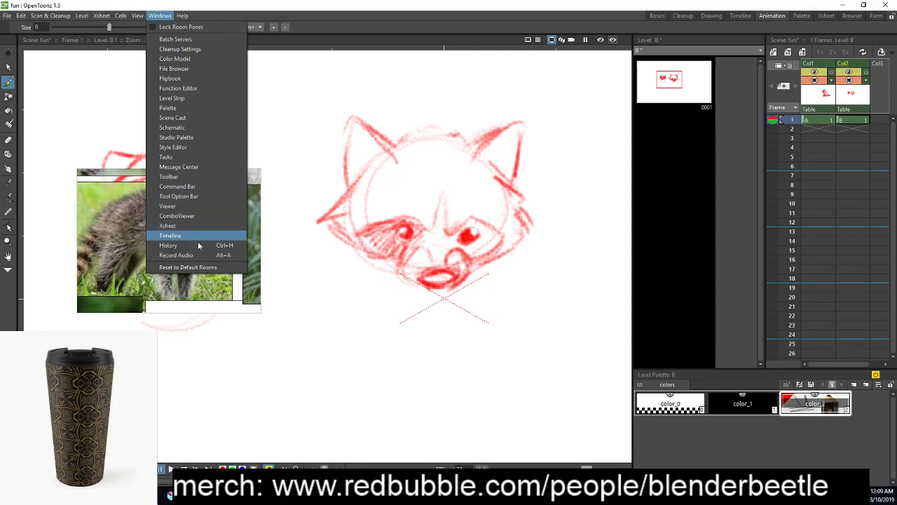
left_click(182, 107)
left_click_drag(514, 250, 773, 181)
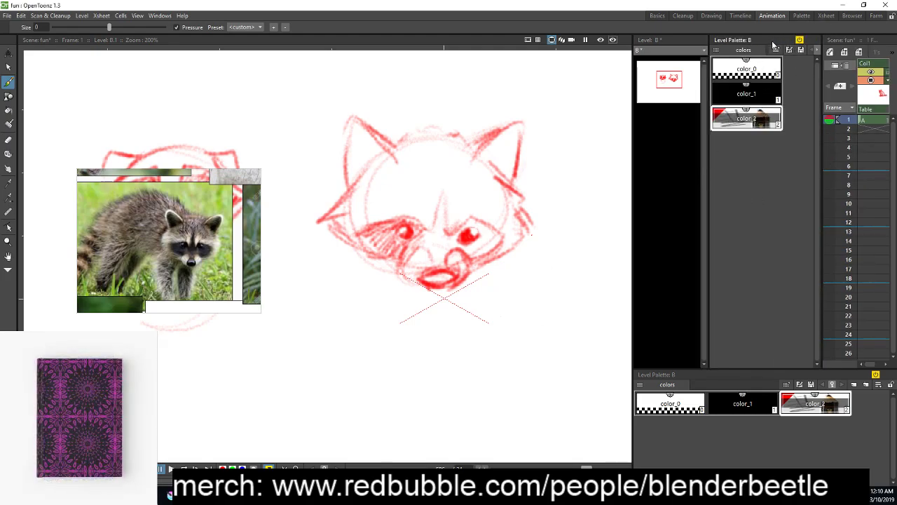
left_click_drag(774, 44, 507, 139)
left_click(555, 140)
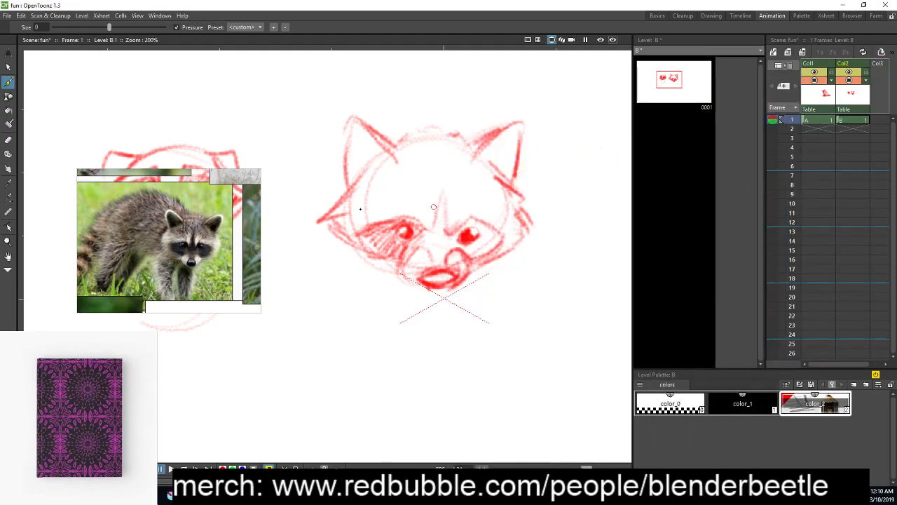
Open the Style Editor, dock it between the level strip and the Xsheet, and adjust the panel widths
left_click(160, 15)
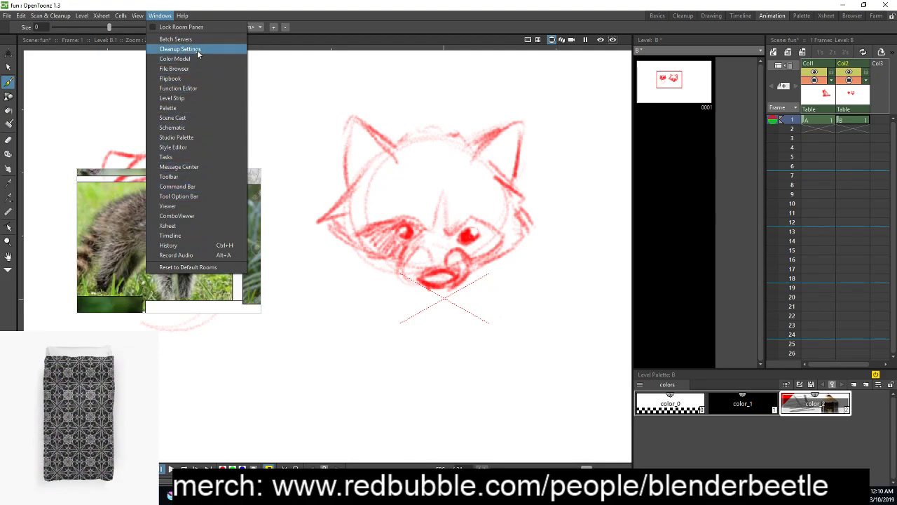
left_click(200, 147)
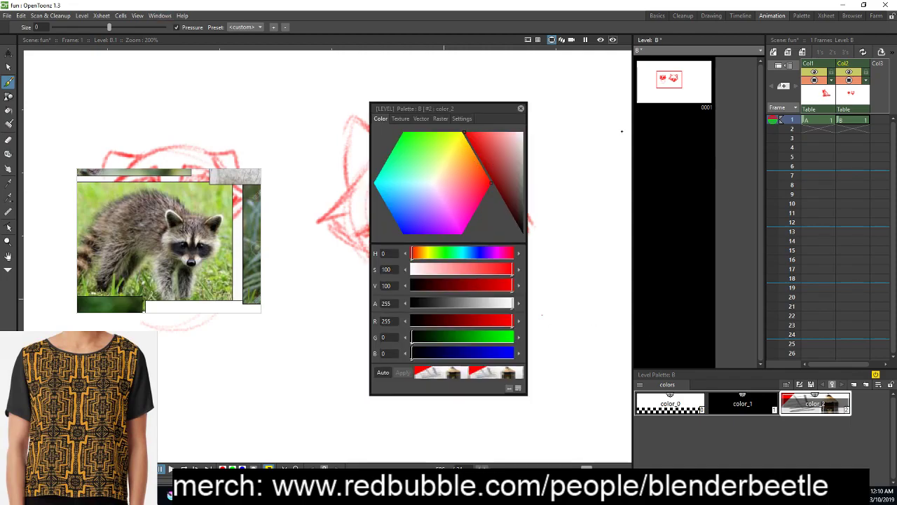
left_click_drag(467, 113, 766, 135)
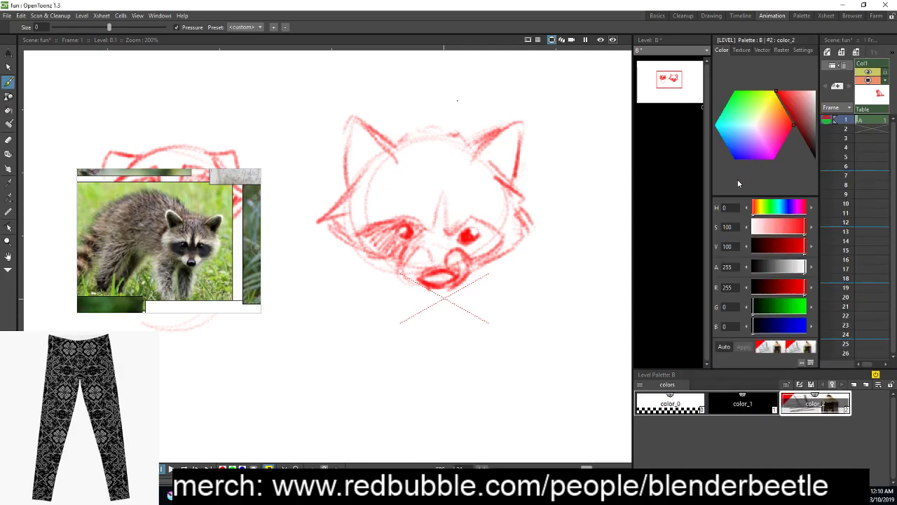
left_click_drag(819, 168, 595, 219)
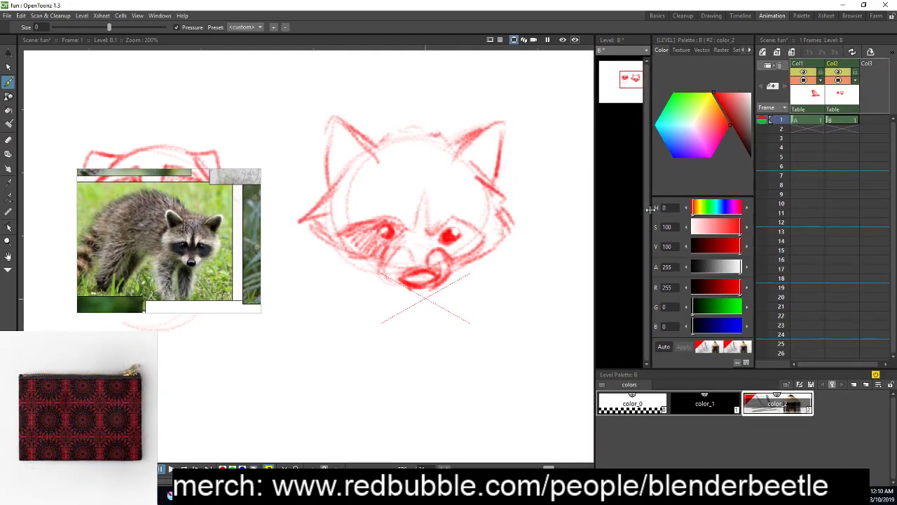
left_click_drag(649, 207, 652, 209)
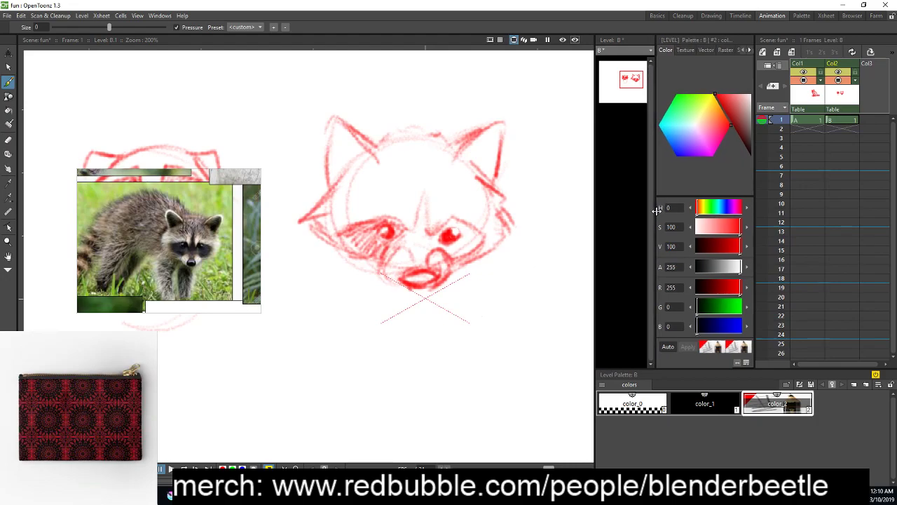
Examine the brush settings of color_2 and try its alpha slider in the Style Editor
left_click(749, 50)
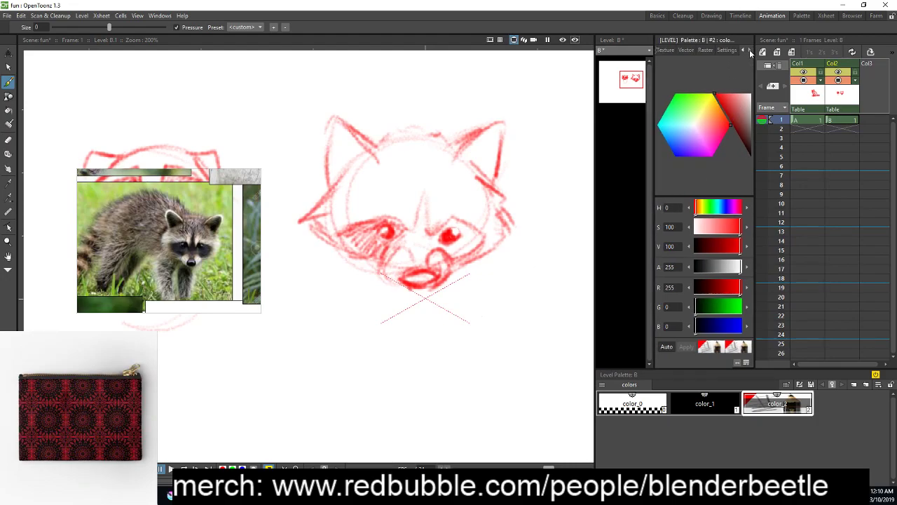
left_click(727, 50)
left_click_drag(754, 200, 806, 200)
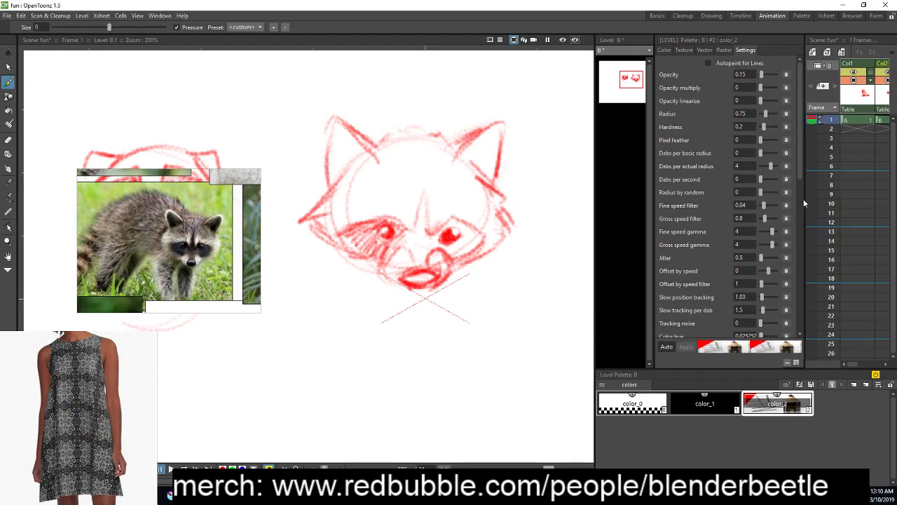
left_click(665, 53)
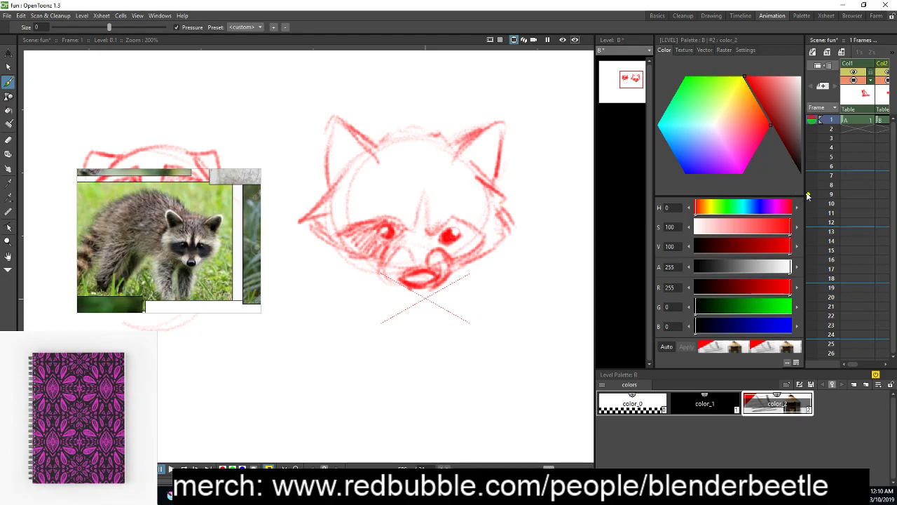
left_click_drag(807, 196, 758, 199)
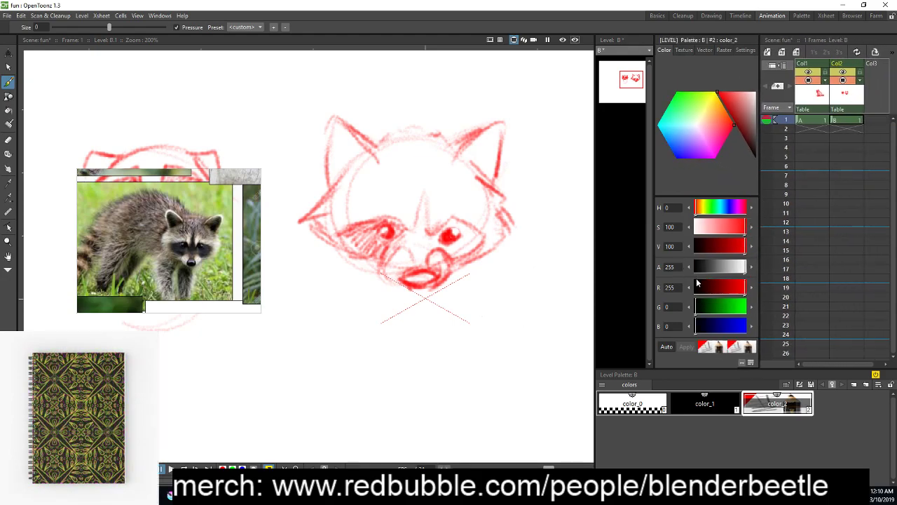
mouse_move(744, 267)
left_mouse_down()
mouse_move(670, 275)
mouse_move(701, 288)
mouse_move(718, 267)
mouse_move(746, 267)
left_mouse_up()
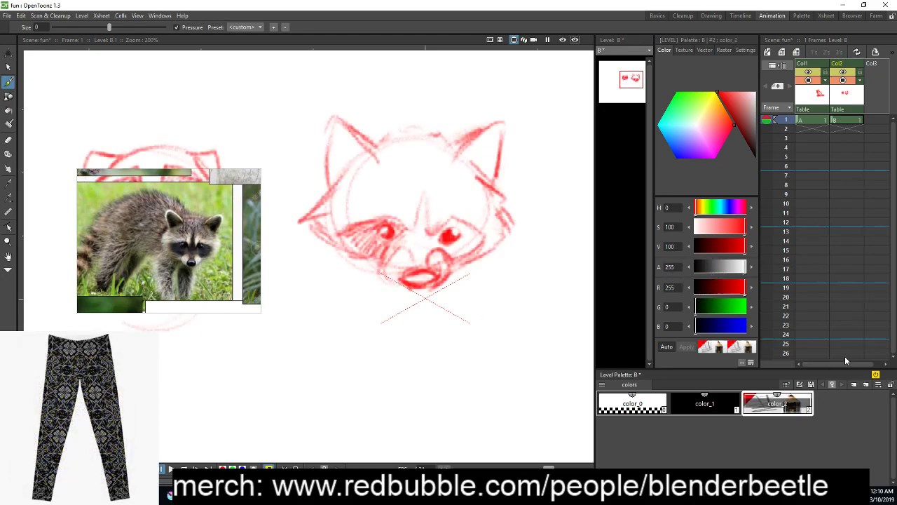
Undock the Style Editor and close it
right_click(793, 403)
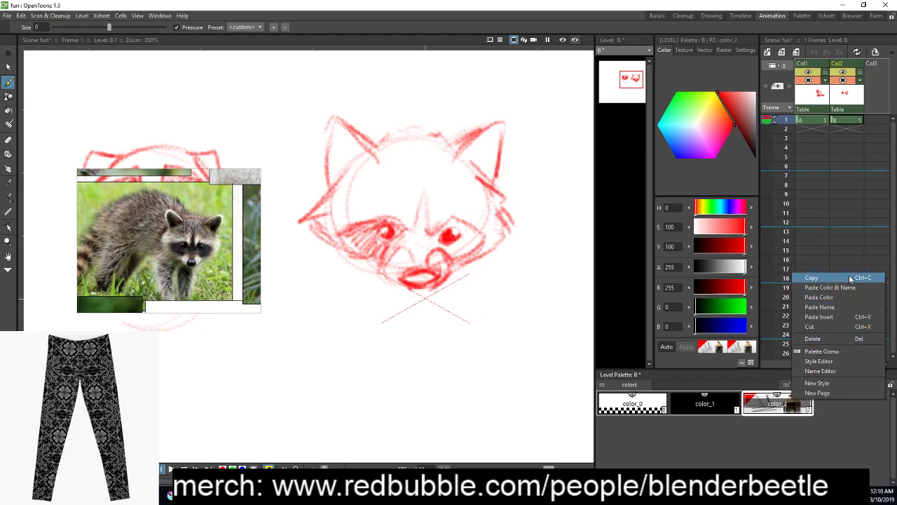
left_click(813, 447)
left_click_drag(731, 42, 486, 174)
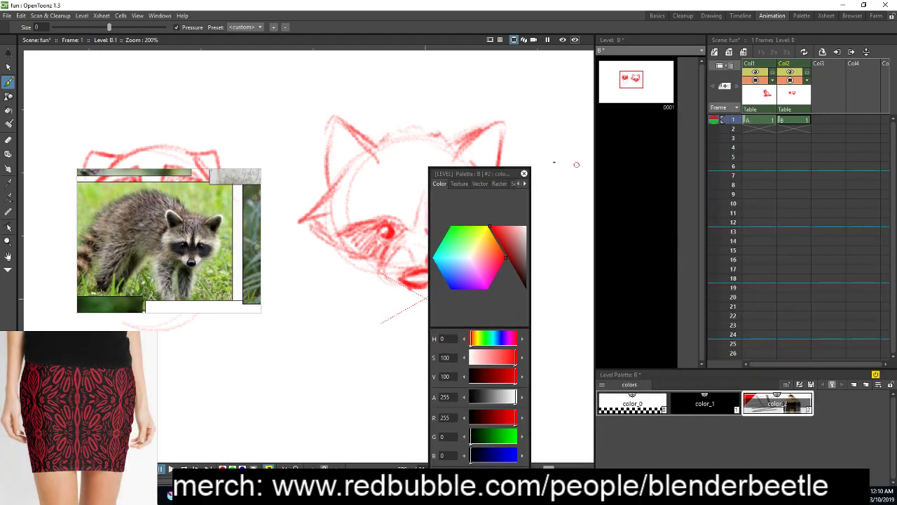
left_click(523, 173)
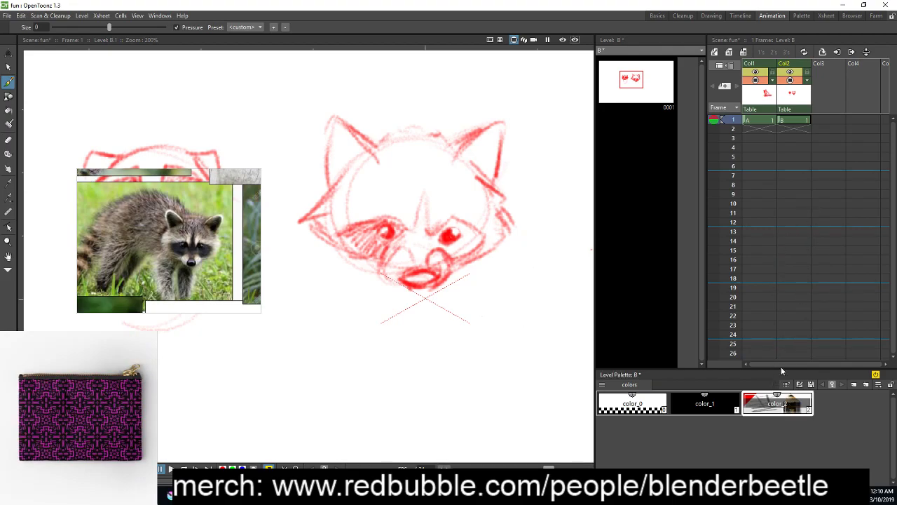
Create raster level C at frame 1 of the third column and delete it again
left_click(815, 121)
left_click(743, 52)
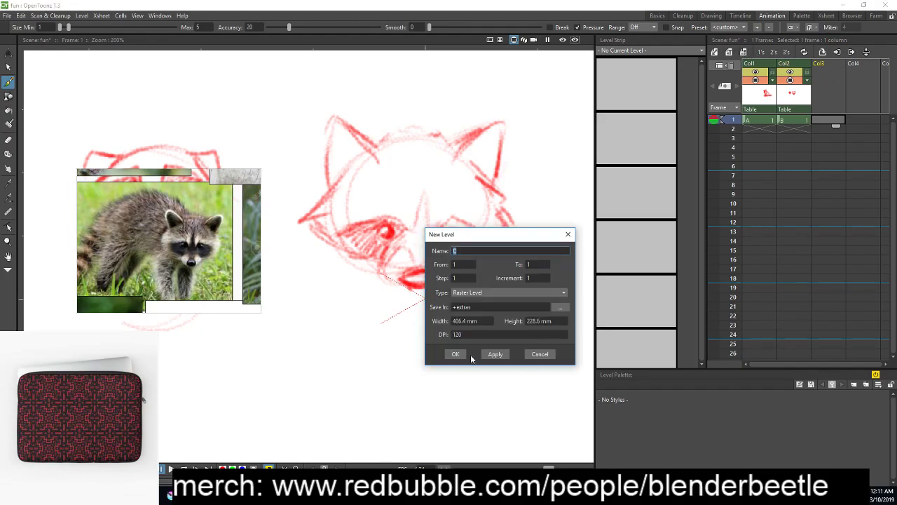
left_click(495, 354)
left_click(567, 234)
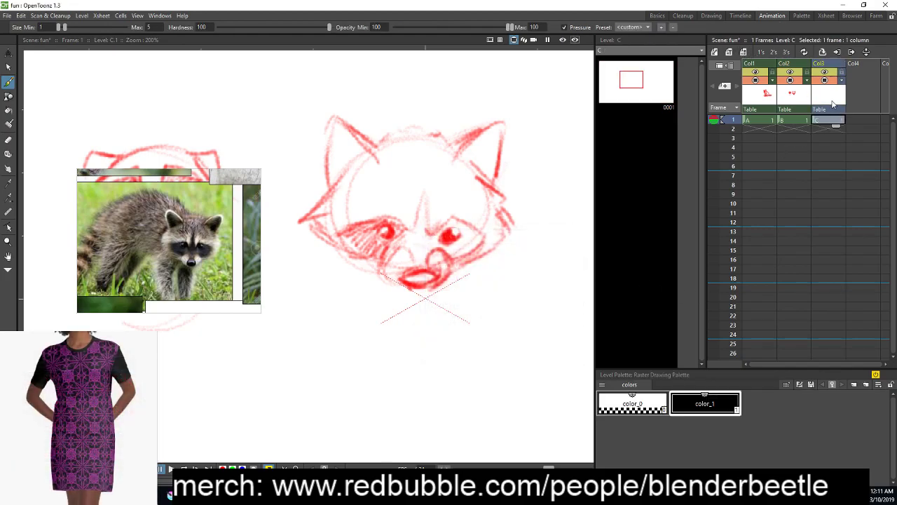
key("Delete")
Return to level B with color_2 and draw jagged fur tufts on both cheeks of the first raccoon head
left_click(798, 121)
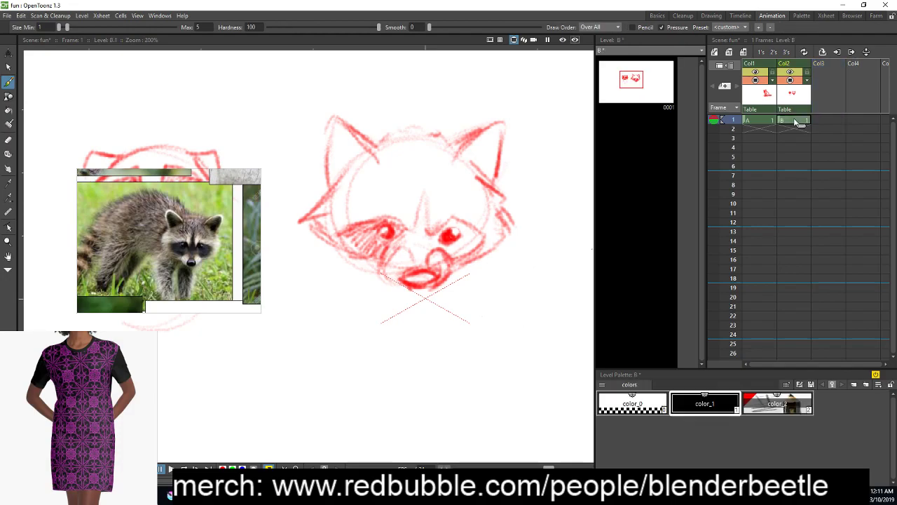
left_click(762, 119)
left_click(791, 120)
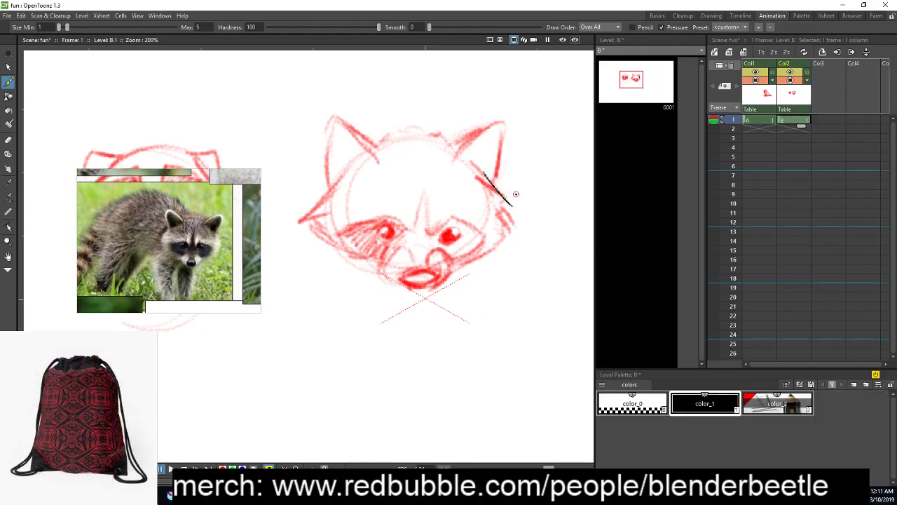
left_click(776, 403)
mouse_move(500, 193)
left_mouse_down()
mouse_move(516, 215)
mouse_move(509, 208)
mouse_move(504, 225)
mouse_move(389, 242)
mouse_move(499, 223)
mouse_move(487, 247)
mouse_move(505, 246)
mouse_move(510, 209)
mouse_move(564, 236)
left_mouse_up()
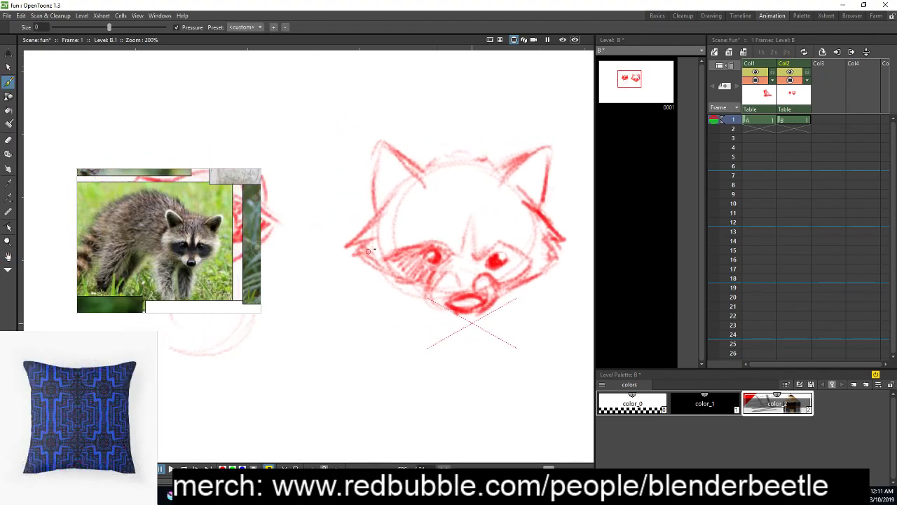
left_click_drag(551, 317, 530, 315)
left_click_drag(369, 272, 394, 283)
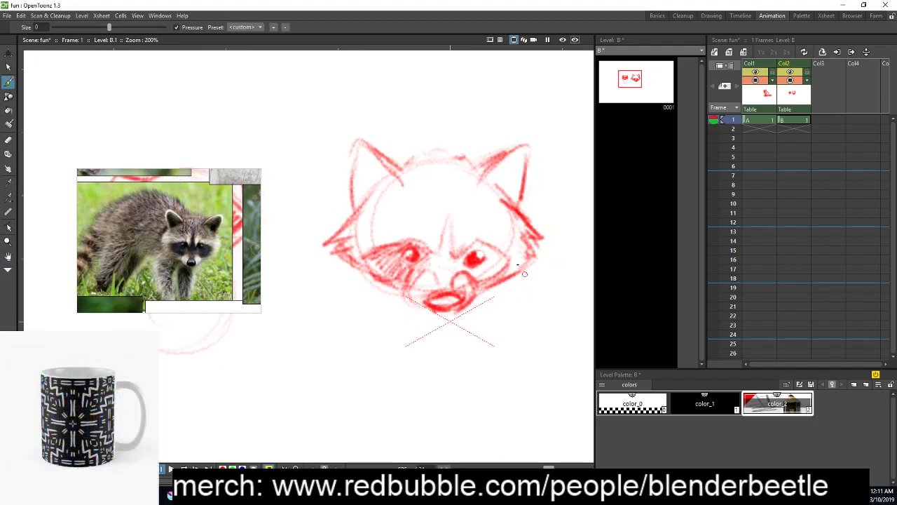
Hatch the pointed forehead stripe and nose bridge between the eyes of the first raccoon head
left_click_drag(443, 259, 447, 288)
left_click_drag(450, 218, 443, 247)
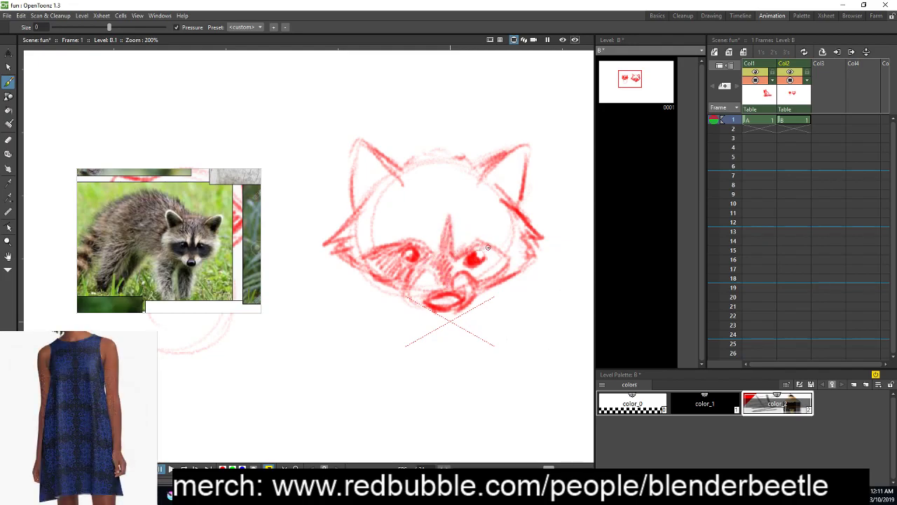
Hatch the mask patch around the right eye and darken the right edge of the muzzle on the larger raccoon head
mouse_move(480, 264)
left_mouse_down()
mouse_move(450, 263)
mouse_move(462, 256)
mouse_move(472, 274)
left_mouse_up()
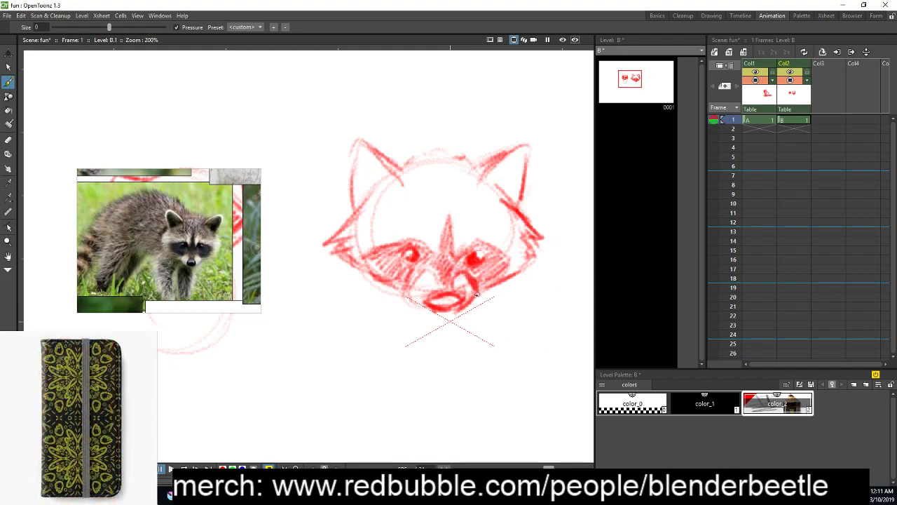
left_click_drag(407, 300, 492, 319)
key("space")
key("space")
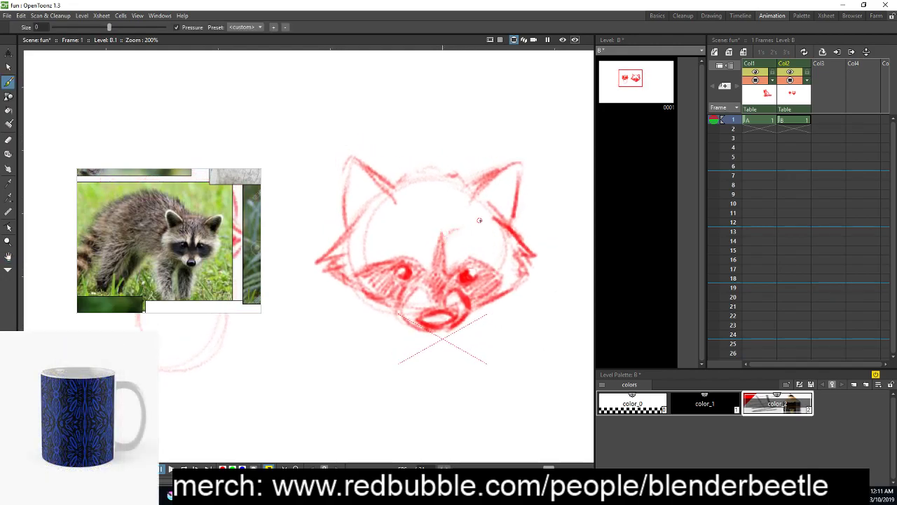
Sketch the brow line across the larger raccoon head and hatch the forehead fur above it up to the crown
mouse_move(441, 232)
left_mouse_down()
mouse_move(476, 199)
mouse_move(482, 232)
mouse_move(508, 230)
left_mouse_up()
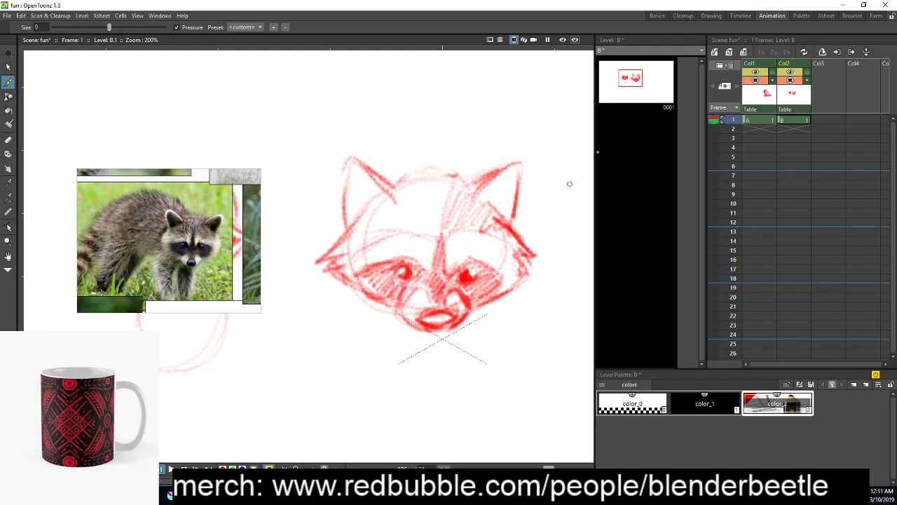
mouse_move(364, 210)
left_mouse_down()
mouse_move(357, 248)
mouse_move(403, 203)
mouse_move(395, 231)
mouse_move(443, 209)
mouse_move(426, 229)
left_mouse_up()
left_click_drag(447, 220, 434, 230)
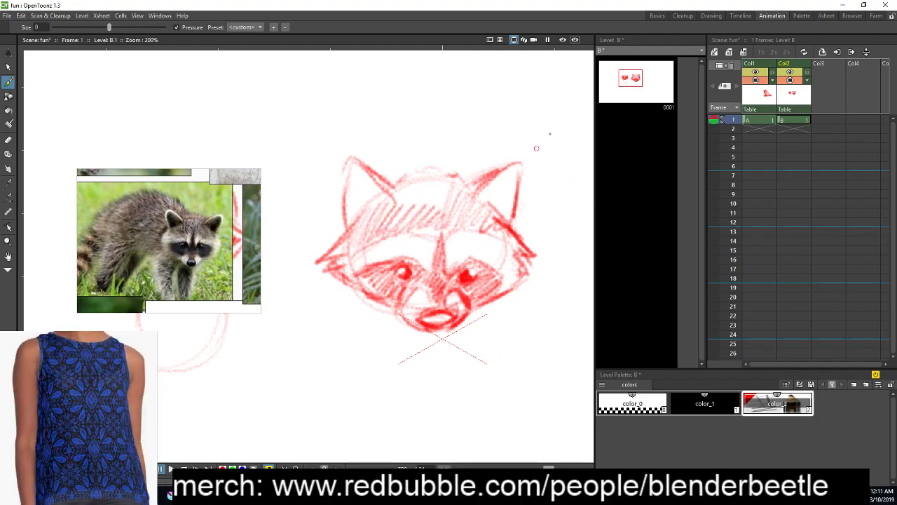
mouse_move(402, 204)
left_mouse_down()
mouse_move(436, 181)
mouse_move(438, 192)
mouse_move(437, 177)
mouse_move(467, 172)
left_mouse_up()
mouse_move(519, 227)
left_mouse_down()
mouse_move(486, 211)
mouse_move(536, 215)
left_mouse_up()
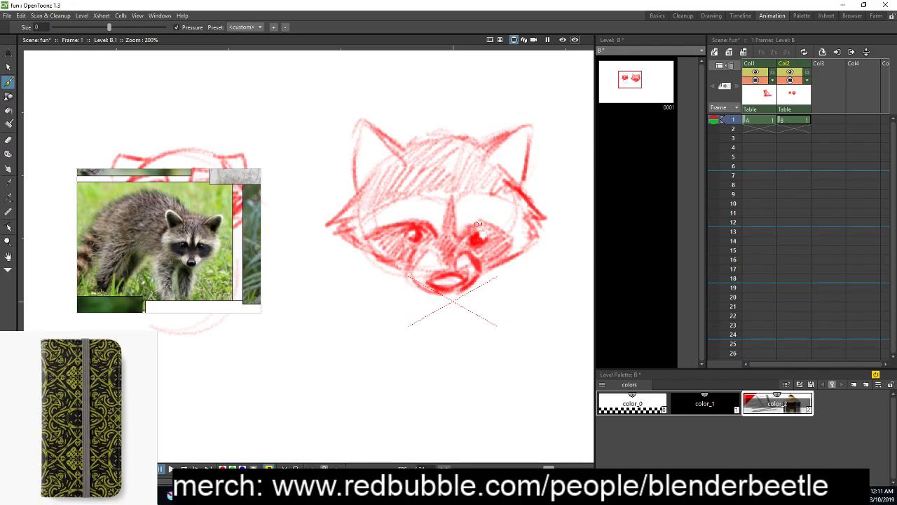
Outline the dark mask patches around both eyes and strengthen the brow line of the larger raccoon head
left_click_drag(511, 225, 486, 223)
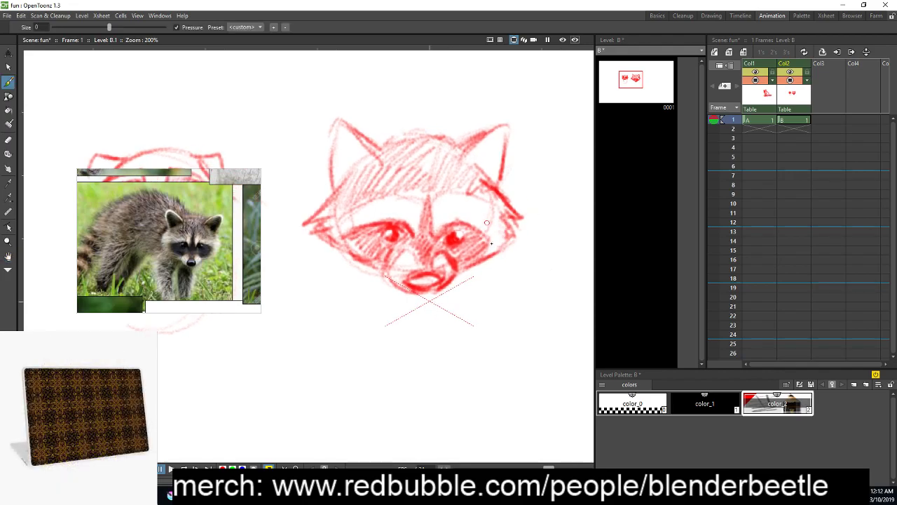
left_click_drag(494, 305, 467, 304)
left_click_drag(466, 254, 515, 250)
left_click_drag(511, 293, 490, 288)
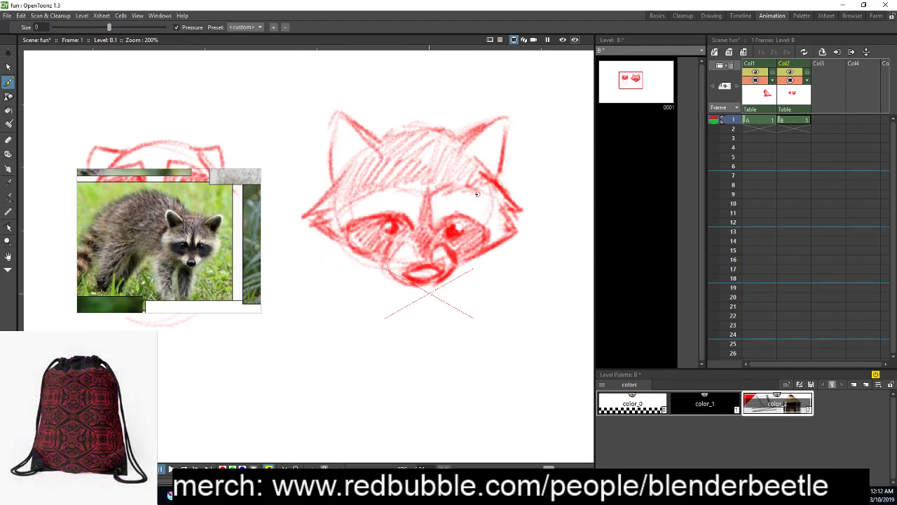
left_click_drag(509, 228, 537, 233)
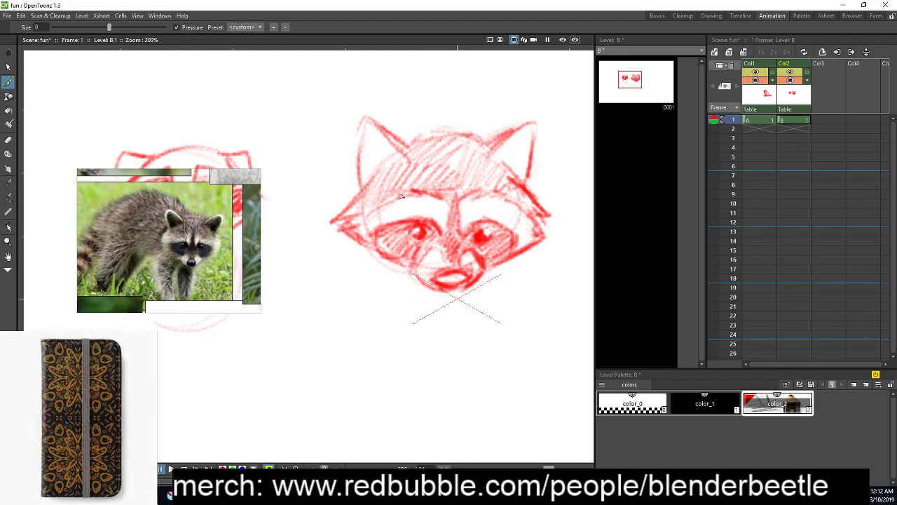
left_click_drag(549, 259, 536, 251)
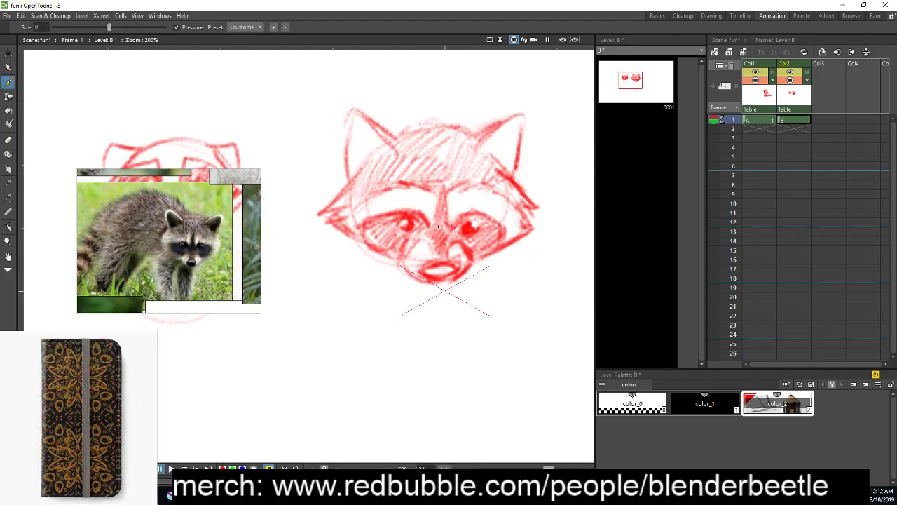
mouse_move(512, 321)
left_mouse_down()
mouse_move(500, 318)
mouse_move(507, 322)
left_mouse_up()
left_click_drag(412, 269, 442, 250)
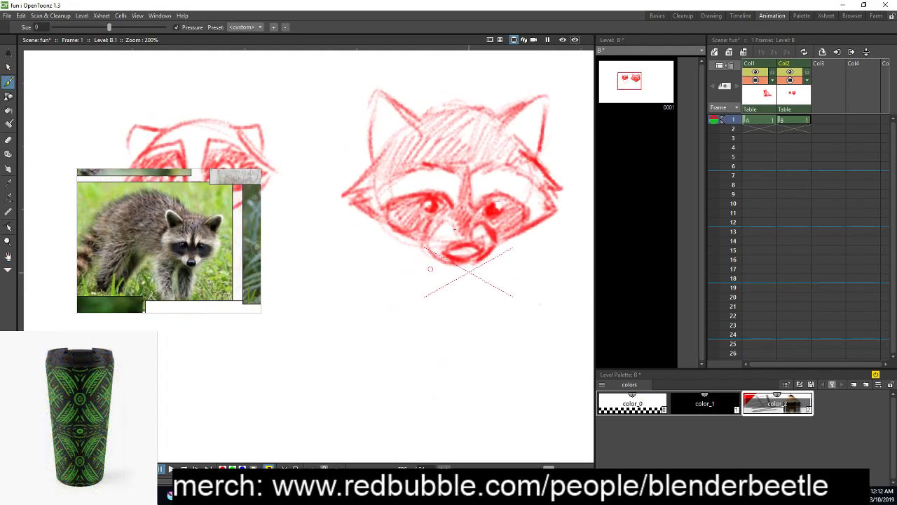
Fill the insides of both ears of the larger raccoon head with solid red
left_click_drag(546, 202, 525, 230)
mouse_move(484, 159)
left_mouse_down()
mouse_move(506, 133)
mouse_move(498, 159)
mouse_move(516, 143)
mouse_move(511, 169)
mouse_move(496, 160)
mouse_move(504, 172)
mouse_move(516, 162)
mouse_move(513, 171)
mouse_move(519, 126)
mouse_move(509, 148)
mouse_move(489, 155)
mouse_move(501, 174)
mouse_move(508, 171)
mouse_move(490, 148)
left_mouse_up()
left_click_drag(528, 190, 562, 180)
mouse_move(416, 134)
left_mouse_down()
mouse_move(410, 127)
mouse_move(421, 142)
mouse_move(400, 119)
mouse_move(397, 158)
mouse_move(408, 140)
mouse_move(385, 137)
mouse_move(390, 116)
mouse_move(396, 122)
mouse_move(384, 165)
mouse_move(392, 147)
left_mouse_up()
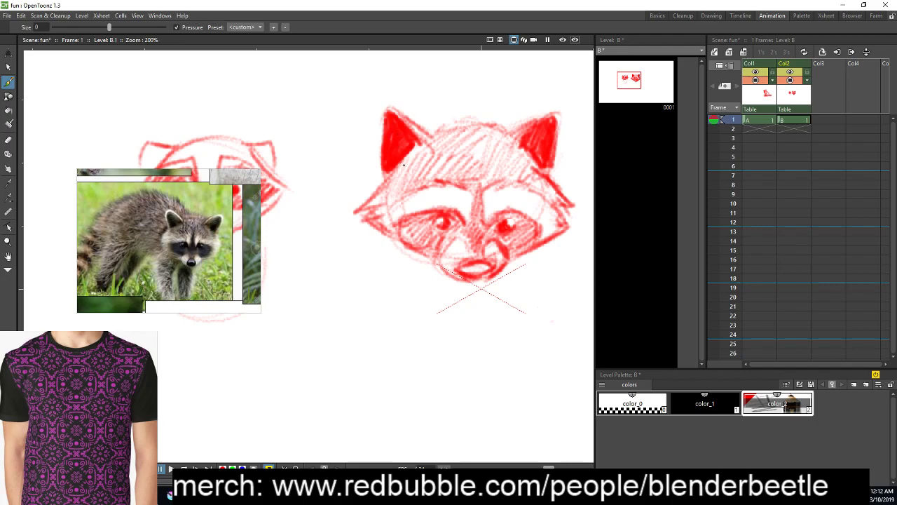
left_click(187, 248)
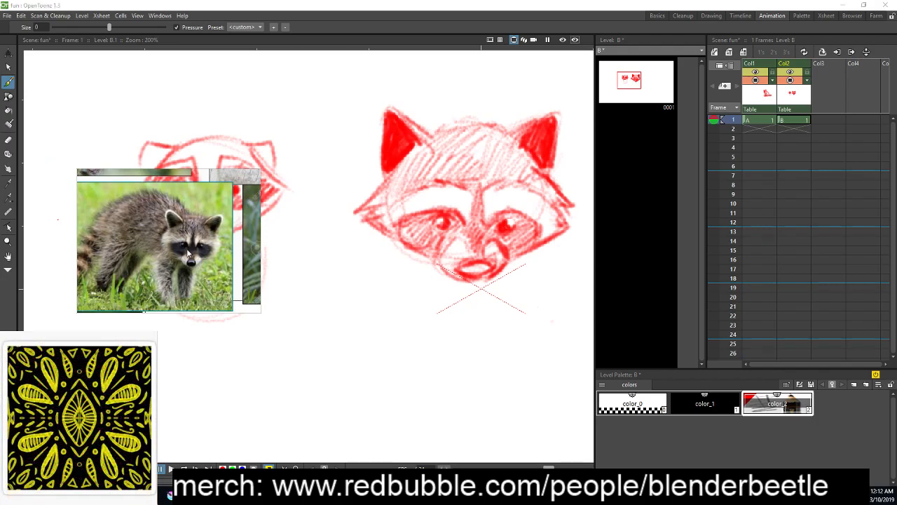
key("ctrl+s")
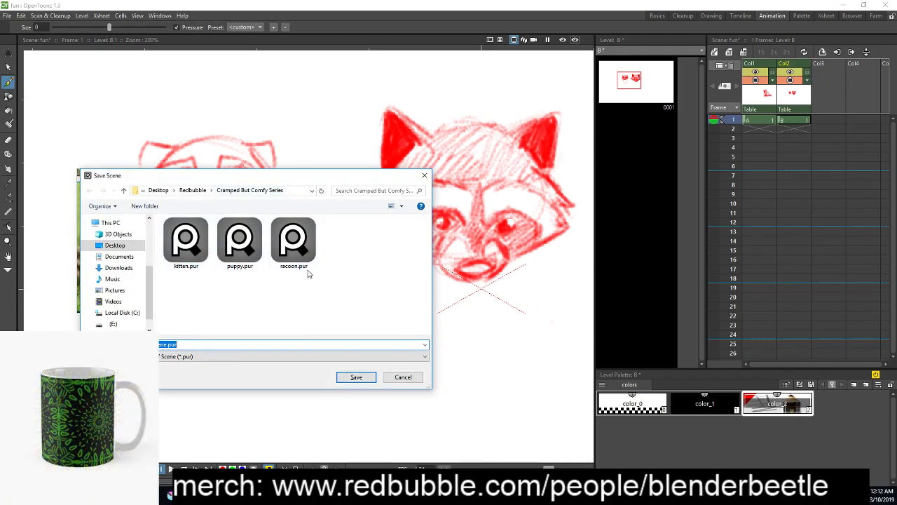
double_click(195, 241)
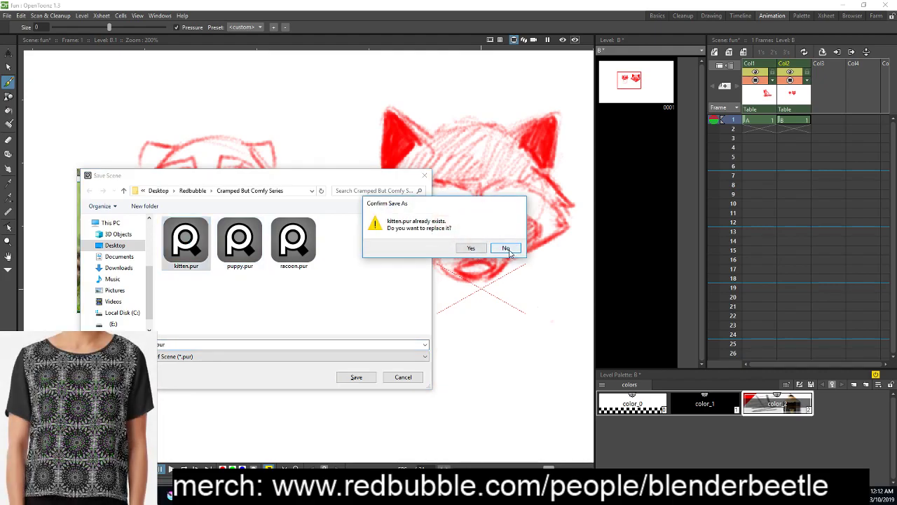
left_click(506, 248)
left_click(419, 379)
Load the kitten.pur scene into the reference viewer
right_click(182, 247)
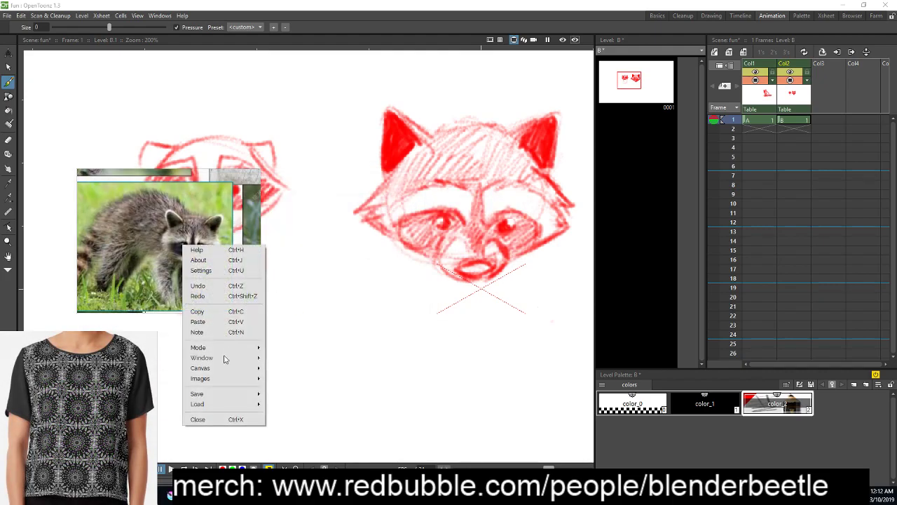
mouse_move(203, 405)
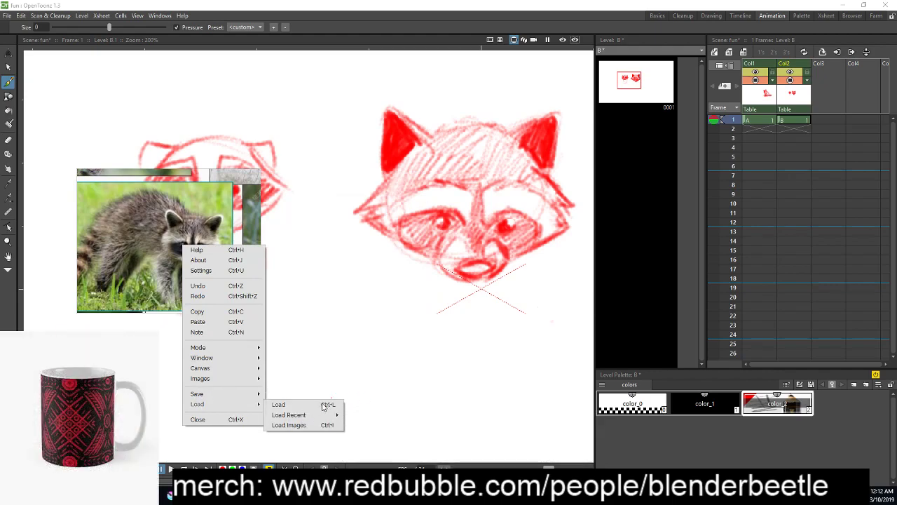
left_click(294, 404)
left_click(185, 242)
double_click(182, 261)
Load the racoon.pur scene in the reference viewer to show the raccoon photos
right_click(207, 231)
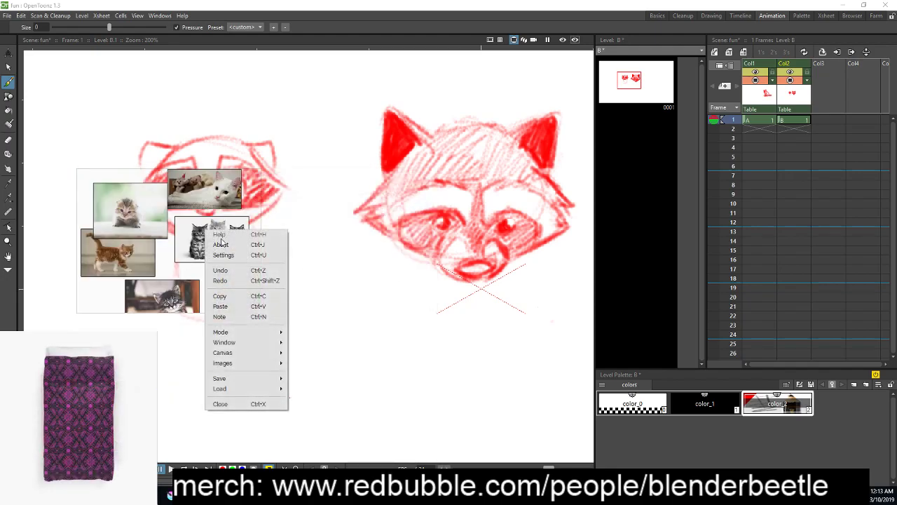
mouse_move(244, 390)
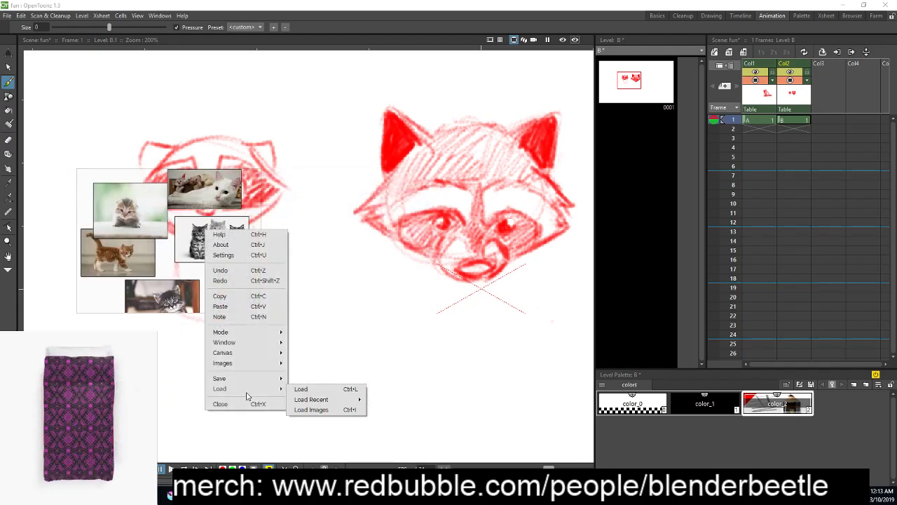
left_click(301, 390)
double_click(306, 242)
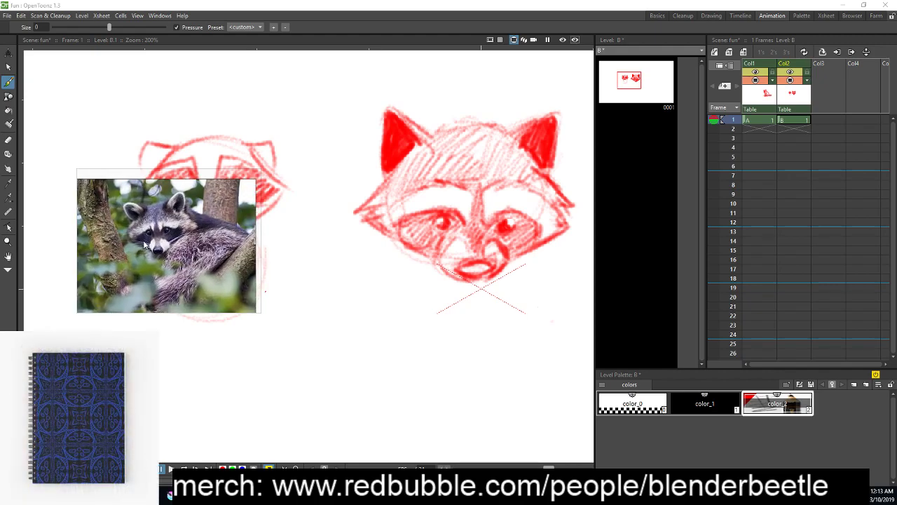
Return to the OpenToonz drawing and sketch two parallel diagonal lines for a branch in the empty area below the heads
left_click(410, 352)
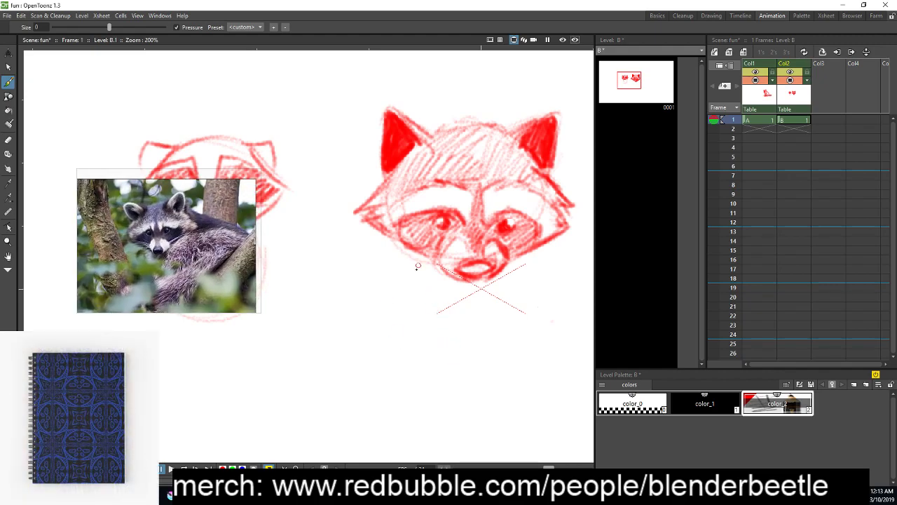
scroll(418, 266, "down", 3)
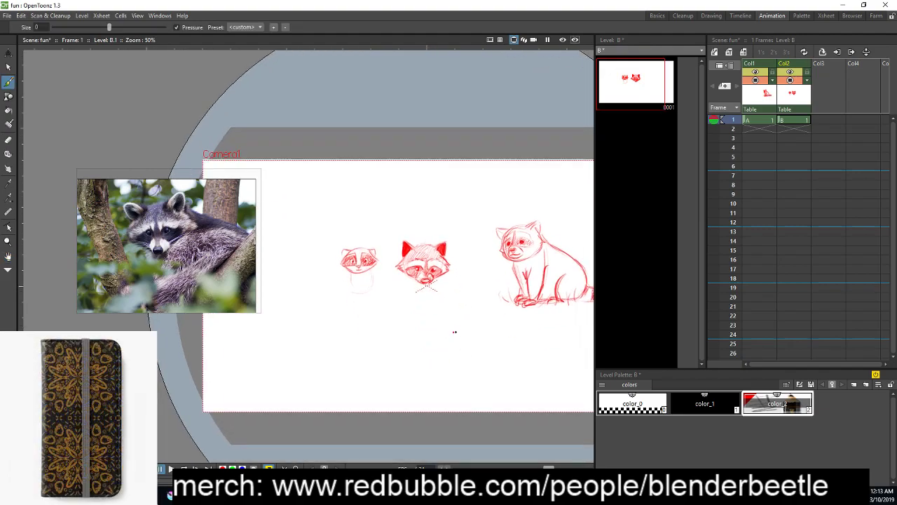
scroll(454, 331, "up", 4)
left_click_drag(409, 350, 491, 362)
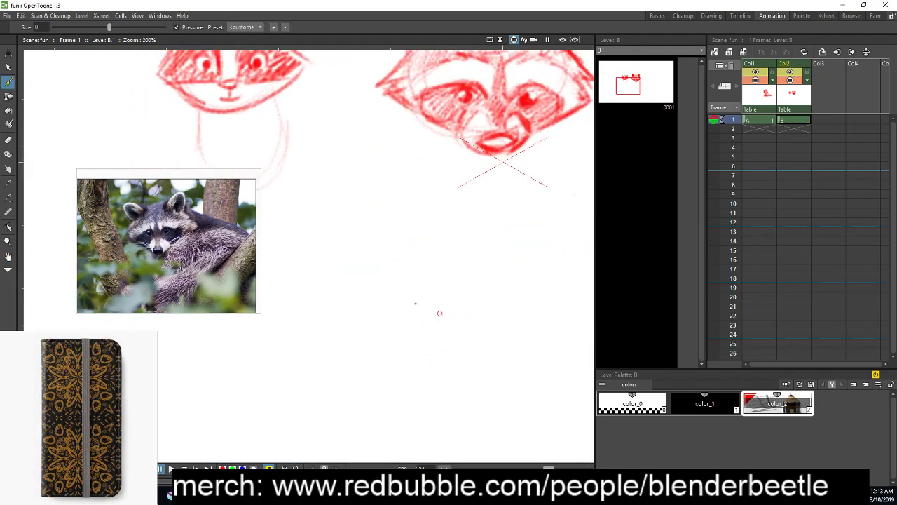
left_click_drag(468, 283, 361, 369)
mouse_move(481, 380)
left_mouse_down()
mouse_move(486, 360)
mouse_move(429, 357)
left_mouse_up()
left_click_drag(514, 281, 412, 359)
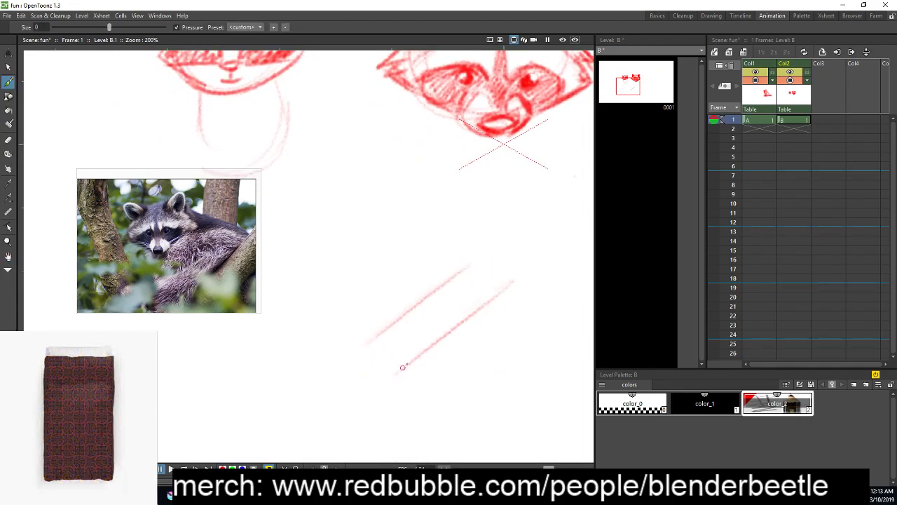
Sketch two light pairs of long upright curves for the tree trunks beside the diagonal branch
left_click_drag(417, 230, 417, 232)
left_click_drag(386, 385, 477, 371)
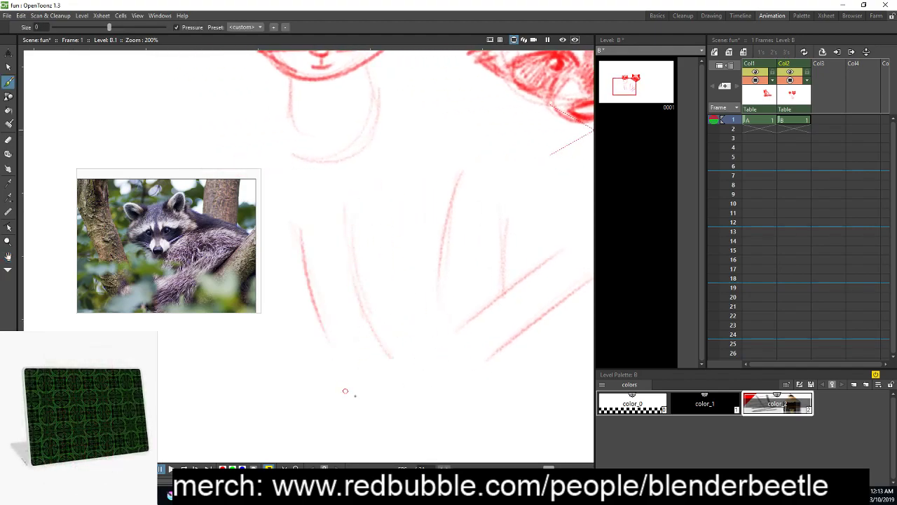
left_click_drag(446, 379, 418, 372)
Rough in the curled raccoon body on the branch with a dark underside stroke and arcs for its back and front
left_click_drag(495, 283, 441, 328)
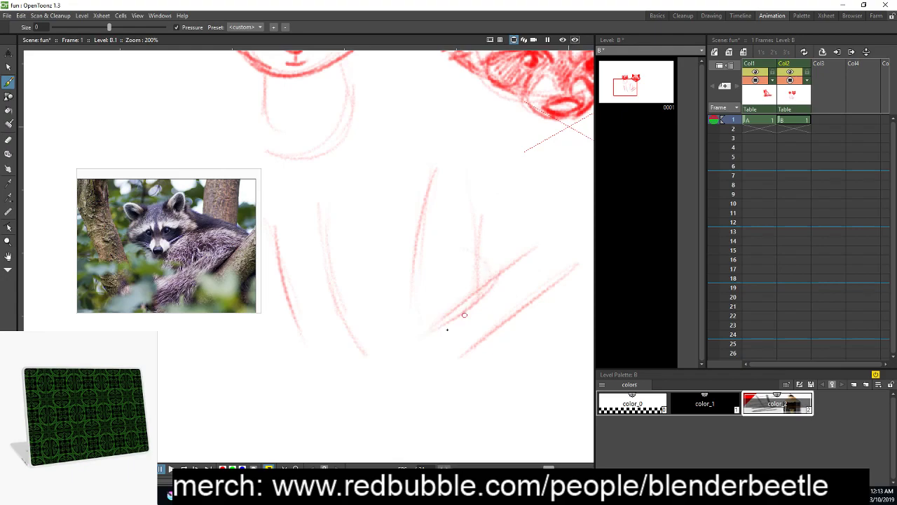
left_click_drag(482, 294, 444, 331)
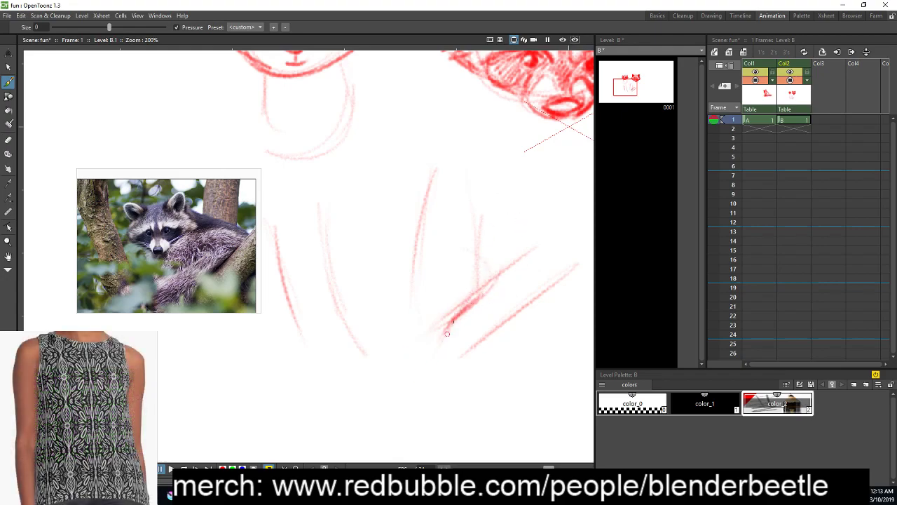
left_click_drag(369, 364, 402, 325)
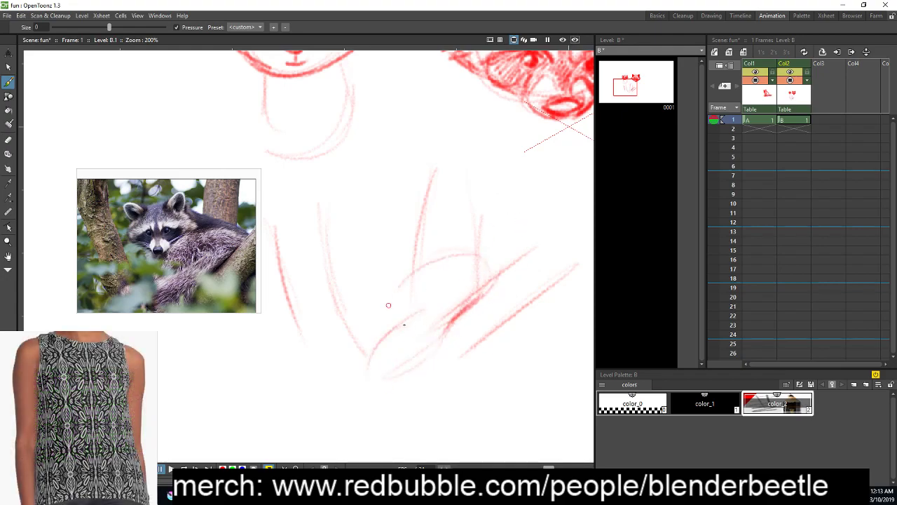
mouse_move(436, 279)
left_mouse_down()
mouse_move(390, 300)
mouse_move(382, 317)
left_mouse_up()
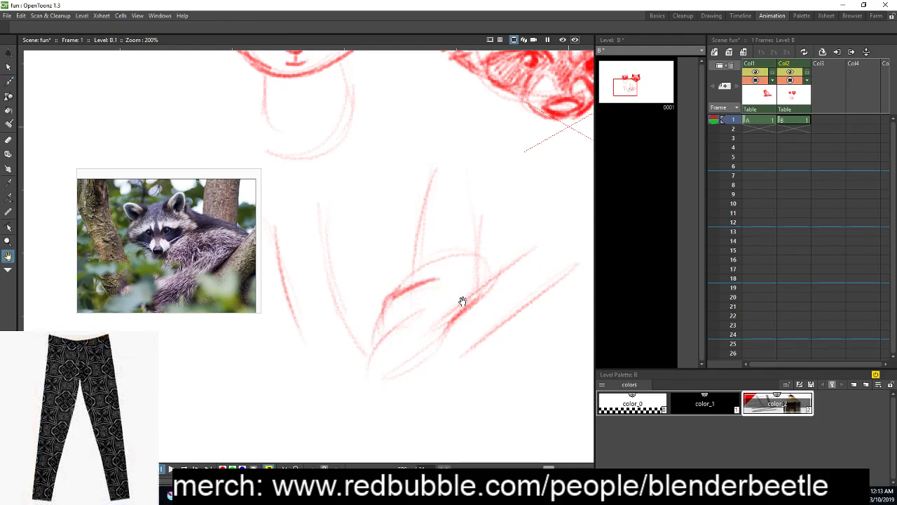
Draw the round head construction circles above the curled body and a back line sloping from the head toward the branch
left_click_drag(453, 190, 441, 218)
left_click_drag(356, 319, 376, 246)
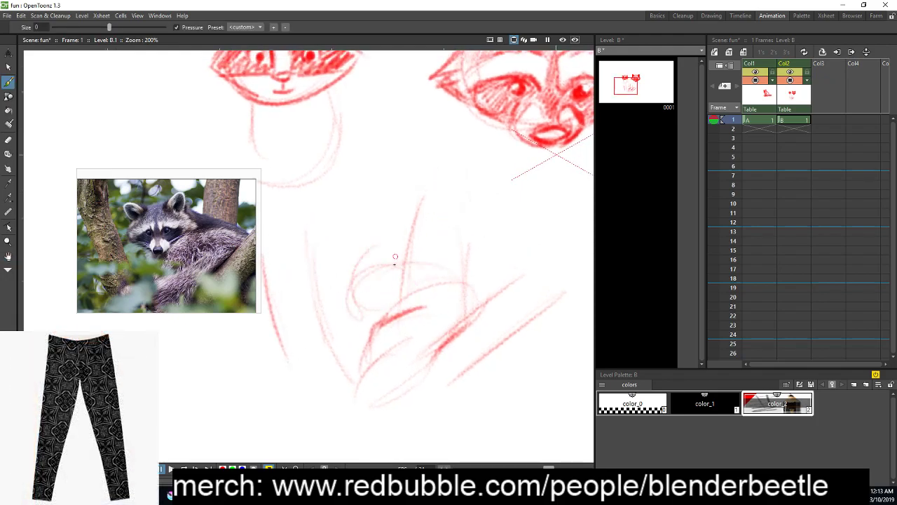
left_click_drag(486, 341, 465, 331)
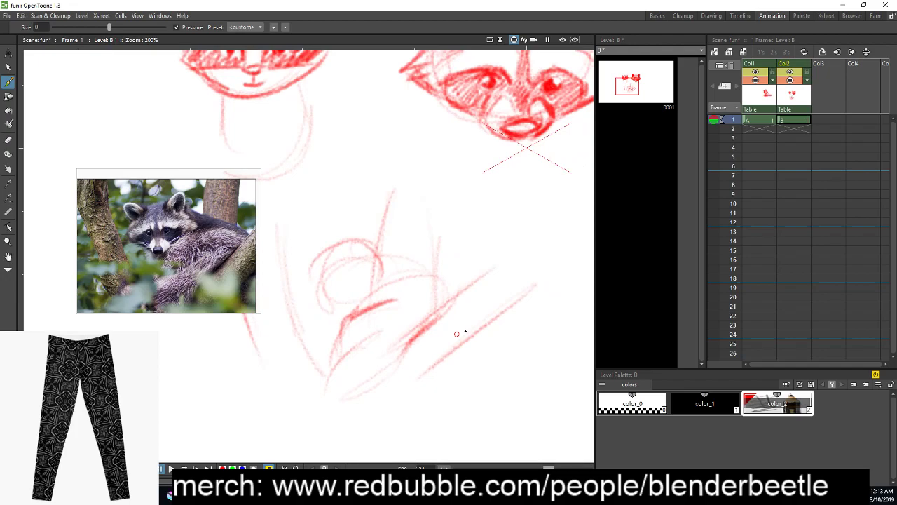
left_click_drag(316, 297, 369, 304)
left_click_drag(349, 247, 351, 311)
mouse_move(342, 262)
left_mouse_down()
mouse_move(319, 289)
mouse_move(339, 302)
left_mouse_up()
left_click_drag(379, 251, 438, 273)
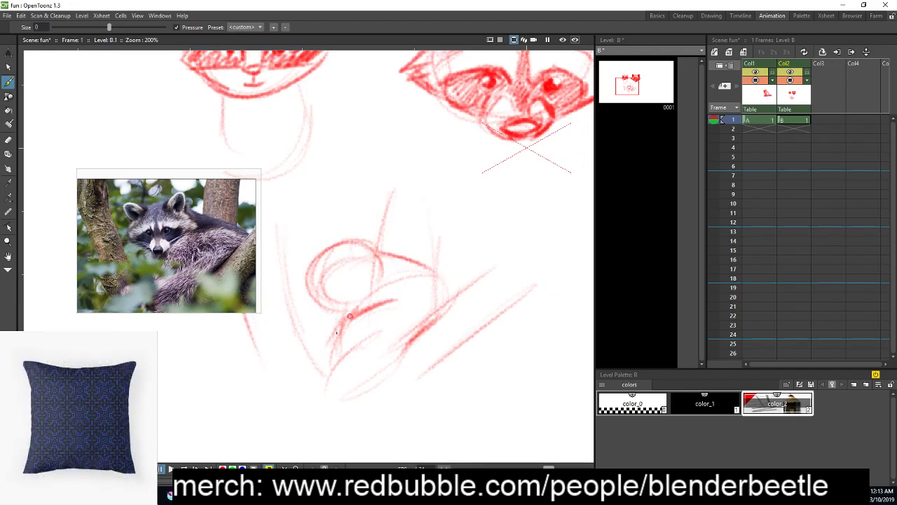
Draw the lower end of the curled body with a short cross stroke, then extend the back line to the branch
mouse_move(337, 387)
left_mouse_down()
mouse_move(363, 378)
mouse_move(324, 357)
mouse_move(328, 384)
left_mouse_up()
mouse_move(383, 389)
left_mouse_down()
mouse_move(446, 329)
mouse_move(421, 336)
mouse_move(477, 318)
left_mouse_up()
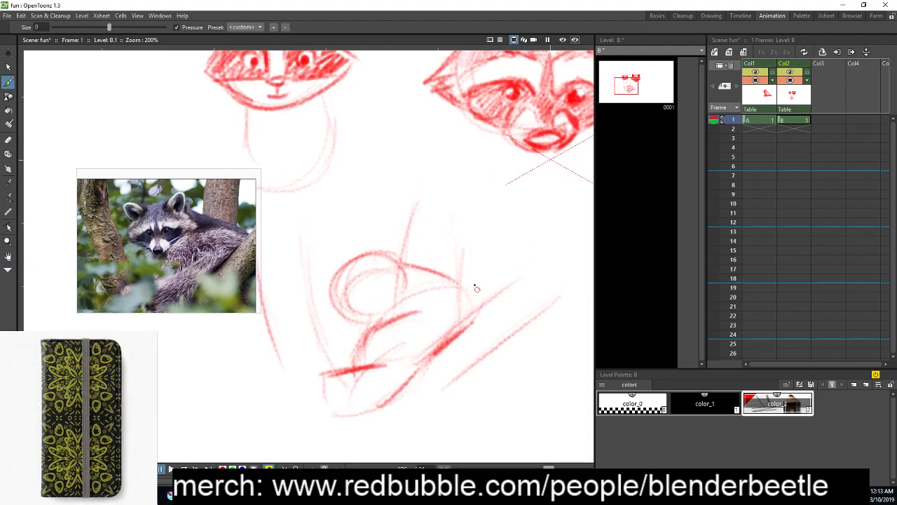
left_click_drag(452, 282, 497, 310)
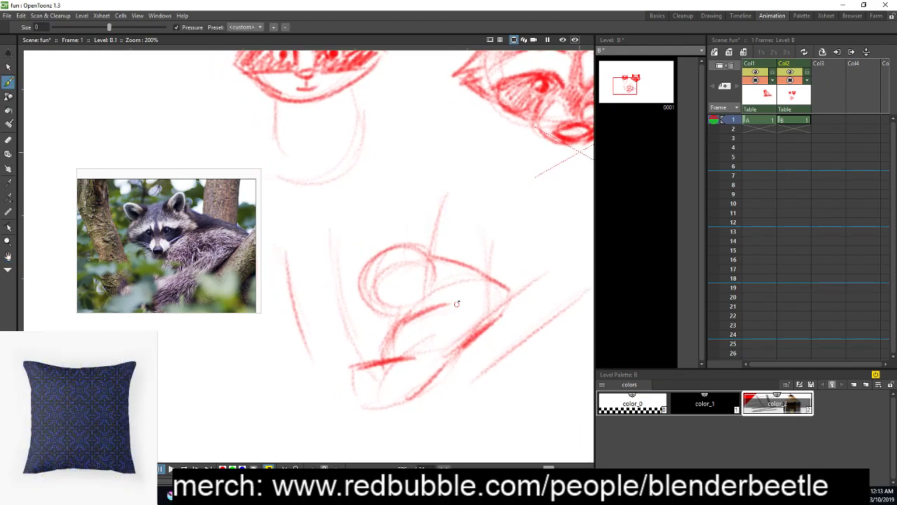
Darken the shoulder and back contours of the curled raccoon and add a pointed cheek tuft beside its head
left_click_drag(441, 286, 390, 324)
left_click_drag(454, 351, 474, 354)
left_click_drag(449, 256, 512, 280)
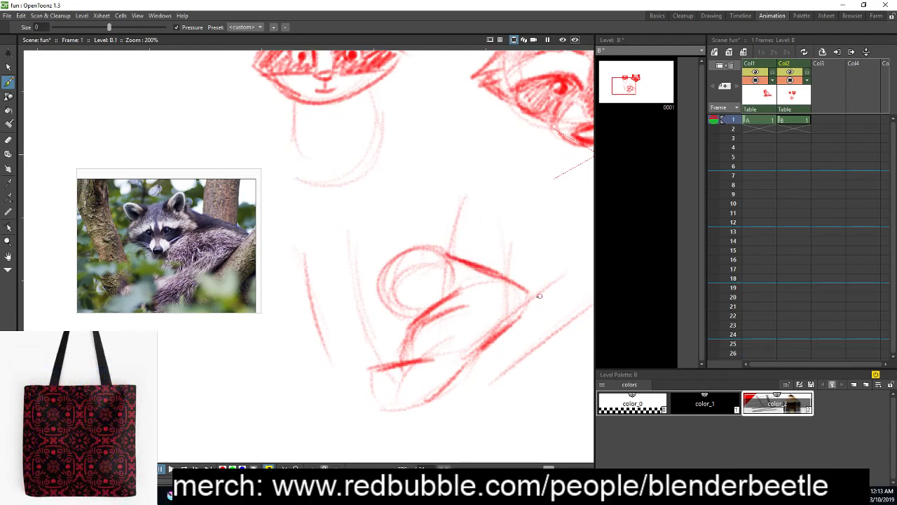
left_click_drag(470, 202, 487, 205)
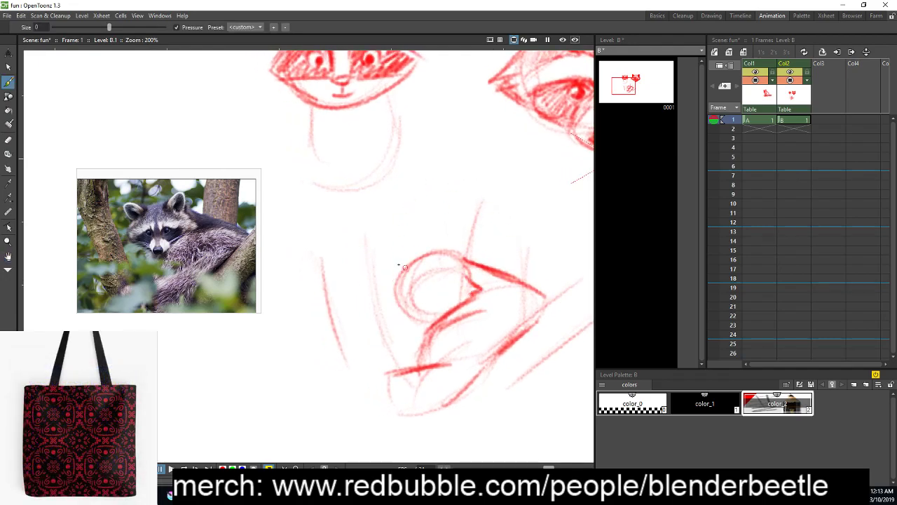
Draw both ears on the curled raccoon's head and mark its two eyes
mouse_move(390, 262)
left_mouse_down()
mouse_move(443, 272)
mouse_move(386, 260)
mouse_move(398, 289)
left_mouse_up()
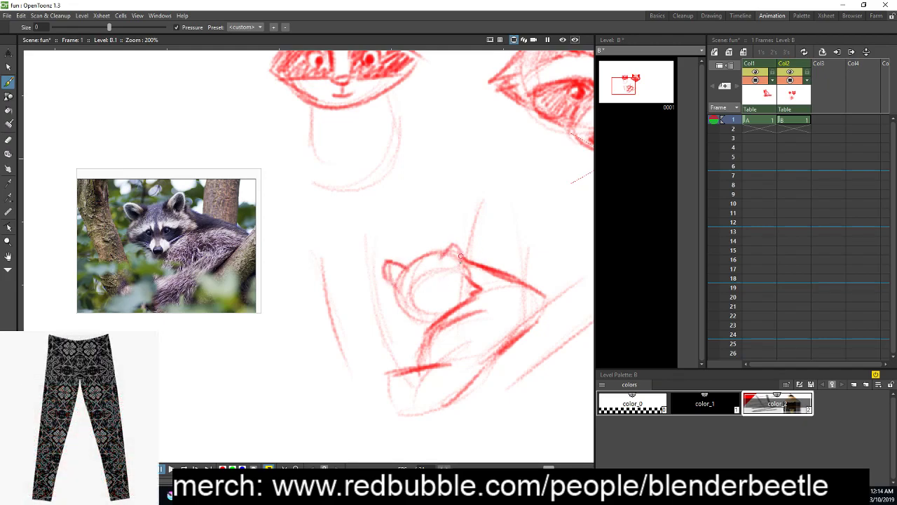
mouse_move(461, 244)
left_mouse_down()
mouse_move(459, 284)
mouse_move(495, 273)
mouse_move(471, 294)
left_mouse_up()
key("space")
scroll(462, 209, "up", 4)
mouse_move(349, 319)
left_mouse_down()
mouse_move(333, 321)
mouse_move(366, 331)
left_mouse_up()
scroll(445, 313, "down", 4)
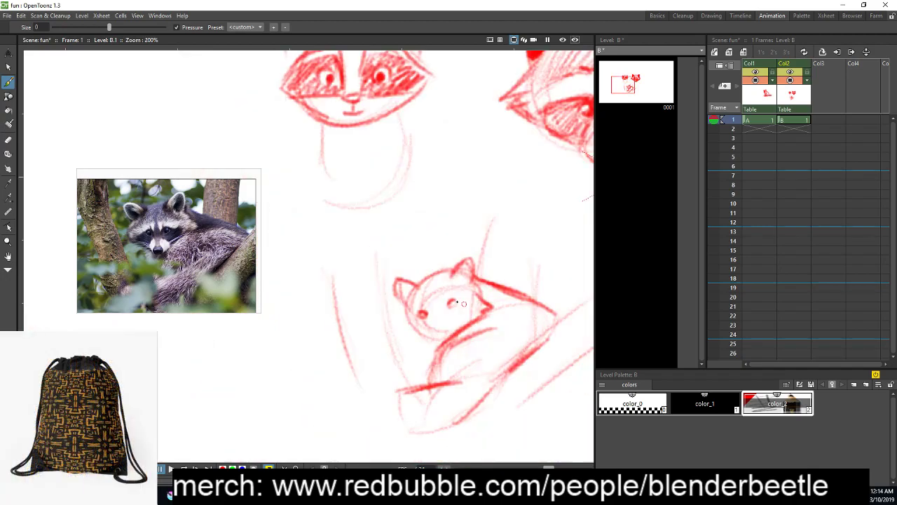
Draw the curled raccoon's nose and the muzzle contours curving up from it on both sides
scroll(460, 303, "up", 2)
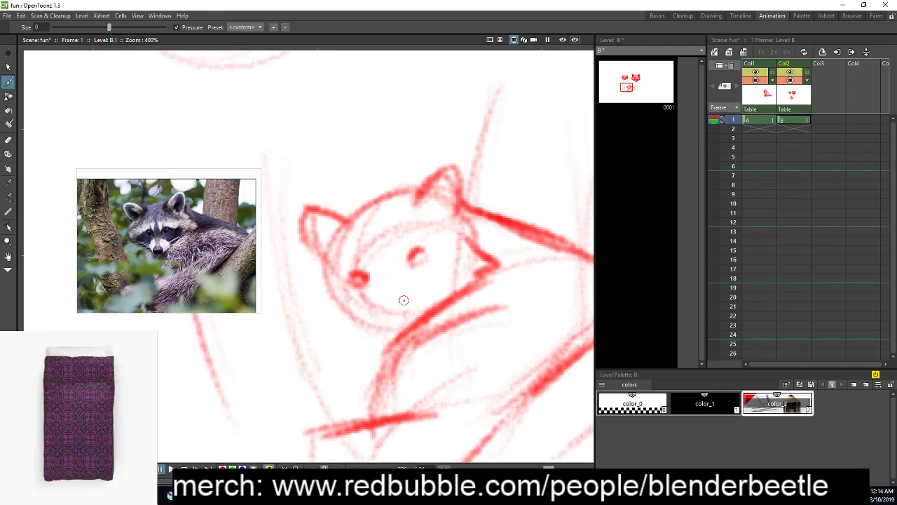
mouse_move(391, 304)
left_mouse_down()
mouse_move(375, 312)
mouse_move(381, 321)
mouse_move(405, 308)
mouse_move(387, 327)
left_mouse_up()
key("space")
left_click_drag(453, 317, 465, 310)
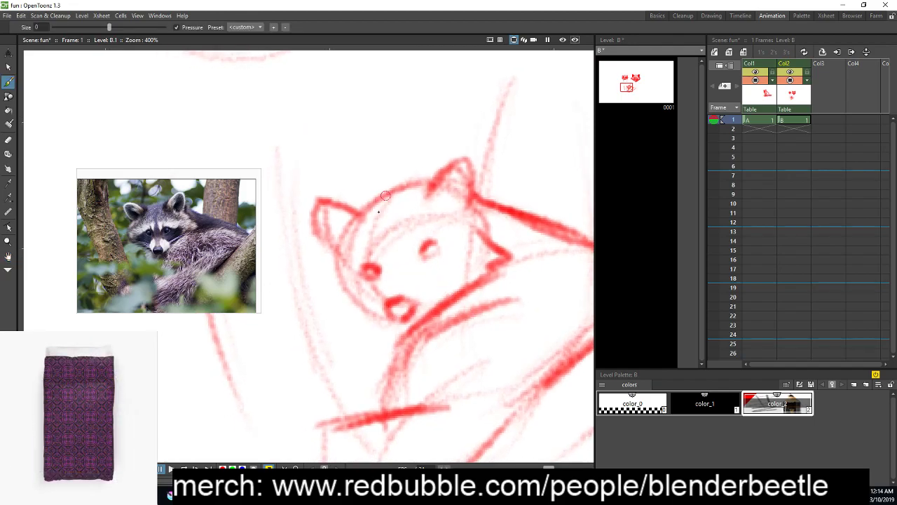
left_click_drag(404, 289, 437, 300)
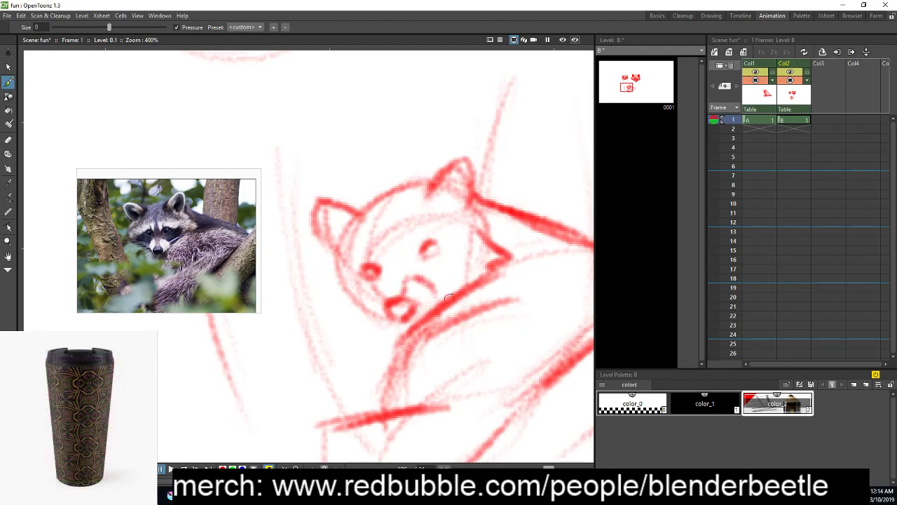
left_click_drag(387, 288, 382, 317)
Add the jagged brow marks between the eyes and fill both eyes solid red
key("space")
mouse_move(457, 368)
left_mouse_down()
mouse_move(459, 265)
mouse_move(464, 392)
left_mouse_up()
mouse_move(392, 256)
left_mouse_down()
mouse_move(394, 284)
mouse_move(408, 283)
mouse_move(421, 259)
mouse_move(431, 276)
left_mouse_up()
left_click_drag(371, 308, 377, 295)
Erase a small highlight in each of the curled raccoon's eyes, using an eraser size of 1
key("a")
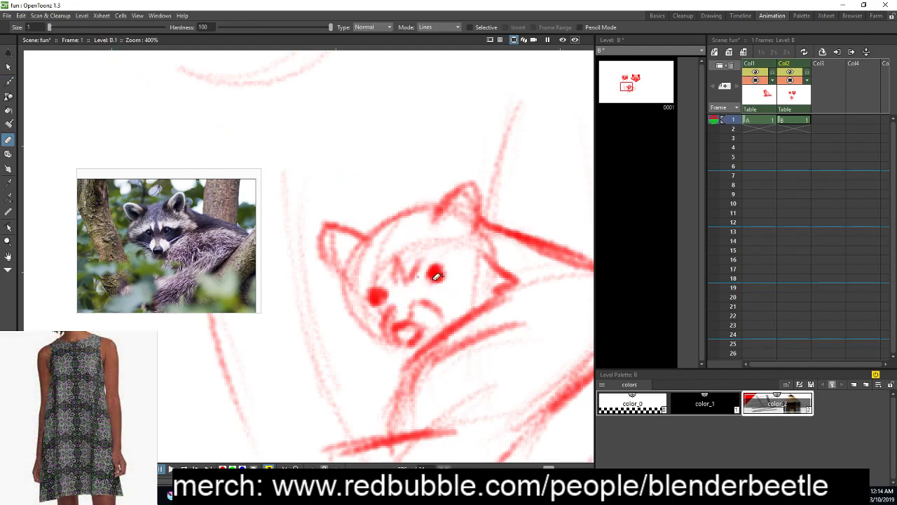
left_click(437, 271)
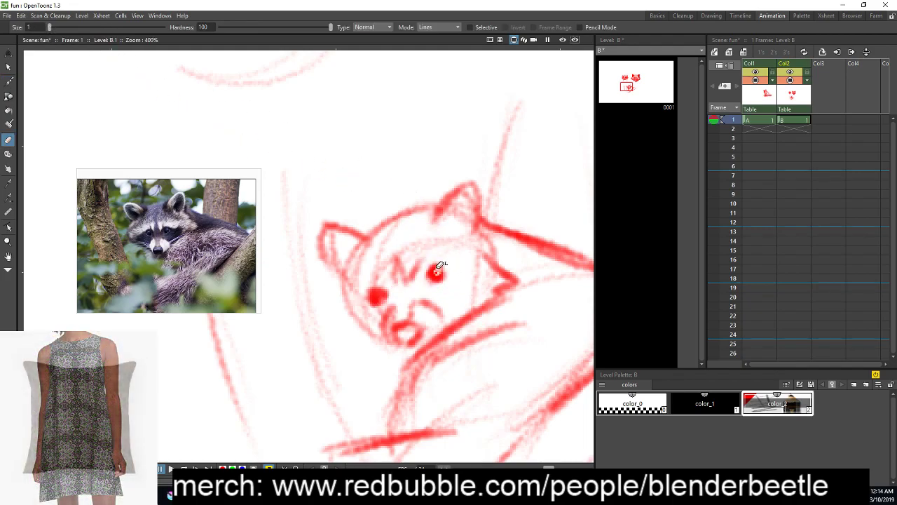
left_click(380, 292)
key("b")
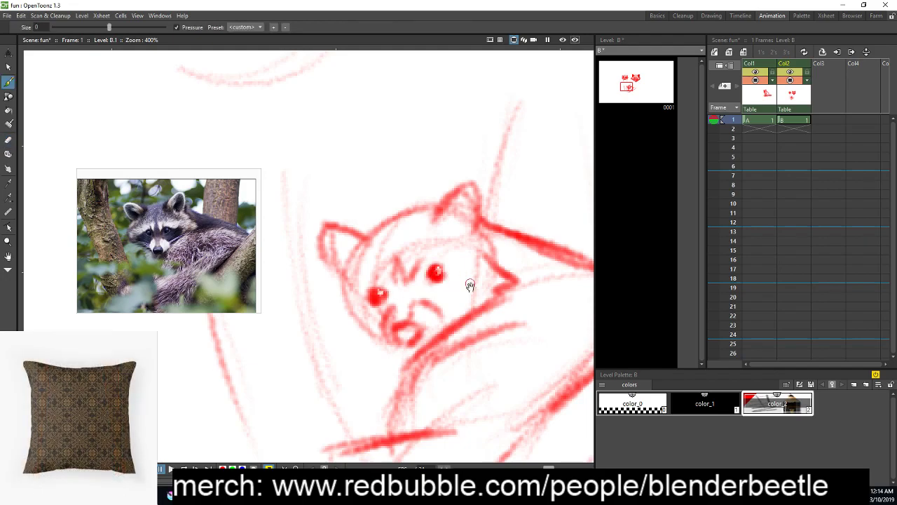
Outline the dark mask patch from the brow around the shoulder-side eye and back to the muzzle
left_click_drag(459, 276, 454, 254)
mouse_move(412, 278)
left_mouse_down()
mouse_move(424, 257)
mouse_move(418, 281)
mouse_move(439, 259)
mouse_move(421, 278)
mouse_move(423, 266)
mouse_move(444, 254)
mouse_move(478, 256)
left_mouse_up()
left_click_drag(436, 305, 454, 312)
mouse_move(482, 265)
left_mouse_down()
mouse_move(466, 304)
mouse_move(451, 313)
left_mouse_up()
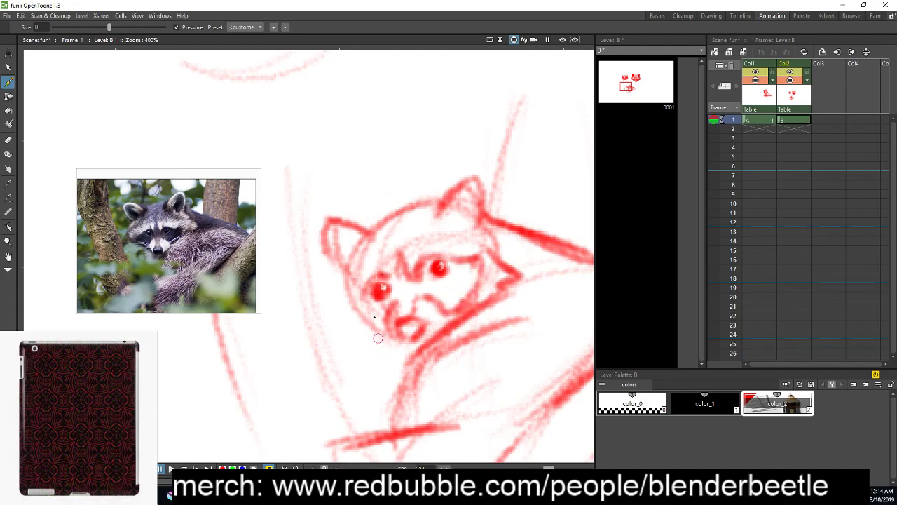
Draw the pointed cheek contour on the head's far side, running from below the ear to the muzzle
mouse_move(348, 270)
left_mouse_down()
mouse_move(342, 314)
mouse_move(376, 329)
left_mouse_up()
key("space")
left_click_drag(545, 338, 543, 319)
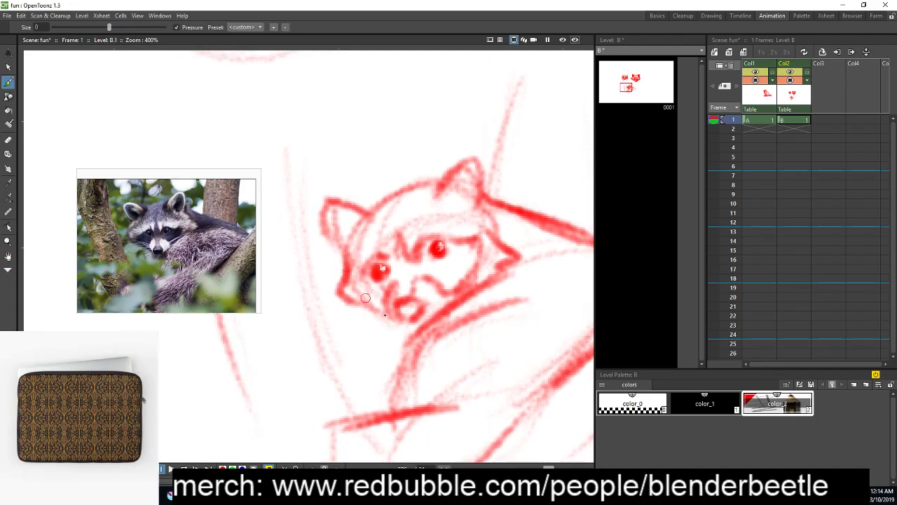
key("space")
left_click_drag(372, 309, 397, 291)
Shade the mask patches around both eyes and the bridge of the curled raccoon's muzzle
mouse_move(401, 252)
left_mouse_down()
mouse_move(414, 279)
mouse_move(423, 275)
mouse_move(409, 232)
mouse_move(415, 252)
mouse_move(448, 253)
mouse_move(450, 273)
mouse_move(487, 243)
mouse_move(473, 270)
mouse_move(463, 234)
mouse_move(460, 249)
mouse_move(473, 251)
mouse_move(462, 265)
mouse_move(486, 279)
left_mouse_up()
key("space")
left_click_drag(525, 324, 511, 287)
mouse_move(398, 280)
left_mouse_down()
mouse_move(442, 263)
mouse_move(400, 281)
left_mouse_up()
key("space")
left_click_drag(525, 297, 531, 293)
Try to erase a light strip in the shading beside the muzzle with the eraser
key("e")
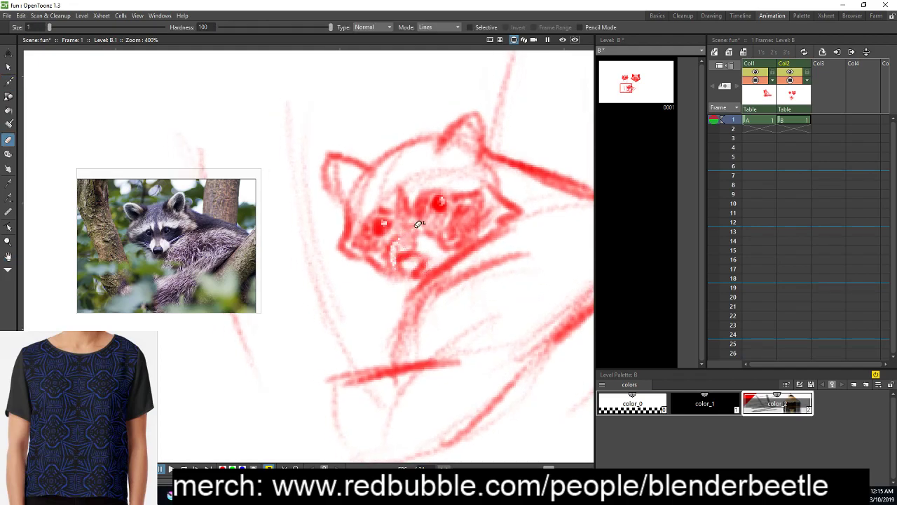
left_click(107, 27)
mouse_move(396, 246)
left_mouse_down()
mouse_move(394, 257)
mouse_move(413, 271)
left_mouse_up()
key("b")
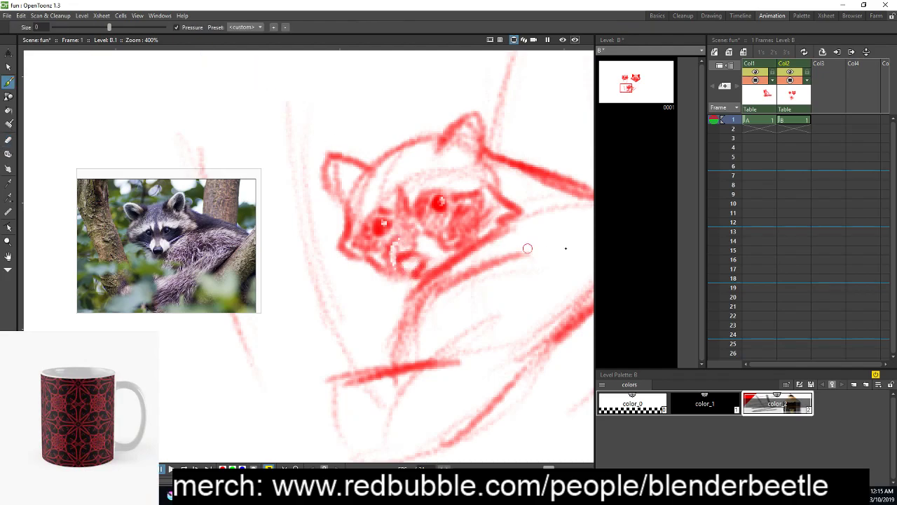
Turn on Pencil Mode for the eraser and set its size to 5
key("e")
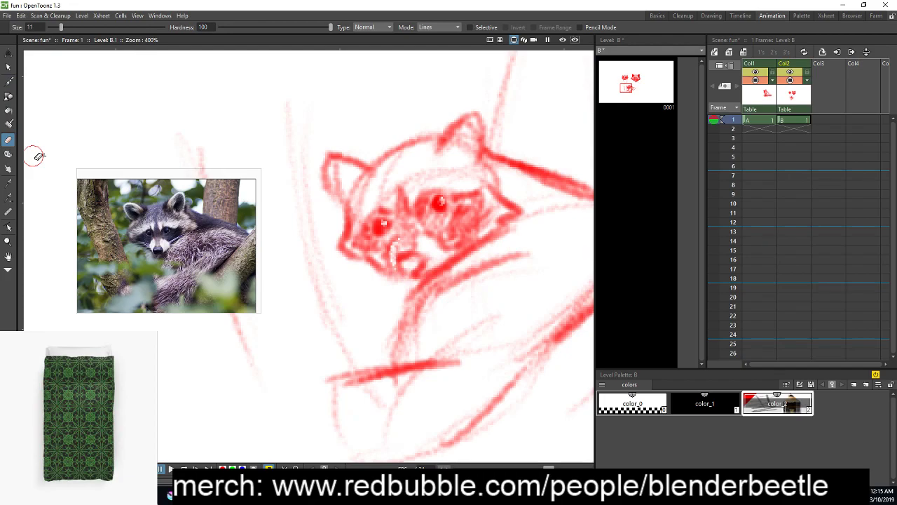
left_click(581, 27)
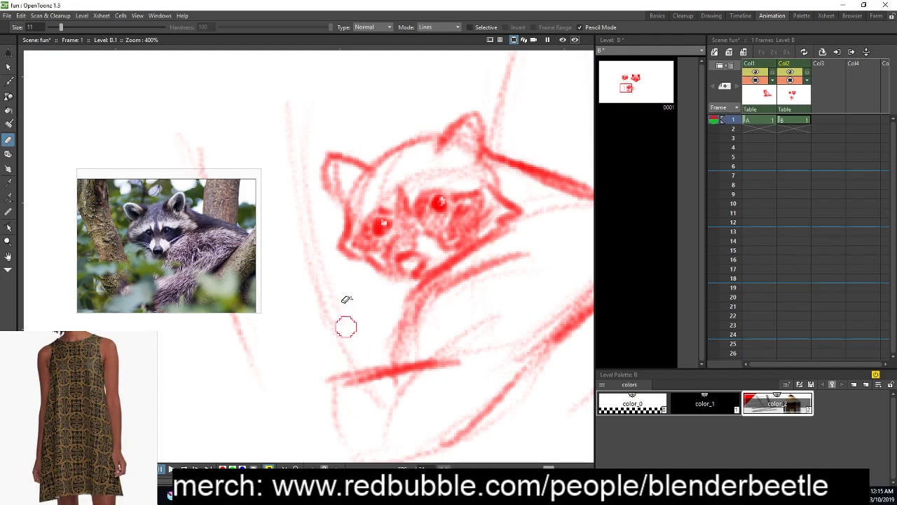
left_click_drag(61, 28, 49, 28)
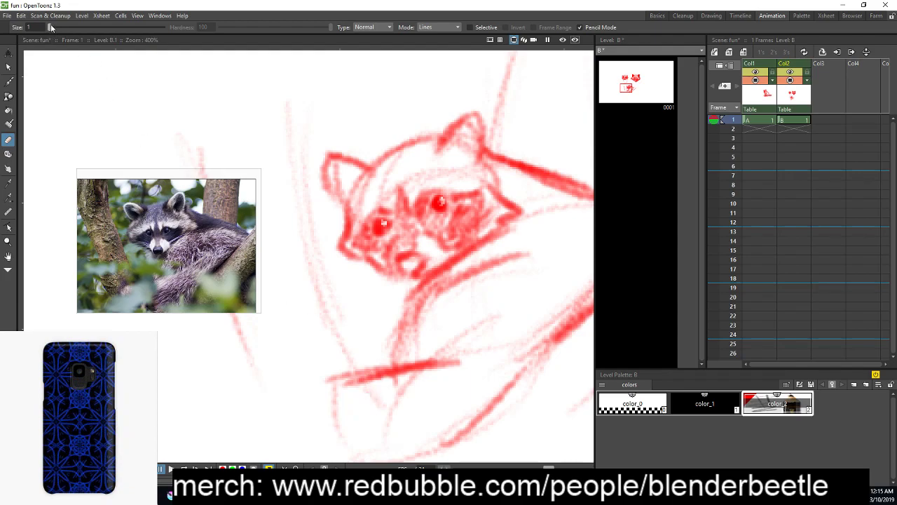
left_click_drag(59, 27, 54, 27)
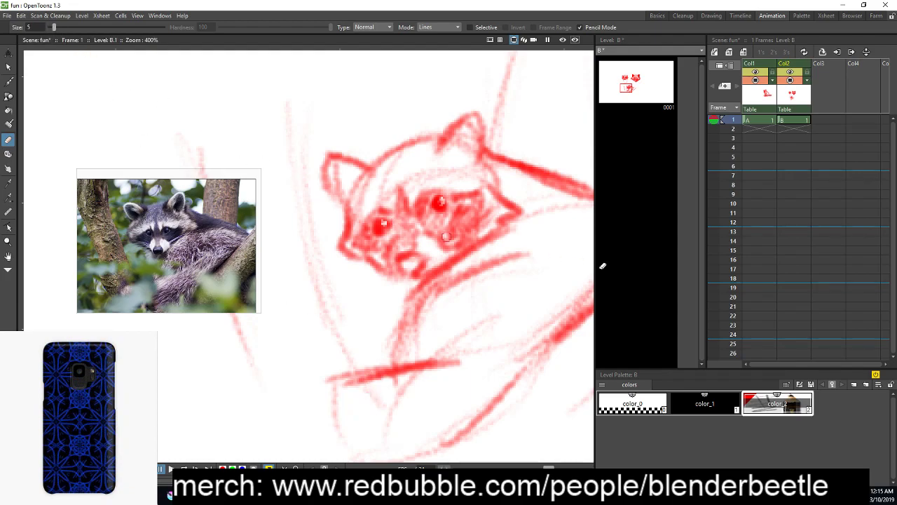
Open the Style Editor, dock it beside the Xsheet and bring up its raster brush options
left_click(160, 15)
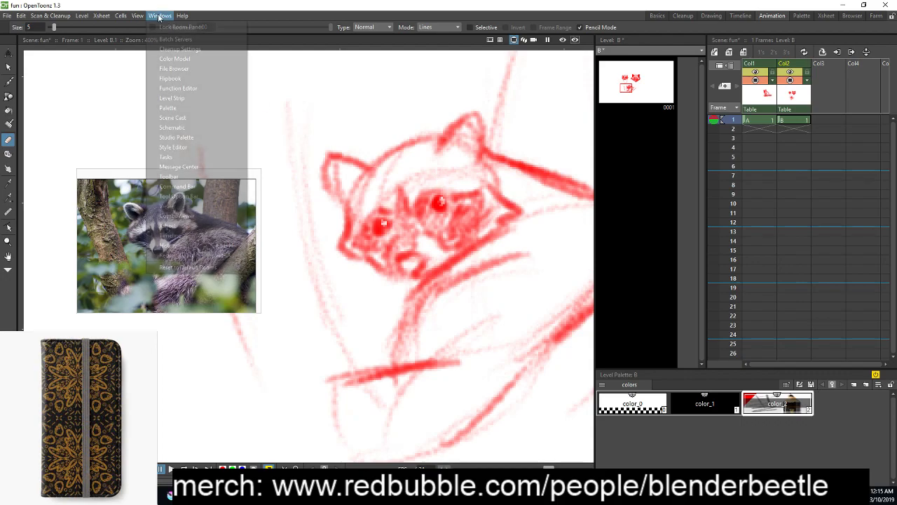
left_click(207, 147)
left_click_drag(478, 173, 722, 56)
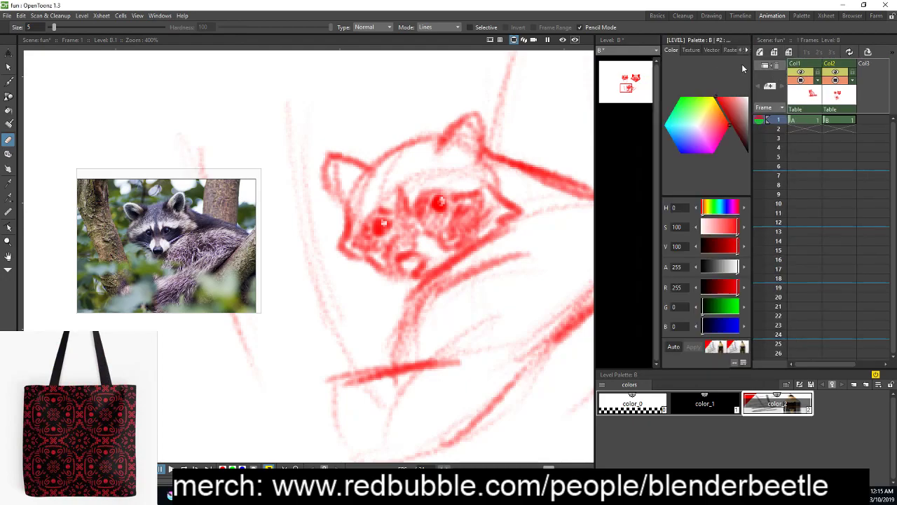
left_click(745, 51)
left_click(726, 50)
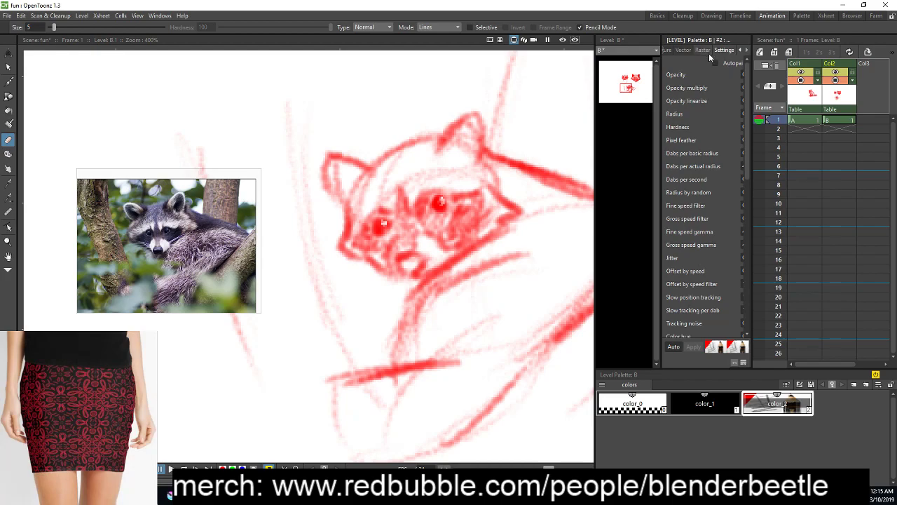
Add a new style to level B's palette and assign it the raster eraser brush
left_click(854, 385)
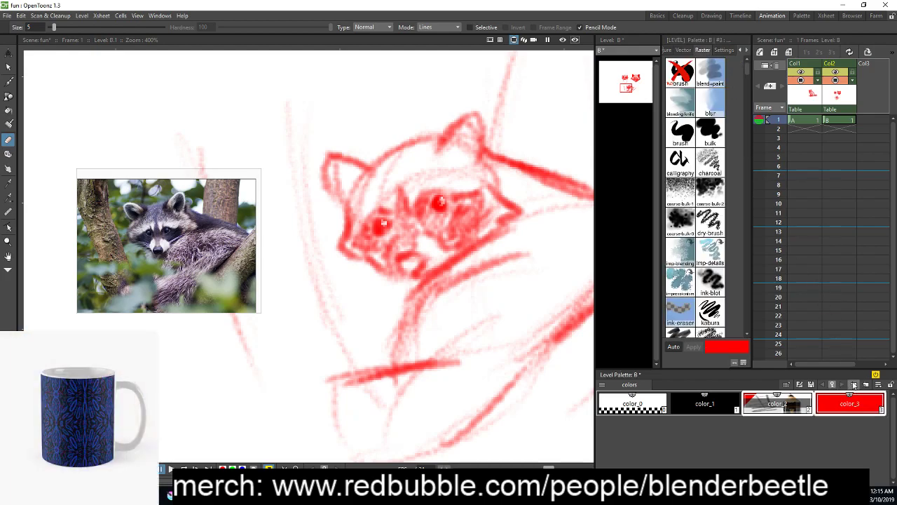
left_click_drag(744, 84, 744, 137)
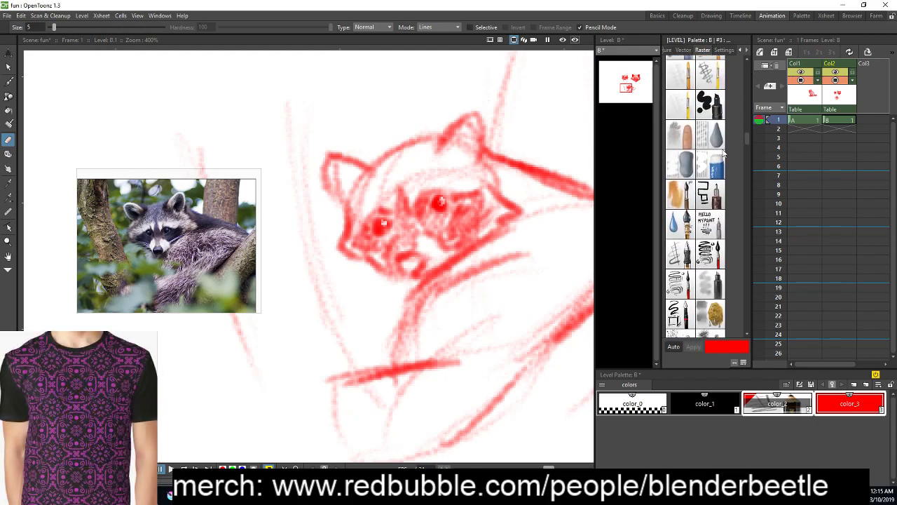
left_click(689, 172)
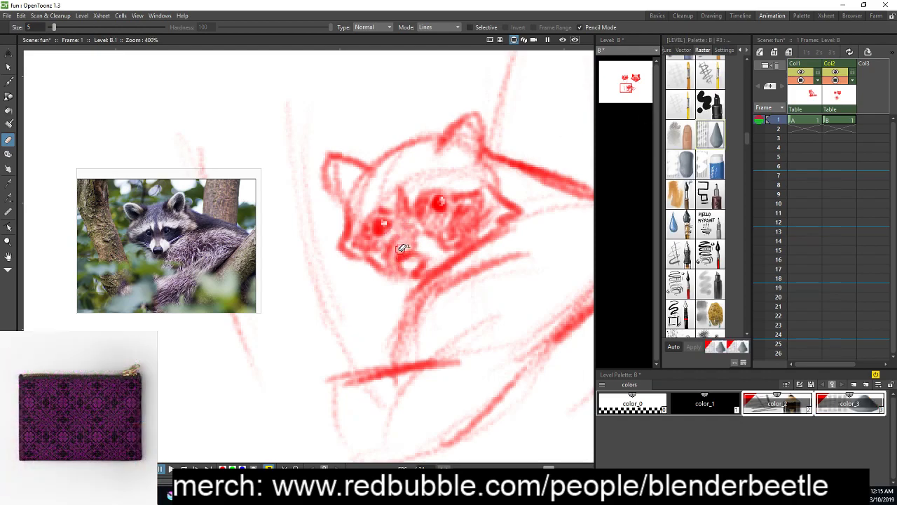
key("b")
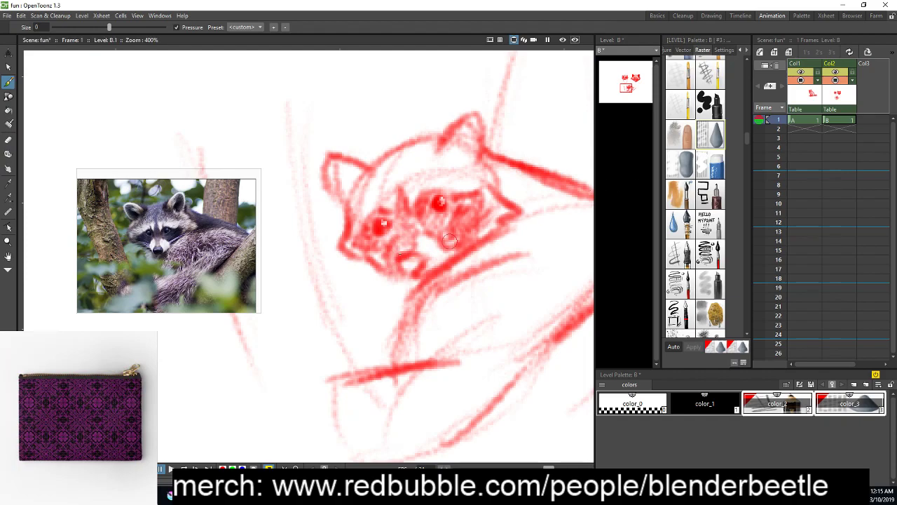
left_click(713, 166)
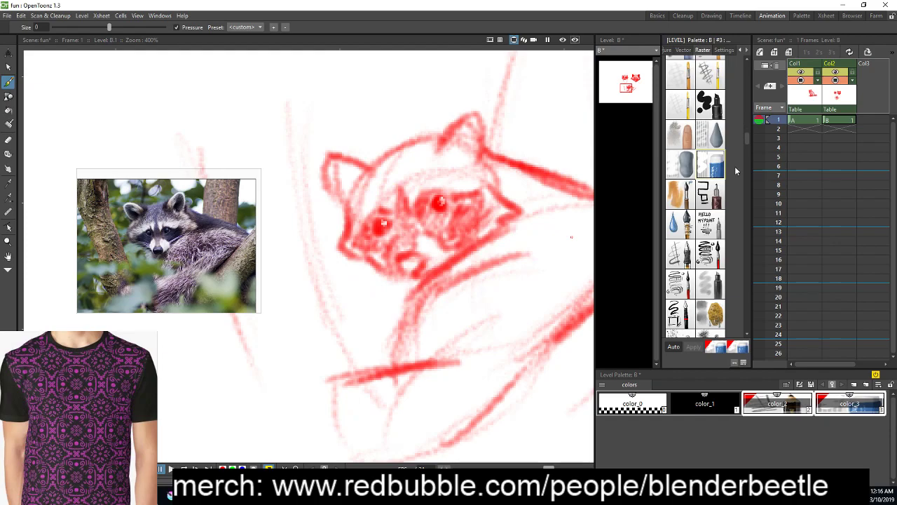
Undock the Style Editor and close it
left_click_drag(748, 136, 747, 140)
left_click_drag(725, 40, 547, 138)
left_click(547, 136)
Erase a light strip between the far-side eye and the nose with the eraser at size 4
left_click(8, 140)
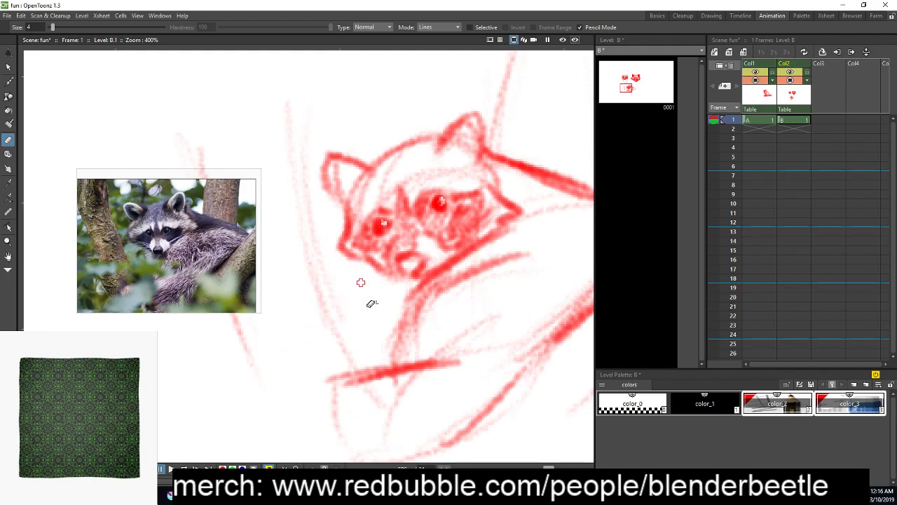
left_click_drag(393, 233, 391, 258)
key("b")
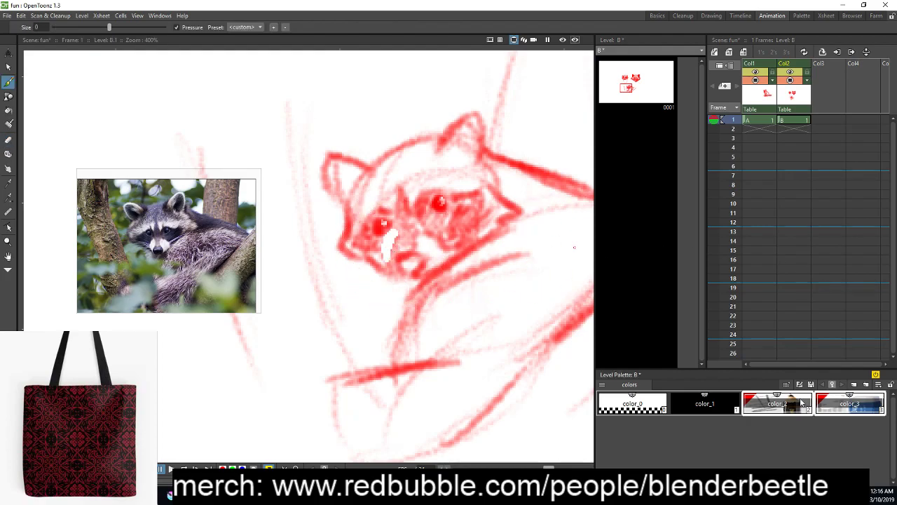
Undo the trial strokes beside the muzzle, then darken the nose and muzzle shading with color_2
mouse_move(393, 258)
left_mouse_down()
mouse_move(399, 229)
mouse_move(392, 269)
mouse_move(379, 243)
left_mouse_up()
key("ctrl+z")
key("ctrl+z")
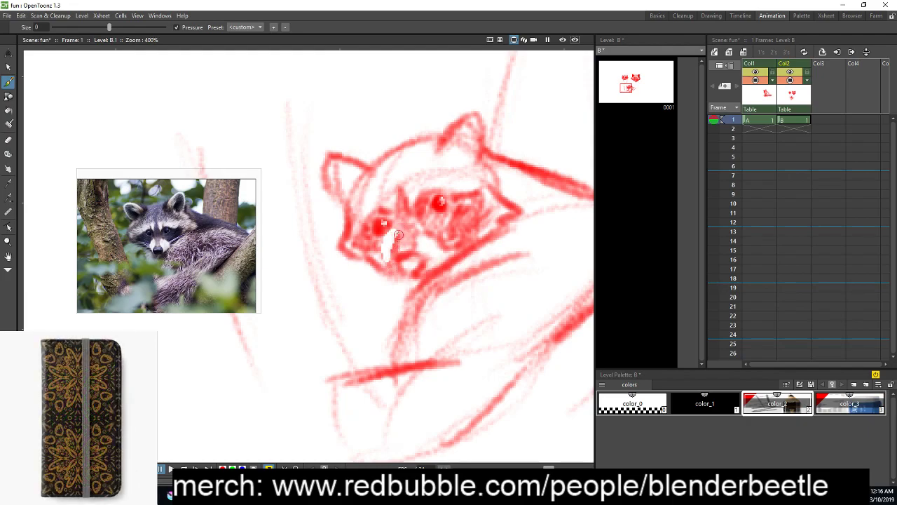
mouse_move(393, 256)
left_mouse_down()
mouse_move(446, 279)
mouse_move(364, 259)
mouse_move(363, 246)
mouse_move(365, 263)
mouse_move(375, 243)
mouse_move(354, 265)
mouse_move(359, 260)
mouse_move(356, 275)
mouse_move(340, 265)
mouse_move(366, 280)
mouse_move(396, 279)
mouse_move(384, 257)
mouse_move(367, 266)
mouse_move(397, 266)
left_mouse_up()
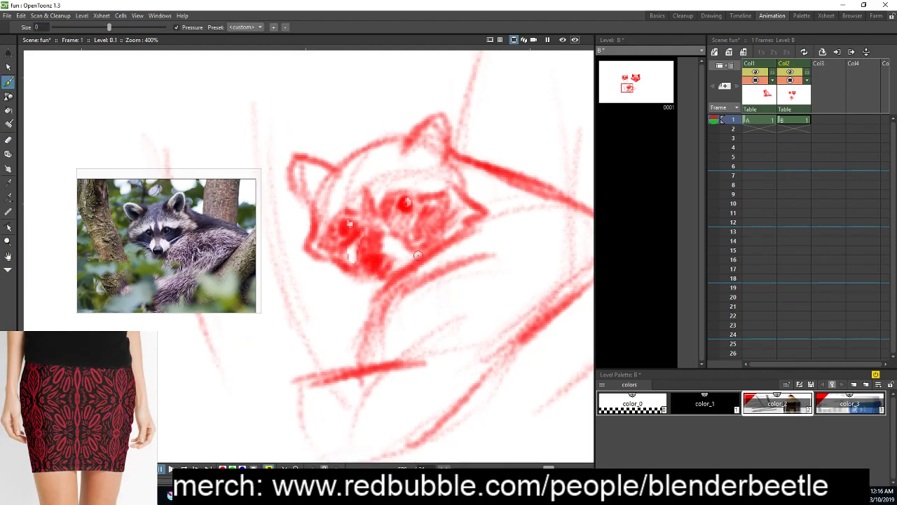
Try a few slanted guide strokes in the blank area on the far side of the curled raccoon
scroll(436, 254, "down", 6)
key("h")
mouse_move(525, 321)
left_mouse_down()
mouse_move(411, 292)
mouse_move(584, 315)
left_mouse_up()
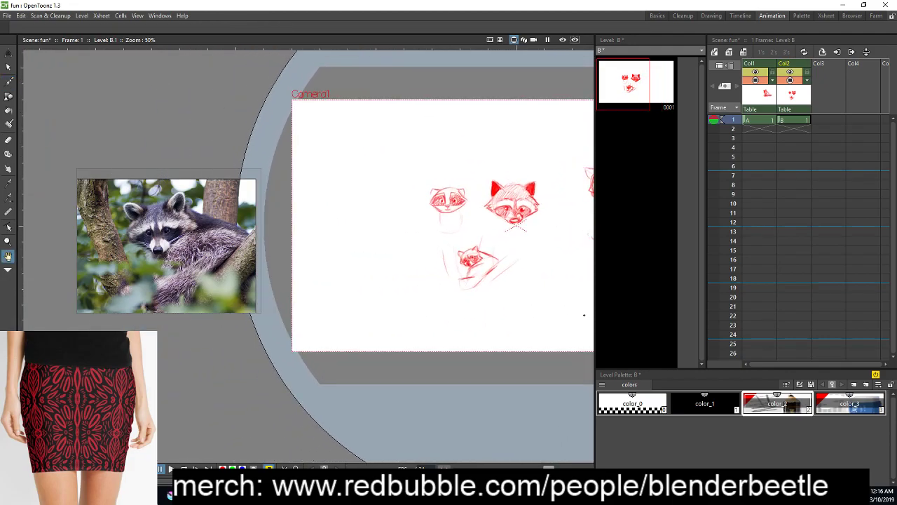
key("b")
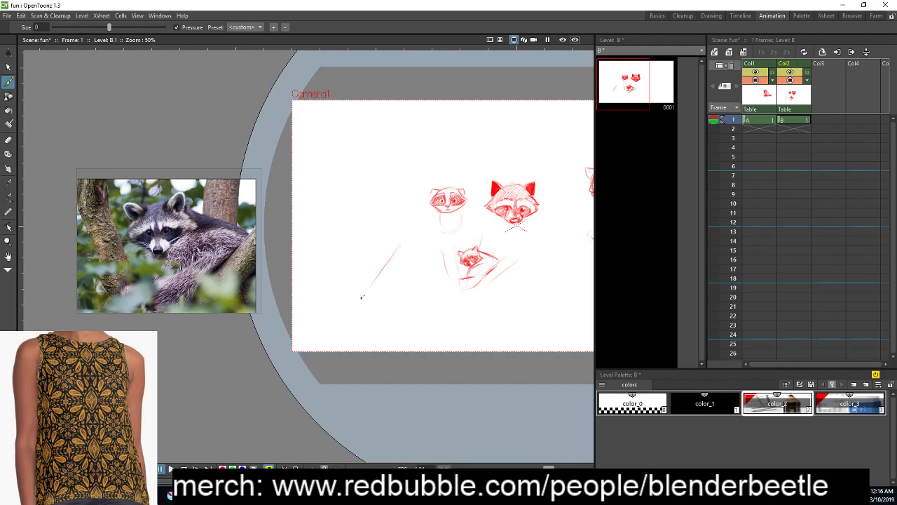
key("h")
scroll(418, 283, "up", 3)
left_click_drag(437, 314, 416, 334)
scroll(473, 323, "down", 2)
scroll(473, 322, "down", 2)
scroll(477, 347, "up", 3)
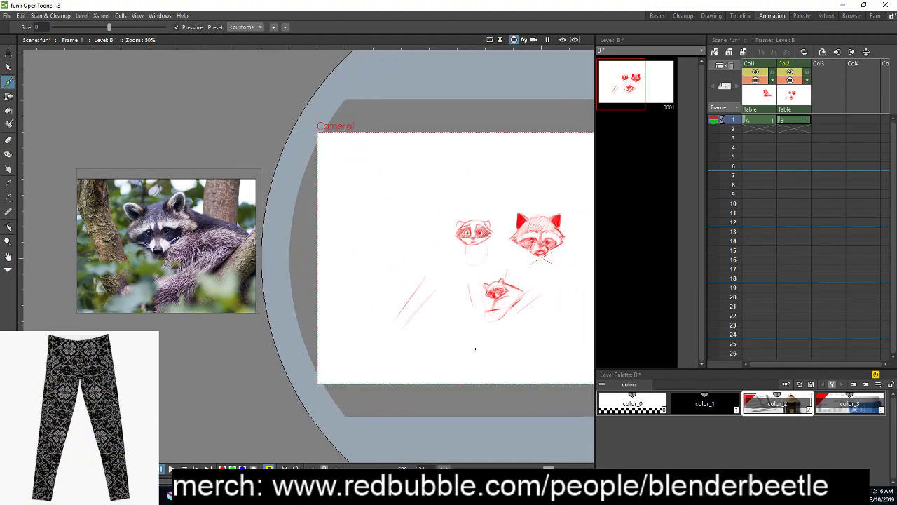
key("b")
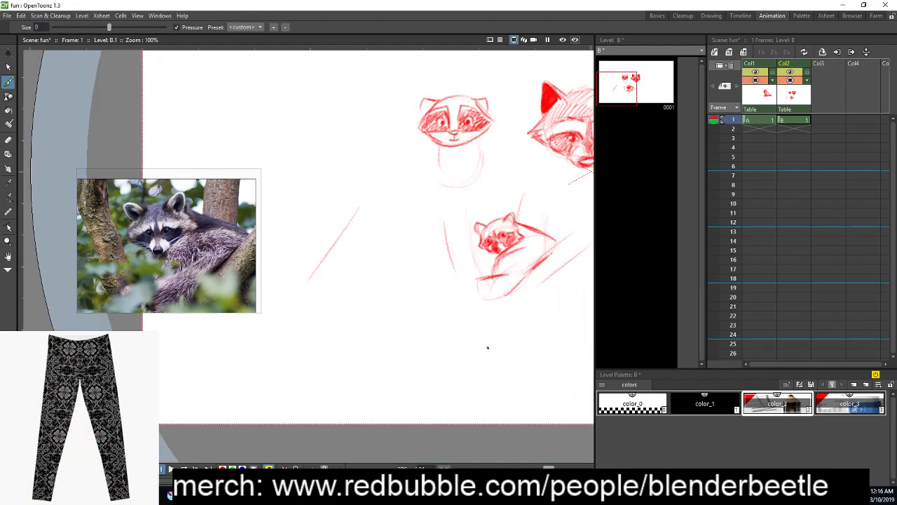
scroll(491, 349, "down", 2)
scroll(492, 348, "down", 2)
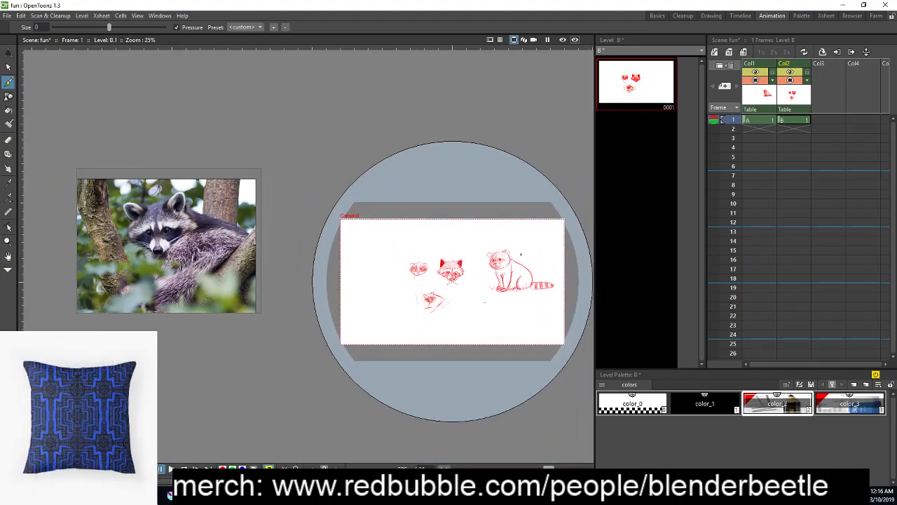
Select the empty frame 2 cell in Col1 for a new drawing on level A
left_click(641, 148)
left_click(760, 128)
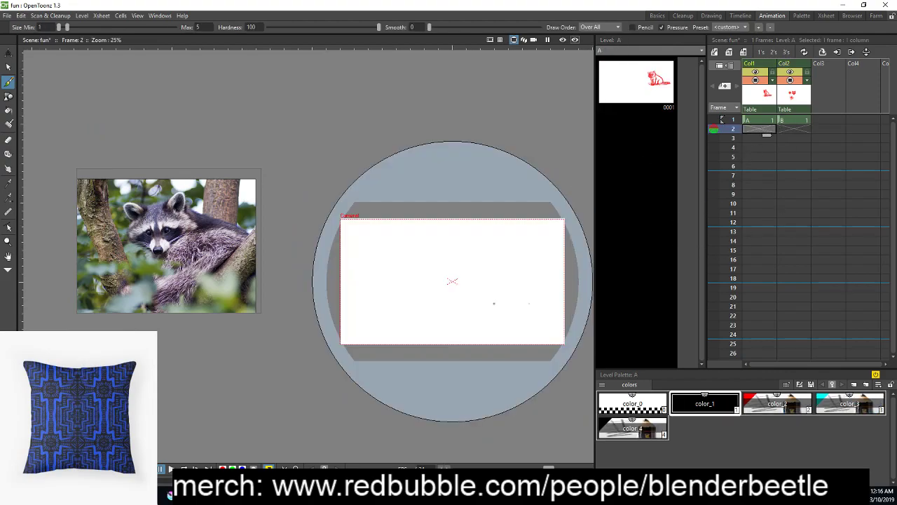
scroll(521, 354, "up", 2)
key("ctrl+z")
left_click_drag(487, 286, 504, 331)
right_click(473, 274)
left_click(758, 140)
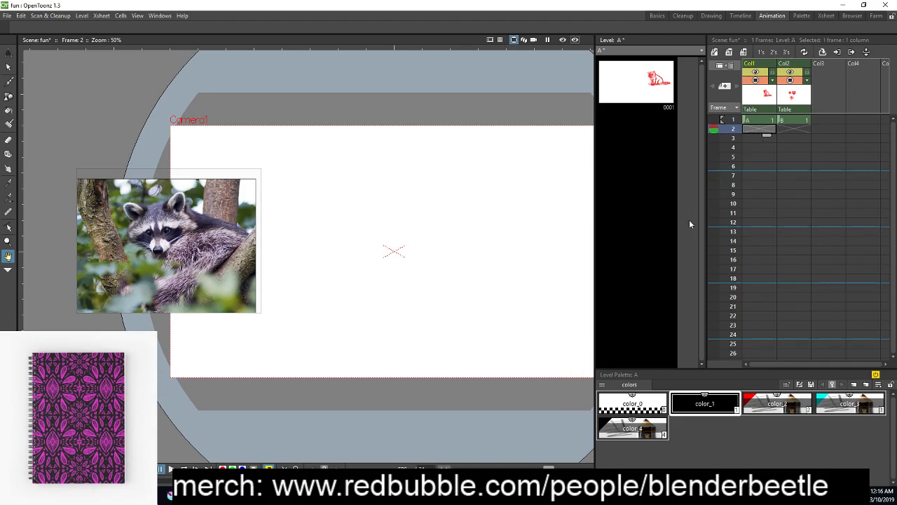
Choose color_2 and draw a zigzag trial stroke with the brush on the blank frame 2
left_click(776, 405)
mouse_move(458, 208)
left_mouse_down()
mouse_move(461, 267)
mouse_move(473, 258)
mouse_move(461, 280)
mouse_move(482, 299)
left_mouse_up()
key("b")
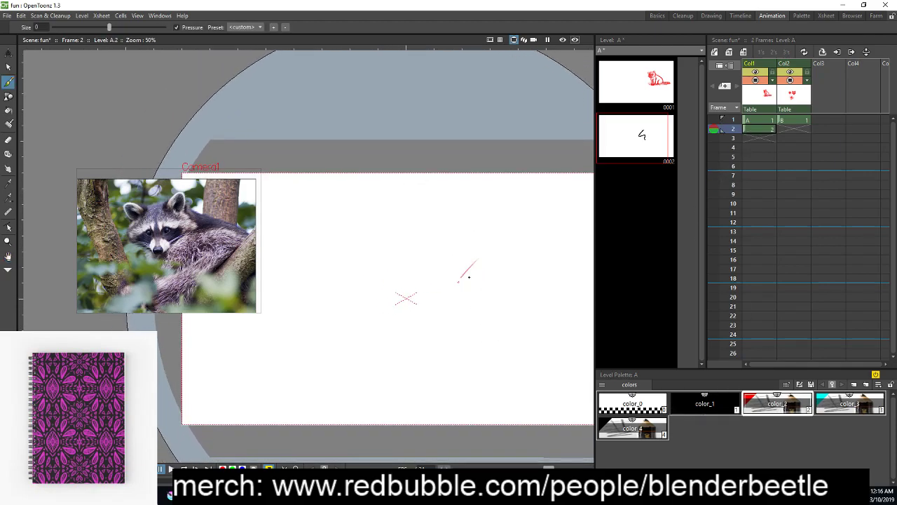
scroll(509, 310, "up", 1)
right_click(470, 283)
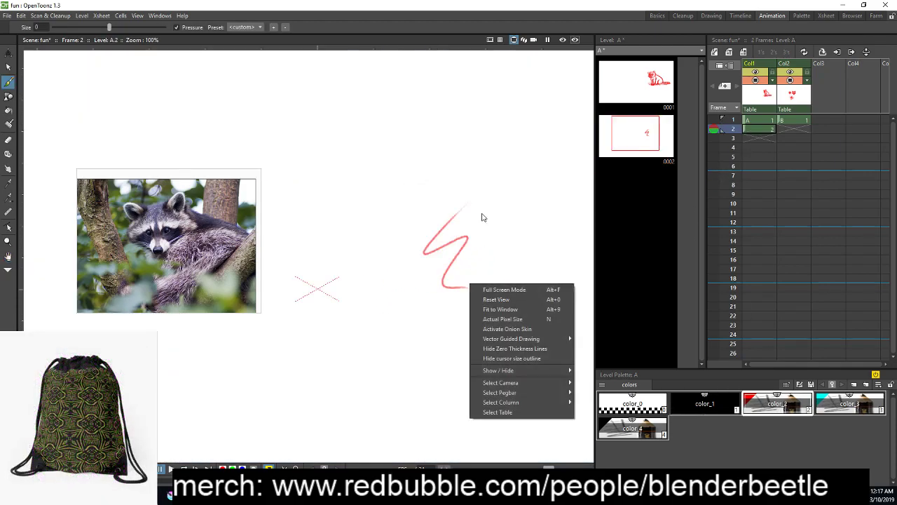
left_click(516, 252)
Erase the zigzag trial stroke with the eraser at size 24
key("a")
left_click(118, 20)
left_click(88, 27)
mouse_move(473, 203)
left_mouse_down()
mouse_move(436, 261)
mouse_move(443, 281)
mouse_move(471, 260)
mouse_move(510, 276)
mouse_move(479, 303)
left_mouse_up()
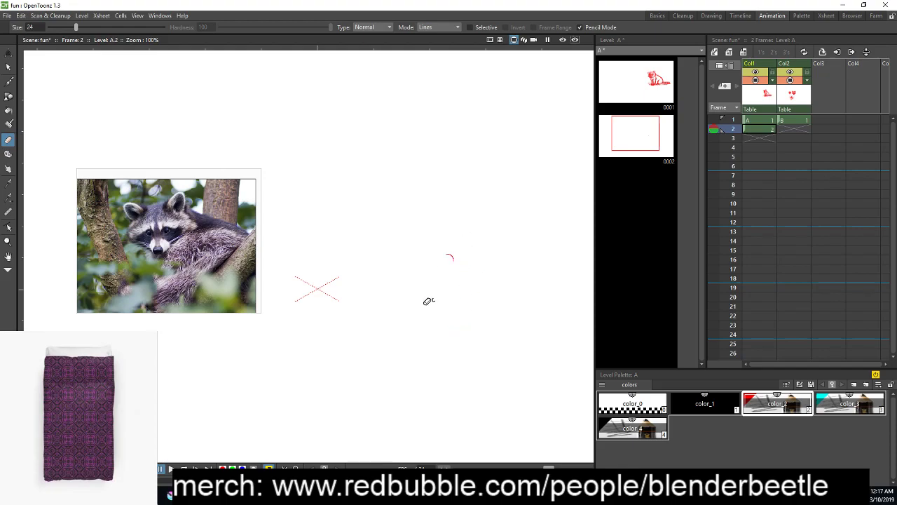
right_click(447, 284)
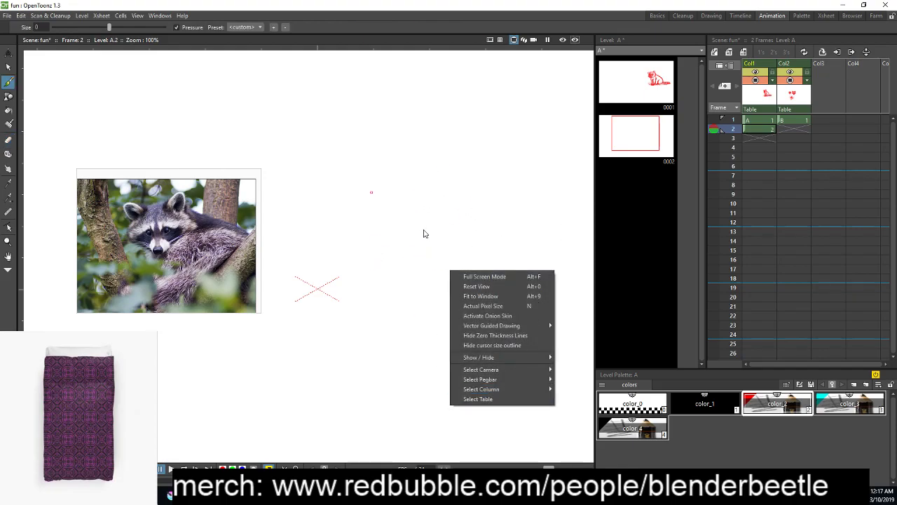
Sketch light guide lines for the slanted branch and the two tree trunks with the brush, undoing misplaced strokes
key("b")
scroll(443, 268, "down", 2)
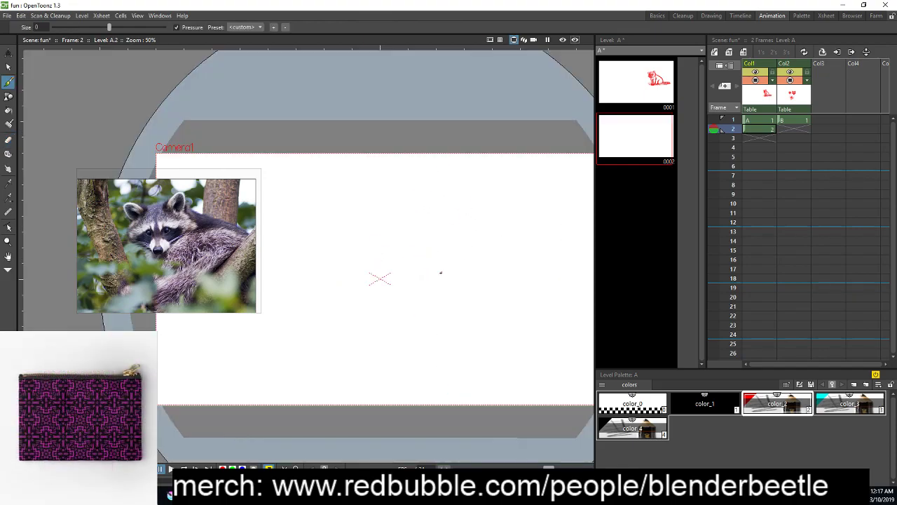
left_click_drag(510, 231, 438, 316)
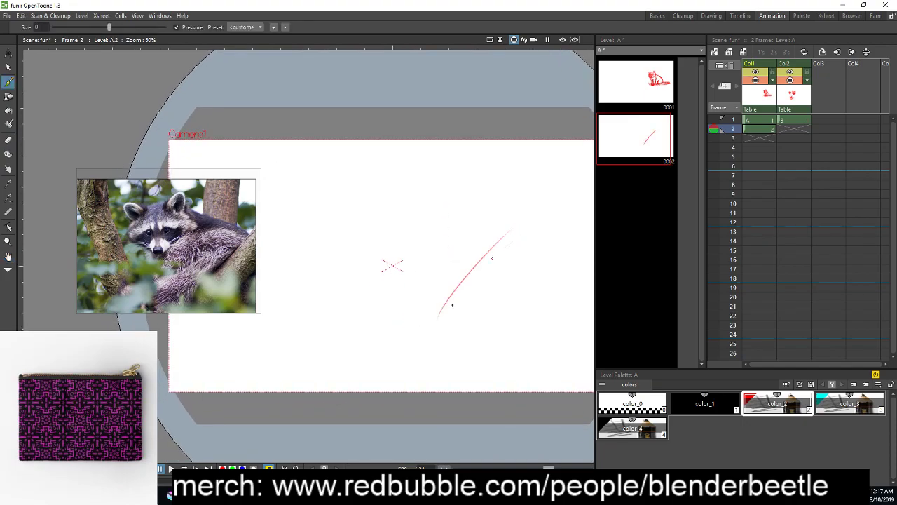
key("ctrl+z")
mouse_move(495, 236)
left_mouse_down()
mouse_move(426, 312)
mouse_move(485, 285)
mouse_move(429, 306)
left_mouse_up()
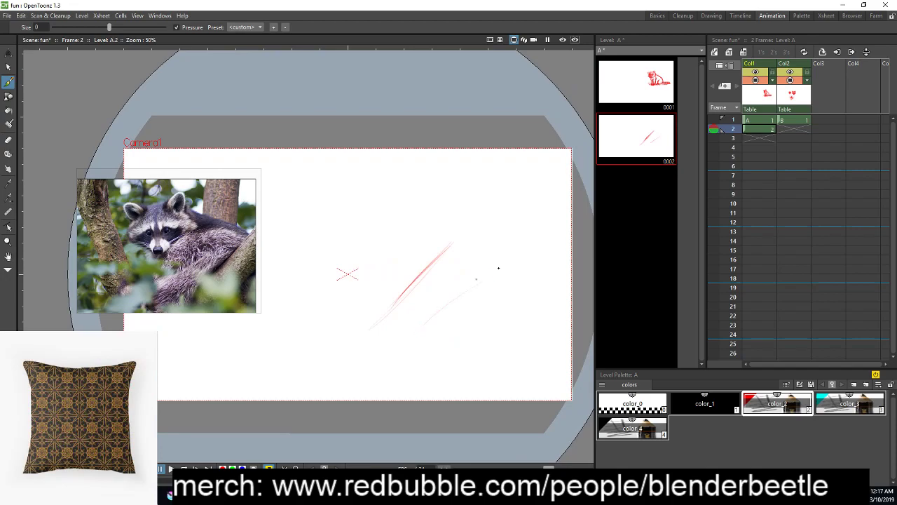
key("ctrl+z")
left_click_drag(451, 296, 507, 278)
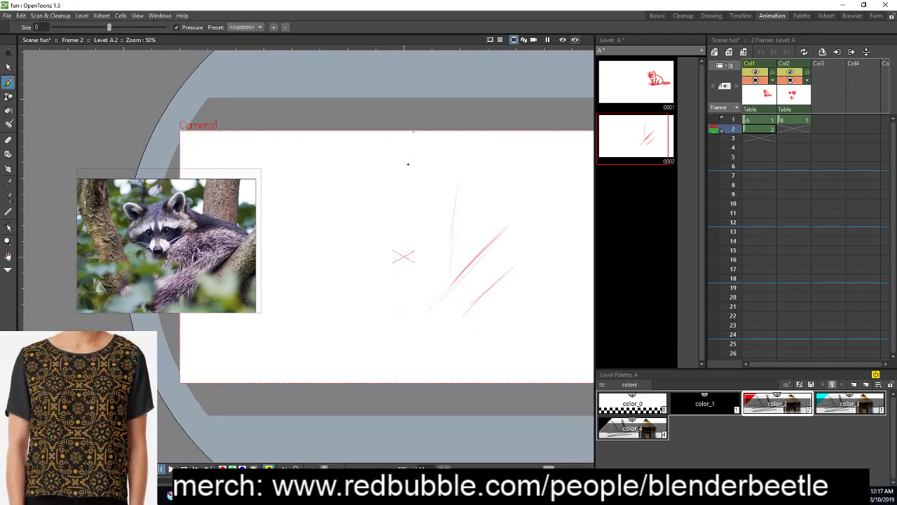
left_click_drag(373, 295, 429, 281)
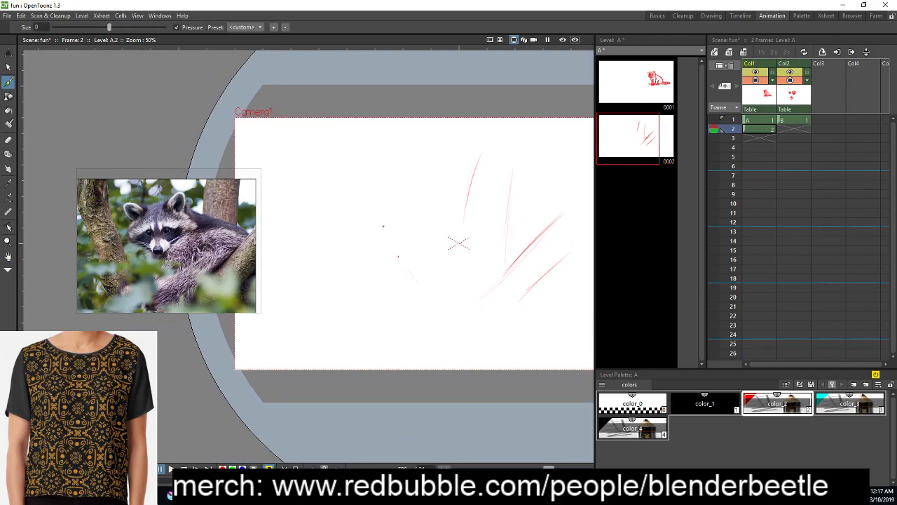
left_click_drag(323, 169, 396, 300)
Rough in the curved outline of the curled body and the round head between the two trunks
left_click_drag(495, 306, 468, 306)
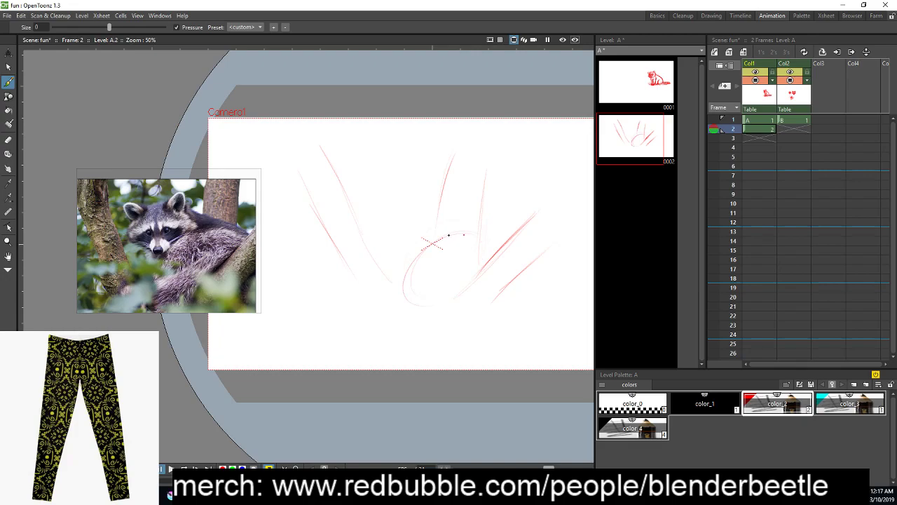
mouse_move(419, 198)
left_mouse_down()
mouse_move(370, 224)
mouse_move(426, 208)
mouse_move(363, 225)
mouse_move(372, 219)
left_mouse_up()
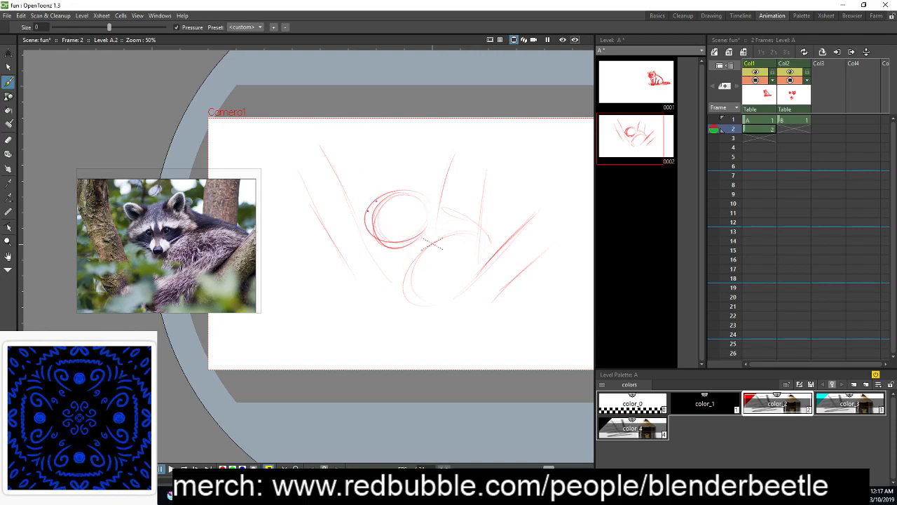
mouse_move(371, 235)
left_mouse_down()
mouse_move(413, 244)
mouse_move(439, 227)
left_mouse_up()
Draw the pointed cheeks on both sides of the head and scribble in the nose at the tip of the muzzle
key("space")
left_click_drag(465, 262, 474, 251)
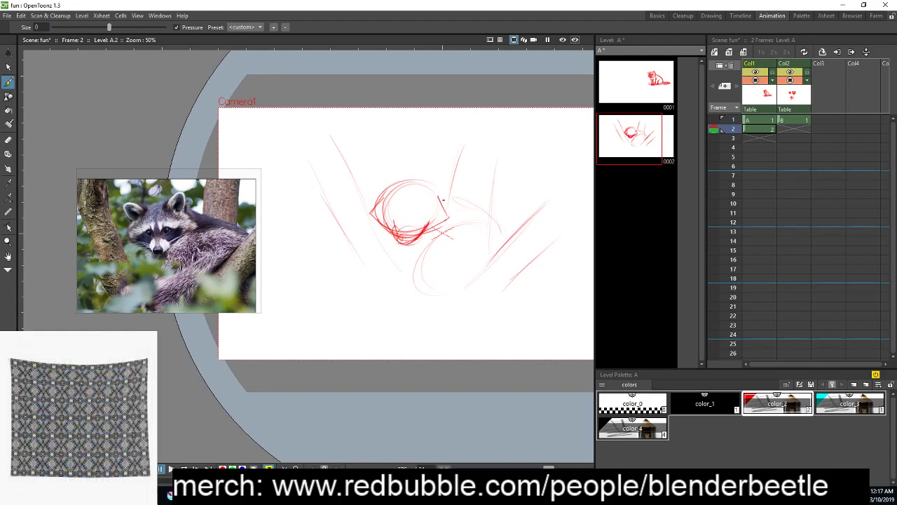
key("space")
left_click_drag(445, 205, 459, 205)
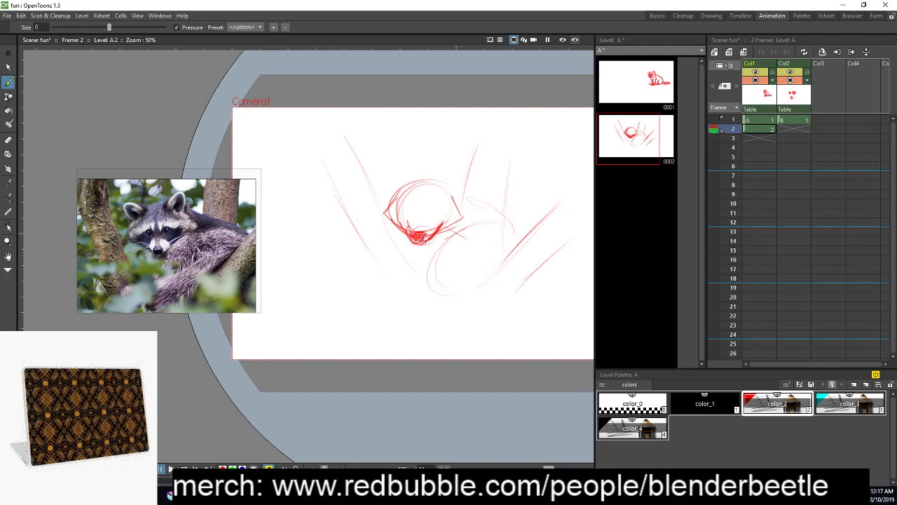
key("space")
Draw the outlines of both eyes inside the head circle
left_click_drag(434, 205, 441, 211)
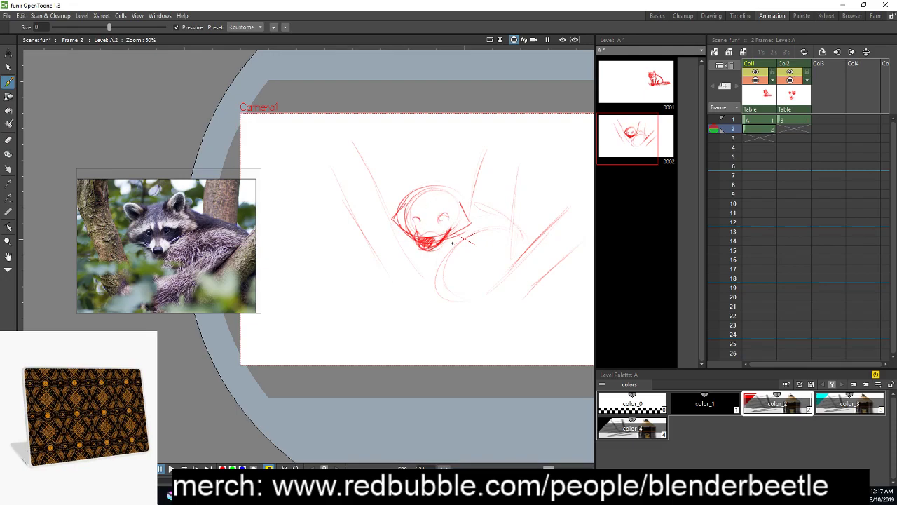
scroll(449, 242, "up", 4)
mouse_move(453, 197)
left_mouse_down()
mouse_move(478, 190)
mouse_move(463, 211)
mouse_move(482, 208)
left_mouse_up()
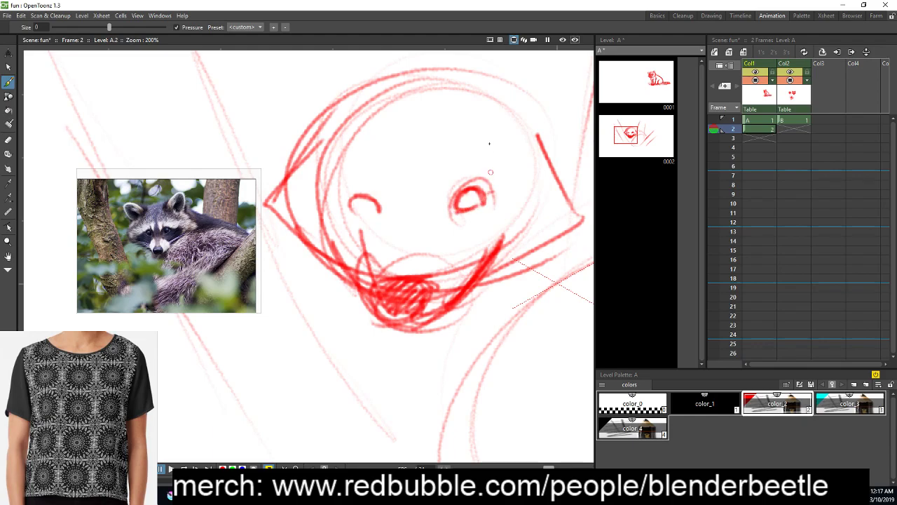
mouse_move(360, 202)
left_mouse_down()
mouse_move(383, 213)
mouse_move(366, 218)
left_mouse_up()
Erase the scribbled nose and the inner guide lines around the left side of the face with the eraser
key("space")
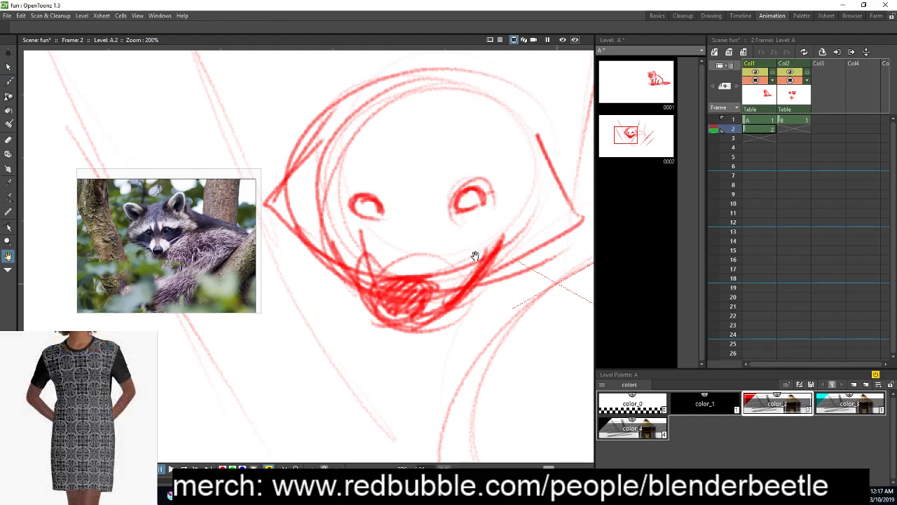
left_click_drag(471, 250, 484, 258)
key("a")
mouse_move(379, 270)
left_mouse_down()
mouse_move(384, 294)
mouse_move(388, 259)
mouse_move(407, 255)
mouse_move(413, 297)
mouse_move(438, 313)
mouse_move(376, 258)
mouse_move(388, 301)
left_mouse_up()
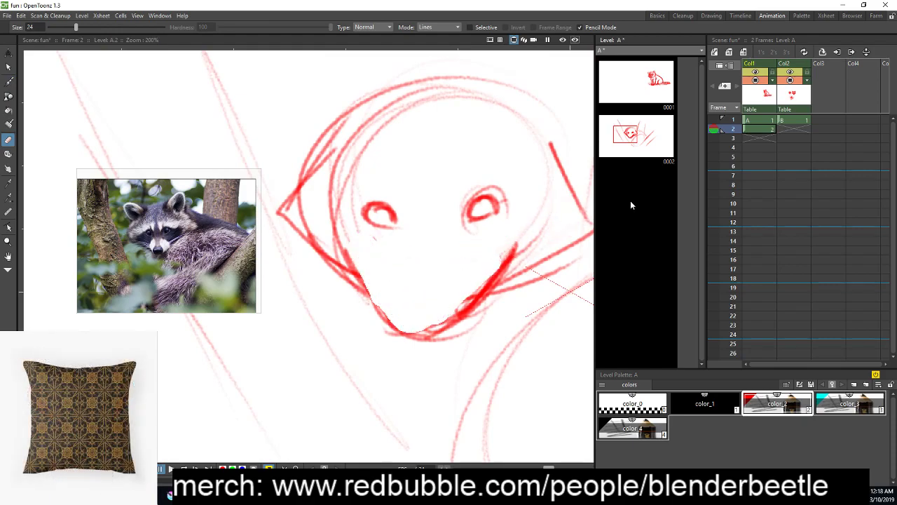
mouse_move(315, 234)
left_mouse_down()
mouse_move(337, 234)
mouse_move(320, 181)
mouse_move(352, 154)
left_mouse_up()
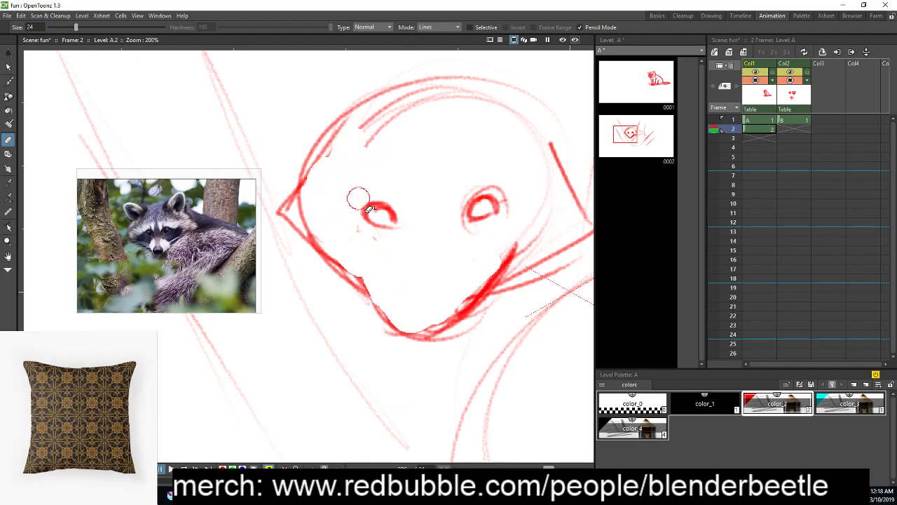
Redraw the upper left edge of the head with the brush and add both pointed ears
key("b")
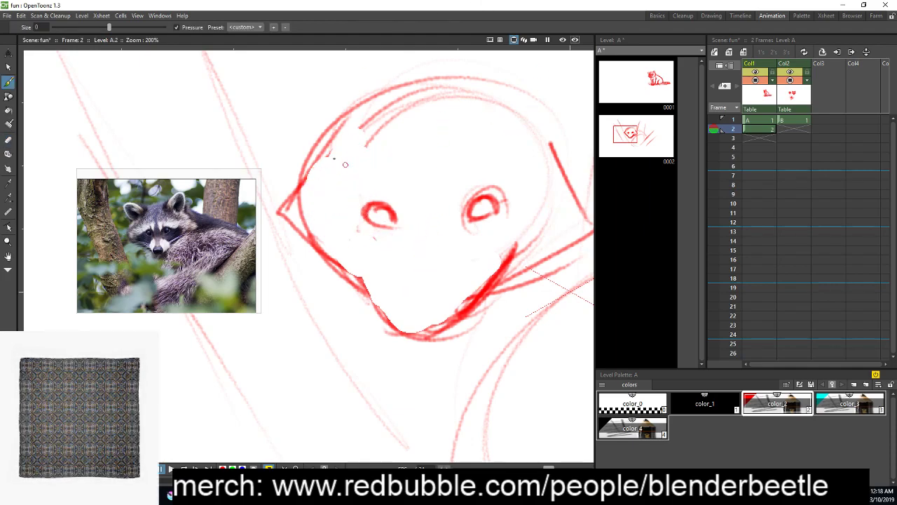
mouse_move(308, 186)
left_mouse_down()
mouse_move(270, 102)
mouse_move(349, 126)
mouse_move(263, 112)
mouse_move(354, 150)
left_mouse_up()
left_click_drag(278, 119, 379, 106)
mouse_move(512, 200)
left_mouse_down()
mouse_move(452, 188)
mouse_move(459, 119)
mouse_move(502, 144)
mouse_move(489, 200)
left_mouse_up()
left_click_drag(419, 145, 469, 108)
key("space")
left_click_drag(477, 174, 510, 143)
mouse_move(316, 168)
left_mouse_down()
mouse_move(288, 165)
mouse_move(265, 141)
left_mouse_up()
key("space")
Fill in both eyes with dense red strokes
left_click_drag(407, 206, 424, 195)
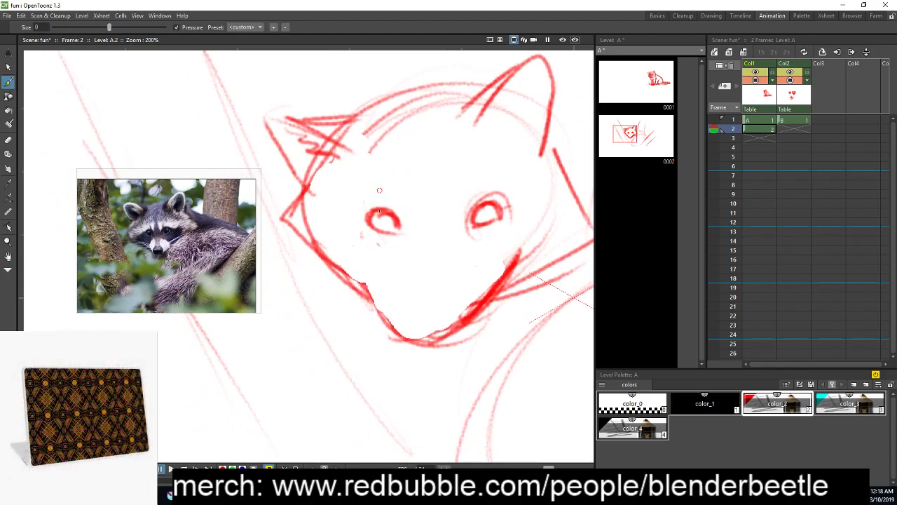
mouse_move(369, 225)
left_mouse_down()
mouse_move(384, 223)
mouse_move(372, 213)
left_mouse_up()
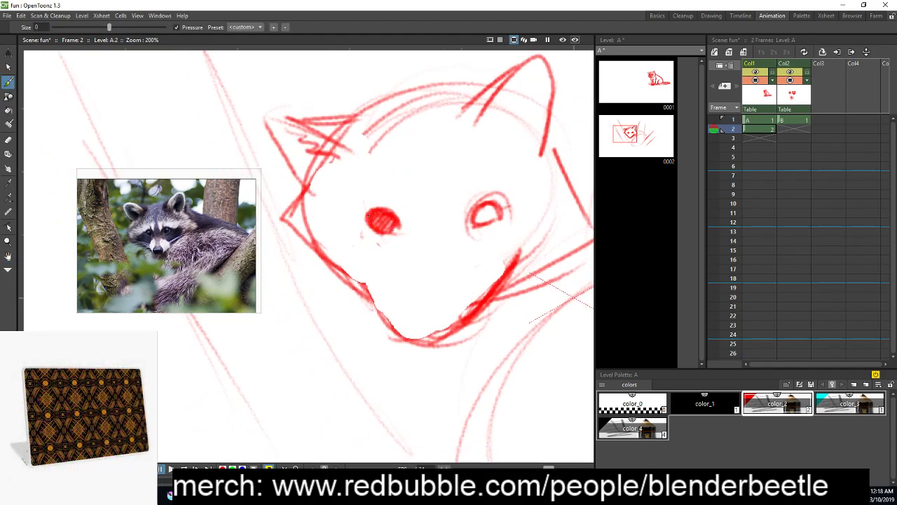
mouse_move(471, 225)
left_mouse_down()
mouse_move(489, 210)
mouse_move(496, 232)
left_mouse_up()
Draw a rounded nose at the tip of the muzzle and shade it, darkest along its lower half
key("space")
left_click_drag(391, 298, 428, 288)
mouse_move(435, 322)
left_mouse_down()
mouse_move(390, 319)
mouse_move(434, 321)
left_mouse_up()
mouse_move(390, 298)
left_mouse_down()
mouse_move(403, 323)
mouse_move(406, 308)
mouse_move(394, 323)
mouse_move(421, 310)
mouse_move(475, 316)
mouse_move(399, 297)
mouse_move(403, 314)
mouse_move(426, 304)
mouse_move(408, 324)
mouse_move(472, 309)
left_mouse_up()
key("space")
key("space")
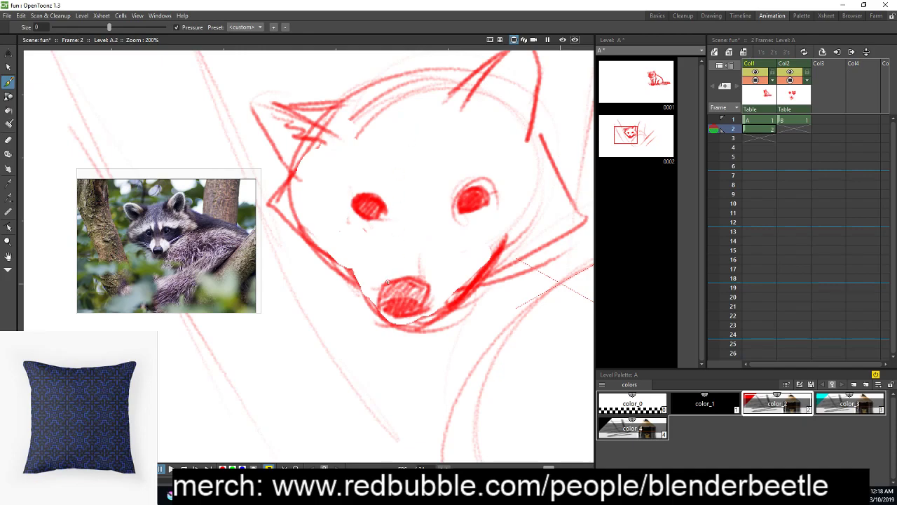
Draw the nose bridge lines and the curved muzzle patches, then strengthen the right cheek line
left_click_drag(386, 286, 397, 242)
left_click_drag(424, 282, 425, 244)
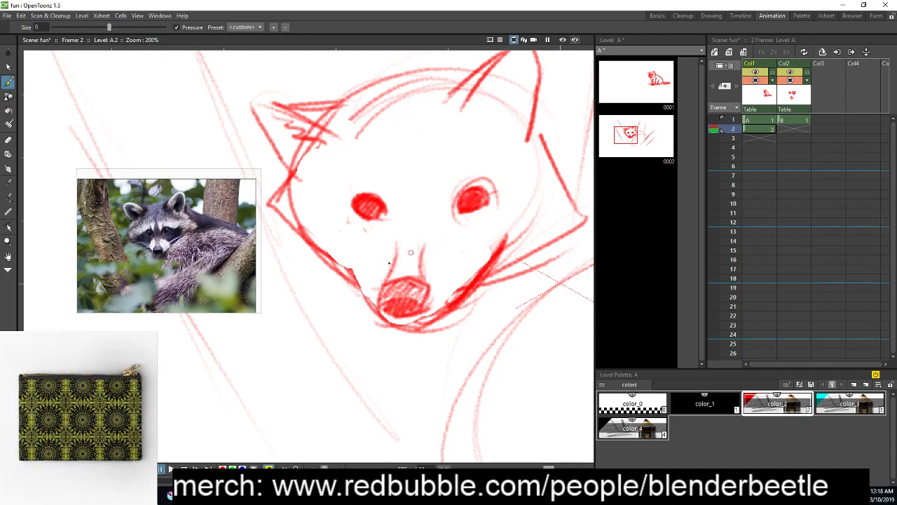
mouse_move(351, 275)
left_mouse_down()
mouse_move(390, 265)
mouse_move(394, 242)
mouse_move(425, 256)
mouse_move(425, 244)
mouse_move(472, 268)
mouse_move(444, 237)
mouse_move(460, 267)
mouse_move(490, 285)
mouse_move(513, 284)
mouse_move(490, 301)
left_mouse_up()
left_click_drag(490, 249, 511, 218)
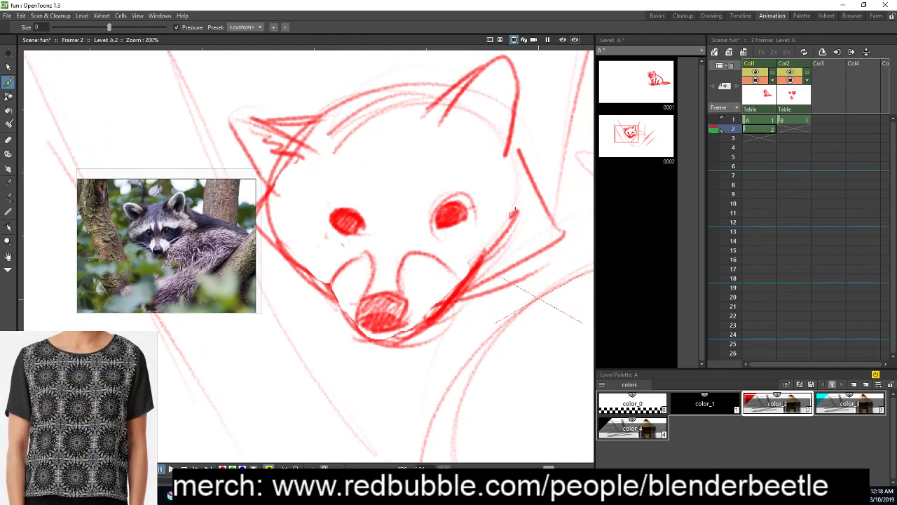
Outline the dark eye mask above both eyes and the pointed stripe running up the forehead
left_click_drag(492, 184, 503, 204)
left_click_drag(482, 185, 499, 207)
left_click_drag(405, 212, 480, 183)
left_click_drag(395, 178, 399, 221)
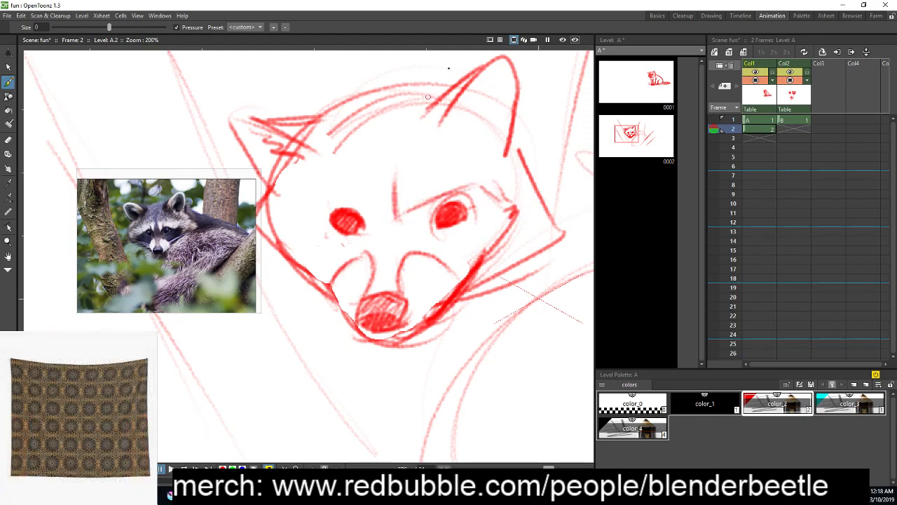
mouse_move(387, 167)
left_mouse_down()
mouse_move(371, 217)
mouse_move(382, 203)
left_mouse_up()
mouse_move(370, 214)
left_mouse_down()
mouse_move(350, 193)
mouse_move(276, 220)
mouse_move(357, 227)
left_mouse_up()
left_click_drag(349, 196, 314, 207)
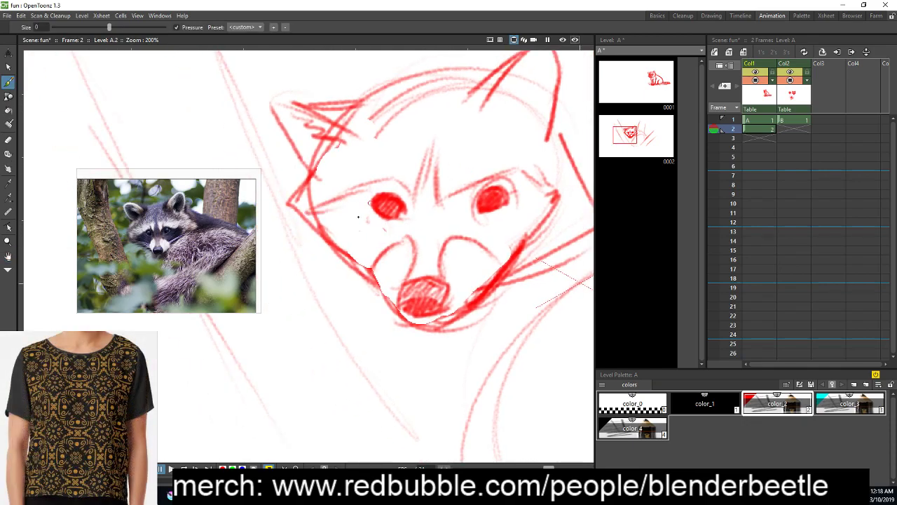
Fill the eye mask, nose bridge and forehead stripe with diagonal hatching
mouse_move(311, 218)
left_mouse_down()
mouse_move(381, 183)
mouse_move(415, 201)
mouse_move(435, 273)
mouse_move(441, 239)
left_mouse_up()
mouse_move(422, 181)
left_mouse_down()
mouse_move(432, 147)
mouse_move(440, 217)
mouse_move(427, 161)
mouse_move(428, 196)
mouse_move(456, 211)
mouse_move(463, 201)
mouse_move(441, 211)
mouse_move(435, 237)
mouse_move(482, 223)
mouse_move(538, 226)
mouse_move(532, 179)
mouse_move(532, 250)
mouse_move(554, 242)
mouse_move(559, 222)
mouse_move(536, 235)
mouse_move(511, 178)
left_mouse_up()
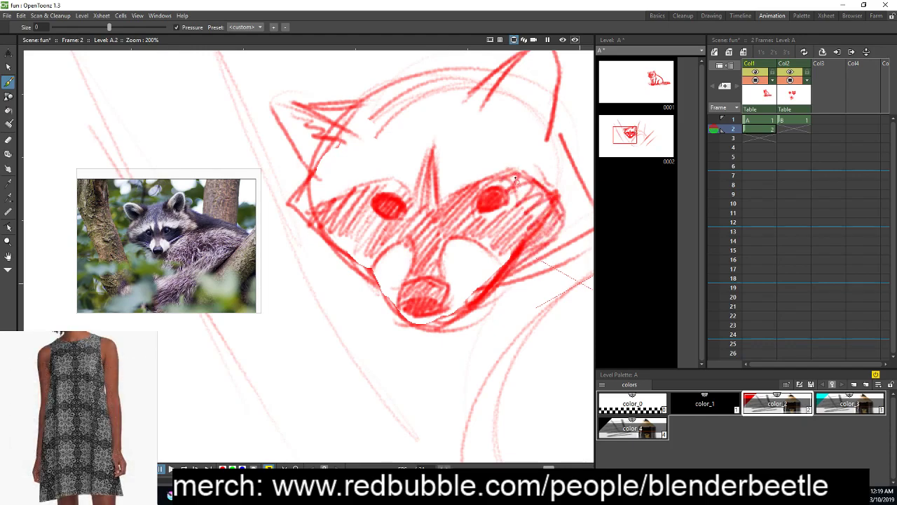
Erase a small highlight in each eye with the eraser at size 4
key("a")
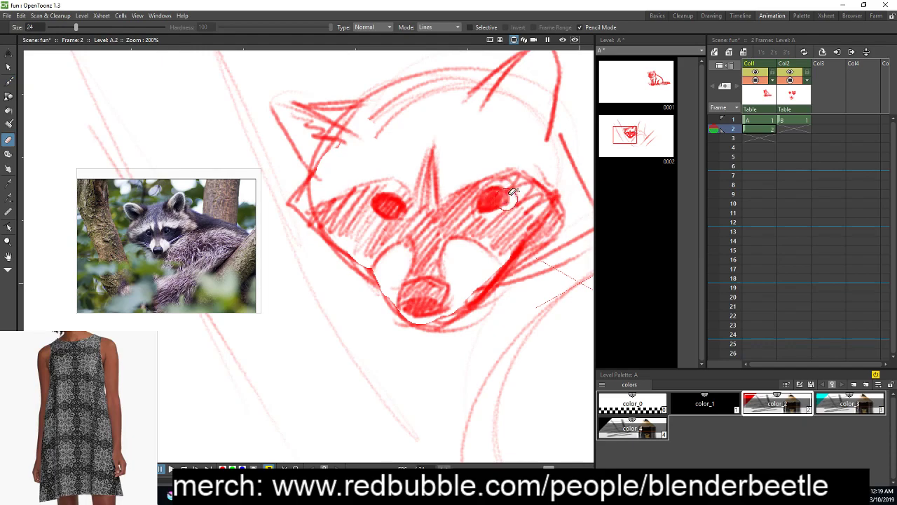
left_click_drag(76, 27, 52, 26)
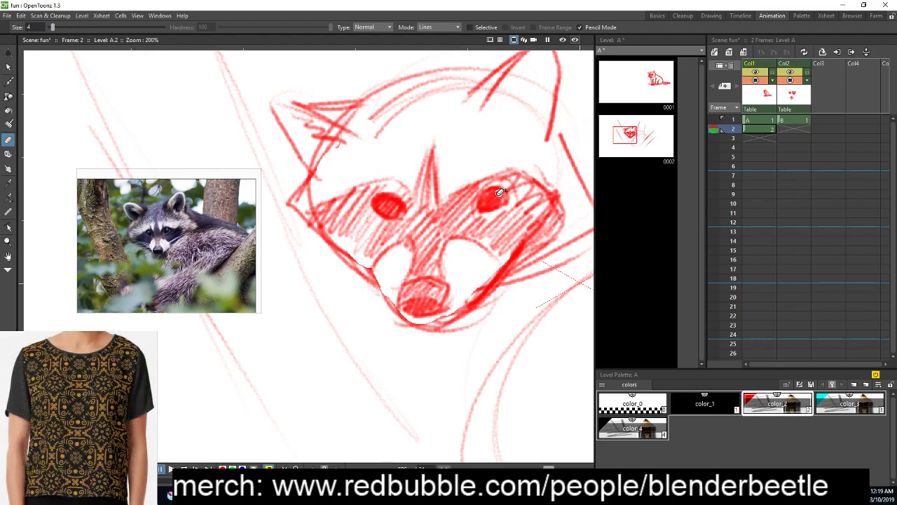
left_click(393, 202)
Refine the muzzle edge below the mask with the brush and strengthen the right cheek with fur strokes
key("b")
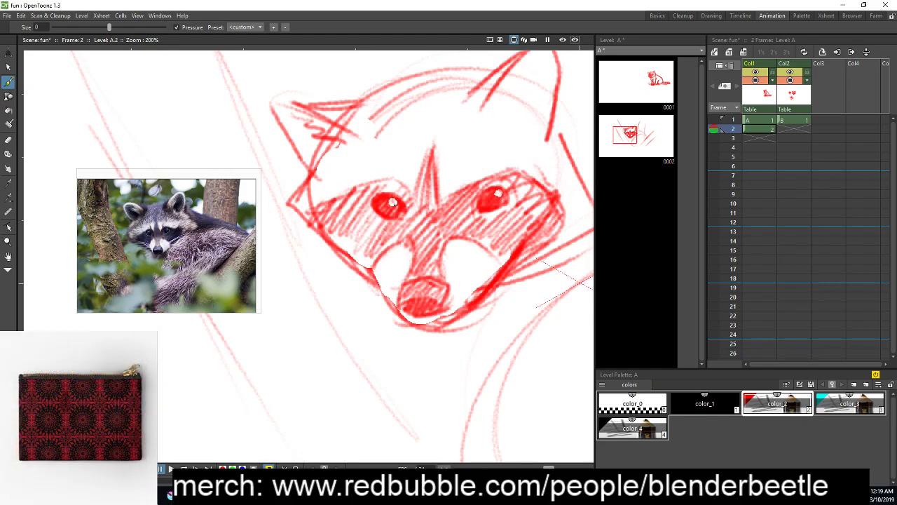
left_click_drag(494, 257, 483, 248)
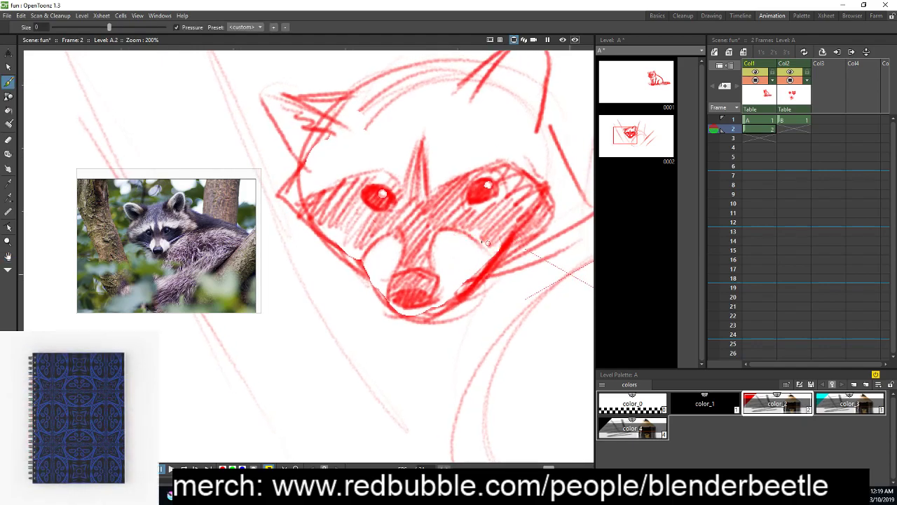
key("space")
left_click_drag(569, 273, 517, 290)
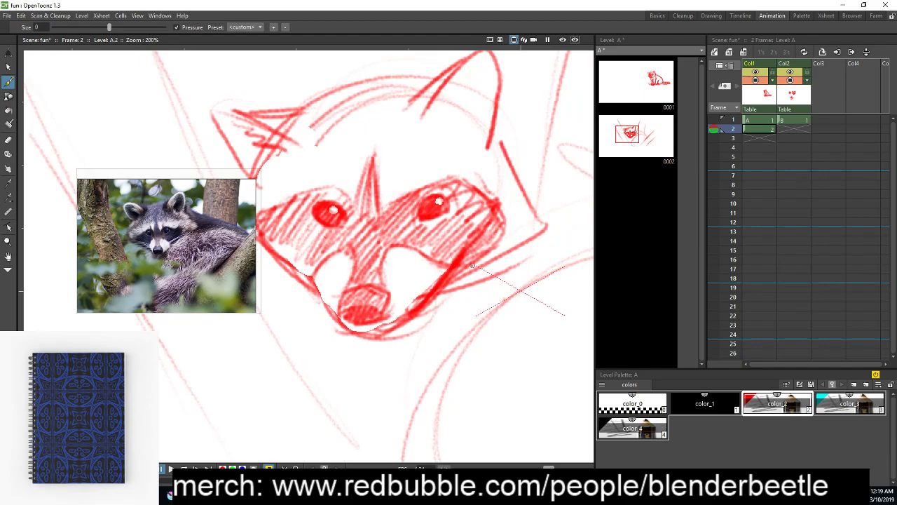
left_click_drag(481, 258, 539, 227)
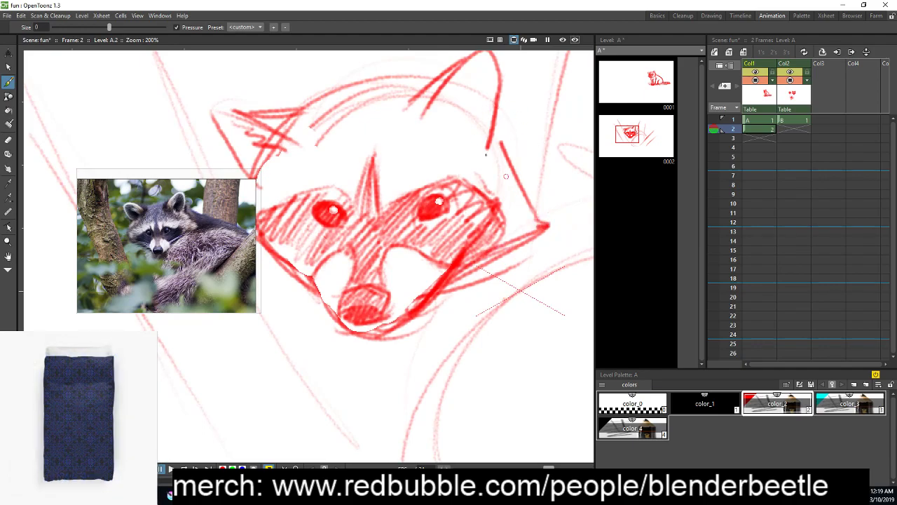
mouse_move(520, 156)
left_mouse_down()
mouse_move(496, 130)
mouse_move(529, 185)
left_mouse_up()
Add jagged fur strokes along the left cheek and darken the mask's upper edge around the right eye
key("space")
left_click_drag(557, 248, 598, 244)
mouse_move(299, 163)
left_mouse_down()
mouse_move(277, 186)
mouse_move(288, 235)
mouse_move(320, 261)
left_mouse_up()
key("space")
mouse_move(488, 328)
left_mouse_down()
mouse_move(481, 300)
mouse_move(505, 382)
left_mouse_up()
left_click_drag(542, 327, 538, 318)
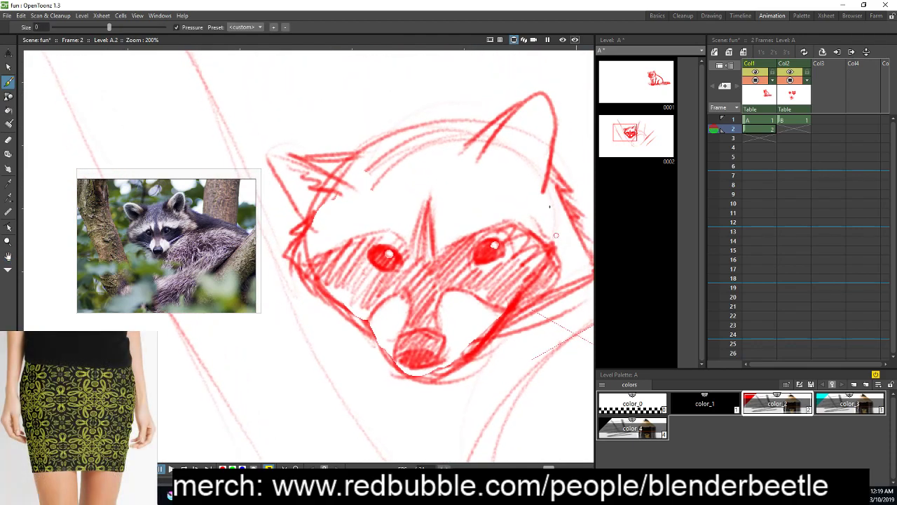
left_click_drag(476, 218, 504, 223)
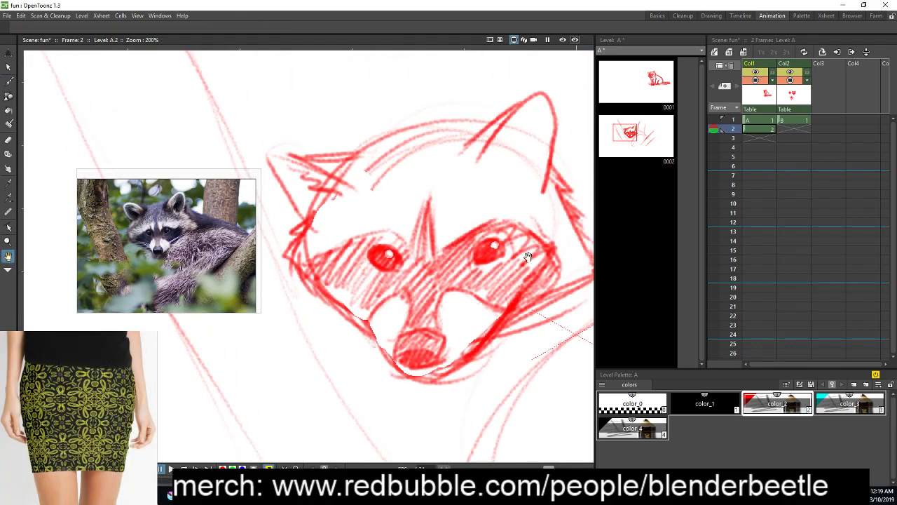
Sketch curved brow strokes above both eyes on the raccoon's forehead
left_click_drag(527, 255, 507, 258)
left_click_drag(466, 228, 505, 219)
mouse_move(386, 255)
left_mouse_down()
mouse_move(435, 243)
mouse_move(356, 245)
left_mouse_up()
mouse_move(439, 232)
left_mouse_down()
mouse_move(423, 188)
mouse_move(341, 215)
left_mouse_up()
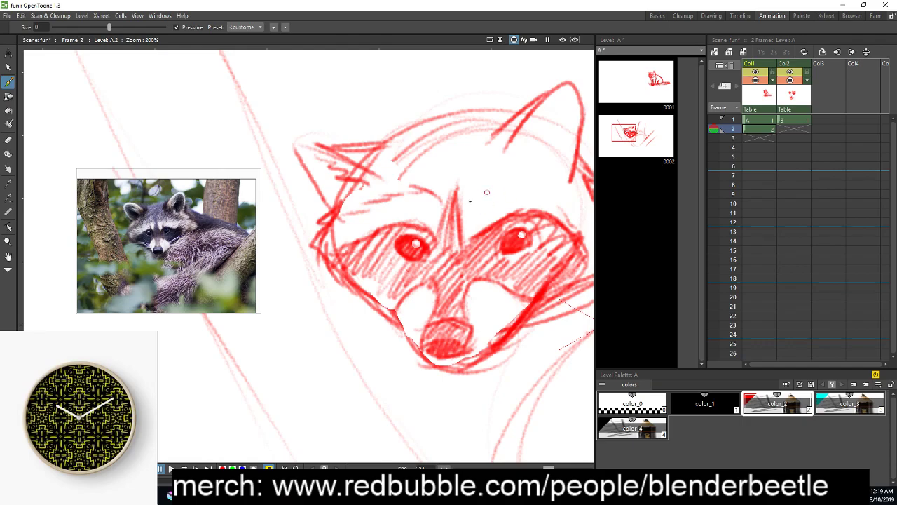
mouse_move(460, 205)
left_mouse_down()
mouse_move(487, 178)
mouse_move(541, 180)
mouse_move(576, 203)
left_mouse_up()
key("space")
mouse_move(557, 226)
left_mouse_down()
mouse_move(489, 222)
mouse_move(539, 222)
mouse_move(550, 244)
left_mouse_up()
Darken the top edge of the head and the inner edges of both ears with short fur strokes
mouse_move(360, 144)
left_mouse_down()
mouse_move(483, 121)
mouse_move(456, 140)
mouse_move(544, 106)
left_mouse_up()
left_click_drag(467, 147, 503, 133)
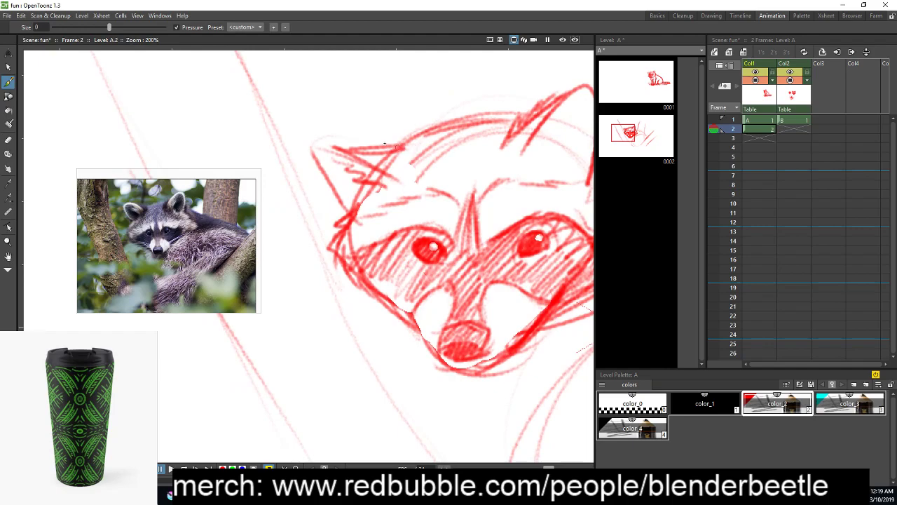
left_click_drag(531, 267, 476, 233)
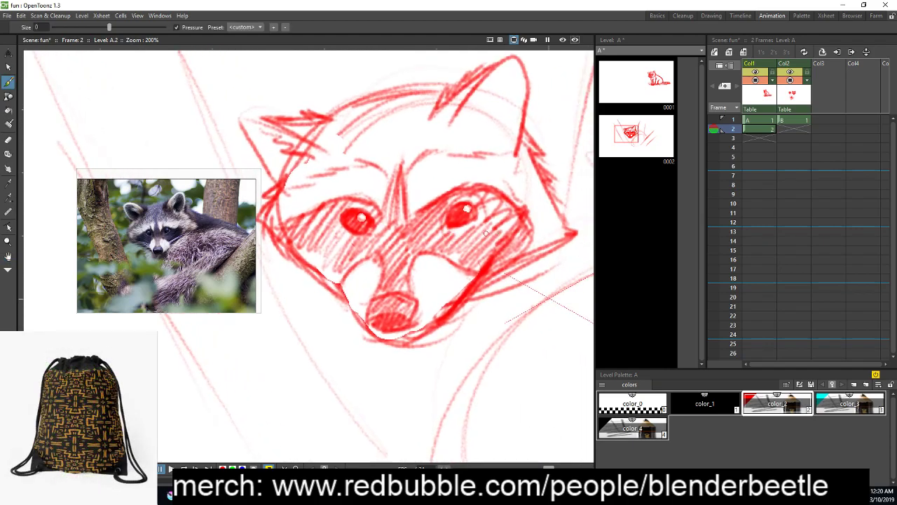
Examine the earlier small sketch of the raccoon among the tree trunks on frame 1 for comparison
scroll(476, 233, "down", 4)
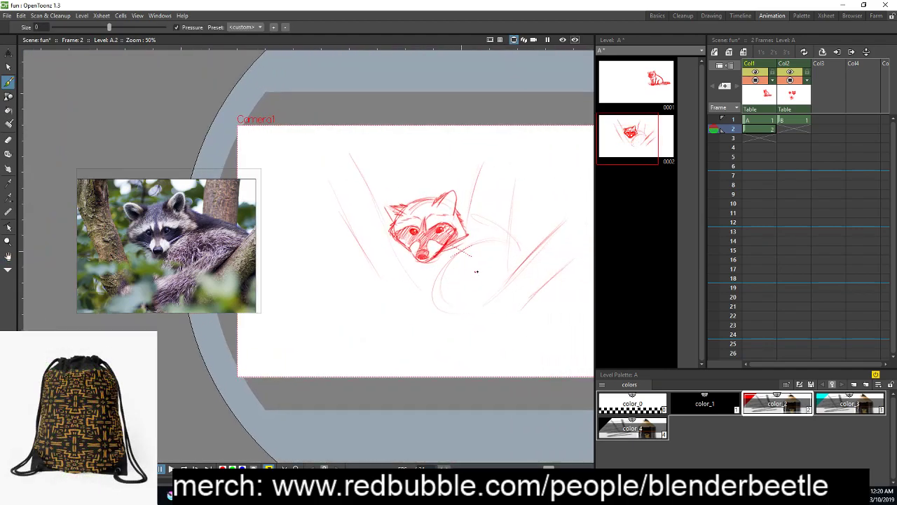
left_click(761, 121)
key("Down")
key("Up")
scroll(462, 321, "up", 5)
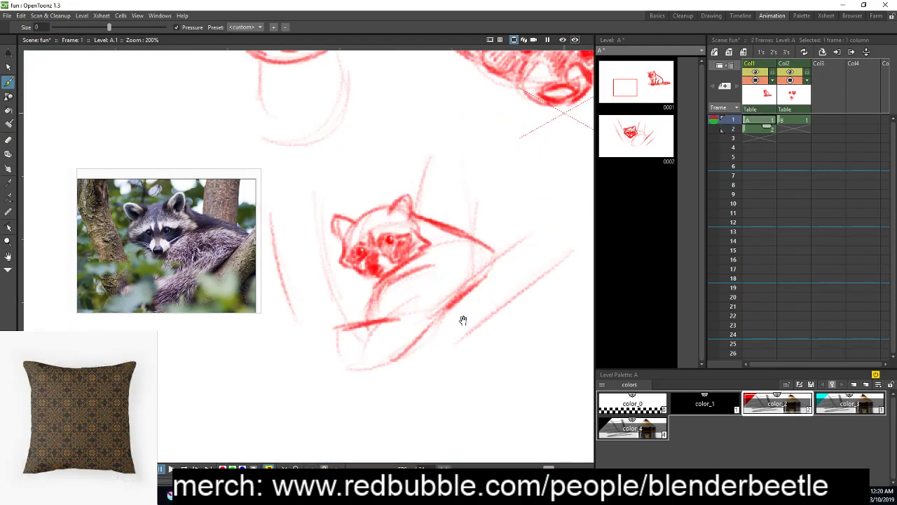
key("space")
scroll(459, 322, "down", 2)
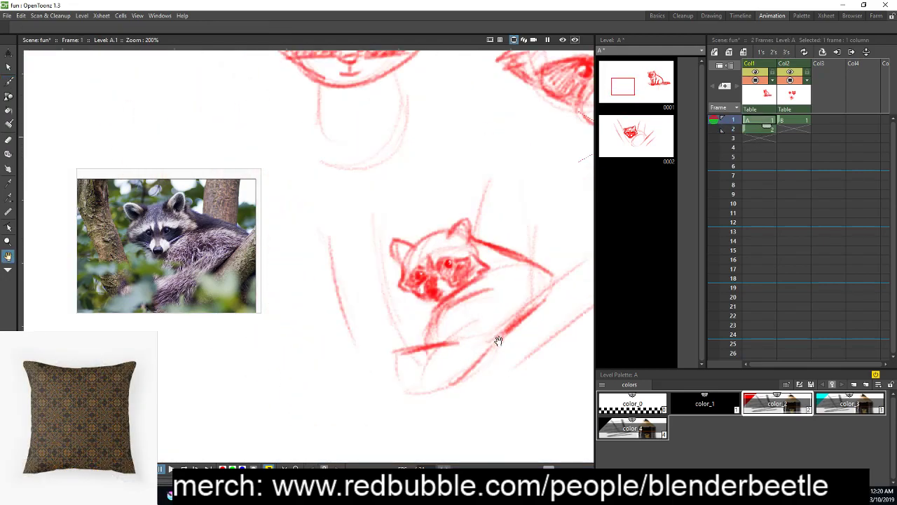
left_click_drag(498, 339, 468, 318)
Cut drawing 2 from level A and delete its exposure at frame 2
right_click(651, 139)
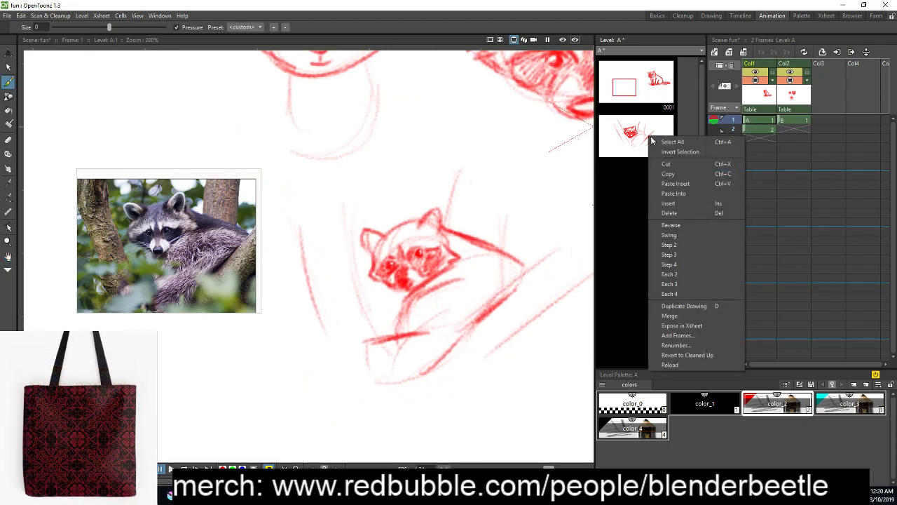
left_click(630, 133)
right_click(620, 139)
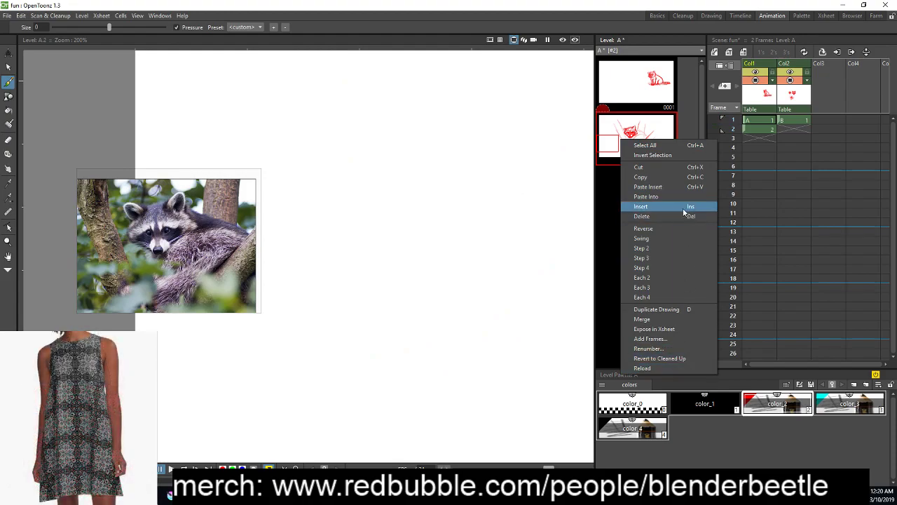
left_click(673, 166)
left_click(768, 139)
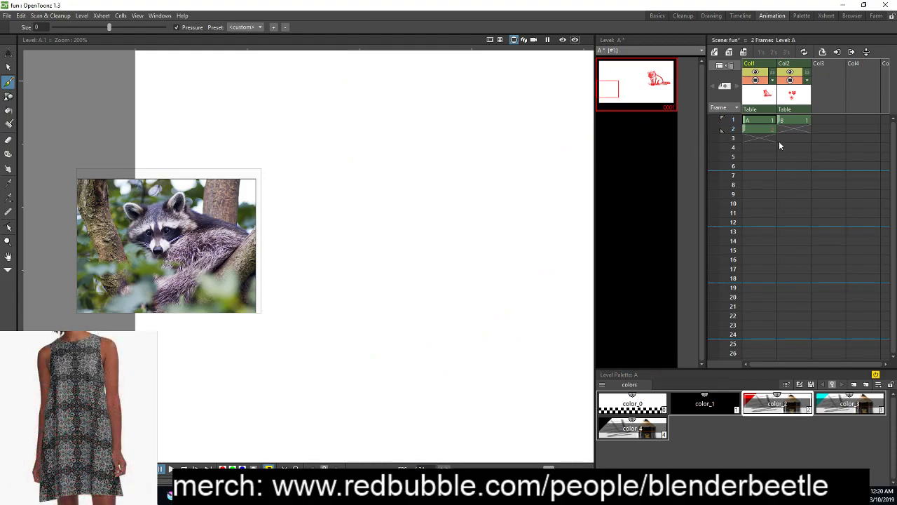
left_click(769, 130)
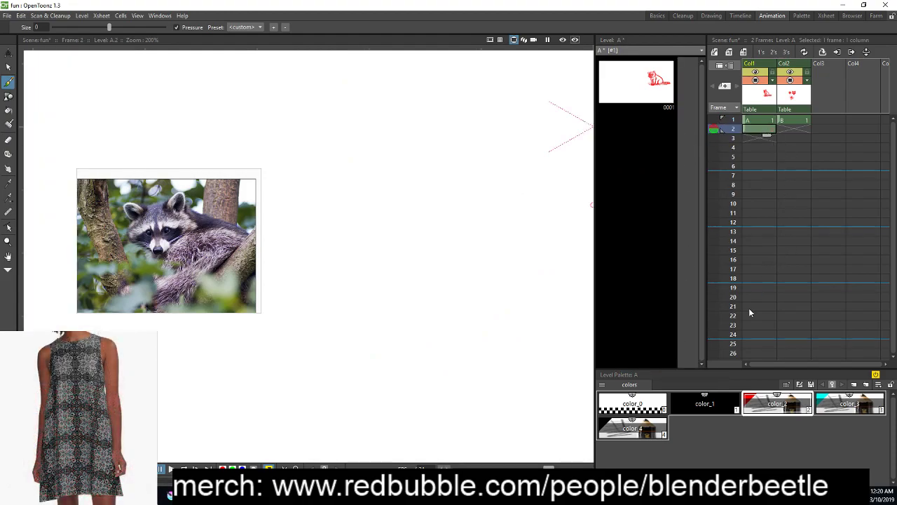
key("Delete")
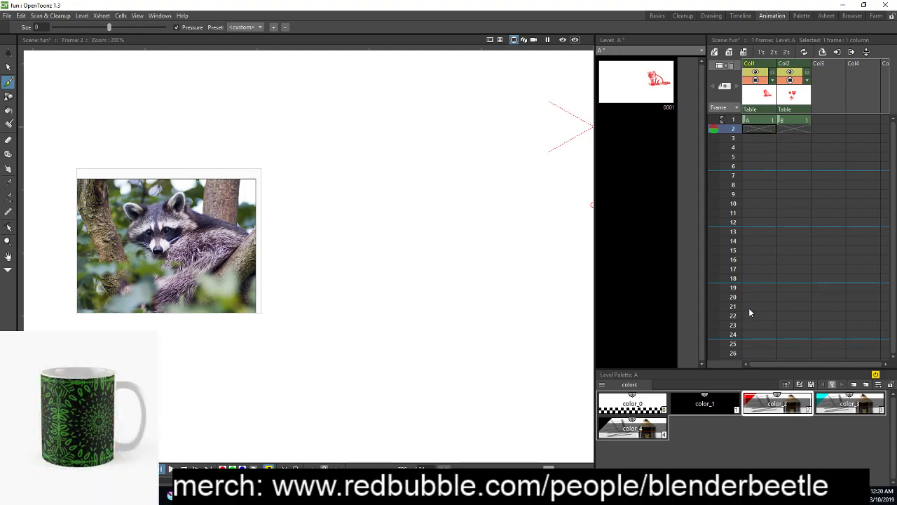
Move the level A and level B columns together one place over, leaving Col1 empty
right_click(762, 100)
left_click(760, 89)
left_click(791, 95)
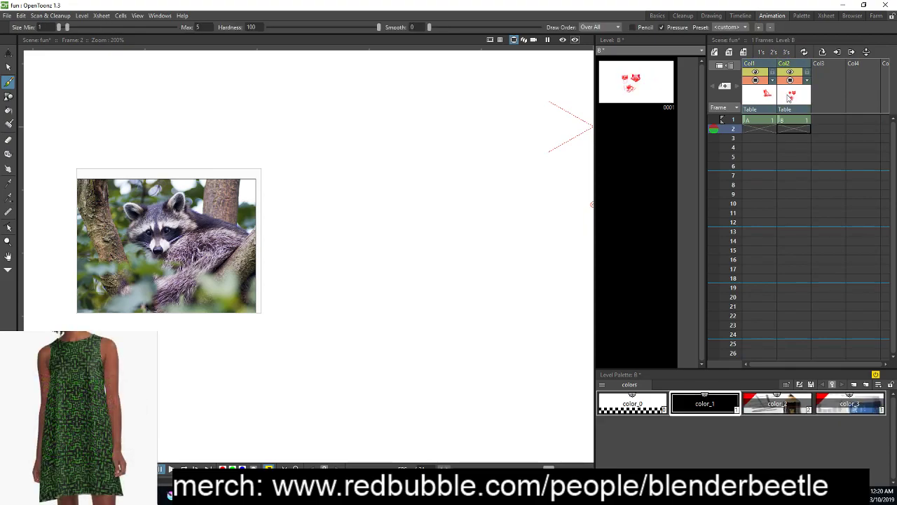
left_click_drag(769, 63, 804, 66)
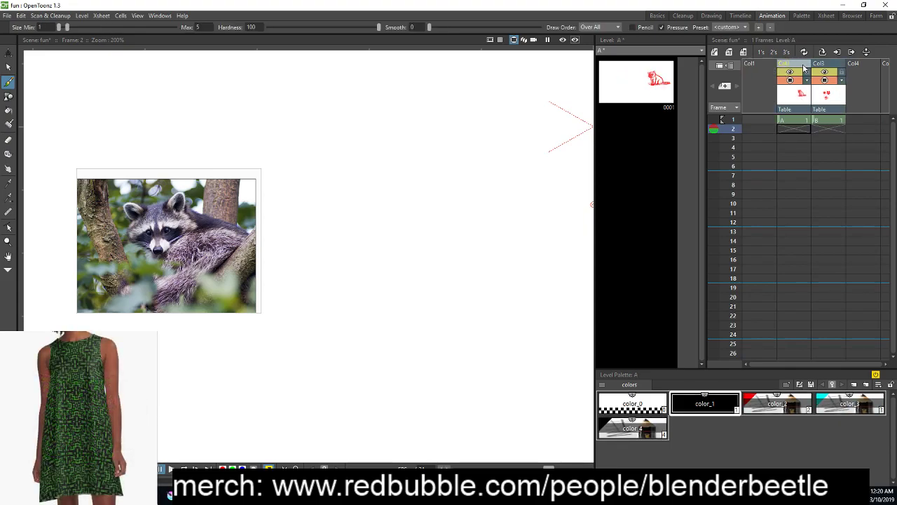
left_click(762, 104)
left_click(769, 122)
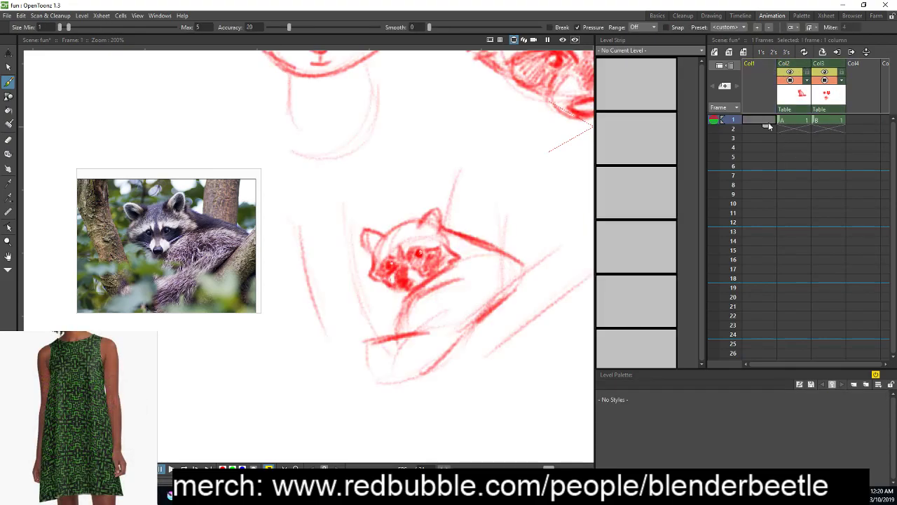
Turn off preview and camera stand visibility for the level A and level B columns
left_click(793, 121)
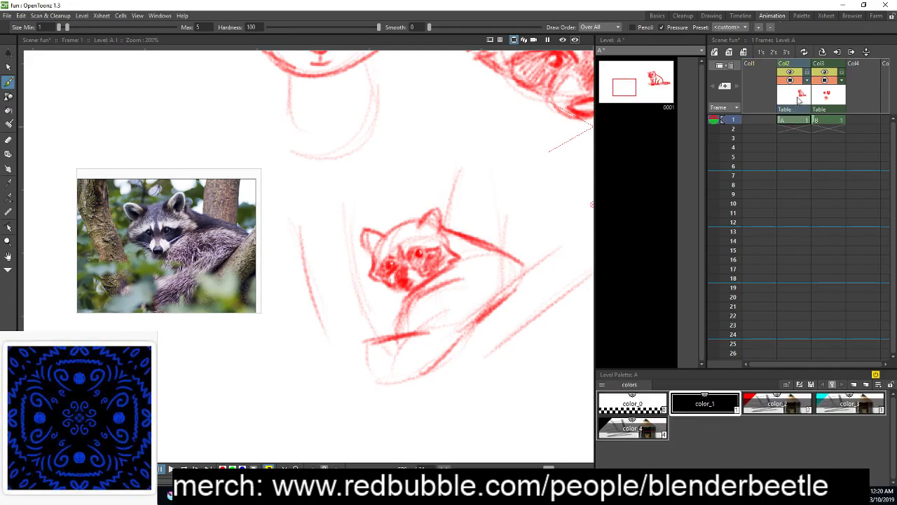
left_click(825, 72)
left_click(825, 80)
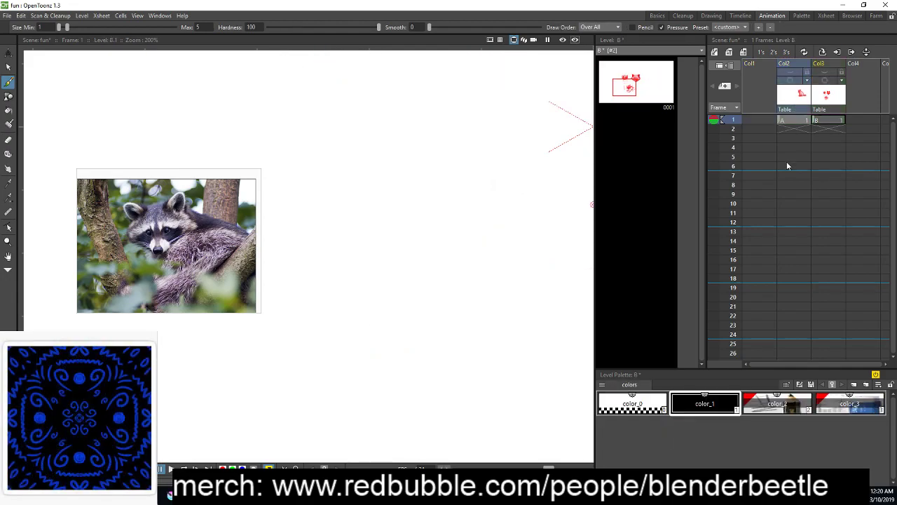
scroll(379, 250, "down", 2)
left_click(471, 299)
left_click(447, 255)
scroll(463, 274, "down", 3)
left_click_drag(481, 283, 438, 274)
key("b")
Create a new Toonz Raster level named D in Col1 at frame 1 with the default size and 120 DPI
left_click(761, 120)
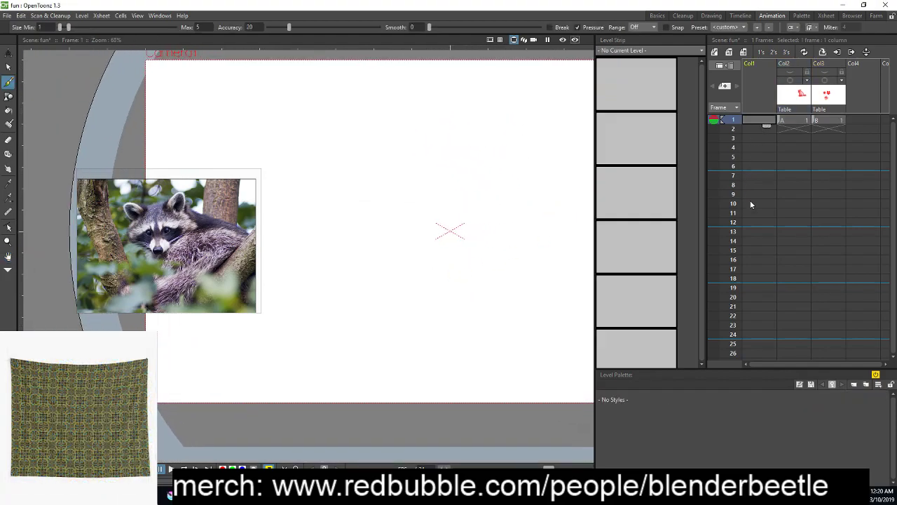
left_click(729, 53)
left_click(542, 354)
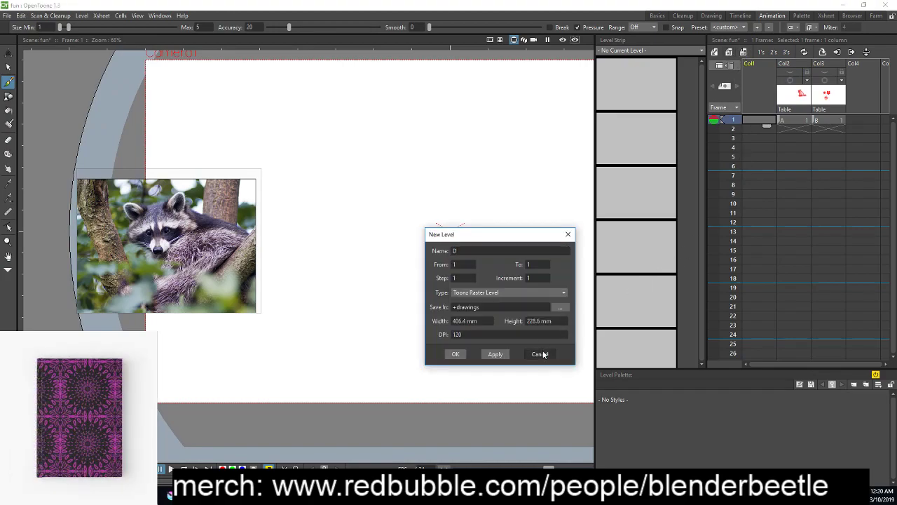
left_click(730, 54)
left_click(455, 354)
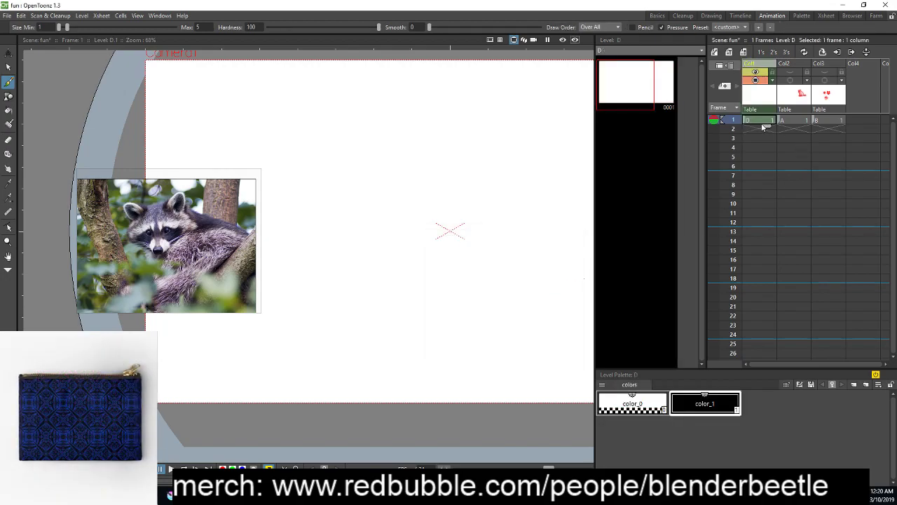
mouse_move(461, 165)
left_mouse_down()
mouse_move(426, 211)
mouse_move(473, 296)
left_mouse_up()
key("ctrl+z")
right_click(467, 266)
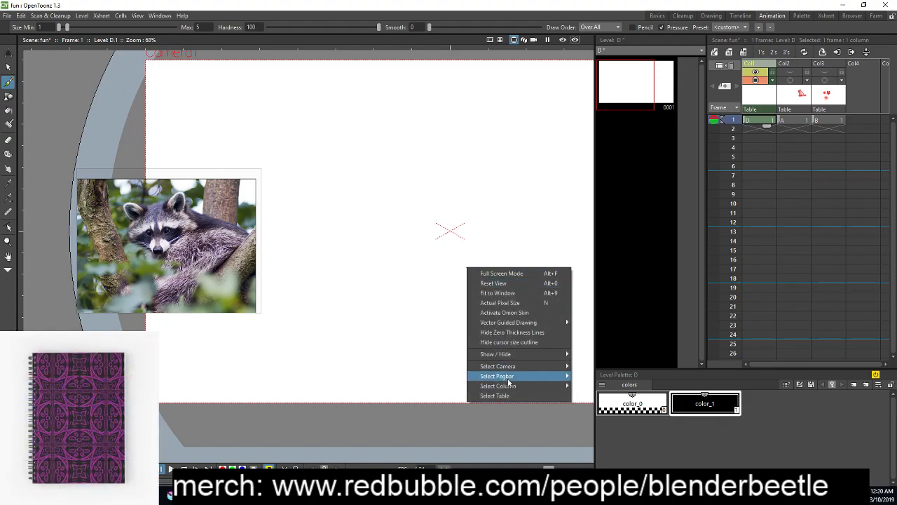
left_click(755, 117)
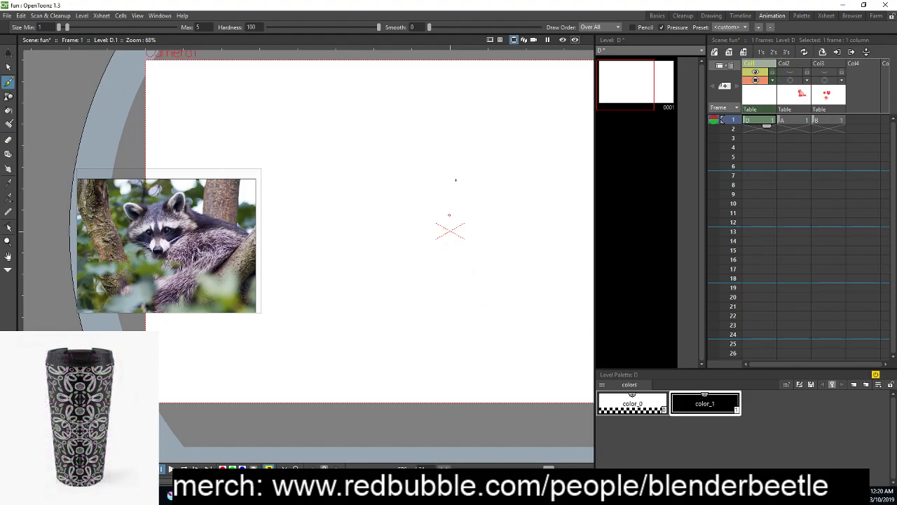
right_click(418, 174)
left_click(481, 351)
left_click_drag(503, 193, 503, 277)
key("ctrl+z")
key("ctrl+z")
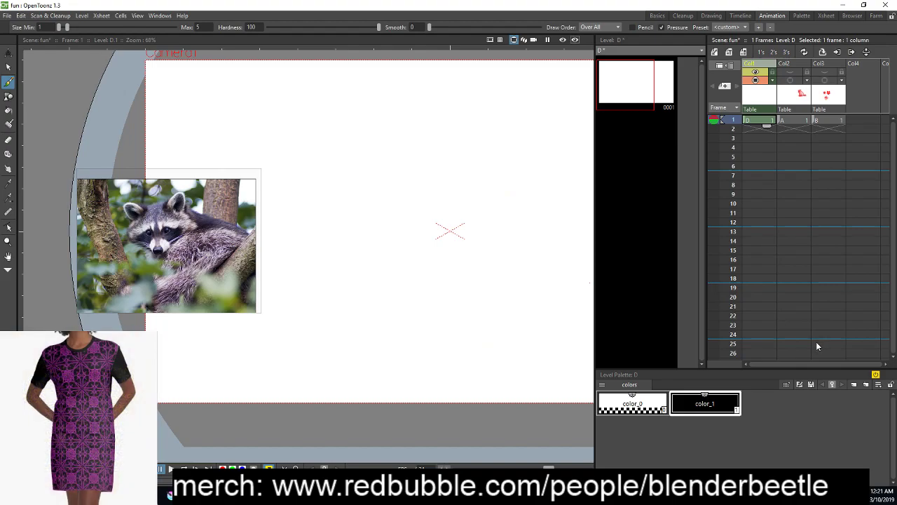
Add a new style to level D's palette and assign it a pencil raster brush
left_click(858, 385)
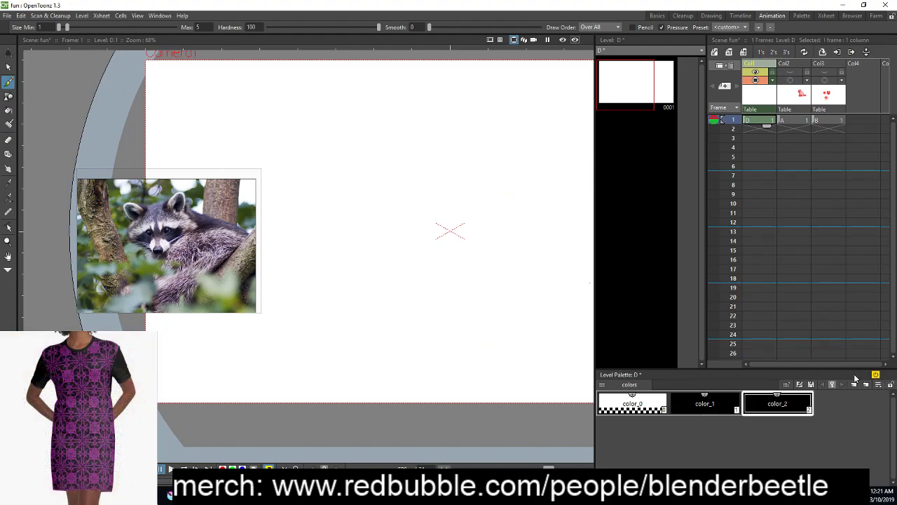
left_click(802, 15)
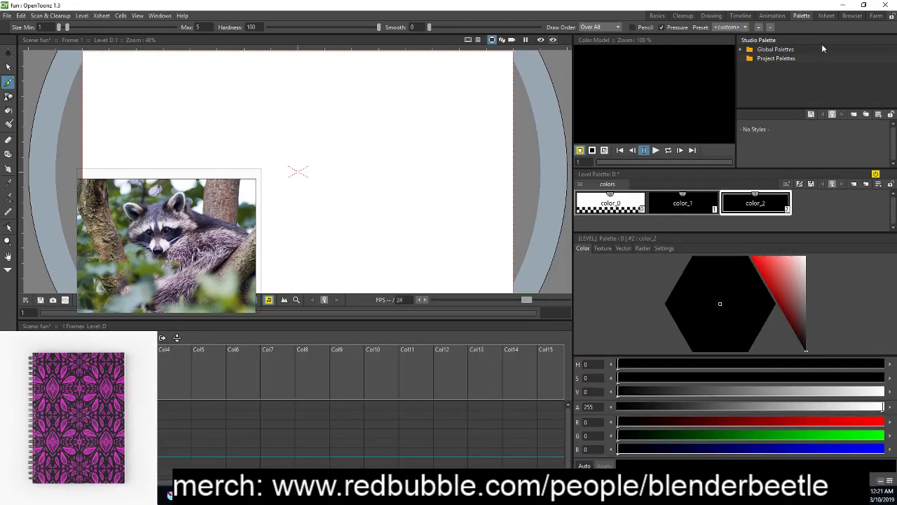
left_click(667, 248)
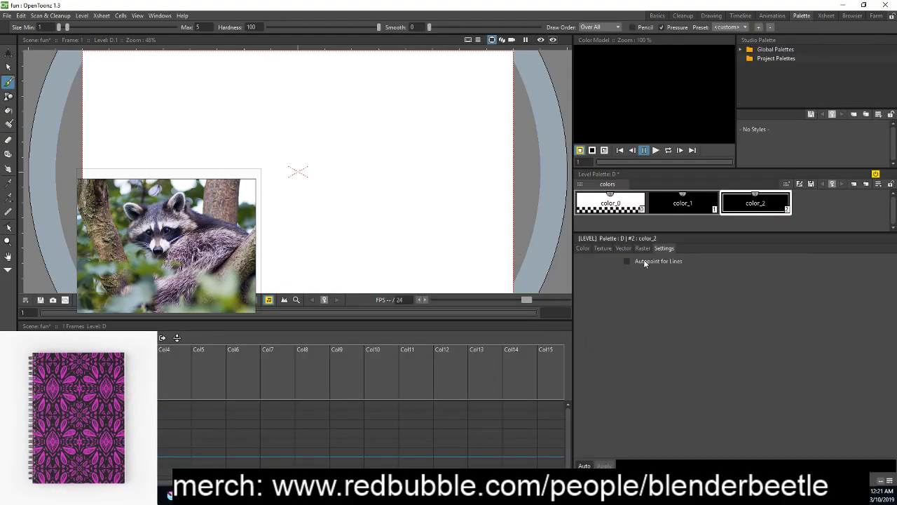
left_click(643, 249)
scroll(883, 324, "down", 2)
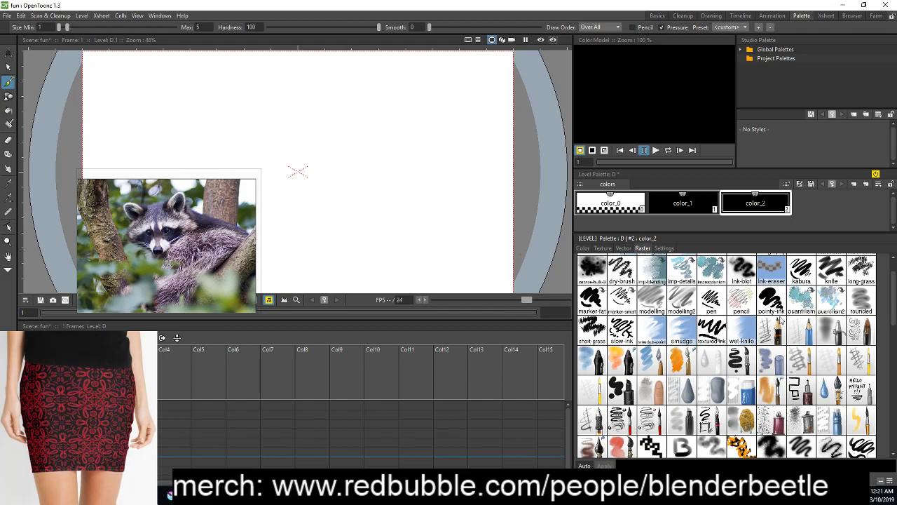
left_click(777, 324)
Set the new pencil style's colour to pure red (R 255, G 0, B 0) and return to the animation workspace
left_click(771, 15)
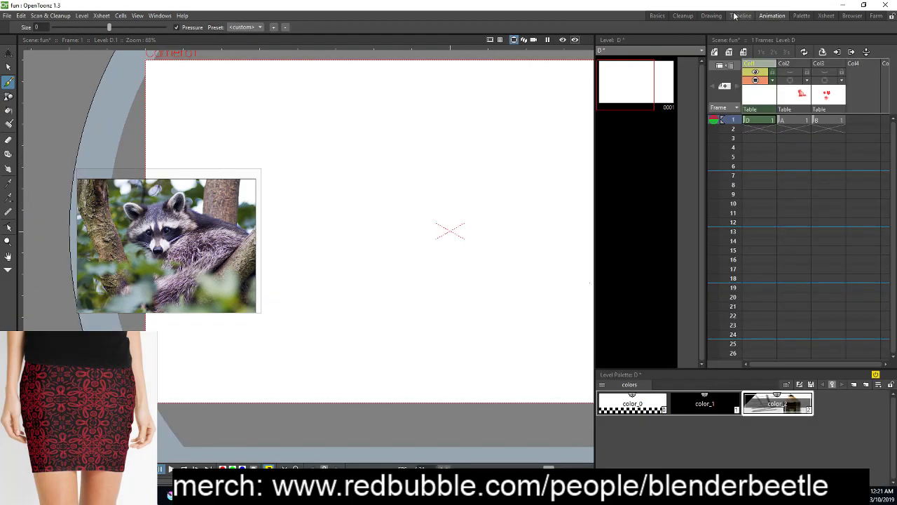
left_click(740, 15)
left_click(712, 16)
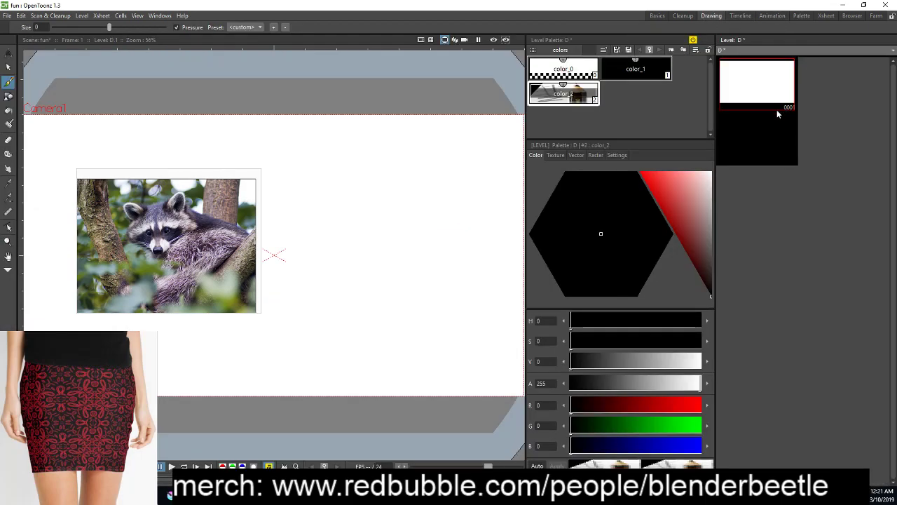
left_click(656, 185)
left_click(744, 15)
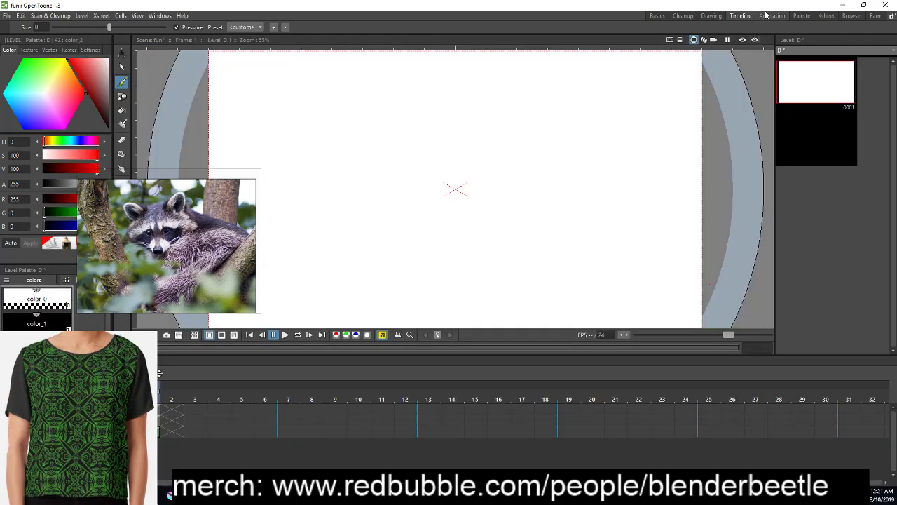
left_click(771, 15)
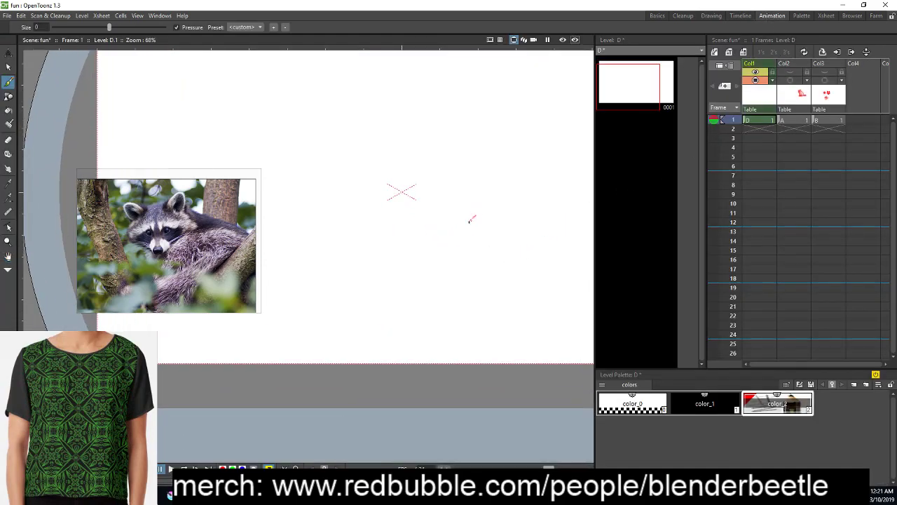
Widen the drawing viewer and fit the whole camera frame inside it at 50% zoom
scroll(495, 242, "down", 2)
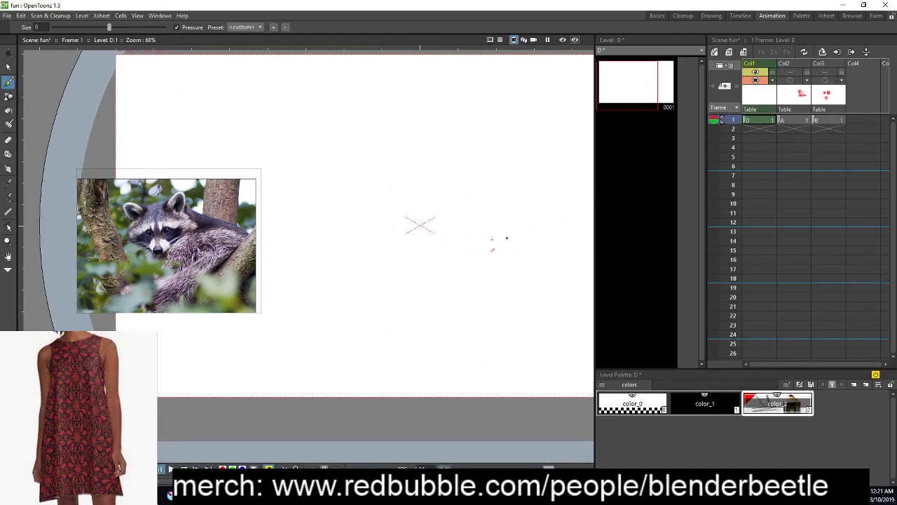
key("space")
left_click_drag(516, 256, 449, 277)
key("space")
left_click_drag(706, 216, 764, 228)
left_click_drag(594, 264, 662, 260)
key("space")
mouse_move(507, 253)
left_mouse_down()
mouse_move(569, 267)
mouse_move(511, 274)
mouse_move(524, 279)
mouse_move(515, 304)
left_mouse_up()
scroll(566, 261, "up", 6)
scroll(569, 267, "down", 6)
key("space")
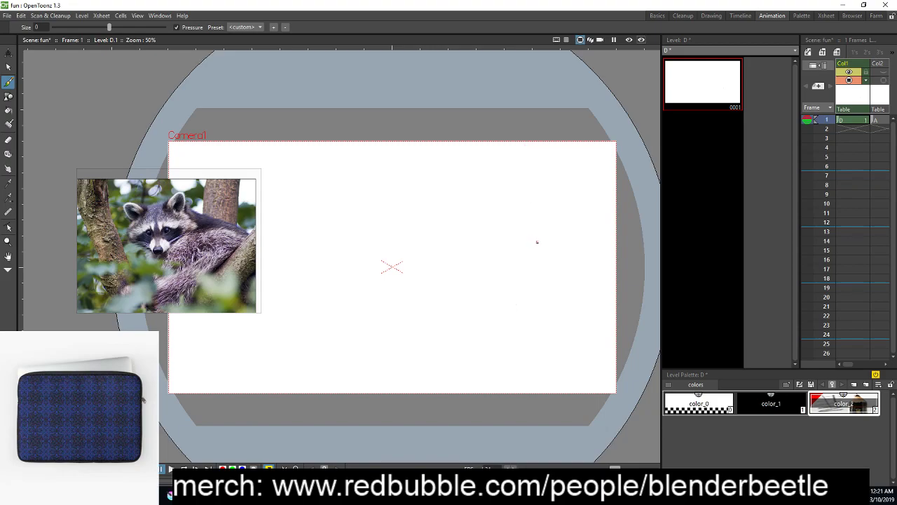
Sketch a nearly level red ground line across the full width of the camera frame's lower part, undoing strokes until it runs cleanly
left_click_drag(199, 344, 613, 321)
key("ctrl+z")
mouse_move(179, 345)
left_mouse_down()
mouse_move(285, 354)
mouse_move(640, 333)
left_mouse_up()
key("ctrl+z")
left_click_drag(178, 344, 444, 321)
key("ctrl+z")
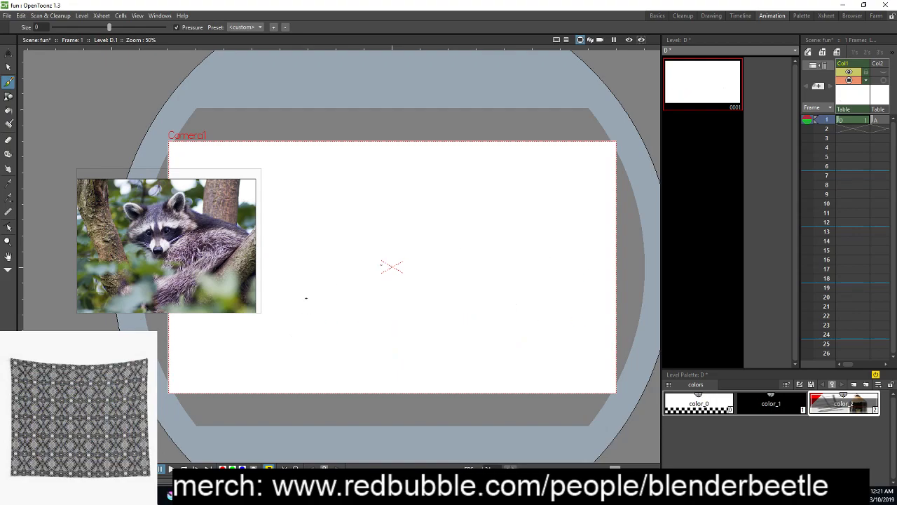
left_click_drag(236, 339, 615, 330)
key("ctrl+z")
left_click_drag(175, 348, 617, 345)
key("ctrl+z")
left_click_drag(202, 339, 612, 329)
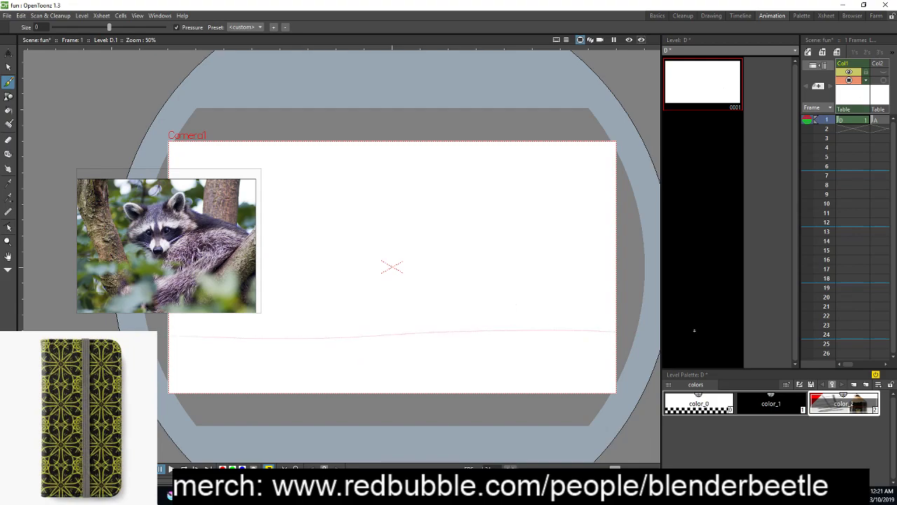
key("ctrl+z")
left_click_drag(158, 335, 614, 339)
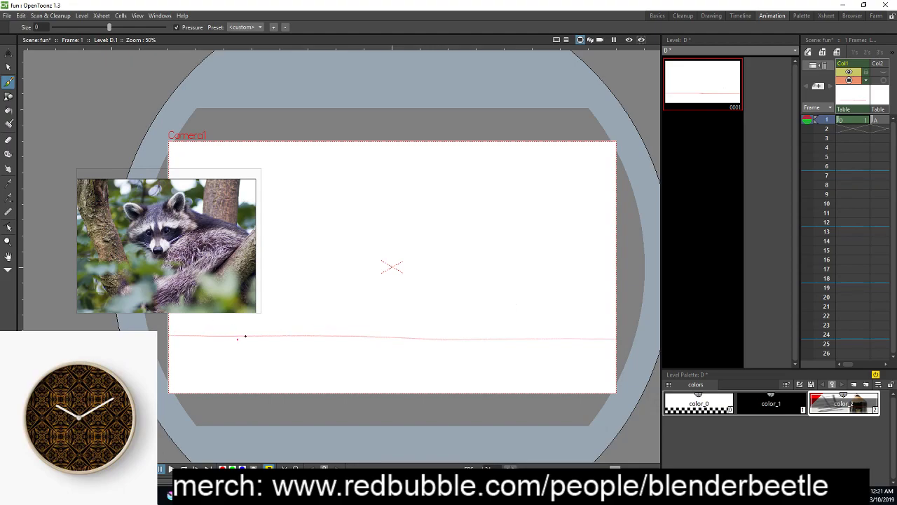
Sketch a fan of receding perspective lines from the ground line down to the camera frame's lower edge, erasing and redrawing one stray line
left_click_drag(225, 337, 169, 369)
left_click_drag(561, 342, 633, 417)
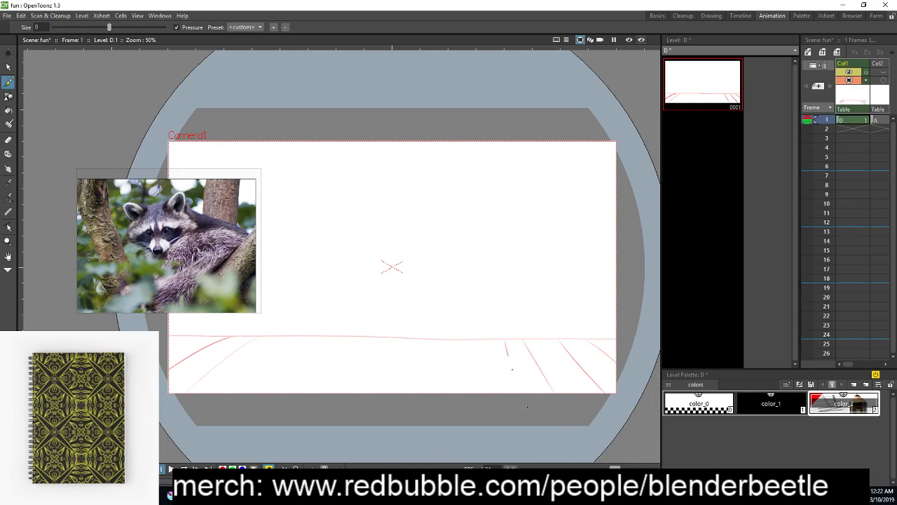
mouse_move(489, 372)
left_mouse_down()
mouse_move(489, 385)
mouse_move(444, 343)
left_mouse_up()
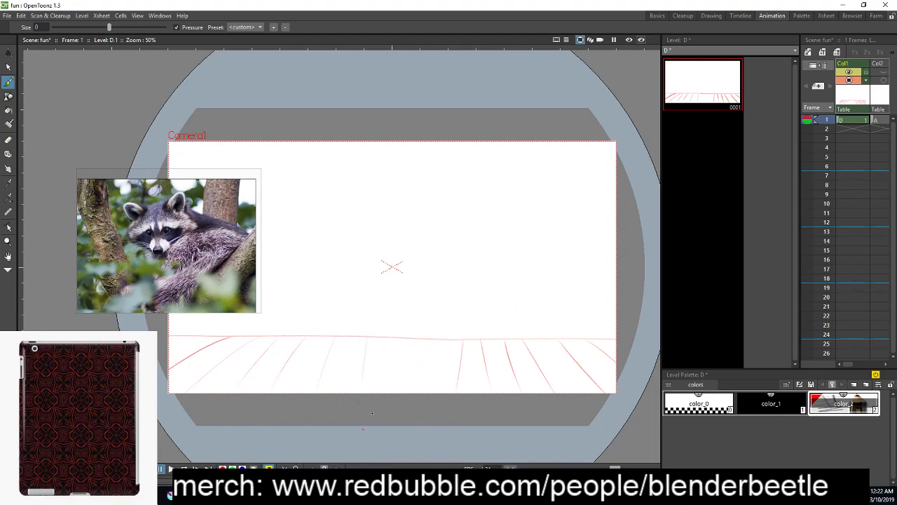
left_click_drag(397, 340, 401, 392)
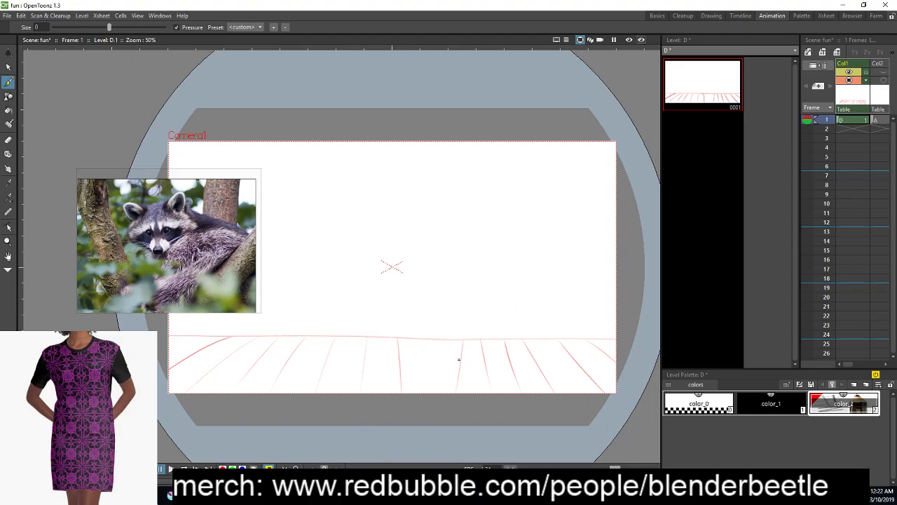
key("a")
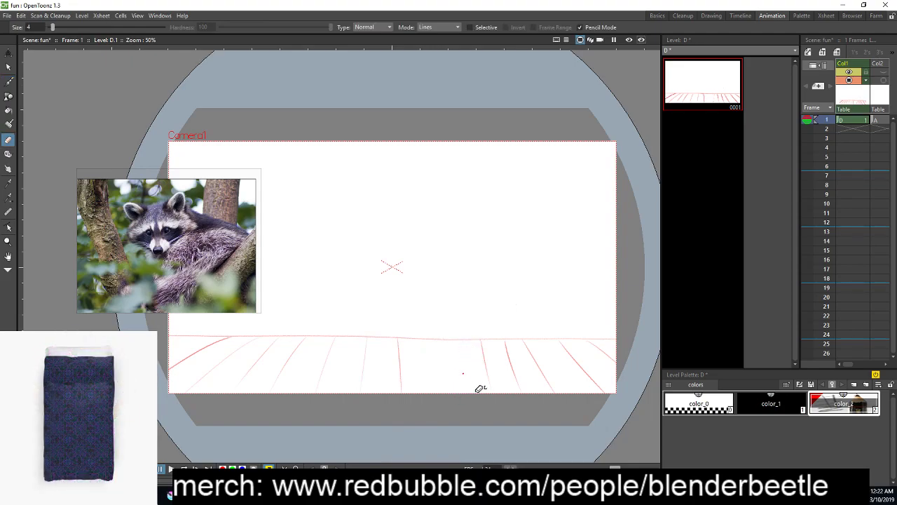
key("b")
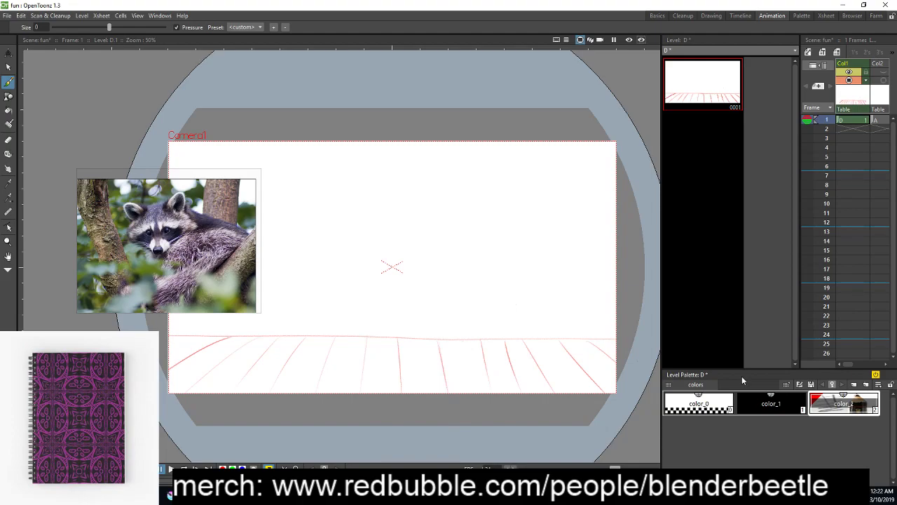
Draw horizontal lines across the receding floor lines to form a perspective grid, undoing strokes that run unevenly
left_click_drag(171, 350, 615, 351)
key("ctrl+z")
left_click_drag(179, 346, 615, 344)
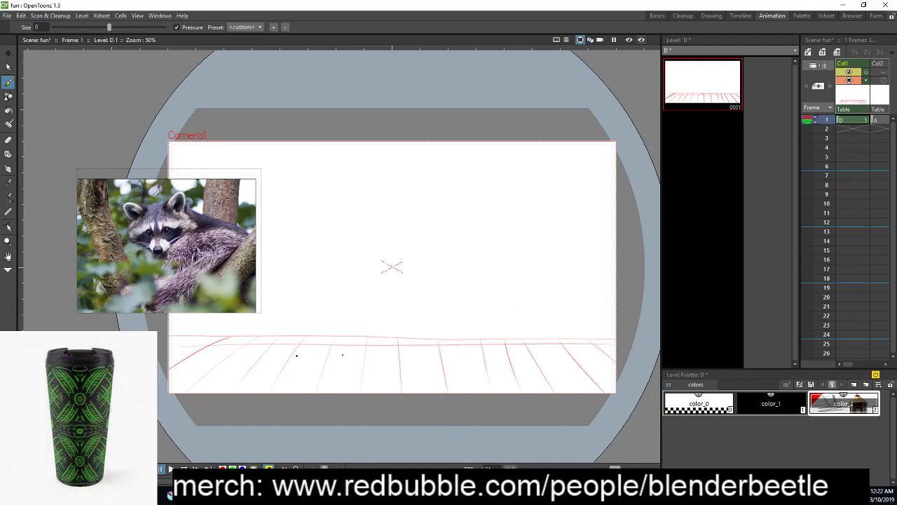
left_click_drag(183, 363, 616, 366)
key("ctrl+z")
left_click_drag(220, 365, 610, 355)
key("ctrl+z")
left_click_drag(221, 358, 616, 362)
left_click_drag(197, 382, 659, 372)
key("ctrl+z")
left_click_drag(288, 379, 616, 382)
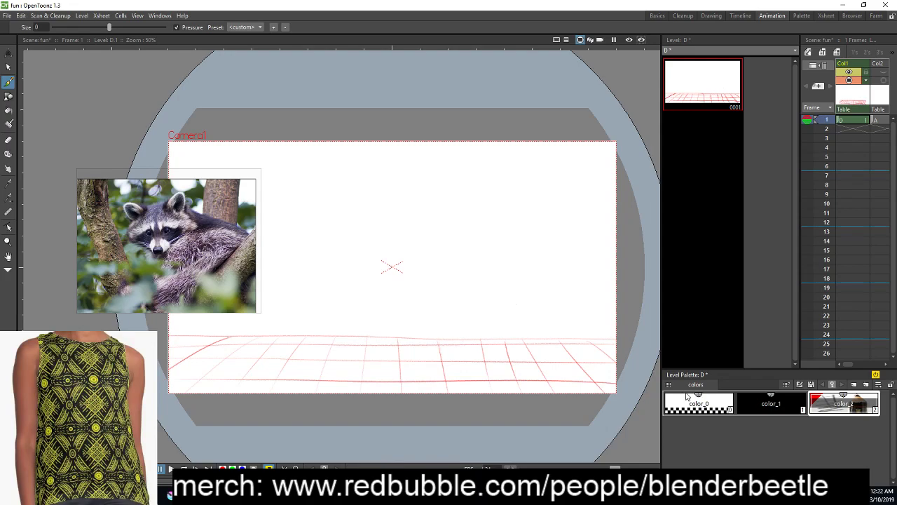
key("space")
mouse_move(550, 322)
left_mouse_down()
mouse_move(553, 294)
mouse_move(545, 303)
left_mouse_up()
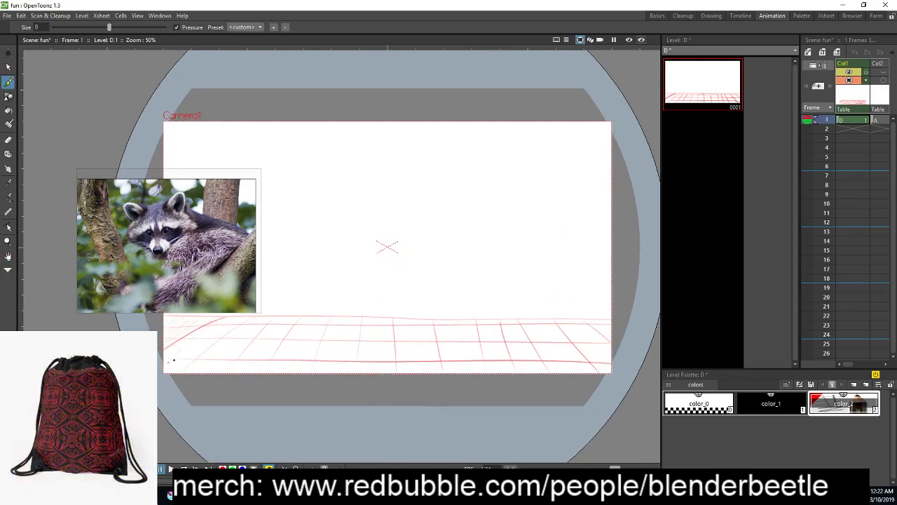
mouse_move(377, 336)
left_mouse_down()
mouse_move(377, 367)
mouse_move(452, 331)
mouse_move(496, 325)
mouse_move(534, 339)
left_mouse_up()
key("ctrl+z")
Add a plain red style to level D's palette and raise the brush's maximum size to 100
right_click(586, 206)
left_click(832, 400)
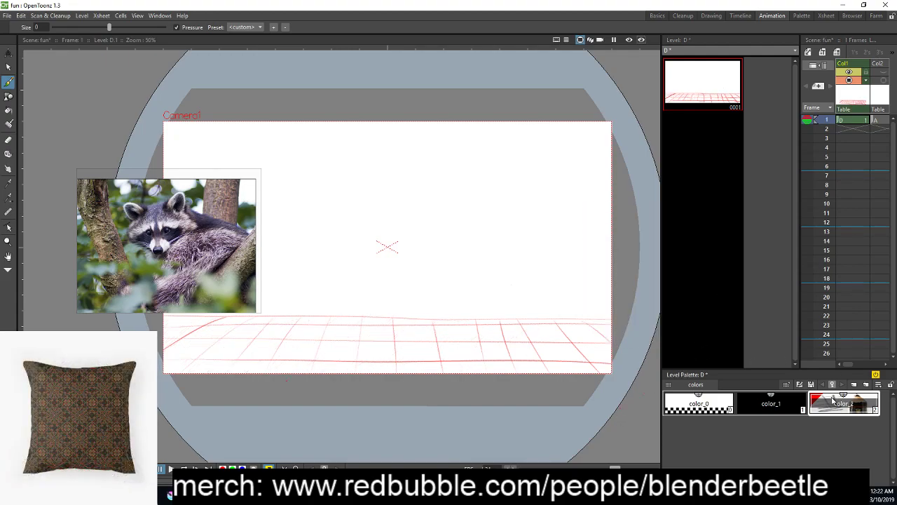
left_click(866, 384)
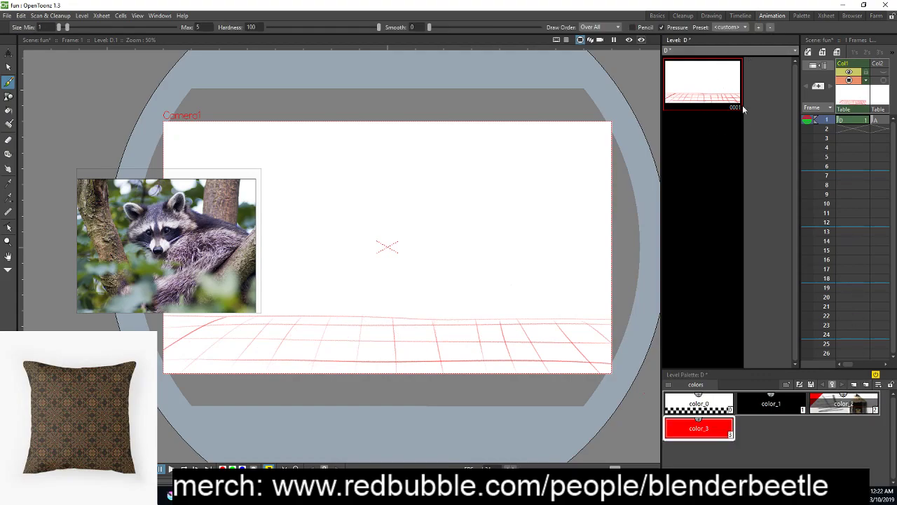
left_click_drag(261, 342, 269, 344)
key("ctrl+z")
left_click(137, 29)
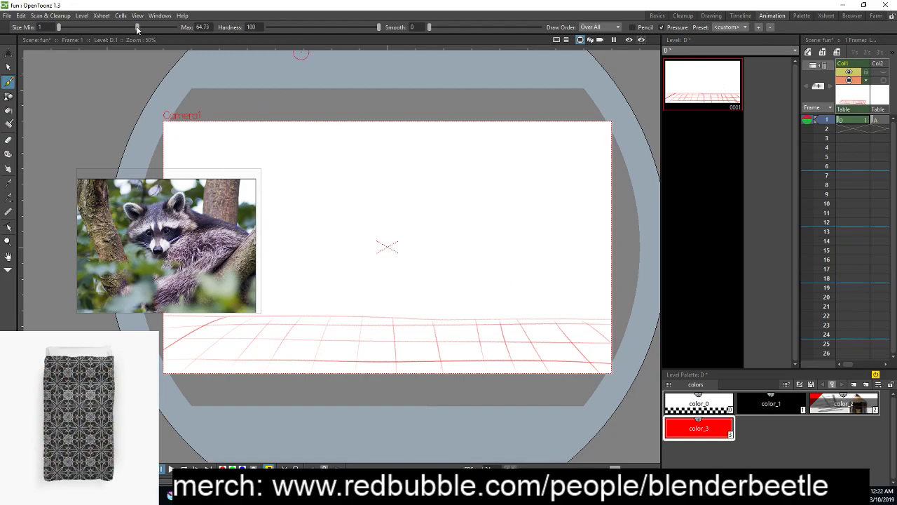
left_click_drag(138, 28, 181, 30)
Paint the whole floor area below the ground line solid red on level D
mouse_move(294, 357)
left_mouse_down()
mouse_move(249, 363)
mouse_move(283, 356)
mouse_move(193, 345)
mouse_move(176, 331)
mouse_move(458, 347)
mouse_move(237, 331)
mouse_move(616, 334)
mouse_move(585, 342)
mouse_move(603, 368)
left_mouse_up()
mouse_move(535, 395)
left_mouse_down()
mouse_move(480, 387)
mouse_move(502, 343)
mouse_move(332, 402)
mouse_move(297, 403)
mouse_move(288, 365)
mouse_move(166, 401)
mouse_move(176, 373)
left_mouse_up()
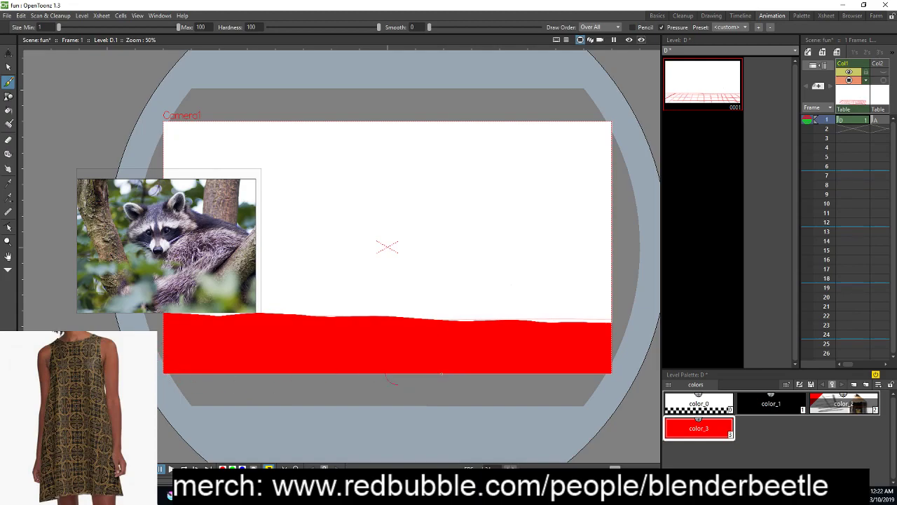
mouse_move(552, 331)
left_mouse_down()
mouse_move(413, 336)
mouse_move(624, 329)
left_mouse_up()
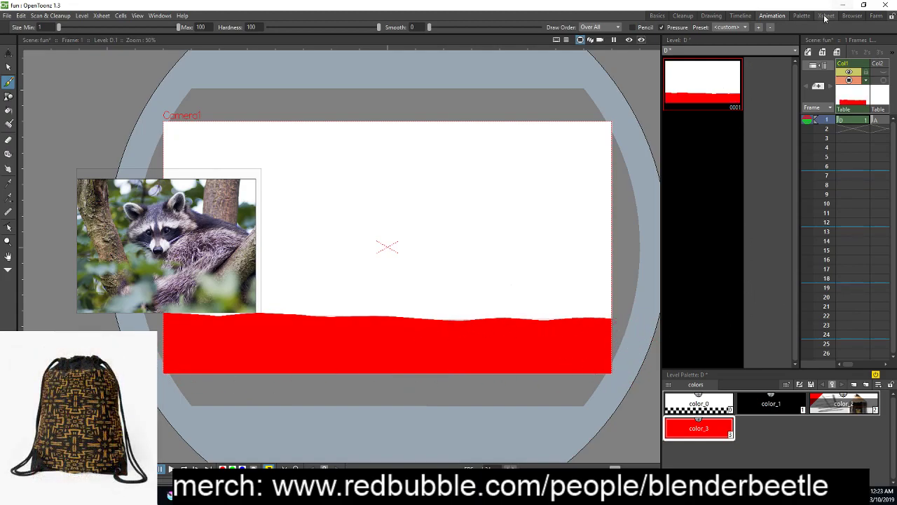
Lower the plain red style's alpha to about 22 in the palette workspace to make the floor fill translucent
left_click(801, 16)
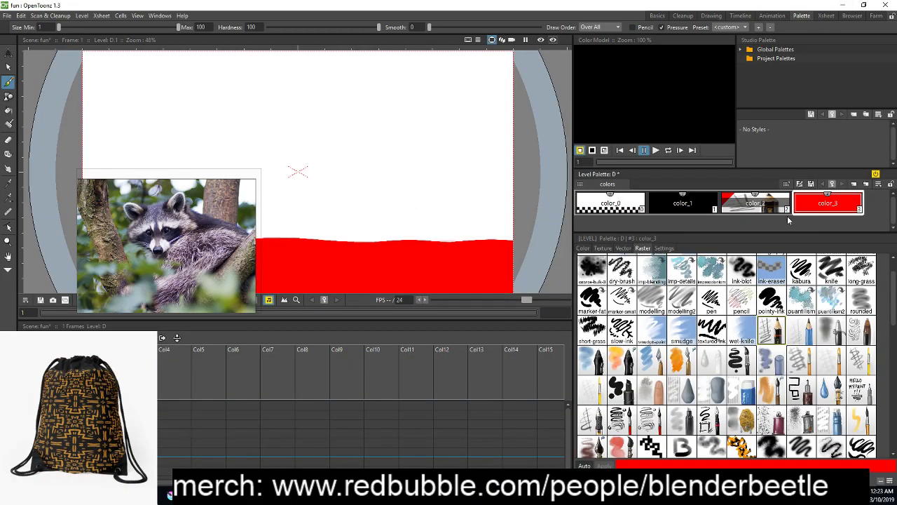
left_click(582, 248)
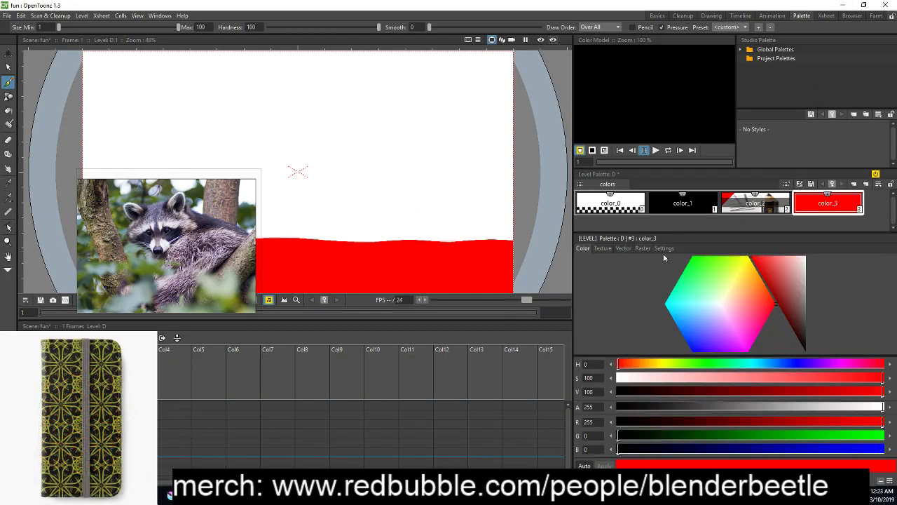
left_click_drag(679, 408, 642, 400)
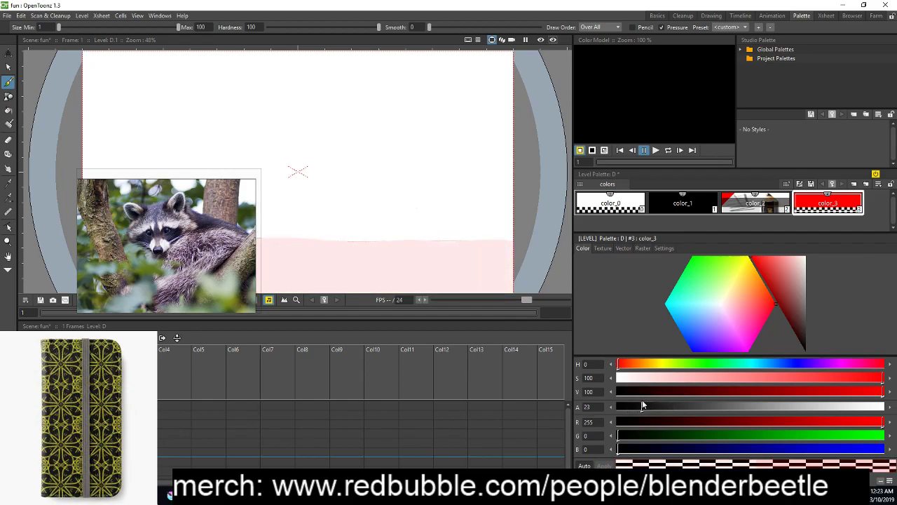
key("space")
mouse_move(405, 200)
left_mouse_down()
mouse_move(476, 150)
mouse_move(505, 185)
mouse_move(494, 179)
mouse_move(483, 204)
left_mouse_up()
scroll(494, 209, "down", 2)
key("b")
left_click_drag(642, 406, 668, 406)
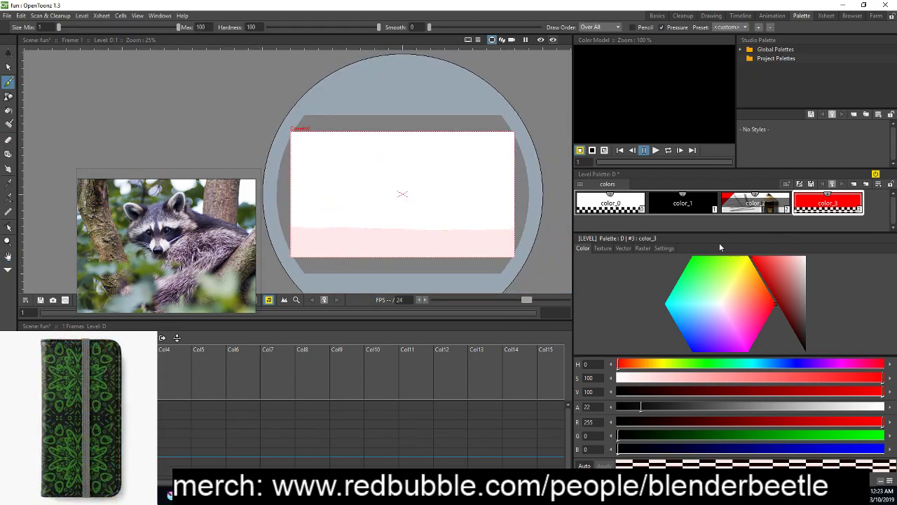
Undo the transparency change and the red floor fill on level D, and return to the animation workspace
key("ctrl+z")
key("ctrl+z")
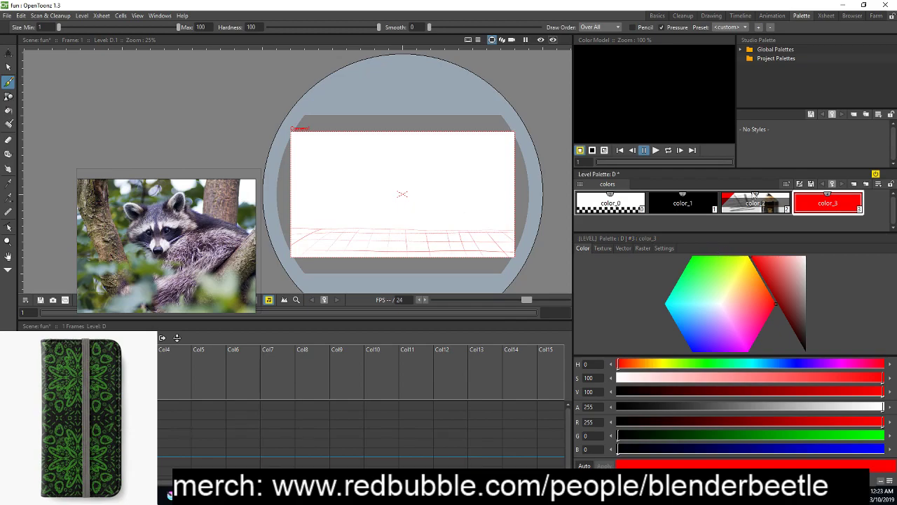
left_click(773, 15)
left_click(803, 15)
left_click(772, 16)
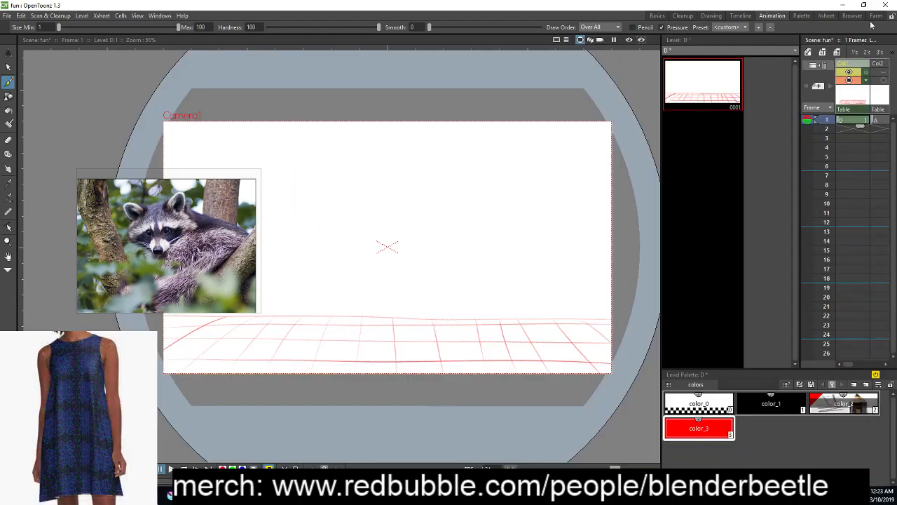
Try to add a new raster level E for the floor fill, and undo it
left_click(836, 52)
left_click(455, 353)
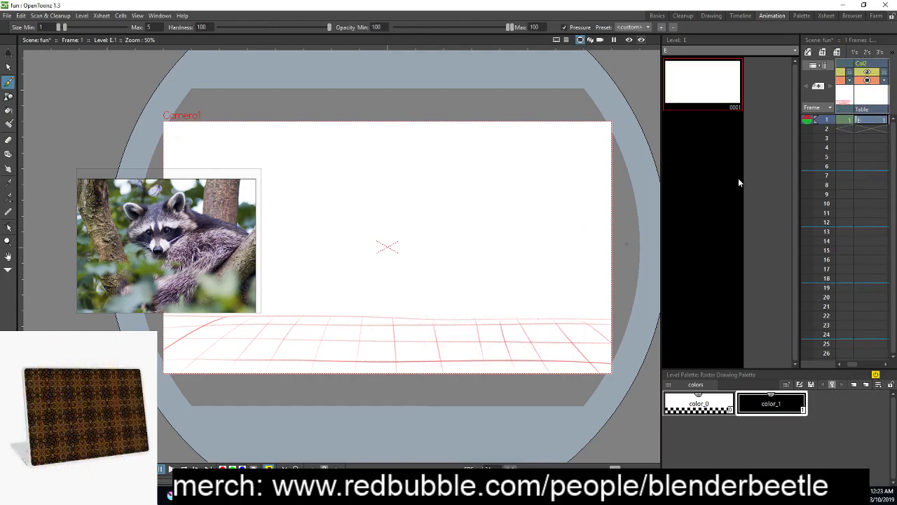
key("ctrl+z")
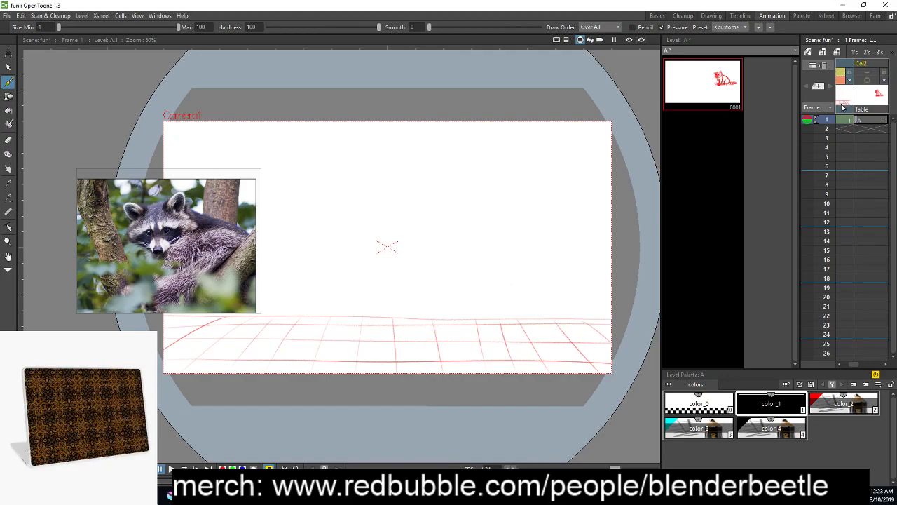
Create Toonz Raster Level F at 406.4 x 228.6 mm and 120 DPI, and place its column before level D's
left_click(836, 54)
left_click(569, 234)
key("alt+n")
left_click(455, 354)
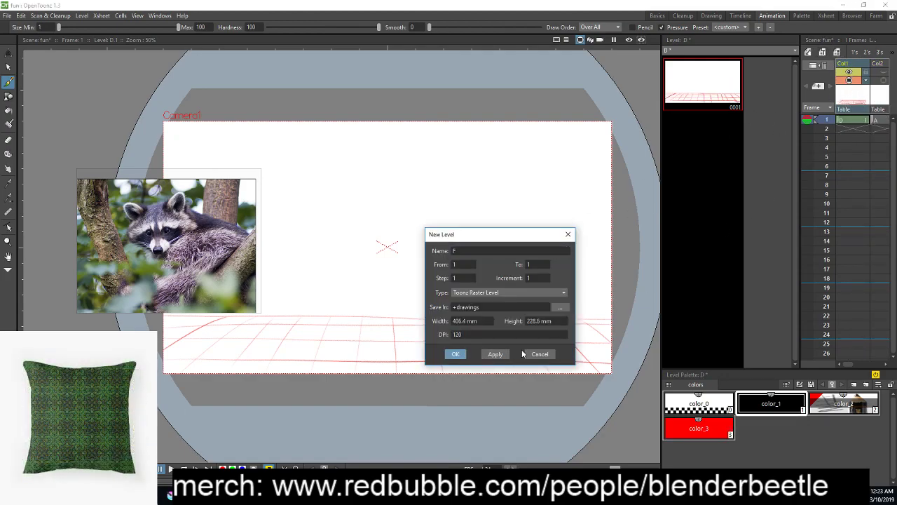
left_click_drag(868, 65, 849, 63)
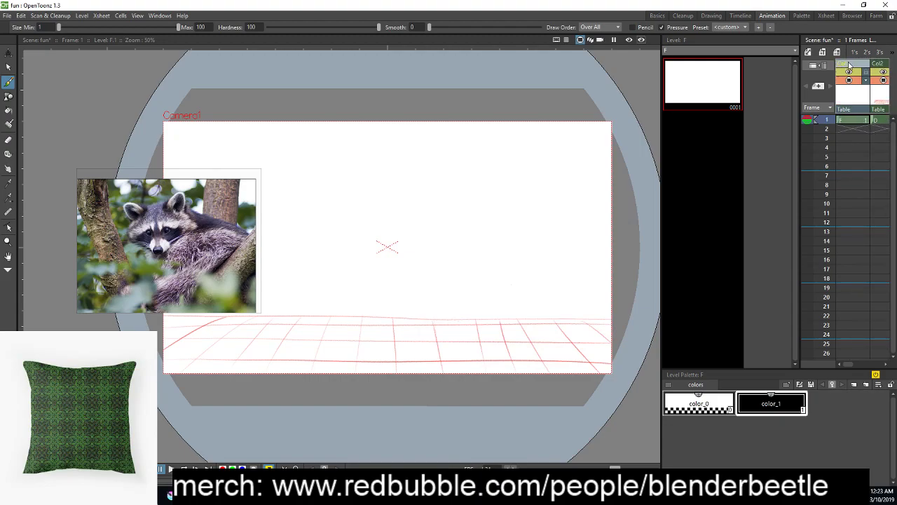
Add a new style to level F's palette and paint the floor area below the ground line solid with it, undoing test strokes
mouse_move(410, 354)
left_mouse_down()
mouse_move(375, 352)
mouse_move(409, 361)
mouse_move(366, 370)
mouse_move(318, 366)
mouse_move(391, 354)
mouse_move(195, 373)
mouse_move(345, 357)
mouse_move(183, 366)
mouse_move(245, 351)
mouse_move(174, 329)
mouse_move(496, 335)
mouse_move(570, 331)
mouse_move(433, 332)
mouse_move(630, 319)
left_mouse_up()
key("ctrl+z")
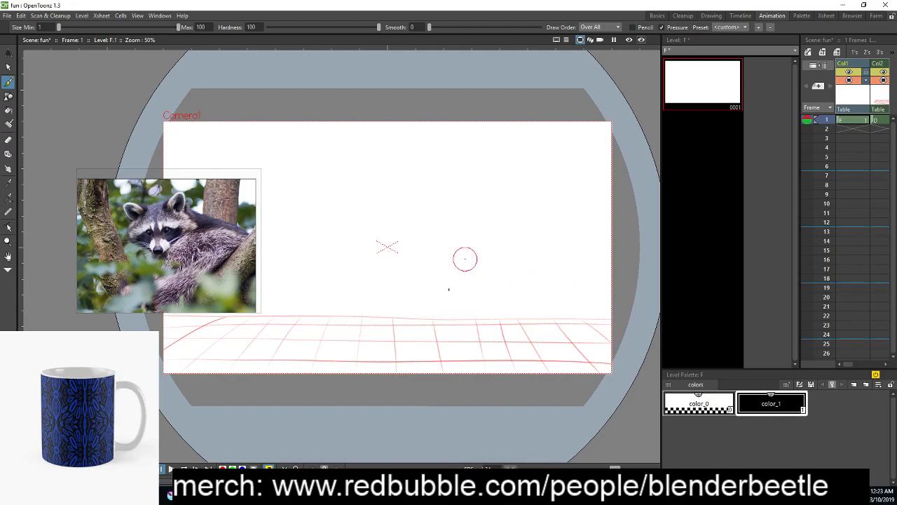
left_click(859, 384)
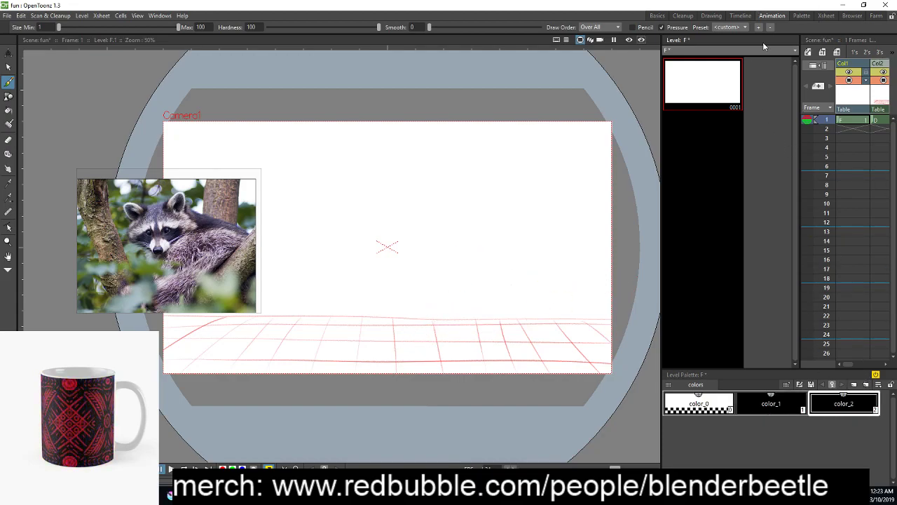
mouse_move(483, 351)
left_mouse_down()
mouse_move(432, 374)
mouse_move(435, 352)
mouse_move(557, 348)
mouse_move(407, 342)
mouse_move(457, 337)
mouse_move(415, 333)
mouse_move(611, 324)
mouse_move(528, 344)
mouse_move(573, 357)
mouse_move(586, 376)
mouse_move(616, 370)
left_mouse_up()
key("ctrl+z")
mouse_move(172, 338)
left_mouse_down()
mouse_move(609, 350)
mouse_move(407, 373)
mouse_move(558, 364)
mouse_move(195, 369)
mouse_move(319, 349)
mouse_move(200, 355)
mouse_move(223, 368)
mouse_move(197, 364)
left_mouse_up()
left_click_drag(177, 329, 571, 325)
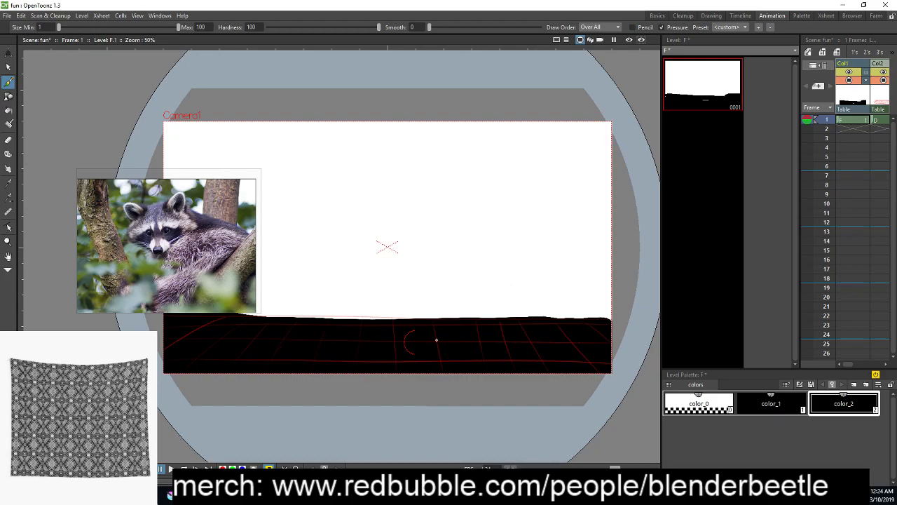
Change level F's new style to pure red with alpha 25 so the floor fill is translucent
left_click(792, 15)
left_click_drag(760, 258, 789, 223)
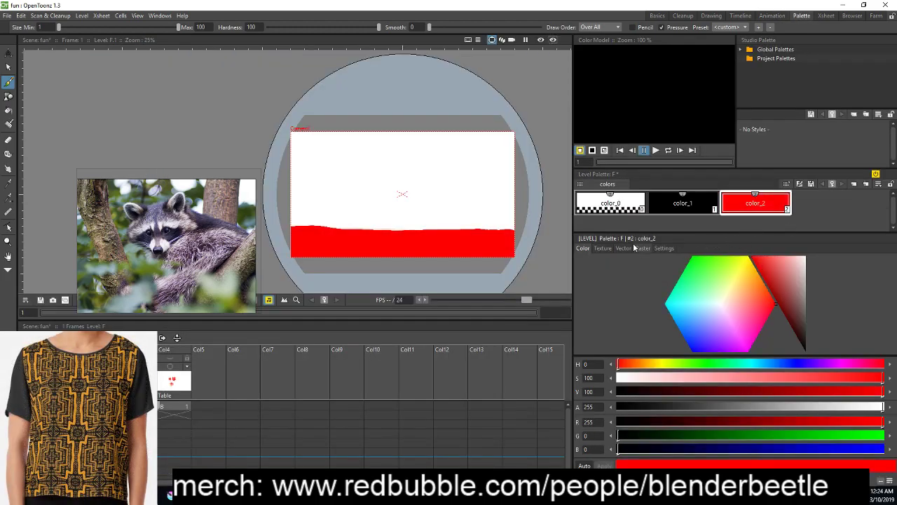
left_click(647, 406)
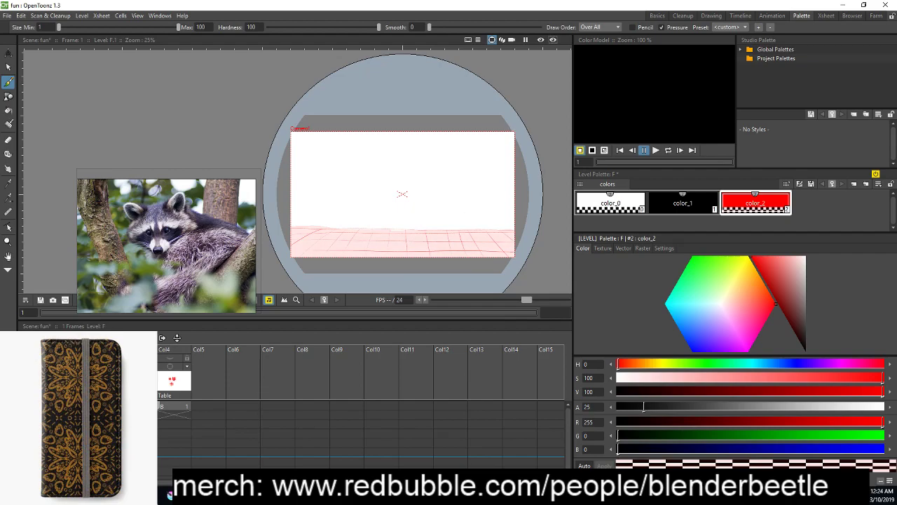
Switch to the Basics workspace and collapse the columns of levels F and D into a sub-xsheet, including relevant pegbars
left_click(657, 15)
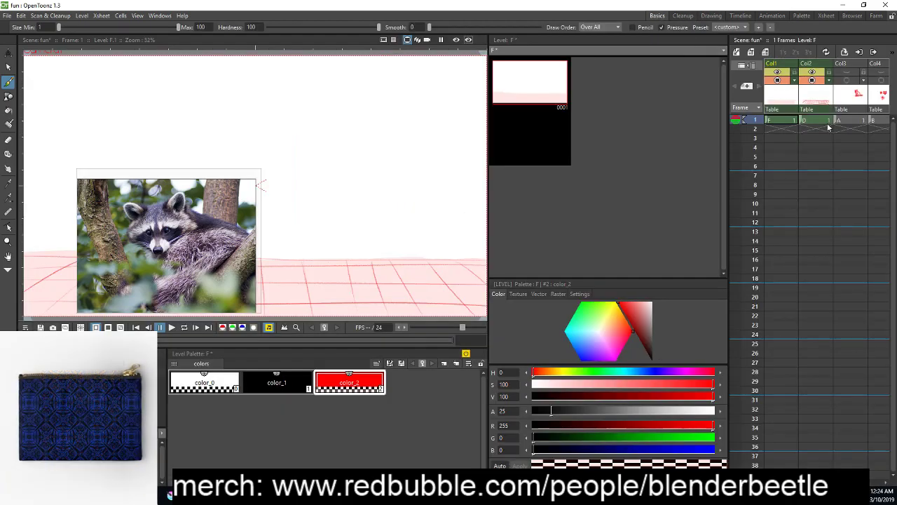
left_click(816, 122)
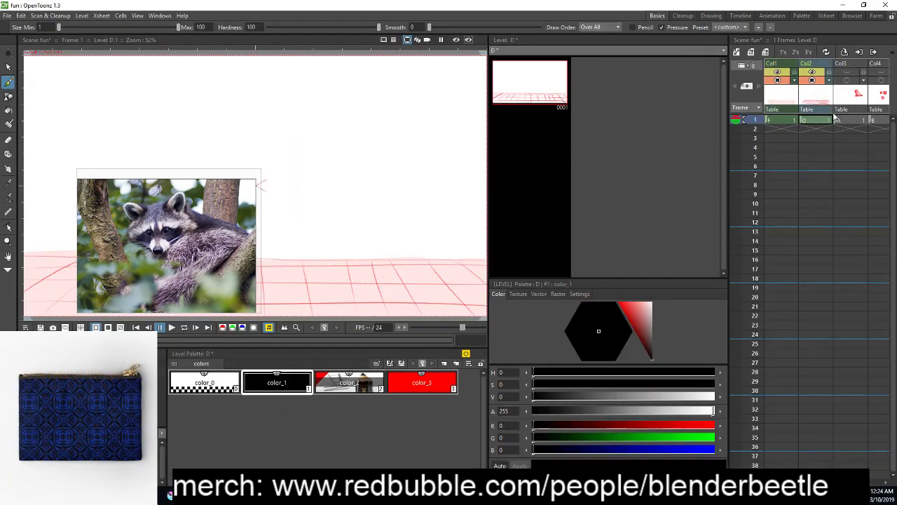
left_click(784, 100)
right_click(785, 102)
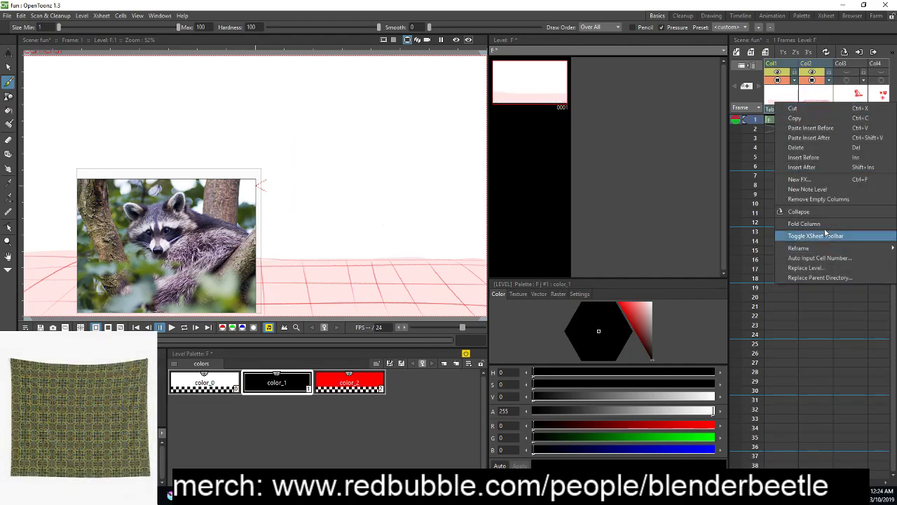
left_click(822, 211)
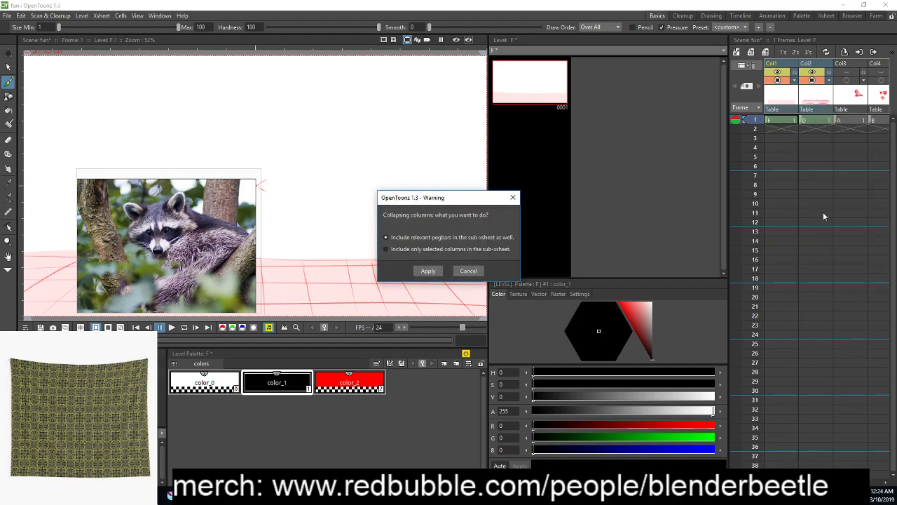
left_click(427, 271)
Extend the floor sub-xsheet's exposure in the first column to 120 frames
left_click(811, 103)
left_click_drag(775, 120, 782, 216)
left_click_drag(892, 398, 887, 346)
left_click(784, 291)
left_click_drag(760, 308, 741, 76)
Insert an empty column before level A's column and create a new Toonz Raster level in it
key("a")
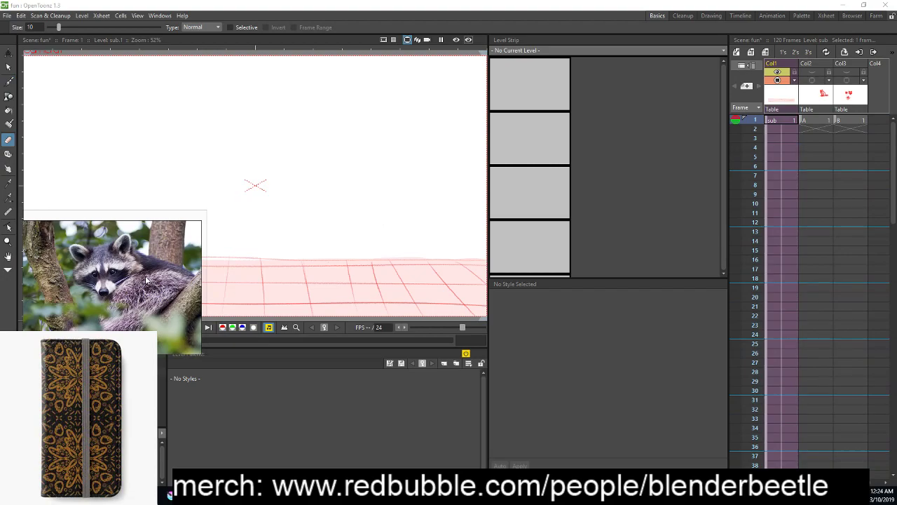
left_click_drag(491, 219, 681, 221)
left_click(845, 98)
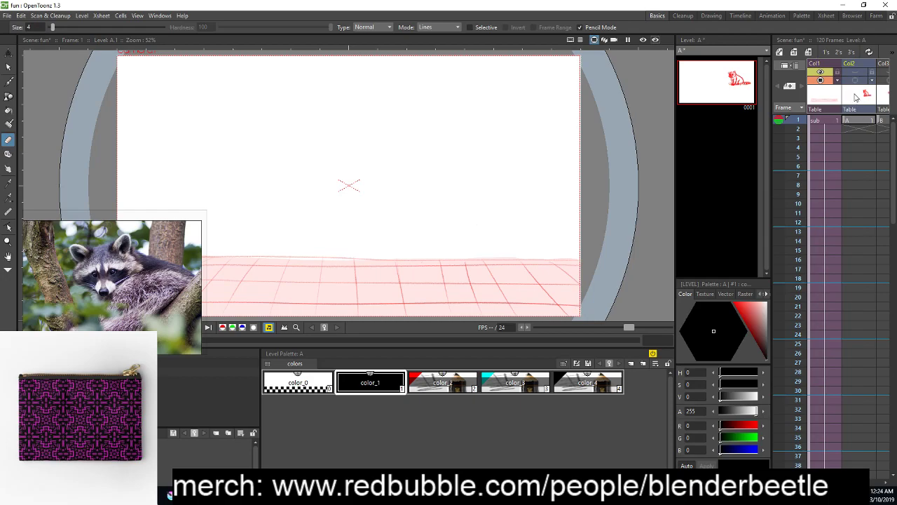
left_click(879, 106)
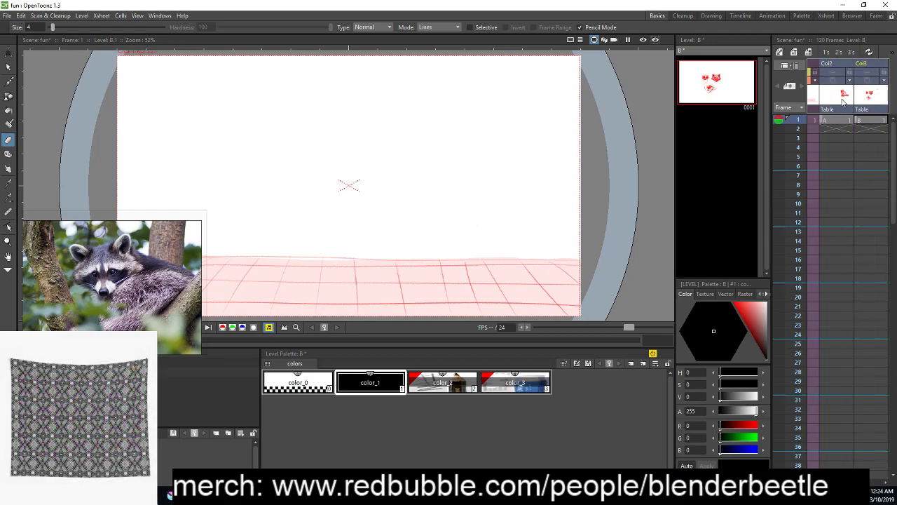
left_click(843, 102)
right_click(844, 101)
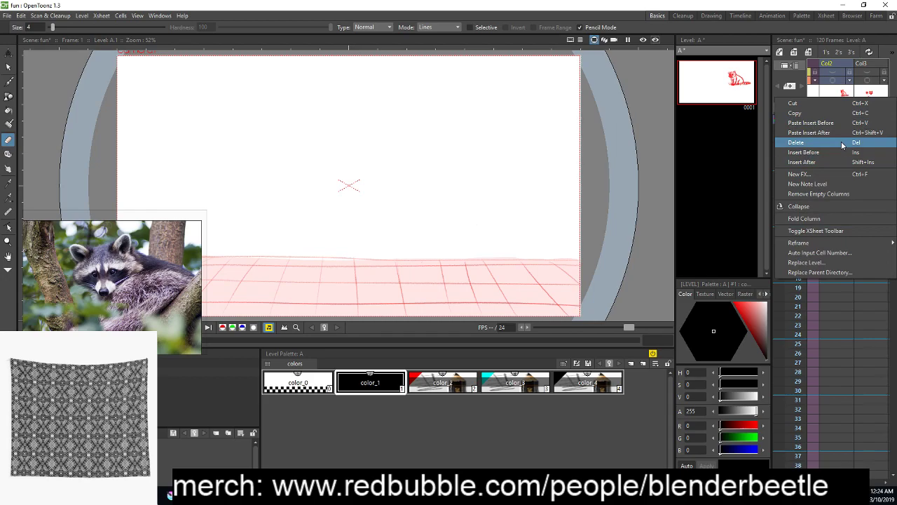
left_click(844, 152)
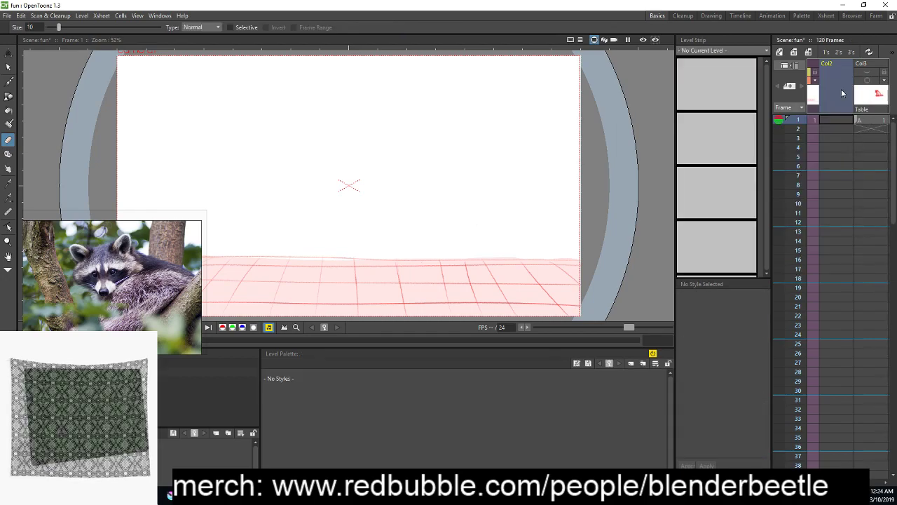
left_click(793, 53)
left_click(466, 354)
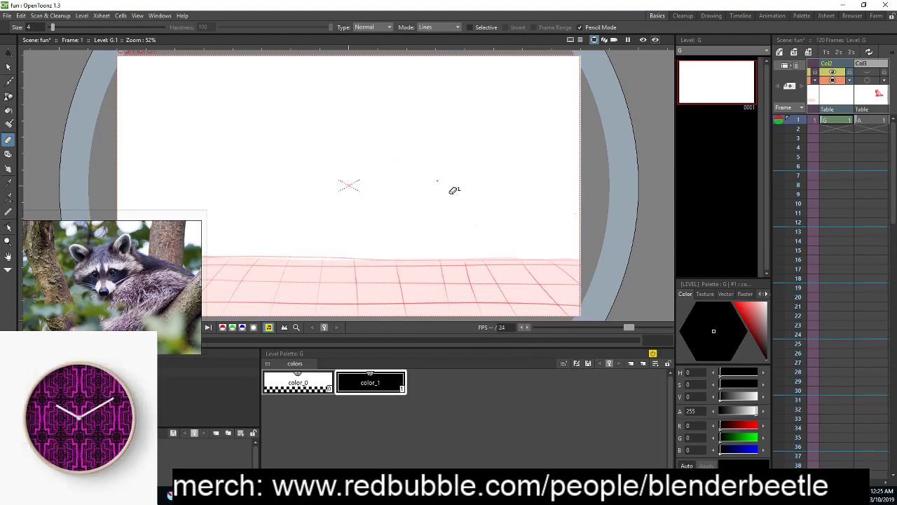
Activate the Brush tool, add a new style to the new level's palette and set it to pure red
key("b")
right_click(521, 201)
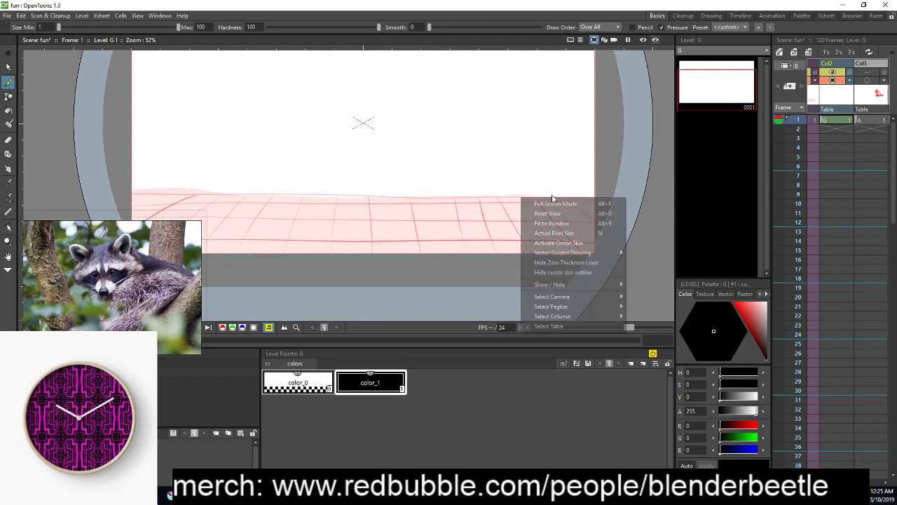
left_click(592, 424)
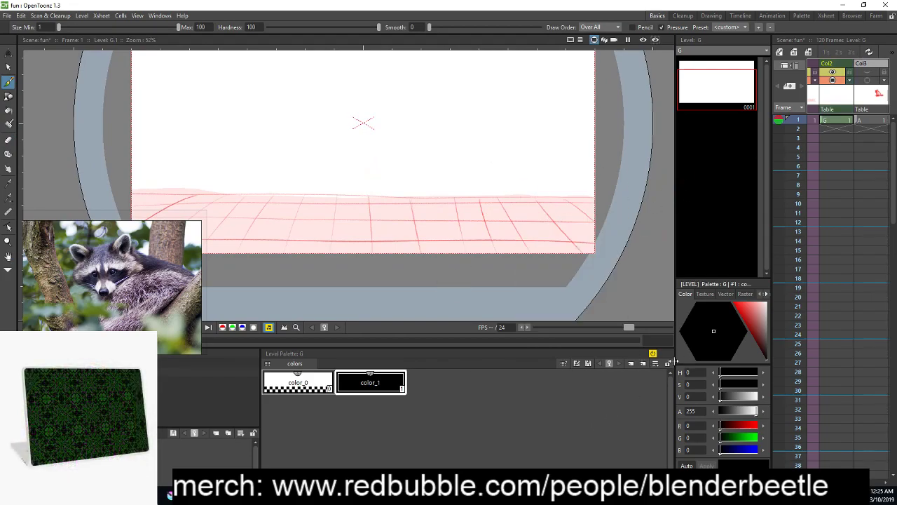
left_click(631, 363)
left_click(747, 321)
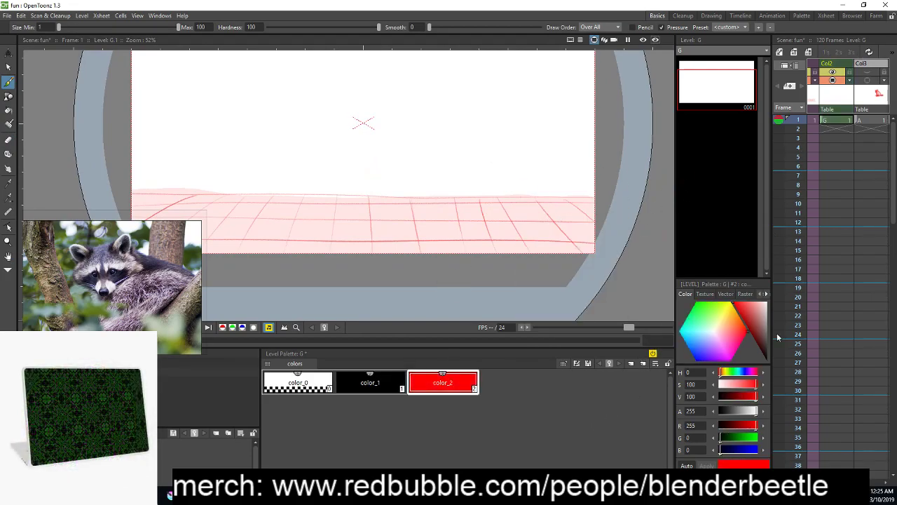
right_click(532, 405)
left_click(626, 443)
Apply the raster pencil brush to the new red style and return to its colour settings
left_click(745, 293)
left_click(760, 294)
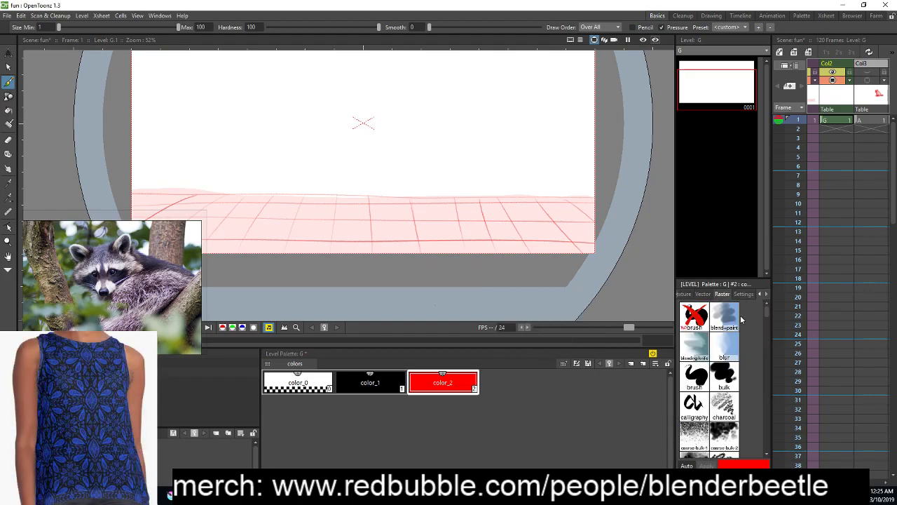
left_click_drag(767, 311, 767, 339)
left_click(690, 332)
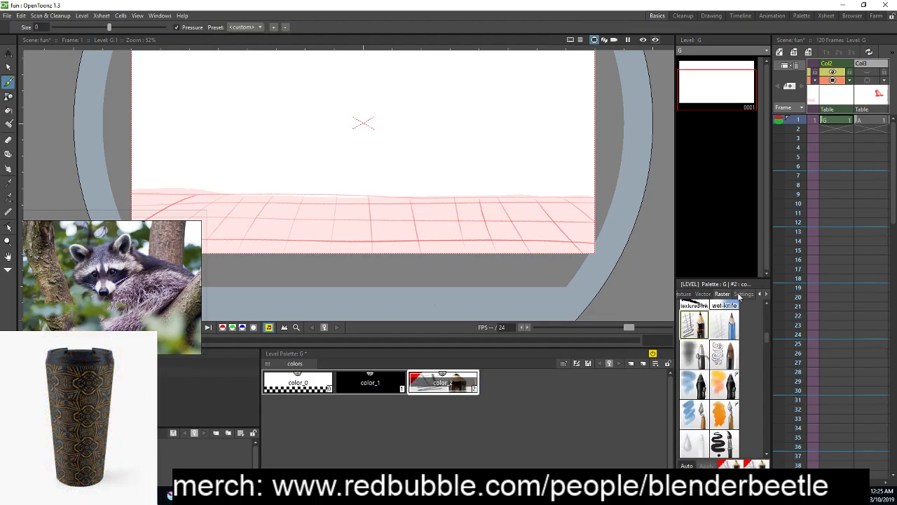
left_click(745, 294)
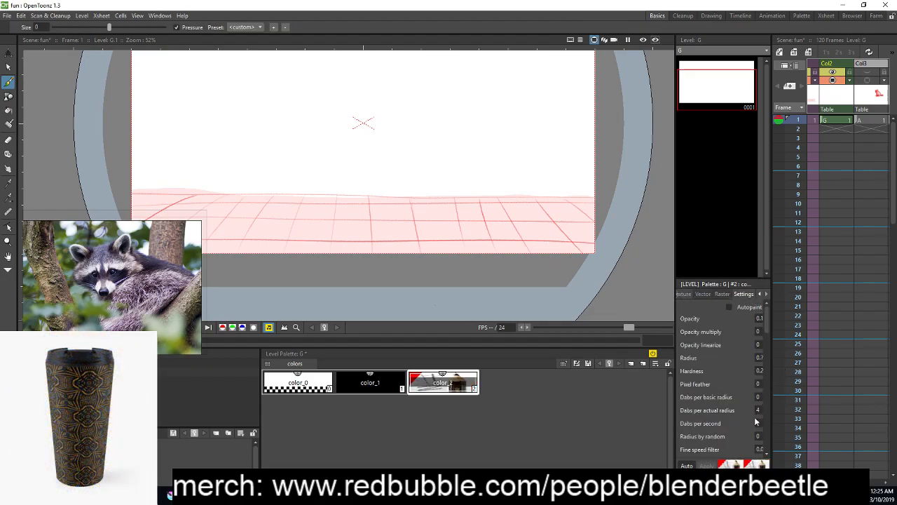
left_click(684, 294)
left_click(760, 294)
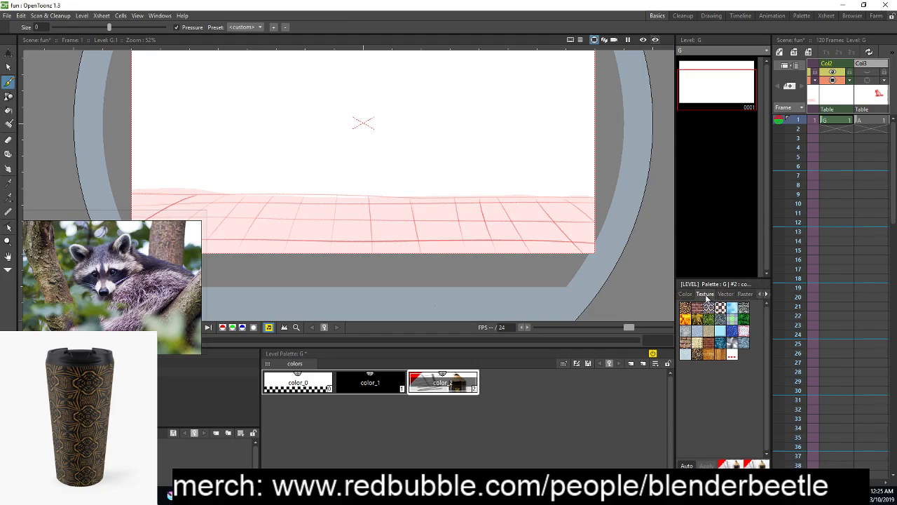
left_click(685, 293)
Sketch the square front face of a box on the grid floor, undoing and redrawing uneven edges
key("space")
left_click_drag(454, 226, 478, 250)
scroll(507, 262, "up", 3)
left_click_drag(520, 216, 531, 179)
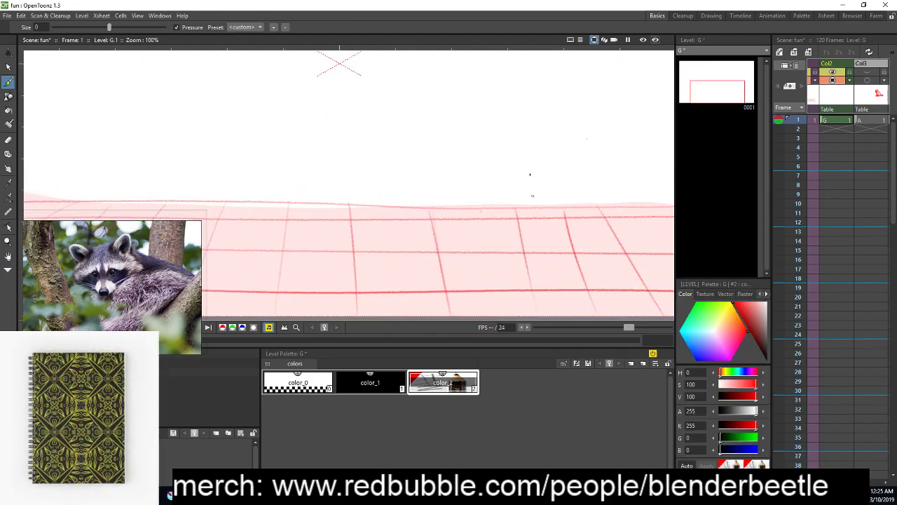
mouse_move(384, 160)
left_mouse_down()
mouse_move(391, 252)
mouse_move(475, 154)
left_mouse_up()
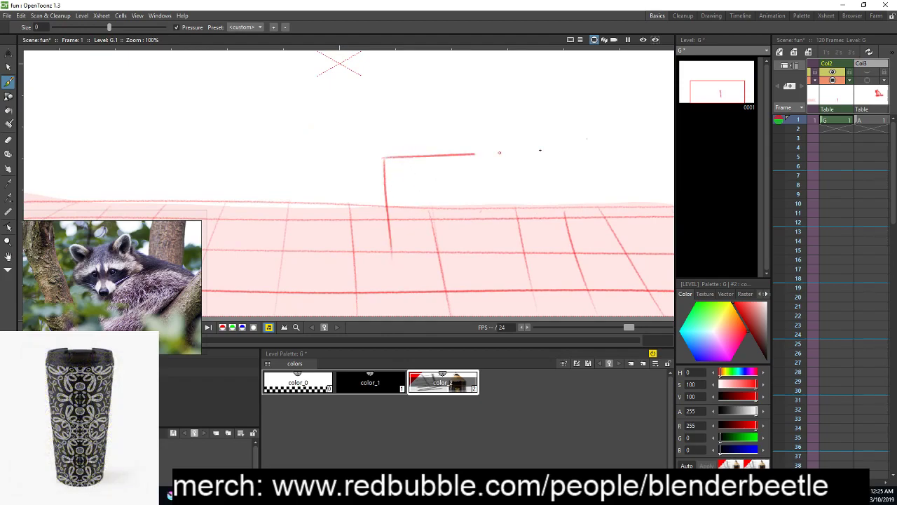
key("ctrl+z")
left_click_drag(385, 155, 531, 148)
key("ctrl+z")
left_click_drag(384, 154, 515, 150)
mouse_move(395, 261)
left_mouse_down()
mouse_move(527, 255)
mouse_move(482, 255)
left_mouse_up()
key("space")
left_click_drag(549, 254, 621, 256)
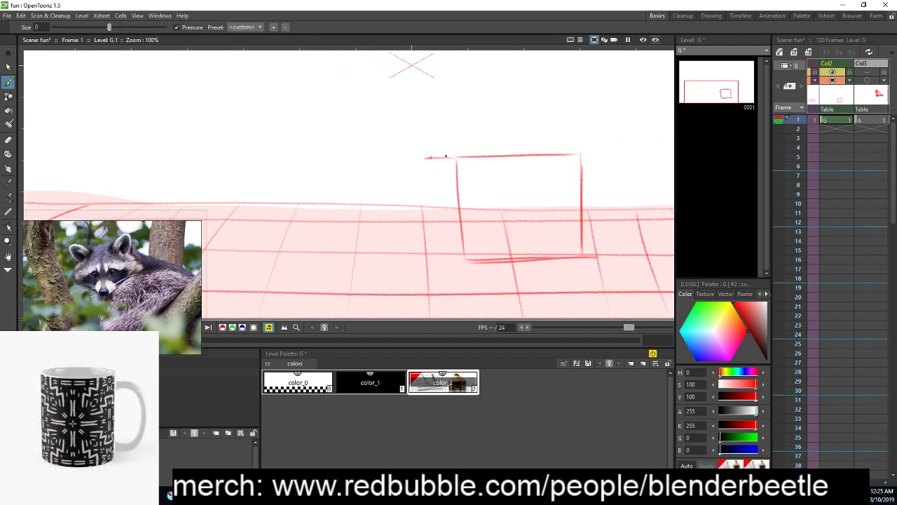
key("ctrl+z")
key("ctrl+z")
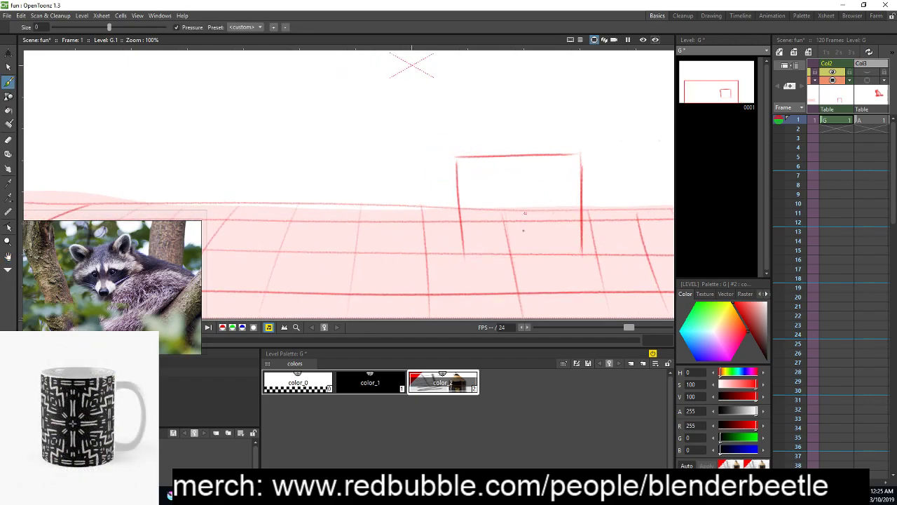
left_click_drag(547, 264, 585, 259)
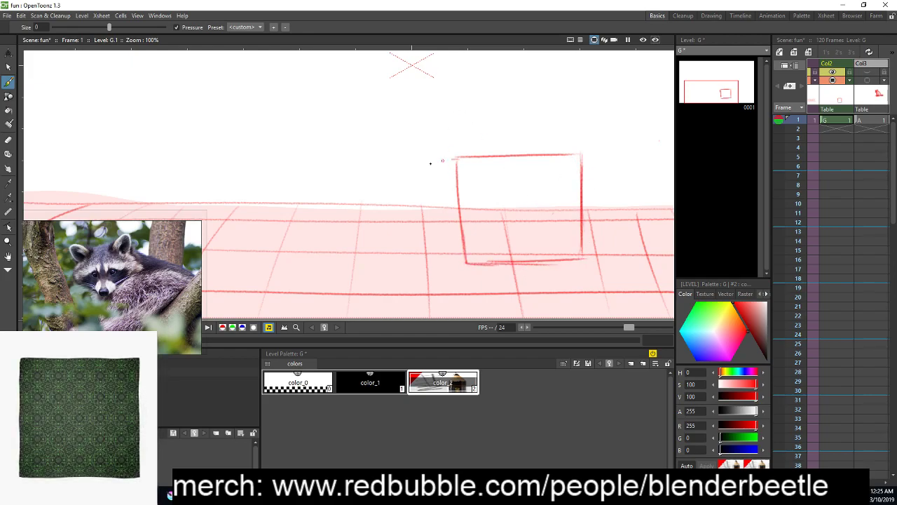
Undo stray strokes and draw the receding side and top edges to turn the square into a box in perspective
key("ctrl+z")
key("ctrl+z")
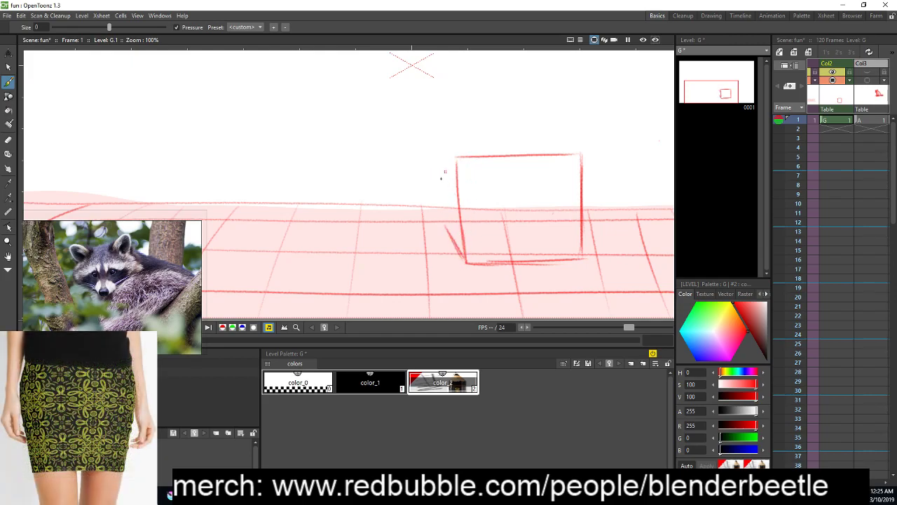
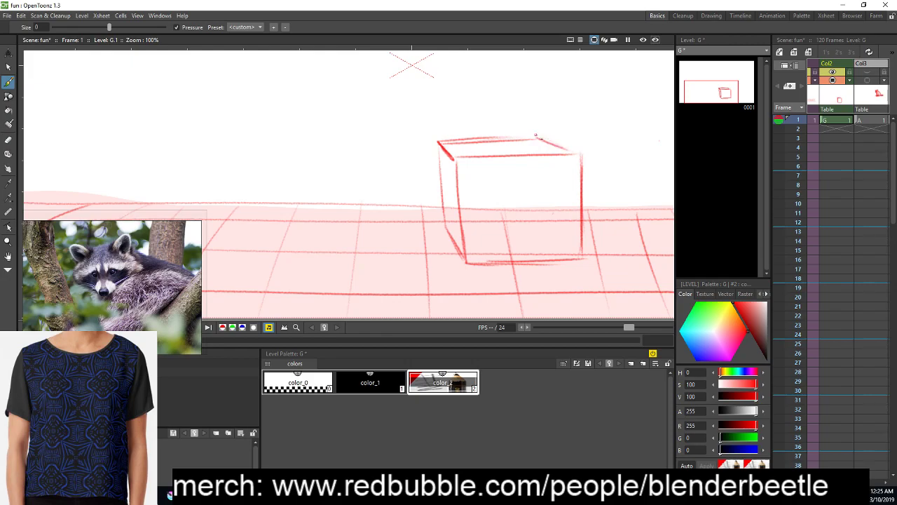
mouse_move(565, 250)
left_mouse_down()
mouse_move(609, 220)
mouse_move(595, 223)
mouse_move(599, 240)
left_mouse_up()
key("space")
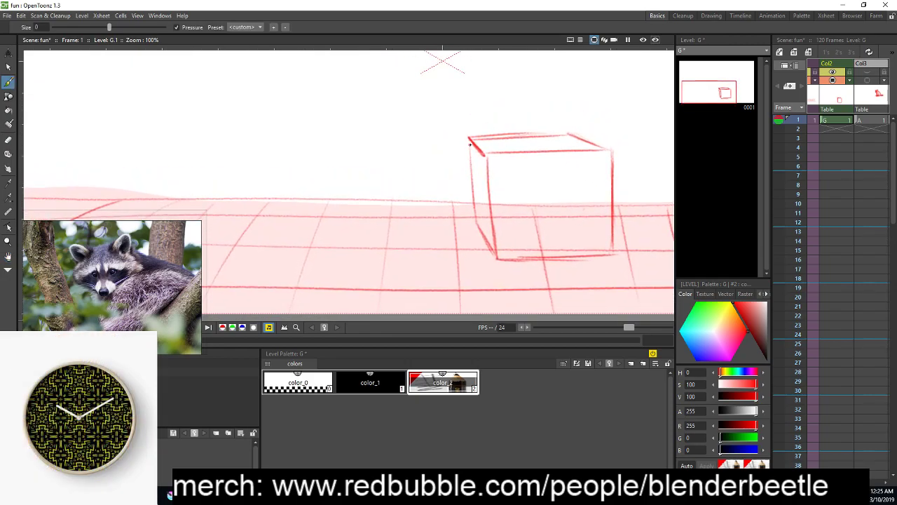
Shade the box's side, front and top faces with red diagonal hatching, making the side face darkest
left_click_drag(480, 159, 476, 195)
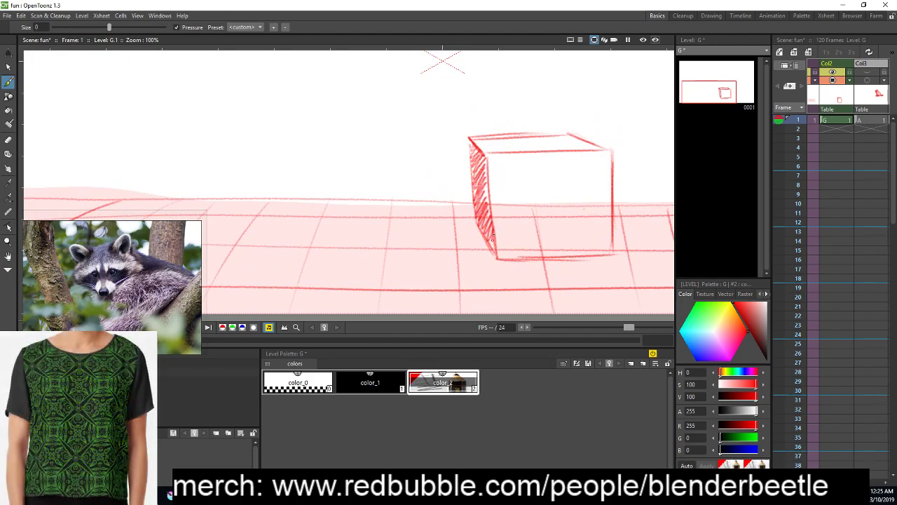
mouse_move(497, 177)
left_mouse_down()
mouse_move(571, 157)
mouse_move(590, 158)
mouse_move(549, 207)
mouse_move(588, 186)
mouse_move(597, 189)
mouse_move(579, 231)
mouse_move(607, 217)
left_mouse_up()
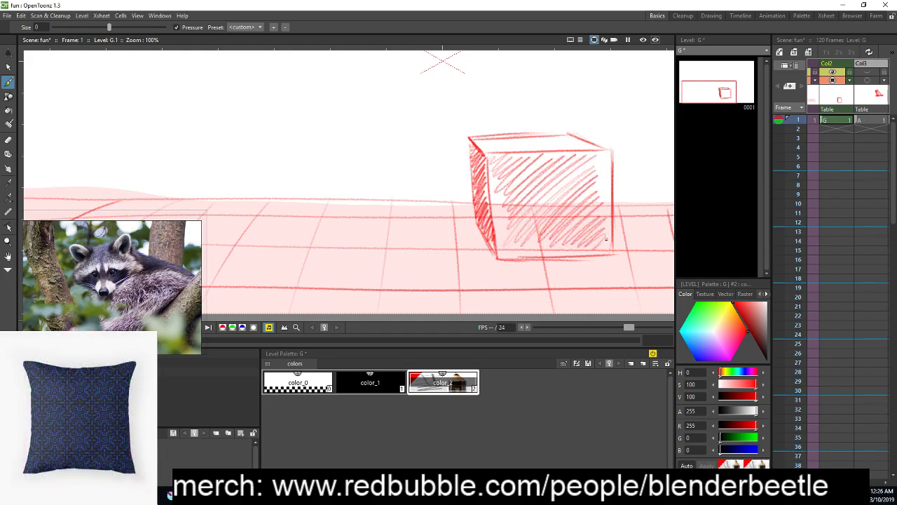
mouse_move(601, 179)
left_mouse_down()
mouse_move(606, 149)
mouse_move(566, 155)
left_mouse_up()
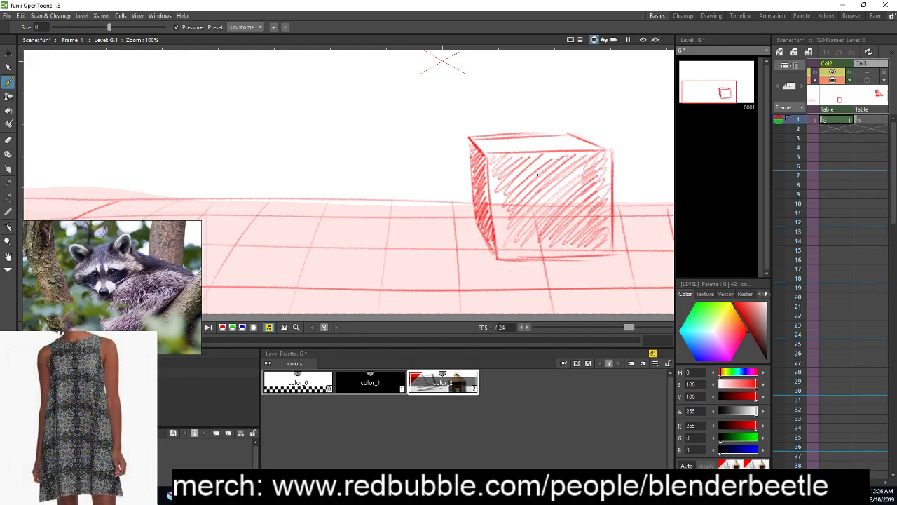
mouse_move(508, 195)
left_mouse_down()
mouse_move(499, 234)
mouse_move(533, 201)
mouse_move(511, 246)
mouse_move(549, 224)
mouse_move(556, 226)
mouse_move(548, 253)
mouse_move(563, 254)
mouse_move(572, 208)
mouse_move(552, 201)
mouse_move(531, 209)
mouse_move(554, 175)
left_mouse_up()
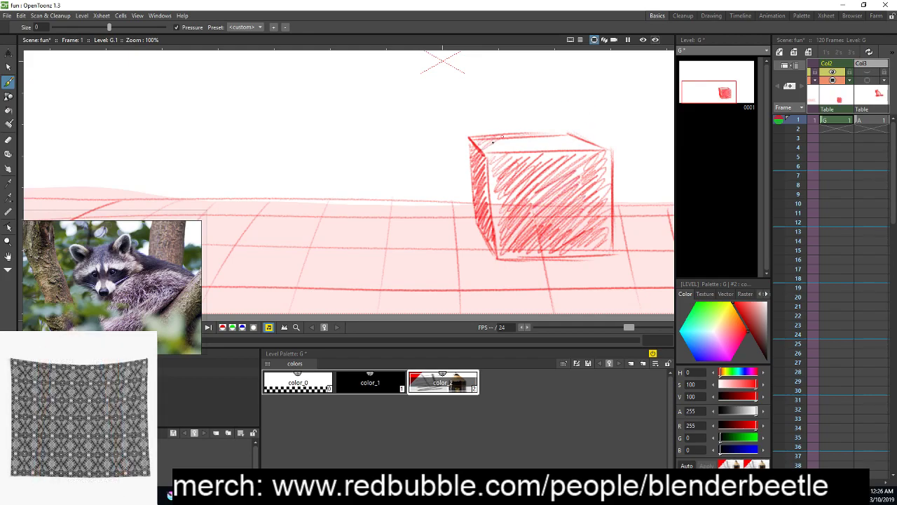
key("space")
mouse_move(567, 226)
left_mouse_down()
mouse_move(541, 265)
mouse_move(589, 262)
mouse_move(516, 257)
left_mouse_up()
key("space")
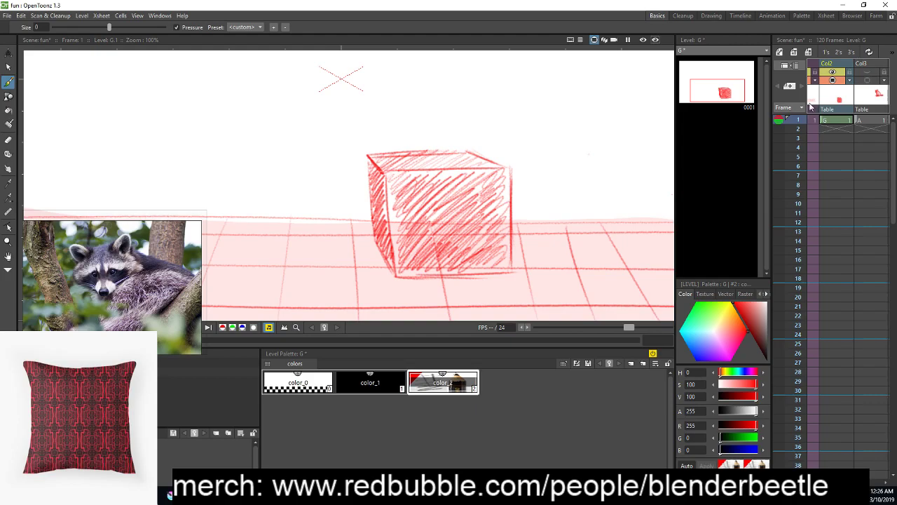
Explode the floor sub-xsheet in the first column, bringing relevant pegbars into the main xsheet
left_click(814, 102)
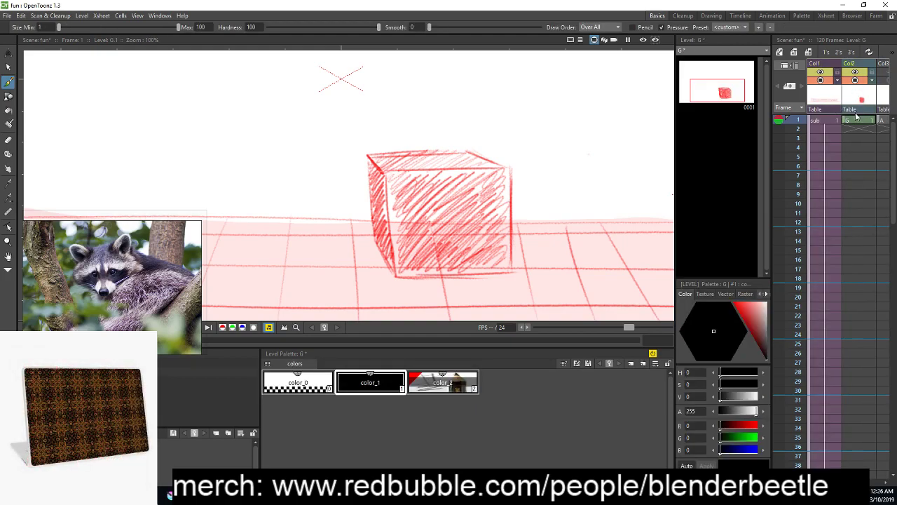
left_click(834, 102)
right_click(832, 102)
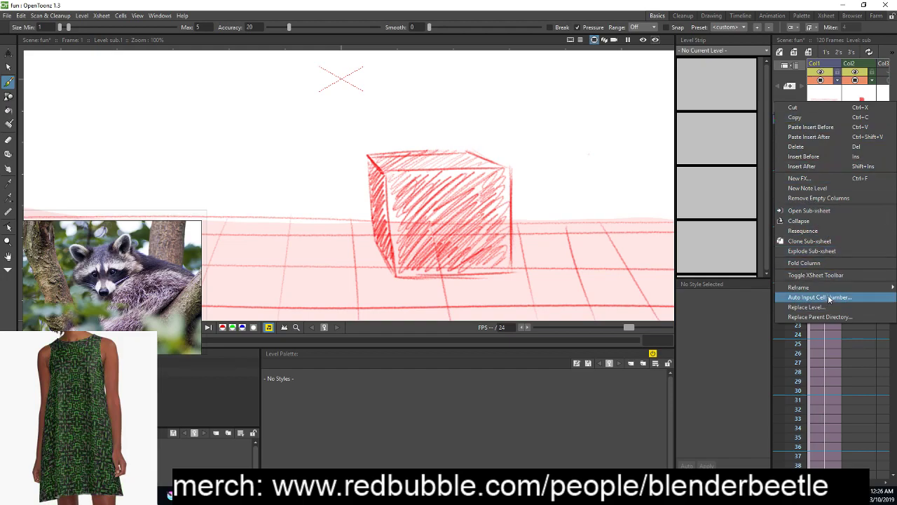
left_click(834, 251)
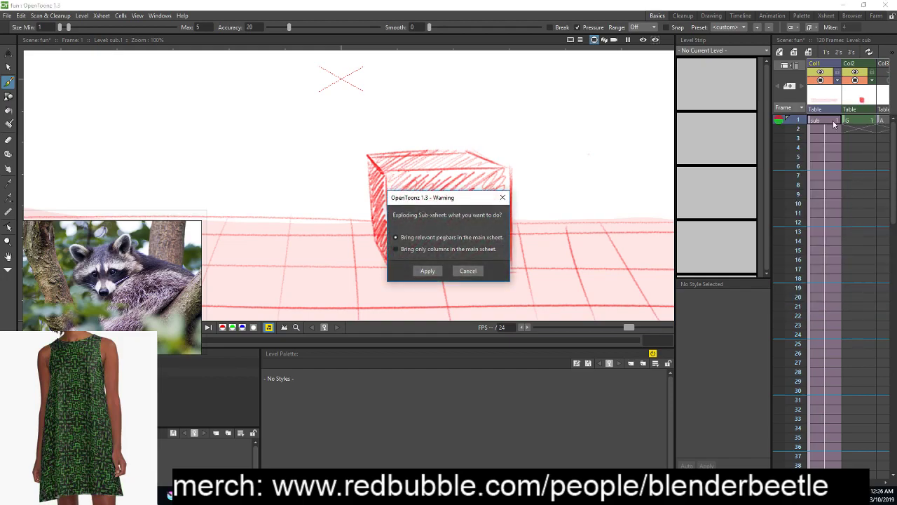
left_click(432, 271)
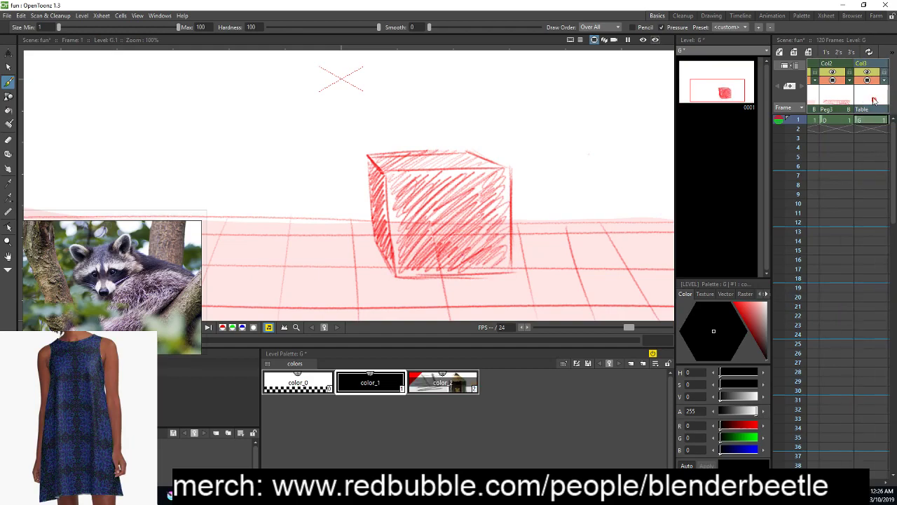
Collapse the columns of levels F, D and G into one sub-xsheet, including relevant pegbars
right_click(818, 103)
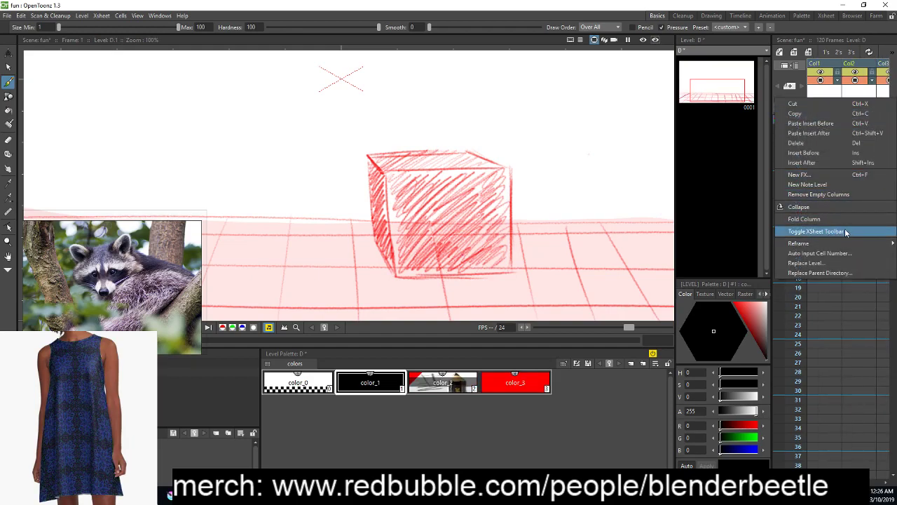
left_click(876, 104)
right_click(852, 102)
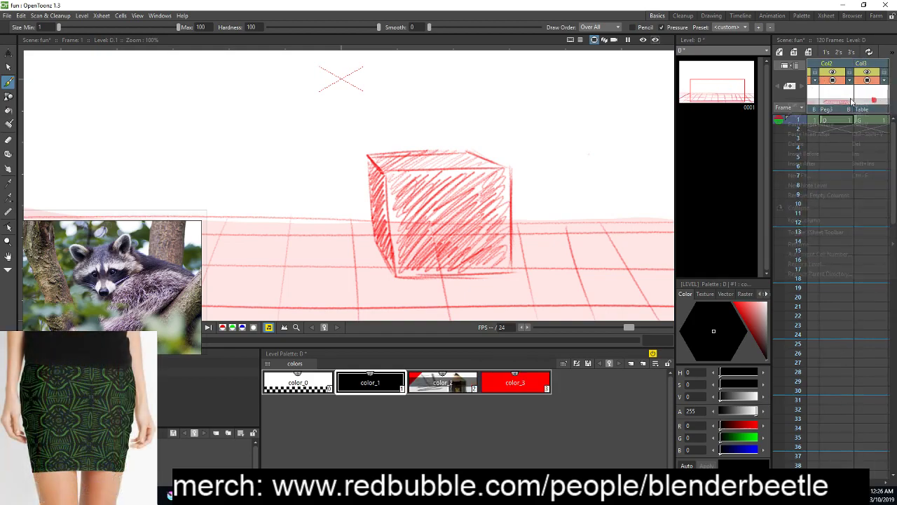
left_click(837, 206)
left_click(429, 270)
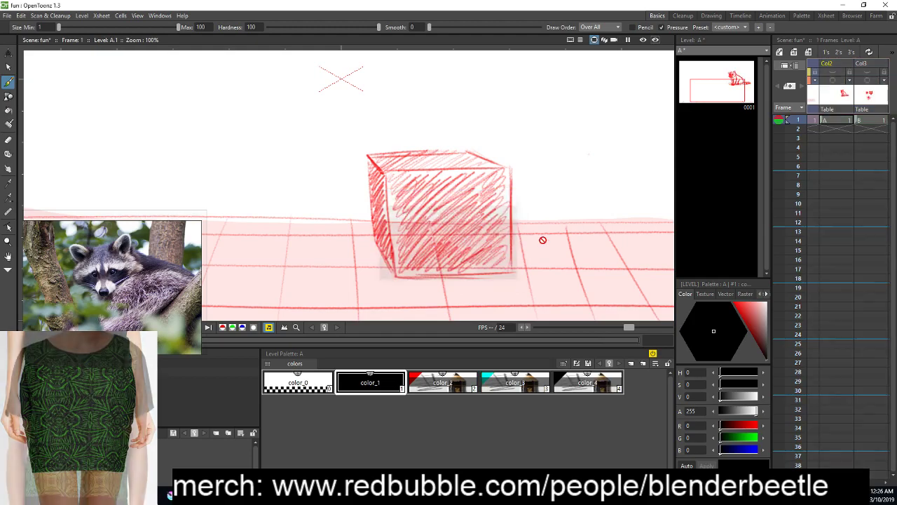
Extend the combined floor and box sub-xsheet's exposure in the first column to 120 frames
left_click(829, 128)
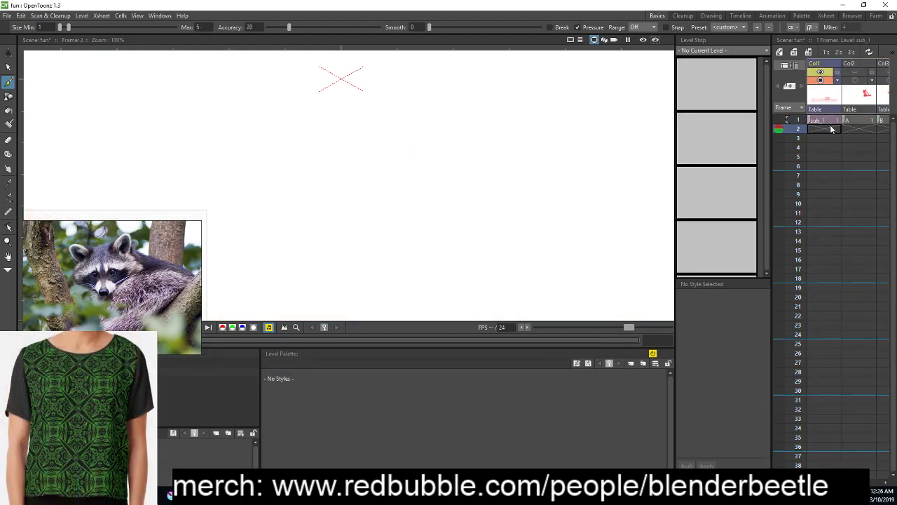
left_click(832, 121)
left_click_drag(832, 132, 829, 441)
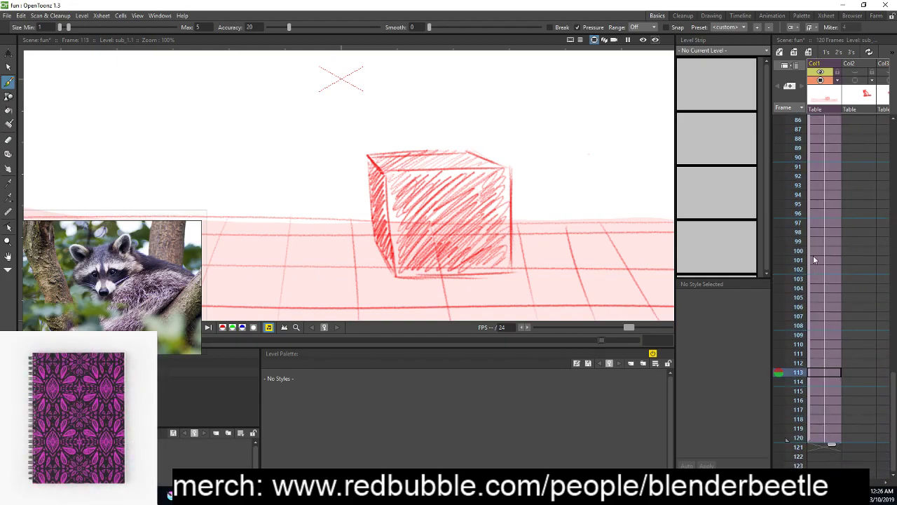
Insert an empty column between the floor and box sub-xsheet and the level A column
left_click(837, 203)
left_click_drag(895, 376, 894, 127)
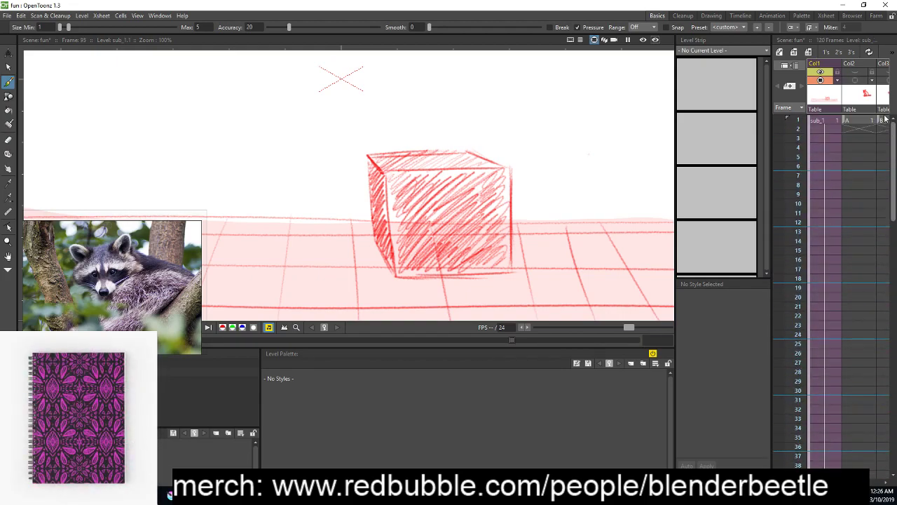
left_click(858, 96)
right_click(858, 96)
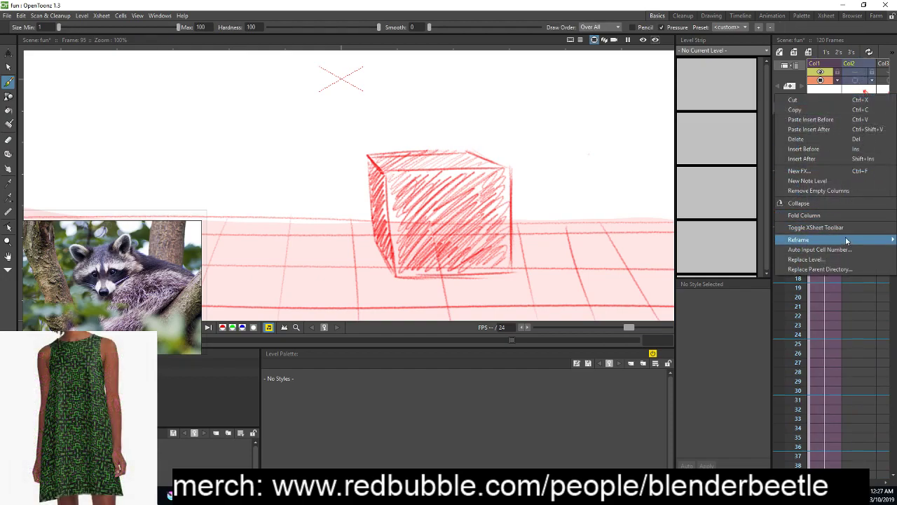
left_click(830, 146)
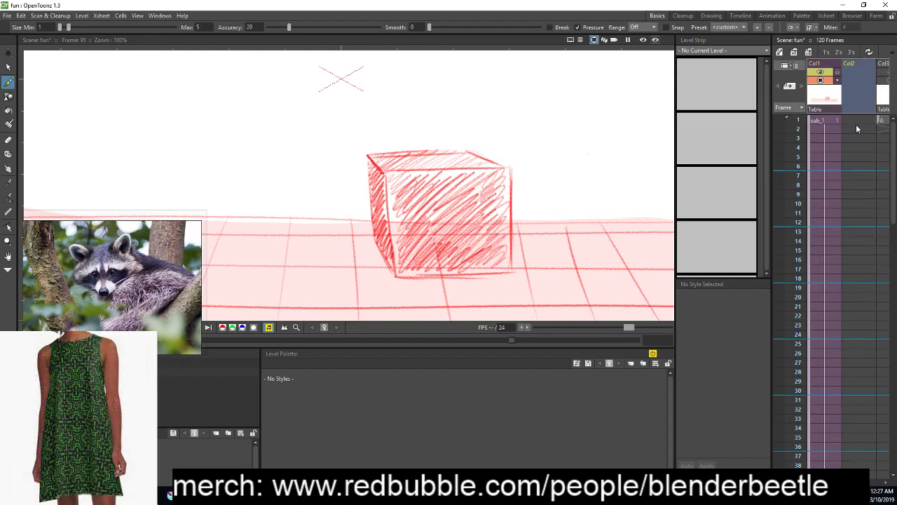
Try a brush stroke over the box in frame 1 of the empty second column and undo it
left_click(856, 122)
key("space")
scroll(540, 213, "down", 4)
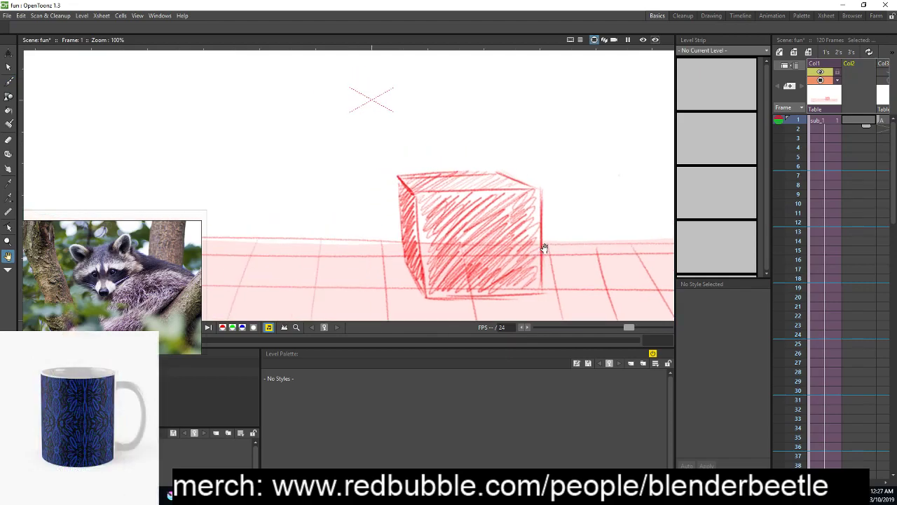
scroll(561, 224, "up", 2)
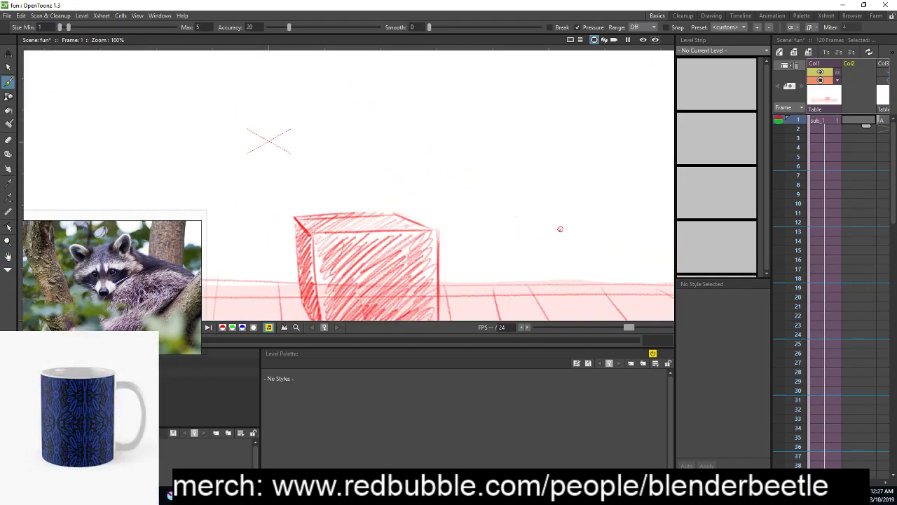
left_click_drag(487, 282, 579, 269)
scroll(578, 233, "up", 2)
key("space")
left_click_drag(475, 224, 596, 237)
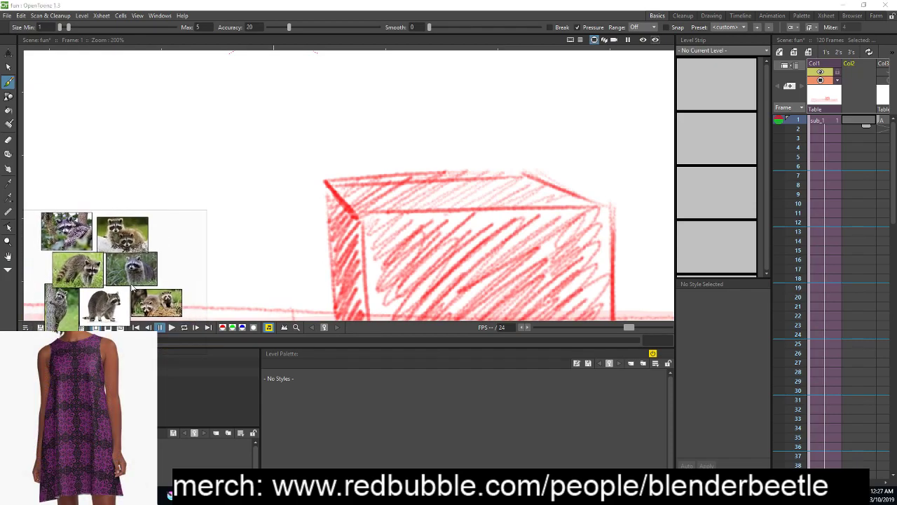
left_click_drag(482, 173, 484, 236)
key("ctrl+z")
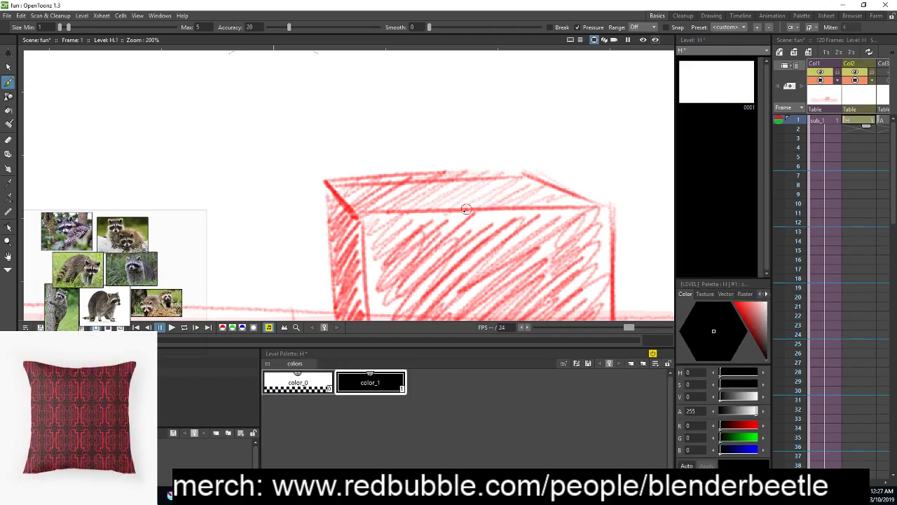
Switch to the Animation room and add a new style to level H's palette
scroll(467, 208, "down", 3)
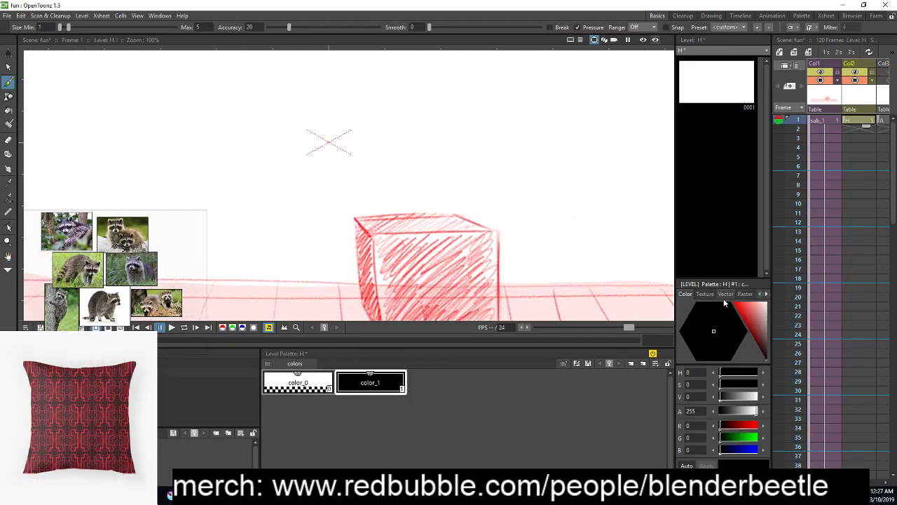
left_click(772, 15)
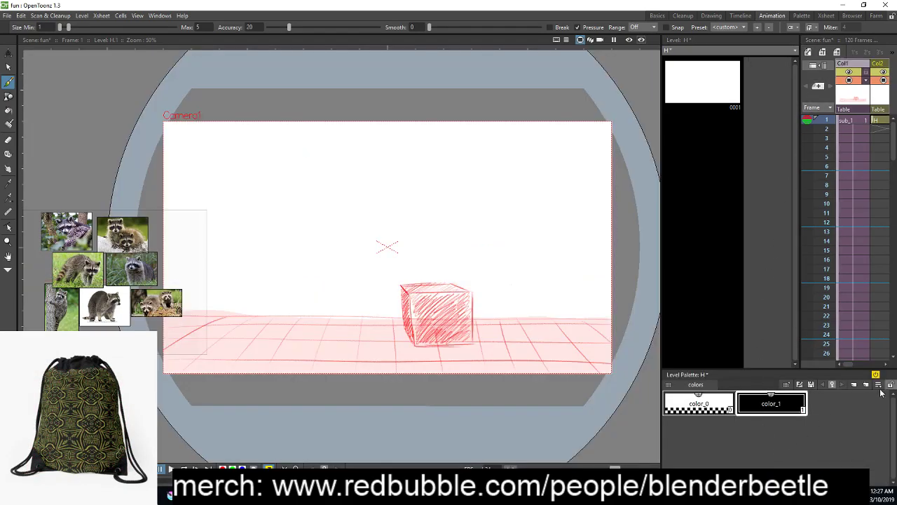
left_click(856, 384)
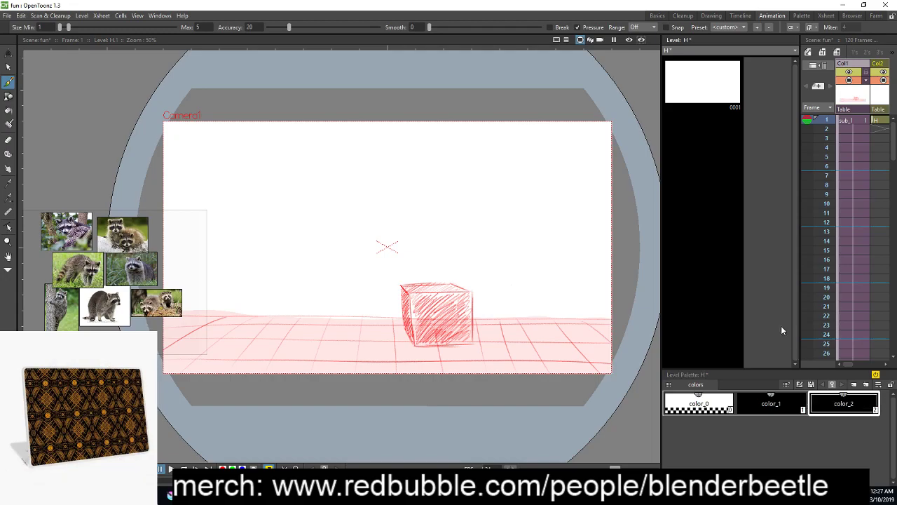
Open the Style Editor and dock it between the level strip and the xsheet
left_click(160, 15)
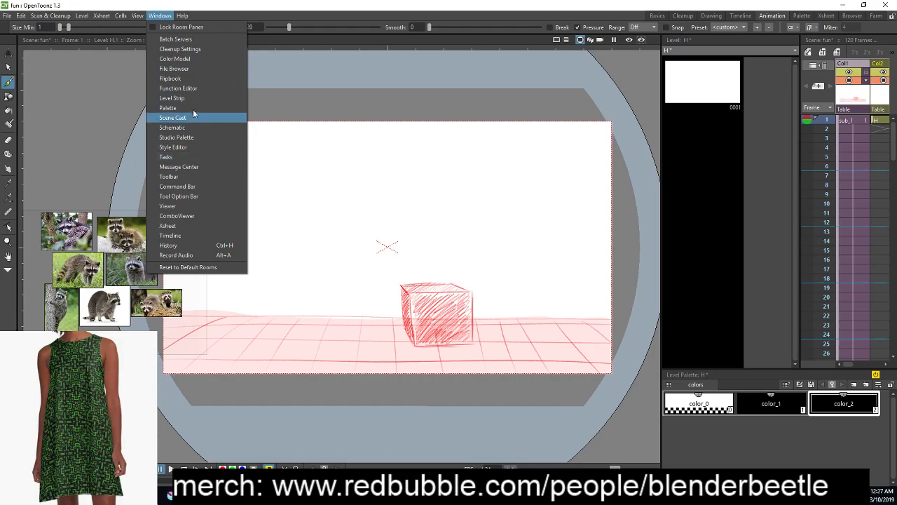
left_click(197, 147)
left_click_drag(495, 137, 802, 62)
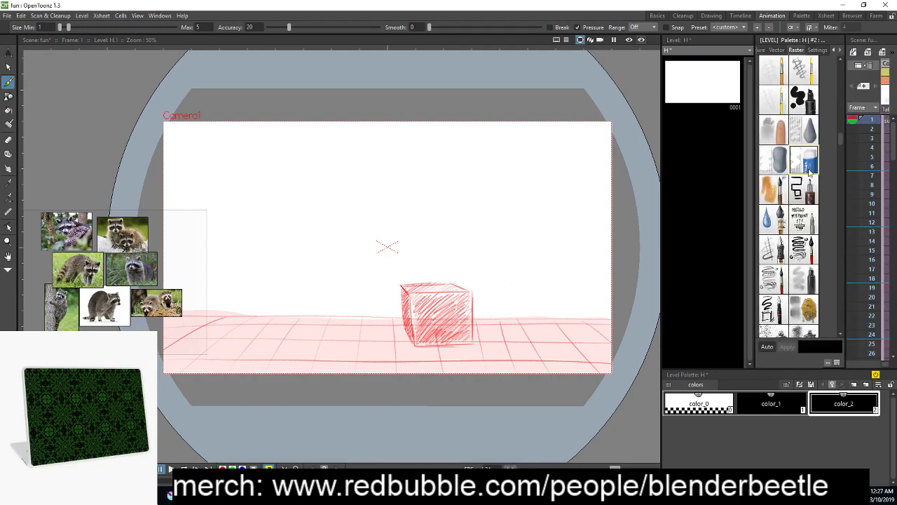
Give level H's new style the pencil raster brush in pure red, and undo a test stroke
mouse_move(840, 142)
left_mouse_down()
mouse_move(834, 213)
mouse_move(840, 112)
left_mouse_up()
scroll(800, 200, "down", 1)
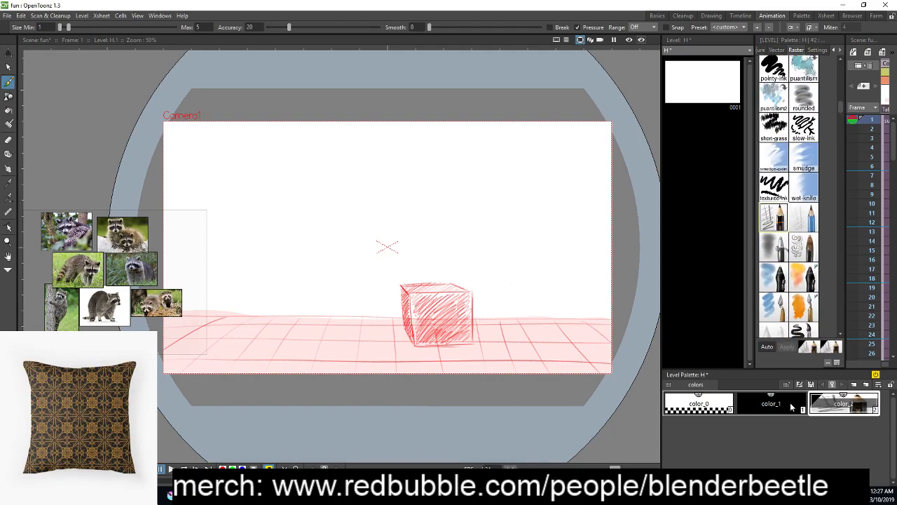
left_click(834, 49)
left_click(834, 50)
left_click(764, 51)
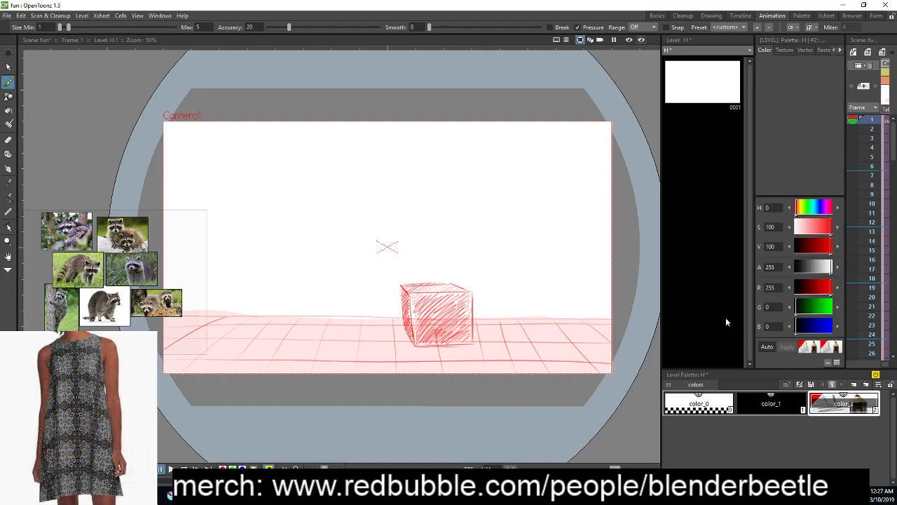
left_click_drag(525, 185, 539, 223)
key("ctrl+z")
Narrow the level strip and viewing area beside the Style Editor so the xsheet has more width
left_click(663, 241)
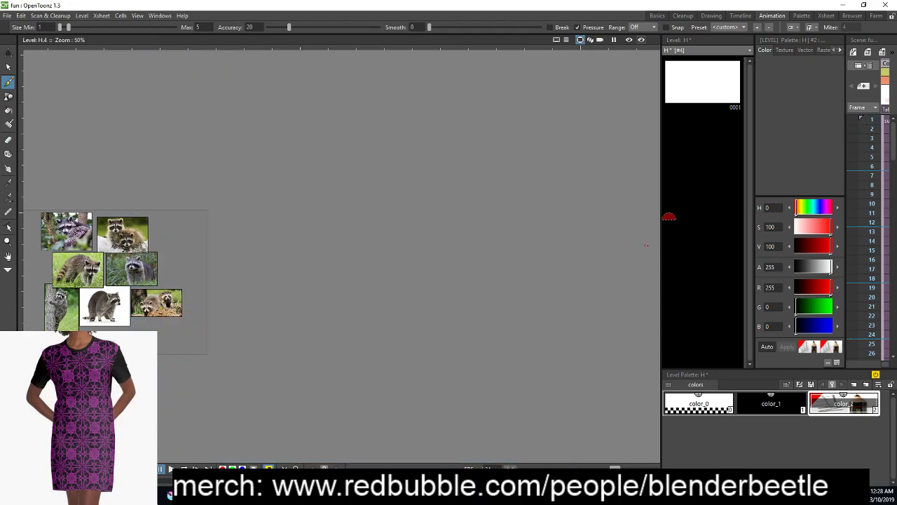
left_click_drag(754, 238, 723, 234)
left_click(886, 176)
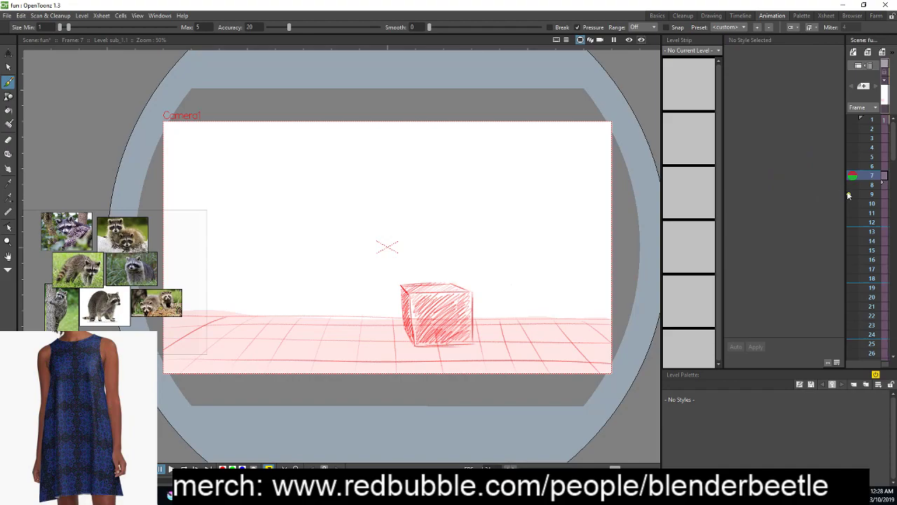
left_click_drag(843, 192, 794, 194)
Replace the level H column with an empty column before level A and create a one-frame Toonz Raster level in it
left_click(860, 121)
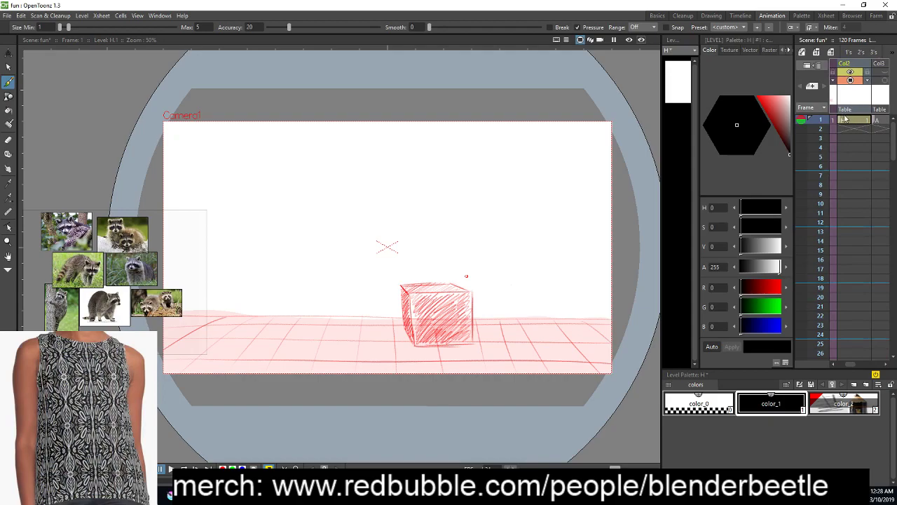
key("Delete")
right_click(851, 108)
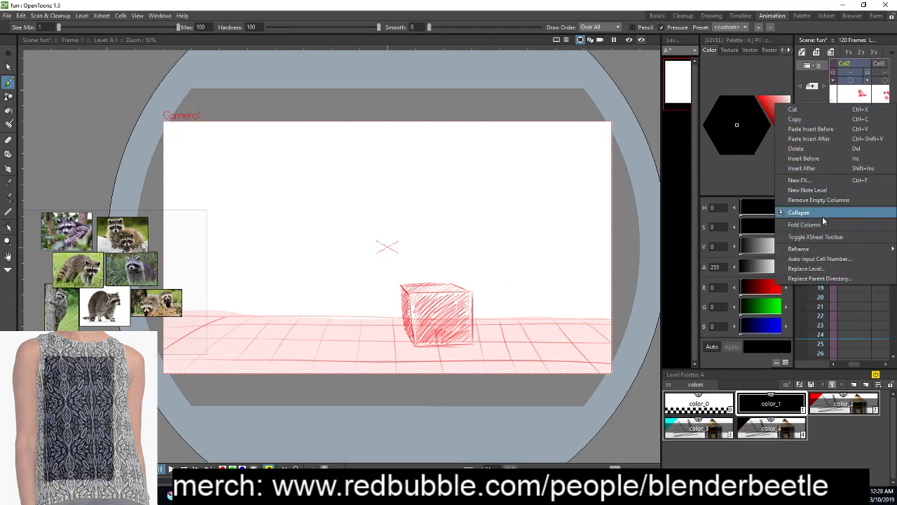
left_click(821, 158)
left_click(831, 53)
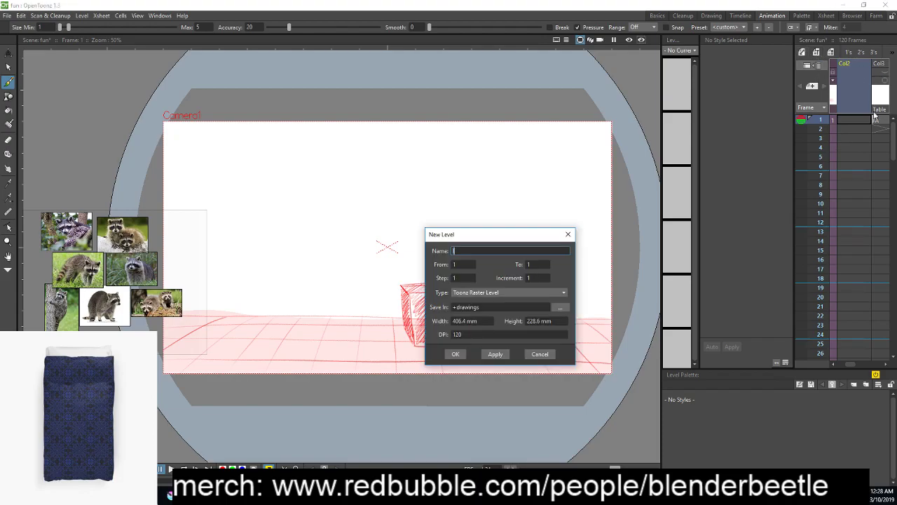
left_click(455, 354)
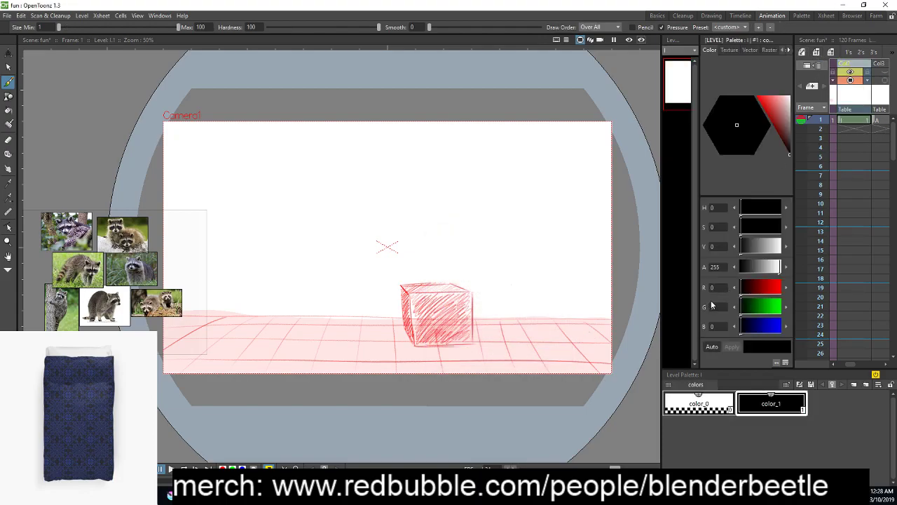
Add a new style to the raster level's palette in pure red with the pencil raster brush, undoing the test strokes
left_click(853, 385)
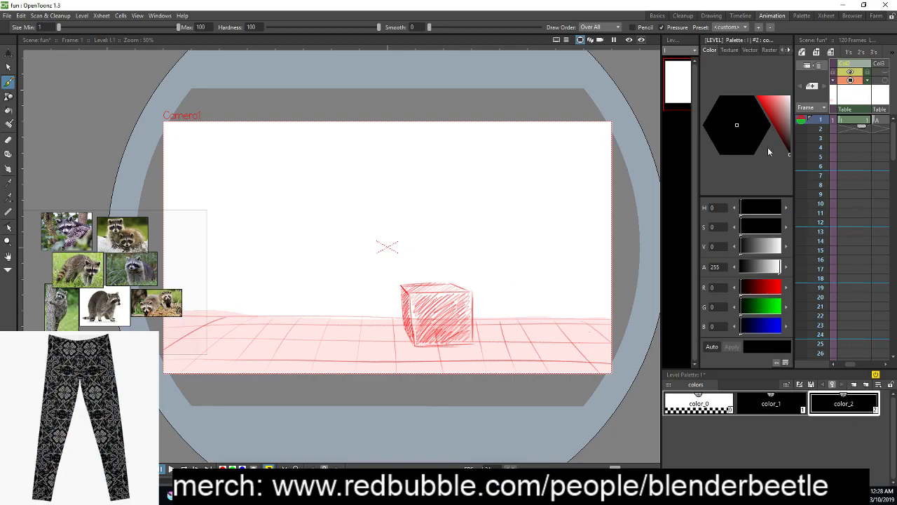
left_click(773, 125)
left_click_drag(508, 172, 542, 219)
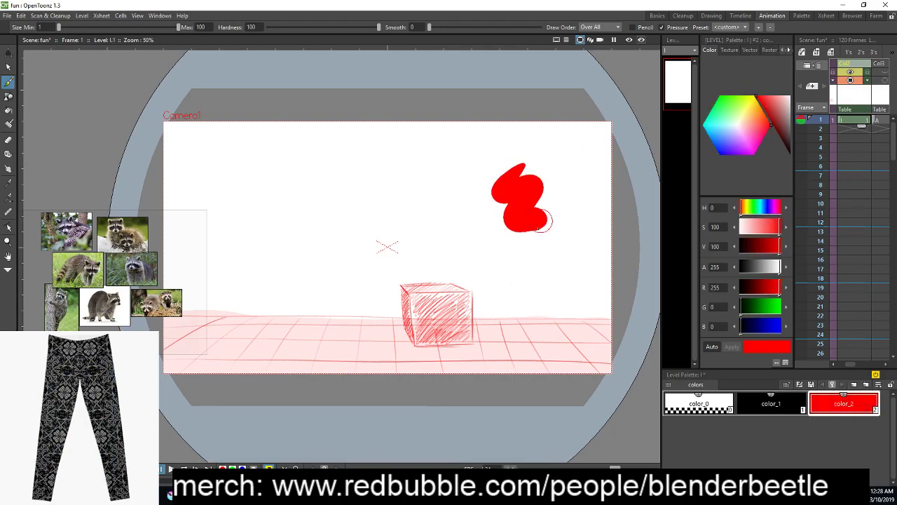
key("ctrl+z")
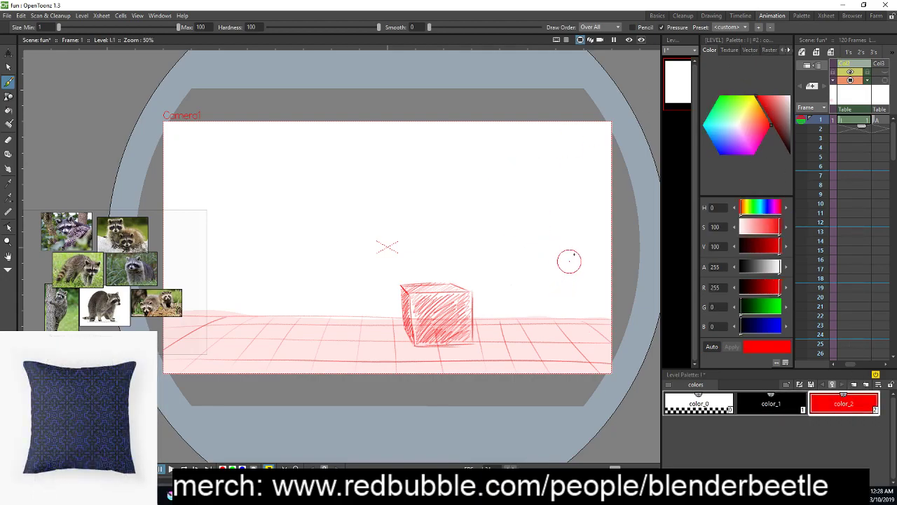
left_click(775, 50)
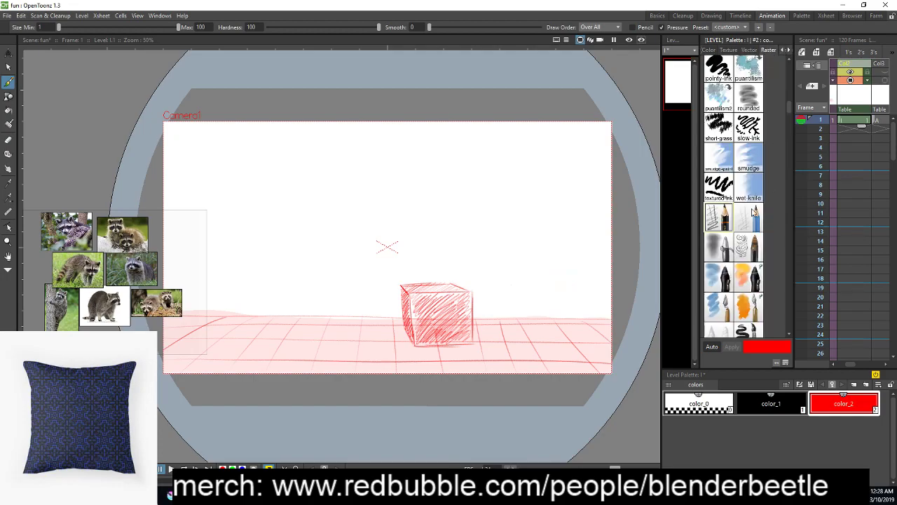
left_click(748, 105)
left_click(710, 50)
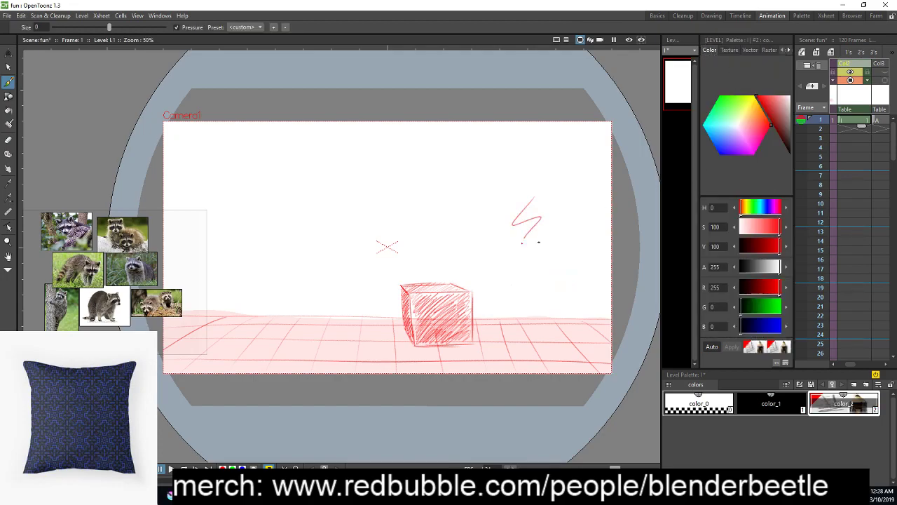
key("ctrl+z")
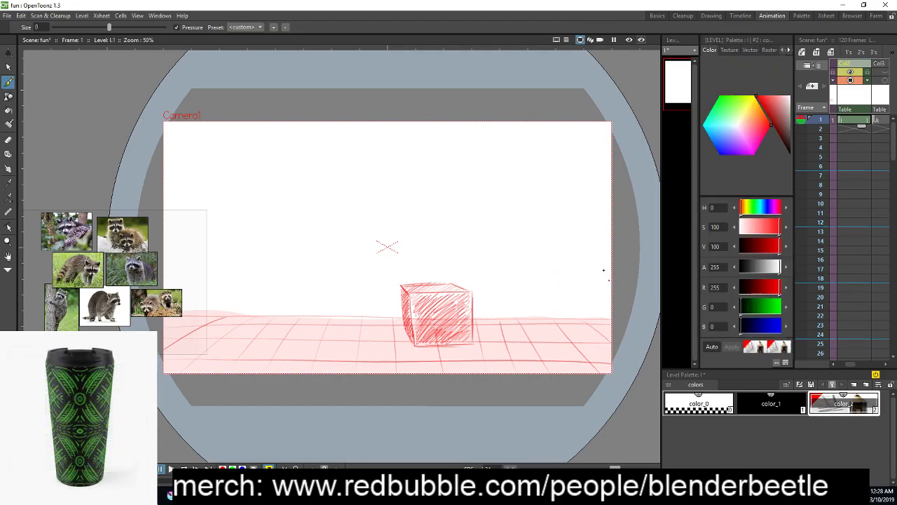
Change the pencil style's colour to blue with hue 244, and undo the test stroke
left_click(717, 128)
key("ctrl+z")
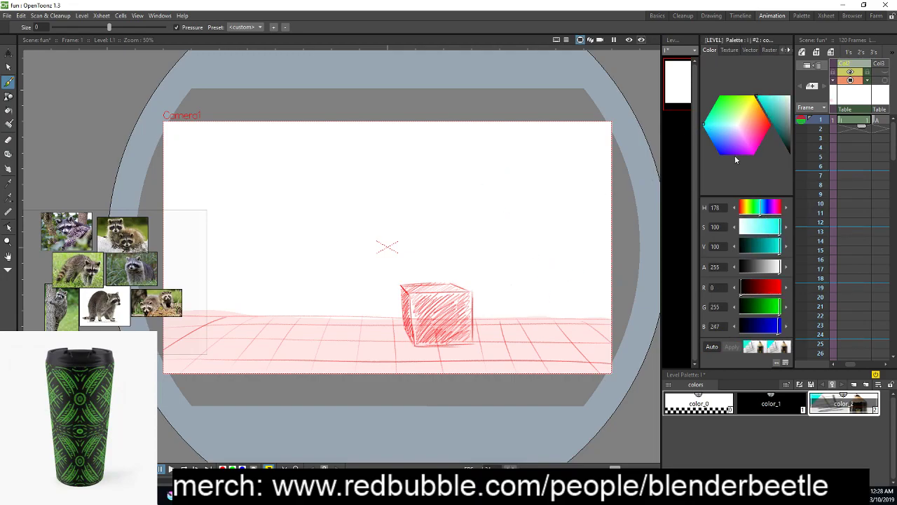
left_click_drag(719, 132, 714, 164)
left_click_drag(531, 212, 544, 297)
key("ctrl+z")
Sketch the raccoon's round head, arched back and front leg in blue pencil on top of the box
key("plus")
key("space")
mouse_move(503, 317)
left_mouse_down()
mouse_move(573, 304)
mouse_move(637, 307)
left_mouse_up()
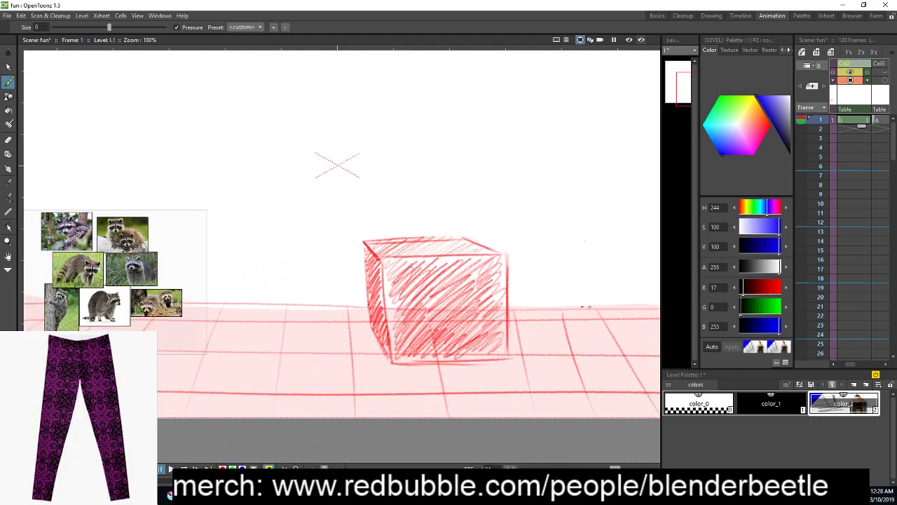
key("space")
left_click_drag(561, 262, 560, 301)
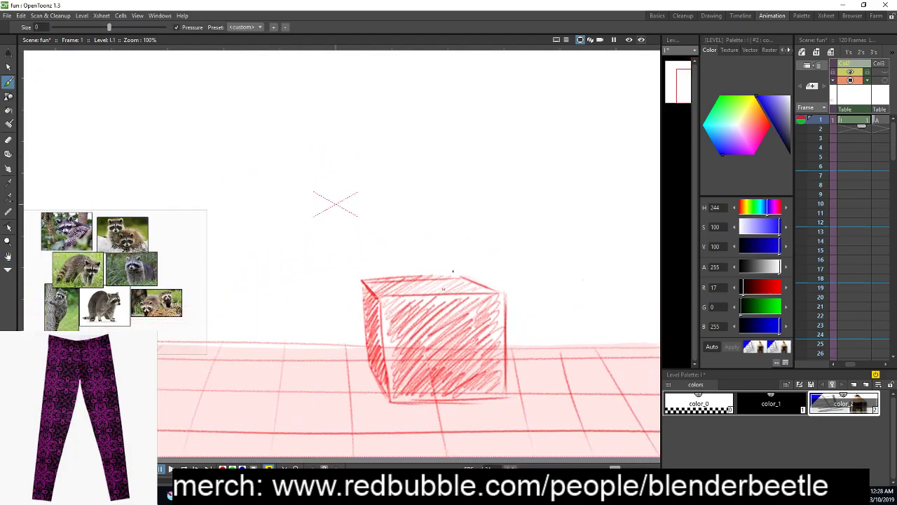
left_click_drag(535, 270, 544, 295)
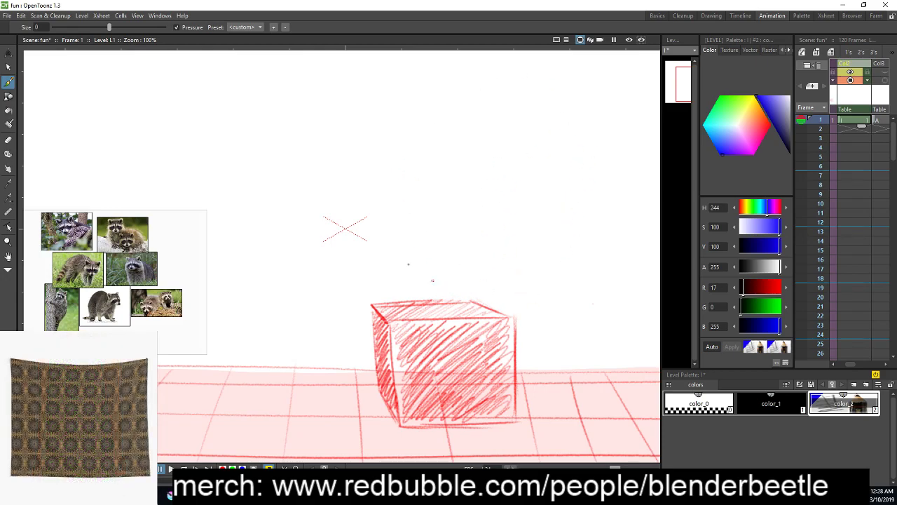
scroll(458, 248, "up", 1)
scroll(473, 286, "up", 1)
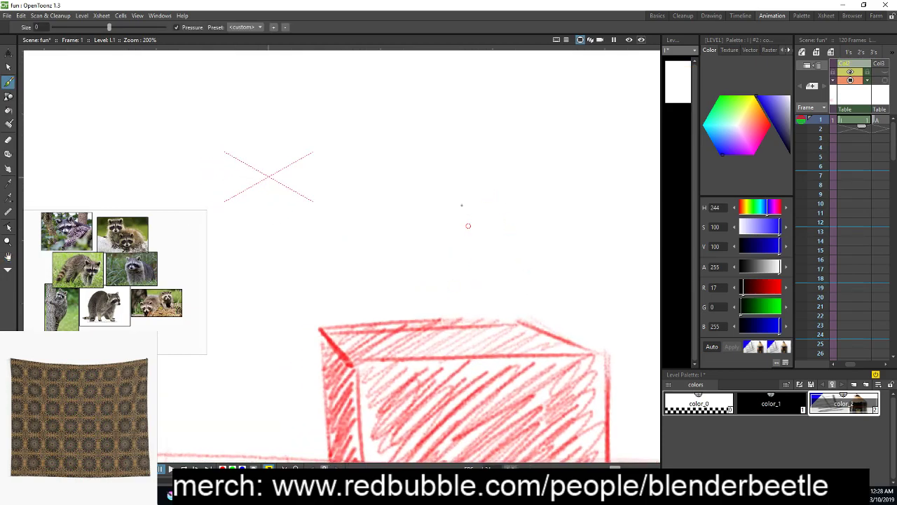
mouse_move(427, 273)
left_mouse_down()
mouse_move(515, 283)
mouse_move(515, 323)
left_mouse_up()
mouse_move(415, 291)
left_mouse_down()
mouse_move(474, 235)
mouse_move(401, 277)
mouse_move(444, 303)
left_mouse_up()
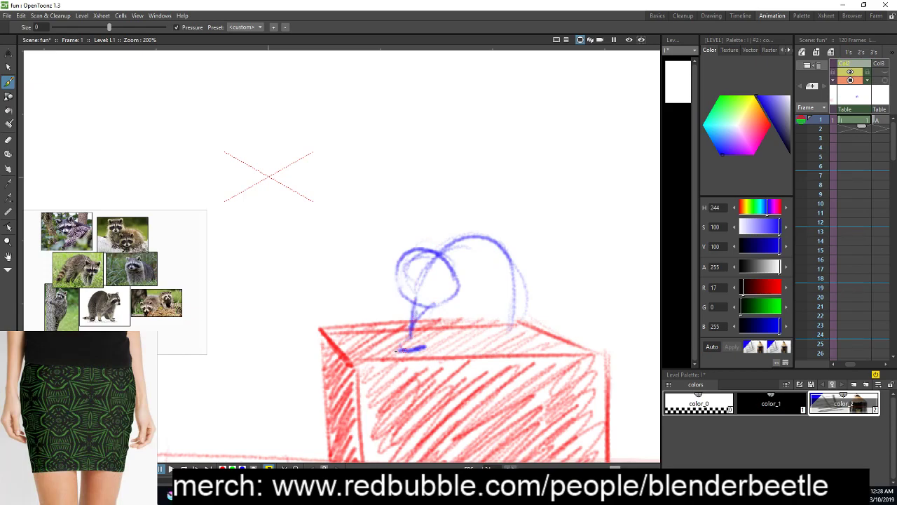
Sketch the raccoon's hind legs and paws on the box top, undoing the last three strokes
mouse_move(474, 320)
left_mouse_down()
mouse_move(484, 312)
mouse_move(506, 329)
mouse_move(513, 306)
mouse_move(561, 356)
left_mouse_up()
left_click_drag(519, 317, 476, 364)
left_click_drag(494, 361, 561, 361)
key("ctrl+z")
key("ctrl+z")
key("ctrl+z")
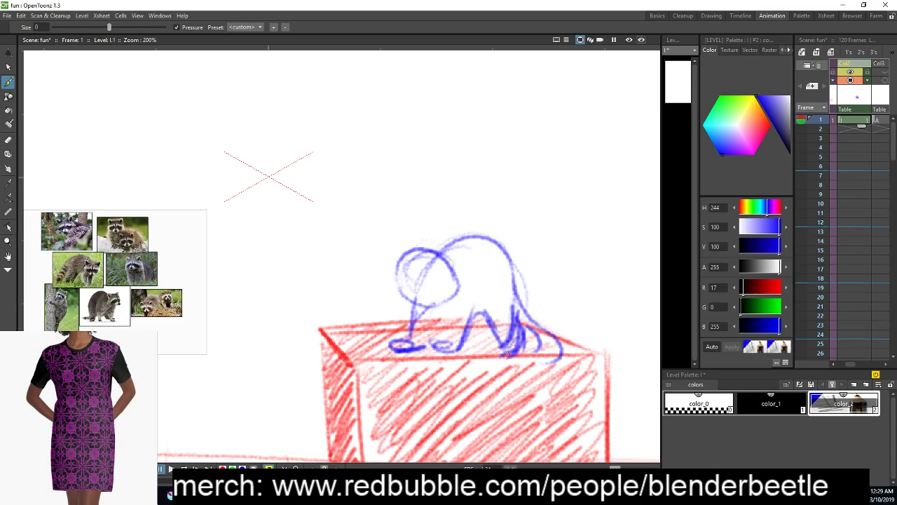
Draw the raccoon's rounded tail hanging over the box's front edge, with a band across it
mouse_move(515, 349)
left_mouse_down()
mouse_move(509, 400)
mouse_move(499, 381)
mouse_move(516, 356)
mouse_move(519, 406)
left_mouse_up()
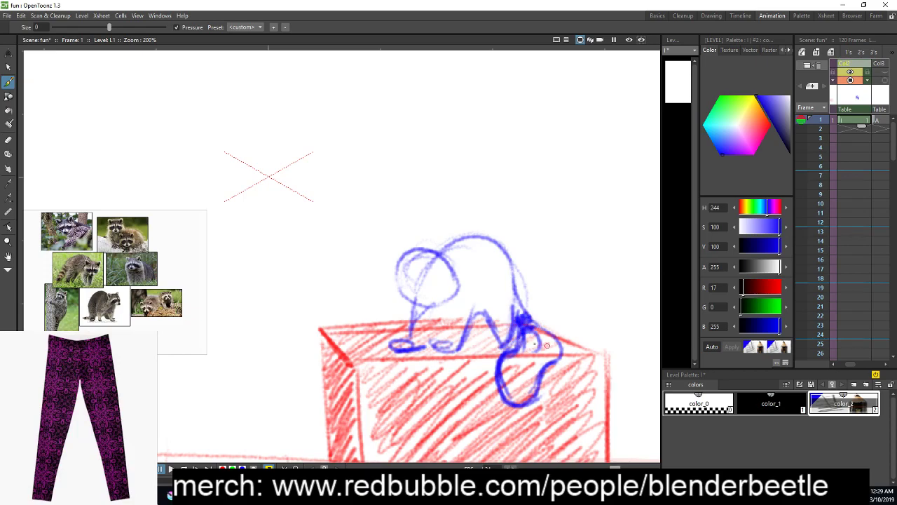
left_click_drag(516, 348, 560, 346)
mouse_move(503, 362)
left_mouse_down()
mouse_move(532, 365)
mouse_move(523, 364)
mouse_move(539, 351)
mouse_move(480, 322)
mouse_move(504, 344)
mouse_move(483, 353)
mouse_move(510, 317)
mouse_move(483, 327)
mouse_move(496, 341)
mouse_move(485, 343)
mouse_move(476, 316)
mouse_move(485, 346)
left_mouse_up()
Strengthen the raccoon's hind legs and redraw its back with a heavier, lower curve running into the rump
left_click_drag(517, 303, 505, 349)
mouse_move(514, 281)
left_mouse_down()
mouse_move(458, 251)
mouse_move(445, 260)
mouse_move(511, 270)
left_mouse_up()
mouse_move(462, 247)
left_mouse_down()
mouse_move(524, 281)
mouse_move(523, 344)
left_mouse_up()
left_click_drag(524, 282, 518, 331)
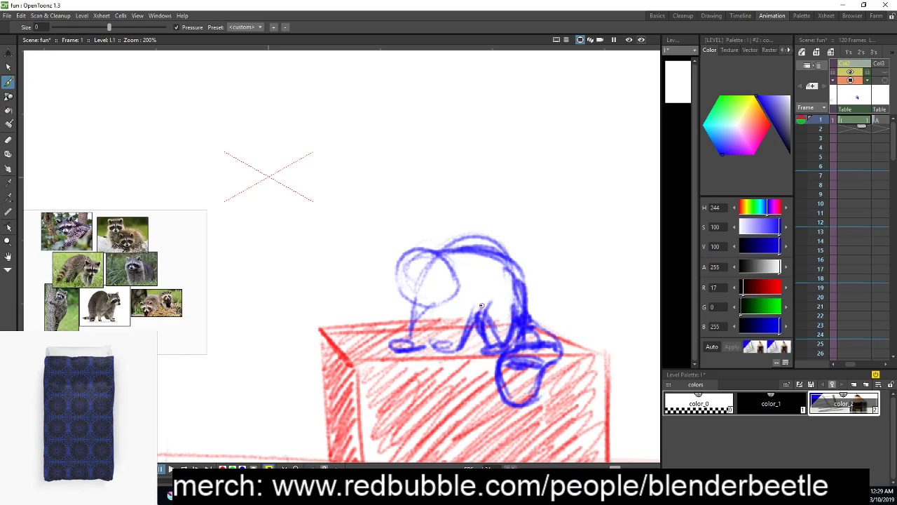
Darken the raccoon's round head and reinforce its front paws, hind legs and rump in blue
mouse_move(459, 254)
left_mouse_down()
mouse_move(413, 309)
mouse_move(396, 282)
mouse_move(463, 273)
left_mouse_up()
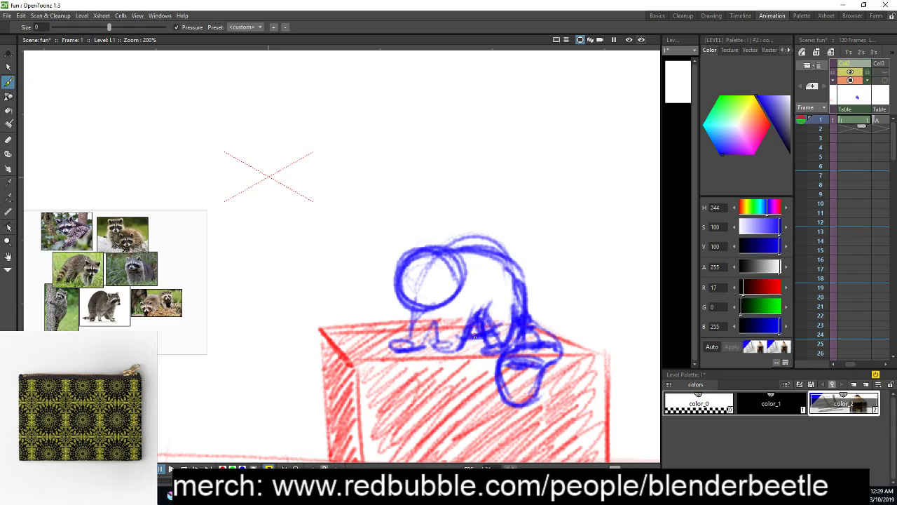
left_click_drag(503, 321, 509, 353)
mouse_move(519, 283)
left_mouse_down()
mouse_move(523, 318)
mouse_move(558, 341)
mouse_move(578, 340)
left_mouse_up()
key("space")
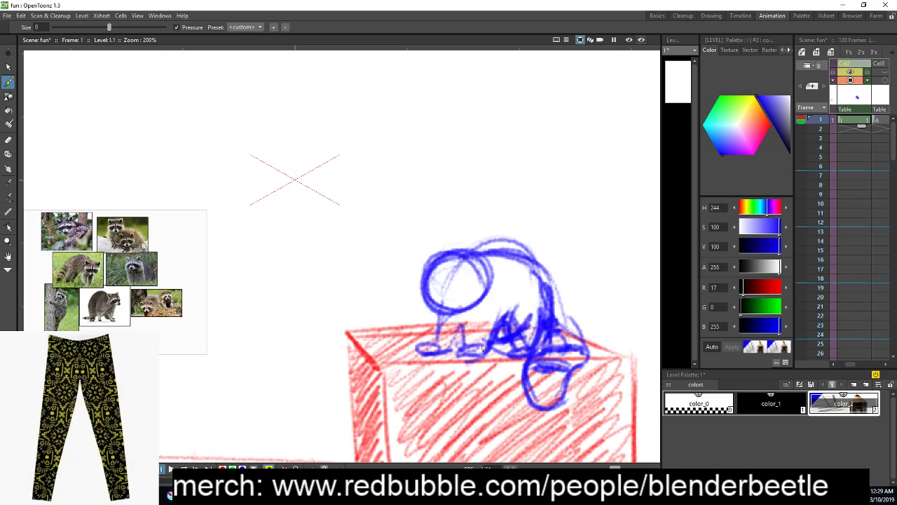
Add ears, cheek tufts and crossing face guidelines to the raccoon's head on frame 1
left_click_drag(413, 282, 429, 303)
mouse_move(430, 256)
left_mouse_down()
mouse_move(421, 272)
mouse_move(431, 255)
mouse_move(450, 284)
mouse_move(484, 275)
left_mouse_up()
mouse_move(633, 361)
left_mouse_down()
mouse_move(573, 361)
mouse_move(559, 371)
mouse_move(563, 353)
mouse_move(565, 371)
left_mouse_up()
key("space")
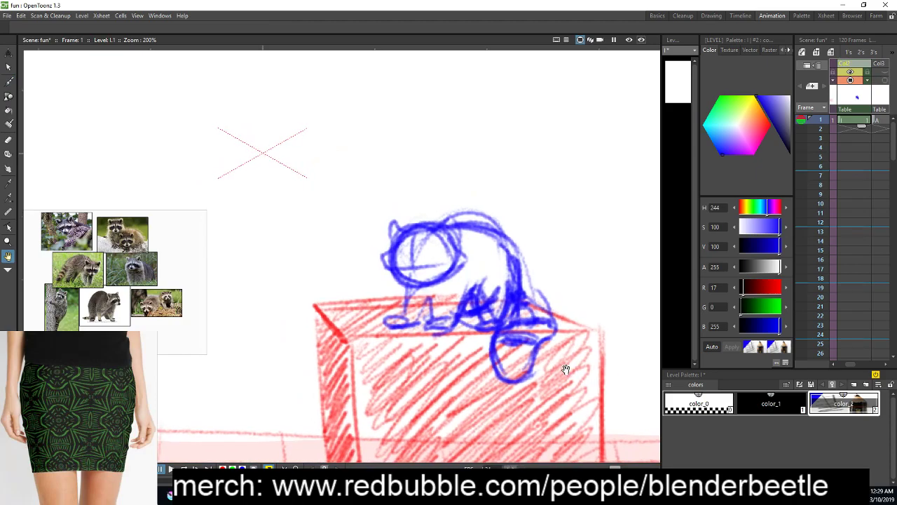
Turn on onion skin for the previous and next frames from empty frame 2, and flip between frames 1 and 2
left_click(843, 129)
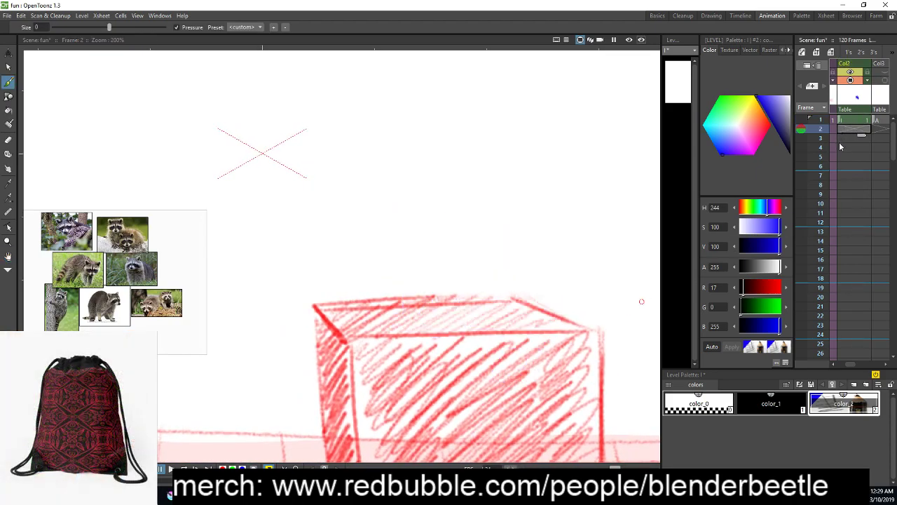
left_click(801, 120)
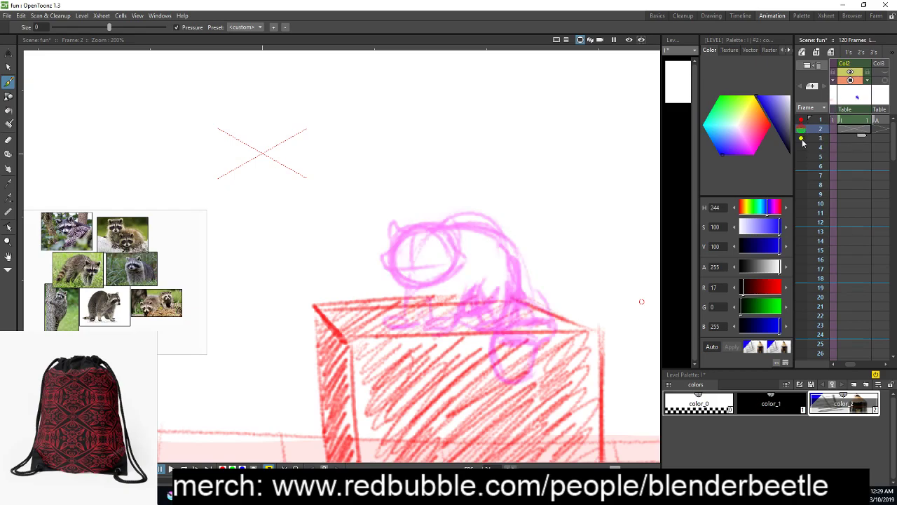
left_click(853, 121)
key("period")
key("comma")
key("period")
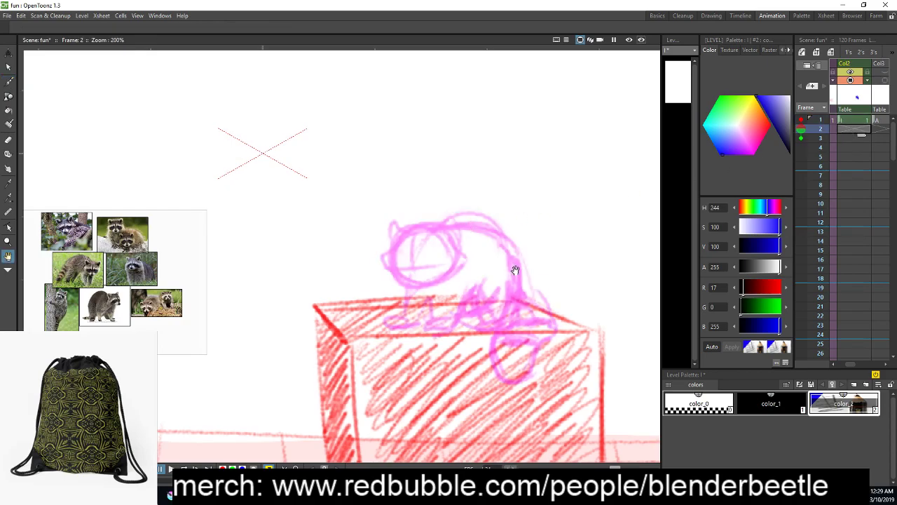
Sketch the raccoon's front legs and a smaller, lowered round head on frame 2, undoing one stray stroke
left_click_drag(516, 265, 511, 262)
left_click(491, 269)
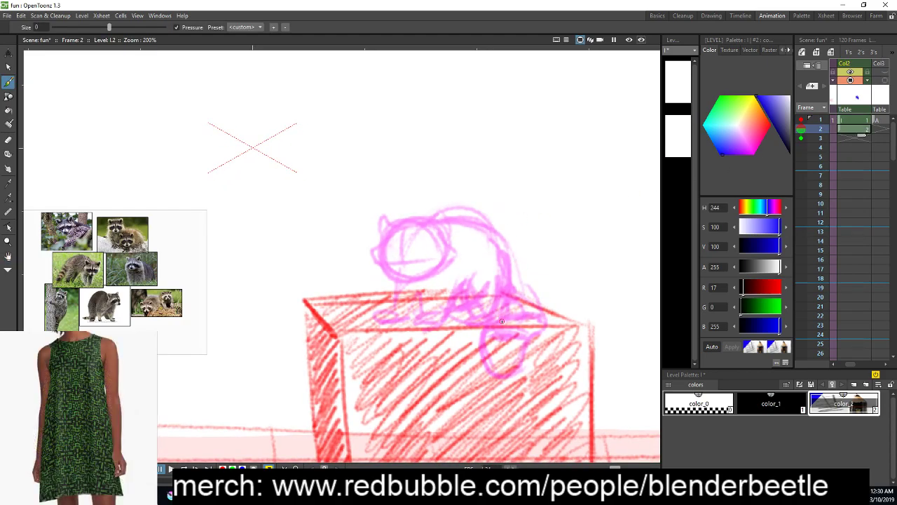
left_click_drag(503, 321, 513, 322)
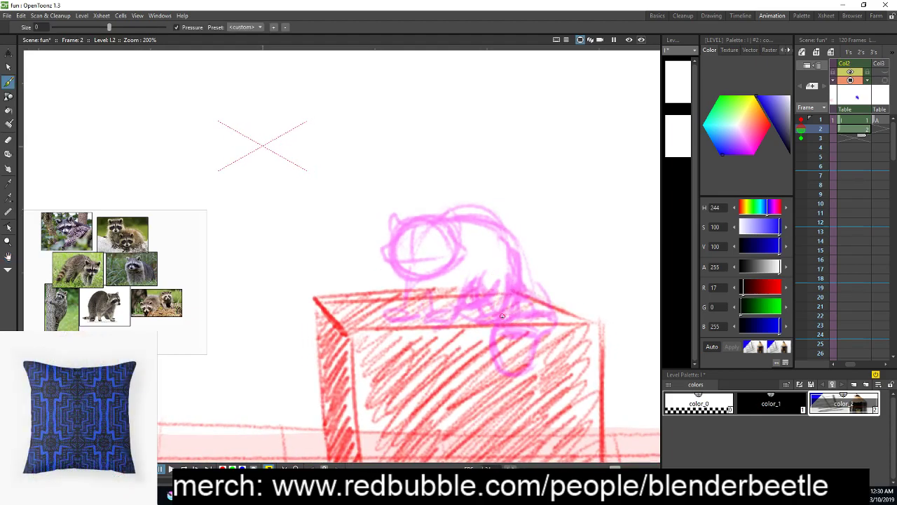
mouse_move(438, 272)
left_mouse_down()
mouse_move(436, 320)
mouse_move(460, 266)
mouse_move(487, 278)
mouse_move(492, 299)
left_mouse_up()
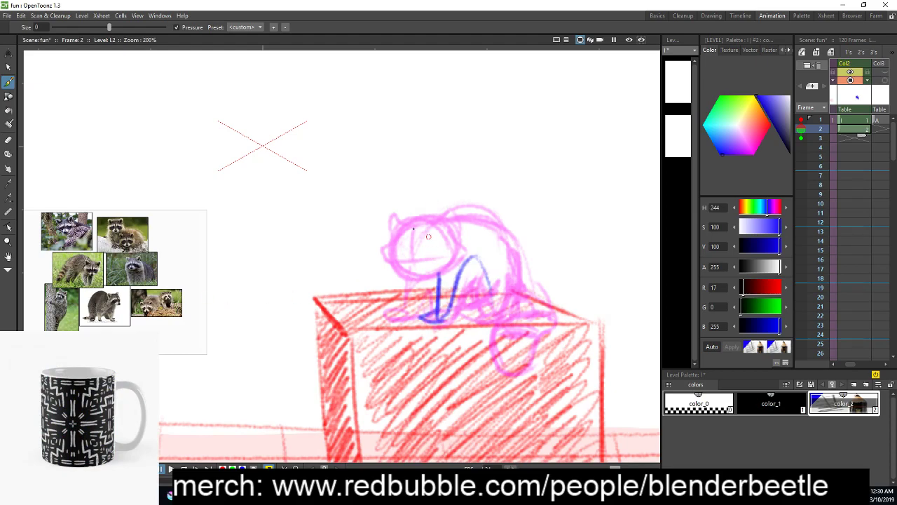
mouse_move(378, 264)
left_mouse_down()
mouse_move(427, 238)
mouse_move(431, 269)
mouse_move(382, 269)
mouse_move(385, 234)
mouse_move(424, 232)
mouse_move(389, 284)
left_mouse_up()
key("ctrl+z")
mouse_move(414, 240)
left_mouse_down()
mouse_move(435, 280)
mouse_move(389, 266)
mouse_move(410, 307)
mouse_move(403, 320)
mouse_move(429, 286)
mouse_move(415, 308)
left_mouse_up()
key("space")
left_click_drag(505, 290, 502, 293)
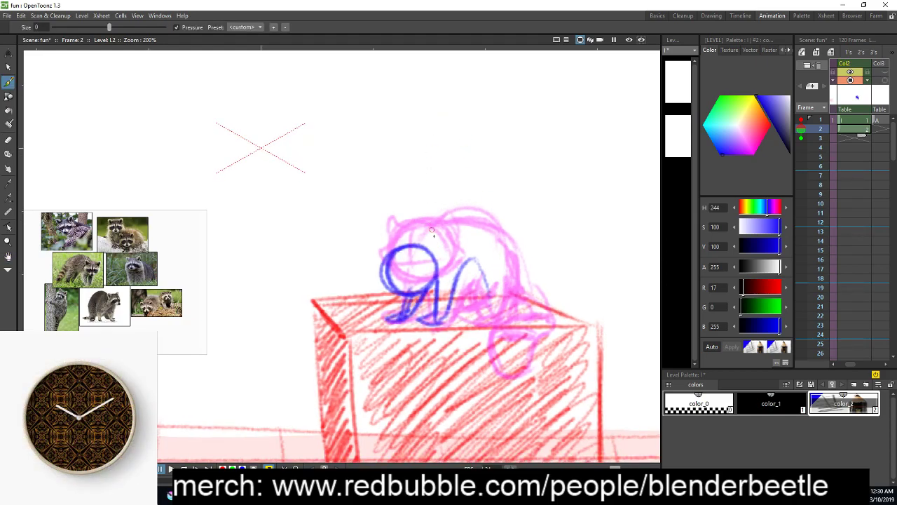
Draw a high arched back and both hind legs for the frame 2 raccoon, roughening the fur along the shoulder
mouse_move(431, 228)
left_mouse_down()
mouse_move(438, 200)
mouse_move(479, 197)
mouse_move(505, 270)
mouse_move(499, 309)
left_mouse_up()
left_click_drag(479, 258, 496, 326)
mouse_move(458, 283)
left_mouse_down()
mouse_move(468, 262)
mouse_move(472, 307)
left_mouse_up()
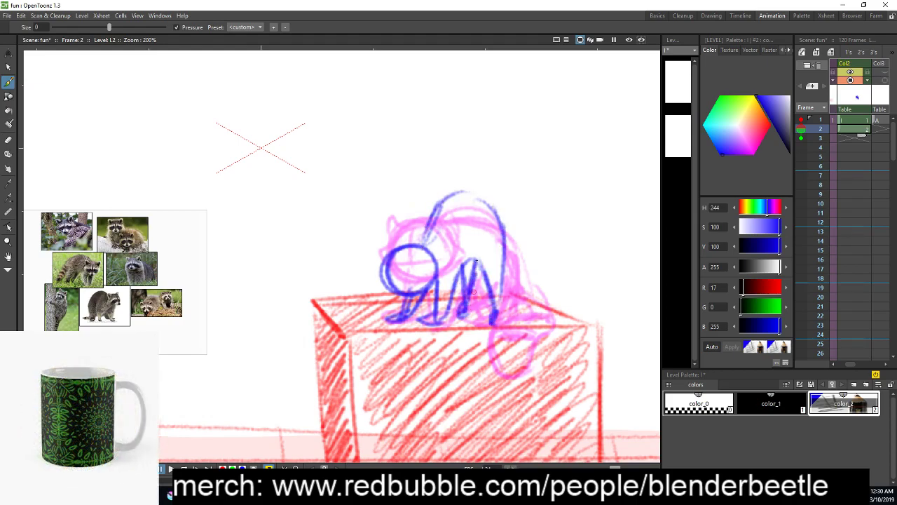
mouse_move(429, 233)
left_mouse_down()
mouse_move(434, 202)
mouse_move(476, 191)
left_mouse_up()
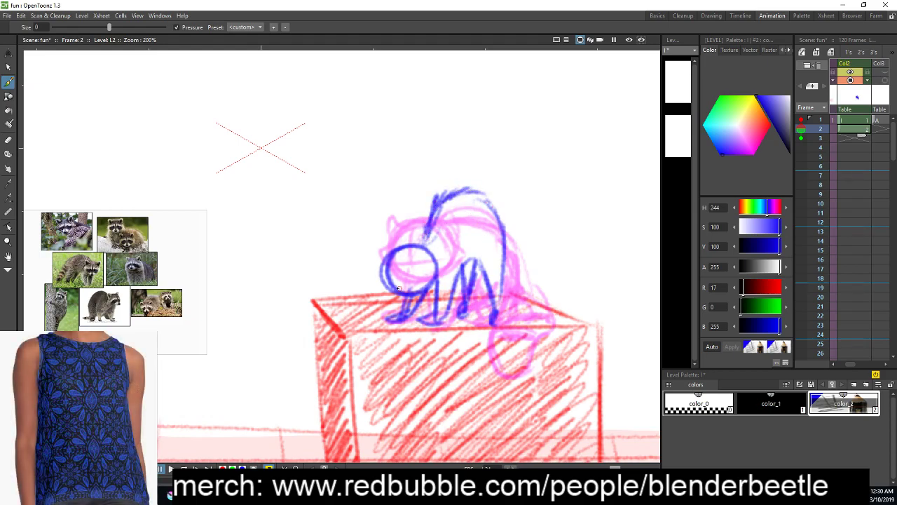
Add a pointed snout and two ears to the frame 2 raccoon's lowered head
mouse_move(371, 281)
left_mouse_down()
mouse_move(392, 278)
mouse_move(372, 282)
mouse_move(395, 293)
mouse_move(433, 278)
left_mouse_up()
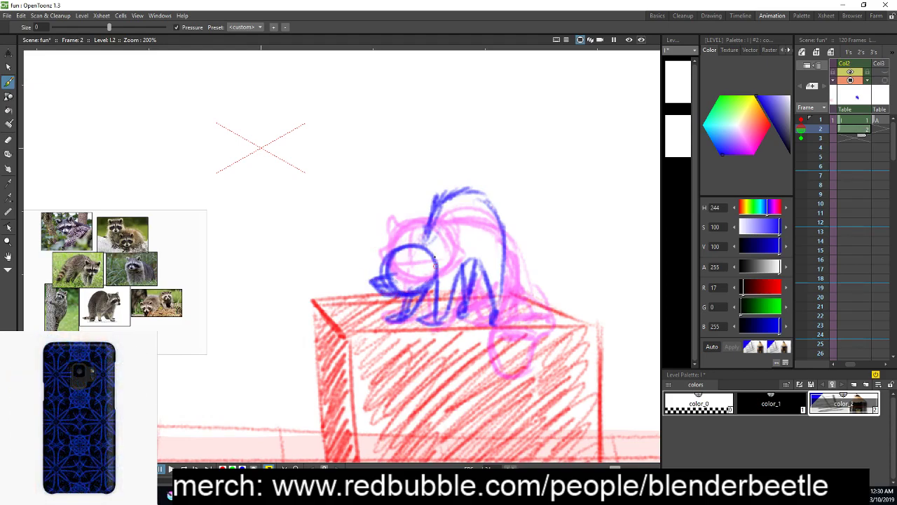
left_click_drag(435, 239, 440, 270)
mouse_move(382, 269)
left_mouse_down()
mouse_move(380, 244)
mouse_move(393, 253)
left_mouse_up()
key("space")
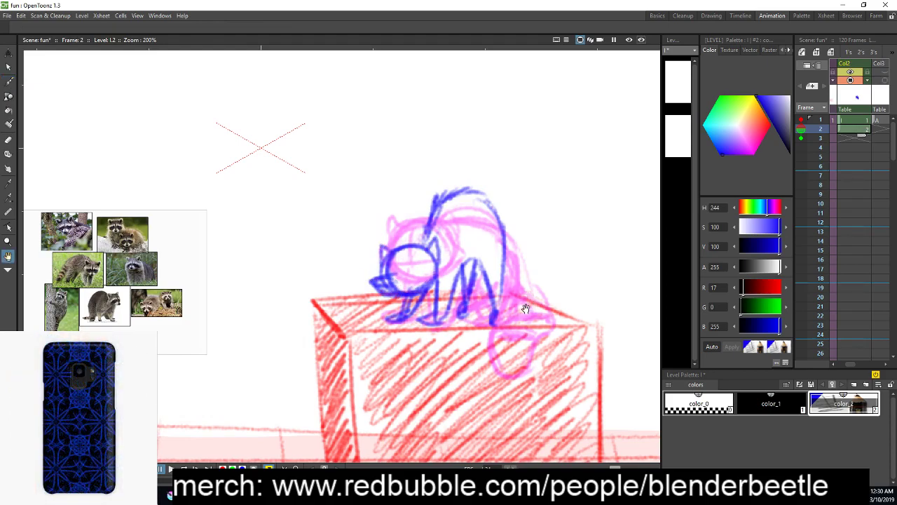
left_click_drag(526, 311, 509, 306)
mouse_move(372, 263)
left_mouse_down()
mouse_move(403, 271)
mouse_move(384, 268)
left_mouse_up()
key("space")
Draw a long tapering tail sloping from the frame 2 raccoon's rump down to the box's far corner
left_click_drag(534, 270, 530, 253)
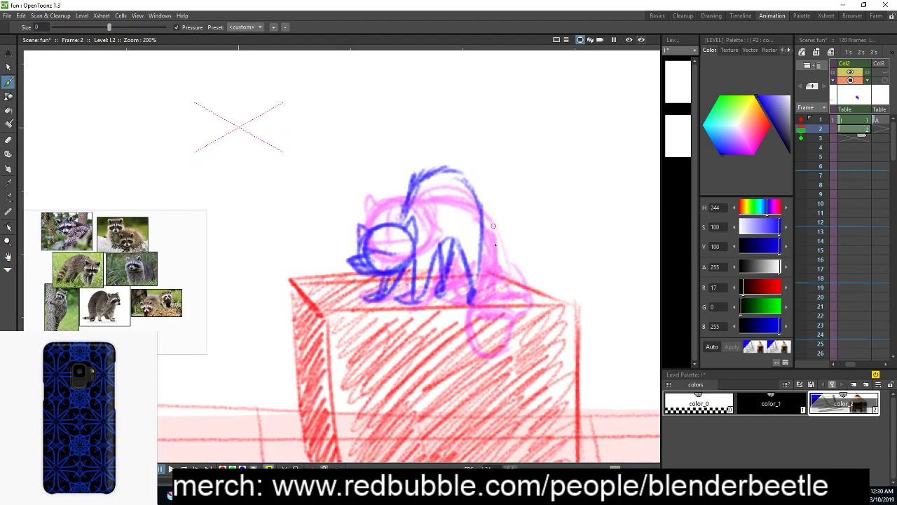
left_click_drag(480, 206, 547, 279)
left_click_drag(517, 250, 574, 284)
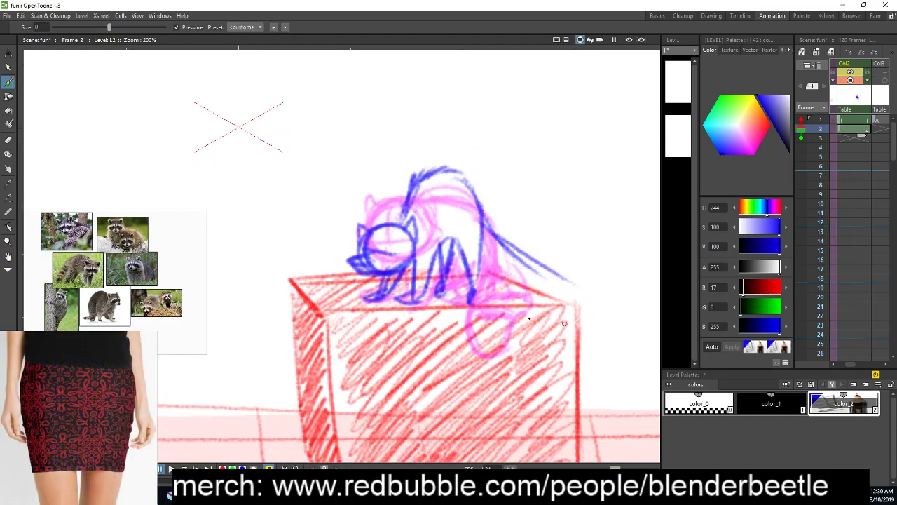
mouse_move(483, 267)
left_mouse_down()
mouse_move(579, 279)
mouse_move(567, 295)
mouse_move(573, 264)
left_mouse_up()
key("space")
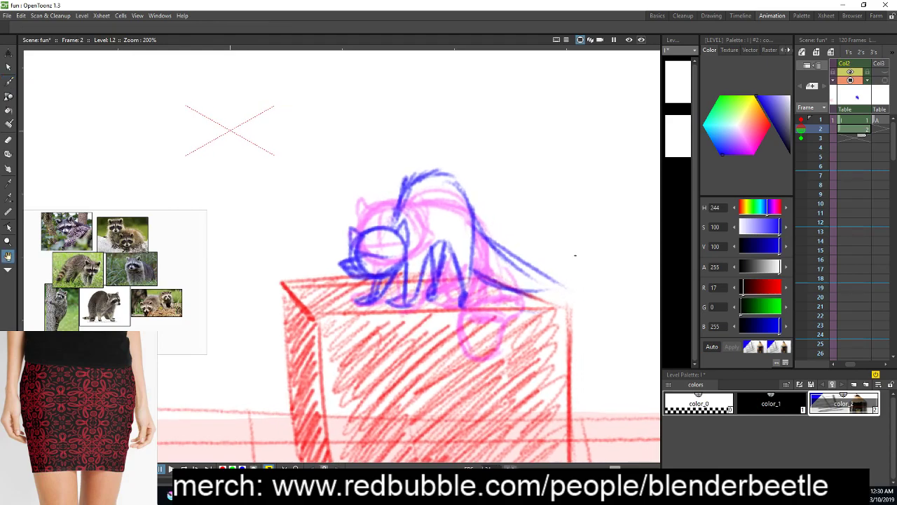
mouse_move(532, 293)
left_mouse_down()
mouse_move(558, 284)
mouse_move(537, 286)
left_mouse_up()
key("space")
left_click_drag(415, 293, 440, 241)
Erase the frame 2 raccoon's head, snout and ears, keeping the legs and back
right_click(446, 264)
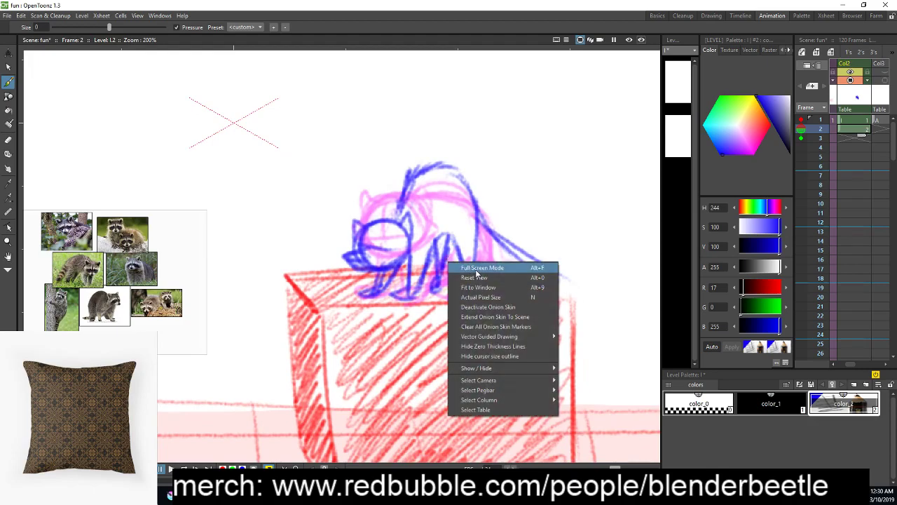
left_click(456, 232)
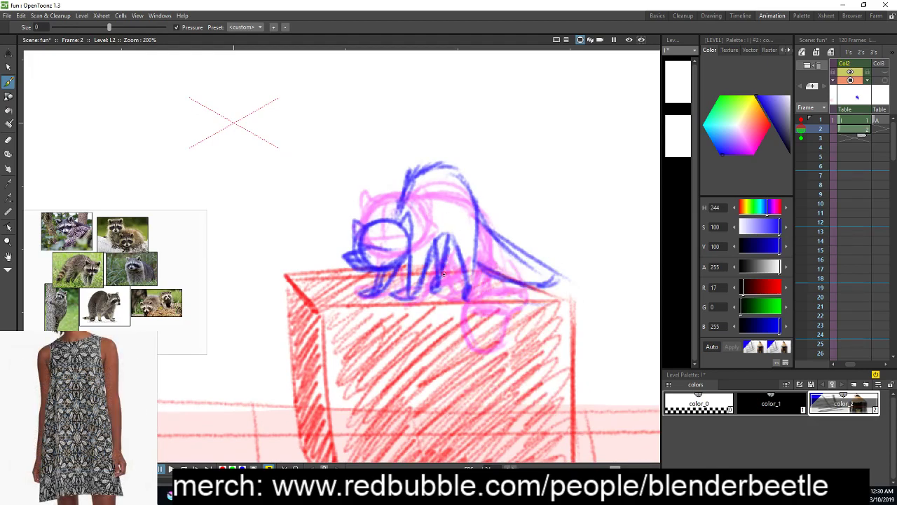
key("e")
mouse_move(373, 211)
left_mouse_down()
mouse_move(354, 221)
mouse_move(349, 263)
mouse_move(397, 223)
mouse_move(387, 270)
left_mouse_up()
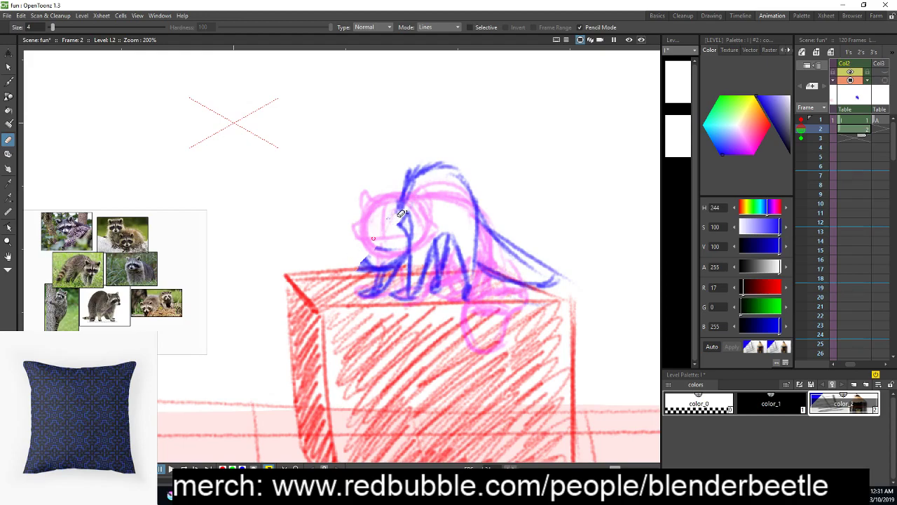
mouse_move(401, 248)
left_mouse_down()
mouse_move(427, 224)
mouse_move(397, 231)
mouse_move(375, 221)
mouse_move(406, 209)
mouse_move(423, 224)
left_mouse_up()
key("b")
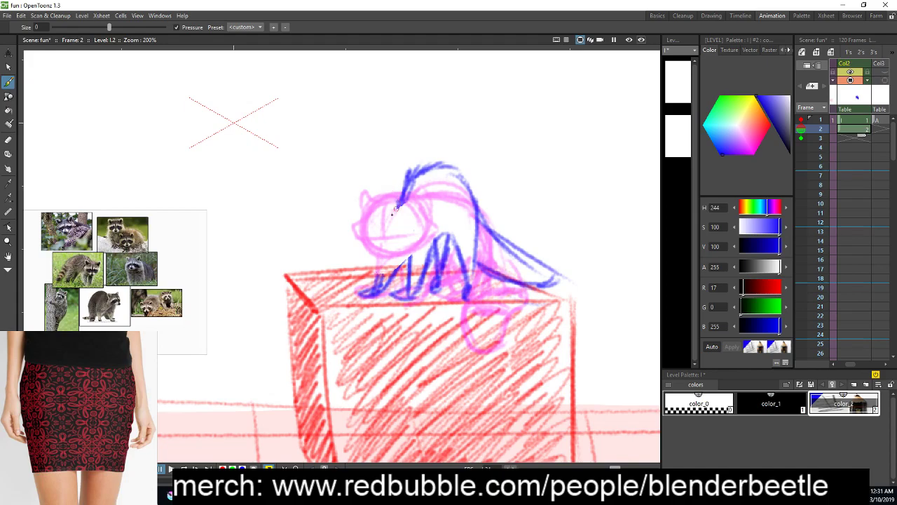
Redraw the frame 2 raccoon's head as a downturned circle with ears and a face curve, undoing the unwanted strokes
left_click_drag(398, 199, 396, 213)
key("space")
left_click_drag(419, 247, 427, 251)
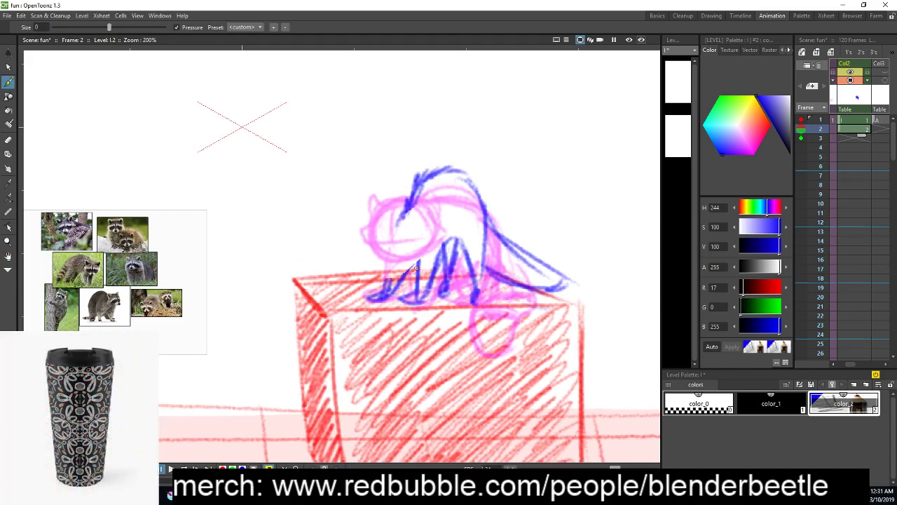
mouse_move(383, 234)
left_mouse_down()
mouse_move(403, 273)
mouse_move(420, 228)
mouse_move(394, 272)
left_mouse_up()
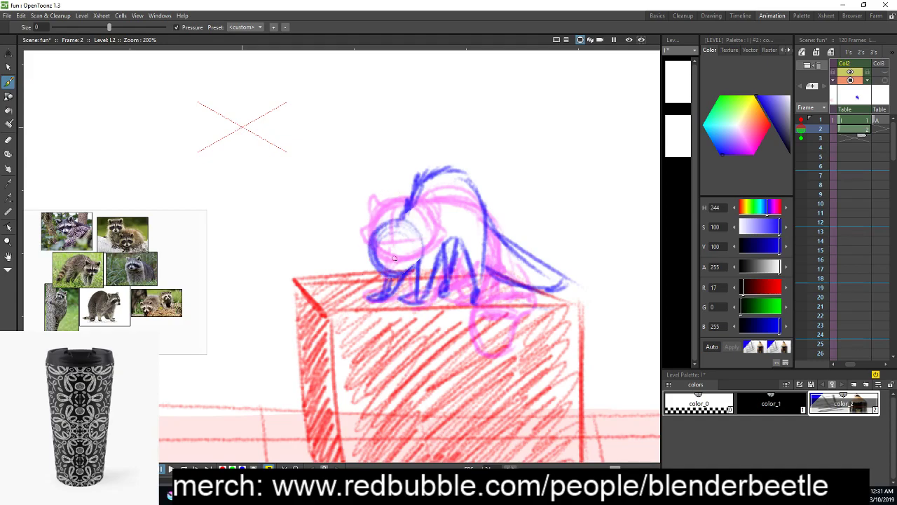
mouse_move(405, 211)
left_mouse_down()
mouse_move(366, 250)
mouse_move(405, 232)
left_mouse_up()
key("ctrl+z")
key("ctrl+z")
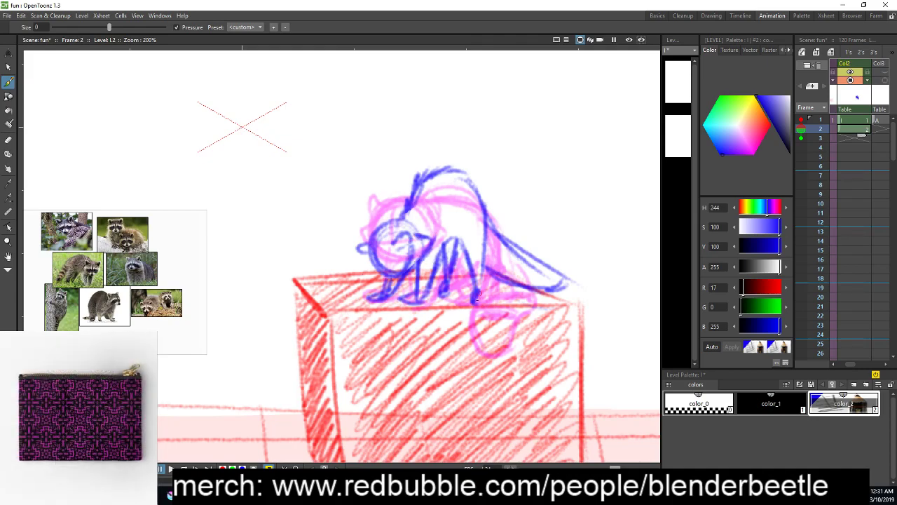
Reinforce the hind and front legs of the frame 2 raccoon with further blue strokes
left_click_drag(438, 272, 467, 242)
key("space")
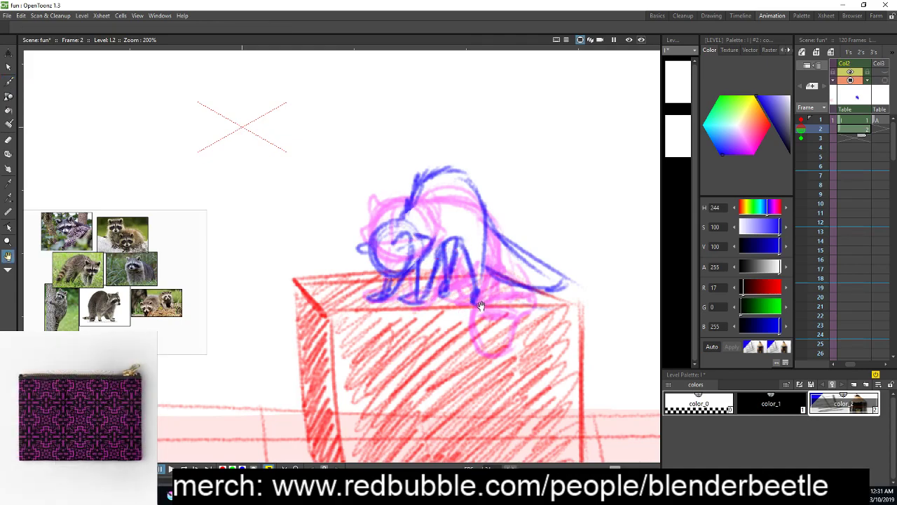
left_click_drag(486, 301, 469, 304)
key("space")
left_click_drag(483, 268, 493, 258)
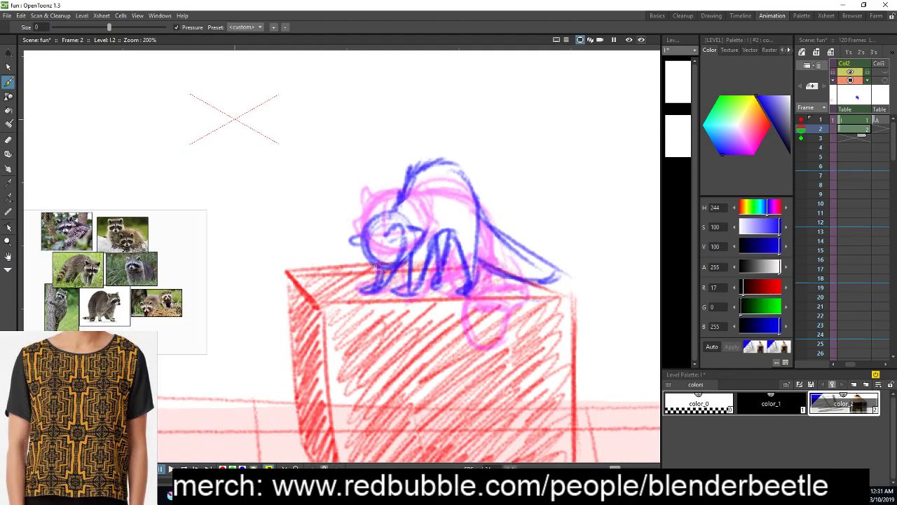
key("space")
left_click_drag(421, 258, 386, 288)
key("space")
left_click_drag(483, 311, 474, 331)
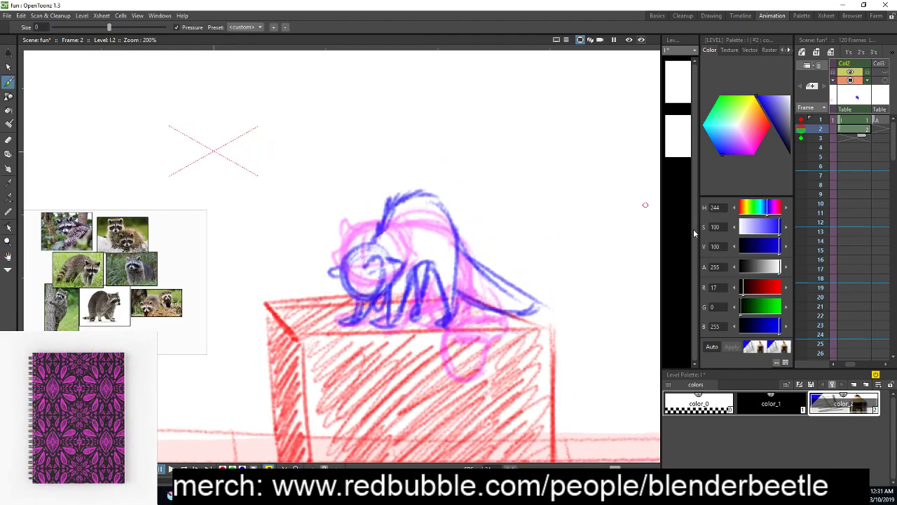
Flip repeatedly between frames 1 and 2 to compare the raccoon's size and pose
left_click(851, 122)
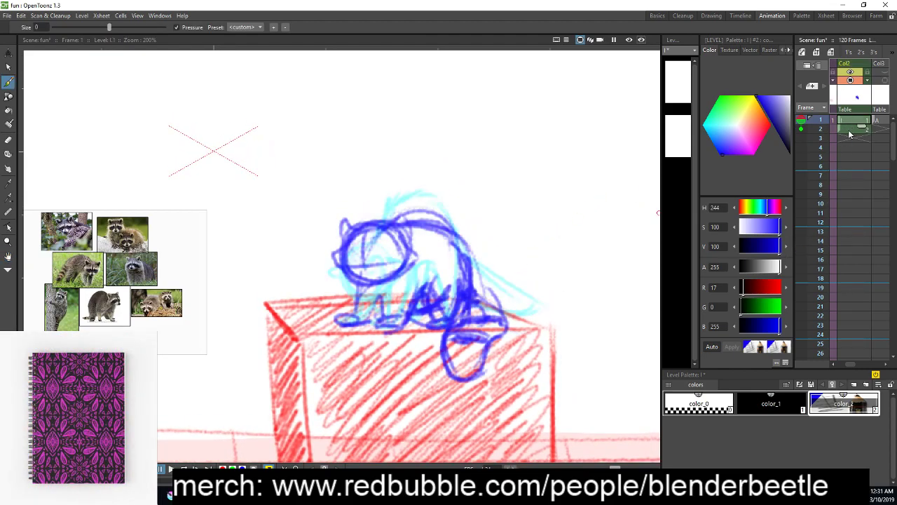
left_click(850, 132)
left_click(849, 120)
left_click(849, 131)
left_click(849, 121)
left_click(849, 131)
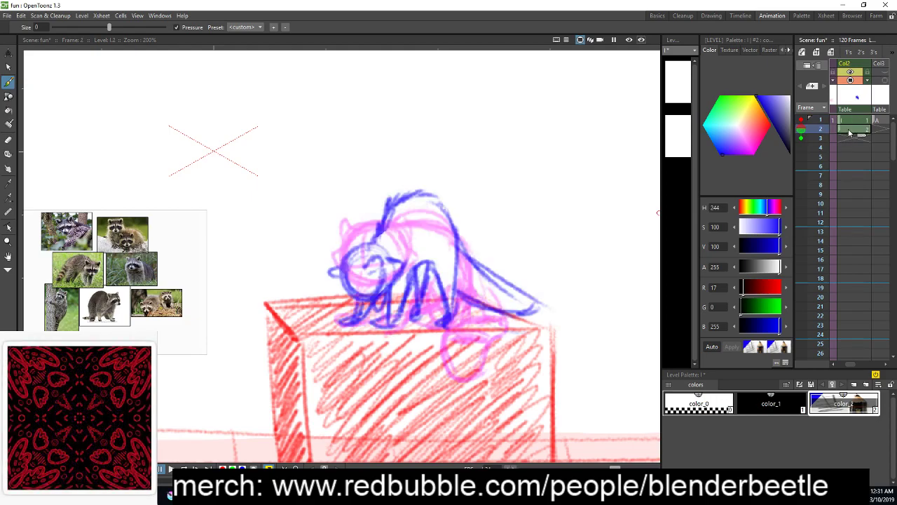
left_click(849, 120)
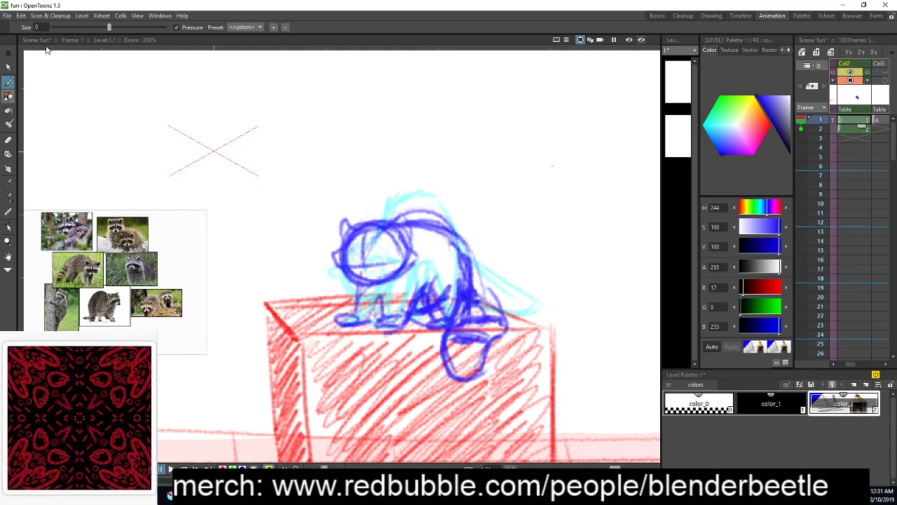
left_click(864, 131)
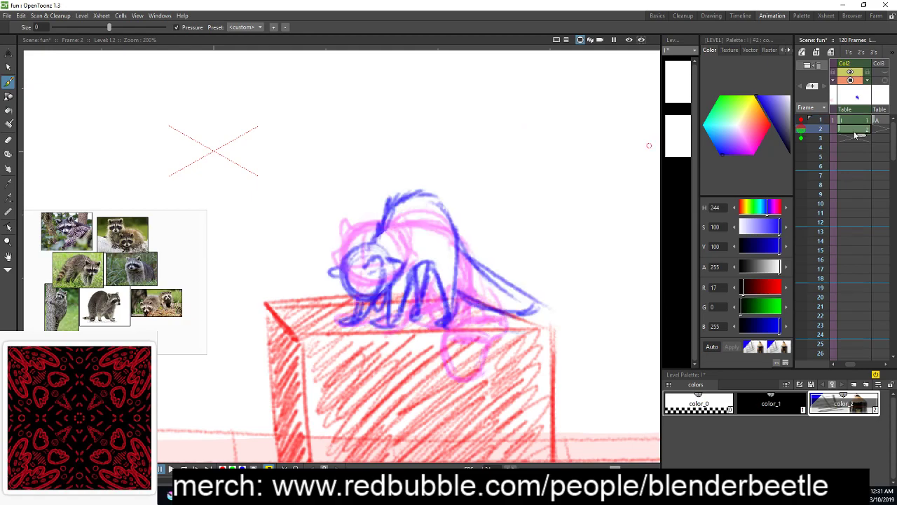
Enlarge the whole frame 2 raccoon to 123.3%, reposition it with its feet on the box top, and compare with frame 1
left_click(8, 66)
mouse_move(439, 166)
left_mouse_down()
mouse_move(374, 166)
mouse_move(293, 302)
mouse_move(484, 381)
mouse_move(584, 401)
left_mouse_up()
left_click_drag(302, 146, 370, 197)
mouse_move(459, 261)
left_mouse_down()
mouse_move(573, 344)
mouse_move(628, 409)
mouse_move(611, 399)
left_mouse_up()
left_click_drag(494, 317, 480, 273)
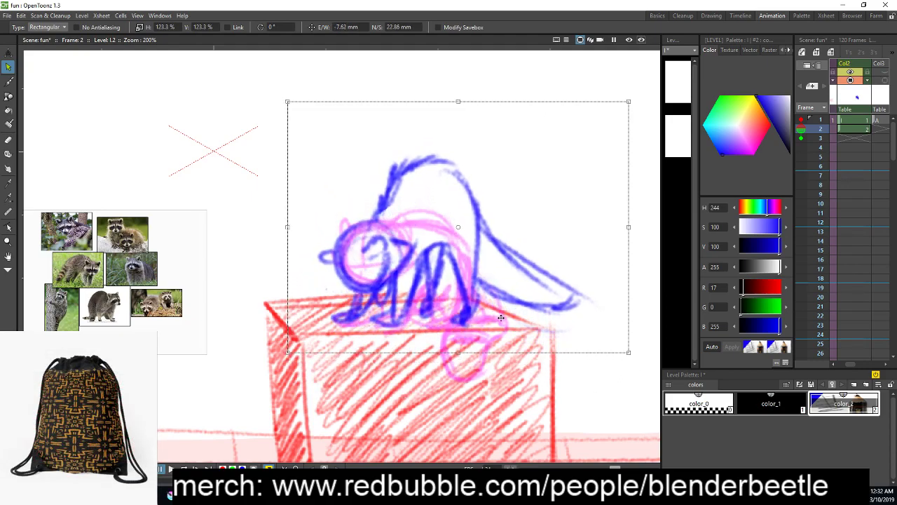
left_click(852, 121)
left_click(851, 130)
Draw dark bands, a filled tip and a rough furry upper edge on the frame 2 raccoon's tail, and check against frame 1
key("b")
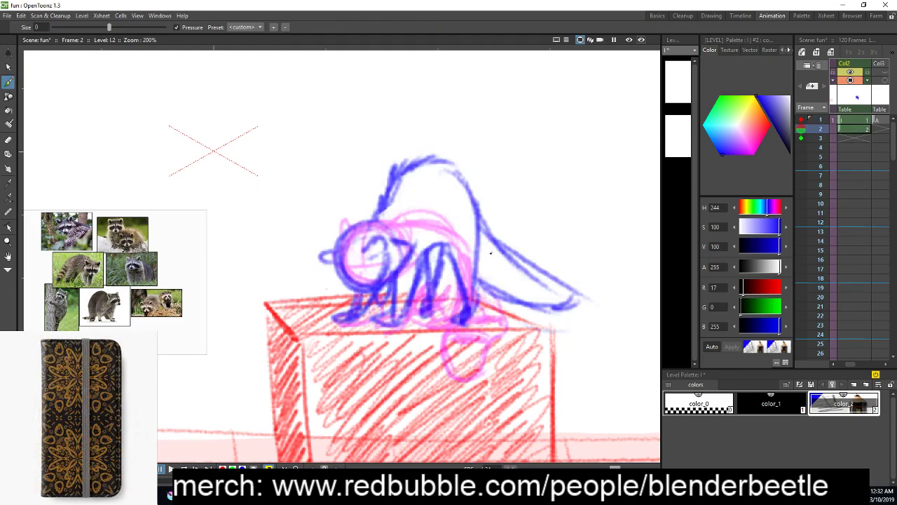
left_click_drag(505, 244, 485, 279)
mouse_move(507, 251)
left_mouse_down()
mouse_move(490, 283)
mouse_move(519, 268)
mouse_move(503, 294)
mouse_move(506, 294)
left_mouse_up()
mouse_move(525, 264)
left_mouse_down()
mouse_move(509, 293)
mouse_move(533, 300)
mouse_move(531, 308)
mouse_move(531, 300)
mouse_move(564, 305)
mouse_move(569, 327)
left_mouse_up()
left_click_drag(480, 224, 513, 262)
left_click_drag(482, 236, 569, 287)
key("space")
left_click_drag(589, 332, 599, 336)
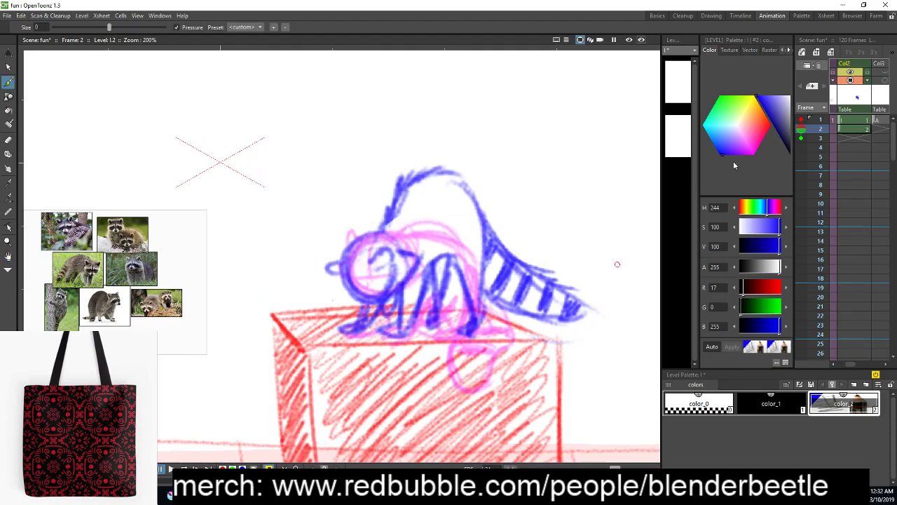
left_click(846, 120)
left_click(856, 129)
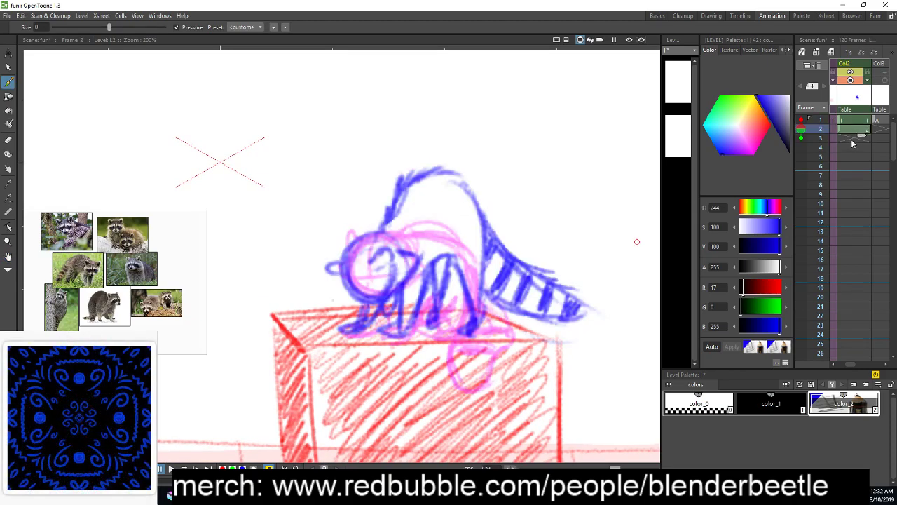
Flip through frames 1 to 3 to compare the first two raccoon poses
left_click(850, 138)
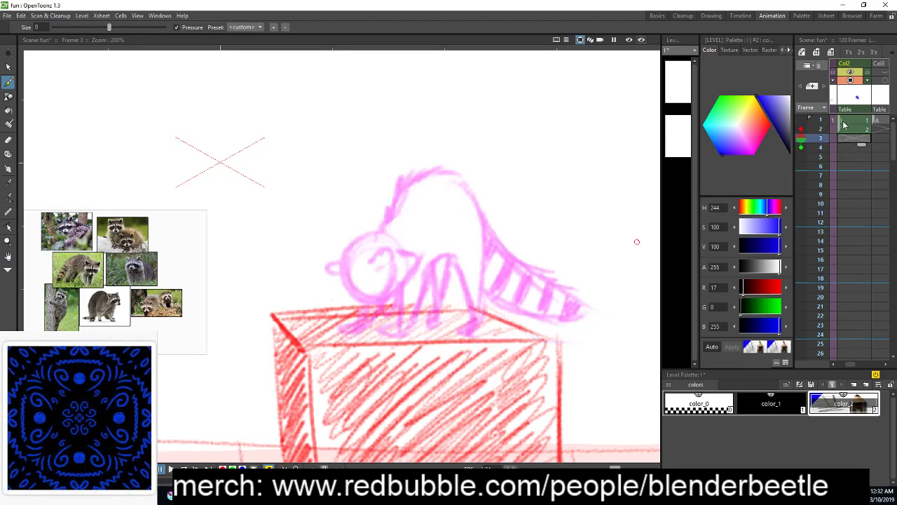
left_click(851, 131)
left_click(847, 121)
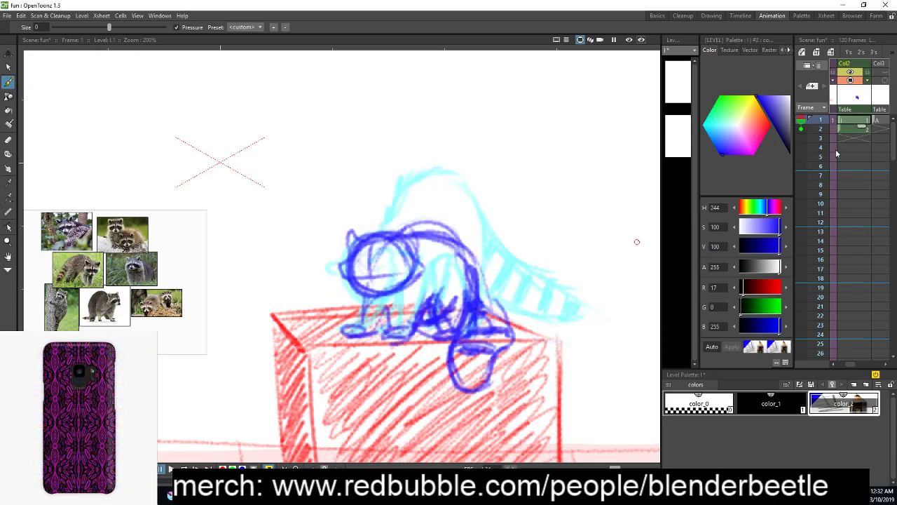
left_click(849, 139)
left_click(850, 121)
On frame 3, sketch the sitting raccoon's curved back, rump, haunch and hind foot in blue over the onion skin
left_click(850, 138)
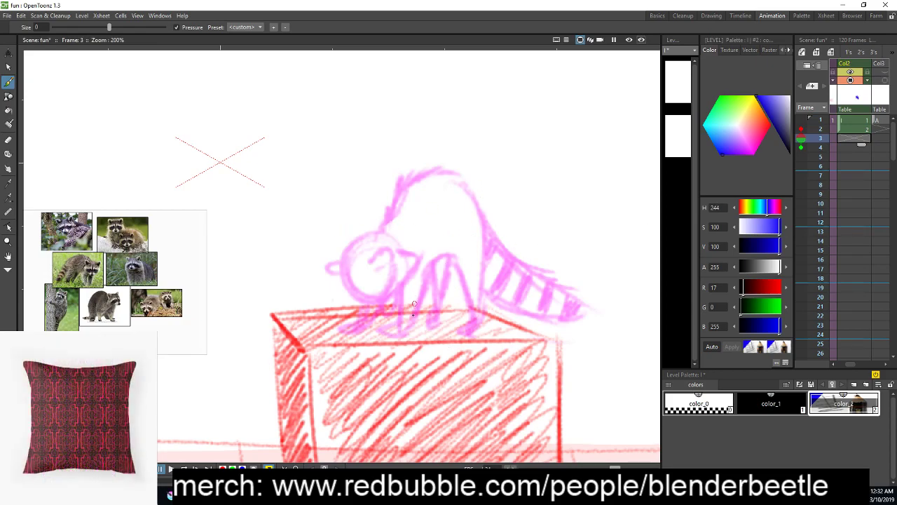
mouse_move(467, 248)
left_mouse_down()
mouse_move(452, 298)
mouse_move(464, 315)
mouse_move(452, 329)
mouse_move(475, 326)
left_mouse_up()
left_click_drag(408, 319, 457, 315)
mouse_move(412, 220)
left_mouse_down()
mouse_move(482, 255)
mouse_move(482, 291)
mouse_move(457, 311)
left_mouse_up()
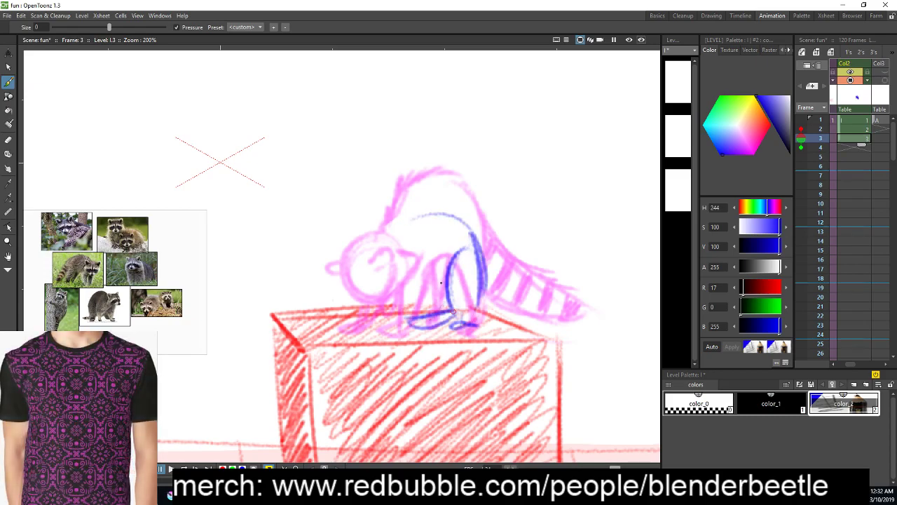
mouse_move(404, 333)
left_mouse_down()
mouse_move(424, 279)
mouse_move(417, 316)
left_mouse_up()
Sketch the frame 3 raccoon's two front legs and a round head above them
mouse_move(402, 273)
left_mouse_down()
mouse_move(398, 323)
mouse_move(403, 312)
left_mouse_up()
mouse_move(378, 213)
left_mouse_down()
mouse_move(361, 265)
mouse_move(403, 237)
mouse_move(365, 321)
mouse_move(341, 335)
left_mouse_up()
mouse_move(381, 279)
left_mouse_down()
mouse_move(373, 326)
mouse_move(385, 286)
left_mouse_up()
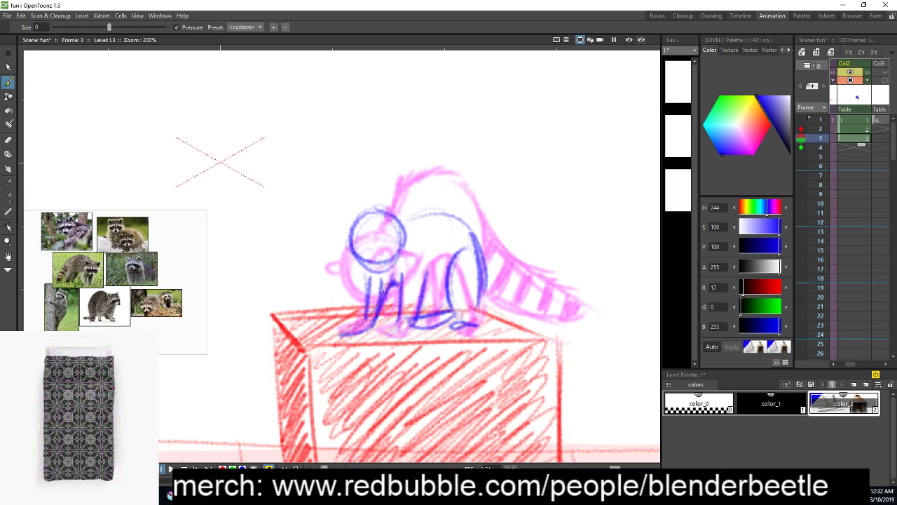
Join the frame 3 raccoon's back to its head and draw the dark-banded tail curled around its feet
left_click_drag(403, 218, 457, 218)
mouse_move(489, 271)
left_mouse_down()
mouse_move(496, 308)
mouse_move(480, 335)
mouse_move(441, 337)
mouse_move(416, 329)
mouse_move(470, 339)
left_mouse_up()
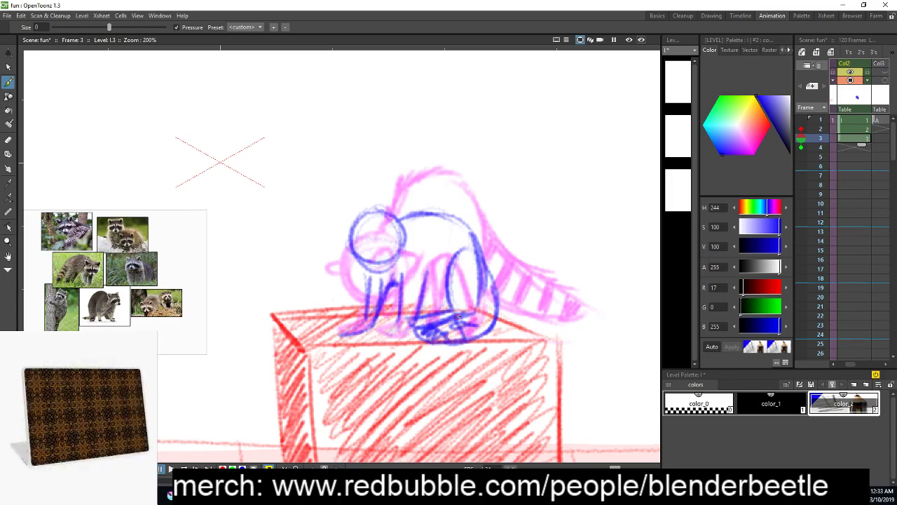
left_click_drag(475, 310, 495, 330)
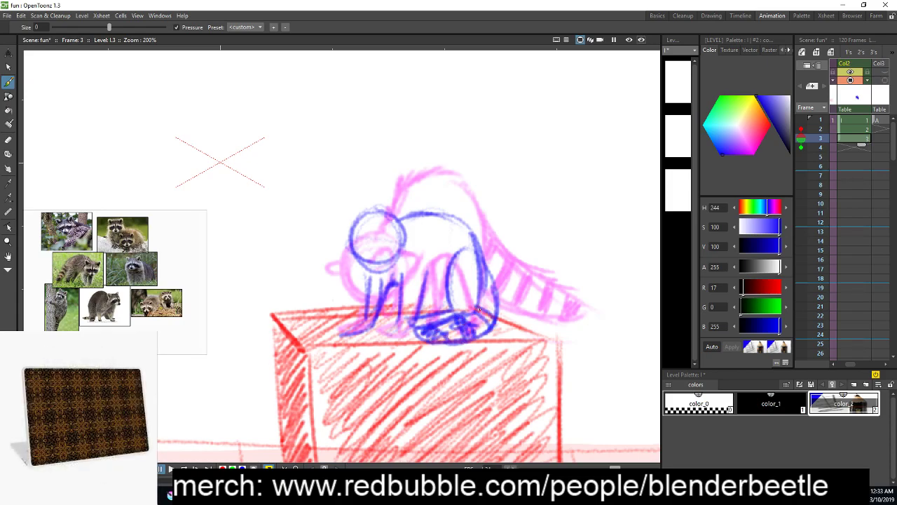
left_click_drag(481, 296, 491, 293)
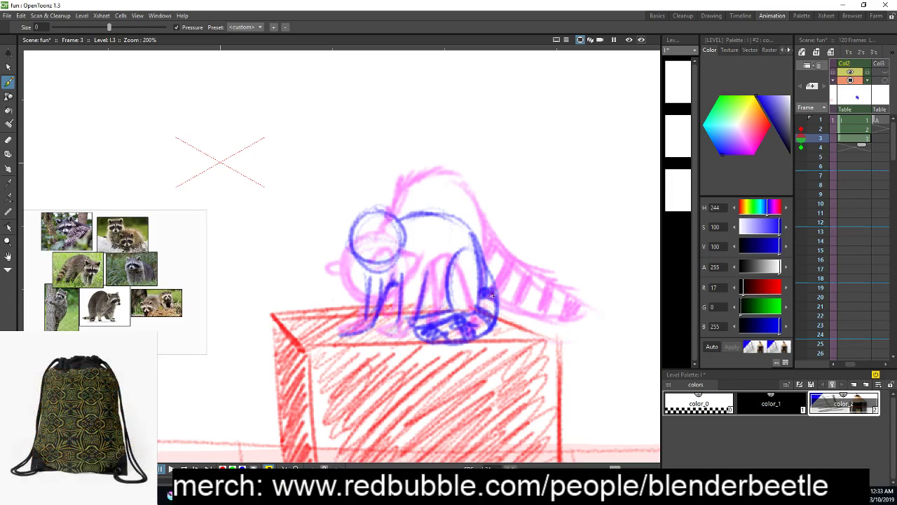
left_click_drag(475, 254, 495, 283)
Add ears, pointed cheeks and facial guide lines to the frame 3 raccoon's head, and touch up the back
mouse_move(350, 243)
left_mouse_down()
mouse_move(344, 222)
mouse_move(354, 218)
left_mouse_up()
mouse_move(348, 253)
left_mouse_down()
mouse_move(407, 257)
mouse_move(402, 246)
mouse_move(335, 250)
mouse_move(355, 230)
mouse_move(406, 237)
mouse_move(375, 262)
mouse_move(387, 242)
left_mouse_up()
left_click_drag(477, 243, 481, 237)
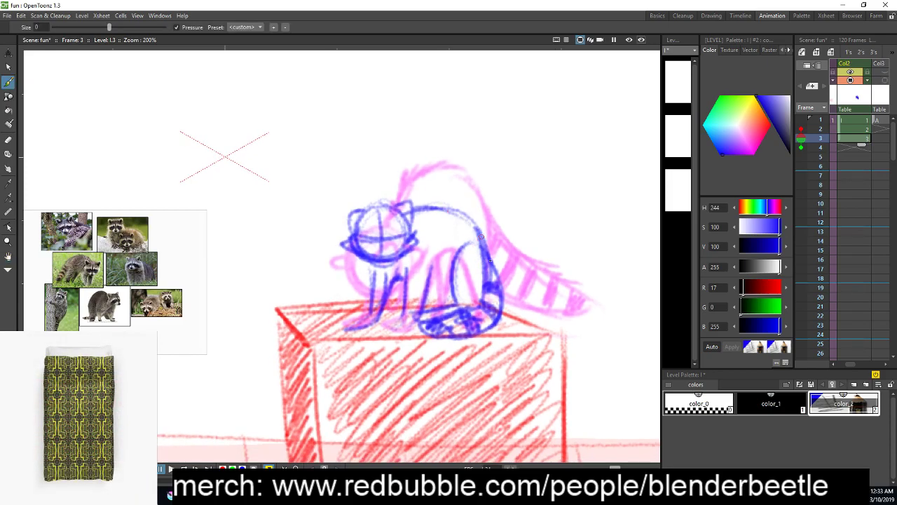
Shade the frame 3 raccoon's hind foot area under the belly and thicken the curved back line
left_click_drag(418, 288, 450, 300)
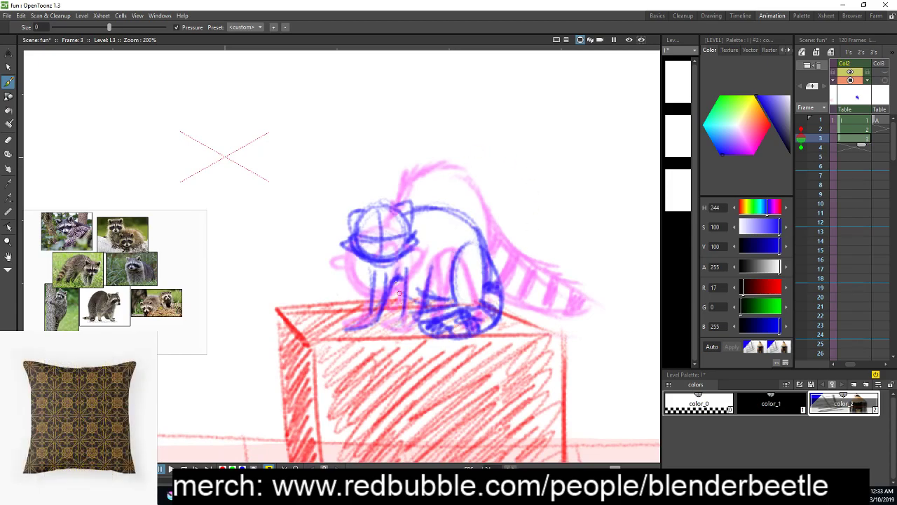
left_click_drag(394, 284, 416, 299)
left_click_drag(384, 308, 449, 305)
mouse_move(422, 211)
left_mouse_down()
mouse_move(453, 232)
mouse_move(484, 257)
left_mouse_up()
mouse_move(450, 218)
left_mouse_down()
mouse_move(493, 271)
mouse_move(493, 261)
left_mouse_up()
left_click_drag(412, 210, 474, 232)
Reinforce the frame 3 raccoon's front legs, add the paws, and touch up the tail's lower edge and the head's upper outline
left_click_drag(366, 273, 356, 320)
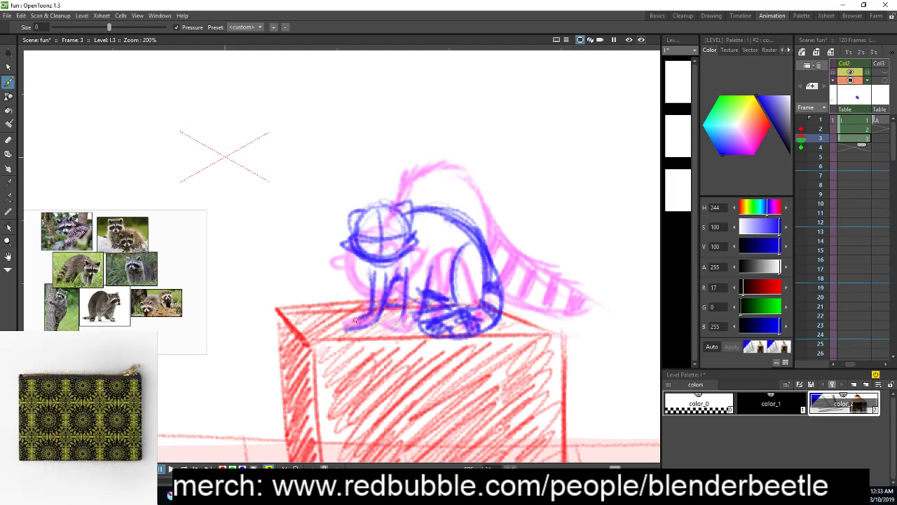
left_click_drag(374, 265, 371, 319)
left_click_drag(452, 345, 468, 340)
left_click_drag(466, 347, 474, 338)
left_click_drag(400, 309, 420, 315)
key("space")
left_click_drag(615, 298, 606, 302)
left_click_drag(351, 208, 391, 207)
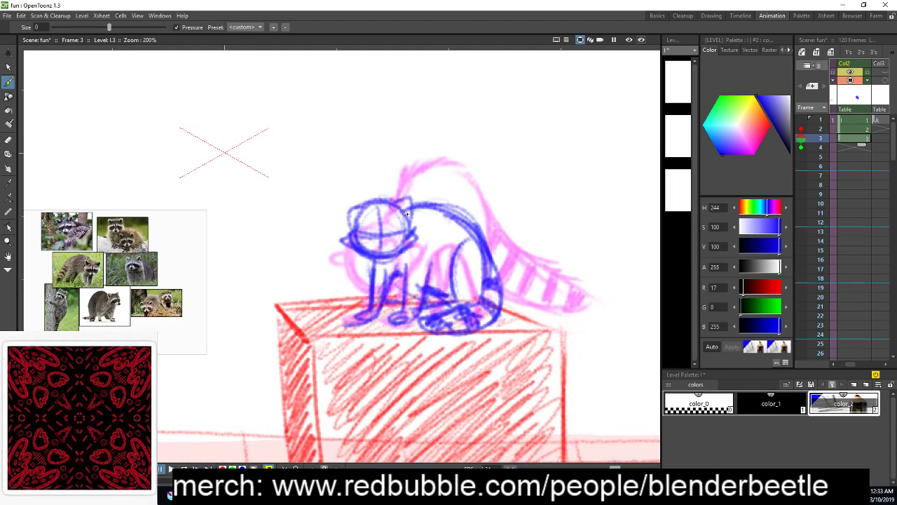
Flip through frames 1, 2 and 3 to compare the three raccoon poses
key("space")
left_click_drag(587, 307, 573, 315)
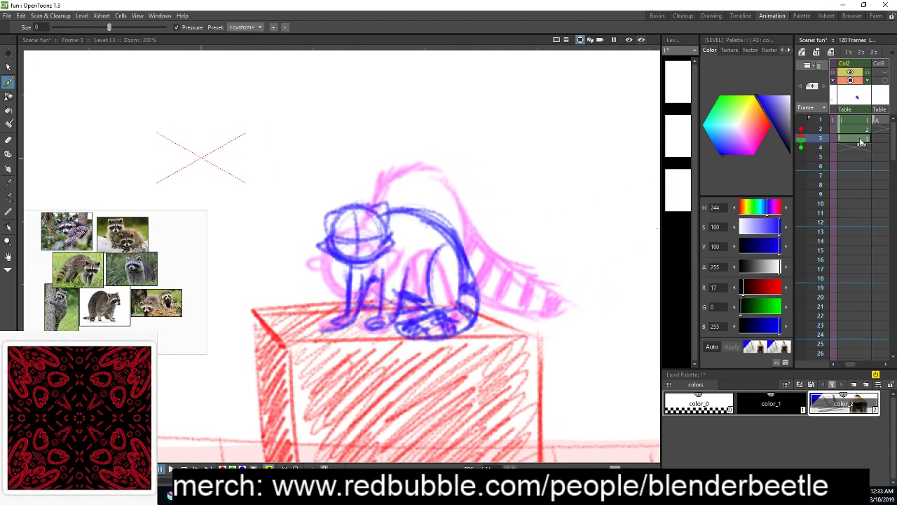
key("comma")
key("comma")
key("period")
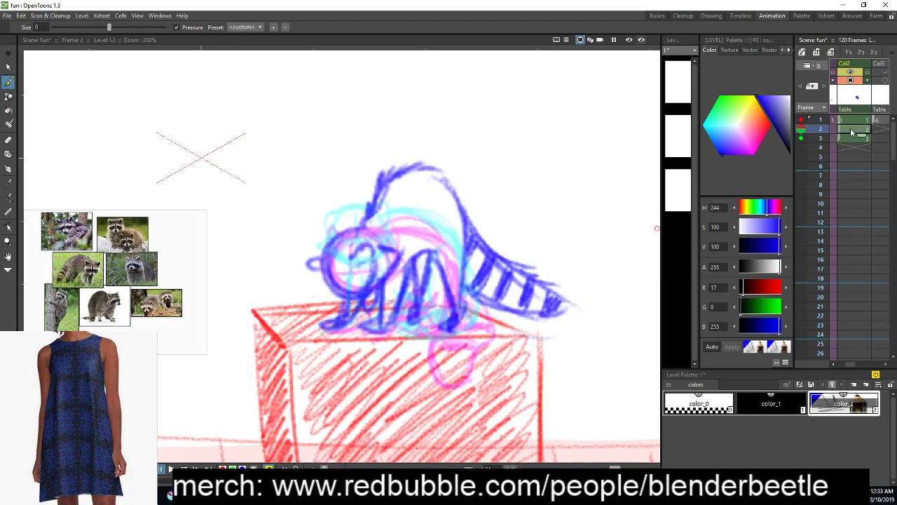
key("period")
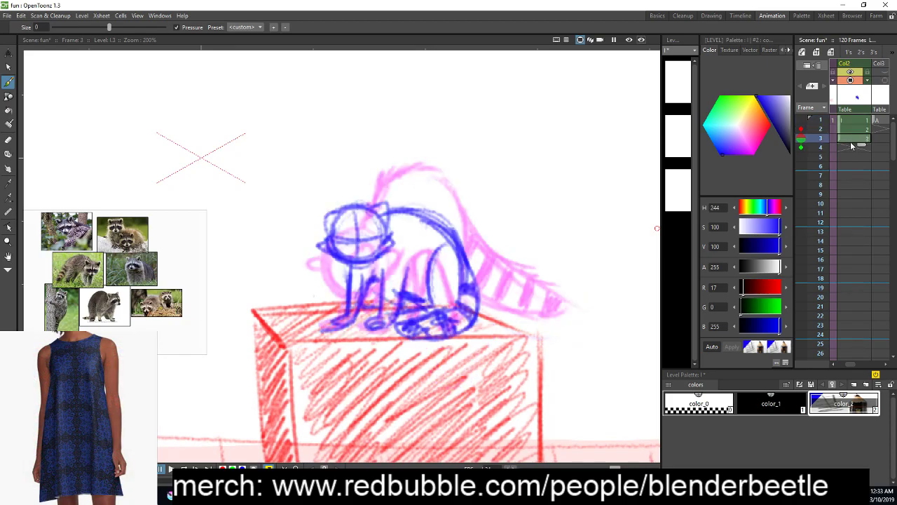
On frame 4, sketch a round head with a pointed muzzle low over the box's front edge and an arched body behind it
left_click(850, 147)
mouse_move(421, 362)
left_mouse_down()
mouse_move(403, 327)
mouse_move(448, 347)
mouse_move(429, 321)
mouse_move(459, 351)
mouse_move(399, 329)
left_mouse_up()
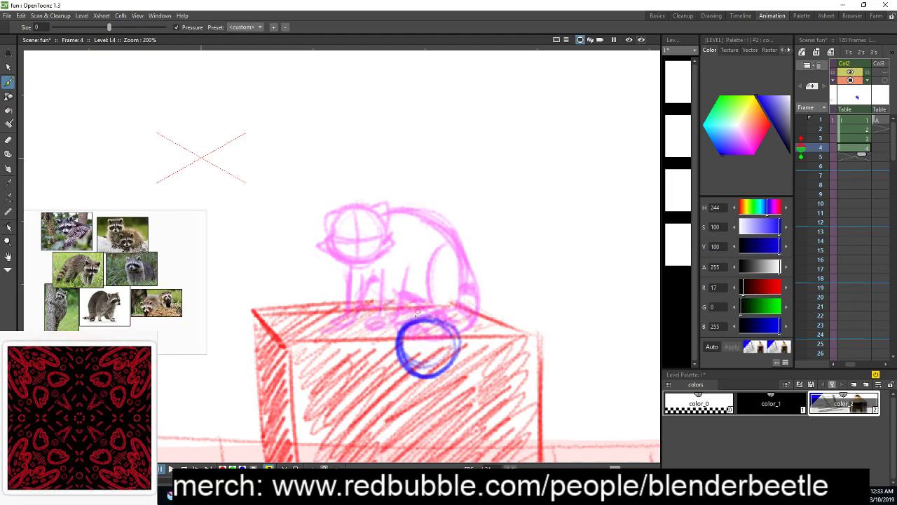
key("ctrl+z")
mouse_move(430, 327)
left_mouse_down()
mouse_move(399, 315)
mouse_move(442, 308)
mouse_move(420, 363)
mouse_move(389, 326)
left_mouse_up()
mouse_move(387, 265)
left_mouse_down()
mouse_move(456, 312)
mouse_move(436, 225)
mouse_move(383, 293)
left_mouse_up()
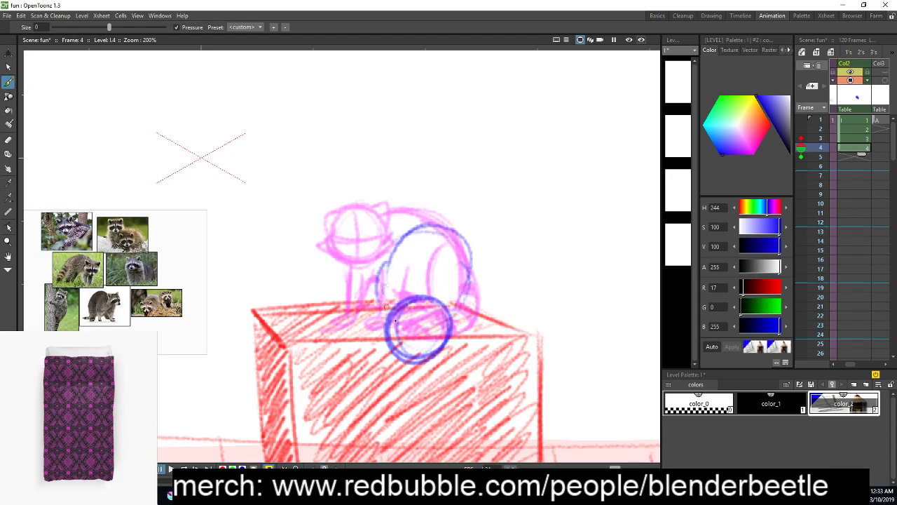
mouse_move(429, 344)
left_mouse_down()
mouse_move(407, 345)
mouse_move(448, 328)
mouse_move(414, 361)
mouse_move(429, 367)
mouse_move(409, 357)
mouse_move(431, 369)
left_mouse_up()
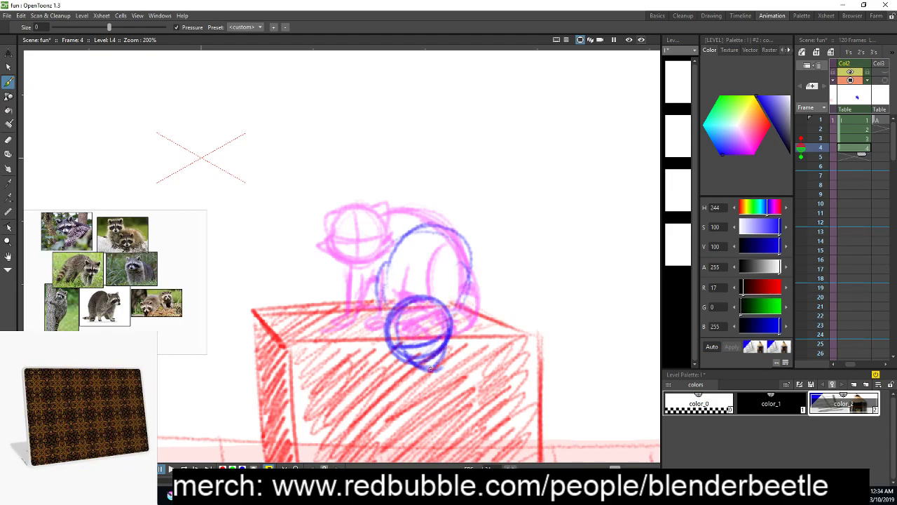
key("ctrl+z")
Draw the frame 4 raccoon's rounded rump down to the box top, with an oval haunch inside it
left_click_drag(381, 324, 378, 332)
left_click_drag(464, 251, 485, 311)
left_click_drag(477, 270, 456, 335)
mouse_move(466, 296)
left_mouse_down()
mouse_move(481, 325)
mouse_move(485, 284)
left_mouse_up()
key("space")
left_click_drag(486, 325, 485, 333)
left_click_drag(462, 274, 457, 329)
key("space")
left_click_drag(465, 287, 483, 290)
Reinforce the frame 4 raccoon's front body outline down into the side of its head
left_click_drag(416, 245, 398, 324)
key("space")
left_click_drag(525, 359, 516, 357)
left_click_drag(386, 296, 387, 336)
key("space")
left_click_drag(481, 376, 474, 363)
left_click_drag(425, 348, 444, 332)
left_click_drag(425, 303, 432, 340)
key("space")
left_click_drag(456, 374, 457, 377)
key("ctrl+z")
key("ctrl+z")
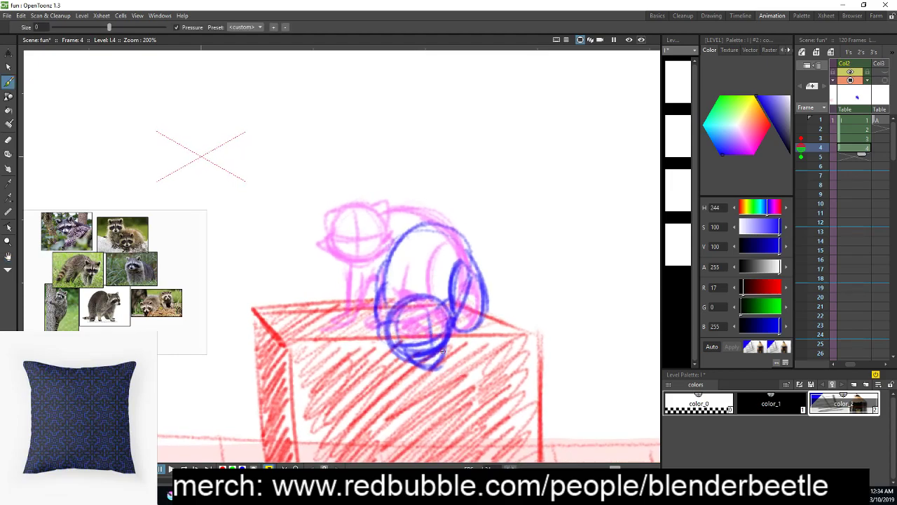
Switch to the Eraser for the frame 4 raccoon's head
key("a")
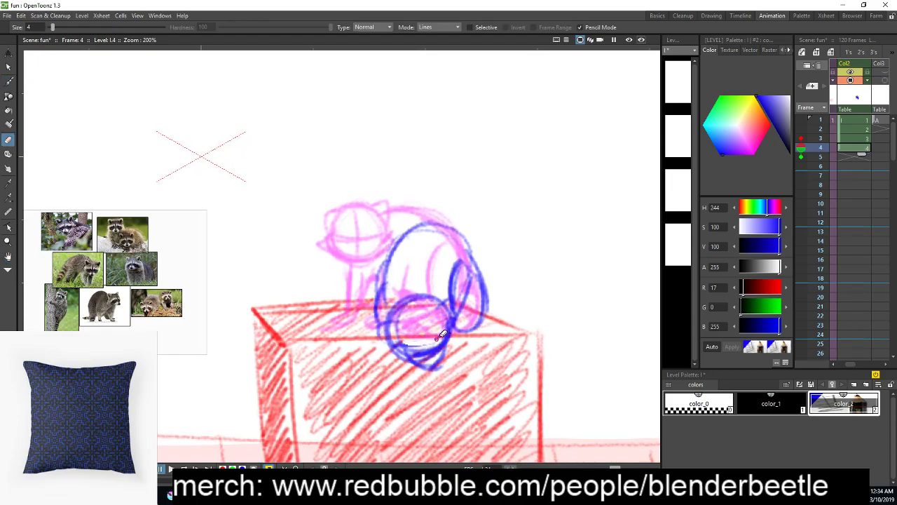
Clean up the chin area of the crouching raccoon on frame 4 and sketch the limb beside its head
left_click_drag(435, 354, 484, 350)
key("b")
key("space")
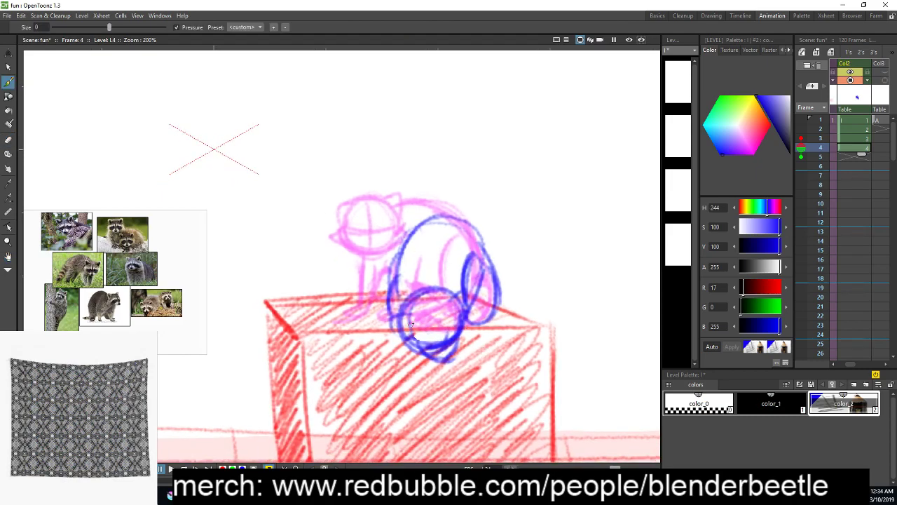
mouse_move(480, 242)
left_mouse_down()
mouse_move(485, 325)
mouse_move(502, 300)
mouse_move(485, 329)
left_mouse_up()
left_click_drag(499, 299, 468, 338)
left_click_drag(476, 307, 483, 351)
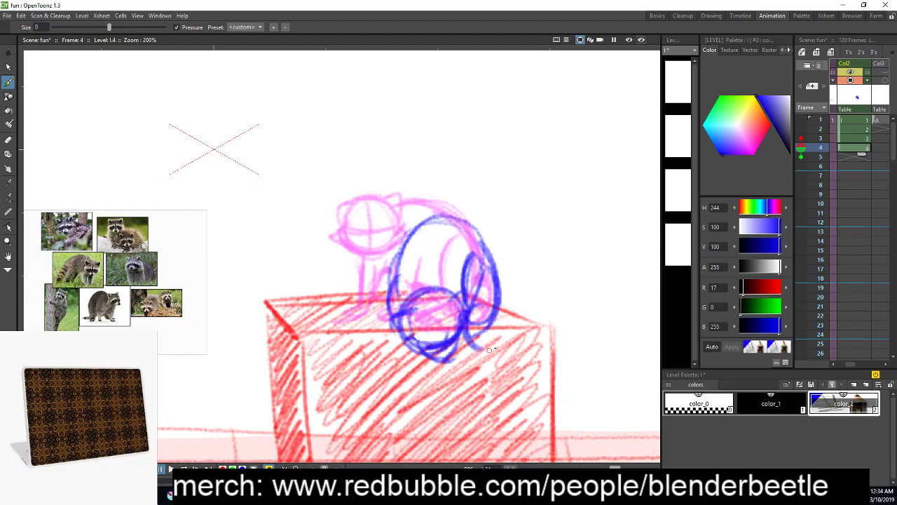
left_click_drag(491, 316, 490, 242)
Move to frame 5 of the Col2 column to start the next pose
key("space")
left_click_drag(521, 331, 499, 251)
left_click(847, 157)
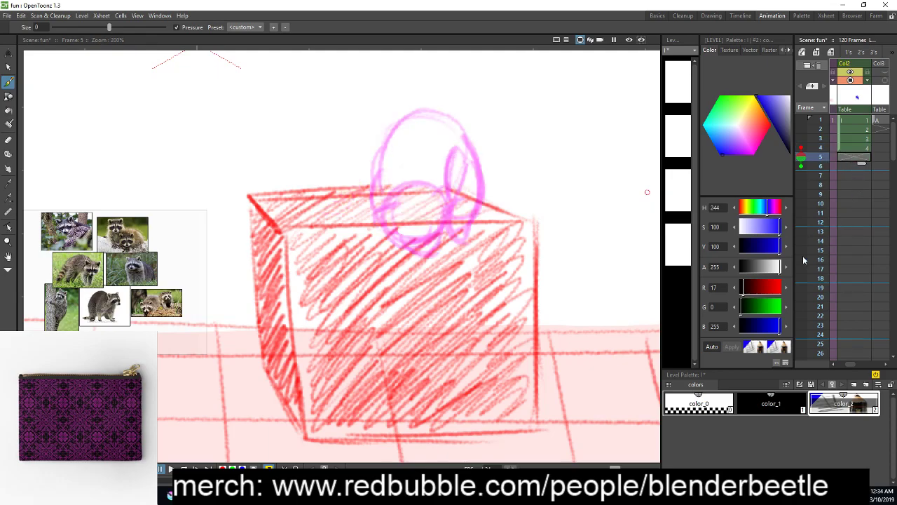
mouse_move(459, 373)
left_mouse_down()
mouse_move(477, 358)
mouse_move(469, 421)
mouse_move(452, 346)
mouse_move(468, 279)
mouse_move(425, 223)
mouse_move(410, 288)
left_mouse_up()
key("ctrl+z")
key("ctrl+z")
key("ctrl+z")
key("ctrl+z")
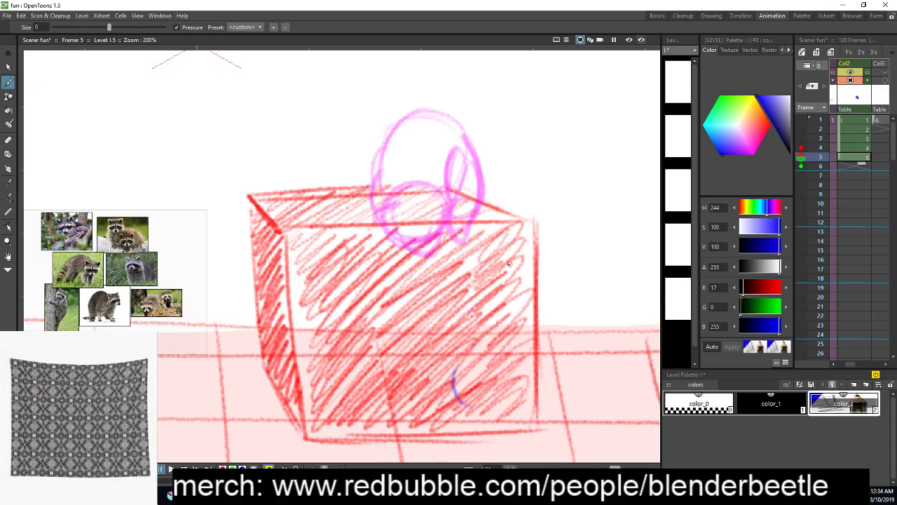
key("ctrl+z")
Sketch the raccoon's haunches, head circle and long front legs reaching down the front of the box on frame 5
mouse_move(449, 223)
left_mouse_down()
mouse_move(461, 205)
mouse_move(457, 217)
mouse_move(460, 164)
left_mouse_up()
mouse_move(440, 213)
left_mouse_down()
mouse_move(389, 218)
mouse_move(392, 176)
mouse_move(436, 270)
mouse_move(415, 231)
mouse_move(452, 168)
mouse_move(469, 210)
left_mouse_up()
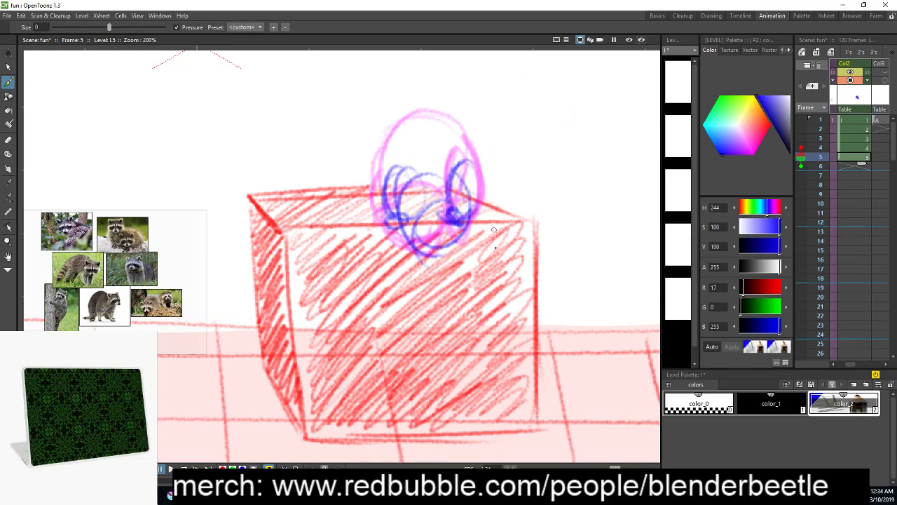
mouse_move(450, 151)
left_mouse_down()
mouse_move(394, 174)
mouse_move(455, 151)
mouse_move(473, 169)
mouse_move(488, 302)
left_mouse_up()
mouse_move(413, 242)
left_mouse_down()
mouse_move(423, 317)
mouse_move(452, 255)
mouse_move(477, 274)
left_mouse_up()
left_click_drag(464, 210, 489, 298)
left_click_drag(402, 218, 435, 333)
left_click_drag(481, 286, 492, 319)
mouse_move(456, 273)
left_mouse_down()
mouse_move(456, 246)
mouse_move(442, 298)
mouse_move(449, 242)
mouse_move(493, 293)
left_mouse_up()
left_click_drag(474, 224, 493, 296)
left_click_drag(479, 248, 495, 335)
left_click_drag(426, 321, 430, 350)
Draw the arched back between the haunches and the rounded tail above it on frame 5
left_click_drag(412, 272, 398, 179)
left_click_drag(410, 245, 398, 180)
left_click_drag(452, 186, 468, 235)
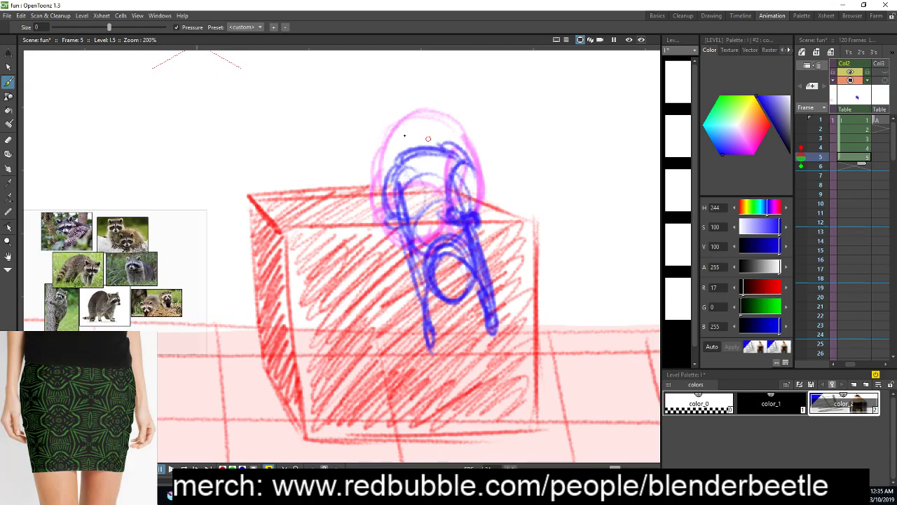
mouse_move(440, 145)
left_mouse_down()
mouse_move(401, 130)
mouse_move(391, 161)
mouse_move(418, 126)
left_mouse_up()
mouse_move(471, 227)
left_mouse_down()
mouse_move(484, 275)
mouse_move(457, 309)
mouse_move(502, 337)
mouse_move(531, 290)
left_mouse_up()
On frame 6, sketch the landing raccoon's bent front legs, head circle and upright oval body at the base of the box
key("space")
left_click(850, 168)
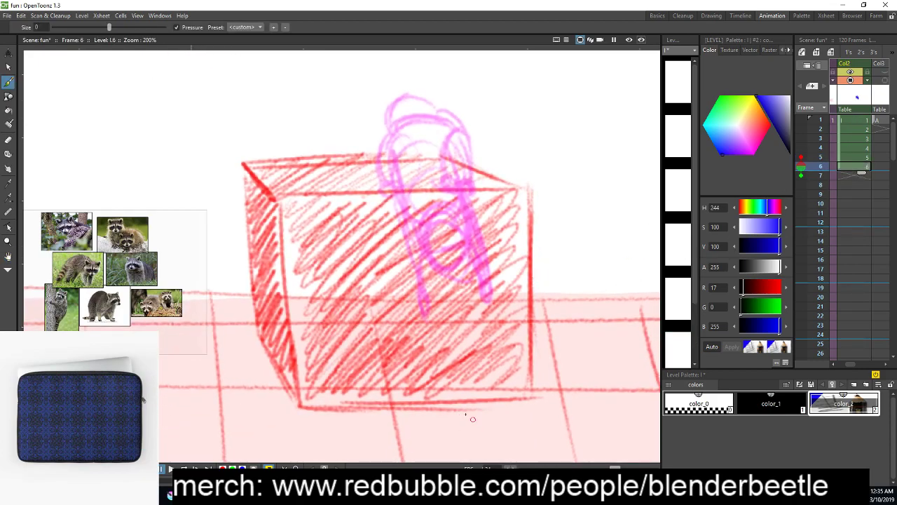
mouse_move(463, 382)
left_mouse_down()
mouse_move(452, 421)
mouse_move(483, 435)
mouse_move(450, 427)
mouse_move(449, 440)
mouse_move(406, 420)
left_mouse_up()
mouse_move(405, 420)
left_mouse_down()
mouse_move(406, 390)
mouse_move(433, 362)
mouse_move(421, 424)
left_mouse_up()
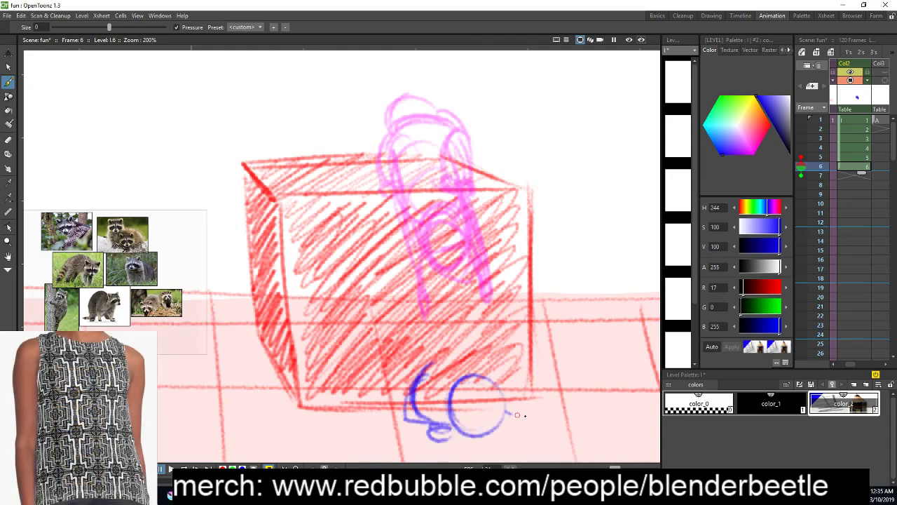
mouse_move(515, 390)
left_mouse_down()
mouse_move(514, 349)
mouse_move(517, 403)
left_mouse_up()
left_click_drag(512, 348, 485, 360)
mouse_move(449, 283)
left_mouse_down()
mouse_move(429, 371)
mouse_move(462, 284)
mouse_move(478, 311)
left_mouse_up()
Sketch the hind legs stretched up above the body and reinforce both sides of the body outline on frame 6
left_click_drag(465, 207, 491, 270)
left_click_drag(476, 232, 494, 284)
mouse_move(462, 214)
left_mouse_down()
mouse_move(457, 245)
mouse_move(471, 288)
mouse_move(485, 268)
left_mouse_up()
left_click_drag(433, 250, 413, 284)
left_click_drag(420, 214, 431, 288)
left_click_drag(429, 232, 434, 291)
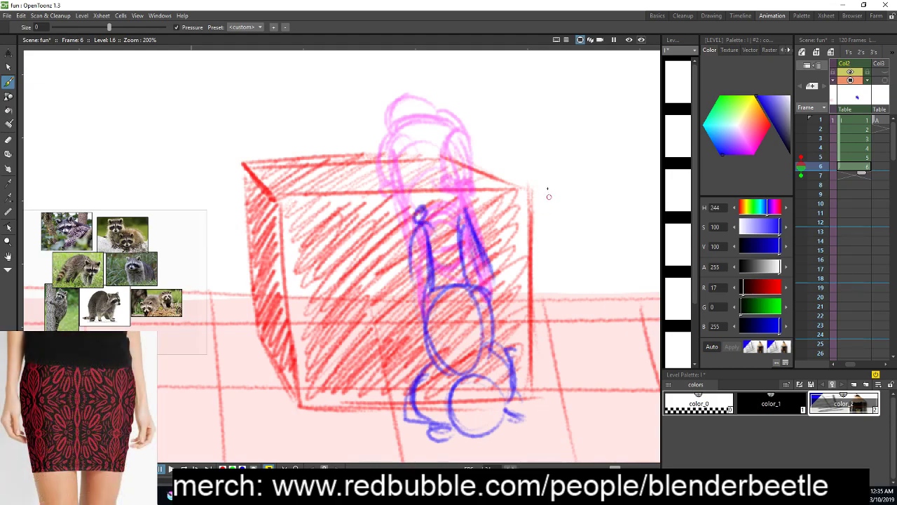
mouse_move(421, 234)
left_mouse_down()
mouse_move(412, 321)
mouse_move(423, 354)
left_mouse_up()
left_click_drag(464, 232, 469, 296)
left_click_drag(466, 217, 493, 308)
left_click_drag(484, 251, 496, 338)
left_click_drag(484, 275, 491, 347)
left_click_drag(407, 302, 435, 375)
Outline the pointed tail rising between the hind legs and close its base on frame 6
left_click_drag(468, 231, 450, 307)
left_click_drag(448, 206, 463, 279)
mouse_move(440, 170)
left_mouse_down()
mouse_move(430, 294)
mouse_move(467, 273)
left_mouse_up()
left_click_drag(455, 188, 462, 268)
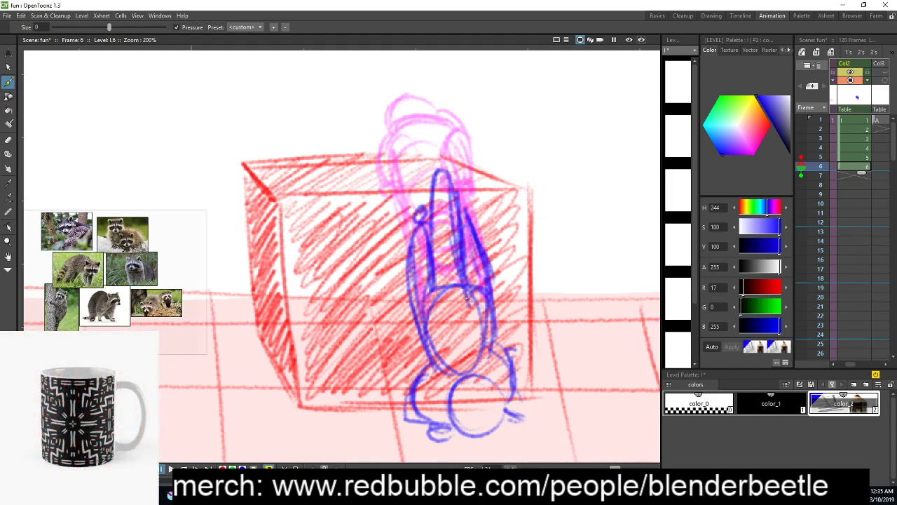
mouse_move(451, 301)
left_mouse_down()
mouse_move(431, 194)
mouse_move(461, 203)
mouse_move(465, 240)
left_mouse_up()
Add a dark tip and cross stripes to the frame 6 tail and strengthen the front leg lines
key("space")
left_click_drag(520, 300, 514, 278)
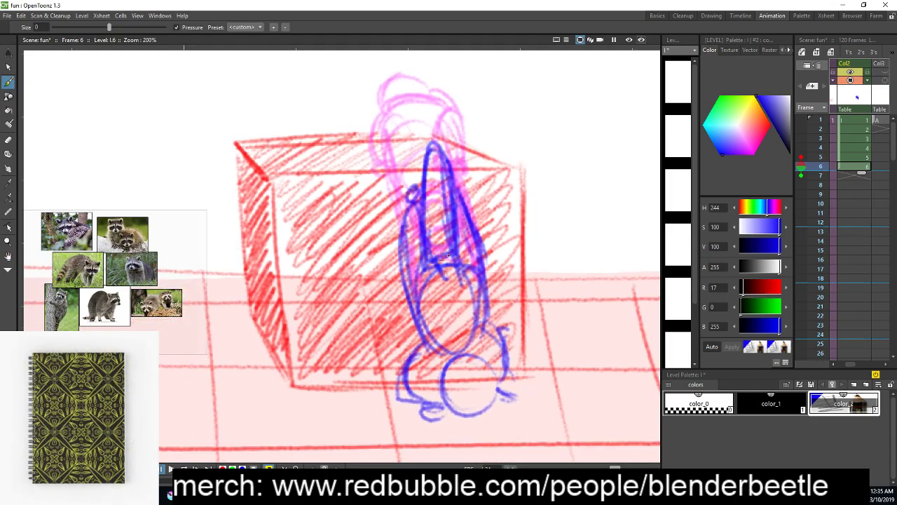
mouse_move(438, 227)
left_mouse_down()
mouse_move(442, 235)
mouse_move(434, 205)
mouse_move(450, 201)
mouse_move(434, 156)
left_mouse_up()
left_click_drag(539, 266, 521, 247)
mouse_move(466, 261)
left_mouse_down()
mouse_move(491, 335)
mouse_move(464, 333)
mouse_move(474, 383)
left_mouse_up()
mouse_move(433, 340)
left_mouse_down()
mouse_move(421, 377)
mouse_move(432, 389)
left_mouse_up()
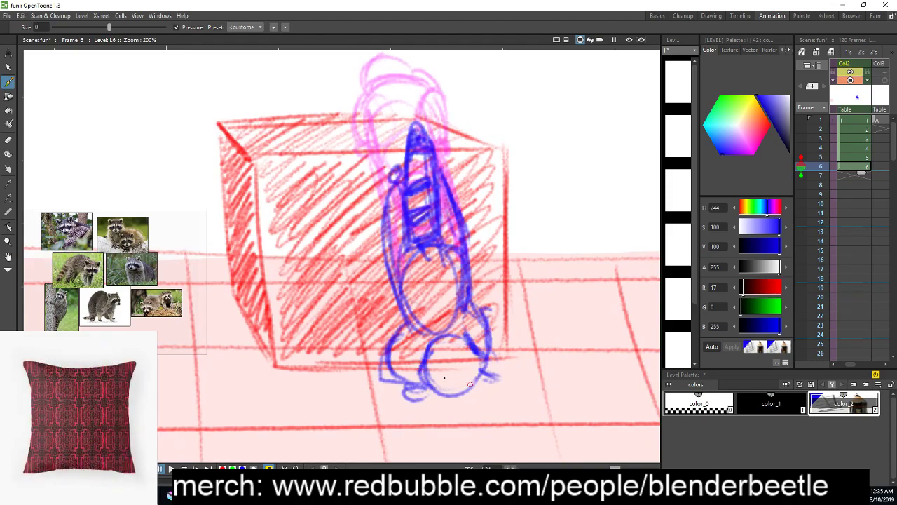
Add the muzzle and upper contour details to the raccoon's head on frame 6
key("space")
left_click_drag(435, 333, 446, 335)
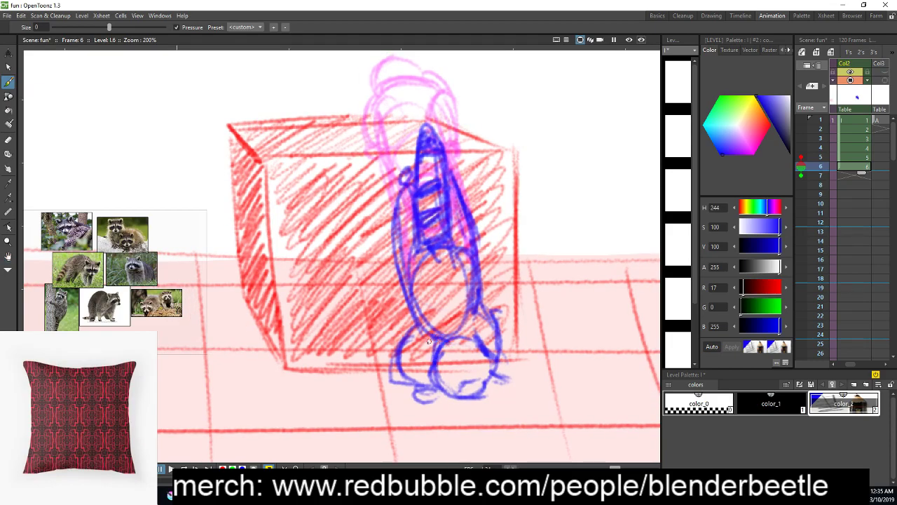
key("space")
left_click_drag(483, 354, 474, 334)
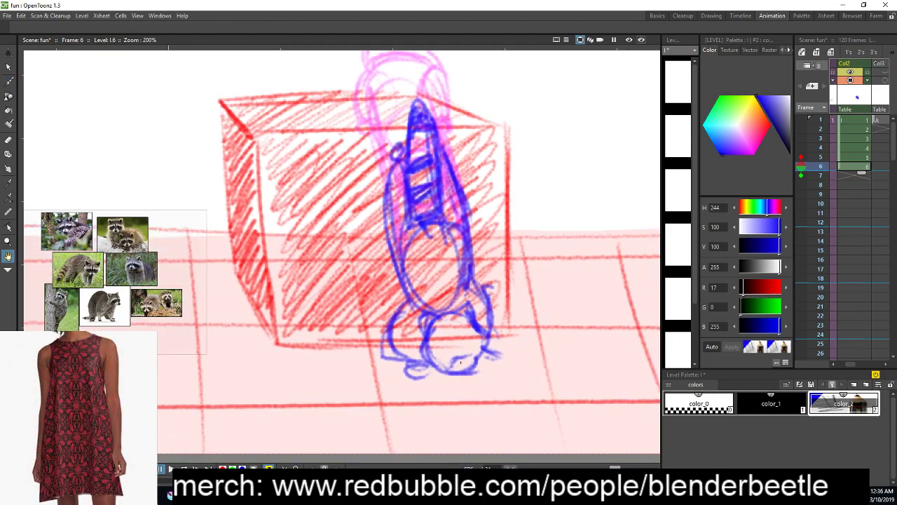
key("space")
left_click_drag(539, 347, 510, 330)
On frame 7, sketch the raccoon's rounded body crouching on the floor with the first paw beside it
key("space")
mouse_move(541, 264)
left_mouse_down()
mouse_move(551, 259)
mouse_move(562, 276)
mouse_move(575, 267)
left_mouse_up()
key("period")
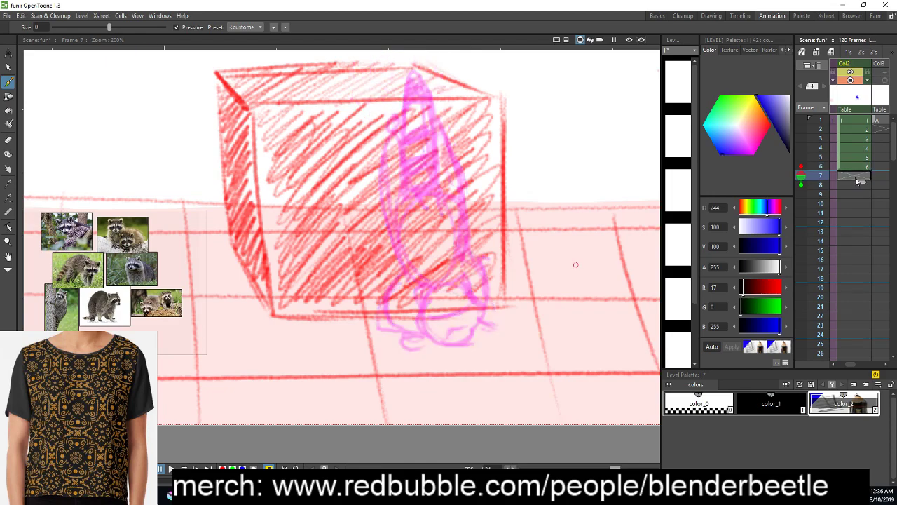
left_click_drag(451, 254, 406, 341)
mouse_move(394, 286)
left_mouse_down()
mouse_move(469, 266)
mouse_move(486, 281)
left_mouse_up()
left_click_drag(437, 254, 480, 309)
left_click_drag(472, 267, 471, 325)
left_click_drag(483, 288, 471, 332)
left_click_drag(480, 270, 415, 255)
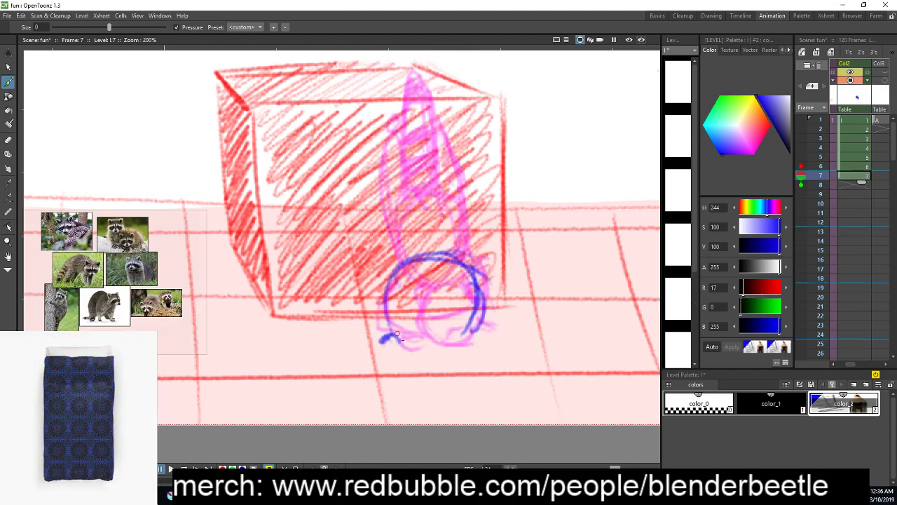
Add the paw on the other side of the body and outline the upright tail on frame 7
left_click_drag(493, 323, 474, 341)
mouse_move(446, 250)
left_mouse_down()
mouse_move(429, 201)
mouse_move(407, 223)
mouse_move(401, 258)
left_mouse_up()
left_click_drag(422, 164, 440, 246)
left_click_drag(437, 209, 444, 255)
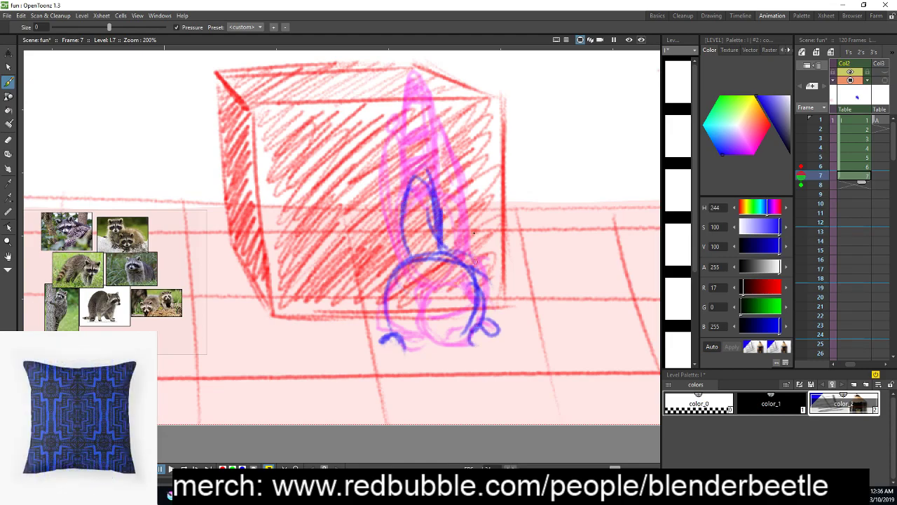
Draw the frame 7 head circle with face guides and front paws, and fill the tail's tip and stripes
mouse_move(442, 298)
left_mouse_down()
mouse_move(480, 313)
mouse_move(412, 328)
mouse_move(456, 349)
mouse_move(411, 361)
mouse_move(400, 297)
mouse_move(418, 333)
left_mouse_up()
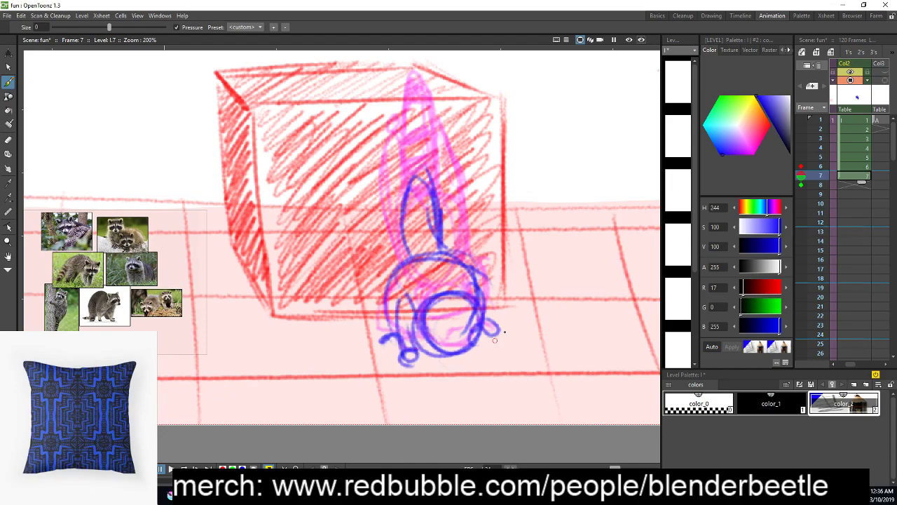
mouse_move(486, 306)
left_mouse_down()
mouse_move(475, 289)
mouse_move(445, 335)
left_mouse_up()
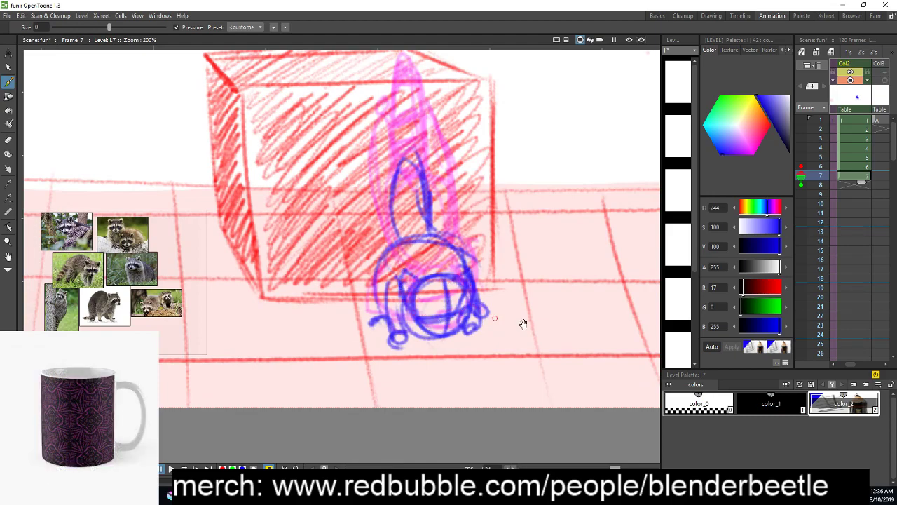
scroll(575, 302, "up", 1)
scroll(575, 302, "down", 1)
mouse_move(421, 143)
left_mouse_down()
mouse_move(443, 179)
mouse_move(410, 188)
mouse_move(412, 237)
left_mouse_up()
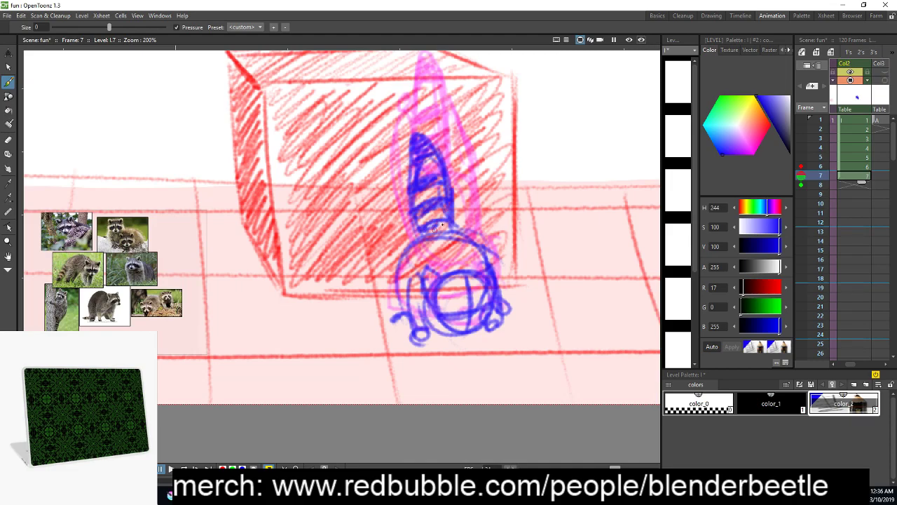
On frame 8, sketch the raccoon's raised head circle, arched back and front legs stepping away from the box
scroll(435, 228, "down", 2)
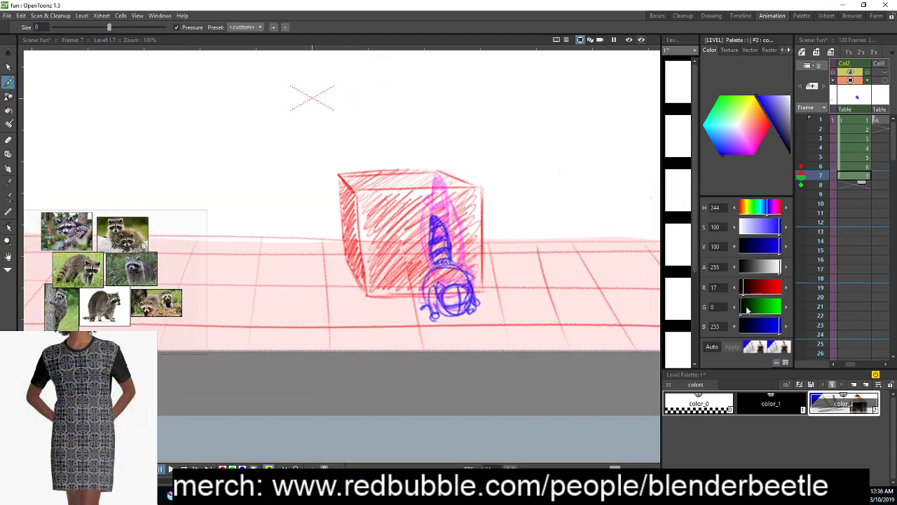
left_click(856, 187)
scroll(476, 283, "up", 2)
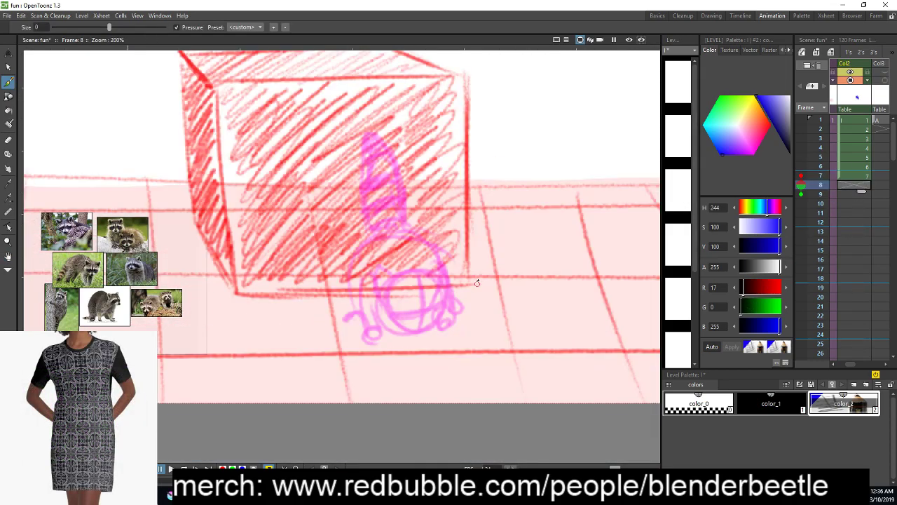
mouse_move(431, 262)
left_mouse_down()
mouse_move(463, 284)
mouse_move(417, 242)
mouse_move(438, 221)
left_mouse_up()
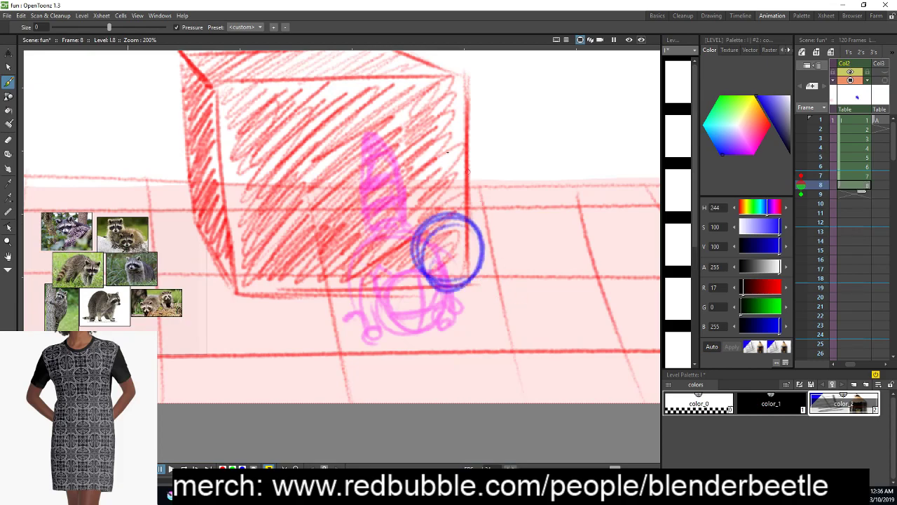
mouse_move(366, 238)
left_mouse_down()
mouse_move(370, 286)
mouse_move(364, 322)
mouse_move(359, 310)
mouse_move(426, 241)
mouse_move(418, 278)
left_mouse_up()
mouse_move(399, 323)
left_mouse_down()
mouse_move(412, 283)
mouse_move(417, 293)
mouse_move(380, 345)
mouse_move(380, 306)
left_mouse_up()
mouse_move(450, 293)
left_mouse_down()
mouse_move(455, 340)
mouse_move(434, 335)
mouse_move(461, 346)
mouse_move(366, 351)
mouse_move(407, 325)
left_mouse_up()
mouse_move(474, 226)
left_mouse_down()
mouse_move(446, 216)
mouse_move(456, 291)
mouse_move(493, 256)
left_mouse_up()
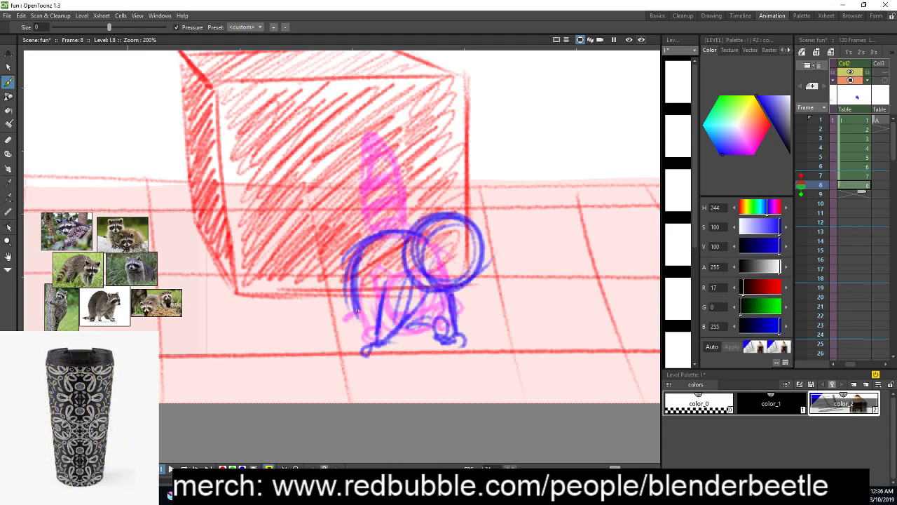
Sketch the hind leg and the lowered tail trailing behind the body on frame 8
mouse_move(395, 229)
left_mouse_down()
mouse_move(322, 261)
mouse_move(334, 293)
mouse_move(310, 308)
mouse_move(315, 329)
mouse_move(290, 328)
mouse_move(330, 282)
mouse_move(313, 338)
mouse_move(342, 344)
left_mouse_up()
mouse_move(347, 296)
left_mouse_down()
mouse_move(324, 333)
mouse_move(329, 339)
mouse_move(300, 327)
left_mouse_up()
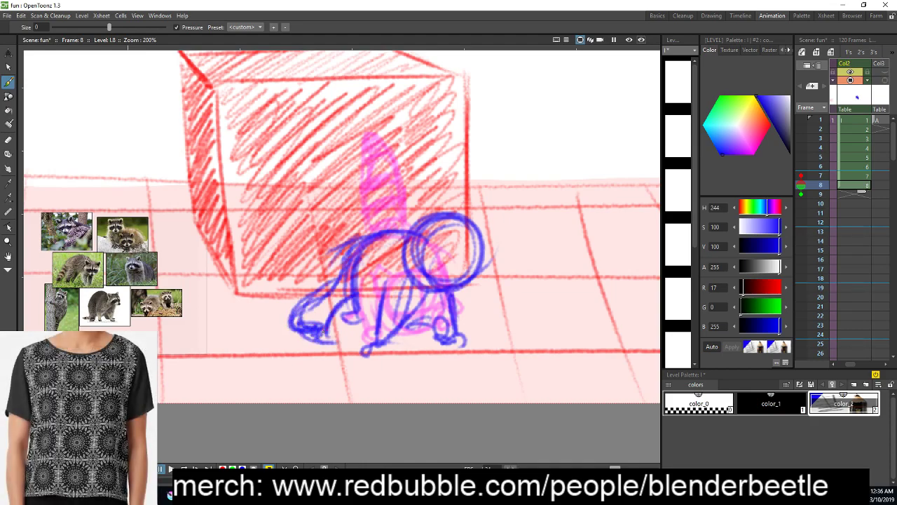
mouse_move(351, 259)
left_mouse_down()
mouse_move(348, 285)
mouse_move(298, 324)
left_mouse_up()
Add two pointed ears and a curved face line to the raccoon's head on frame 8
key("space")
left_click_drag(554, 338, 539, 355)
left_click_drag(401, 251, 419, 223)
mouse_move(397, 272)
left_mouse_down()
mouse_move(412, 213)
mouse_move(461, 230)
left_mouse_up()
left_click_drag(436, 275, 465, 269)
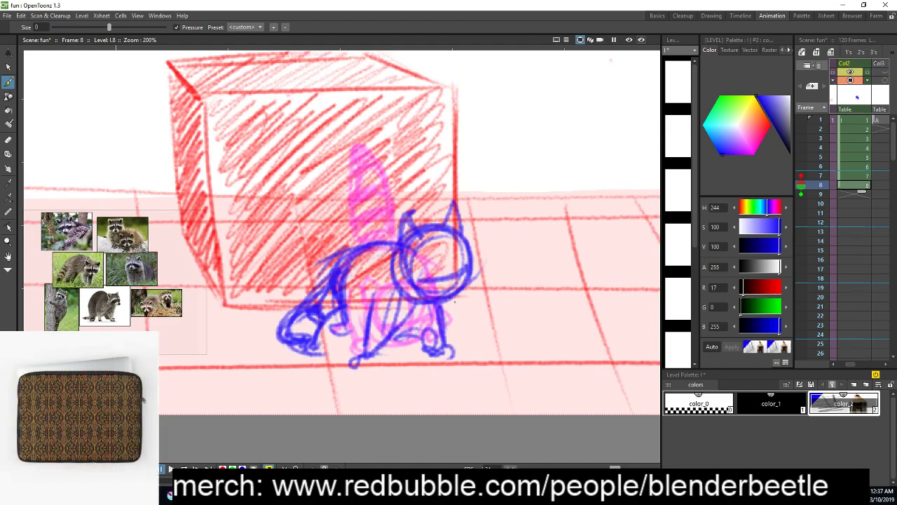
Turn off the onion skin so that only the current drawing is displayed
scroll(539, 326, "down", 2)
left_click_drag(531, 328, 499, 326)
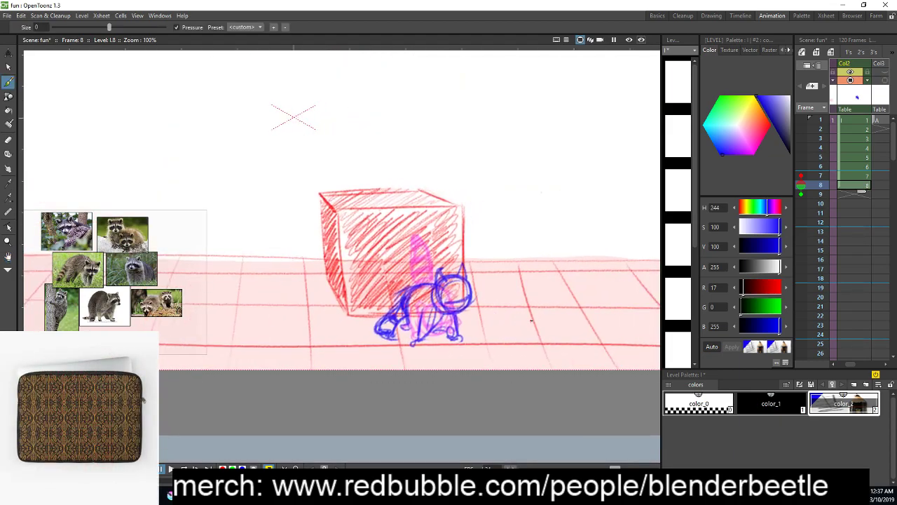
left_click(802, 185)
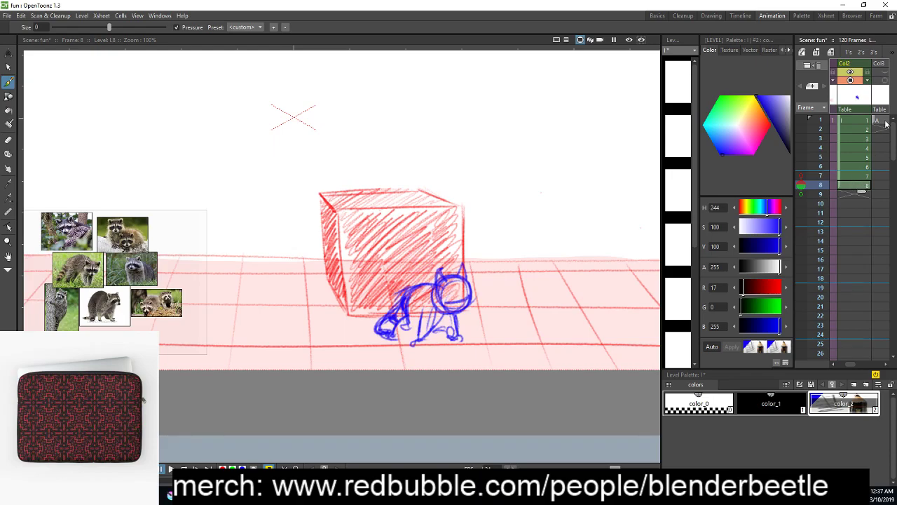
Step through frames 1 to 8 to check the raccoon's jump from the box
left_click(856, 123)
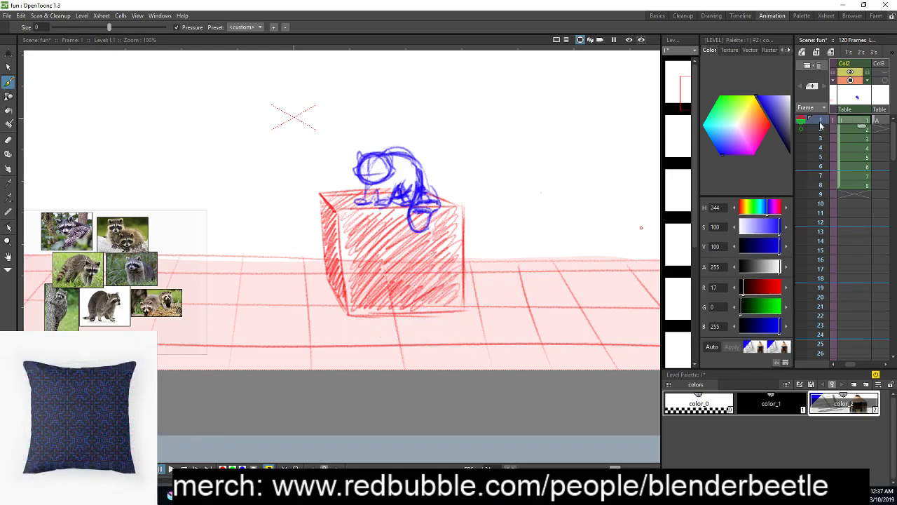
left_click(822, 132)
left_click(822, 138)
left_click(821, 147)
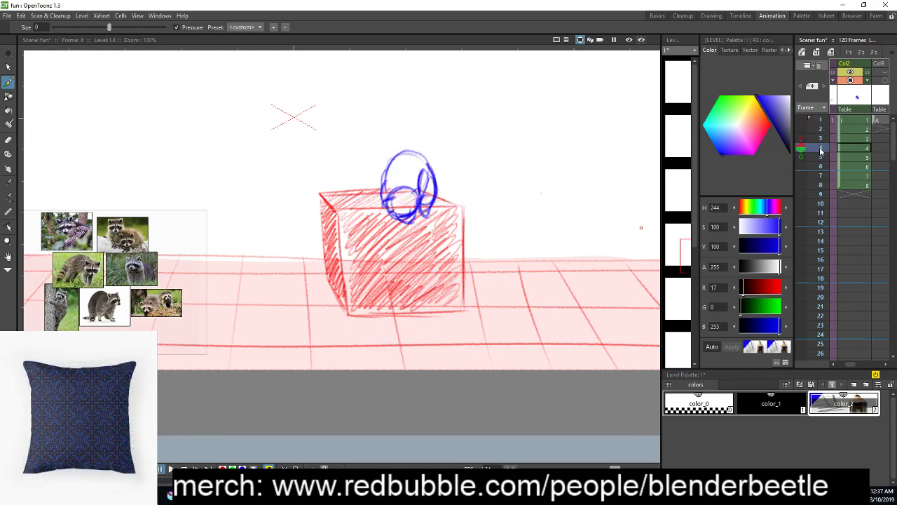
left_click(821, 157)
left_click(822, 166)
left_click(823, 175)
mouse_move(823, 183)
left_mouse_down()
mouse_move(822, 193)
mouse_move(825, 124)
left_mouse_up()
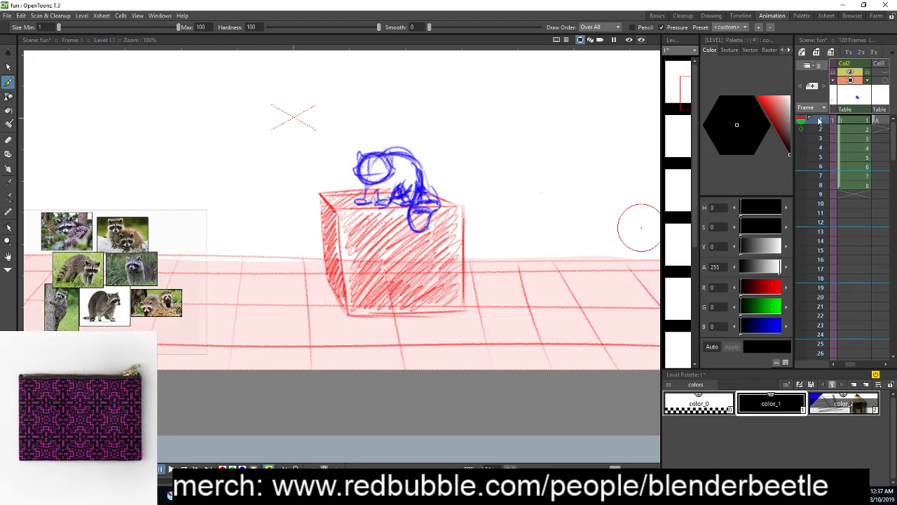
left_click(820, 130)
left_click(821, 139)
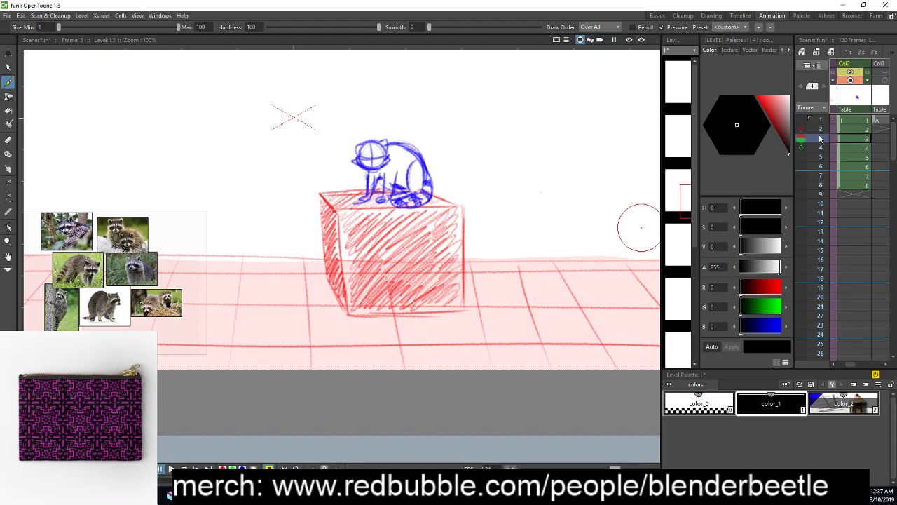
Hold drawing 4 in Col2 for one extra frame, shifting the following drawings down by one
mouse_move(817, 149)
left_mouse_down()
mouse_move(818, 191)
mouse_move(824, 123)
mouse_move(831, 158)
mouse_move(835, 130)
mouse_move(836, 143)
mouse_move(822, 130)
mouse_move(819, 216)
mouse_move(821, 126)
mouse_move(820, 172)
mouse_move(822, 130)
mouse_move(848, 139)
mouse_move(863, 171)
left_mouse_up()
left_click(822, 124)
left_click(856, 147)
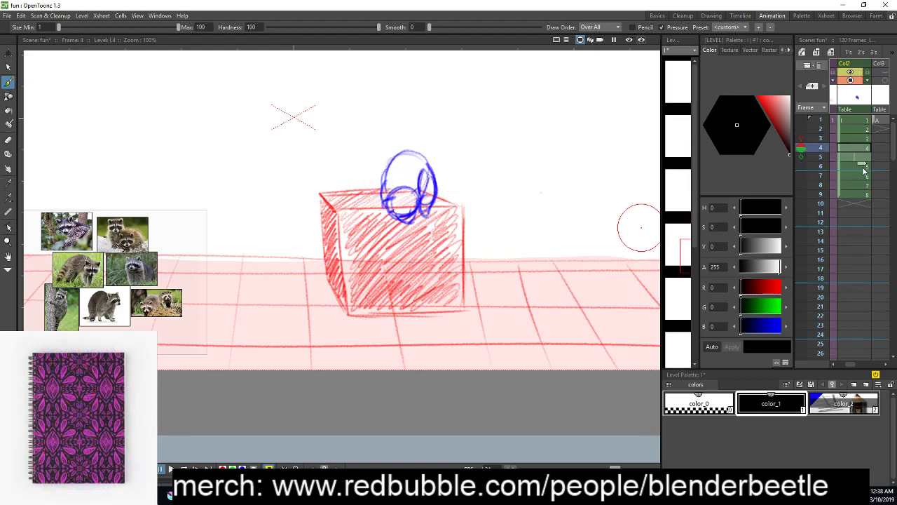
Review the timing of the drawings around the held pose between frames 1 and 6
mouse_move(823, 123)
left_mouse_down()
mouse_move(823, 200)
mouse_move(824, 121)
mouse_move(823, 145)
left_mouse_up()
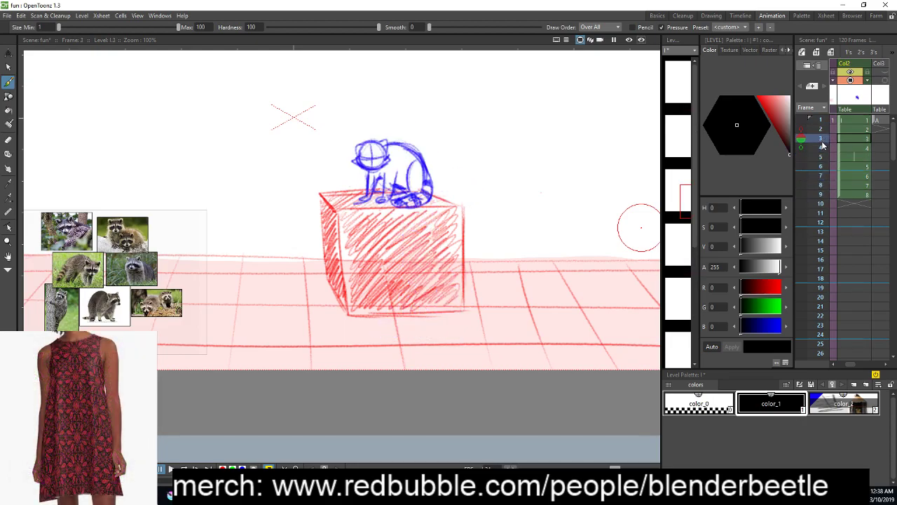
left_click(862, 148)
left_click(860, 166)
left_click(859, 150)
left_click(860, 140)
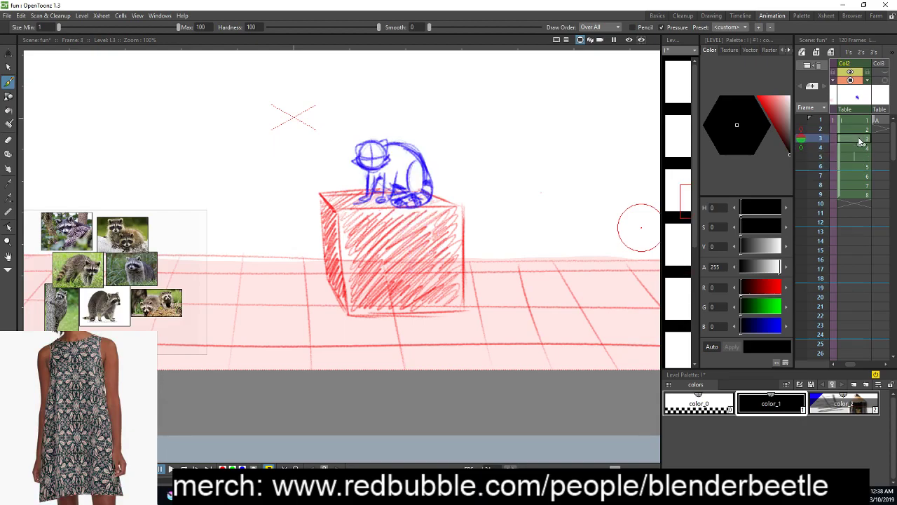
Insert an empty cell at frame 4 of Col2 between drawings 3 and 4, shifting the following drawings down by one
left_click(856, 147)
left_click(854, 141)
left_click(856, 148)
left_click(858, 140)
left_click_drag(862, 145, 862, 153)
left_click(856, 149)
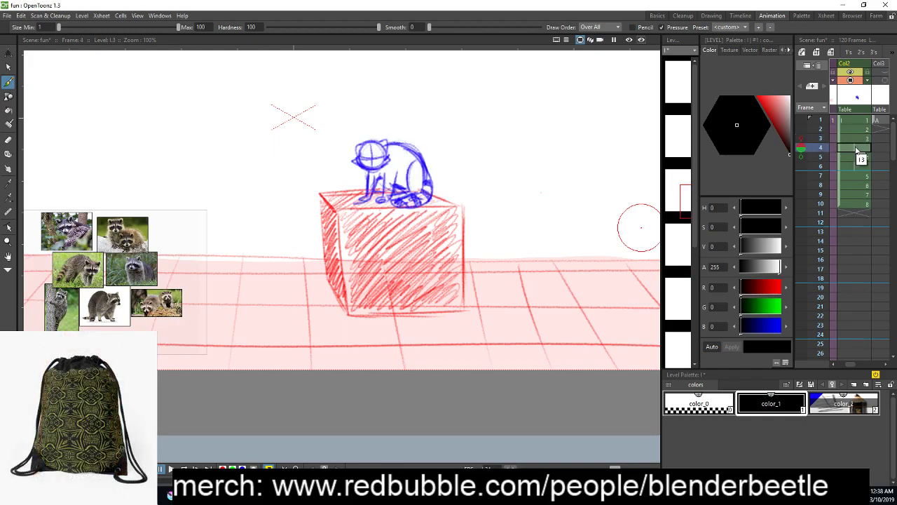
key("Delete")
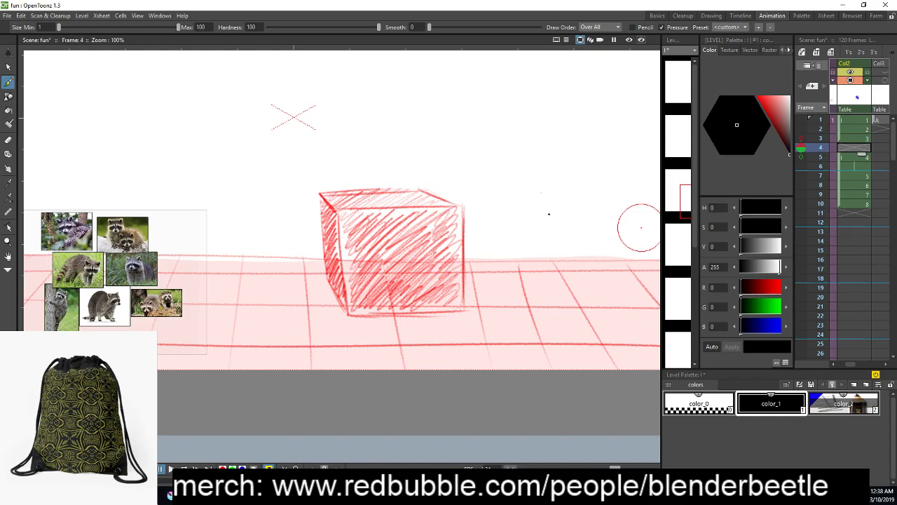
Turn on the onion skin so the neighbouring raccoon poses show around the empty frame 4
key("space")
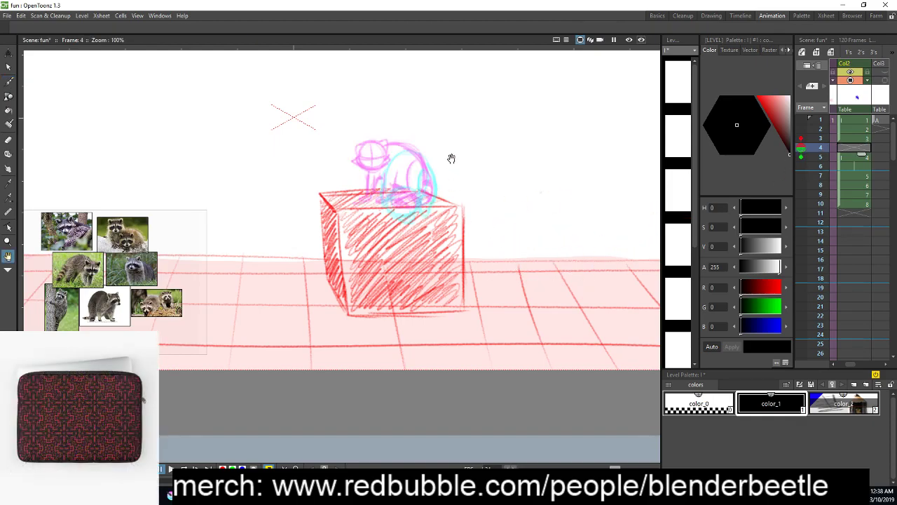
key("plus")
key("plus")
left_click_drag(440, 283, 597, 290)
key("minus")
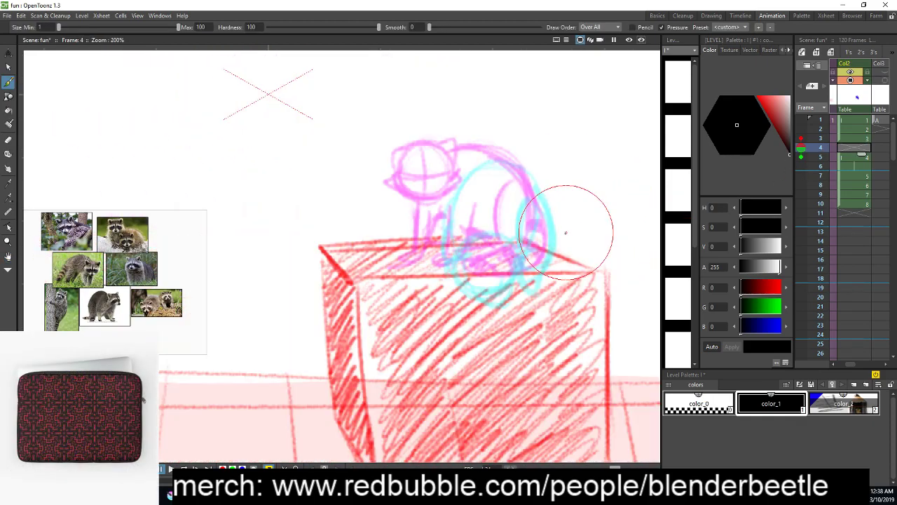
right_click(555, 240)
left_click(542, 199)
left_click(647, 227)
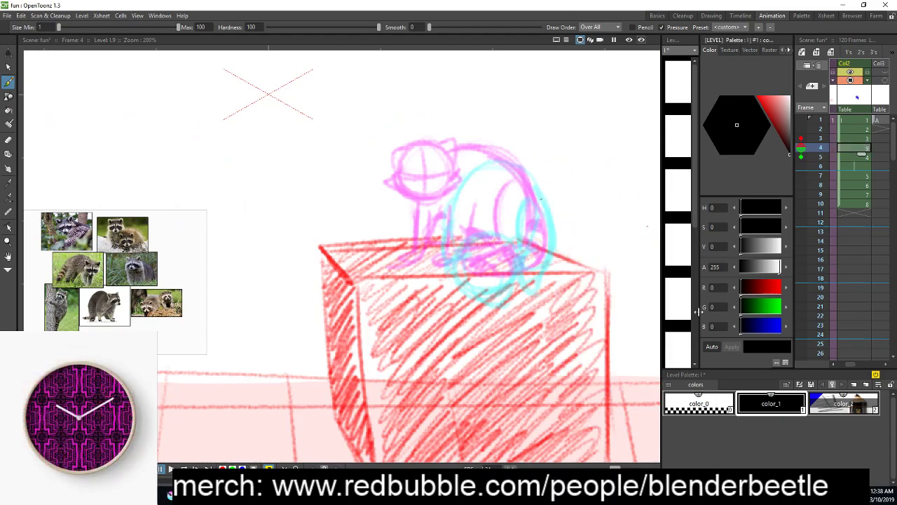
right_click(497, 175)
left_click(587, 149)
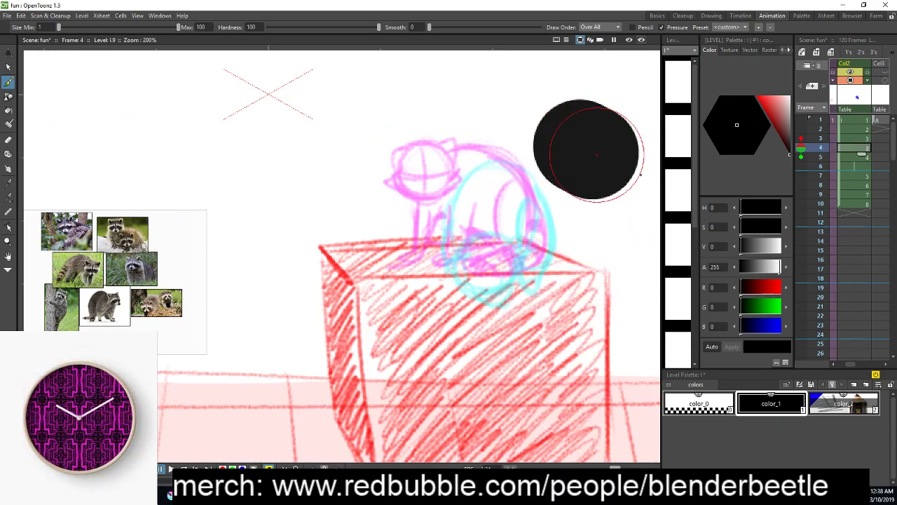
left_click_drag(597, 153, 659, 133)
left_click_drag(655, 186, 639, 304)
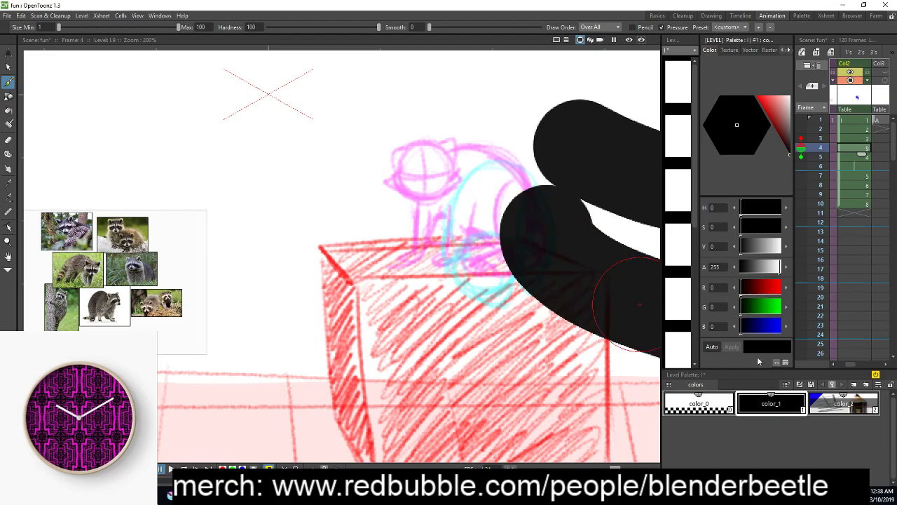
key("ctrl+z")
key("ctrl+z")
key("ctrl+z")
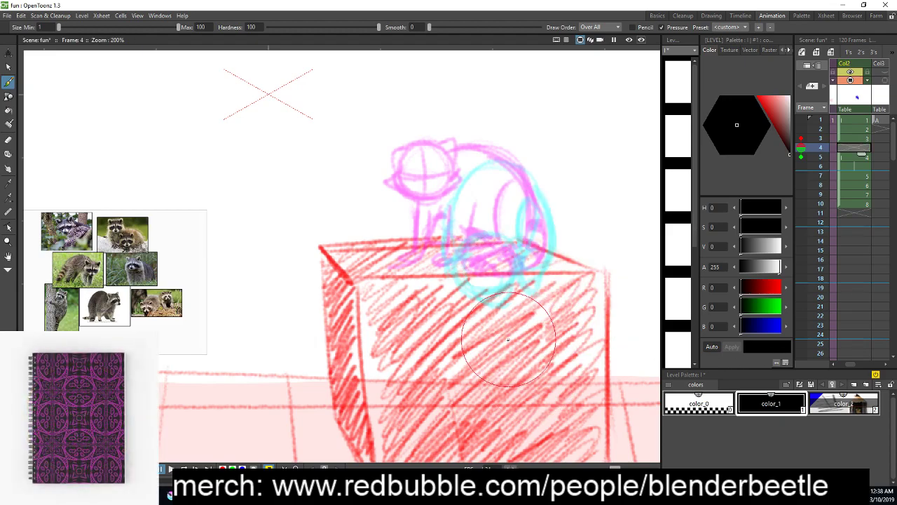
With color_2, sketch an in-between raccoon pose at frame 4 with a lowered head, arched back and front legs
left_click(852, 406)
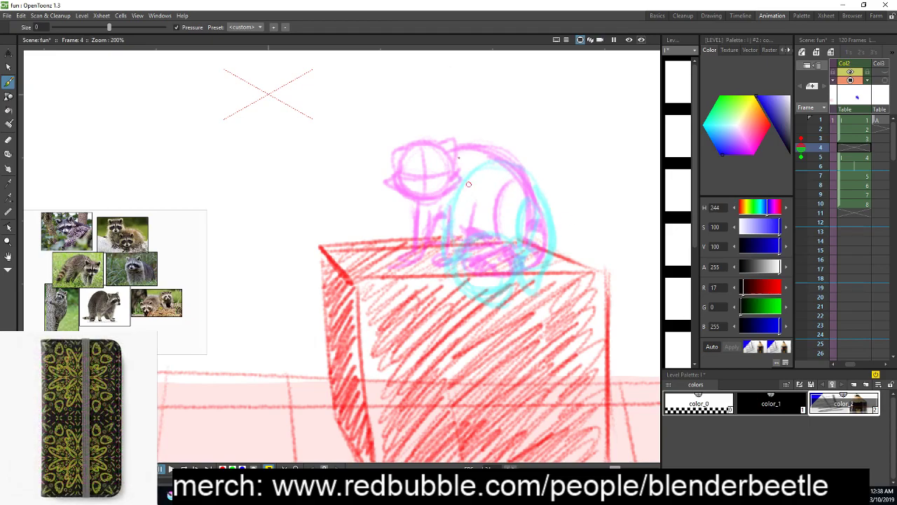
mouse_move(456, 167)
left_mouse_down()
mouse_move(430, 221)
mouse_move(434, 165)
mouse_move(471, 167)
mouse_move(416, 245)
mouse_move(436, 212)
mouse_move(442, 237)
left_mouse_up()
mouse_move(418, 196)
left_mouse_down()
mouse_move(468, 146)
mouse_move(531, 240)
left_mouse_up()
left_click_drag(505, 188, 496, 237)
mouse_move(452, 255)
left_mouse_down()
mouse_move(420, 246)
mouse_move(396, 268)
mouse_move(418, 268)
left_mouse_up()
left_click_drag(429, 210, 491, 196)
mouse_move(455, 166)
left_mouse_down()
mouse_move(481, 184)
mouse_move(465, 178)
mouse_move(457, 232)
left_mouse_up()
left_click_drag(480, 157, 488, 190)
left_click_drag(450, 164, 467, 223)
Finish the frame 4 raccoon with its hind paw and the striped tail curled around its body
key("space")
left_click_drag(536, 259, 524, 265)
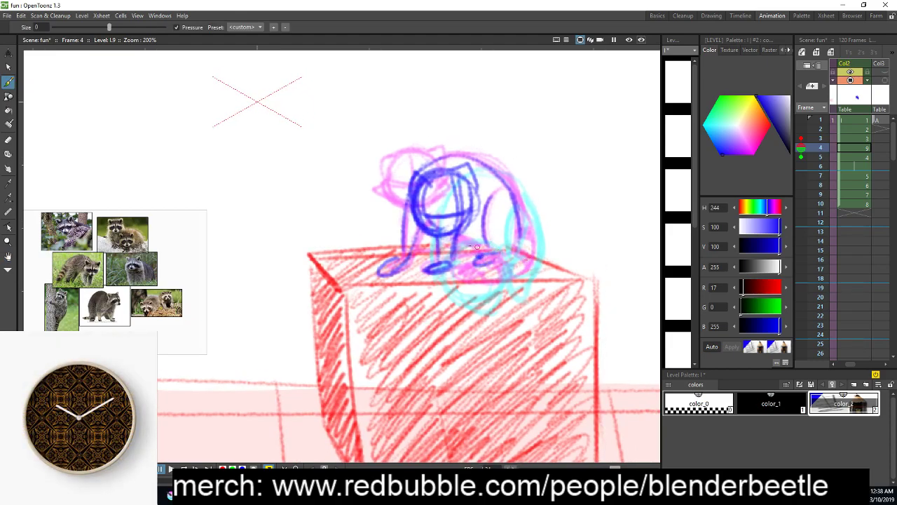
key("space")
left_click_drag(471, 250, 487, 249)
left_click_drag(534, 215, 551, 269)
mouse_move(518, 241)
left_mouse_down()
mouse_move(478, 267)
mouse_move(483, 284)
mouse_move(472, 277)
mouse_move(511, 272)
mouse_move(545, 247)
mouse_move(481, 265)
mouse_move(508, 273)
mouse_move(482, 266)
mouse_move(524, 273)
mouse_move(507, 259)
mouse_move(527, 272)
left_mouse_up()
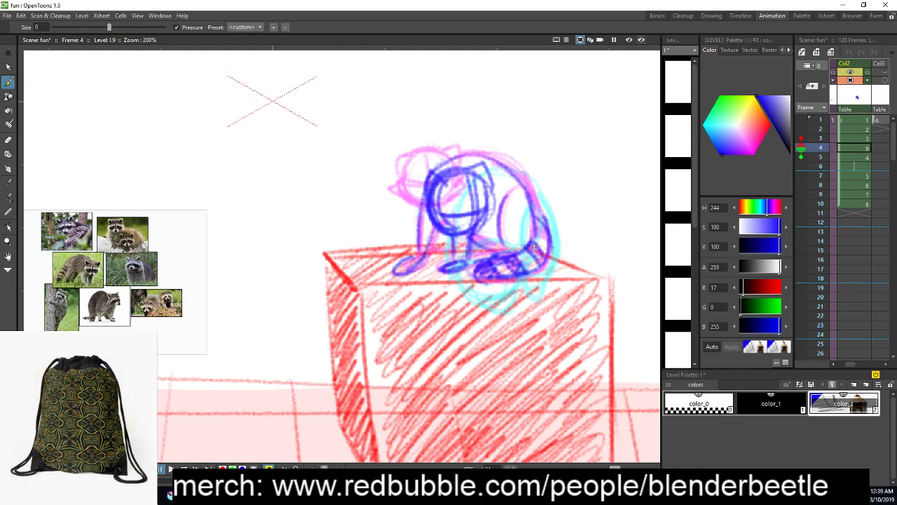
Turn off the onion skin and scrub frames 1 to 10 to check the jump with the new in-between
scroll(583, 243, "down", 1)
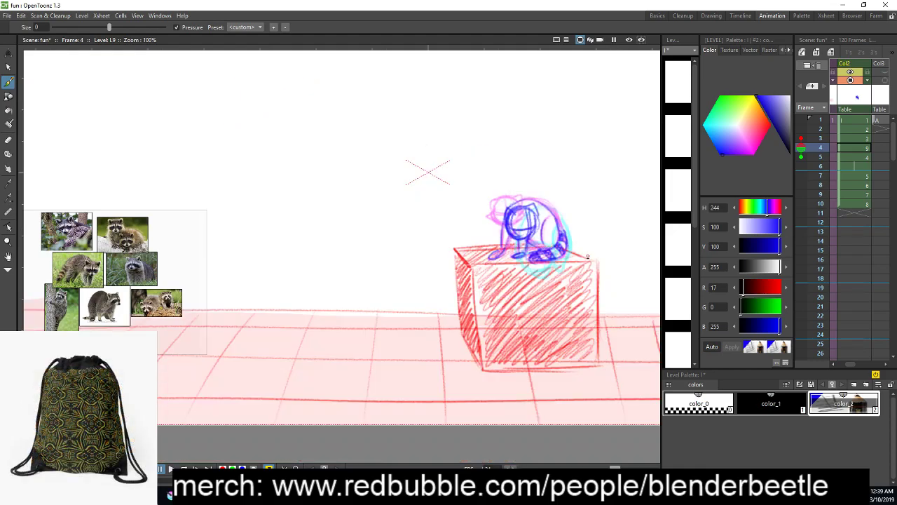
left_click(801, 149)
left_click(824, 120)
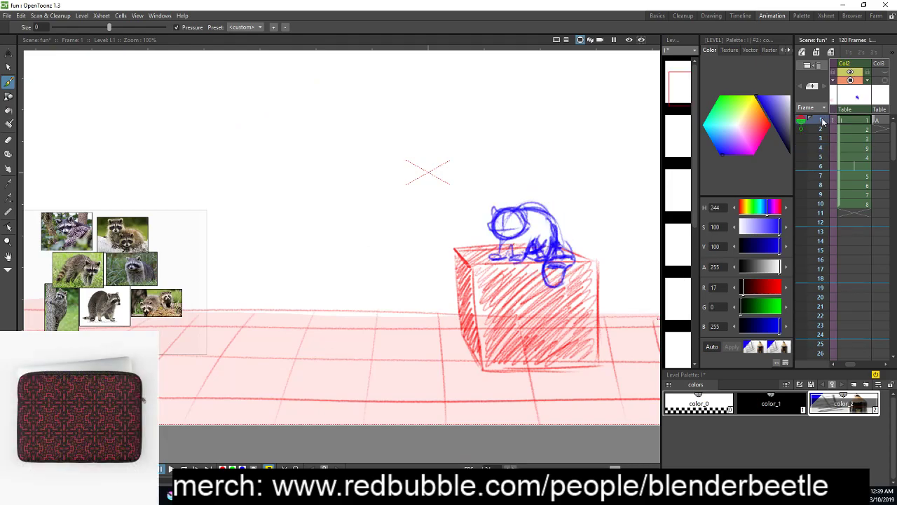
mouse_move(824, 121)
left_mouse_down()
mouse_move(831, 214)
mouse_move(834, 126)
mouse_move(839, 203)
left_mouse_up()
key("space")
left_click_drag(589, 276, 491, 238)
key("b")
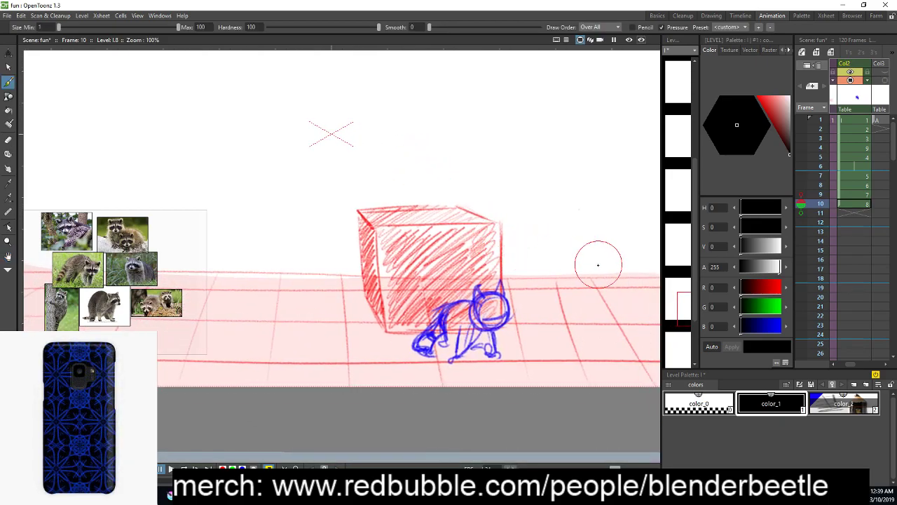
left_click(849, 207)
left_click(855, 196)
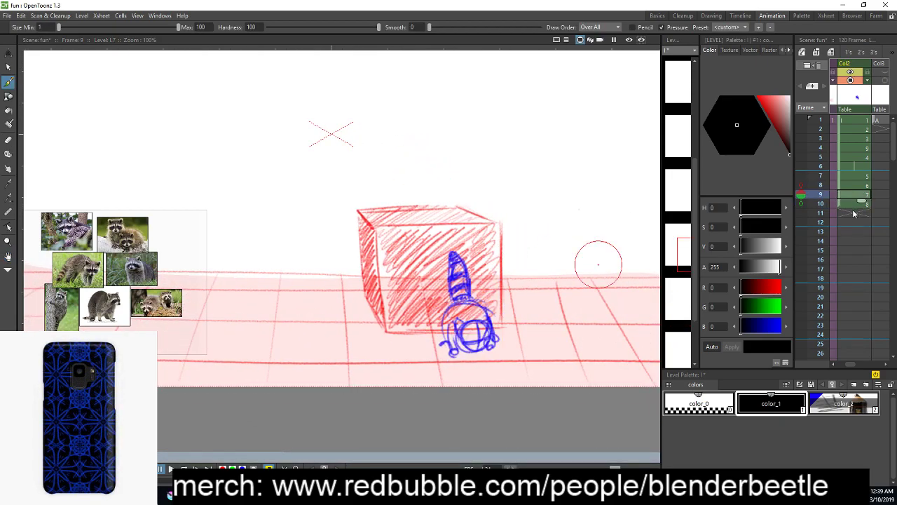
Set up the empty frame 11 of Col2 for drawing with color_2 and the onion skin on
left_click(855, 212)
scroll(507, 259, "up", 3)
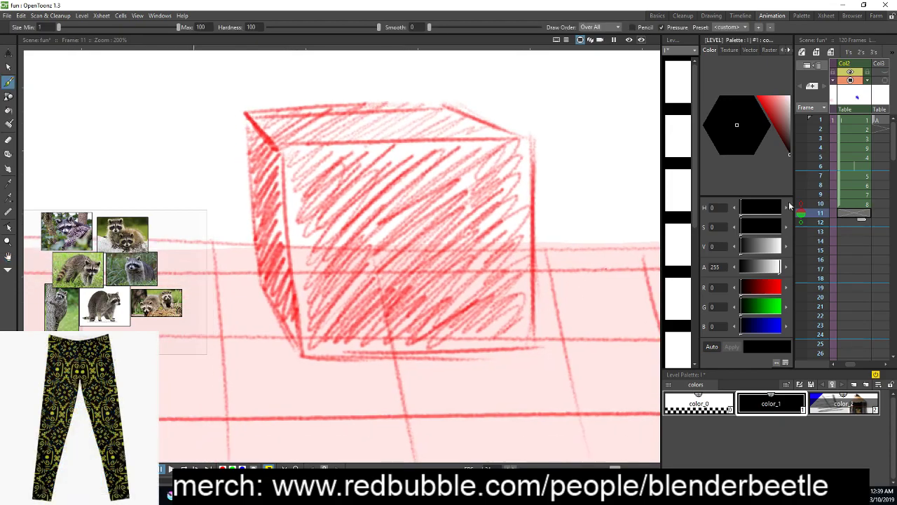
right_click(520, 303)
left_click(834, 405)
key("space")
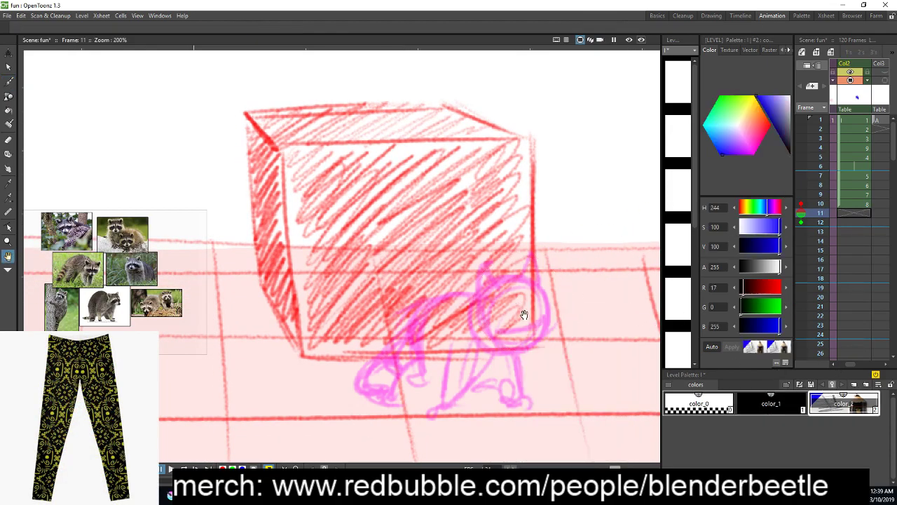
scroll(537, 281, "down", 2)
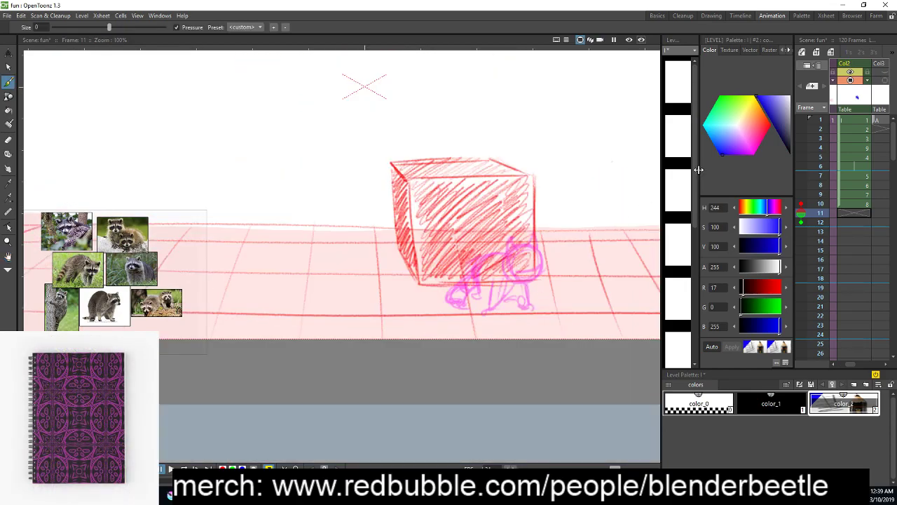
left_click_drag(596, 311, 237, 310)
key("space")
left_click_drag(240, 270, 601, 246)
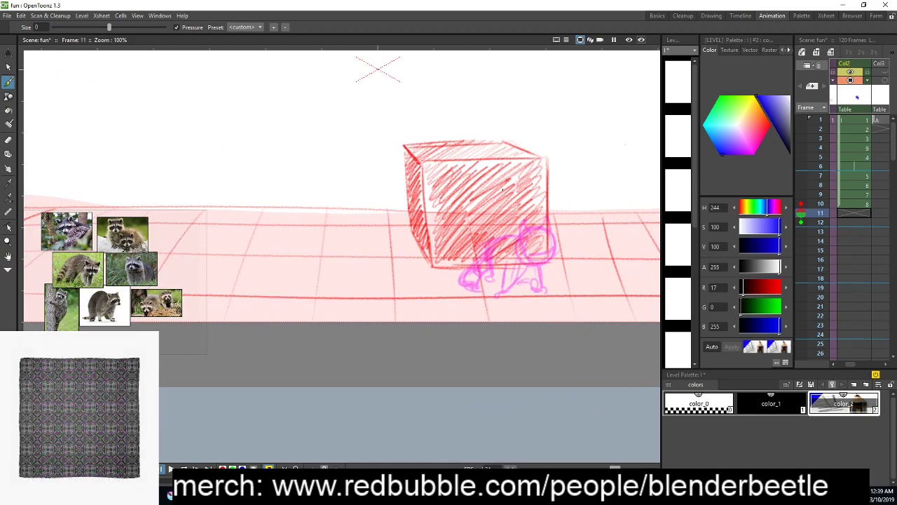
Sketch the raccoon's arched back and round head at frame 11, above the previous pose in front of the box
left_click_drag(493, 209, 509, 189)
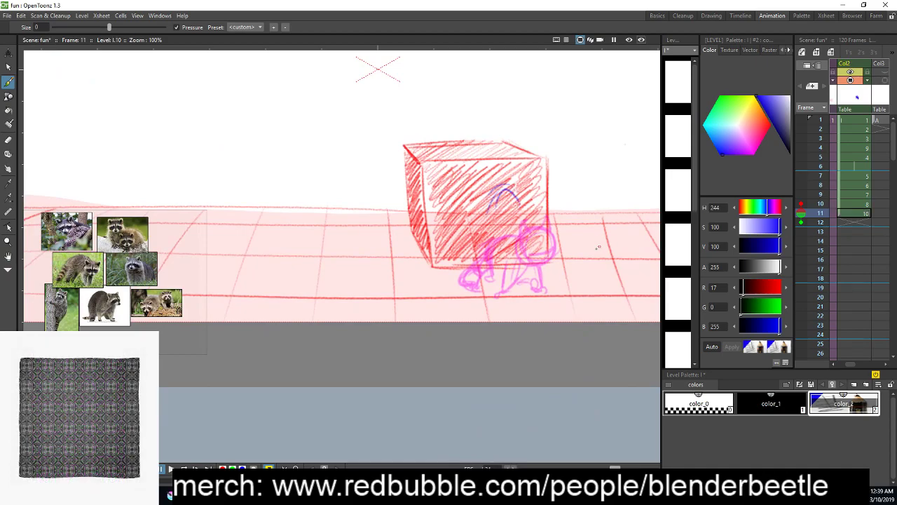
scroll(598, 247, "up", 2)
left_click_drag(393, 137, 447, 174)
mouse_move(382, 122)
left_mouse_down()
mouse_move(353, 194)
mouse_move(413, 214)
left_mouse_up()
mouse_move(489, 178)
left_mouse_down()
mouse_move(514, 183)
mouse_move(494, 247)
left_mouse_up()
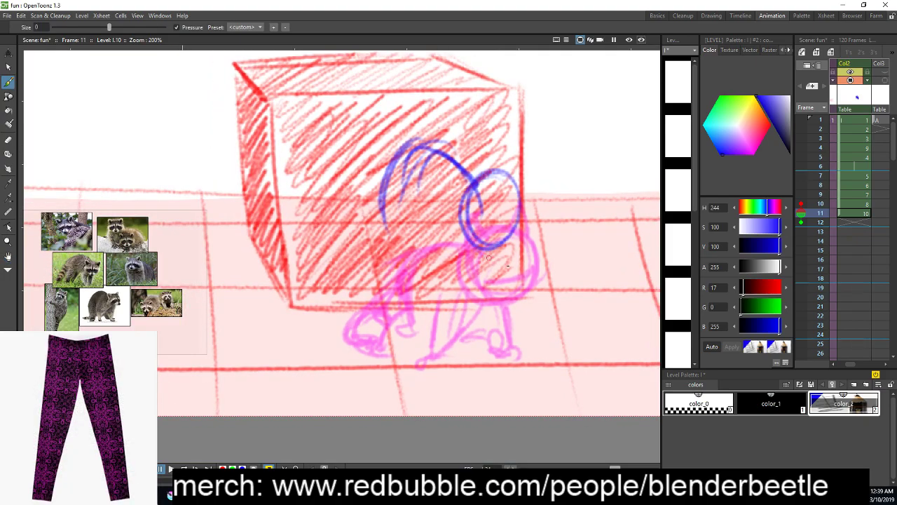
Draw the frame 11 raccoon's front and hind legs hanging from the body, and its drooping tail
left_click_drag(440, 202, 459, 293)
left_click_drag(459, 226, 467, 314)
left_click_drag(488, 265, 495, 306)
left_click_drag(462, 233, 497, 312)
mouse_move(410, 180)
left_mouse_down()
mouse_move(432, 180)
mouse_move(425, 300)
left_mouse_up()
mouse_move(429, 205)
left_mouse_down()
mouse_move(425, 314)
mouse_move(423, 245)
left_mouse_up()
left_click_drag(434, 212, 450, 285)
left_click_drag(446, 253, 450, 300)
left_click_drag(451, 213, 448, 296)
left_click_drag(400, 181, 402, 281)
mouse_move(396, 215)
left_mouse_down()
mouse_move(425, 315)
mouse_move(437, 256)
left_mouse_up()
left_click_drag(426, 211, 434, 292)
Add eyes, brow, an open snout, ears and rough back fur to the frame 11 raccoon
key("space")
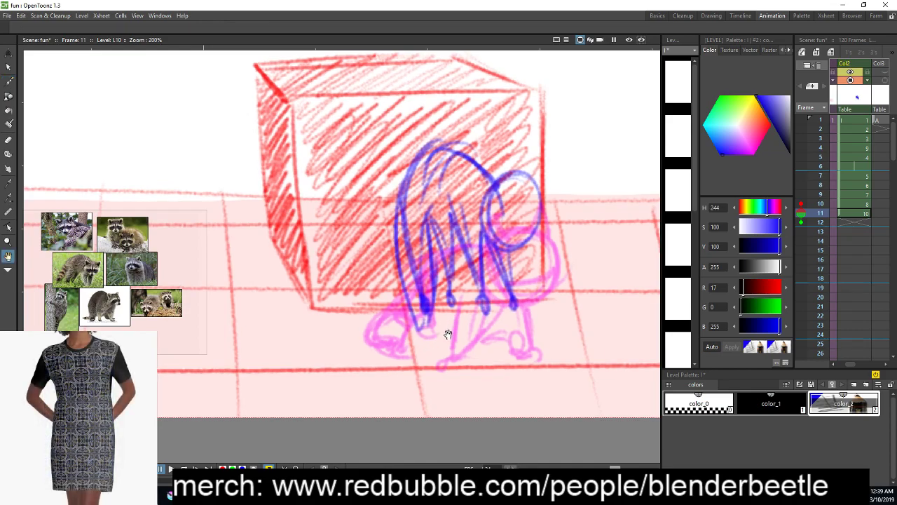
left_click_drag(449, 334, 441, 334)
left_click_drag(507, 222, 544, 211)
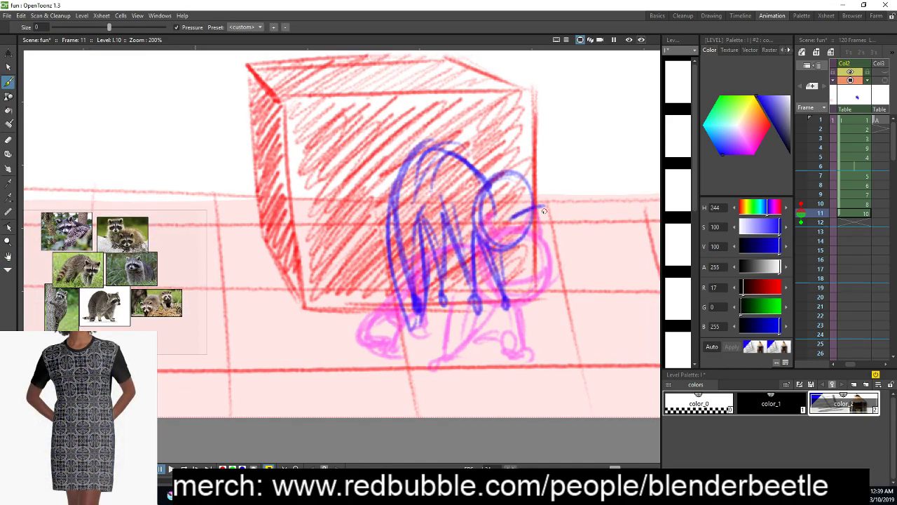
key("ctrl+z")
left_click_drag(496, 193, 510, 185)
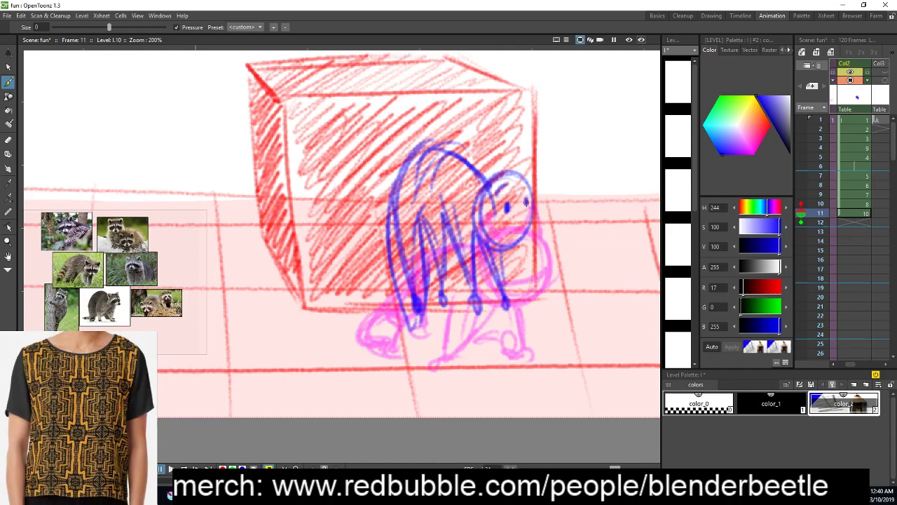
mouse_move(476, 223)
left_mouse_down()
mouse_move(474, 166)
mouse_move(443, 136)
left_mouse_up()
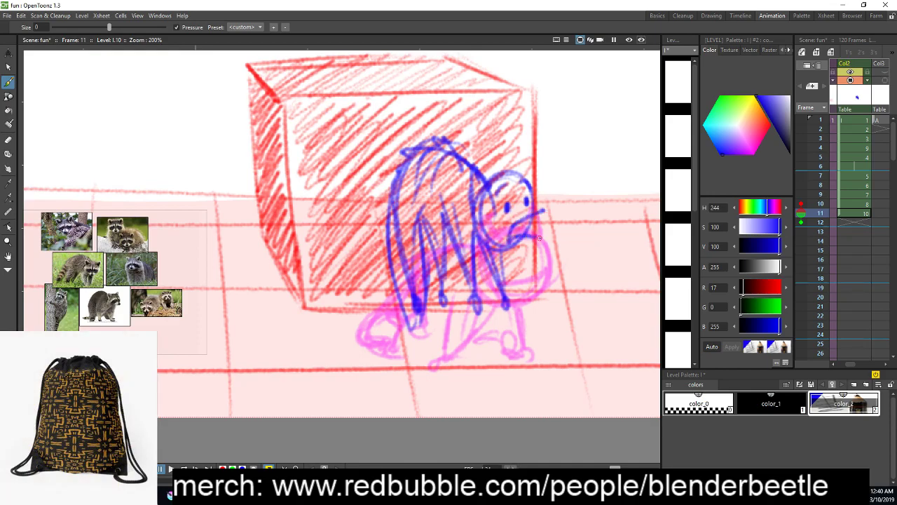
mouse_move(524, 226)
left_mouse_down()
mouse_move(544, 216)
mouse_move(544, 229)
left_mouse_up()
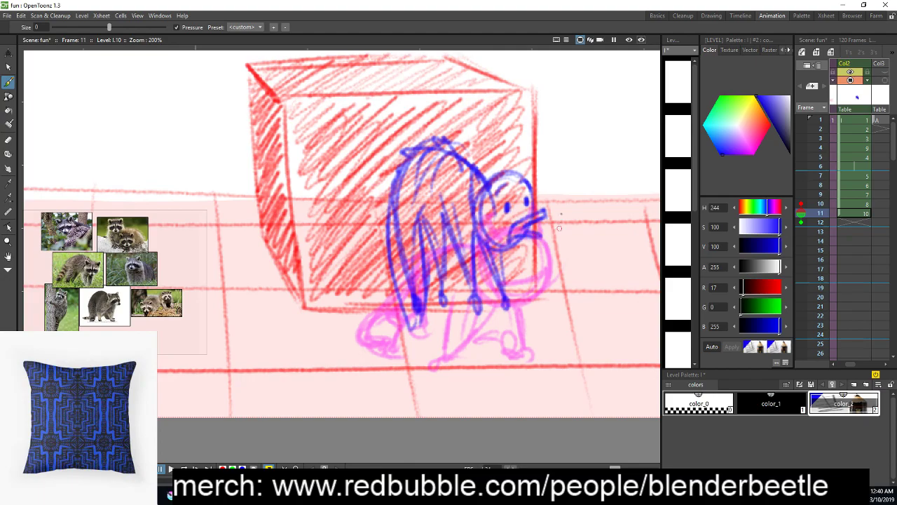
left_click_drag(515, 259, 525, 238)
left_click_drag(488, 195, 491, 147)
left_click_drag(533, 241, 553, 211)
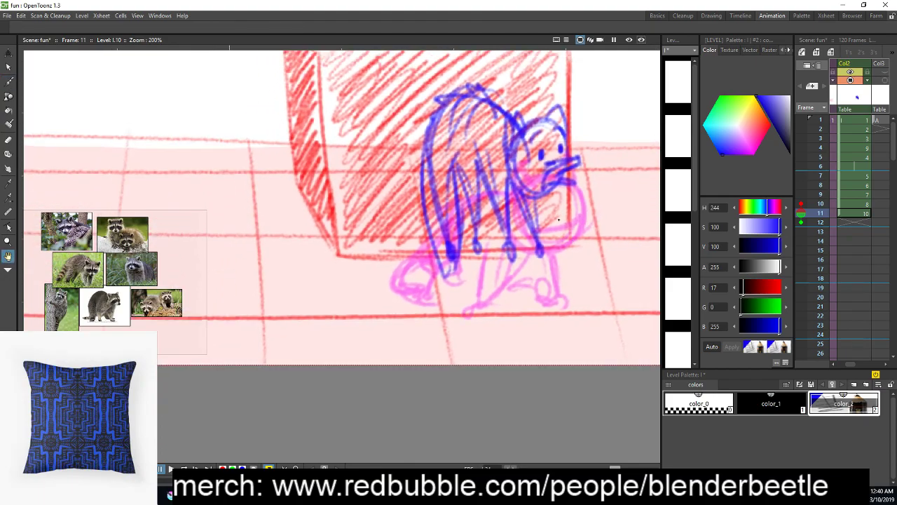
left_click_drag(547, 275, 546, 300)
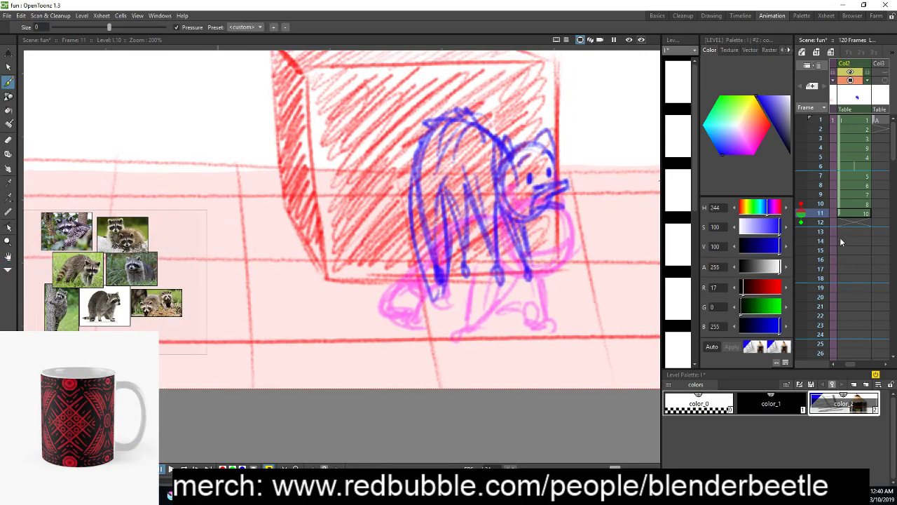
At frame 12, sketch the raccoon crouched on the floor with a low round head, arched body and paws
left_click(852, 222)
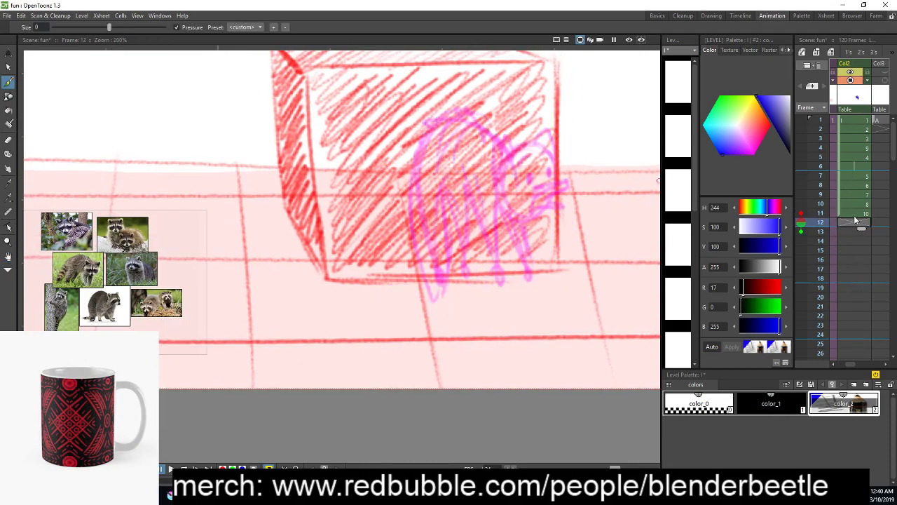
left_click(855, 205)
left_click(853, 213)
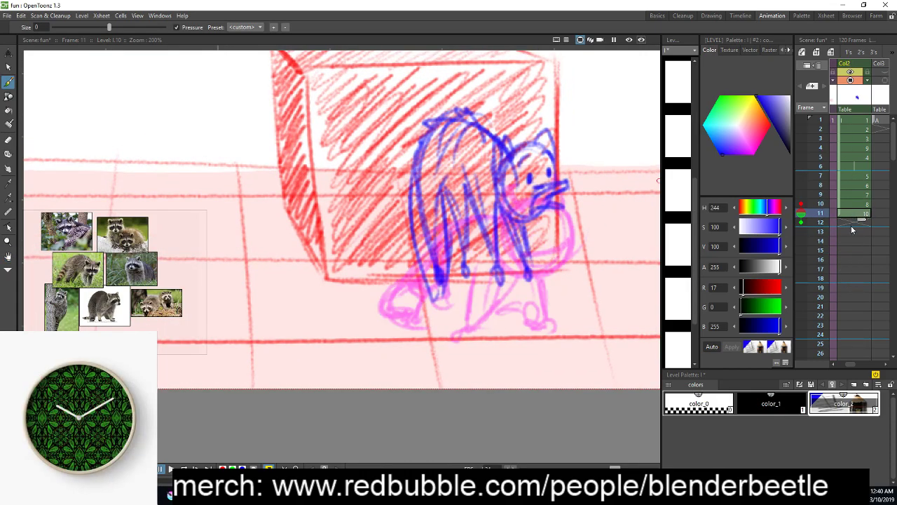
left_click(854, 230)
left_click(853, 223)
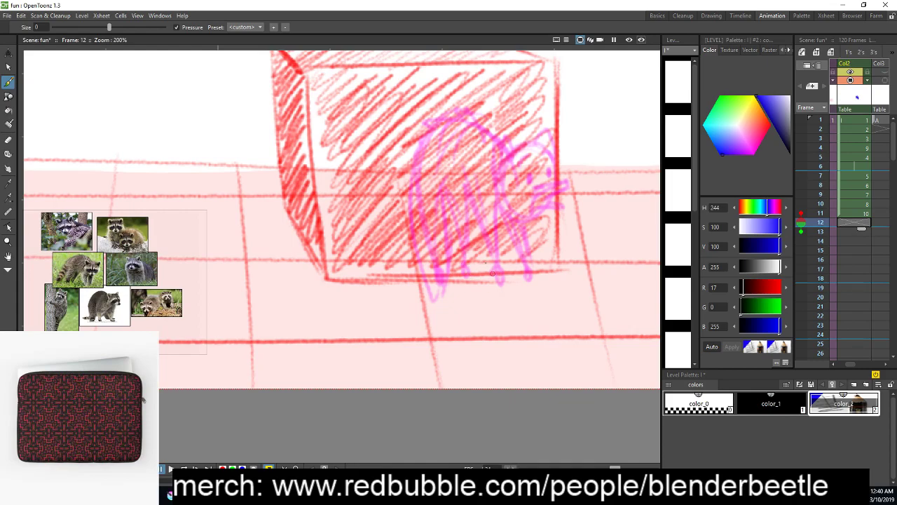
mouse_move(457, 265)
left_mouse_down()
mouse_move(445, 265)
mouse_move(539, 263)
mouse_move(454, 268)
mouse_move(476, 323)
mouse_move(495, 278)
left_mouse_up()
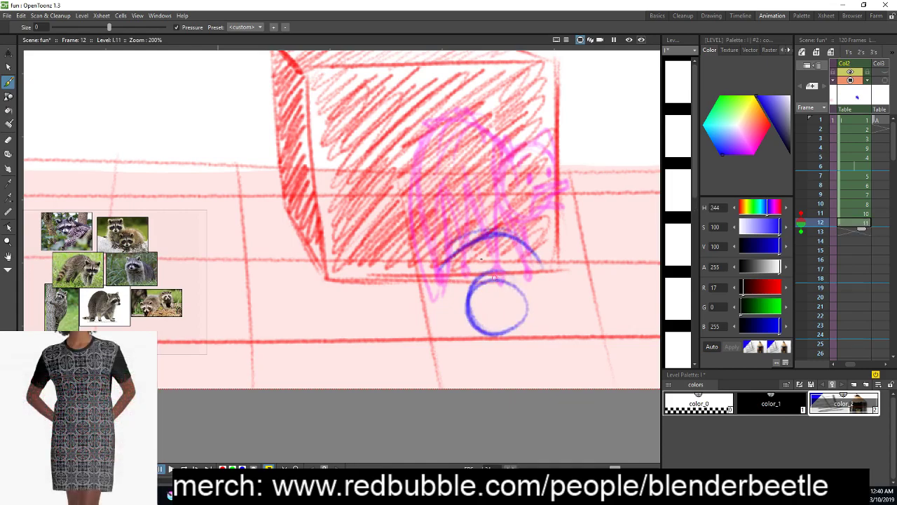
mouse_move(444, 259)
left_mouse_down()
mouse_move(448, 301)
mouse_move(466, 263)
mouse_move(460, 317)
mouse_move(460, 284)
mouse_move(450, 315)
left_mouse_up()
mouse_move(534, 280)
left_mouse_down()
mouse_move(534, 335)
mouse_move(519, 334)
mouse_move(550, 319)
mouse_move(526, 320)
left_mouse_up()
key("ctrl+z")
left_click_drag(472, 332, 481, 328)
left_click_drag(462, 296, 480, 267)
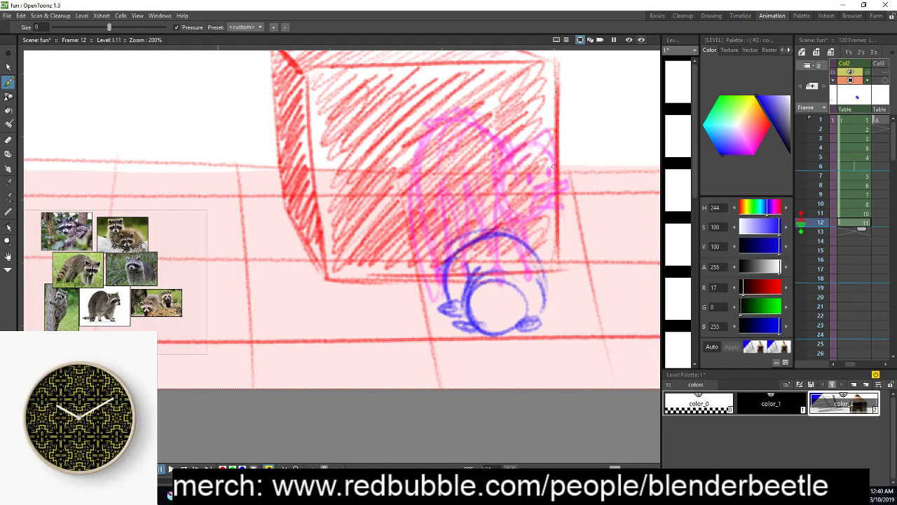
Add a muzzle line and round nose to the frame 12 raccoon, and sketch its tail curling behind the back
left_click_drag(462, 309, 526, 309)
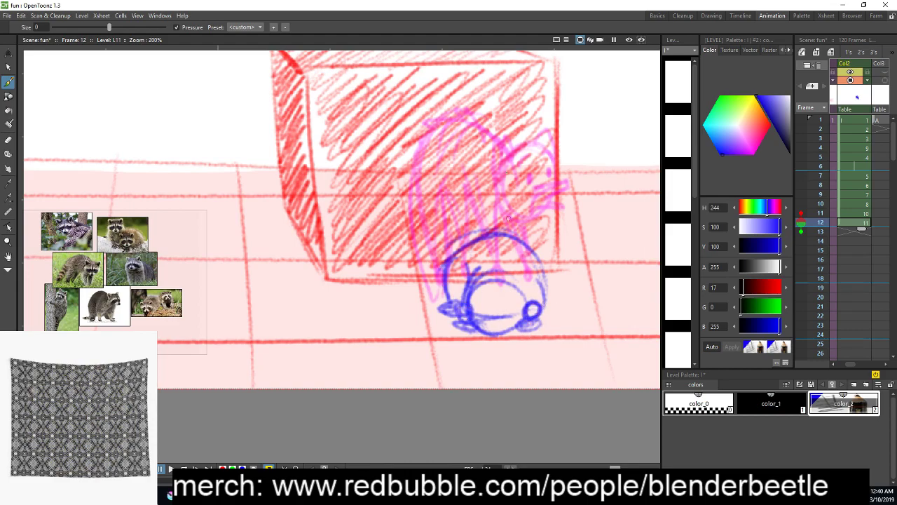
mouse_move(478, 235)
left_mouse_down()
mouse_move(483, 258)
mouse_move(432, 287)
left_mouse_up()
mouse_move(451, 230)
left_mouse_down()
mouse_move(442, 292)
mouse_move(454, 234)
mouse_move(485, 234)
left_mouse_up()
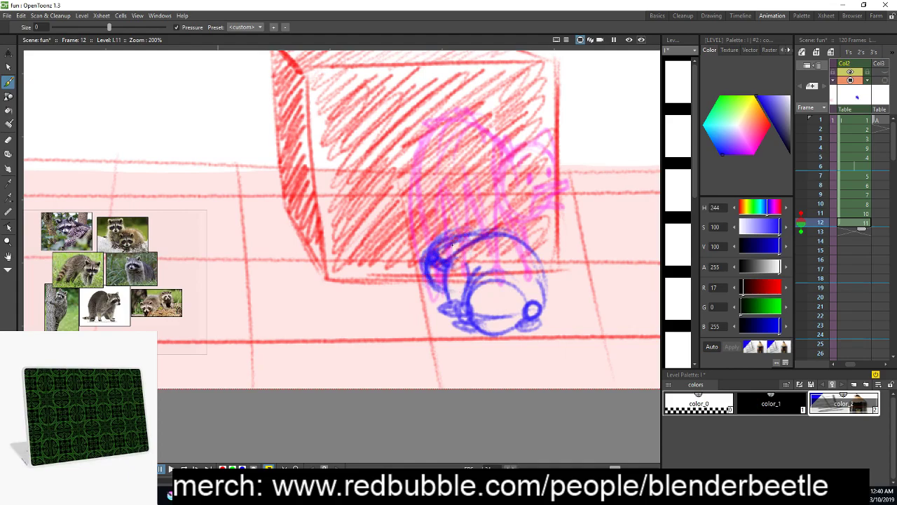
At frame 13, rough in the raccoon's chest, forward-reaching front leg, haunch and hind legs moving away from the previous crouch
left_click(854, 232)
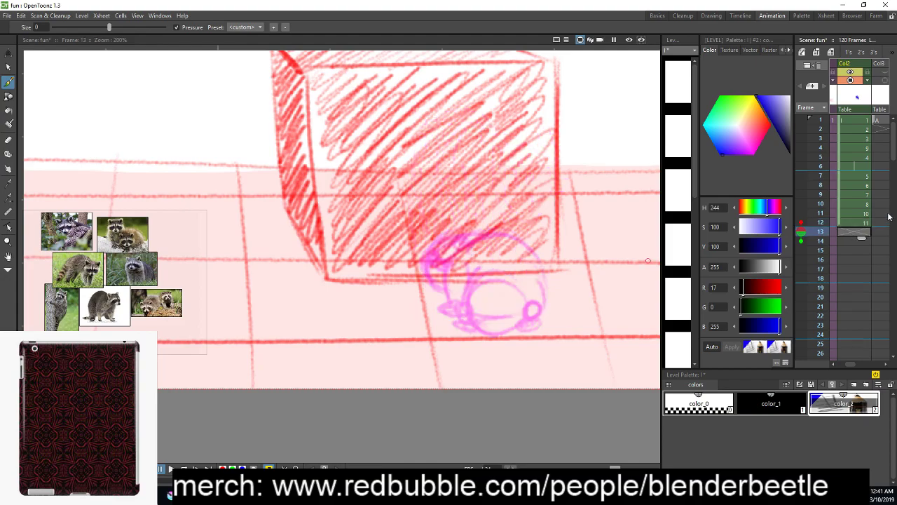
mouse_move(421, 225)
left_mouse_down()
mouse_move(403, 228)
mouse_move(398, 283)
mouse_move(408, 288)
left_mouse_up()
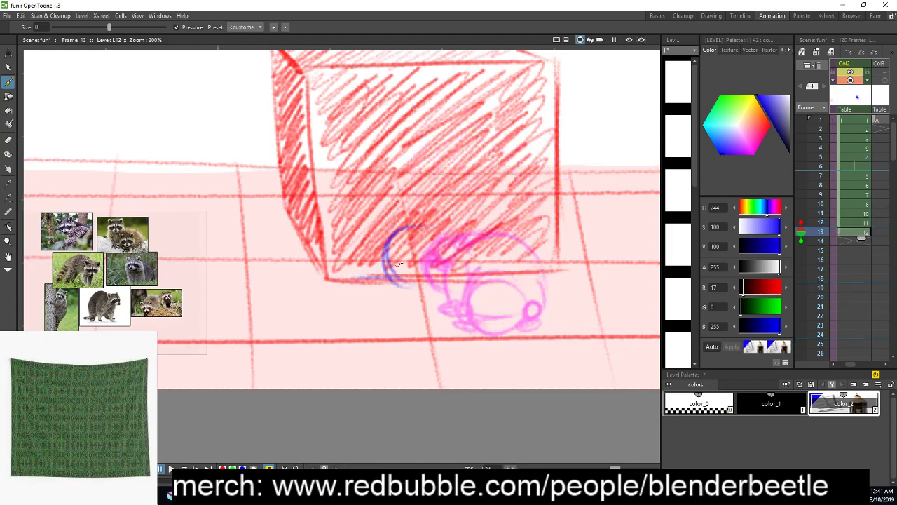
left_click_drag(390, 254, 352, 264)
mouse_move(436, 269)
left_mouse_down()
mouse_move(378, 277)
mouse_move(440, 272)
mouse_move(459, 280)
mouse_move(477, 308)
mouse_move(483, 300)
left_mouse_up()
left_click_drag(493, 248, 524, 293)
mouse_move(492, 241)
left_mouse_down()
mouse_move(494, 261)
mouse_move(558, 304)
mouse_move(540, 303)
mouse_move(546, 258)
left_mouse_up()
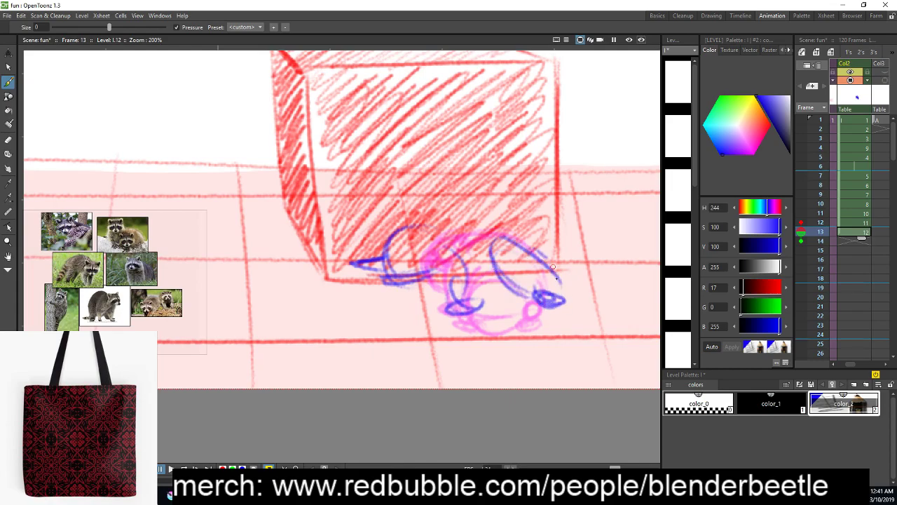
Draw the frame 13 raccoon's arched back and belly, round head with an ear, and second front paw
left_click_drag(428, 273, 517, 279)
left_click_drag(450, 232, 530, 244)
left_click_drag(492, 220, 549, 269)
left_click_drag(482, 306, 524, 294)
mouse_move(441, 233)
left_mouse_down()
mouse_move(382, 259)
mouse_move(428, 214)
mouse_move(396, 275)
left_mouse_up()
mouse_move(382, 224)
left_mouse_down()
mouse_move(421, 220)
mouse_move(376, 245)
left_mouse_up()
left_click_drag(394, 281, 368, 283)
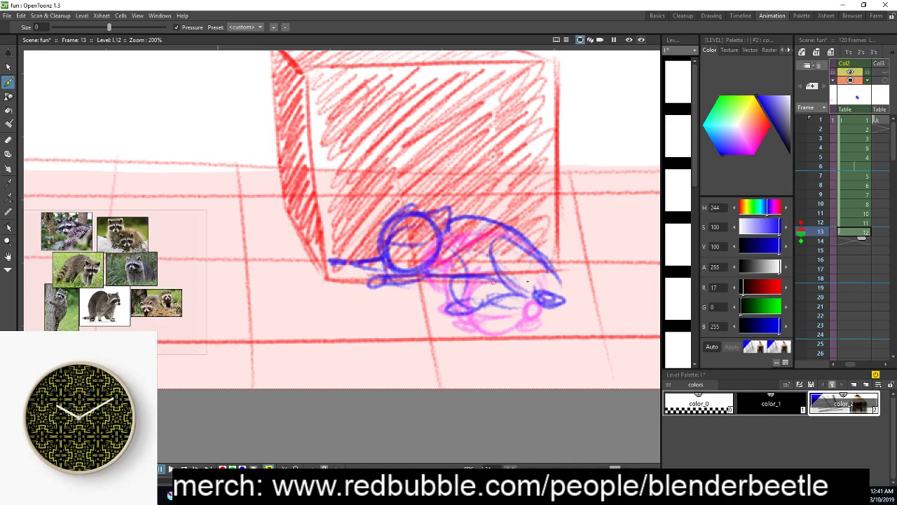
Darken the frame 13 raccoon's hind paws and reinforce its haunch and underside lines
mouse_move(471, 302)
left_mouse_down()
mouse_move(454, 312)
mouse_move(478, 307)
left_mouse_up()
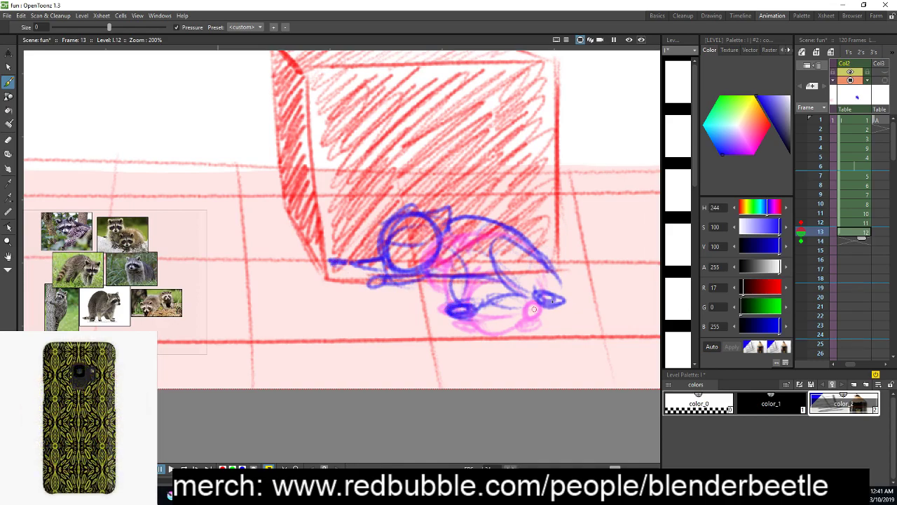
left_click_drag(535, 308, 528, 309)
mouse_move(495, 252)
left_mouse_down()
mouse_move(531, 294)
mouse_move(553, 276)
left_mouse_up()
mouse_move(423, 278)
left_mouse_down()
mouse_move(468, 278)
mouse_move(481, 256)
left_mouse_up()
left_click_drag(450, 268, 487, 272)
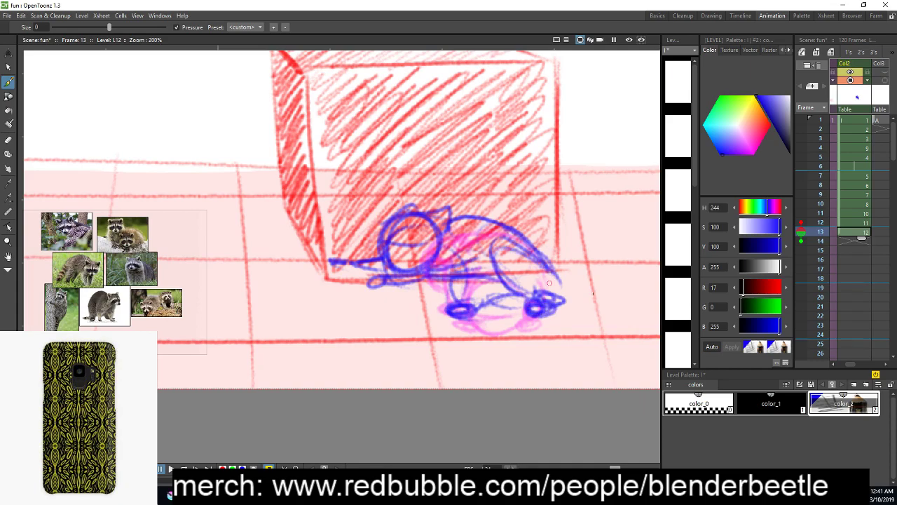
At frame 14, sketch the raccoon's long stretched body with both hind legs trailing behind it
left_click(854, 242)
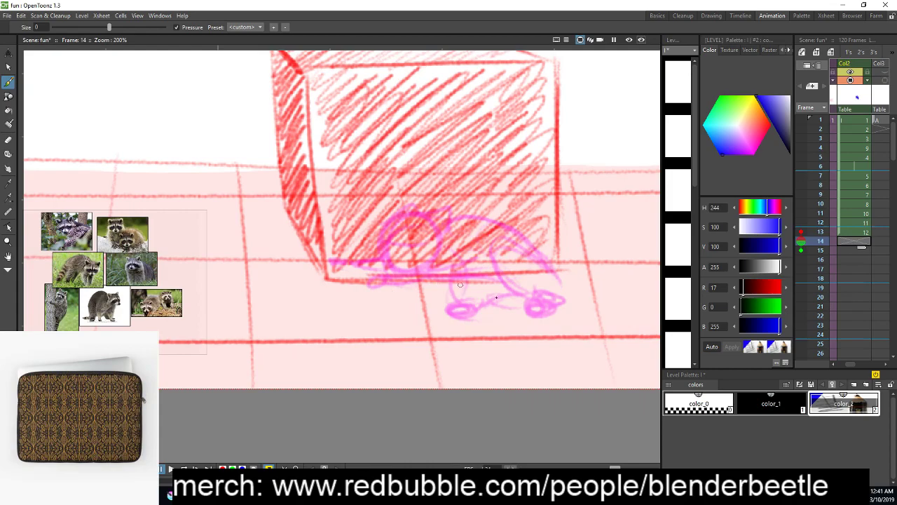
mouse_move(454, 308)
left_mouse_down()
mouse_move(401, 266)
mouse_move(379, 261)
mouse_move(441, 304)
mouse_move(422, 300)
mouse_move(418, 311)
left_mouse_up()
mouse_move(393, 273)
left_mouse_down()
mouse_move(455, 312)
mouse_move(400, 270)
mouse_move(449, 261)
mouse_move(464, 303)
mouse_move(486, 297)
left_mouse_up()
mouse_move(415, 237)
left_mouse_down()
mouse_move(469, 268)
mouse_move(438, 243)
mouse_move(326, 236)
mouse_move(409, 267)
left_mouse_up()
left_click_drag(357, 247, 394, 269)
mouse_move(400, 221)
left_mouse_down()
mouse_move(305, 226)
mouse_move(387, 218)
left_mouse_up()
left_click_drag(420, 295, 384, 272)
left_click_drag(386, 267, 374, 245)
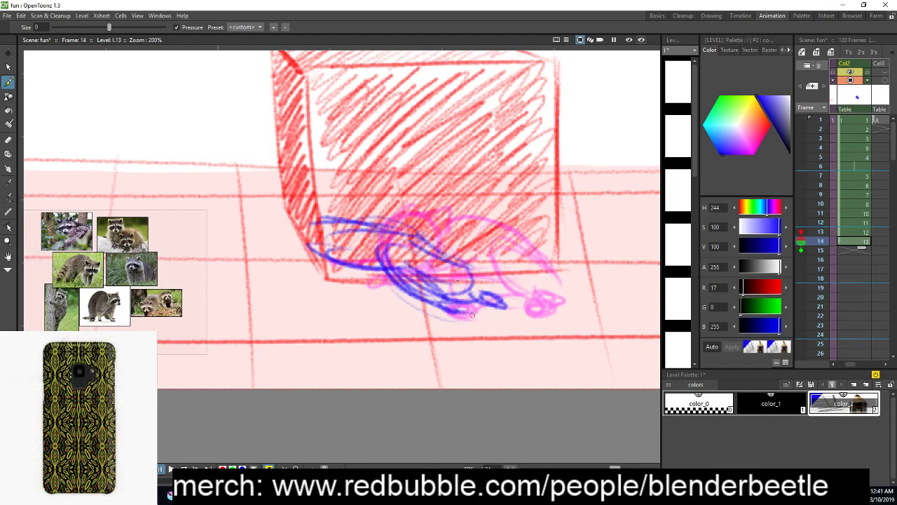
Draw the frame 14 raccoon's front legs reaching far forward and a round head above them
mouse_move(336, 248)
left_mouse_down()
mouse_move(258, 244)
mouse_move(335, 229)
left_mouse_up()
mouse_move(242, 248)
left_mouse_down()
mouse_move(271, 249)
mouse_move(237, 230)
mouse_move(321, 257)
left_mouse_up()
key("space")
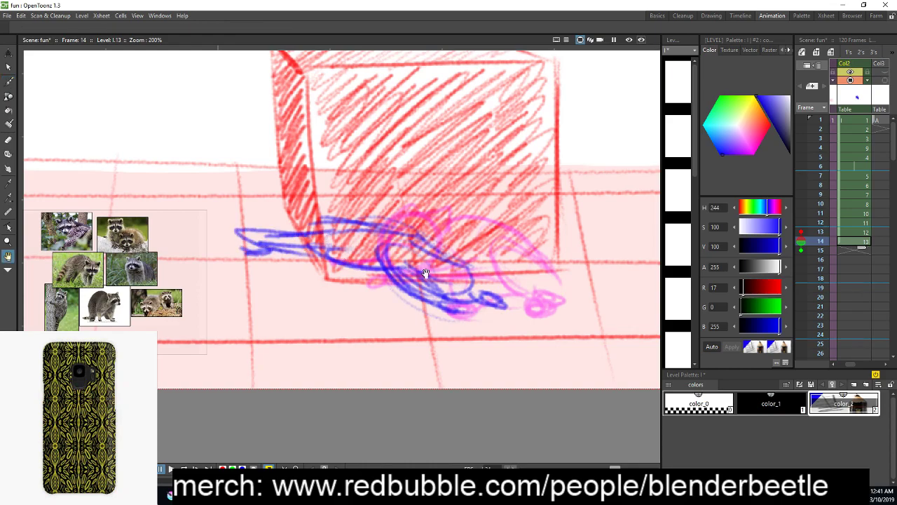
left_click_drag(419, 272, 465, 268)
mouse_move(360, 213)
left_mouse_down()
mouse_move(322, 230)
mouse_move(366, 246)
mouse_move(349, 246)
left_mouse_up()
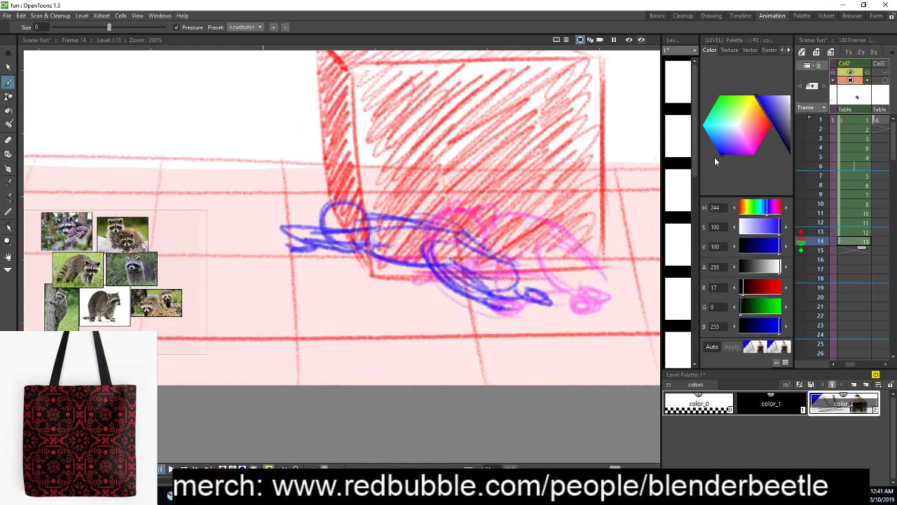
At frame 15, sketch the raccoon's next running pose, following on from the stretched frame 14 pose
left_click(853, 251)
mouse_move(275, 302)
left_mouse_down()
mouse_move(290, 309)
mouse_move(347, 283)
mouse_move(339, 281)
mouse_move(421, 260)
left_mouse_up()
left_click_drag(320, 266, 407, 270)
mouse_move(331, 282)
left_mouse_down()
mouse_move(400, 266)
mouse_move(438, 241)
mouse_move(478, 246)
left_mouse_up()
left_click_drag(389, 266, 482, 246)
left_click_drag(442, 239, 500, 251)
left_click_drag(408, 240, 500, 249)
mouse_move(446, 237)
left_mouse_down()
mouse_move(366, 243)
mouse_move(377, 264)
left_mouse_up()
left_click_drag(313, 271, 253, 294)
mouse_move(298, 220)
left_mouse_down()
mouse_move(307, 251)
mouse_move(278, 208)
mouse_move(314, 214)
left_mouse_up()
key("space")
left_click_drag(365, 256, 430, 259)
left_click_drag(380, 230, 429, 237)
mouse_move(373, 268)
left_mouse_down()
mouse_move(559, 262)
mouse_move(462, 271)
mouse_move(555, 253)
left_mouse_up()
left_click_drag(556, 250, 458, 239)
left_click_drag(514, 234, 451, 236)
mouse_move(453, 266)
left_mouse_down()
mouse_move(527, 269)
mouse_move(477, 276)
left_mouse_up()
Step all the raccoon drawings in frames 1 to 15 on 4's and play back the animation
key("space")
scroll(610, 297, "down", 2)
mouse_move(648, 292)
left_mouse_down()
mouse_move(555, 281)
mouse_move(569, 272)
left_mouse_up()
mouse_move(819, 137)
left_mouse_down()
mouse_move(823, 125)
mouse_move(813, 262)
mouse_move(819, 121)
left_mouse_up()
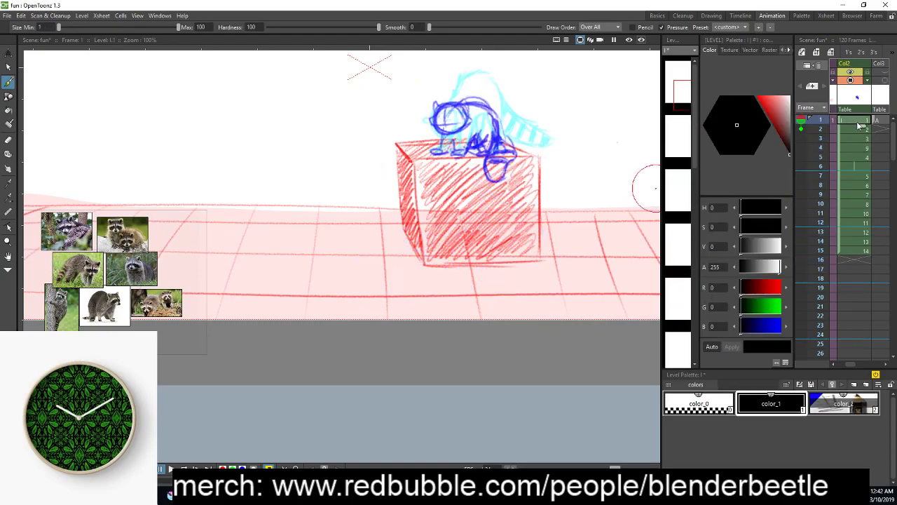
left_click(857, 248, "shift")
right_click(861, 191)
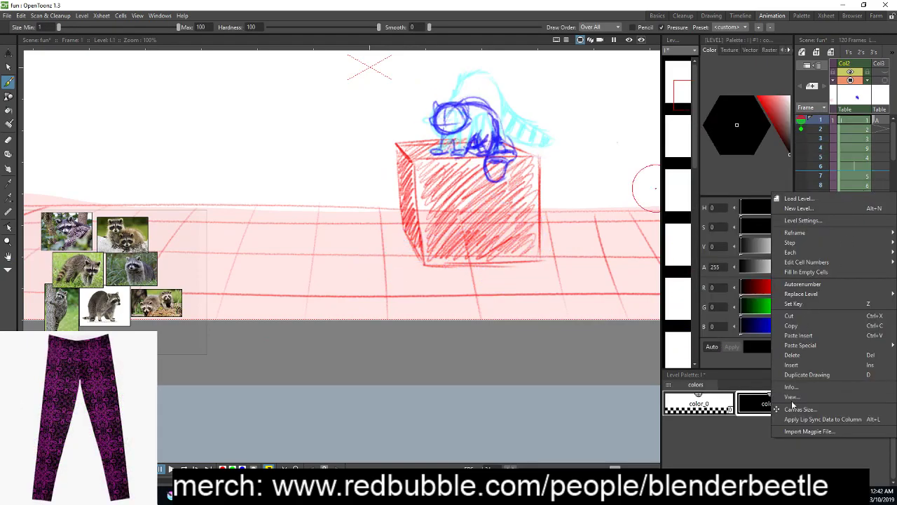
mouse_move(813, 243)
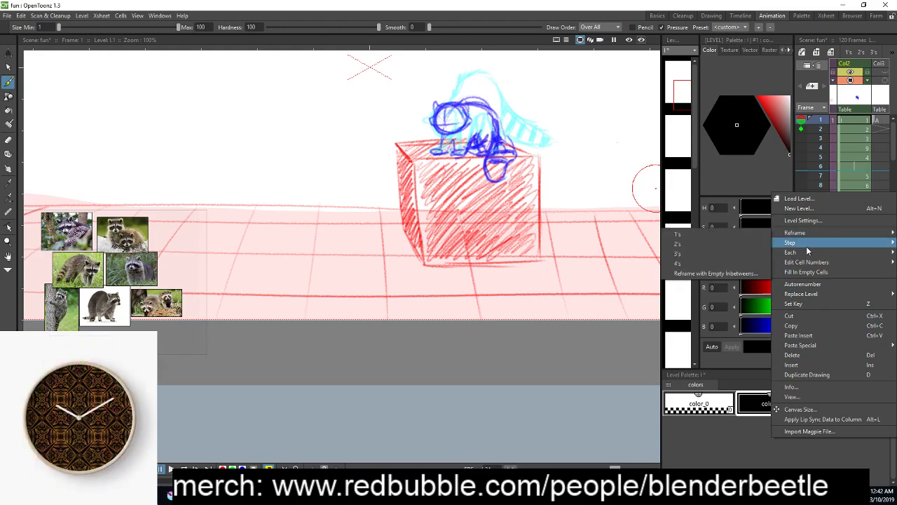
left_click(752, 256)
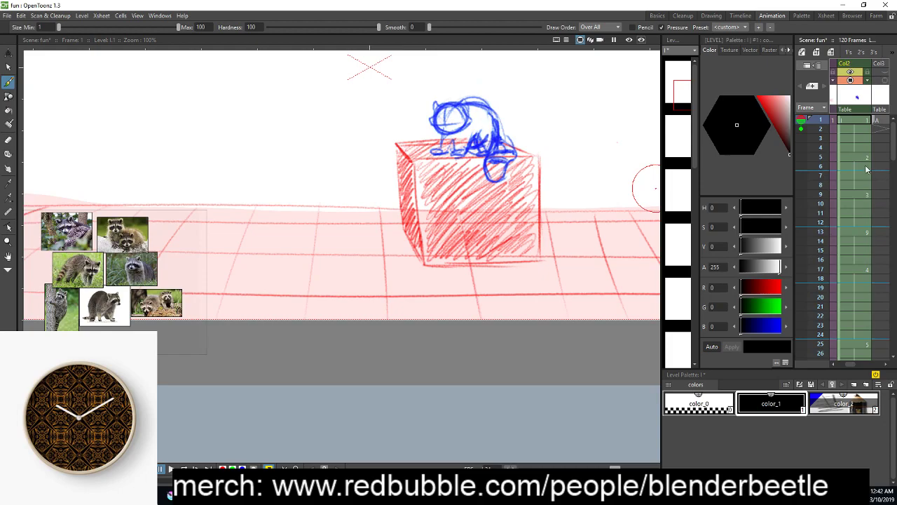
scroll(867, 169, "down", 15)
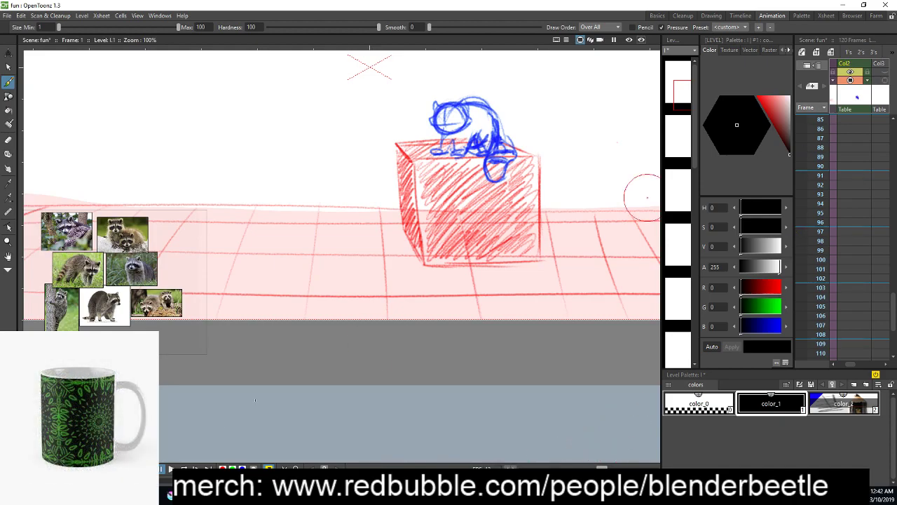
left_click(172, 468)
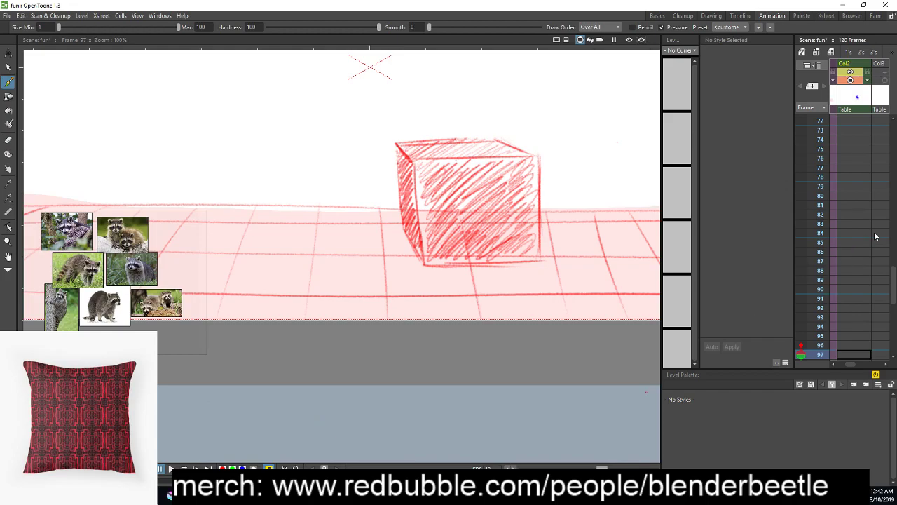
Lengthen the holds of the first drawings so that drawing 3 starts at frame 29 and holds through frame 41
left_click(859, 176)
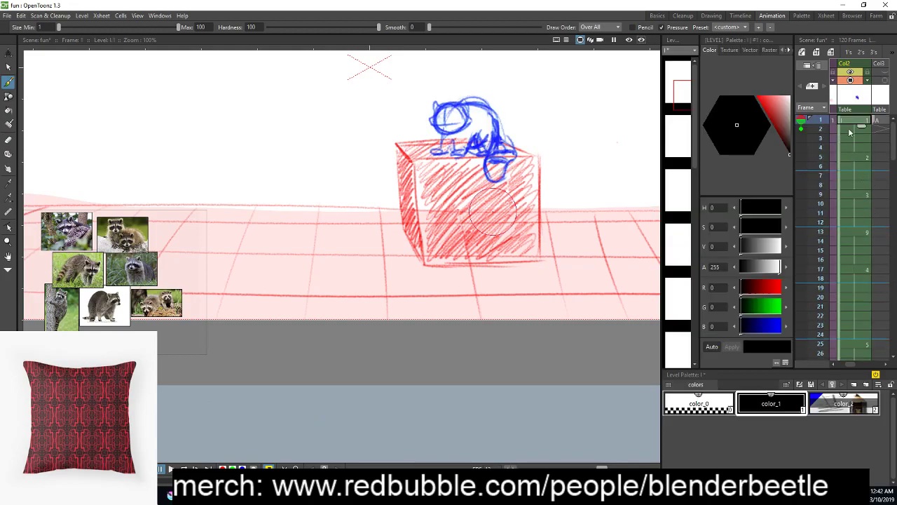
left_click_drag(864, 183, 867, 264)
left_click(850, 141)
left_click_drag(858, 143, 862, 247)
scroll(861, 211, "down", 5)
left_click(861, 177)
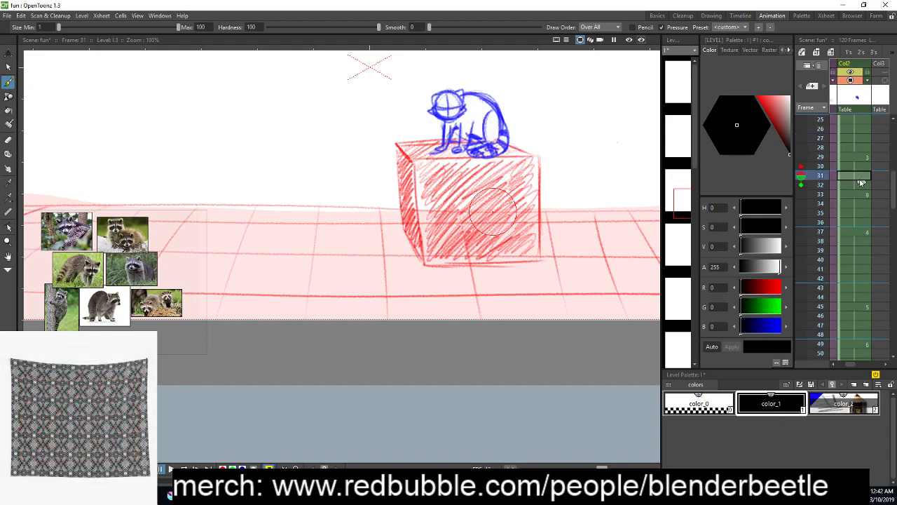
left_click_drag(861, 184, 861, 257)
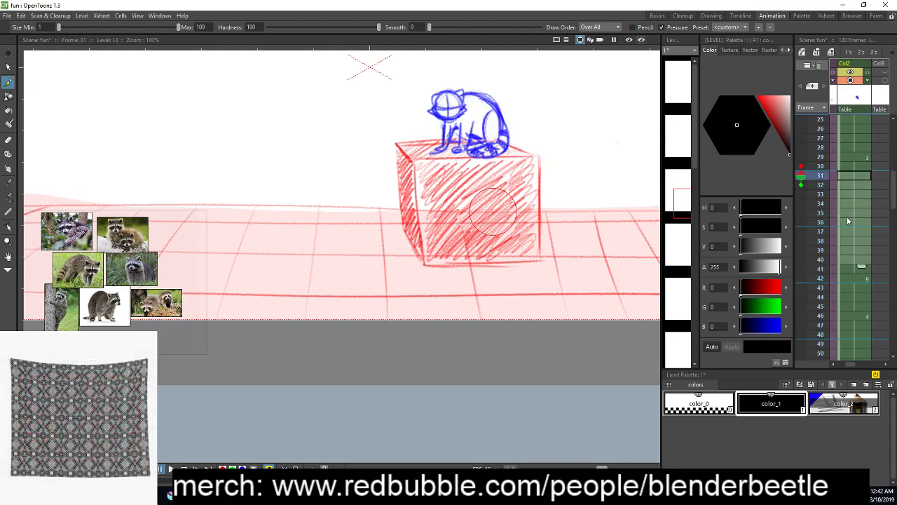
Examine the raccoon's poses and their holds around frames 58 to 64, where it comes down in front of the box
scroll(846, 218, "down", 3)
left_click(849, 214)
left_click(849, 251)
left_click(856, 281)
scroll(855, 278, "down", 2)
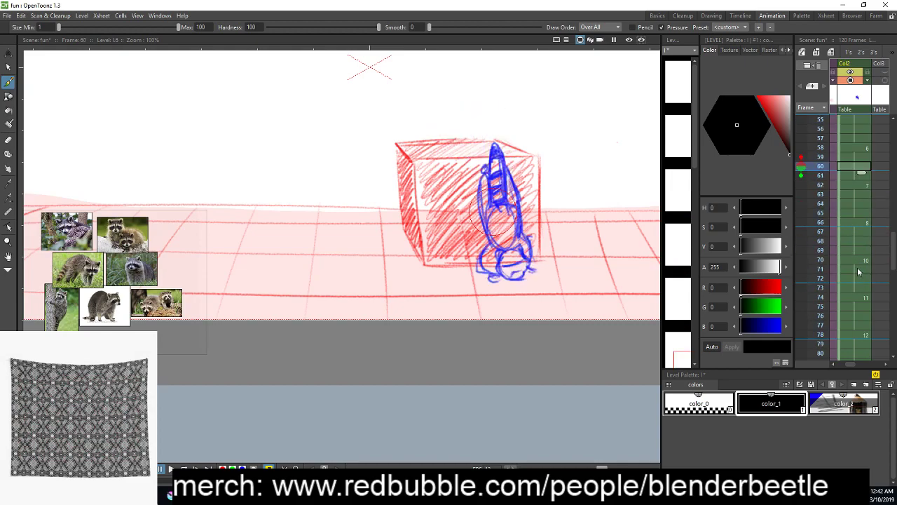
left_click(854, 298)
left_click(852, 203)
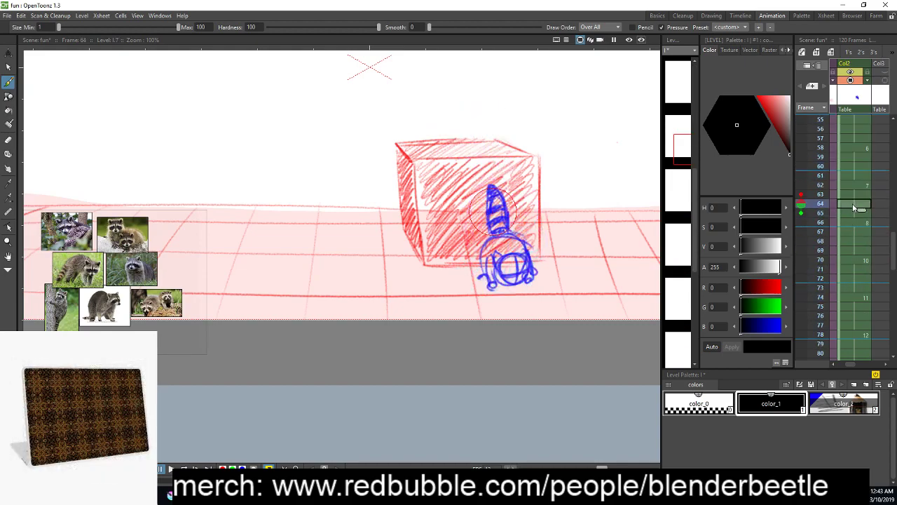
left_click(855, 175)
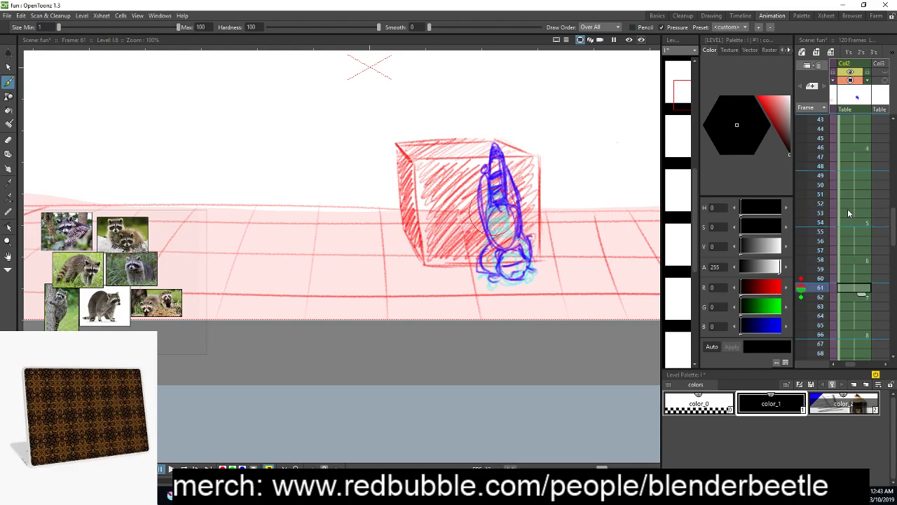
Extend the hold of drawing 8, the raccoon standing beside the box, through frame 88
scroll(867, 294, "up", 2)
left_click(863, 300)
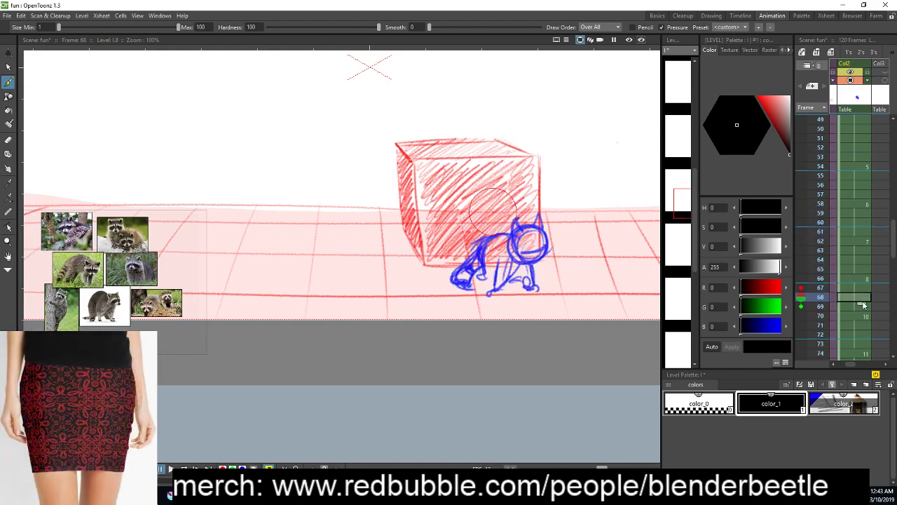
left_click_drag(862, 306, 861, 373)
scroll(847, 300, "down", 6)
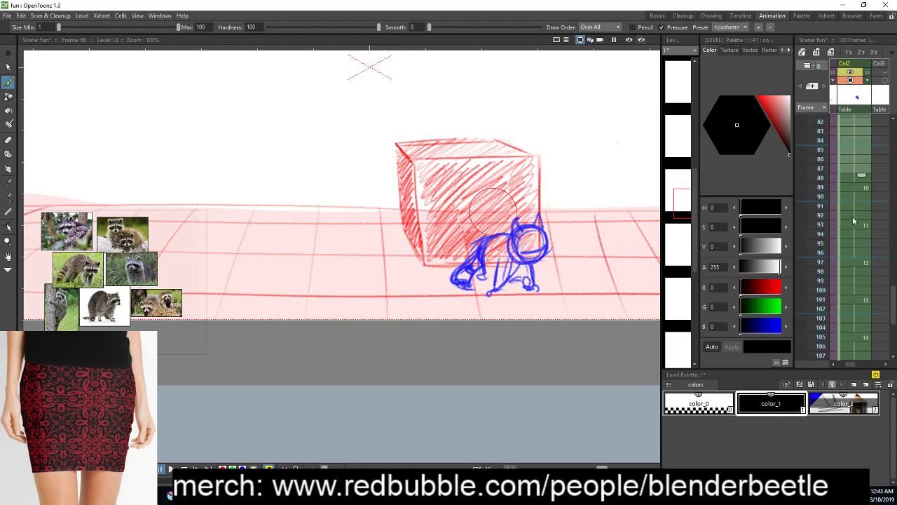
Reduce the holds of drawings 11 to 14, from frame 93 to frame 108, to two frames each
left_click(859, 235)
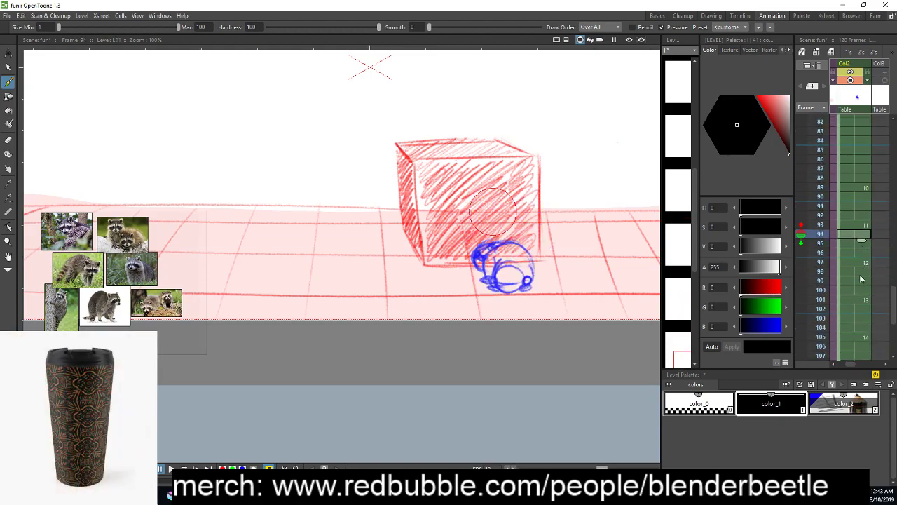
left_click(862, 275)
left_click(859, 227)
scroll(861, 280, "down", 2)
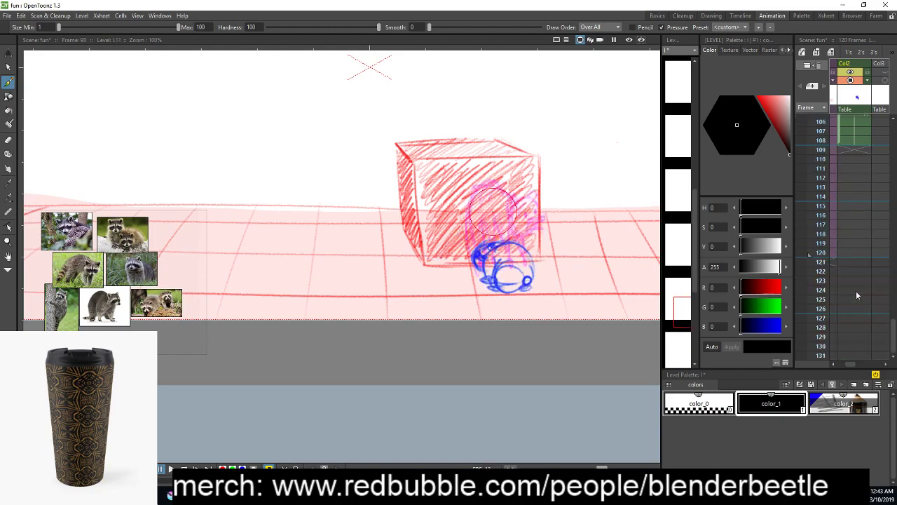
left_click(847, 309, "shift")
right_click(847, 309)
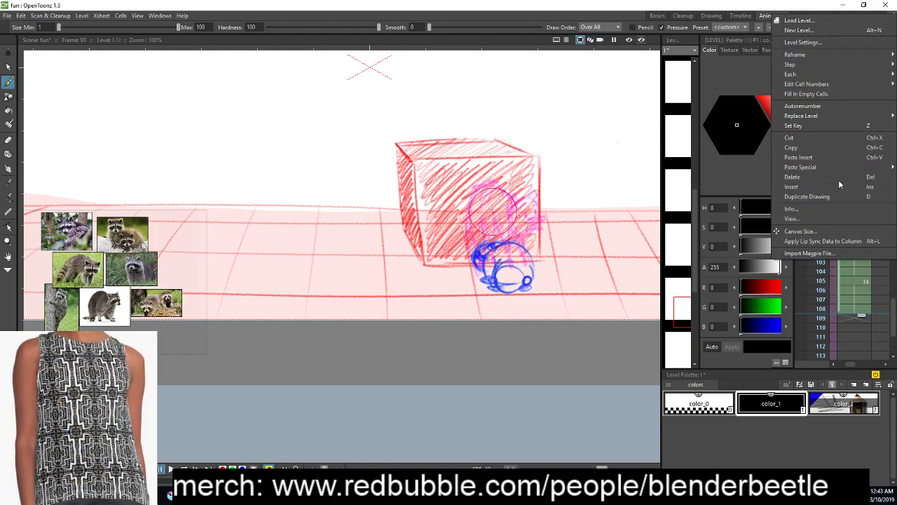
mouse_move(795, 74)
left_click(748, 76)
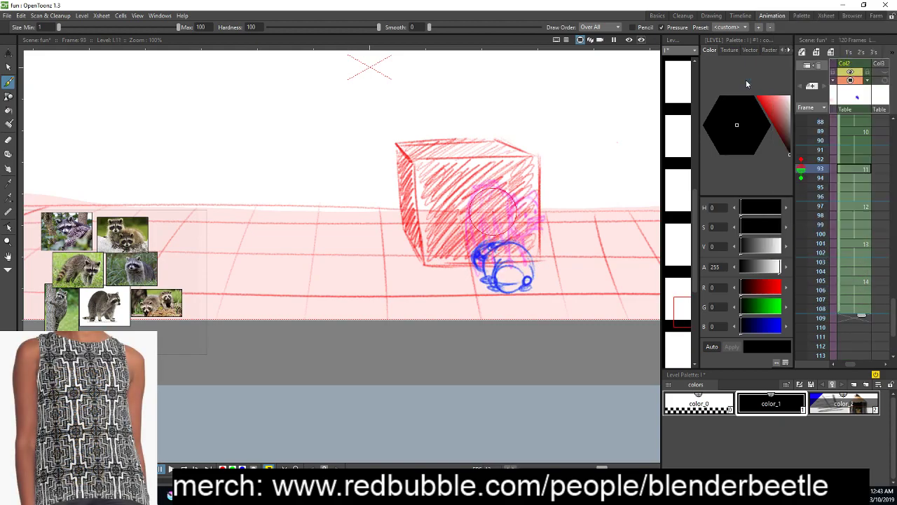
Play back the retimed animation to check the holds and the faster running poses
left_click(855, 178)
left_click(136, 468)
left_click(171, 469)
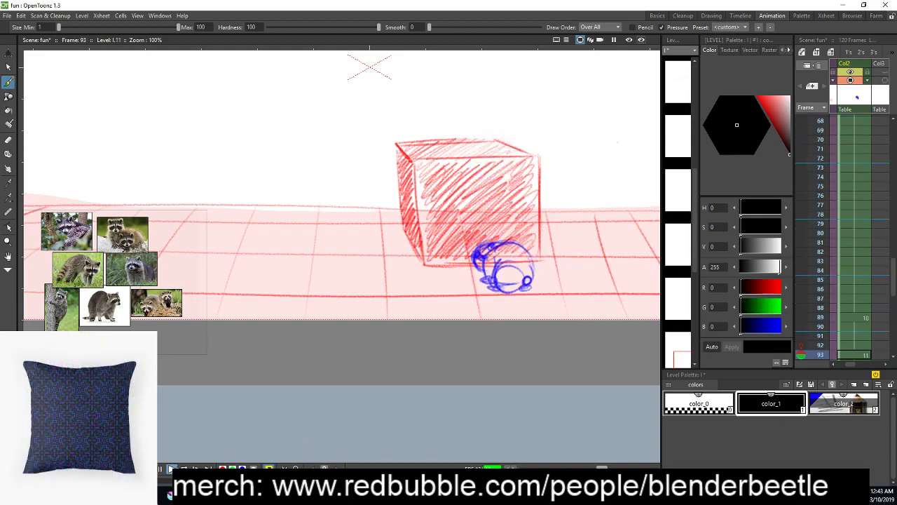
Shorten the hold of drawing 8, the raccoon standing beside the box, to end at frame 77, and play back the timing
scroll(847, 207, "up", 5)
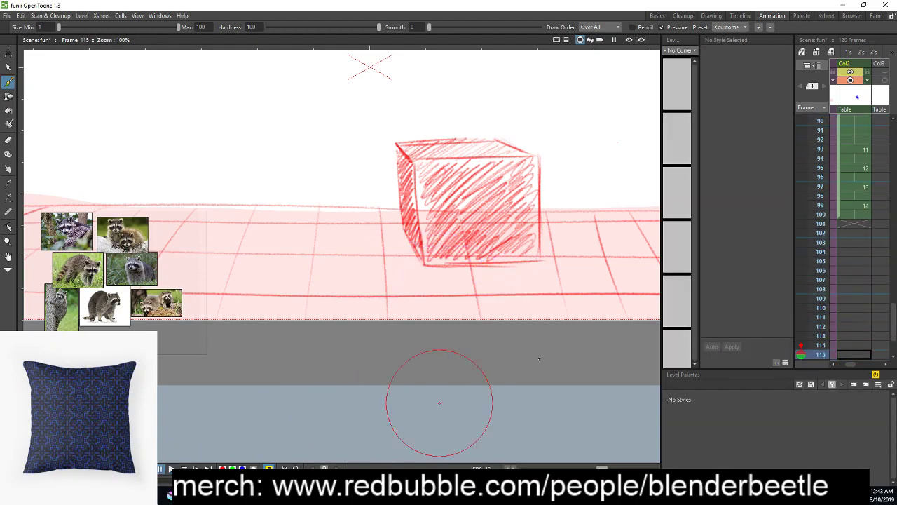
left_click(854, 204)
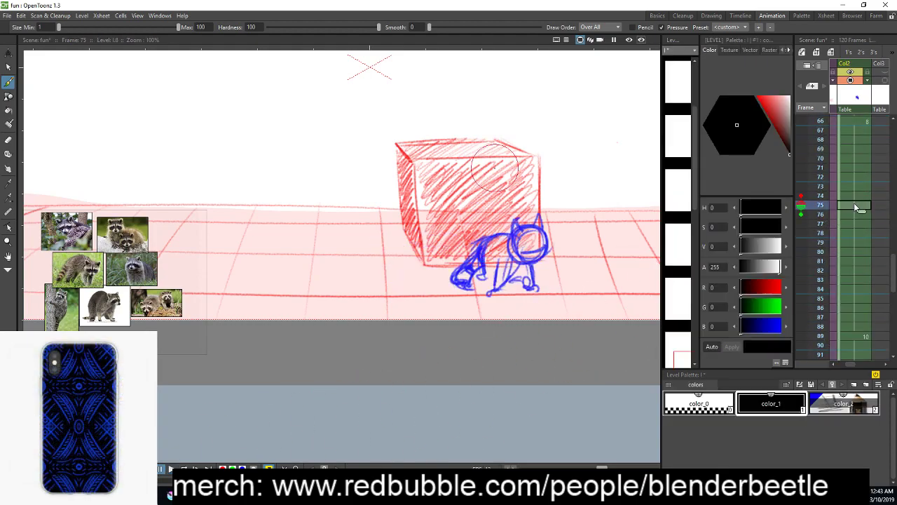
left_click(863, 167)
left_click_drag(859, 166, 861, 176)
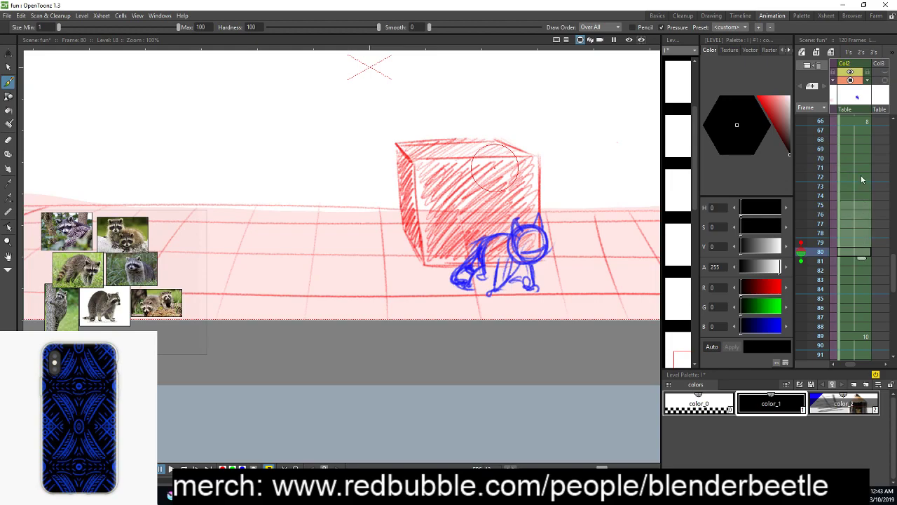
left_click(858, 266)
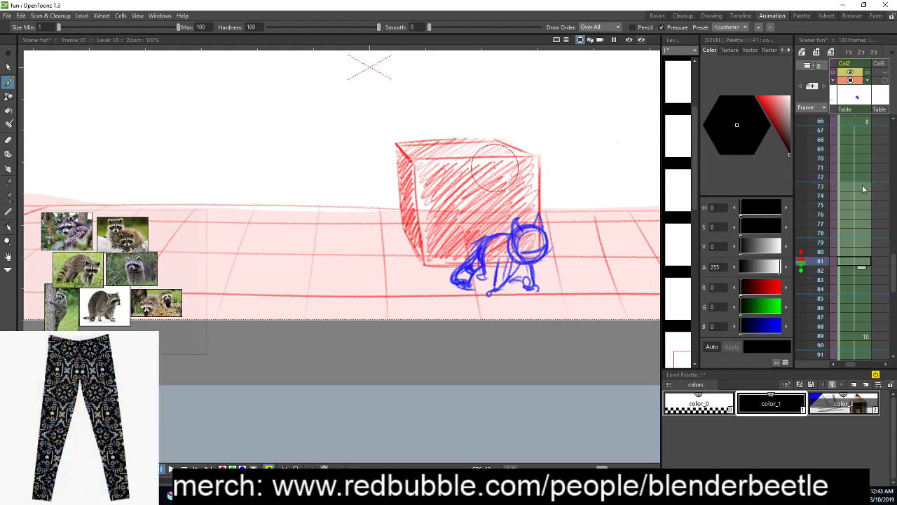
left_click_drag(863, 272, 862, 209)
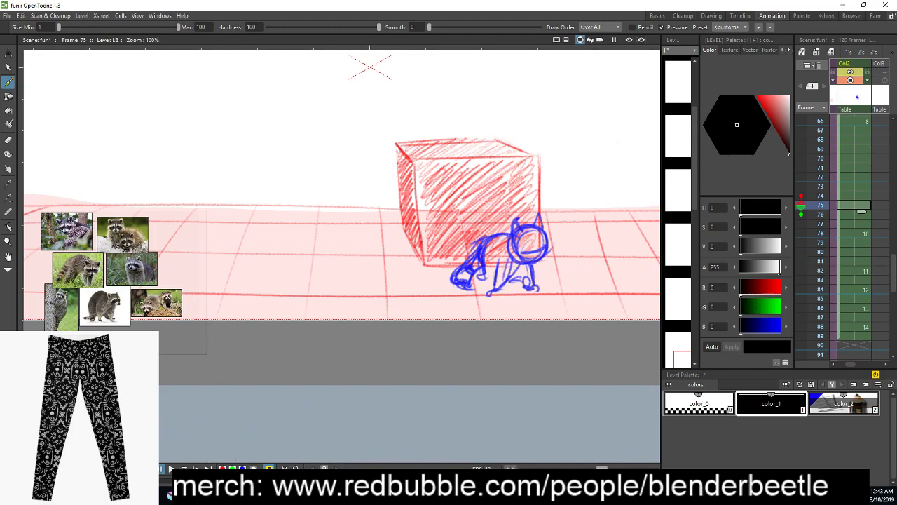
key("p")
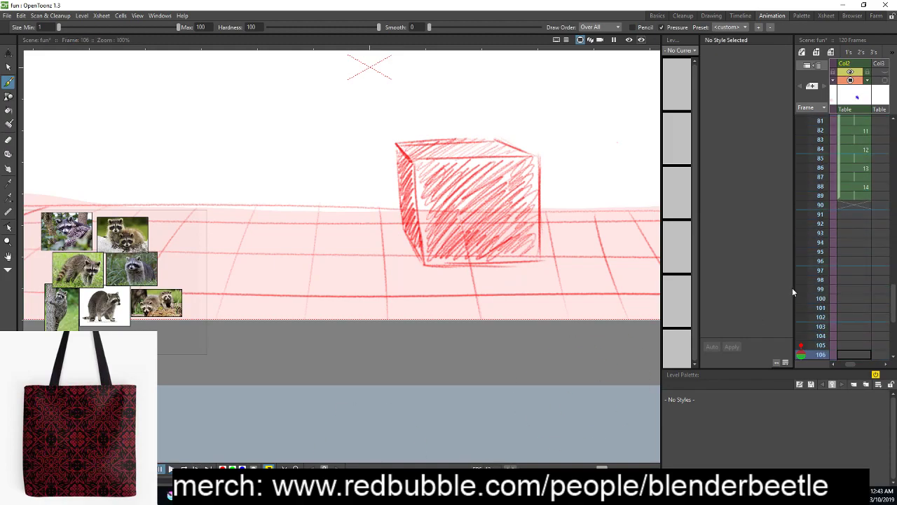
Extend the hold of drawing 9, the raccoon sitting on the box facing forward, through frame 55, and play back the animation
scroll(865, 203, "up", 20)
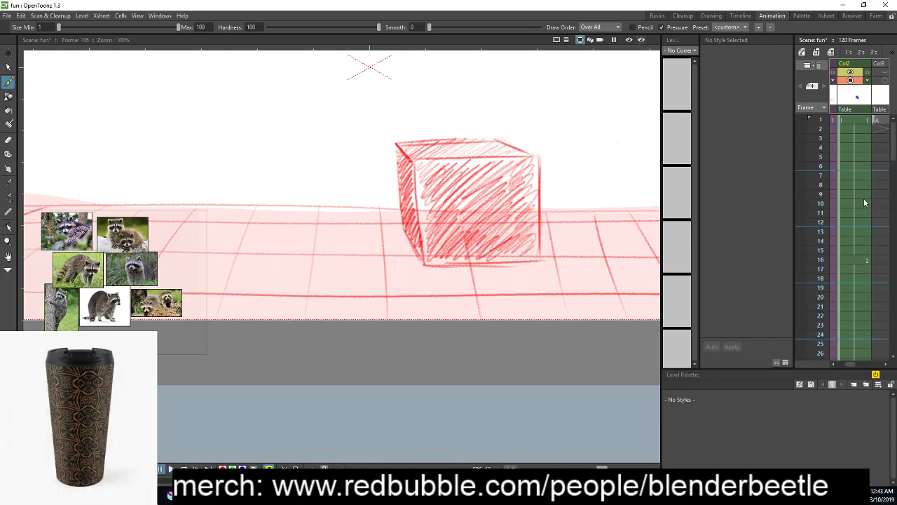
left_click(864, 201)
scroll(855, 282, "down", 1)
left_click(863, 222)
scroll(855, 293, "down", 2)
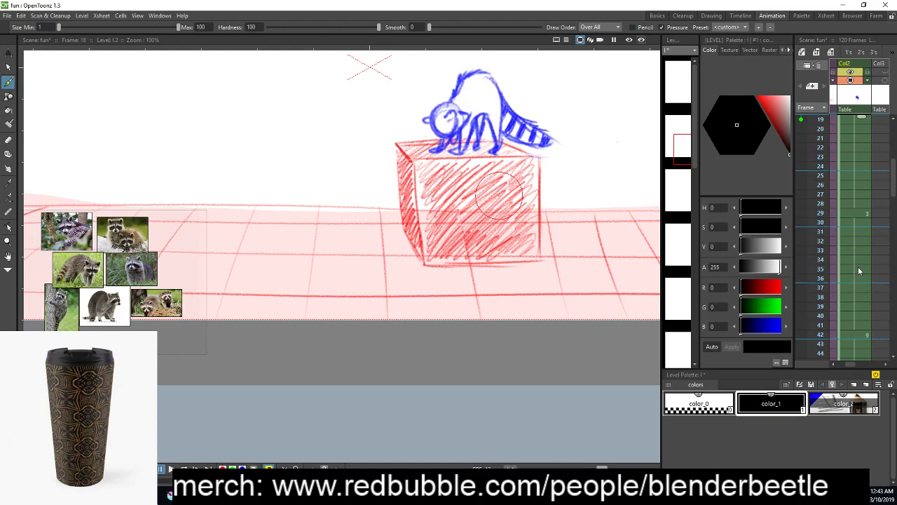
left_click(860, 271)
scroll(859, 283, "down", 2)
left_click(856, 288)
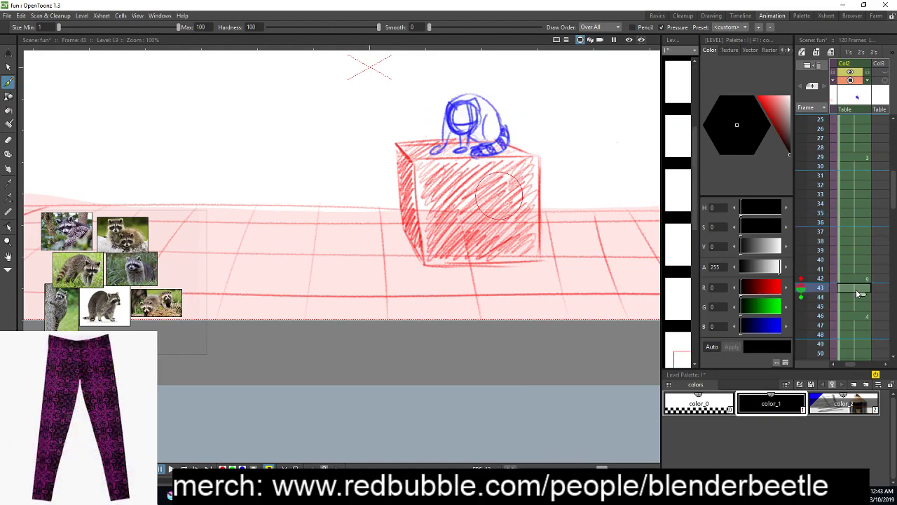
left_click(865, 296)
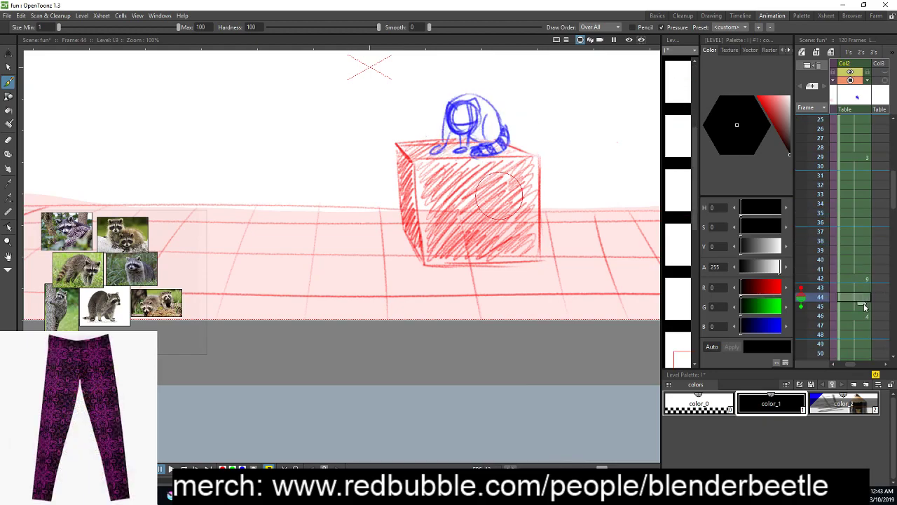
scroll(864, 330, "down", 2)
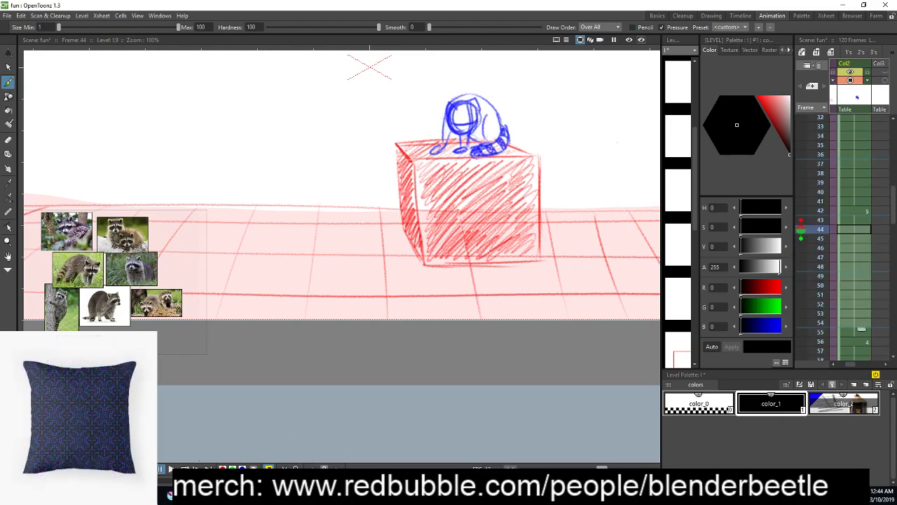
left_click(197, 467)
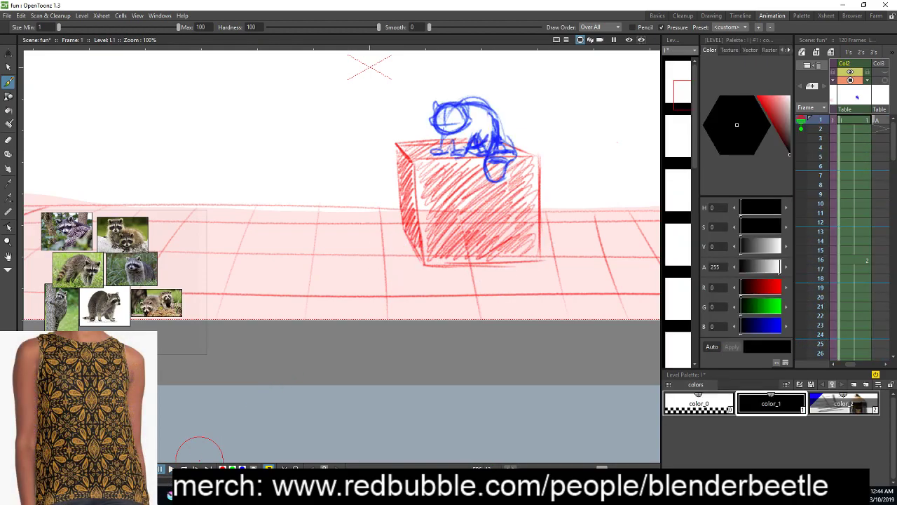
Insert an empty column before level A's column and create a new Toonz Raster level in it at frame 1
left_click(889, 93)
right_click(857, 97)
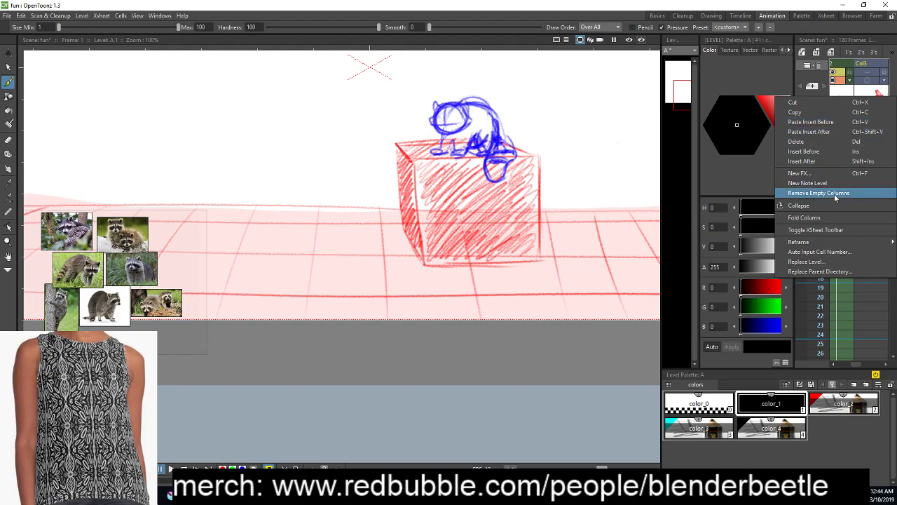
left_click(838, 152)
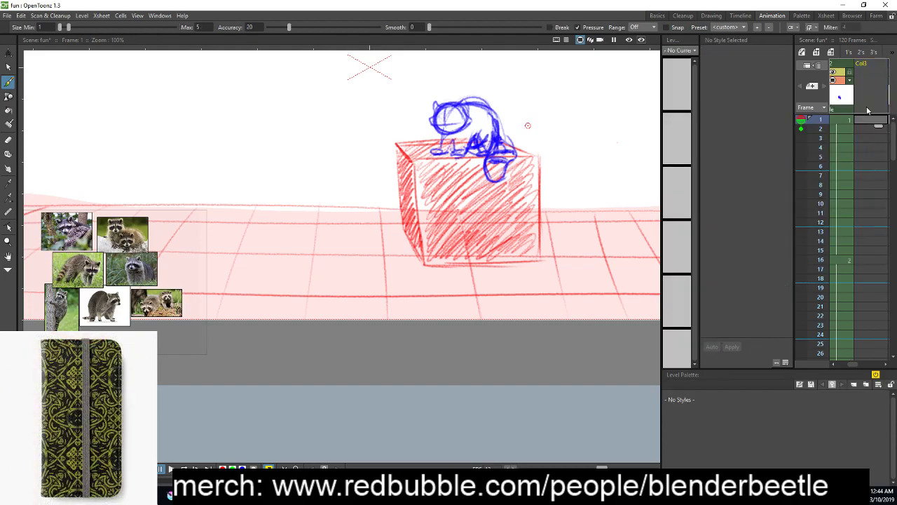
left_click(830, 52)
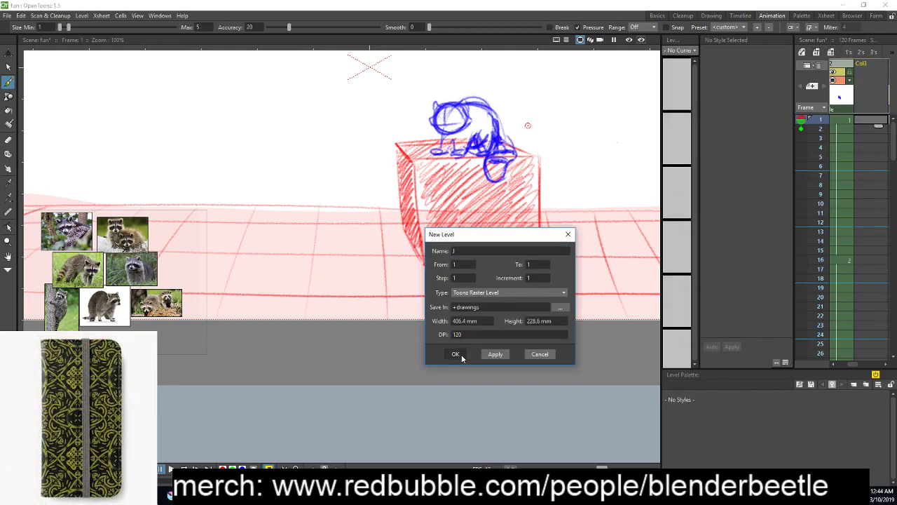
left_click(460, 355)
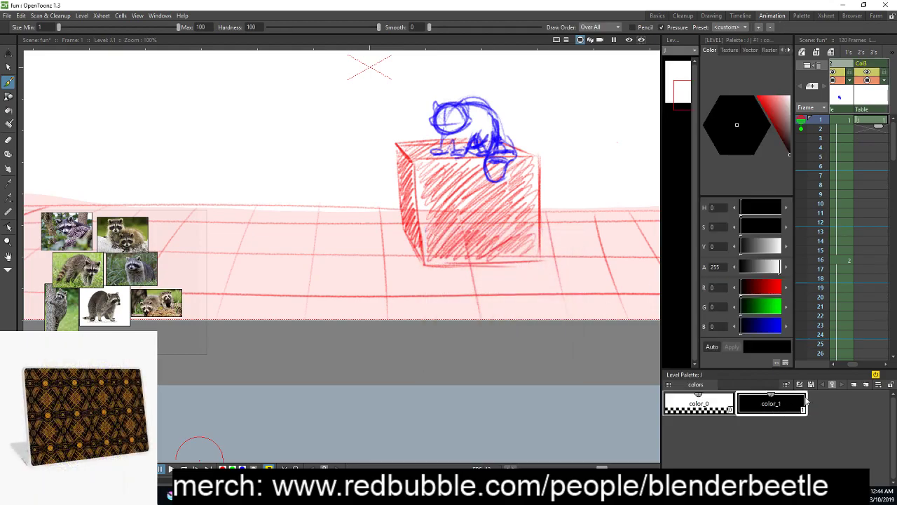
Add a new style to the new level's palette, give it the black pencil raster brush, and undo the test stroke
left_click(855, 384)
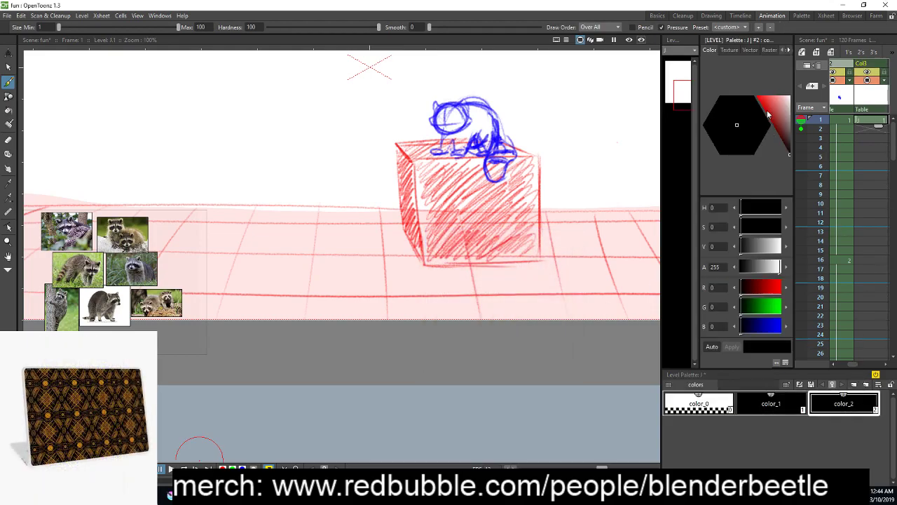
left_click(773, 50)
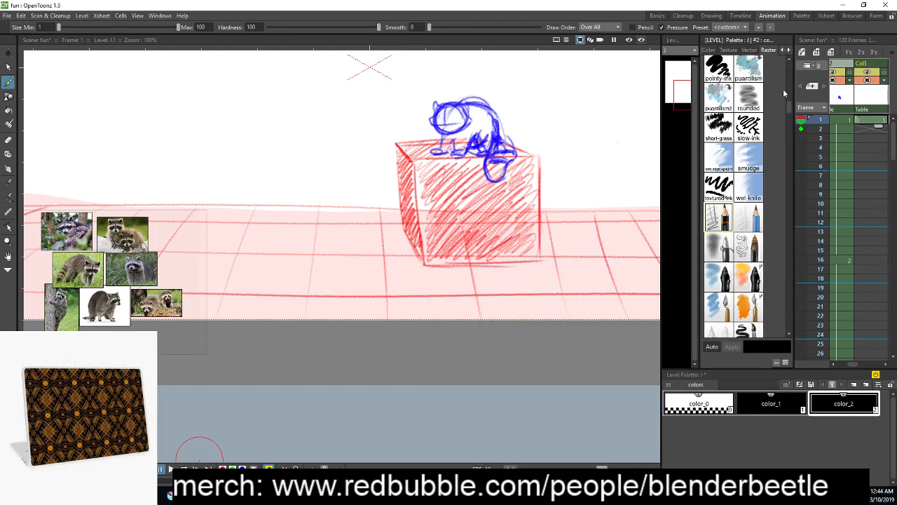
left_click(763, 260)
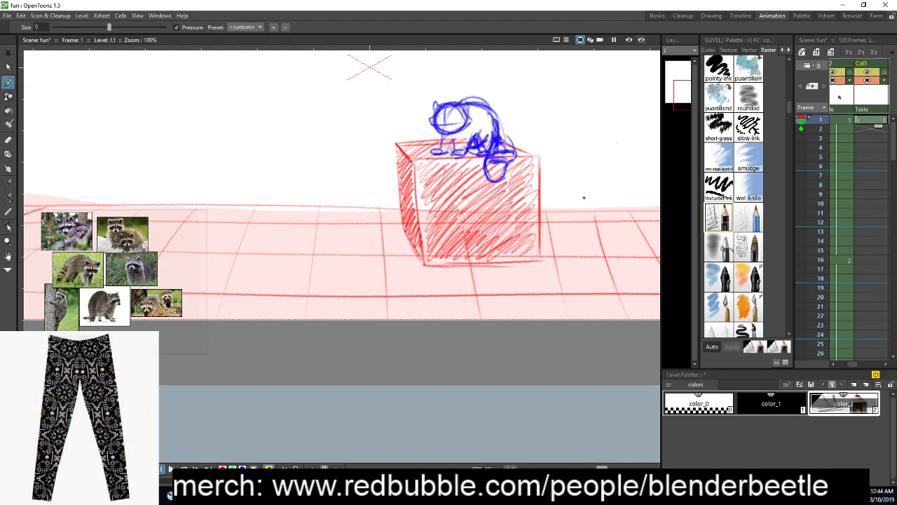
key("ctrl+z")
Sketch the raccoon's muzzle and dark nose in black pencil over the blue head on frame 1
key("plus")
key("space")
mouse_move(498, 200)
left_mouse_down()
mouse_move(575, 278)
mouse_move(628, 292)
left_mouse_up()
key("plus")
key("space")
left_click_drag(565, 266, 651, 323)
key("minus")
key("space")
left_click_drag(520, 284, 463, 284)
key("plus")
key("space")
left_click_drag(555, 293, 579, 337)
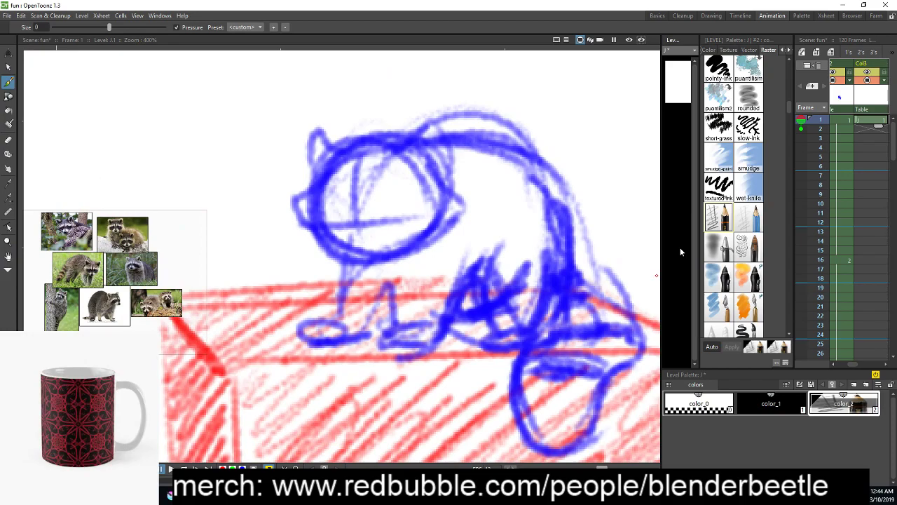
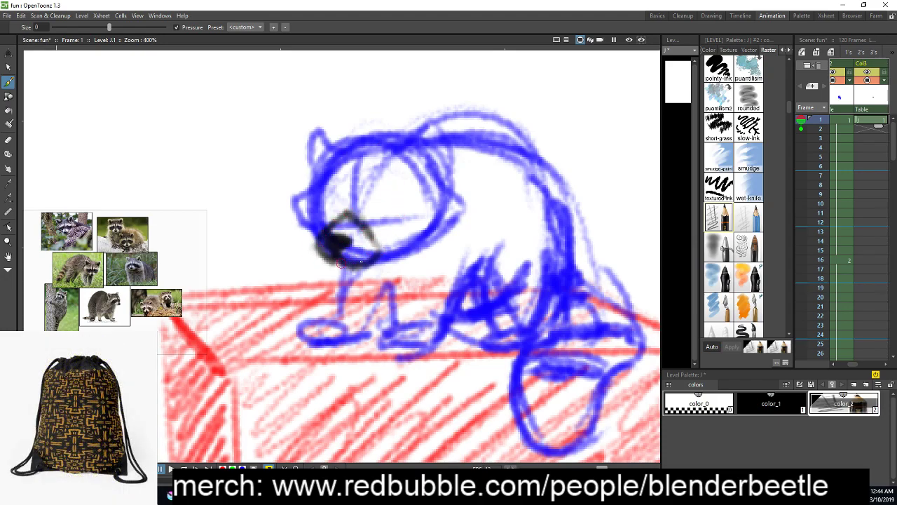
mouse_move(264, 130)
left_mouse_down()
mouse_move(245, 165)
mouse_move(280, 208)
mouse_move(290, 164)
mouse_move(286, 206)
mouse_move(247, 204)
mouse_move(284, 208)
left_mouse_up()
left_click_drag(261, 178, 274, 176)
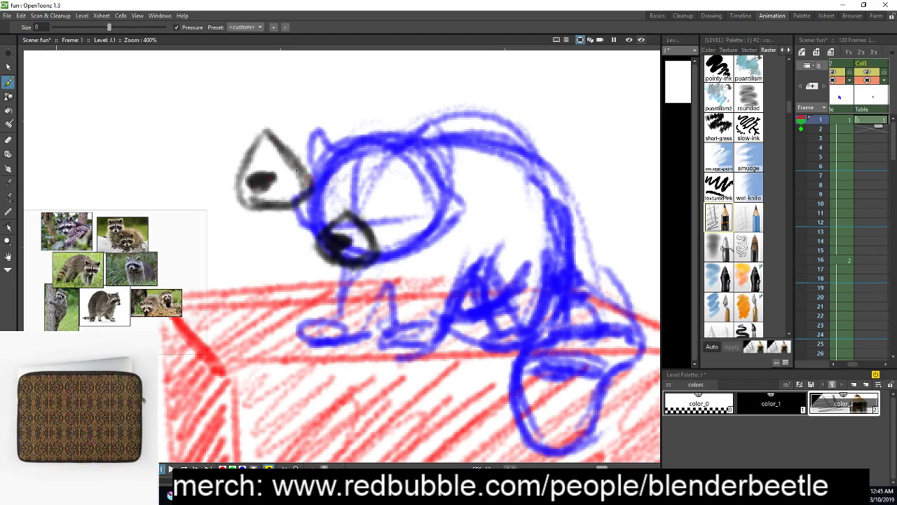
key("ctrl+z")
key("ctrl+z")
key("ctrl+z")
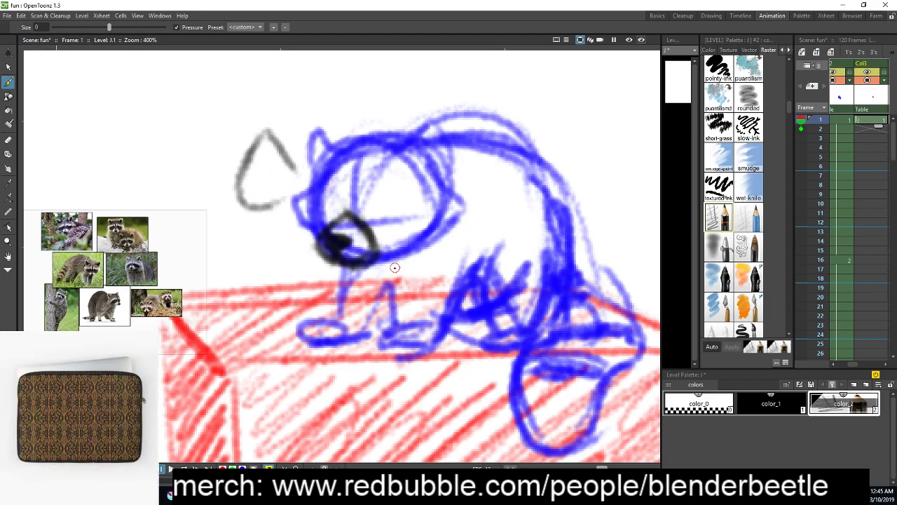
key("ctrl+z")
key("ctrl+z")
key("ctrl+z")
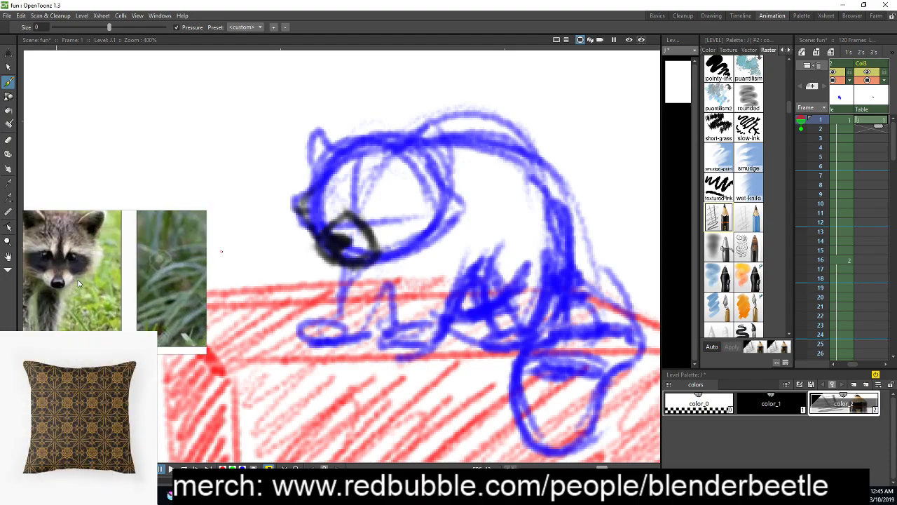
Sketch the forehead stripe, the left ear and the lower jaw line in black over the blue head
mouse_move(329, 228)
left_mouse_down()
mouse_move(349, 187)
mouse_move(357, 152)
left_mouse_up()
mouse_move(357, 152)
left_mouse_down()
mouse_move(358, 222)
mouse_move(354, 165)
mouse_move(334, 234)
mouse_move(346, 189)
left_mouse_up()
key("space")
left_click_drag(404, 234, 454, 223)
key("space")
left_click_drag(469, 172, 511, 189)
left_click_drag(375, 149, 378, 188)
mouse_move(375, 151)
left_mouse_down()
mouse_move(409, 166)
mouse_move(416, 149)
left_mouse_up()
key("space")
left_click_drag(514, 208, 501, 202)
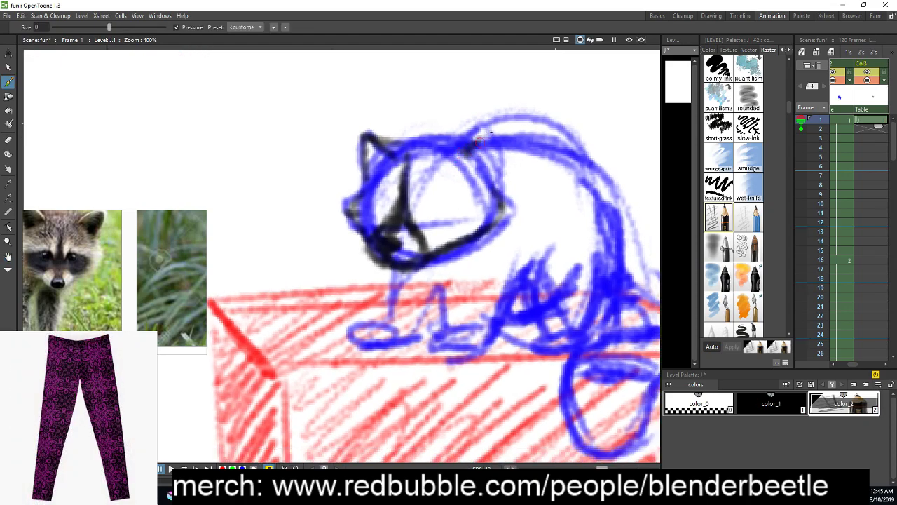
Outline the raccoon's right ear and the side of its head down to the cheek in black
key("space")
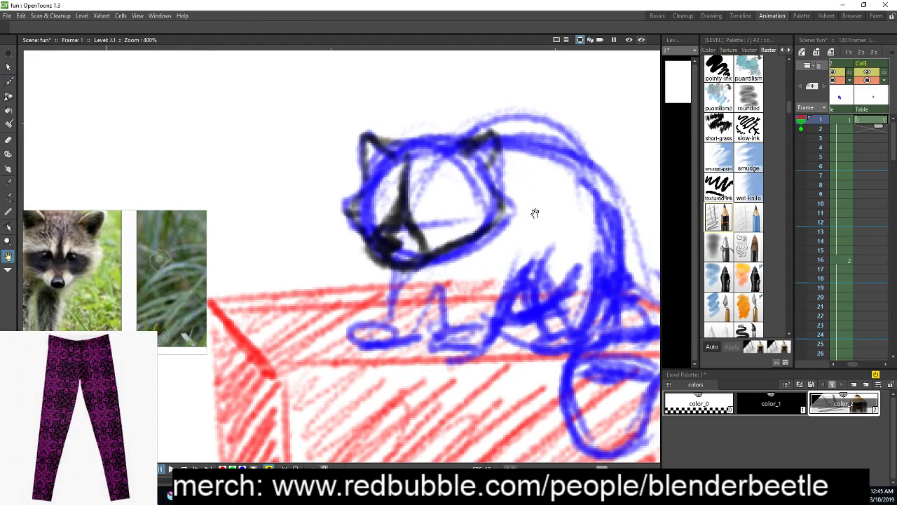
left_click_drag(530, 215, 546, 211)
left_click_drag(506, 166, 520, 190)
key("space")
left_click_drag(519, 229, 565, 230)
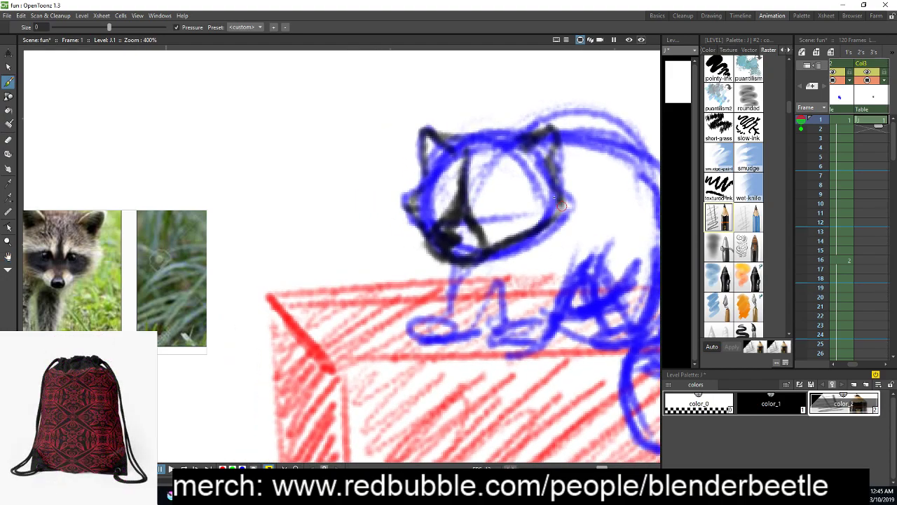
scroll(566, 230, "up", 1)
mouse_move(475, 162)
left_mouse_down()
mouse_move(461, 180)
mouse_move(518, 175)
left_mouse_up()
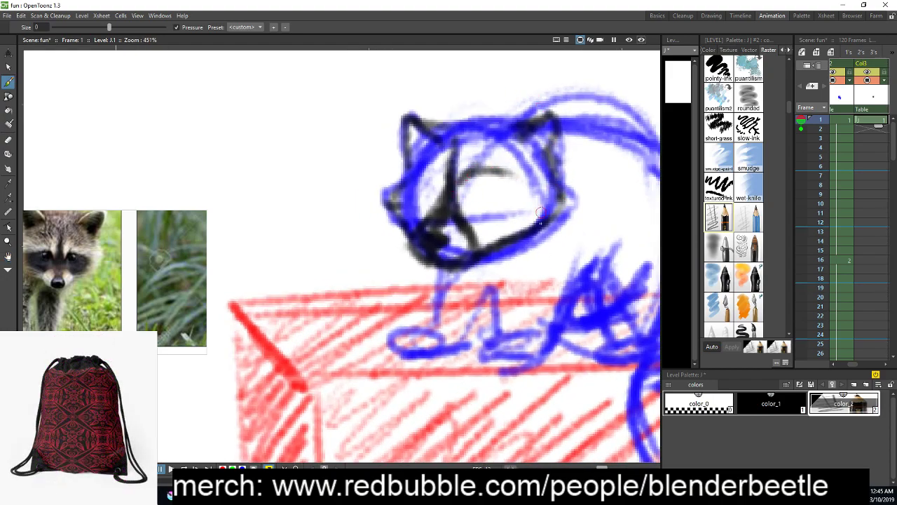
mouse_move(469, 228)
left_mouse_down()
mouse_move(523, 215)
mouse_move(508, 183)
mouse_move(521, 211)
mouse_move(515, 229)
mouse_move(533, 249)
mouse_move(450, 180)
mouse_move(452, 210)
mouse_move(505, 232)
mouse_move(551, 219)
mouse_move(555, 227)
mouse_move(553, 209)
mouse_move(561, 246)
mouse_move(555, 264)
mouse_move(465, 306)
left_mouse_up()
Sketch the raccoon's back, rump and thigh curves in black over the blue body
key("space")
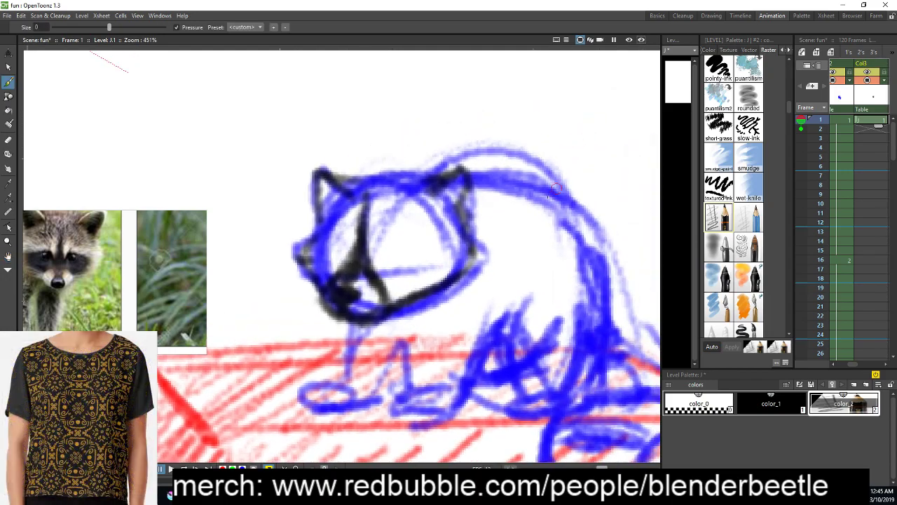
left_click_drag(495, 249, 518, 216)
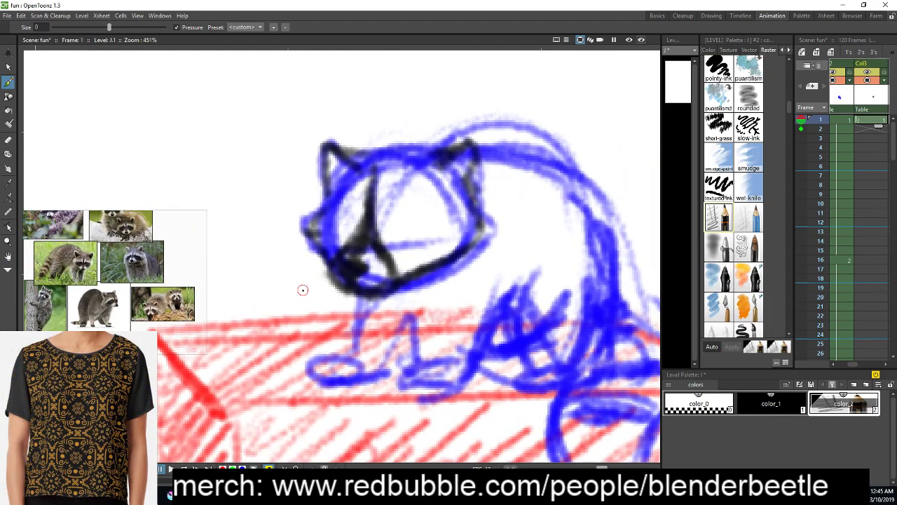
mouse_move(493, 163)
left_mouse_down()
mouse_move(538, 178)
mouse_move(617, 238)
mouse_move(625, 287)
left_mouse_up()
key("space")
mouse_move(615, 233)
left_mouse_down()
mouse_move(624, 352)
mouse_move(596, 309)
left_mouse_up()
left_click_drag(558, 243, 522, 337)
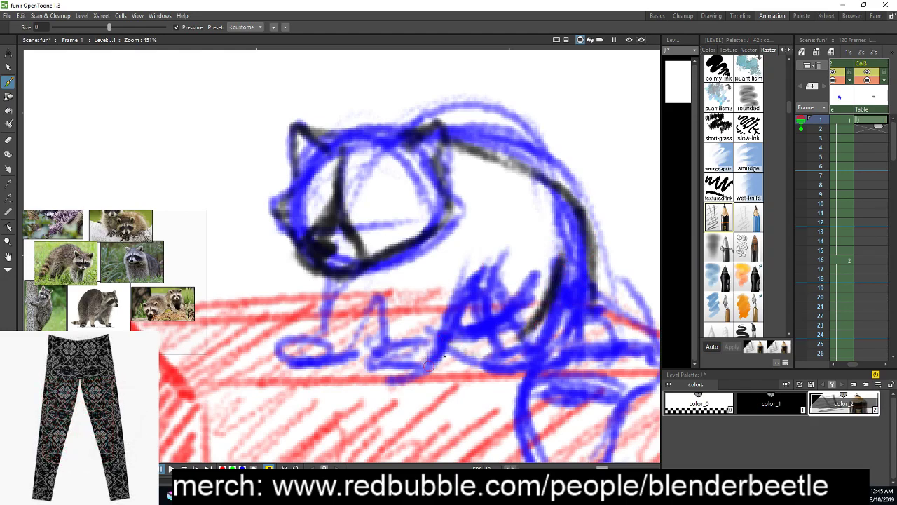
Sketch the front legs, paws, belly and hind foot in black, and darken the back line
left_click_drag(461, 319, 430, 363)
mouse_move(331, 284)
left_mouse_down()
mouse_move(333, 346)
mouse_move(350, 363)
mouse_move(403, 364)
mouse_move(316, 347)
mouse_move(299, 353)
mouse_move(360, 365)
mouse_move(415, 356)
mouse_move(380, 373)
mouse_move(443, 345)
mouse_move(368, 363)
mouse_move(370, 349)
mouse_move(406, 326)
mouse_move(376, 345)
mouse_move(373, 300)
left_mouse_up()
mouse_move(405, 379)
left_mouse_down()
mouse_move(439, 350)
mouse_move(466, 307)
mouse_move(453, 333)
mouse_move(506, 341)
mouse_move(468, 352)
mouse_move(548, 288)
left_mouse_up()
mouse_move(519, 340)
left_mouse_down()
mouse_move(495, 363)
mouse_move(553, 358)
mouse_move(592, 258)
mouse_move(576, 362)
left_mouse_up()
key("space")
mouse_move(445, 153)
left_mouse_down()
mouse_move(535, 183)
mouse_move(585, 210)
left_mouse_up()
Lasso the black head sketch with a freehand selection, scale it to about 88% wide and 86% high, and return to the brush
left_click(8, 68)
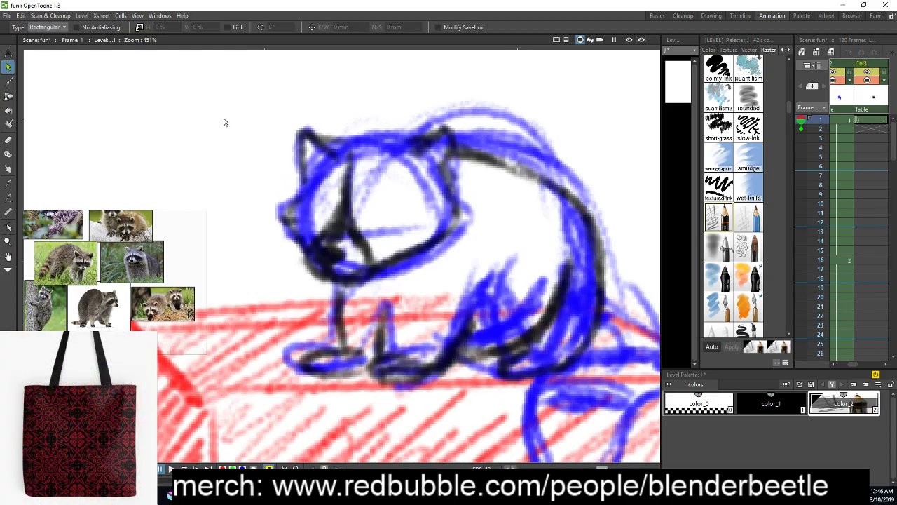
left_click_drag(405, 275, 362, 284)
left_click(45, 26)
left_click(42, 42)
left_click_drag(308, 290, 261, 210)
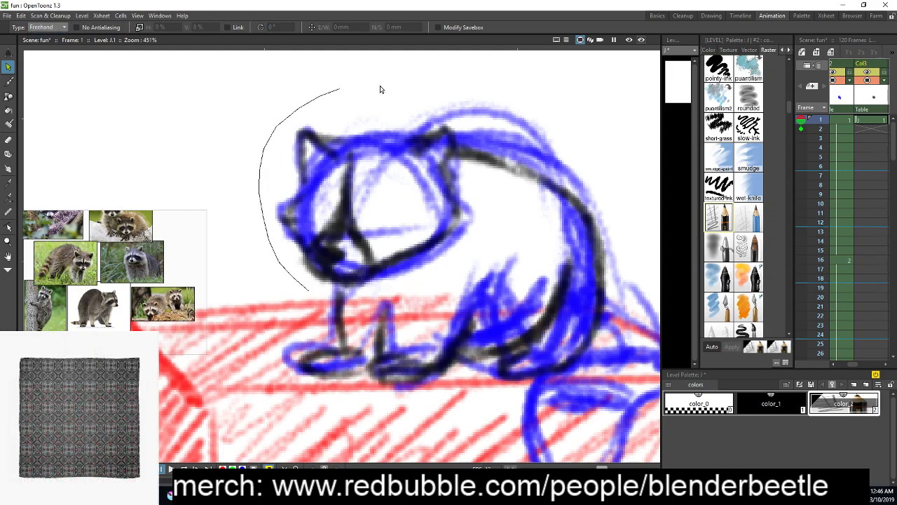
left_click_drag(363, 291, 312, 284)
left_click_drag(475, 290, 446, 261)
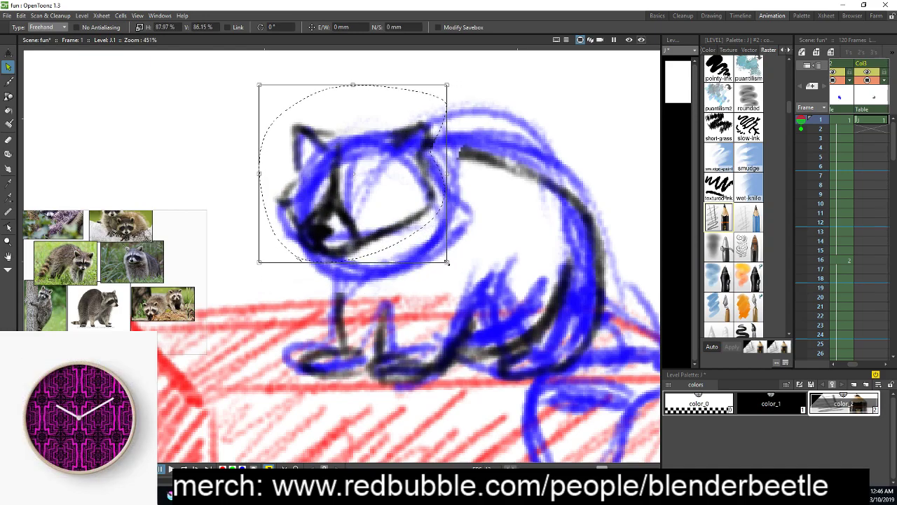
key("b")
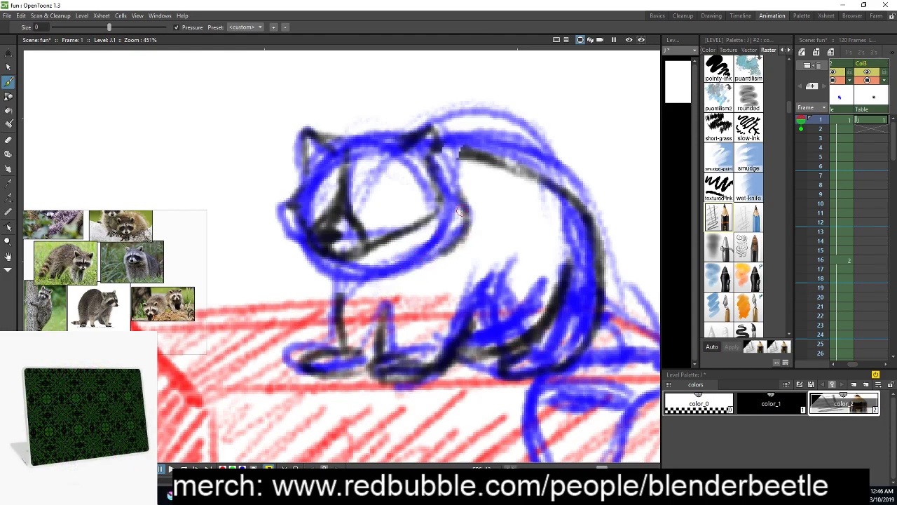
Add neck fur beside the ear and darken the front legs, then sketch the thigh's front curve and the hind foot in black
left_click_drag(454, 147, 467, 180)
left_click_drag(341, 282, 339, 284)
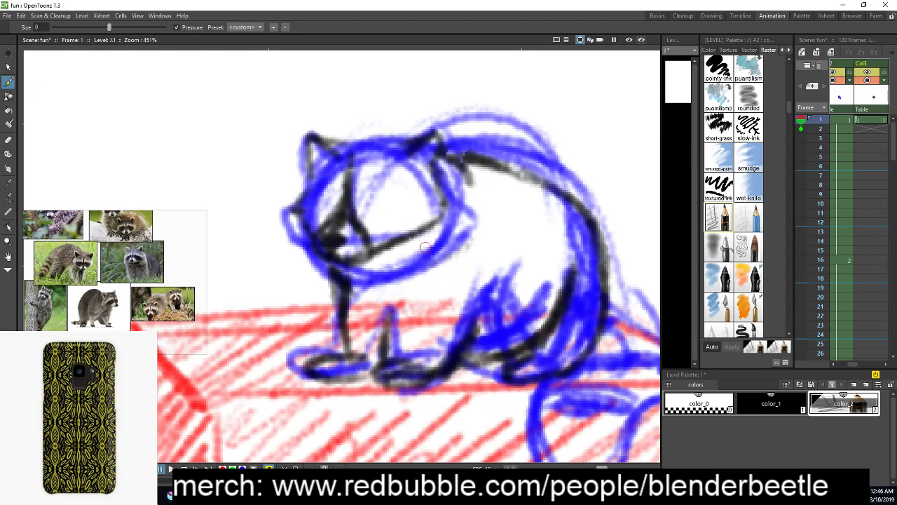
mouse_move(392, 313)
left_mouse_down()
mouse_move(372, 306)
mouse_move(379, 347)
left_mouse_up()
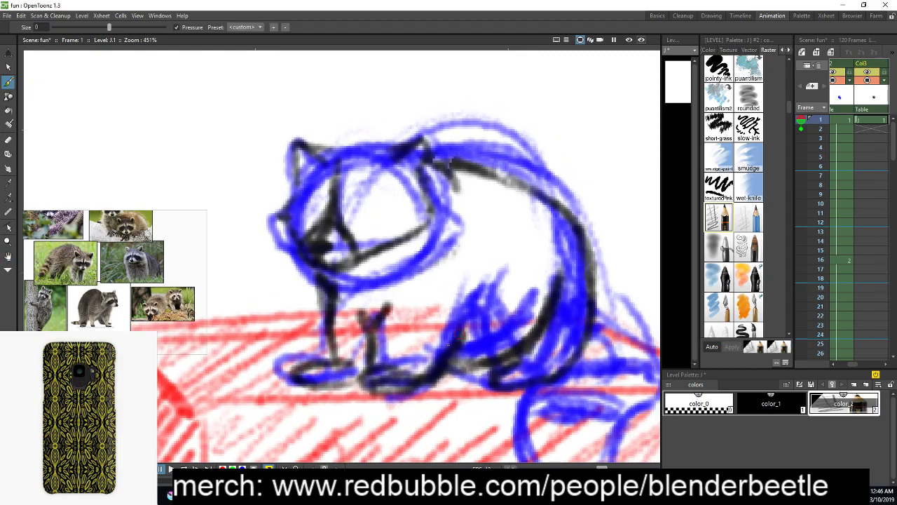
mouse_move(476, 284)
left_mouse_down()
mouse_move(456, 345)
mouse_move(512, 271)
left_mouse_up()
left_click_drag(450, 359, 491, 365)
left_click_drag(446, 370, 489, 367)
Outline the raccoon's tail in black as it curves out from the rump and hangs down over the box edge
key("space")
mouse_move(544, 377)
left_mouse_down()
mouse_move(534, 377)
mouse_move(565, 387)
left_mouse_up()
key("space")
mouse_move(583, 339)
left_mouse_down()
mouse_move(515, 263)
mouse_move(519, 252)
left_mouse_up()
mouse_move(554, 211)
left_mouse_down()
mouse_move(585, 342)
mouse_move(605, 309)
mouse_move(593, 339)
left_mouse_up()
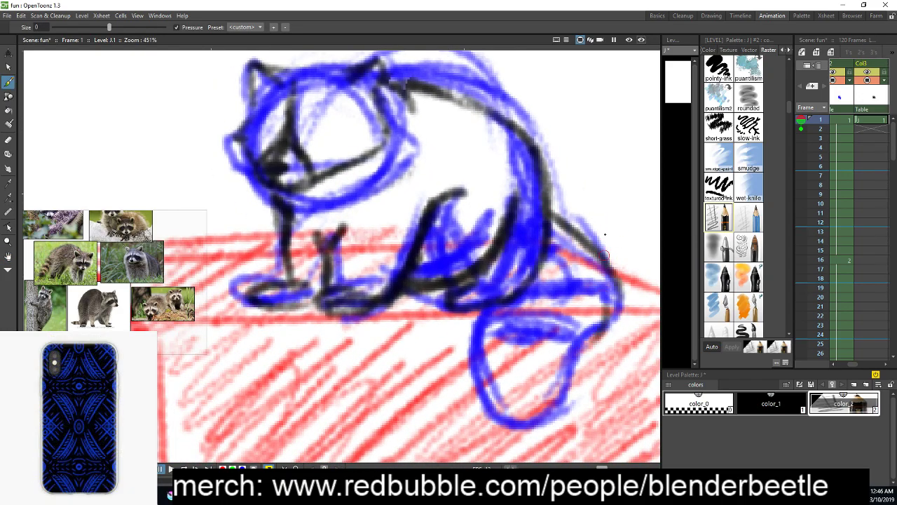
mouse_move(614, 308)
left_mouse_down()
mouse_move(576, 397)
mouse_move(509, 416)
left_mouse_up()
mouse_move(494, 306)
left_mouse_down()
mouse_move(506, 346)
mouse_move(573, 419)
mouse_move(512, 423)
mouse_move(583, 409)
left_mouse_up()
left_click_drag(502, 316, 544, 272)
key("space")
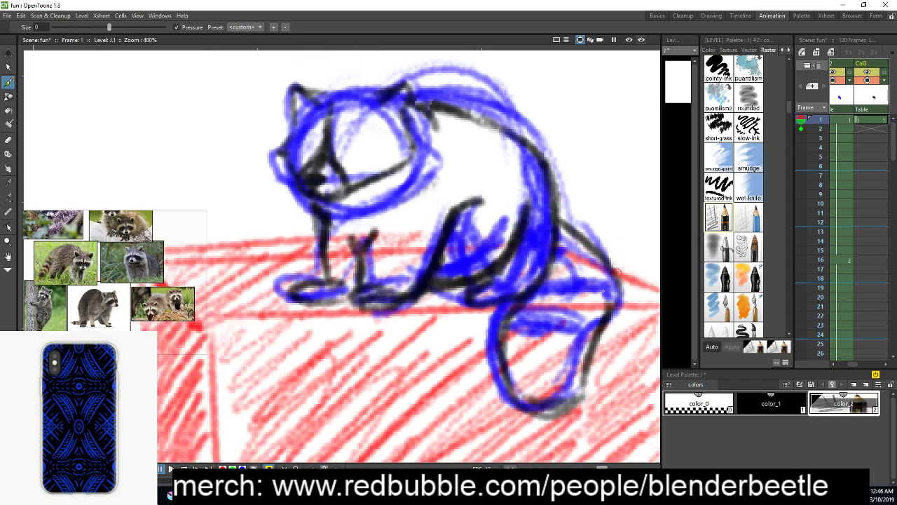
Erase the straight black jaw line running from the muzzle to the cheek
scroll(544, 315, "down", 2)
left_click_drag(544, 315, 505, 315)
scroll(504, 231, "up", 2)
key("e")
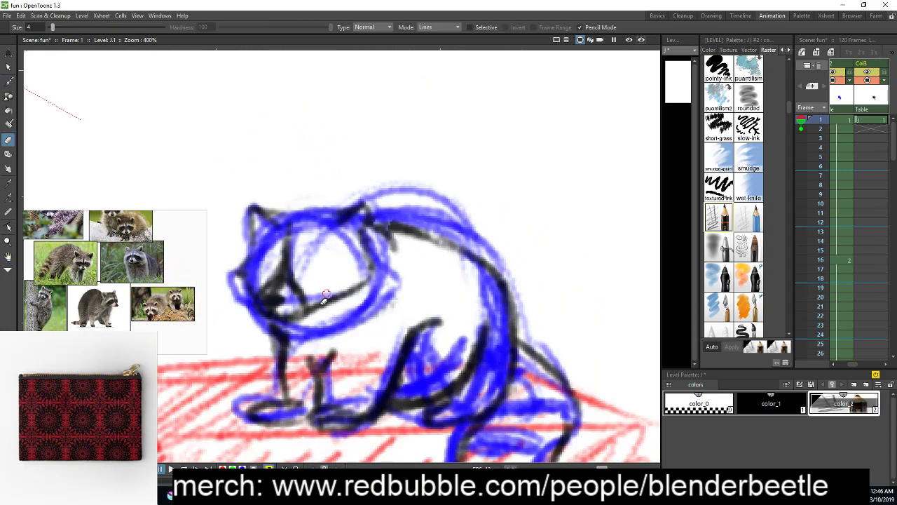
mouse_move(314, 313)
left_mouse_down()
mouse_move(354, 280)
mouse_move(345, 307)
left_mouse_up()
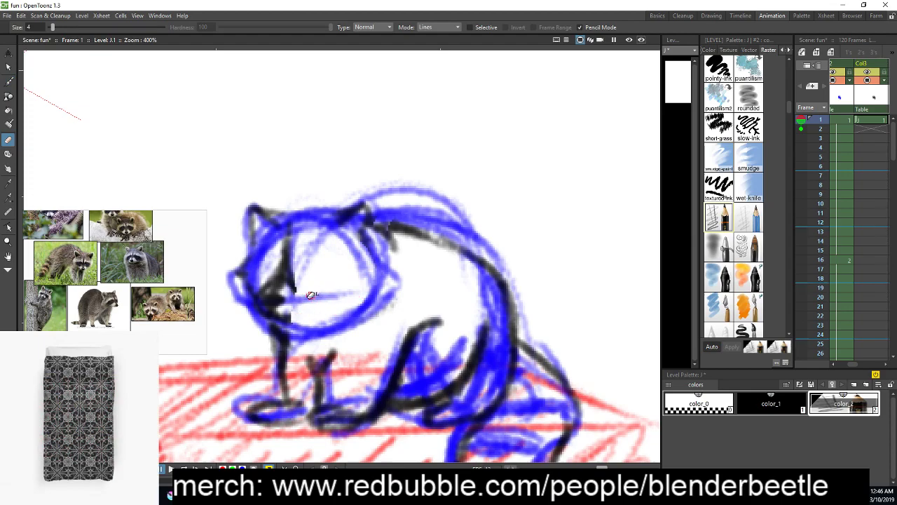
Try a curved cheek line on the head and zigzag fur strokes on the raccoon's side, and undo them
key("b")
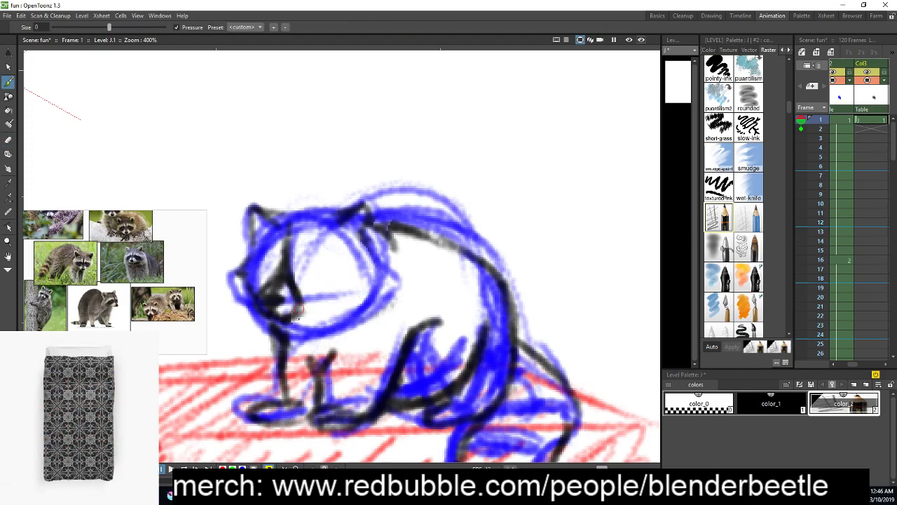
left_click_drag(371, 295, 301, 329)
key("ctrl+z")
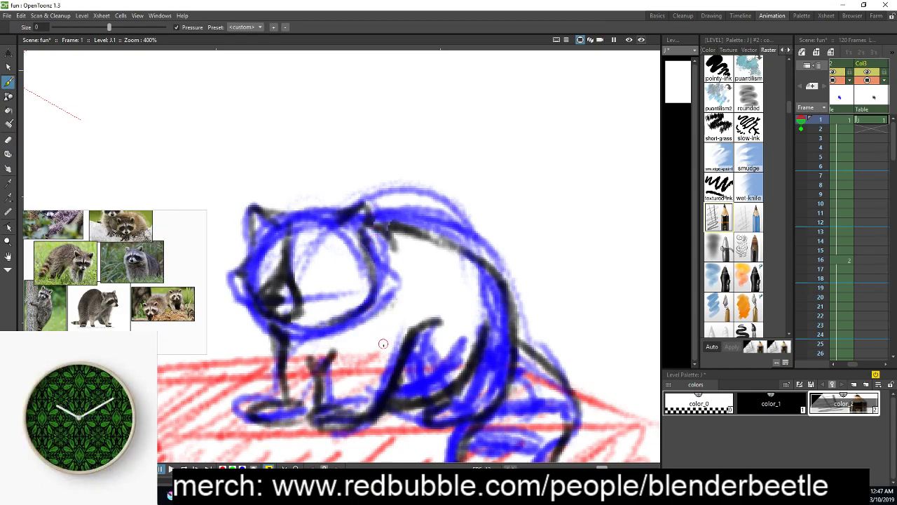
mouse_move(393, 275)
left_mouse_down()
mouse_move(418, 298)
mouse_move(473, 303)
left_mouse_up()
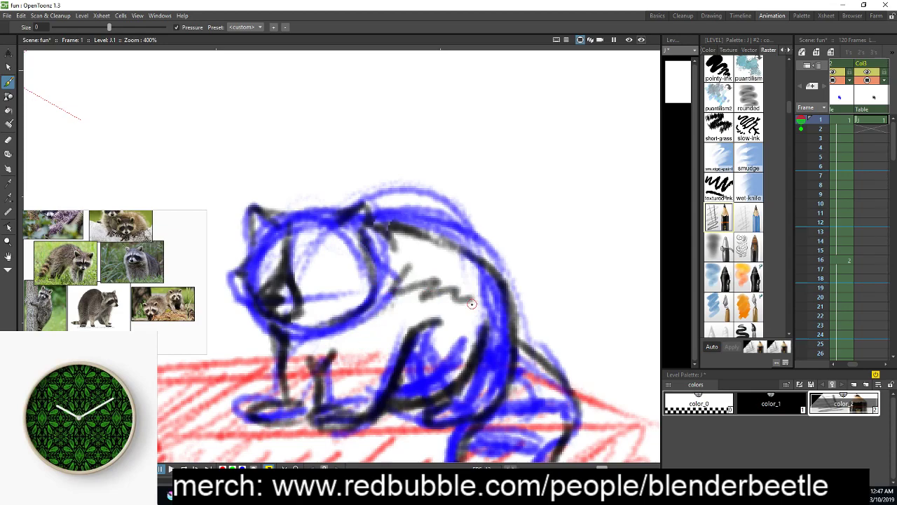
key("ctrl+z")
left_click_drag(442, 268, 477, 302)
key("ctrl+z")
mouse_move(498, 155)
left_mouse_down()
mouse_move(497, 176)
mouse_move(610, 335)
left_mouse_up()
key("ctrl+z")
mouse_move(495, 270)
left_mouse_down()
mouse_move(511, 340)
mouse_move(526, 331)
left_mouse_up()
mouse_move(523, 269)
left_mouse_down()
mouse_move(538, 328)
mouse_move(530, 321)
mouse_move(530, 335)
mouse_move(543, 299)
left_mouse_up()
key("ctrl+z")
key("ctrl+z")
key("ctrl+z")
key("ctrl+z")
key("space")
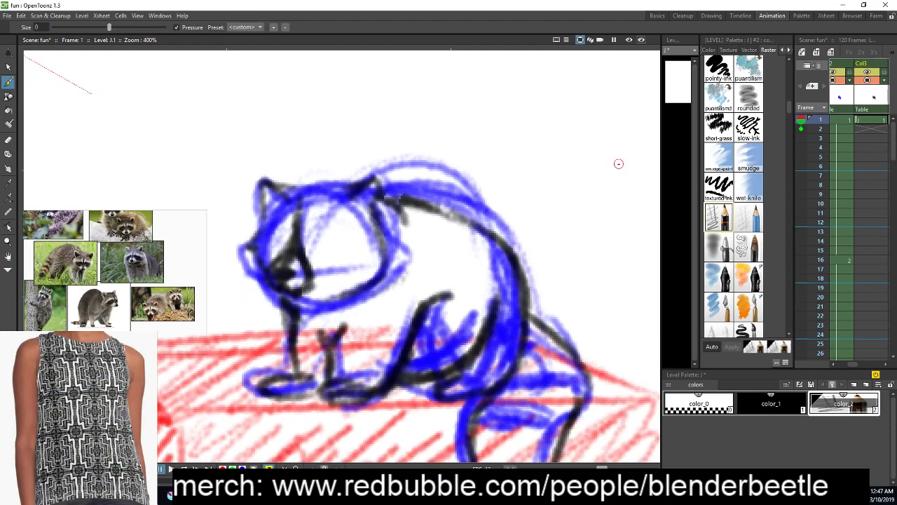
key("ctrl+z")
key("ctrl+z")
key("ctrl+z")
key("ctrl+z")
key("ctrl+z")
key("ctrl+z")
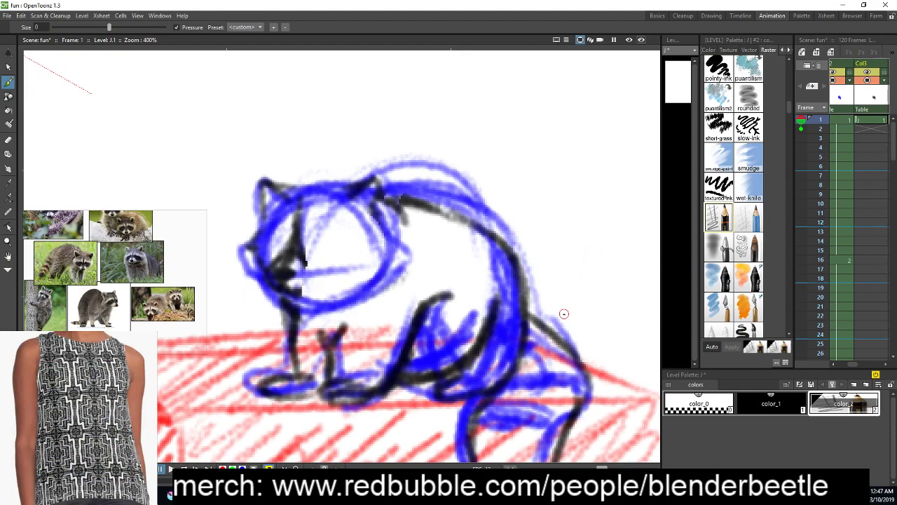
Restore the muzzle line and draw a rounded black jaw from muzzle to cheek, cleaning its upper edge with the eraser
key("ctrl+y")
key("ctrl+y")
key("space")
left_click_drag(443, 293, 471, 286)
mouse_move(334, 282)
left_mouse_down()
mouse_move(401, 260)
mouse_move(406, 224)
mouse_move(393, 262)
mouse_move(338, 280)
mouse_move(397, 265)
left_mouse_up()
key("a")
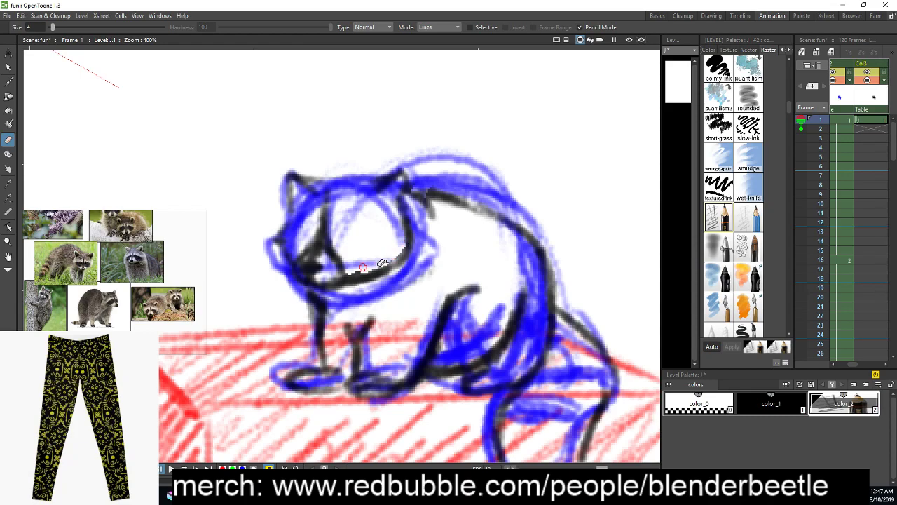
key("b")
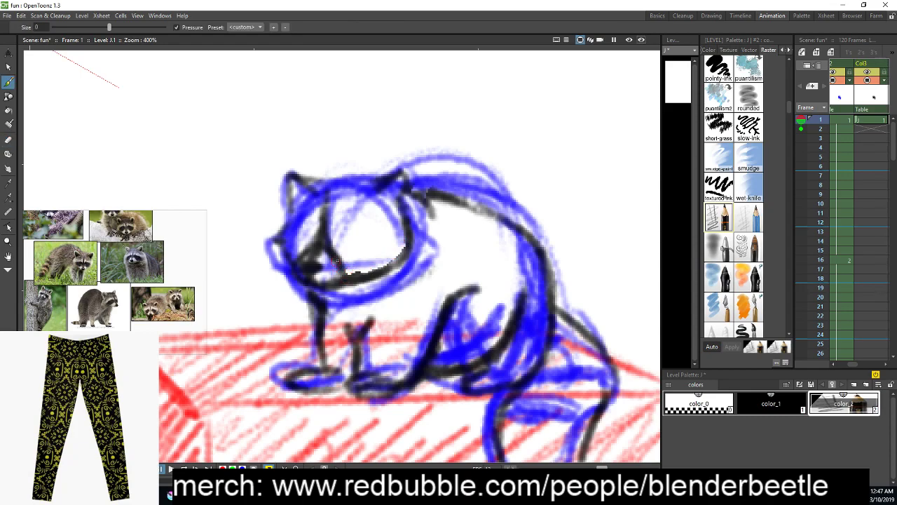
left_click_drag(341, 277, 399, 253)
Extend the first black drawing in Col3 so it holds through frame 15
key("space")
mouse_move(455, 272)
left_mouse_down()
mouse_move(444, 242)
mouse_move(435, 244)
left_mouse_up()
key("space")
left_click_drag(564, 264, 546, 258)
left_click(860, 129)
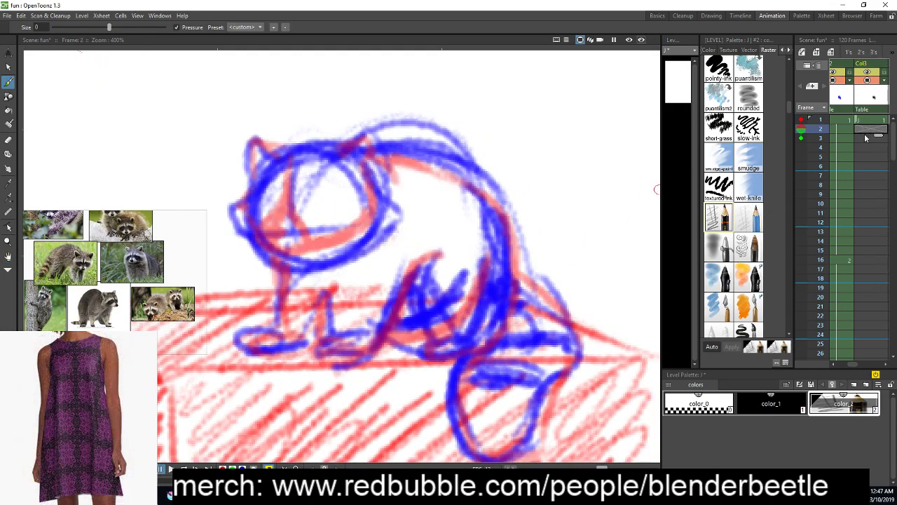
left_click(861, 251)
left_click(865, 122)
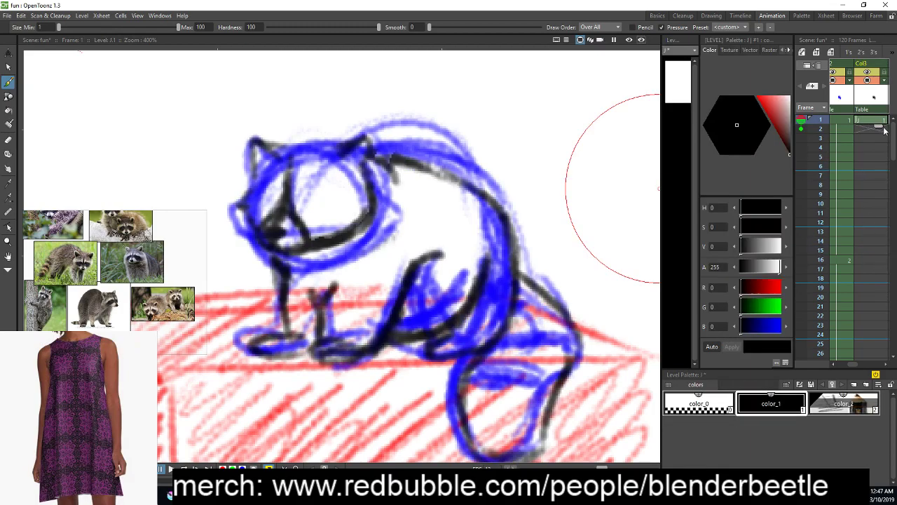
left_click_drag(880, 147, 864, 258)
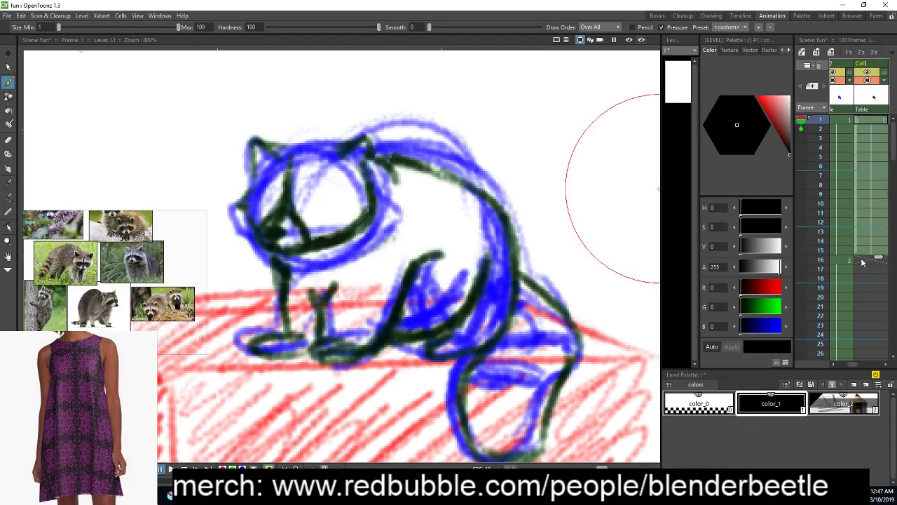
Go to frame 16 of Col3, undo the stray black blob there, and choose the pencil style color_2
left_click(863, 260)
scroll(500, 270, "down", 3)
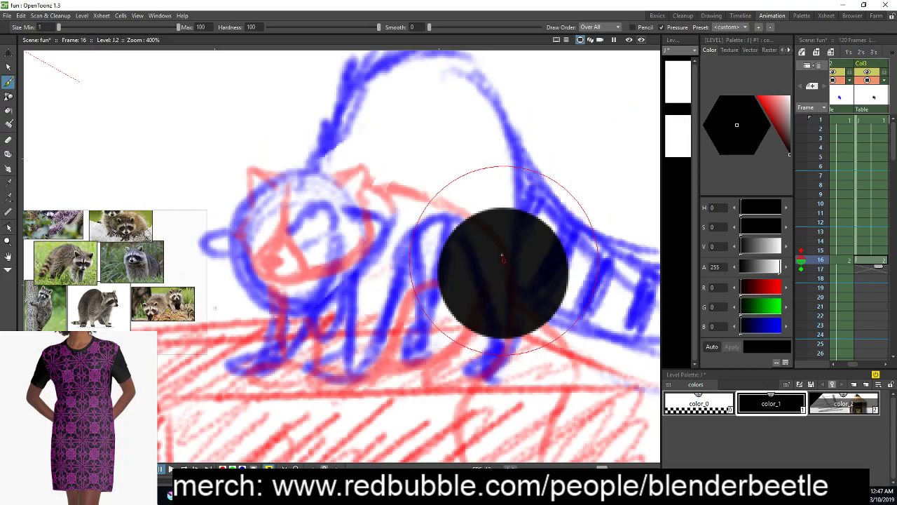
key("ctrl+z")
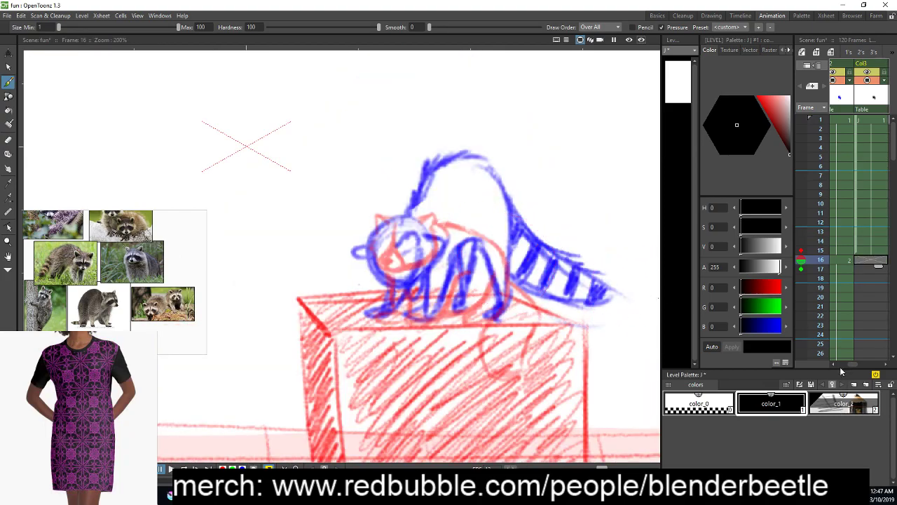
left_click(844, 403)
scroll(412, 229, "up", 2)
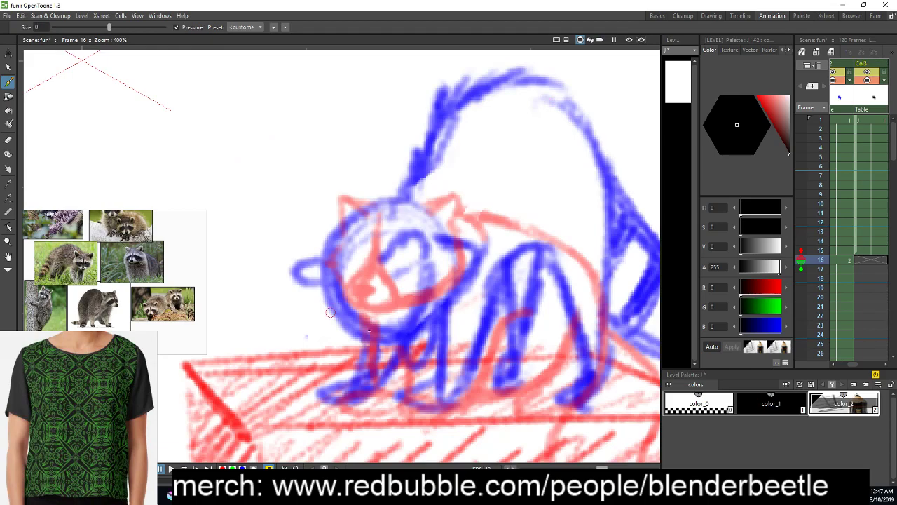
Outline the second pose's lowered head in black, with the cheek and the pointed fur tuft below the chin
mouse_move(410, 226)
left_mouse_down()
mouse_move(344, 249)
mouse_move(372, 333)
mouse_move(384, 329)
left_mouse_up()
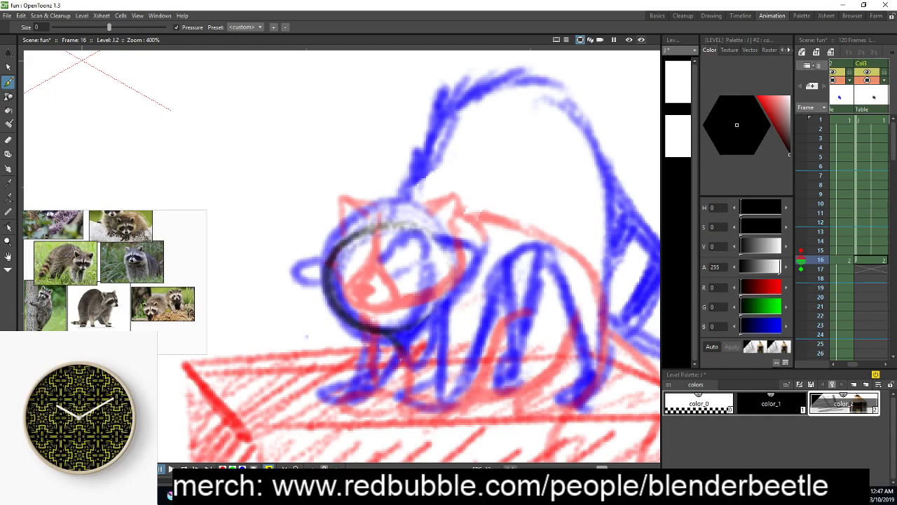
left_click_drag(418, 349, 432, 319)
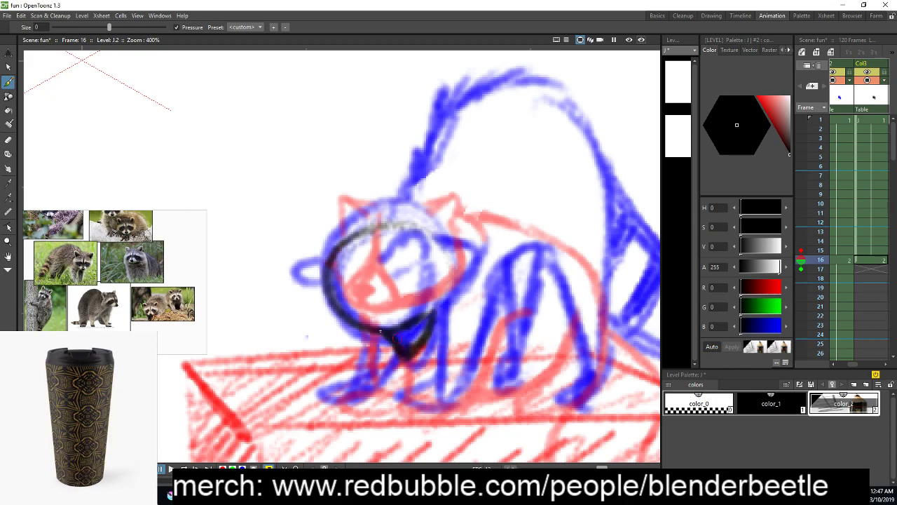
mouse_move(416, 313)
left_mouse_down()
mouse_move(441, 298)
mouse_move(448, 277)
mouse_move(436, 253)
mouse_move(456, 262)
mouse_move(443, 295)
left_mouse_up()
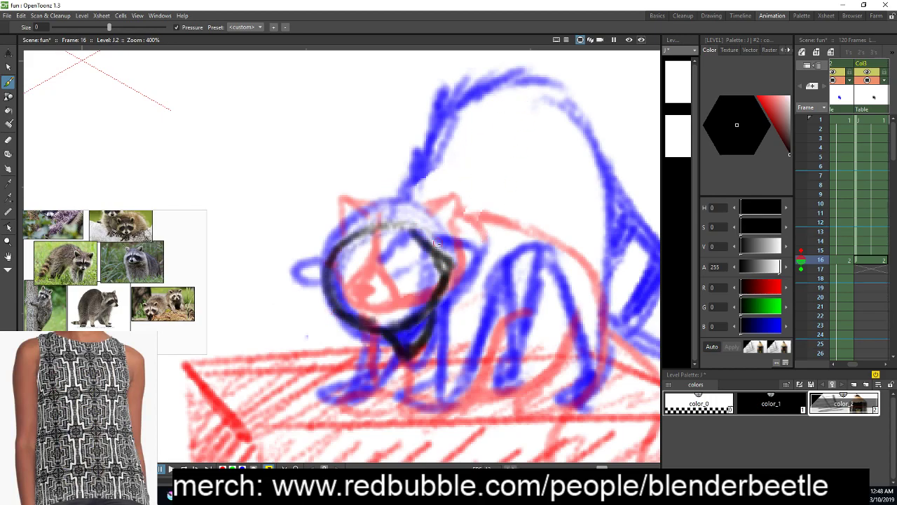
Mark the facial detail inside the lowered head, and add the outer ear and the top edge of the head in black
left_click_drag(367, 269, 382, 236)
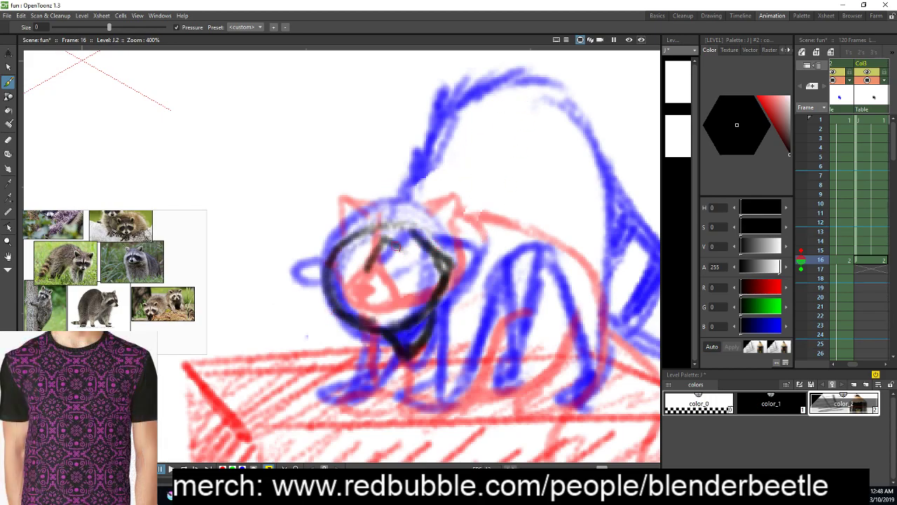
left_click_drag(328, 284, 317, 298)
key("ctrl+z")
left_click_drag(324, 267, 311, 281)
left_click_drag(385, 254, 404, 249)
key("space")
mouse_move(474, 314)
left_mouse_down()
mouse_move(468, 300)
mouse_move(454, 341)
left_mouse_up()
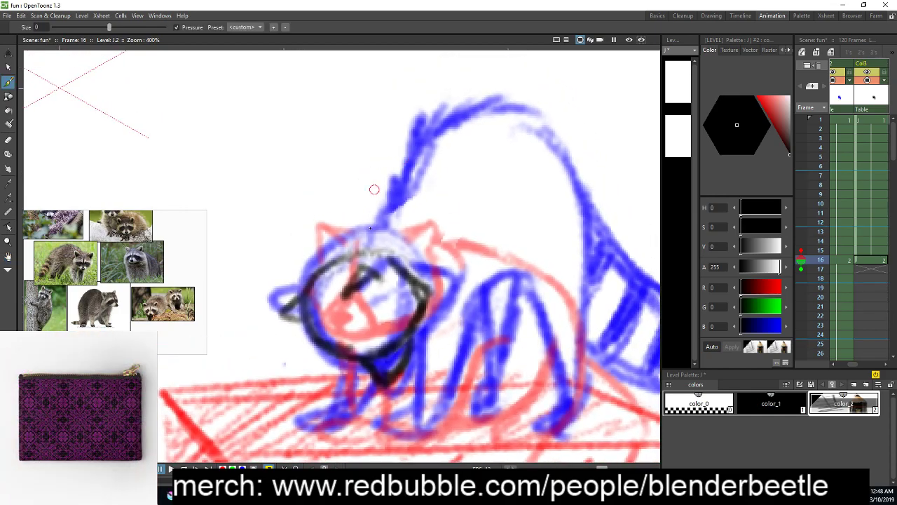
left_click_drag(387, 233, 342, 258)
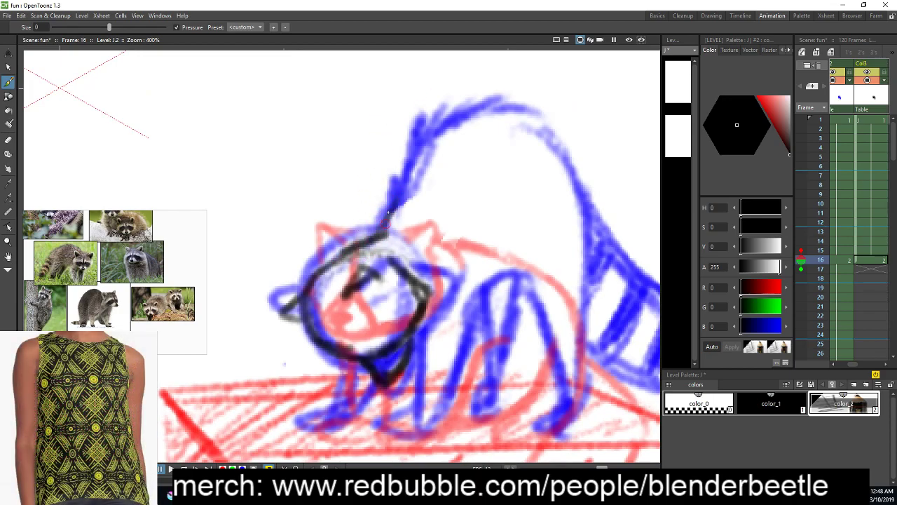
Sketch the furry arched back in black, from the top of the head over to the rump
left_click_drag(384, 225, 403, 142)
left_click_drag(401, 184, 423, 113)
mouse_move(418, 148)
left_mouse_down()
mouse_move(429, 111)
mouse_move(491, 92)
mouse_move(553, 112)
left_mouse_up()
left_click_drag(538, 114, 556, 136)
key("space")
left_click_drag(590, 213, 541, 188)
left_click_drag(535, 140, 559, 191)
key("space")
left_click_drag(586, 223, 571, 194)
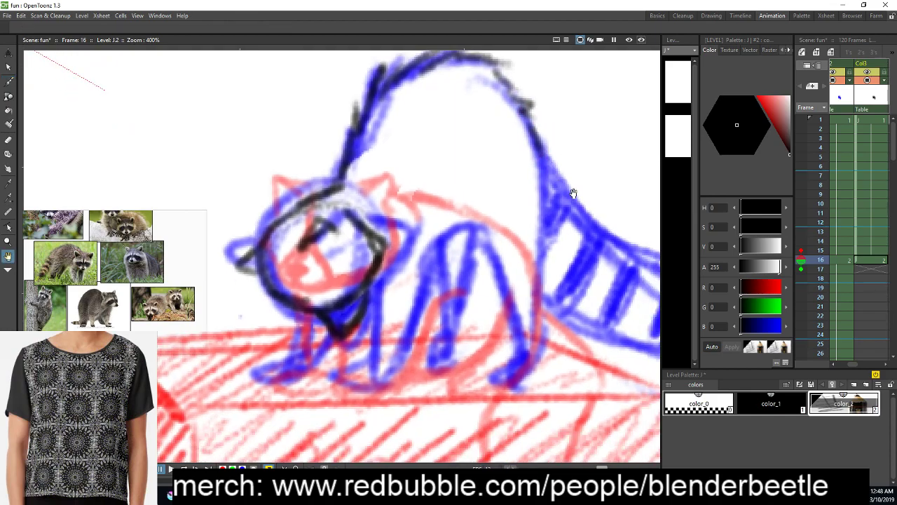
key("space")
left_click_drag(402, 289, 391, 306)
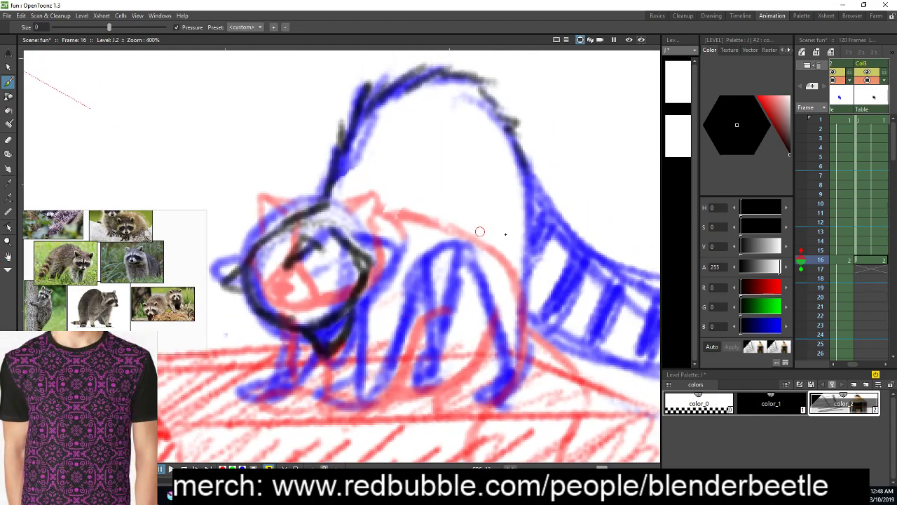
Try a belly and inner thigh line on the second pose, and undo it
left_click_drag(494, 208, 438, 255)
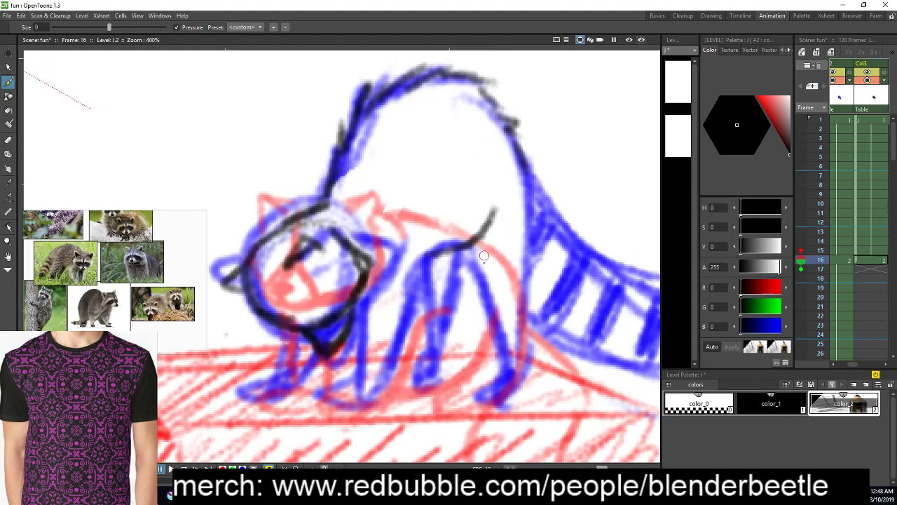
left_click_drag(476, 232, 483, 277)
key("ctrl+z")
key("ctrl+z")
key("ctrl+z")
key("ctrl+z")
Draw both edges of the near hind leg with its foot, and the belly line in front of it, in black
mouse_move(476, 196)
left_mouse_down()
mouse_move(477, 264)
mouse_move(506, 364)
left_mouse_up()
mouse_move(541, 221)
left_mouse_down()
mouse_move(533, 358)
mouse_move(481, 389)
mouse_move(499, 395)
left_mouse_up()
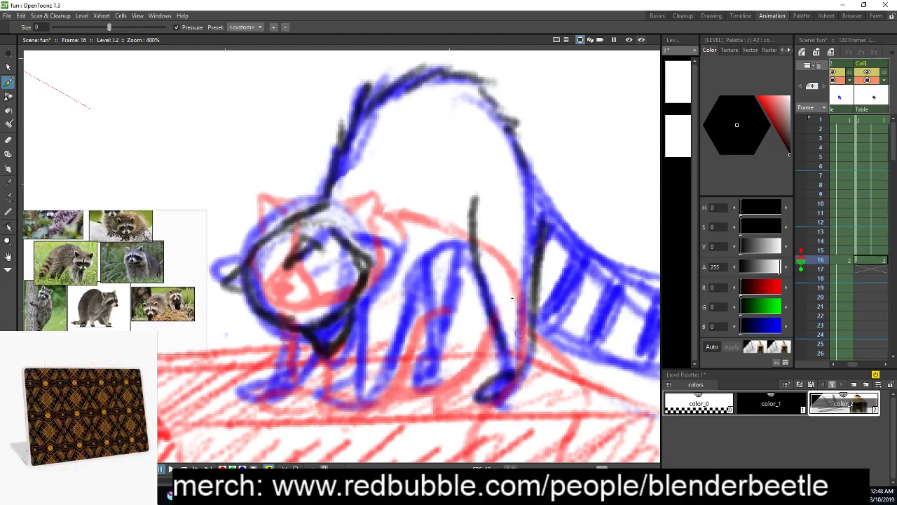
left_click_drag(443, 258, 473, 245)
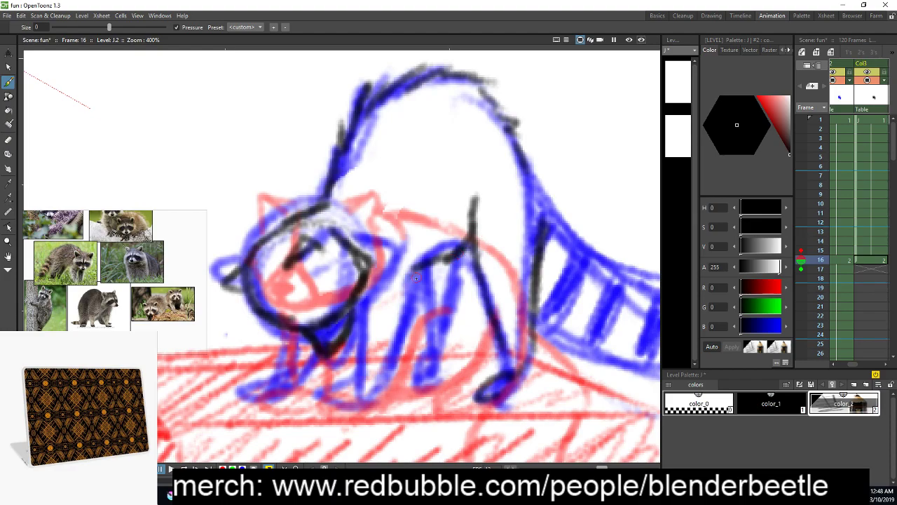
Sketch the near front leg from the shoulder down, with the front paws, in black
left_click_drag(415, 242, 405, 316)
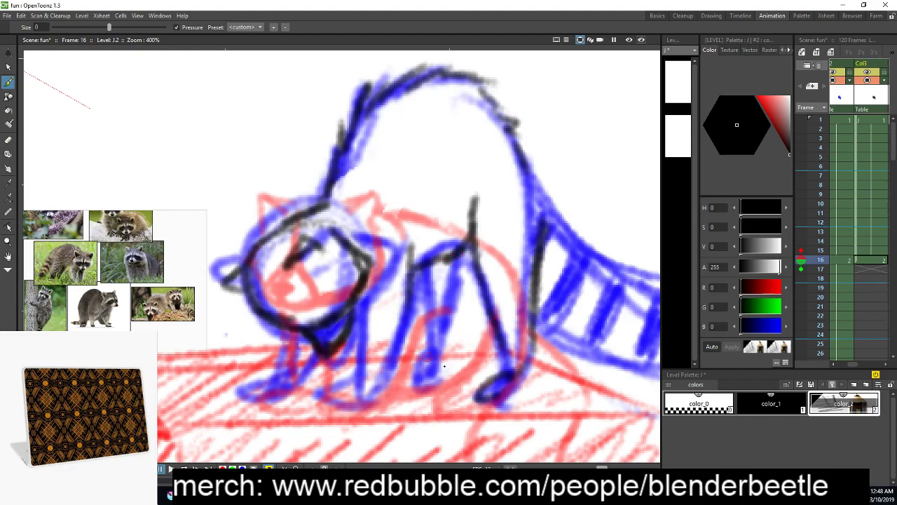
left_click_drag(412, 234, 392, 337)
mouse_move(363, 299)
left_mouse_down()
mouse_move(372, 394)
mouse_move(410, 300)
left_mouse_up()
mouse_move(372, 393)
left_mouse_down()
mouse_move(332, 403)
mouse_move(369, 394)
mouse_move(287, 390)
mouse_move(347, 394)
mouse_move(363, 343)
mouse_move(336, 385)
left_mouse_up()
Undo the last front leg strokes and darken the chest fur between the chin and the front paw
key("space")
left_click_drag(443, 362, 427, 362)
key("ctrl+z")
key("ctrl+z")
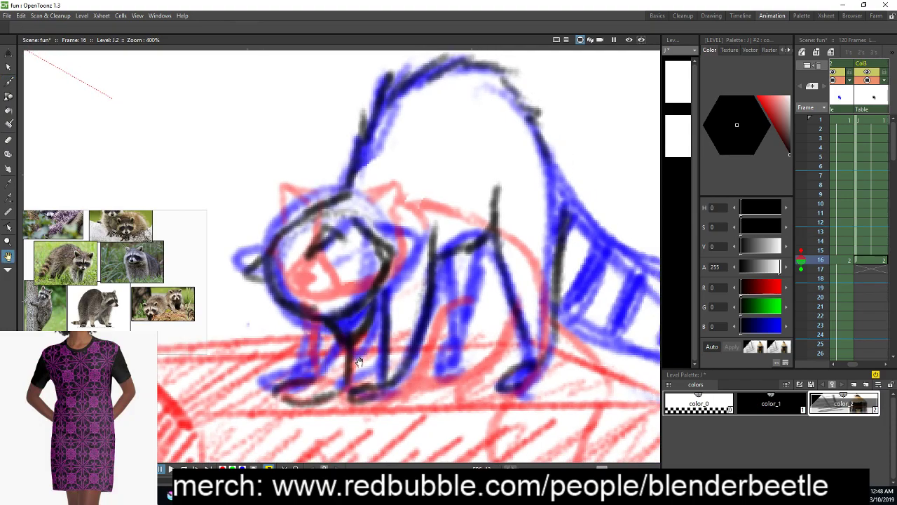
key("b")
left_click_drag(348, 377, 379, 294)
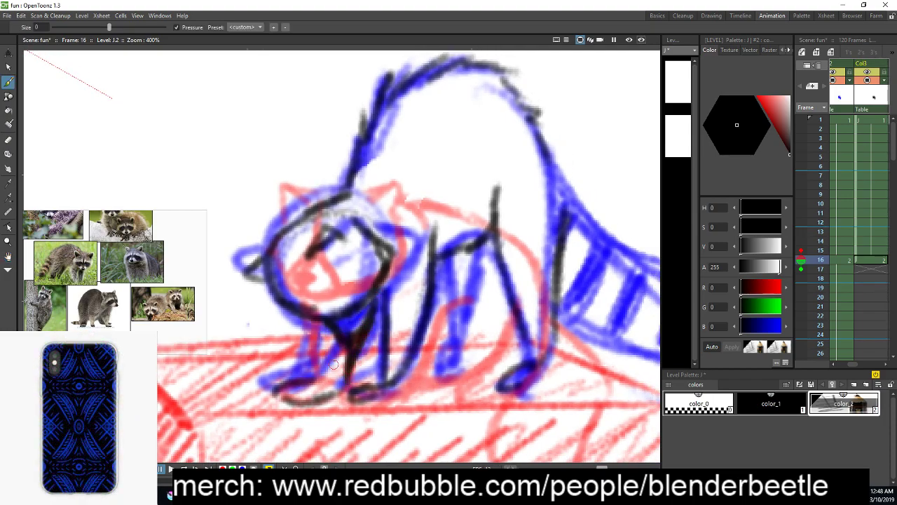
Sketch the far front leg and the far hind leg under the belly in black
key("space")
left_click_drag(322, 365, 339, 362)
left_click_drag(511, 360, 491, 361)
mouse_move(420, 252)
left_mouse_down()
mouse_move(477, 240)
mouse_move(466, 301)
left_mouse_up()
left_click_drag(484, 235, 454, 354)
mouse_move(443, 249)
left_mouse_down()
mouse_move(438, 333)
mouse_move(418, 356)
left_mouse_up()
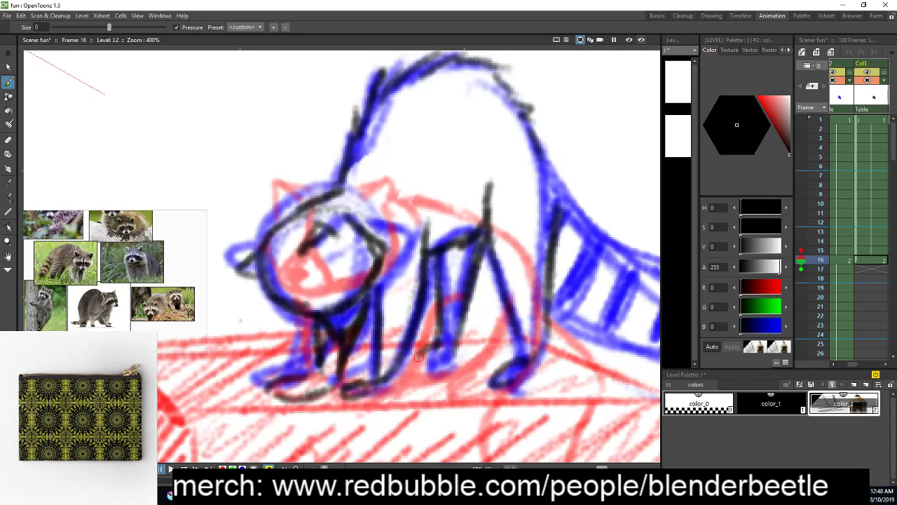
scroll(554, 355, "down", 4)
key("space")
mouse_move(586, 365)
left_mouse_down()
mouse_move(469, 342)
mouse_move(511, 355)
left_mouse_up()
scroll(490, 337, "up", 1)
key("space")
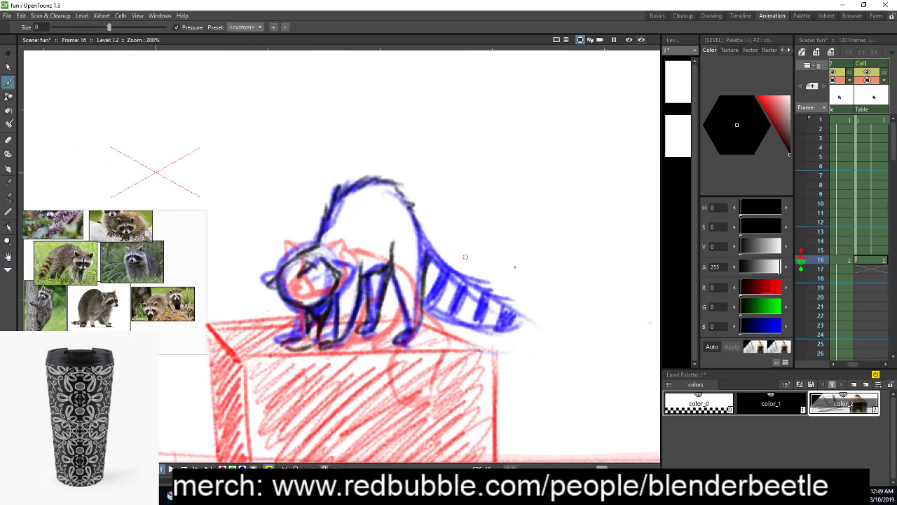
Outline the striped tail from the rump to its rounded tip in black on the frame 16 drawing
left_click(801, 261)
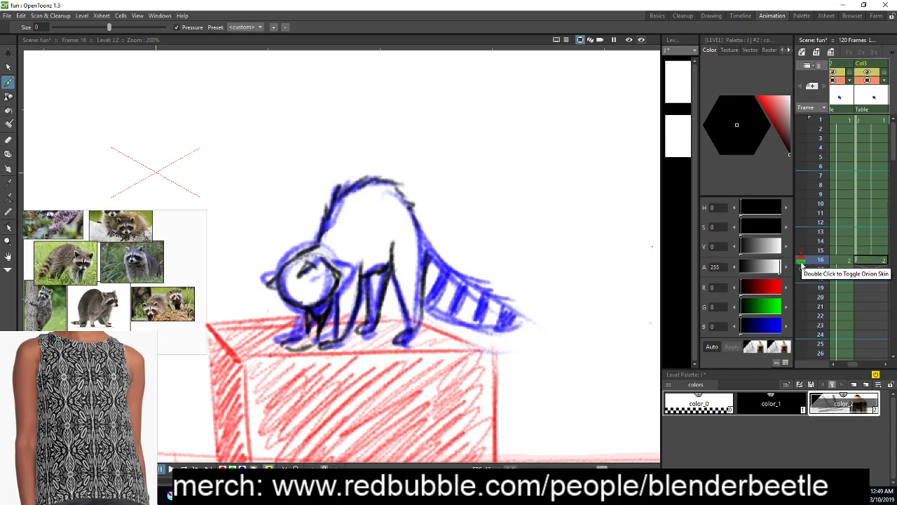
left_click(802, 261)
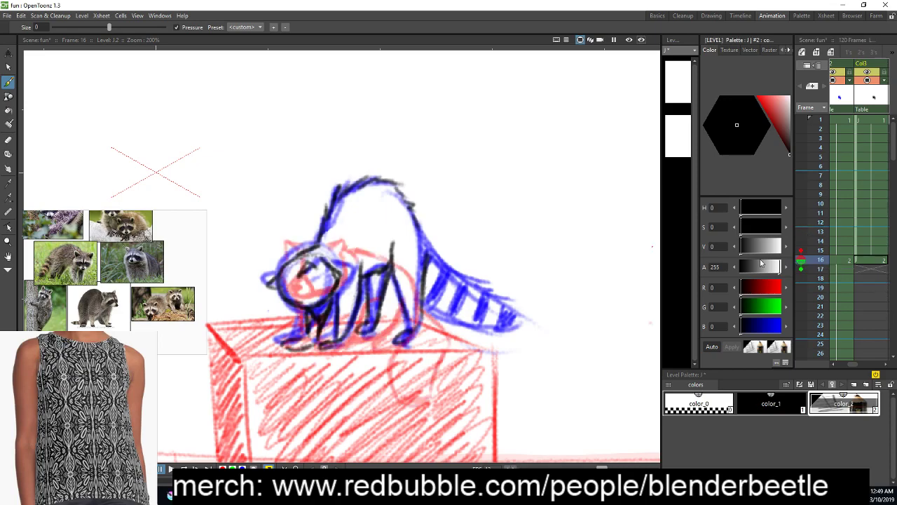
scroll(435, 282, "up", 1)
mouse_move(386, 230)
left_mouse_down()
mouse_move(481, 310)
mouse_move(519, 323)
left_mouse_up()
mouse_move(391, 362)
left_mouse_down()
mouse_move(476, 403)
mouse_move(561, 414)
left_mouse_up()
left_click_drag(485, 405, 585, 397)
left_click_drag(470, 303, 579, 366)
left_click_drag(572, 413, 586, 382)
scroll(543, 359, "down", 3)
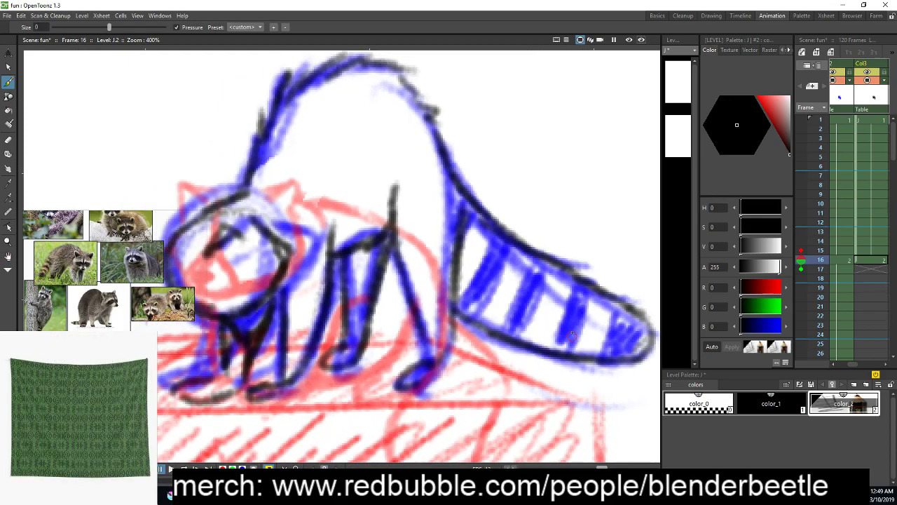
key("space")
left_click_drag(556, 361, 536, 348)
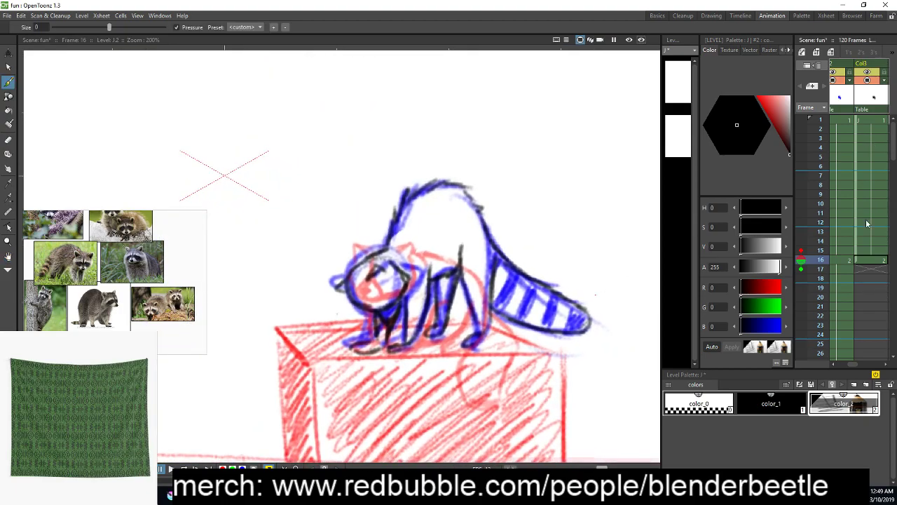
Extend the hold of the second black drawing through frame 28 and go to frame 29 in the same column
left_click(866, 270)
left_click(879, 262)
left_click_drag(882, 269, 872, 322)
left_click(867, 324)
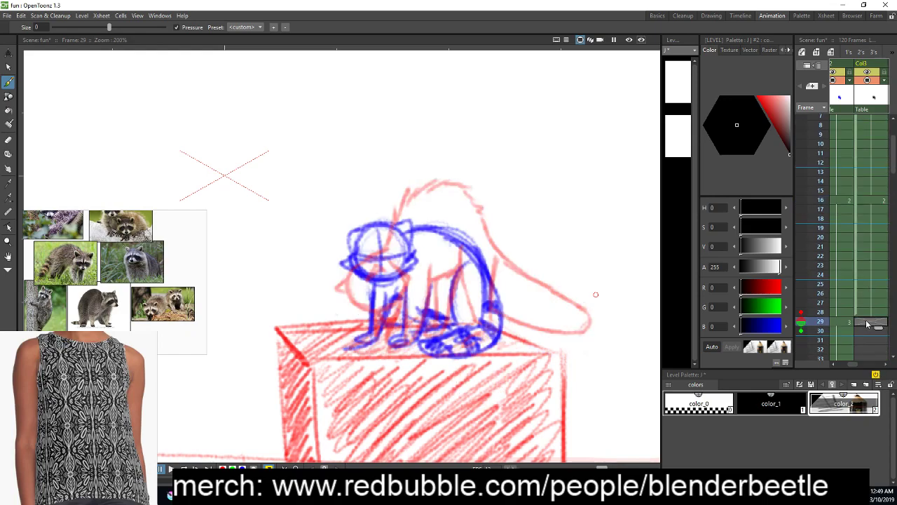
Start a new drawing on frame 29 and add frame 14 as a fixed onion-skin reference
key("space")
scroll(526, 337, "up", 2)
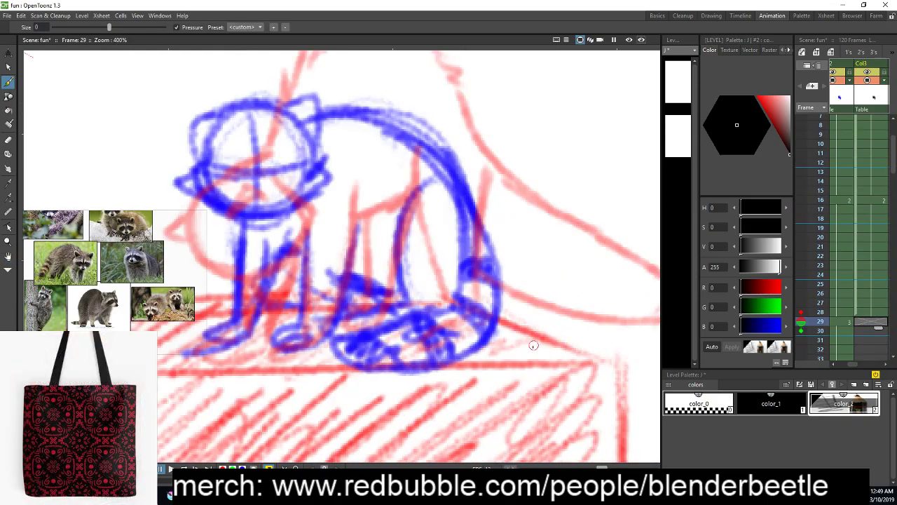
left_click_drag(579, 370, 603, 391)
left_click_drag(516, 276, 477, 248)
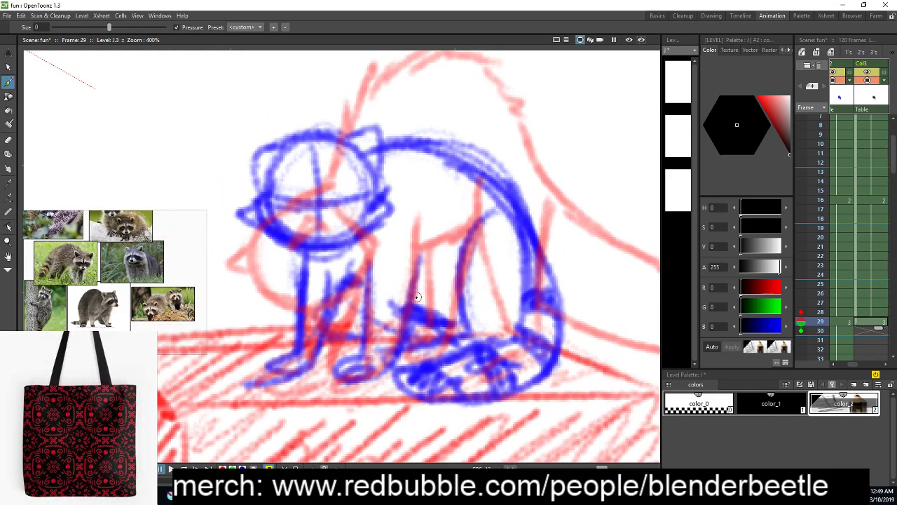
left_click(798, 182)
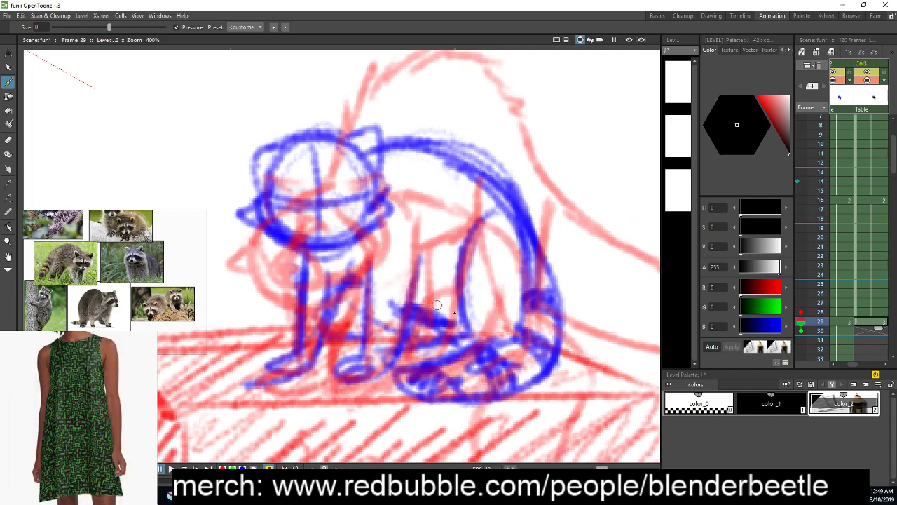
Draw the round head outline with both cheeks in black over the rough sitting raccoon
key("space")
mouse_move(587, 336)
left_mouse_down()
mouse_move(605, 341)
mouse_move(553, 337)
left_mouse_up()
key("minus")
key("minus")
key("space")
key("b")
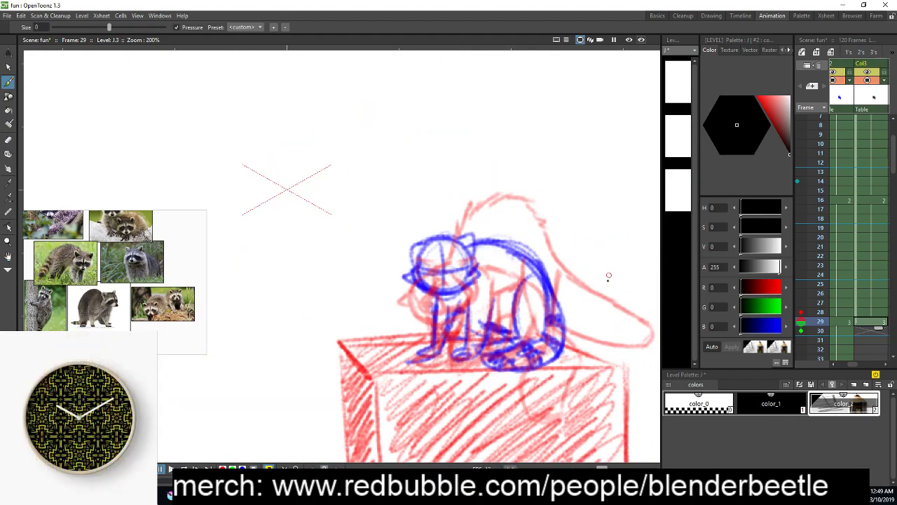
scroll(578, 306, "up", 2)
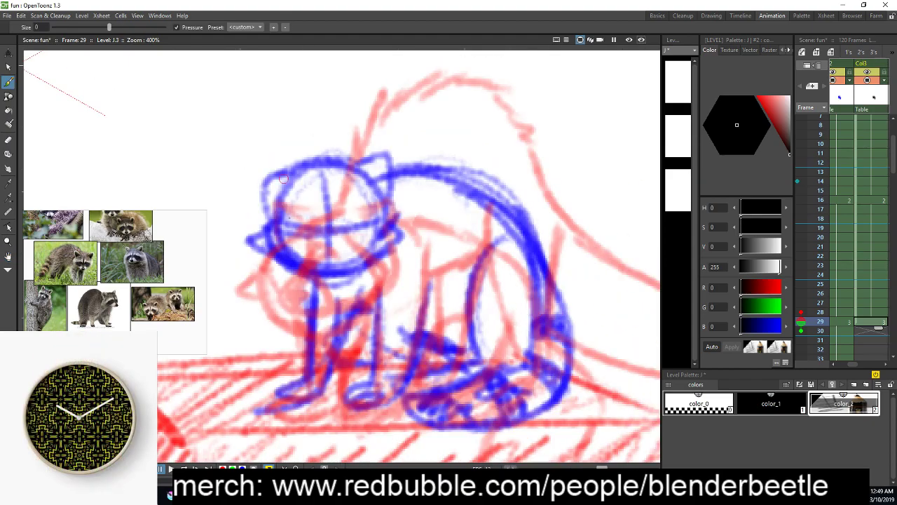
left_click_drag(363, 159, 358, 258)
left_click_drag(365, 174, 405, 224)
mouse_move(280, 181)
left_mouse_down()
mouse_move(254, 223)
mouse_move(270, 256)
left_mouse_up()
Draw the muzzle shape and fill in the nose in black
mouse_move(335, 220)
left_mouse_down()
mouse_move(359, 252)
mouse_move(292, 258)
left_mouse_up()
left_click_drag(335, 277, 300, 266)
left_click_drag(356, 250, 335, 275)
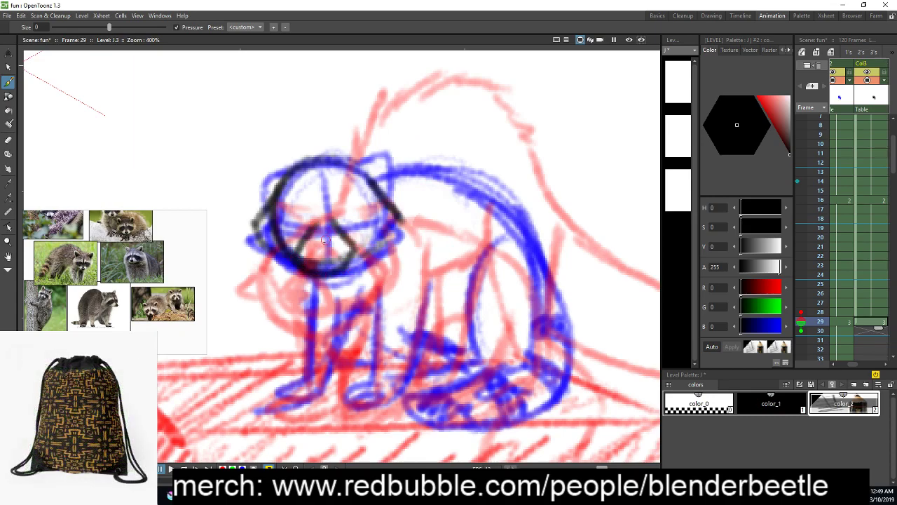
left_click_drag(349, 192, 366, 178)
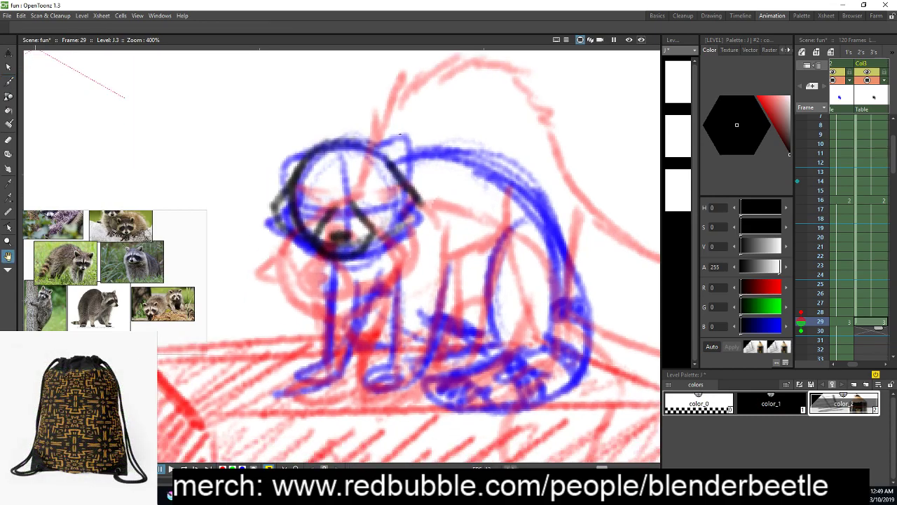
Darken the top of the head and draw both ears in black
mouse_move(331, 149)
left_mouse_down()
mouse_move(364, 147)
mouse_move(406, 187)
left_mouse_up()
left_click_drag(363, 147, 406, 138)
left_click_drag(407, 138, 404, 161)
mouse_move(310, 150)
left_mouse_down()
mouse_move(271, 161)
mouse_move(276, 189)
left_mouse_up()
left_click_drag(551, 269, 544, 281)
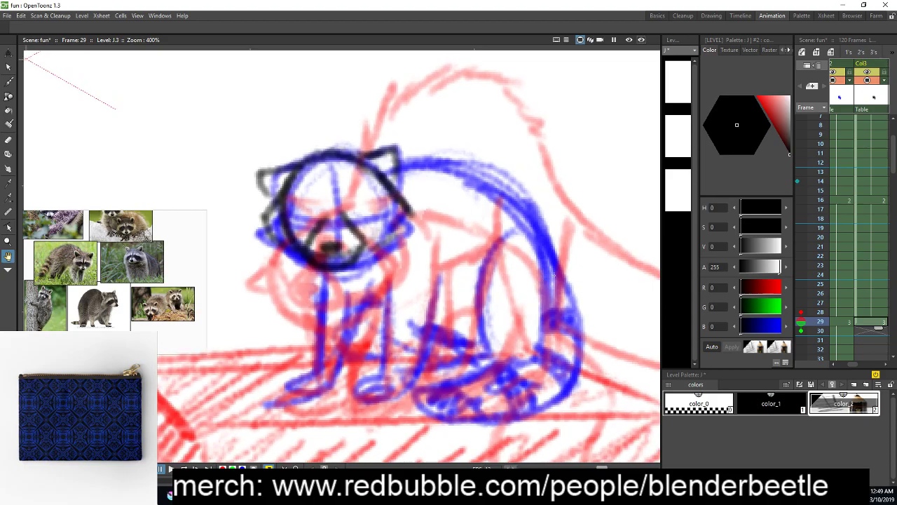
Hide the frame 28 onion skin and draw the back line to the rump, checking it against frame 14
left_click(802, 313)
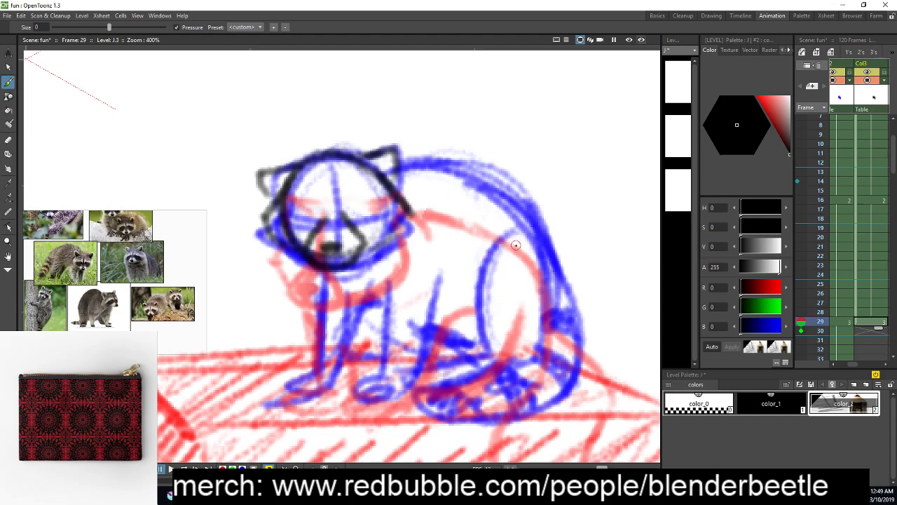
mouse_move(409, 203)
left_mouse_down()
mouse_move(505, 231)
mouse_move(519, 248)
mouse_move(558, 308)
mouse_move(557, 354)
mouse_move(529, 377)
left_mouse_up()
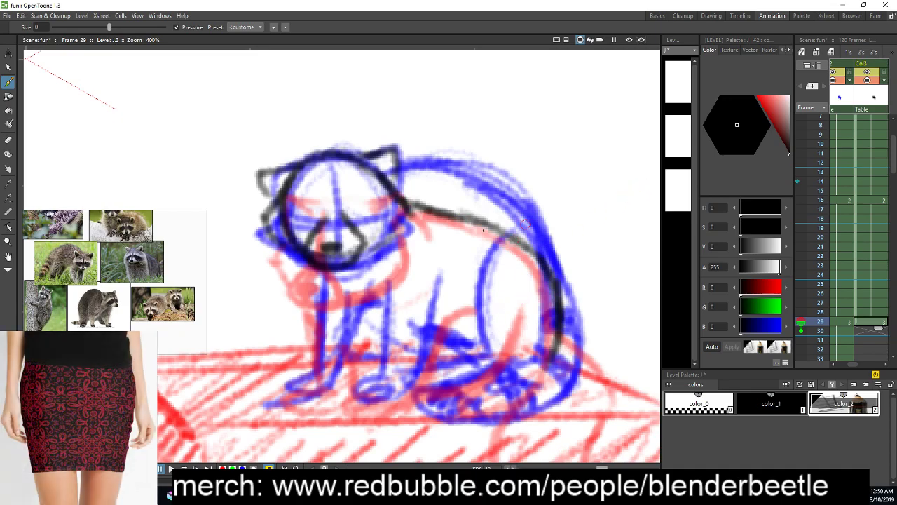
left_click(874, 183)
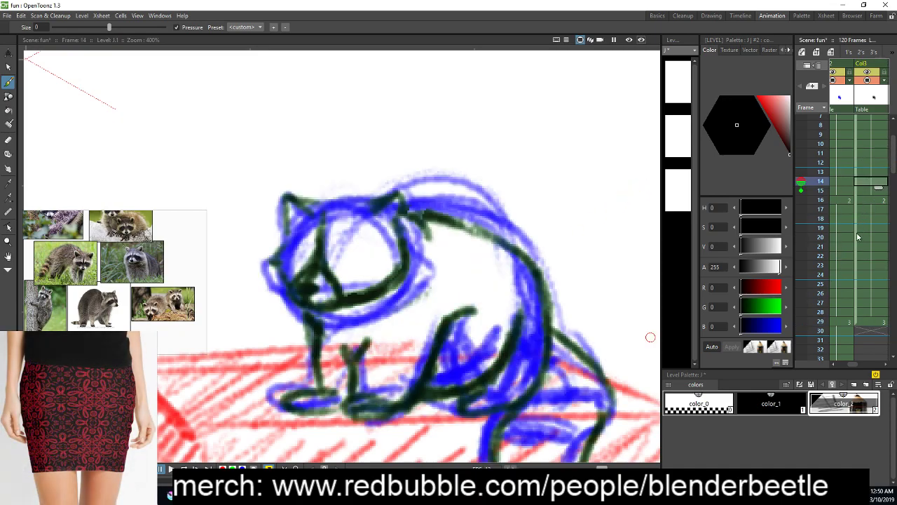
left_click(847, 321)
Trace the haunch curve, the near front leg and both front paws in black from the frame 14 reference
mouse_move(520, 316)
left_mouse_down()
mouse_move(492, 361)
mouse_move(429, 395)
left_mouse_up()
mouse_move(456, 319)
left_mouse_down()
mouse_move(421, 374)
mouse_move(376, 394)
mouse_move(362, 420)
mouse_move(331, 390)
mouse_move(299, 411)
mouse_move(350, 390)
mouse_move(370, 344)
mouse_move(348, 355)
left_mouse_up()
mouse_move(361, 410)
left_mouse_down()
mouse_move(400, 415)
mouse_move(421, 375)
left_mouse_up()
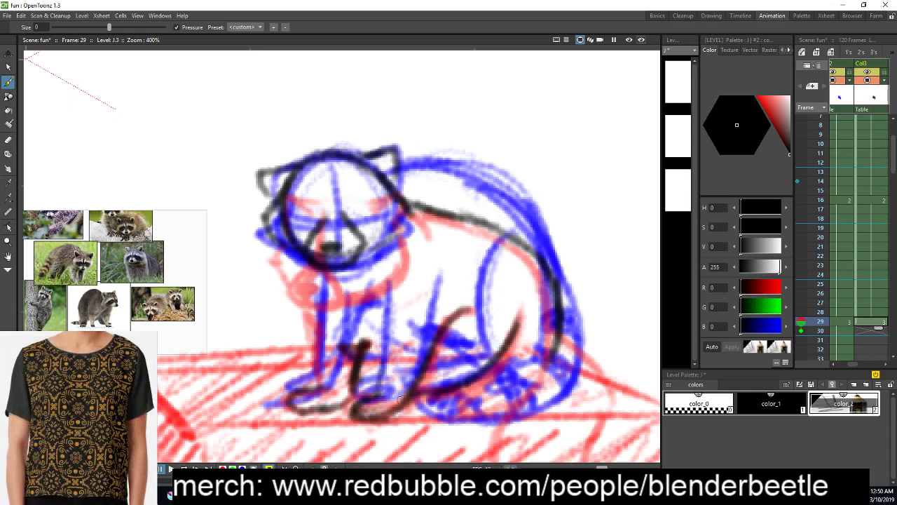
mouse_move(365, 343)
left_mouse_down()
mouse_move(351, 407)
mouse_move(348, 400)
mouse_move(353, 421)
mouse_move(396, 398)
left_mouse_up()
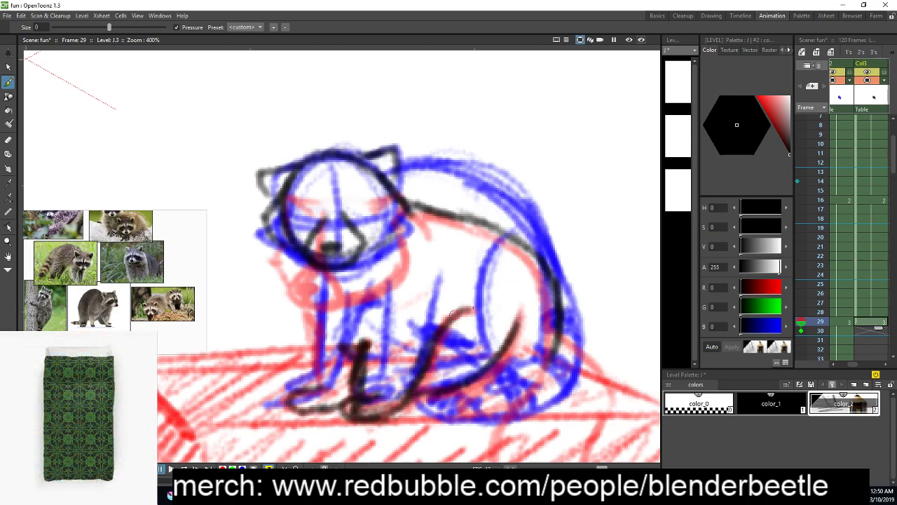
Draw the far front leg and add black fur strokes on the chest and at the neck
mouse_move(310, 273)
left_mouse_down()
mouse_move(308, 355)
mouse_move(308, 338)
mouse_move(321, 395)
left_mouse_up()
mouse_move(416, 321)
left_mouse_down()
mouse_move(516, 297)
mouse_move(473, 190)
left_mouse_up()
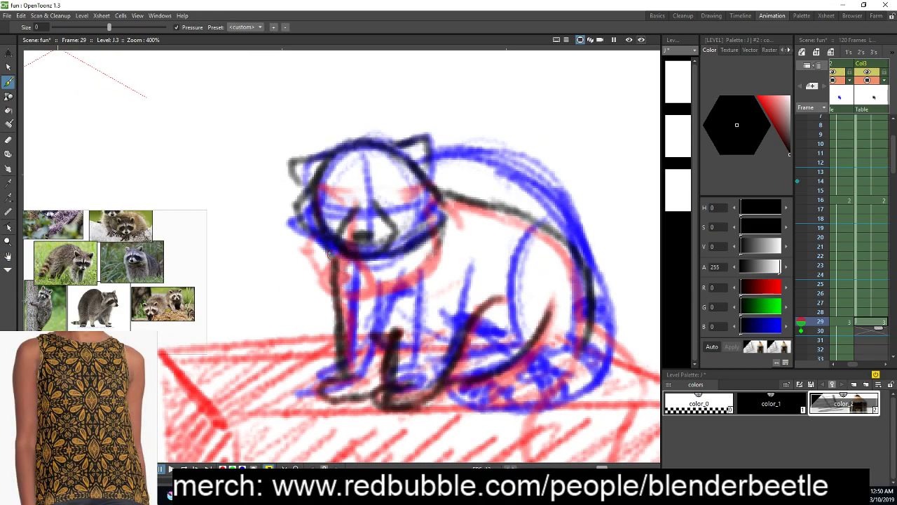
left_click_drag(400, 326, 428, 285)
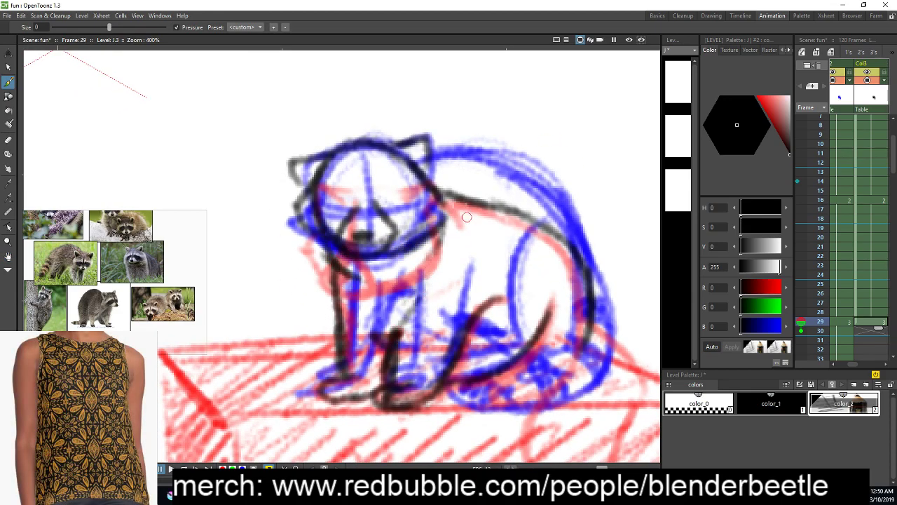
left_click_drag(435, 180, 463, 220)
left_click_drag(450, 342, 459, 345)
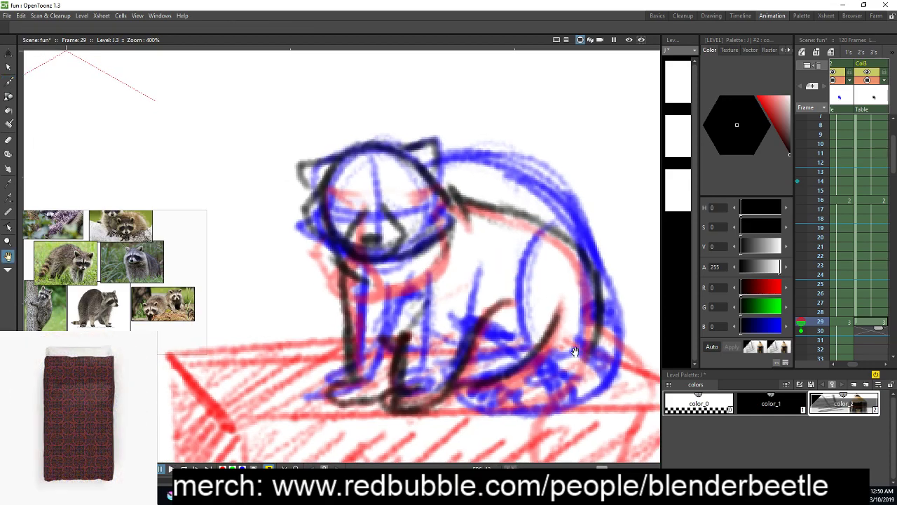
Remove the fixed frame 14 onion-skin reference and thicken both edges of the near front leg
left_click(797, 182)
mouse_move(433, 398)
left_mouse_down()
mouse_move(488, 311)
mouse_move(474, 348)
left_mouse_up()
left_click_drag(411, 318, 403, 380)
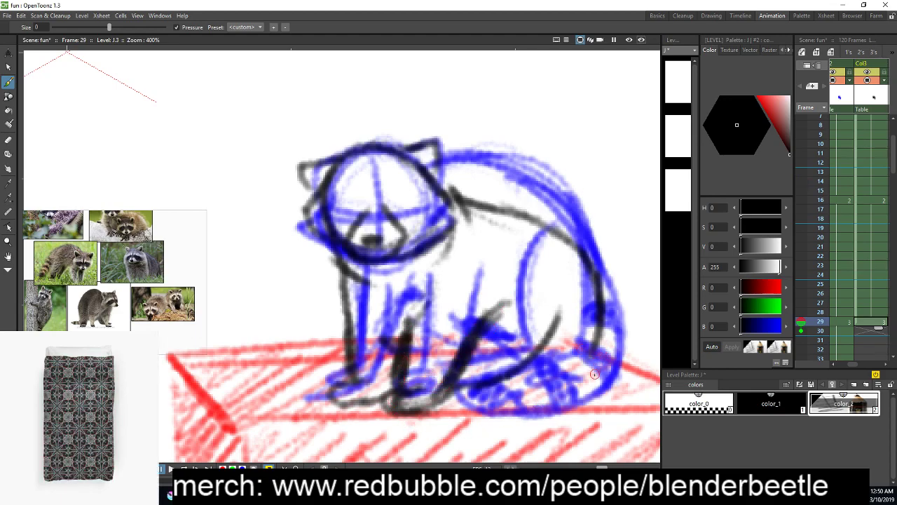
Outline the tail curling from the rump around the haunch to the near front paw in black
mouse_move(601, 295)
left_mouse_down()
mouse_move(626, 359)
mouse_move(621, 383)
mouse_move(573, 409)
mouse_move(491, 419)
left_mouse_up()
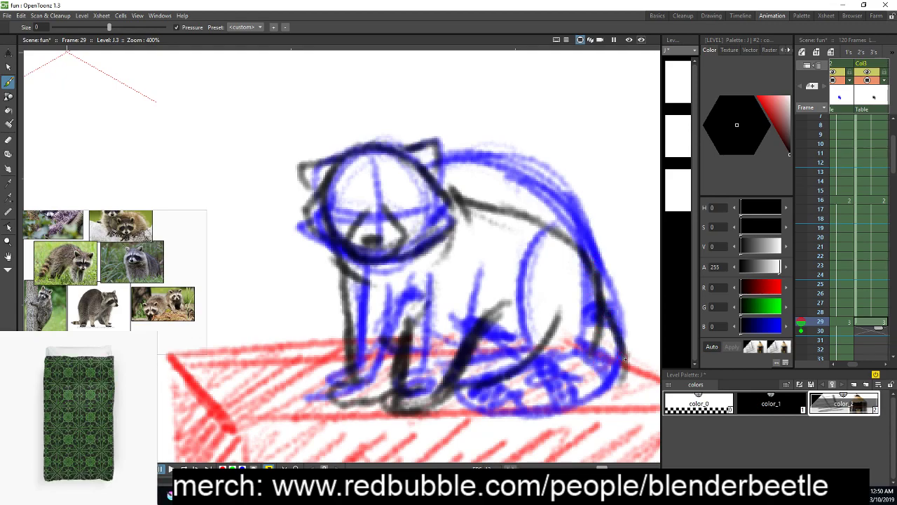
mouse_move(607, 341)
left_mouse_down()
mouse_move(516, 363)
mouse_move(463, 404)
mouse_move(577, 408)
left_mouse_up()
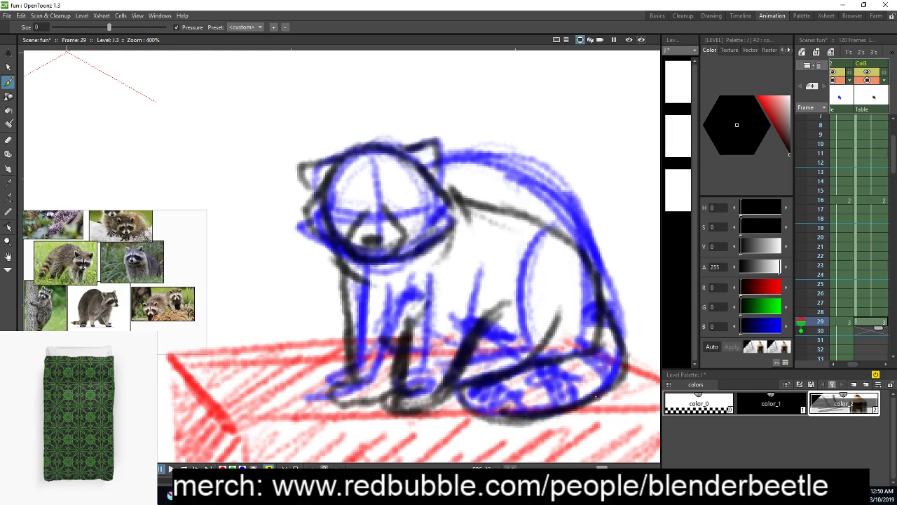
Erase the excess black on the near front leg's front edge and paw, and redraw them with cleaner lines
key("a")
left_click_drag(393, 397, 423, 396)
mouse_move(429, 366)
left_mouse_down()
mouse_move(406, 324)
mouse_move(408, 385)
left_mouse_up()
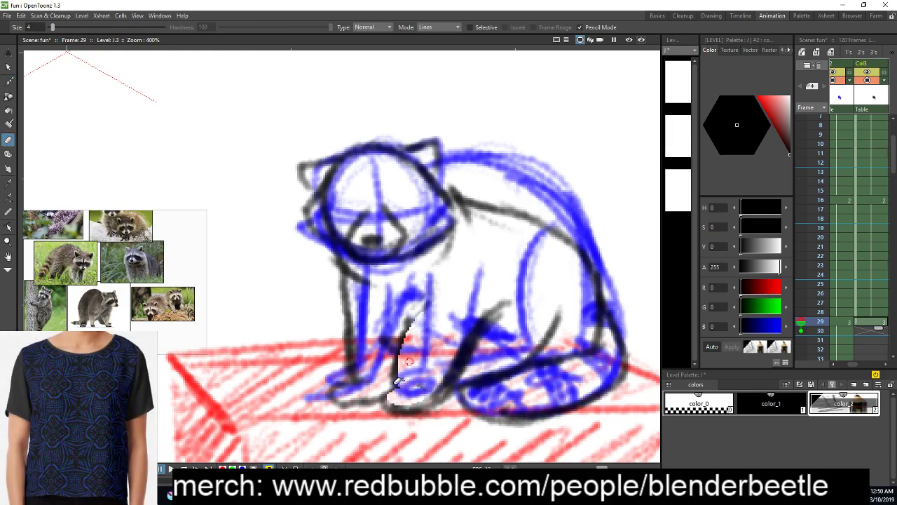
key("b")
left_click_drag(399, 344, 390, 371)
left_click_drag(411, 329, 392, 391)
mouse_move(415, 311)
left_mouse_down()
mouse_move(395, 398)
mouse_move(388, 387)
mouse_move(394, 400)
mouse_move(421, 390)
left_mouse_up()
mouse_move(500, 302)
left_mouse_down()
mouse_move(467, 353)
mouse_move(461, 381)
left_mouse_up()
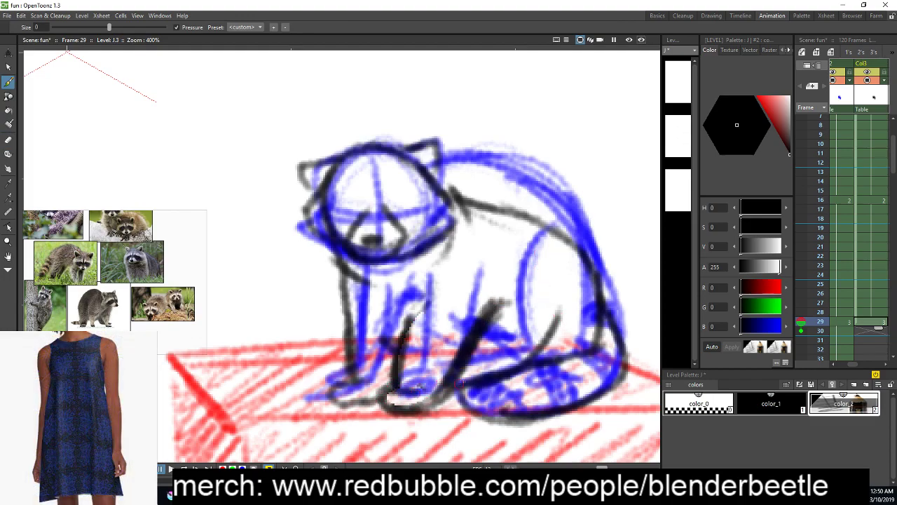
Thin the near front leg's rear edge with the eraser and redraw the line down to the paw
key("a")
mouse_move(499, 300)
left_mouse_down()
mouse_move(520, 295)
mouse_move(482, 341)
mouse_move(471, 331)
mouse_move(463, 373)
left_mouse_up()
left_click_drag(490, 301, 466, 362)
left_click_drag(431, 398, 473, 350)
key("b")
mouse_move(421, 406)
left_mouse_down()
mouse_move(452, 364)
mouse_move(459, 324)
mouse_move(438, 379)
left_mouse_up()
mouse_move(417, 302)
left_mouse_down()
mouse_move(397, 380)
mouse_move(404, 333)
left_mouse_up()
Darken the chest line below the head and the back line from the neck to the rump
key("space")
left_click_drag(553, 336, 570, 351)
mouse_move(457, 199)
left_mouse_down()
mouse_move(473, 249)
mouse_move(409, 286)
left_mouse_up()
mouse_move(329, 260)
left_mouse_down()
mouse_move(368, 289)
mouse_move(375, 282)
left_mouse_up()
key("space")
left_click_drag(490, 287, 506, 295)
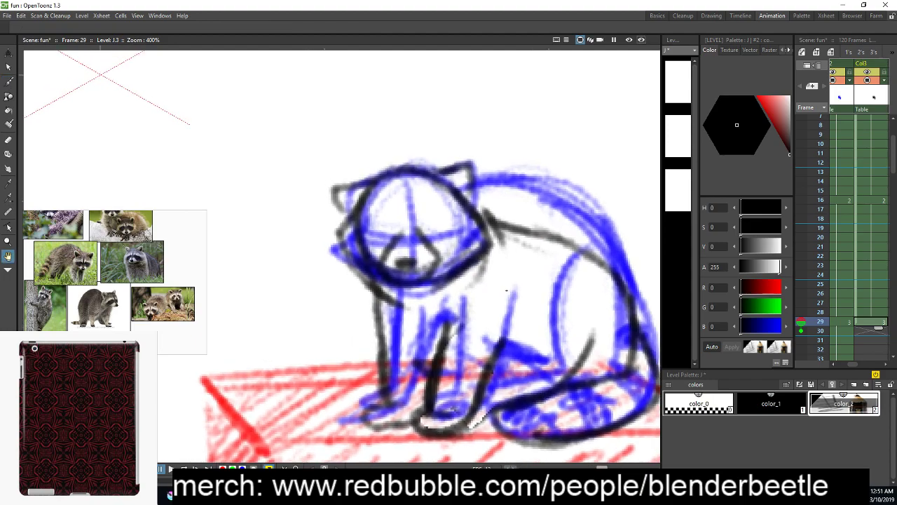
mouse_move(496, 220)
left_mouse_down()
mouse_move(608, 274)
mouse_move(626, 300)
left_mouse_up()
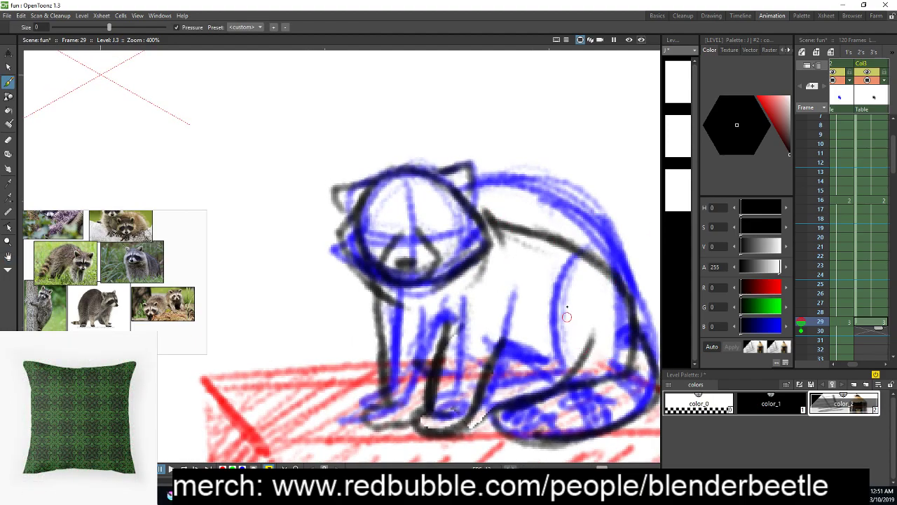
Add black fur strokes to the haunch line above the curled tail
key("space")
left_click_drag(593, 337, 574, 323)
mouse_move(547, 364)
left_mouse_down()
mouse_move(569, 321)
mouse_move(542, 367)
left_mouse_up()
key("space")
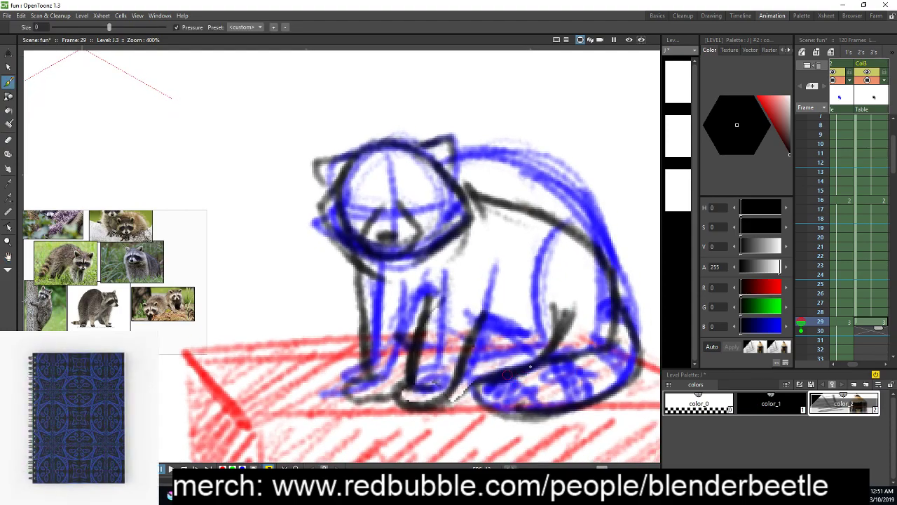
Darken the tail's tip, the front paws and the outer edge of the far front leg
left_click_drag(478, 378, 506, 415)
left_click_drag(432, 399, 462, 377)
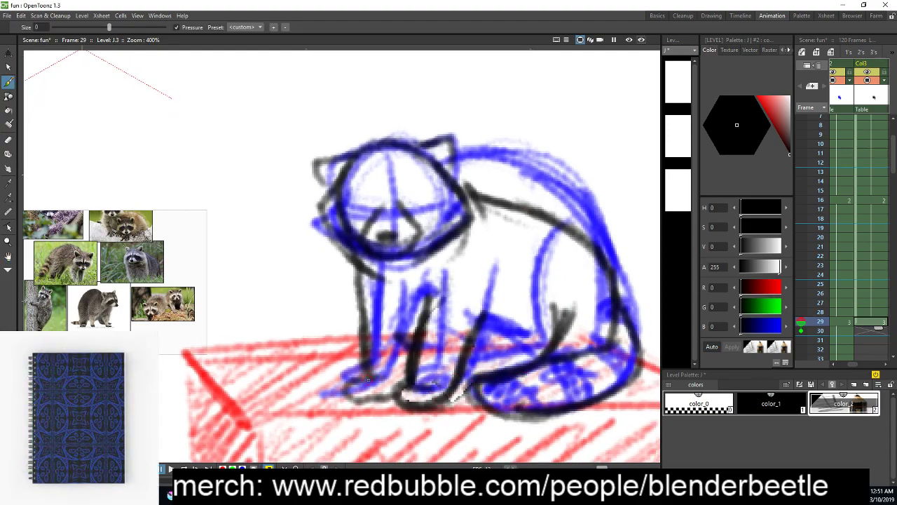
mouse_move(356, 380)
left_mouse_down()
mouse_move(343, 395)
mouse_move(392, 400)
left_mouse_up()
left_click_drag(350, 268, 356, 330)
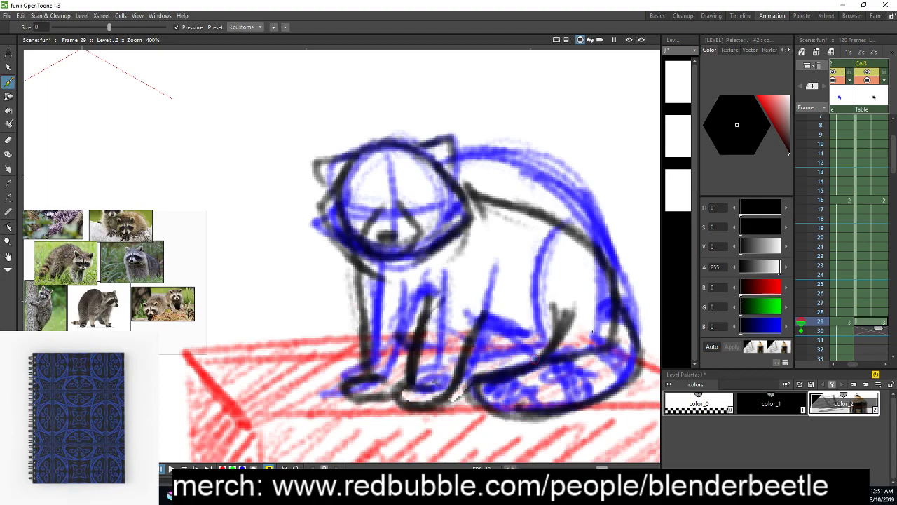
Flip through frames 27 to 29 and switch off the neighbouring onion skin to compare the new sitting pose with the previous one
left_click_drag(821, 321, 822, 307)
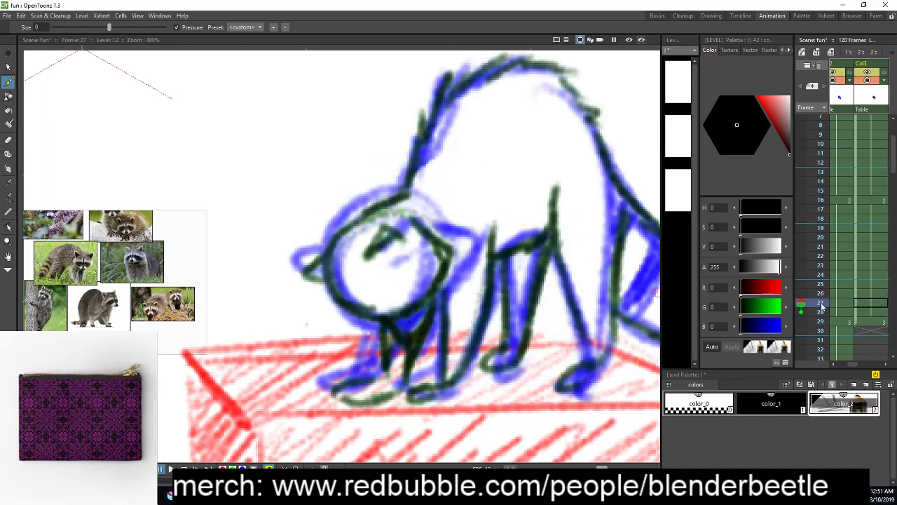
left_click(820, 313)
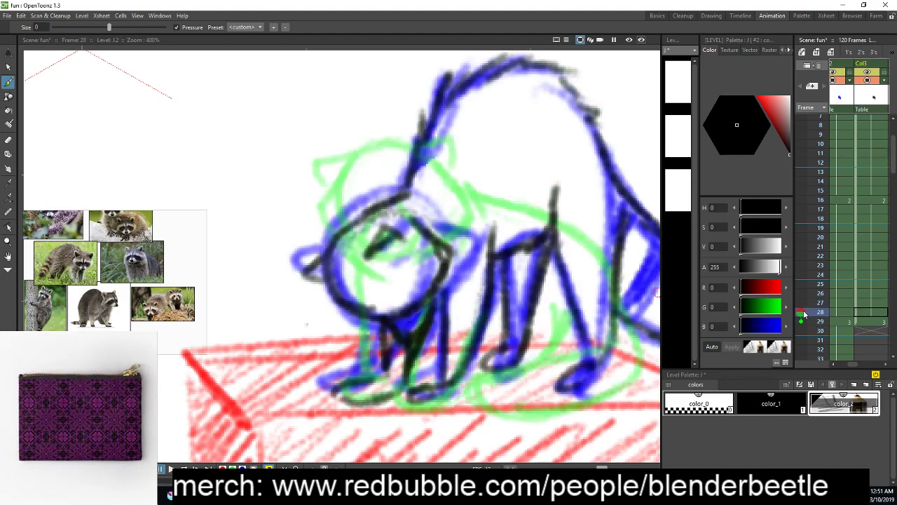
left_click(803, 313)
mouse_move(821, 309)
left_mouse_down()
mouse_move(833, 184)
mouse_move(824, 329)
mouse_move(825, 313)
mouse_move(825, 322)
left_mouse_up()
key("minus")
key("space")
left_click_drag(552, 330, 473, 340)
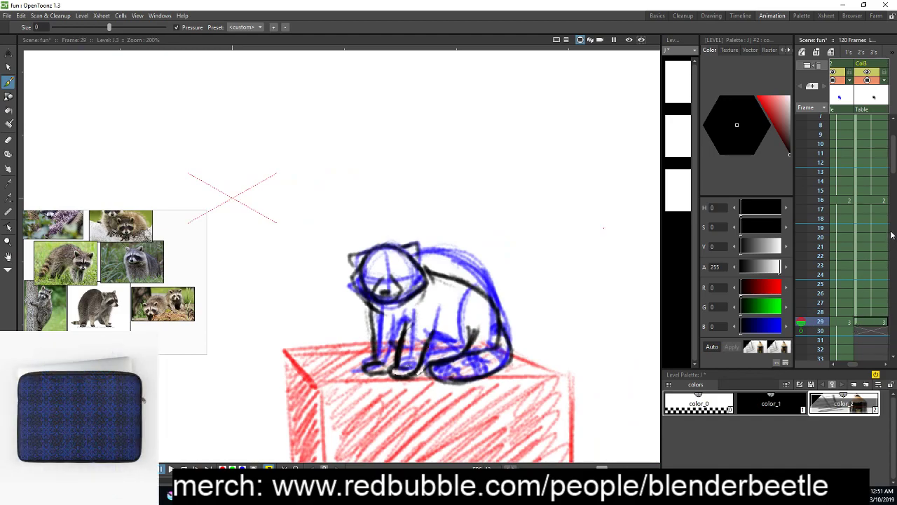
scroll(893, 168, "down", 4)
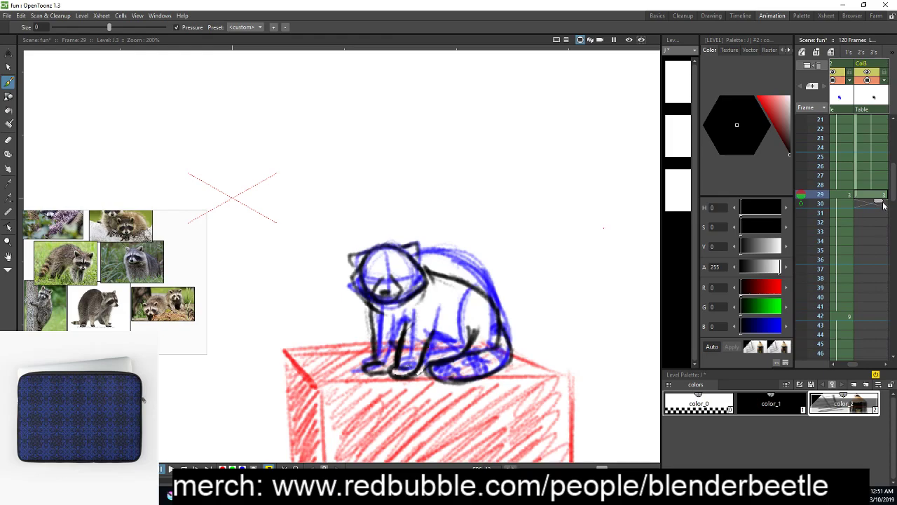
Go to frame 42 in Col3 and turn on the onion skin for frame 41
left_click(873, 316)
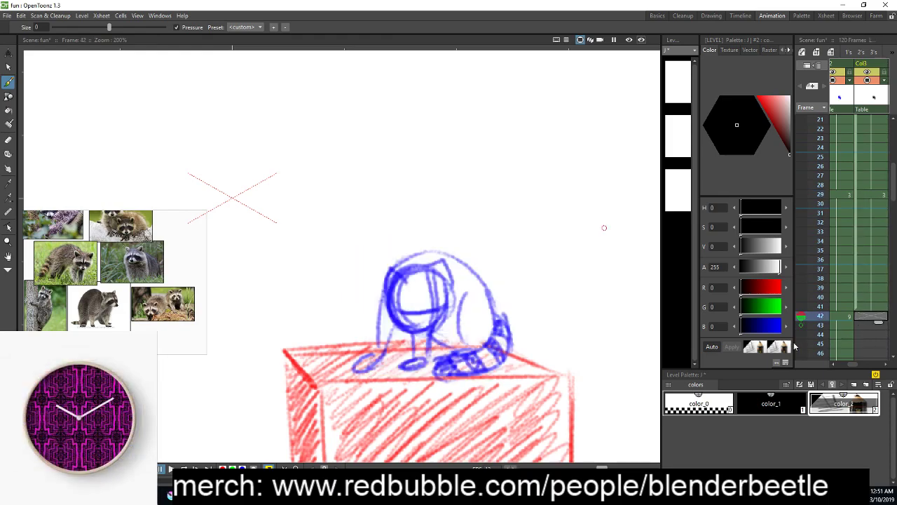
scroll(463, 314, "up", 2)
key("space")
left_click_drag(517, 359, 538, 346)
left_click(800, 317)
left_click(801, 307)
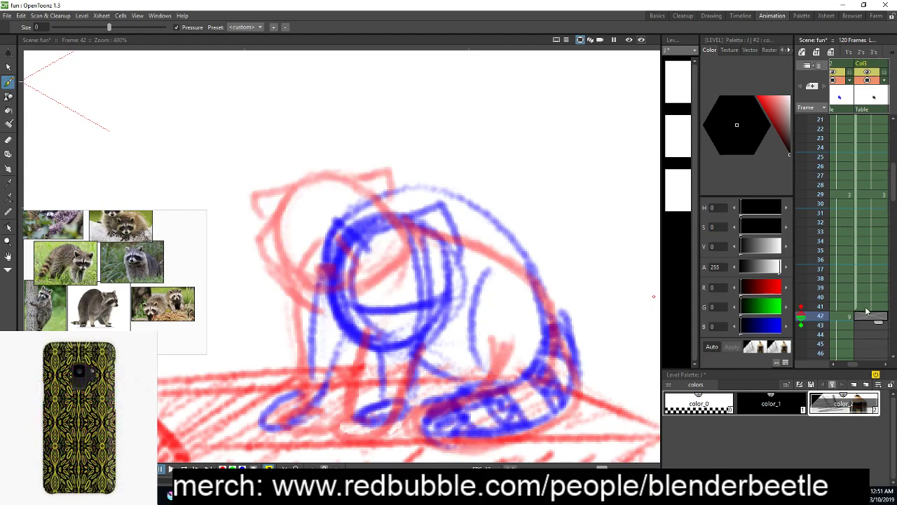
left_click_drag(850, 364, 855, 370)
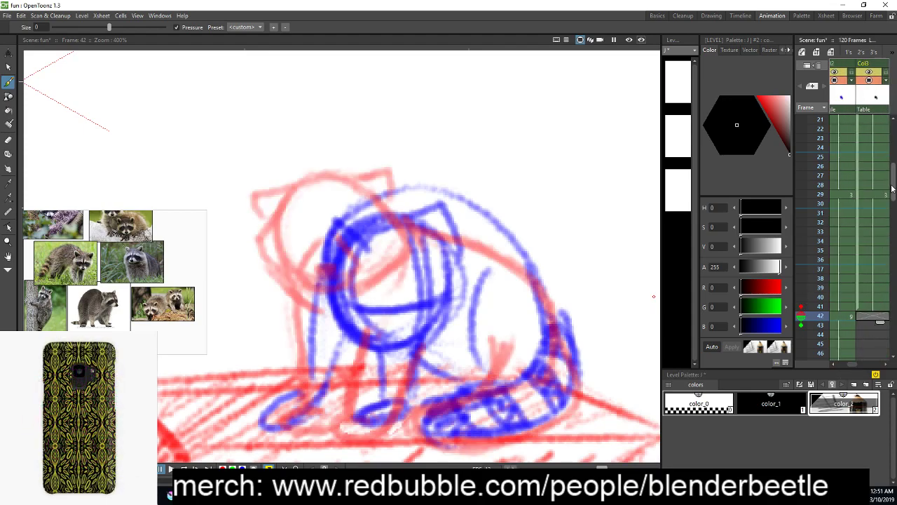
left_click_drag(892, 188, 889, 205)
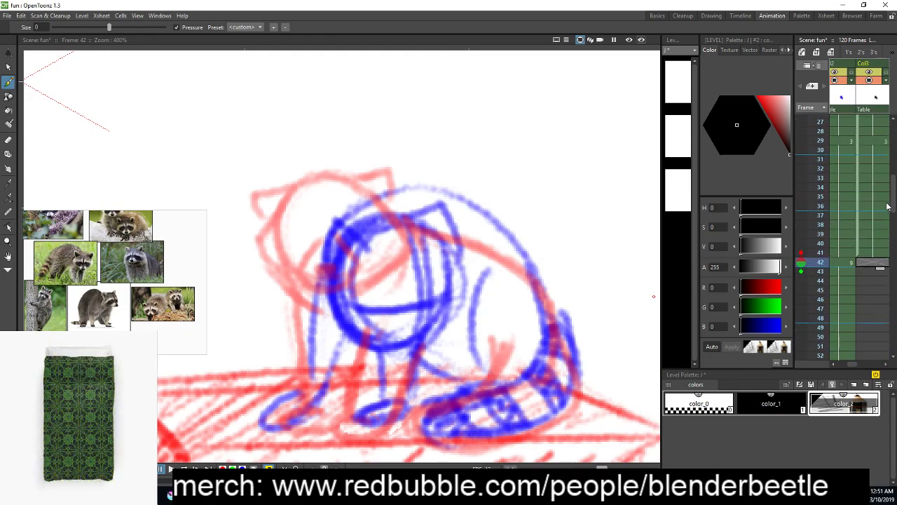
left_click_drag(475, 321, 491, 311)
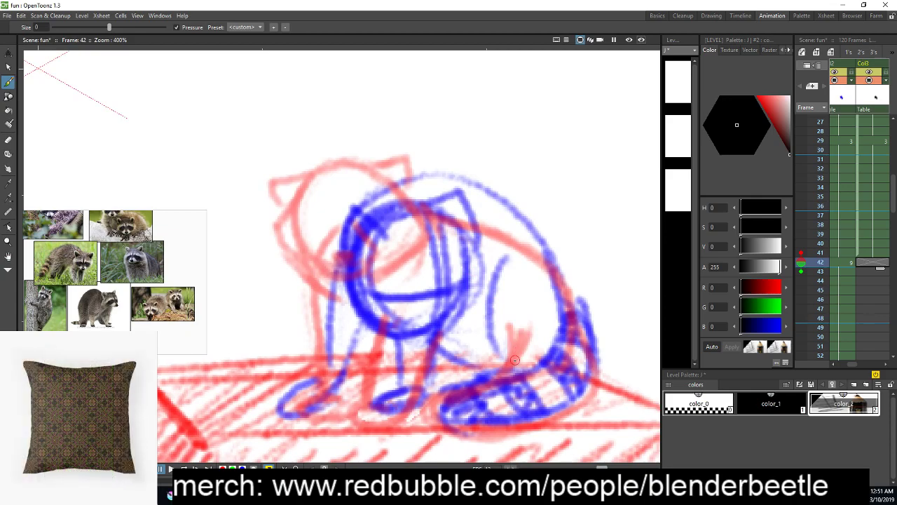
Briefly hide and restore the blue rough drawing in Col2 to check the pose at frame 42
left_click(842, 79)
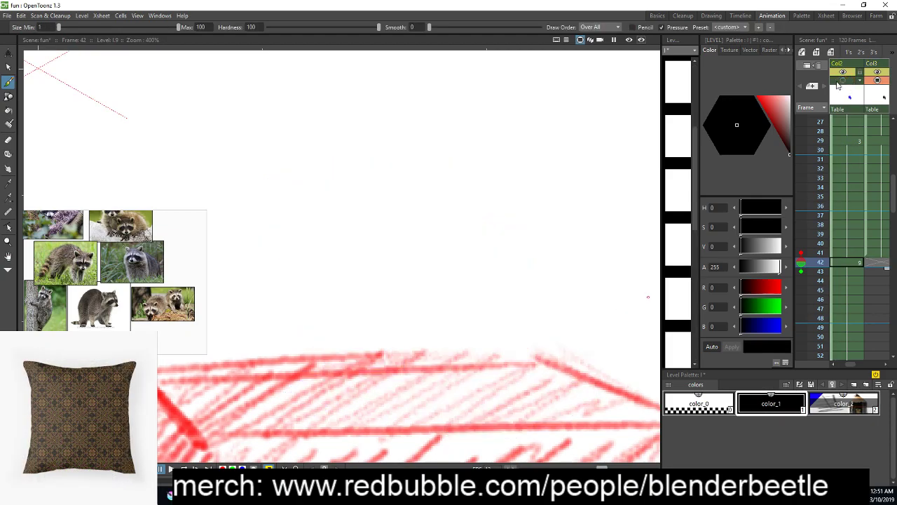
left_click(842, 80)
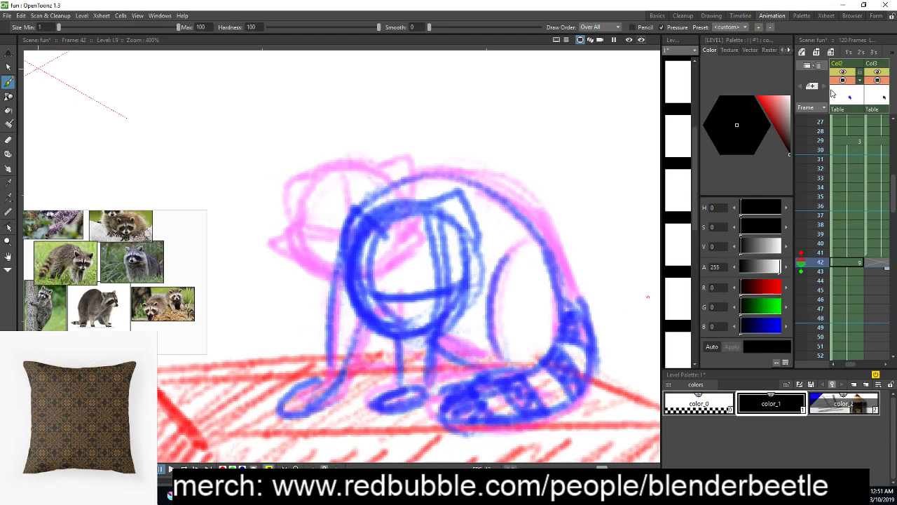
left_click(842, 73)
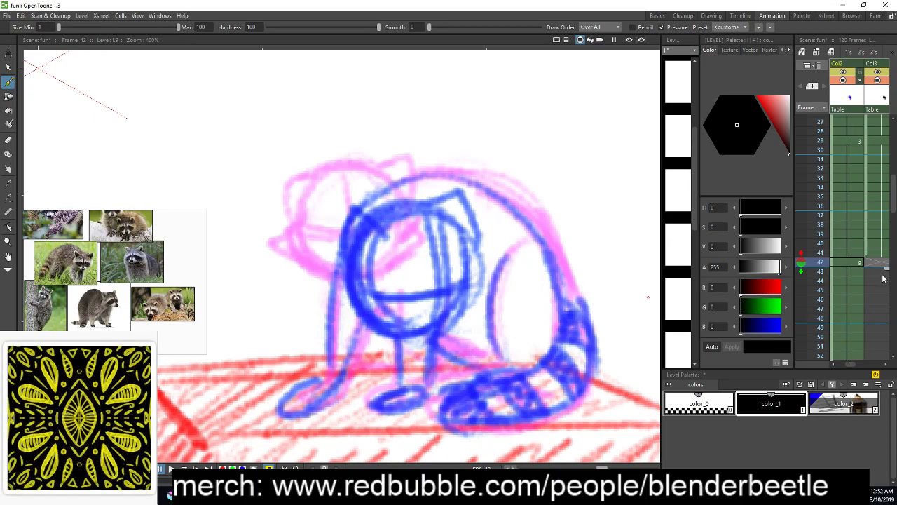
Sketch the raccoon's front legs, paws and round head outline in black with color_2 on frame 42 of Col3
left_click(881, 264)
key("space")
left_click_drag(491, 347, 509, 341)
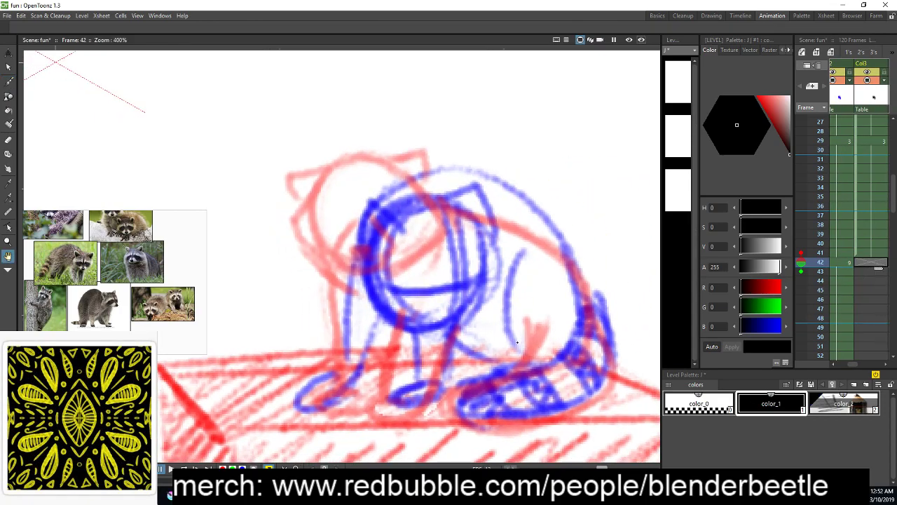
left_click(843, 404)
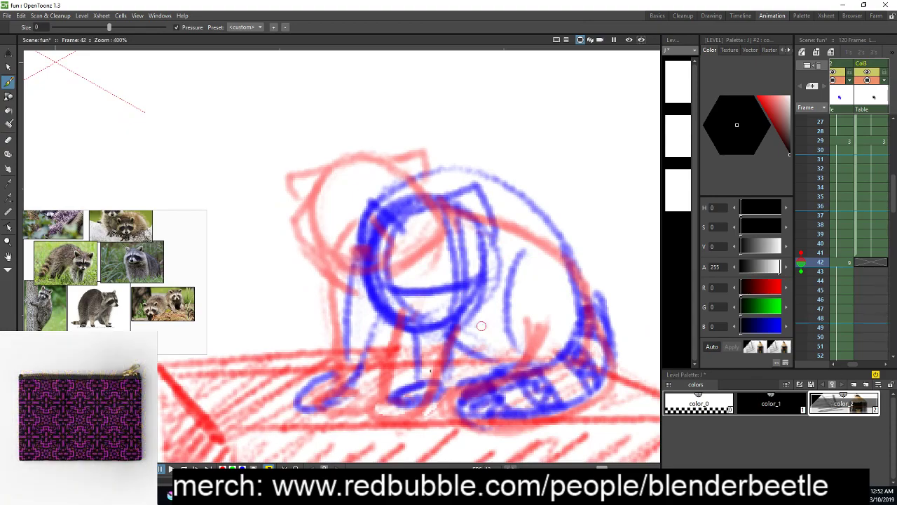
mouse_move(379, 397)
left_mouse_down()
mouse_move(410, 391)
mouse_move(393, 423)
mouse_move(431, 403)
mouse_move(455, 330)
left_mouse_up()
mouse_move(399, 315)
left_mouse_down()
mouse_move(387, 362)
mouse_move(349, 296)
left_mouse_up()
mouse_move(346, 353)
left_mouse_down()
mouse_move(360, 247)
mouse_move(346, 364)
mouse_move(323, 408)
left_mouse_up()
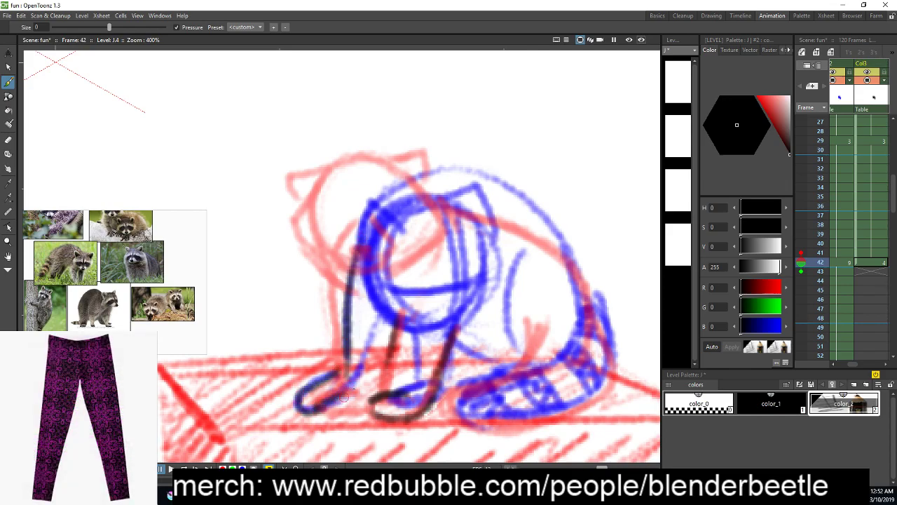
left_click_drag(389, 351, 365, 393)
key("space")
left_click_drag(540, 373, 533, 373)
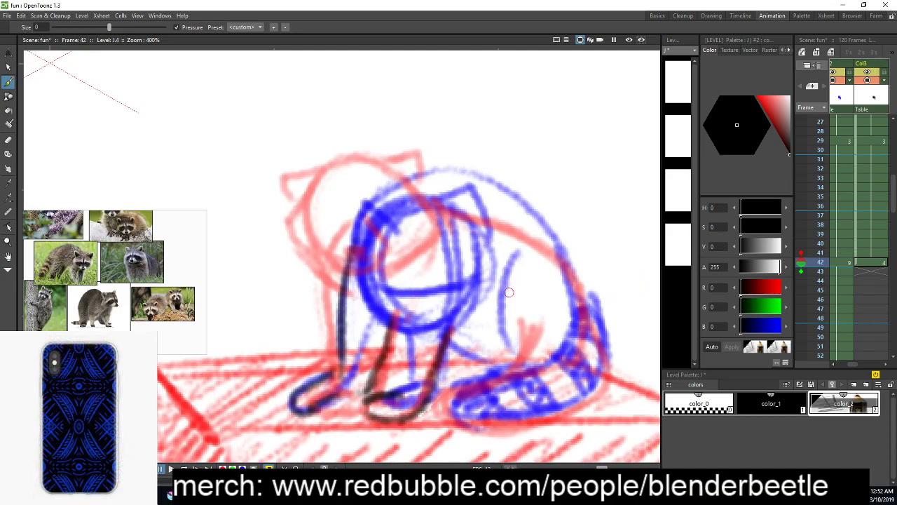
mouse_move(412, 229)
left_mouse_down()
mouse_move(467, 240)
mouse_move(486, 282)
left_mouse_up()
mouse_move(384, 251)
left_mouse_down()
mouse_move(354, 272)
mouse_move(366, 304)
mouse_move(419, 327)
mouse_move(478, 300)
mouse_move(485, 321)
mouse_move(470, 323)
left_mouse_up()
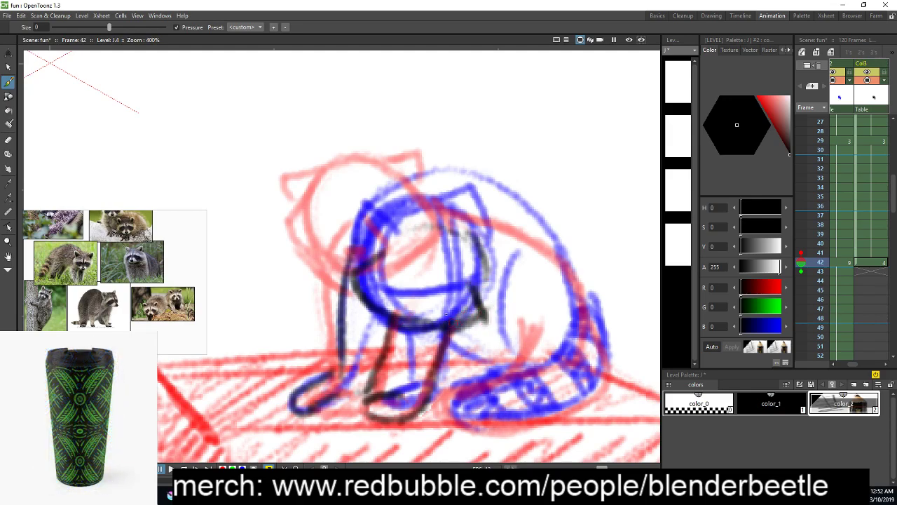
mouse_move(453, 293)
left_mouse_down()
mouse_move(457, 344)
mouse_move(483, 319)
mouse_move(483, 342)
mouse_move(485, 298)
left_mouse_up()
key("ctrl+z")
key("ctrl+z")
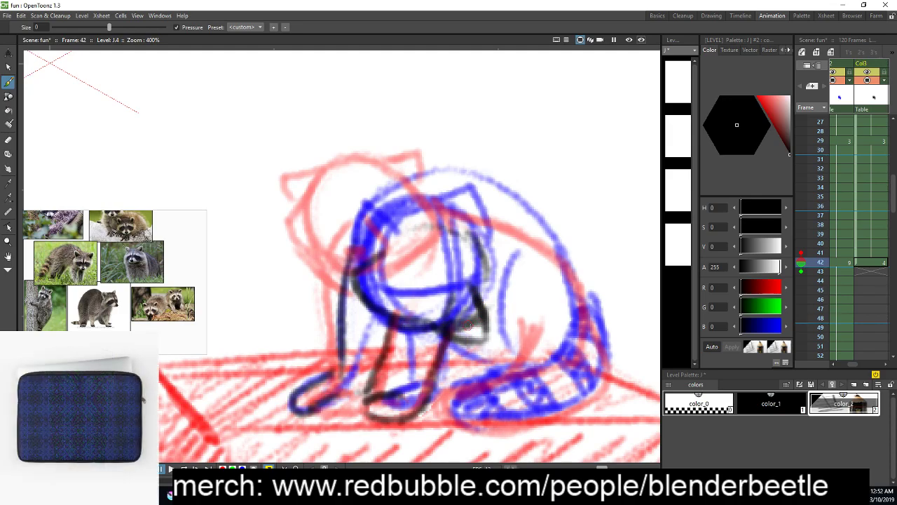
key("ctrl+z")
key("ctrl+z")
key("ctrl+z")
key("ctrl+z")
key("ctrl+z")
key("ctrl+z")
key("ctrl+z")
key("ctrl+z")
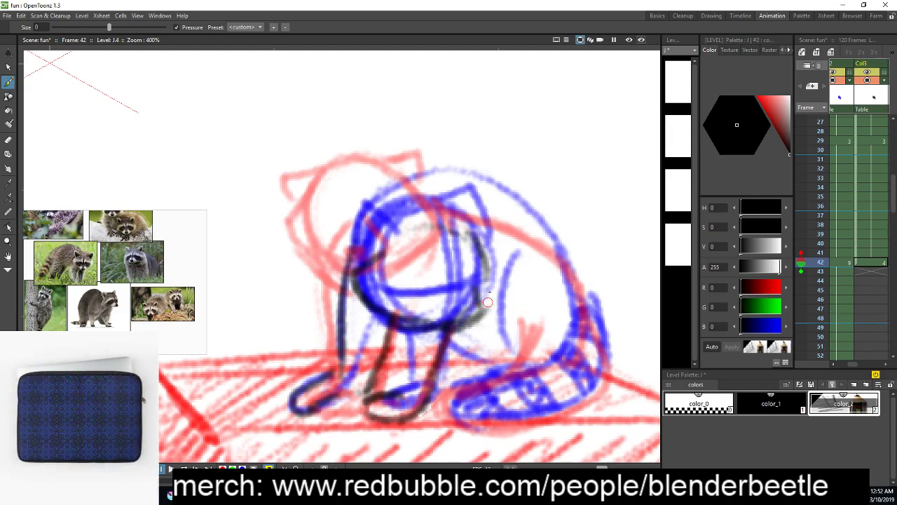
Sketch the muzzle, nose, ears, cheek and an eye mark in black over the lowered head
left_click_drag(464, 305, 472, 327)
mouse_move(451, 291)
left_mouse_down()
mouse_move(435, 324)
mouse_move(464, 345)
mouse_move(436, 328)
mouse_move(470, 331)
left_mouse_up()
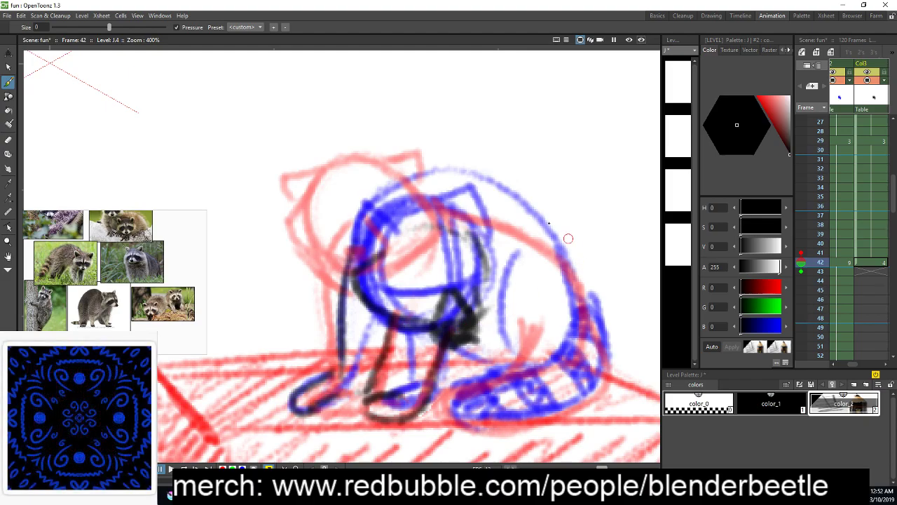
mouse_move(481, 255)
left_mouse_down()
mouse_move(490, 298)
mouse_move(479, 307)
mouse_move(538, 336)
left_mouse_up()
key("space")
mouse_move(485, 234)
left_mouse_down()
mouse_move(523, 240)
mouse_move(519, 272)
left_mouse_up()
mouse_move(434, 243)
left_mouse_down()
mouse_move(391, 239)
mouse_move(391, 277)
left_mouse_up()
key("space")
left_click_drag(549, 303, 543, 298)
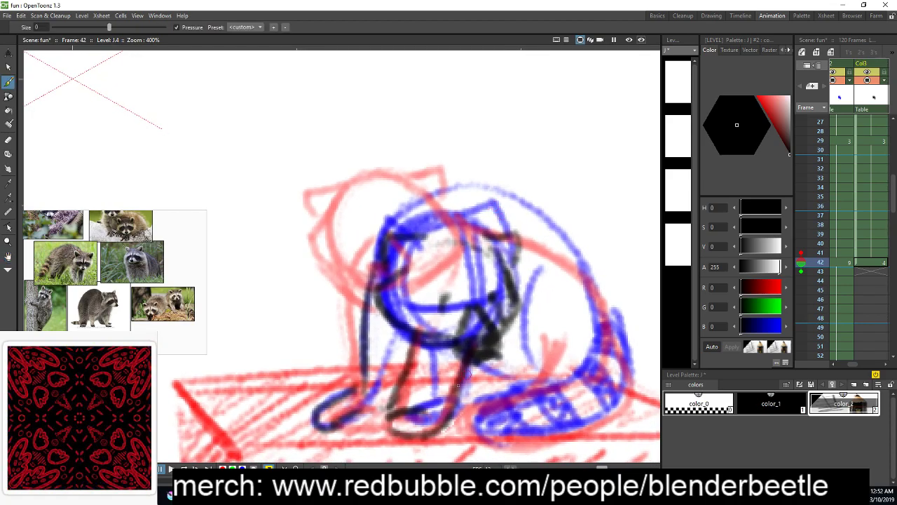
Erase the dark patch around the nose and redraw the tip of the muzzle
key("e")
mouse_move(487, 357)
left_mouse_down()
mouse_move(500, 355)
mouse_move(487, 340)
left_mouse_up()
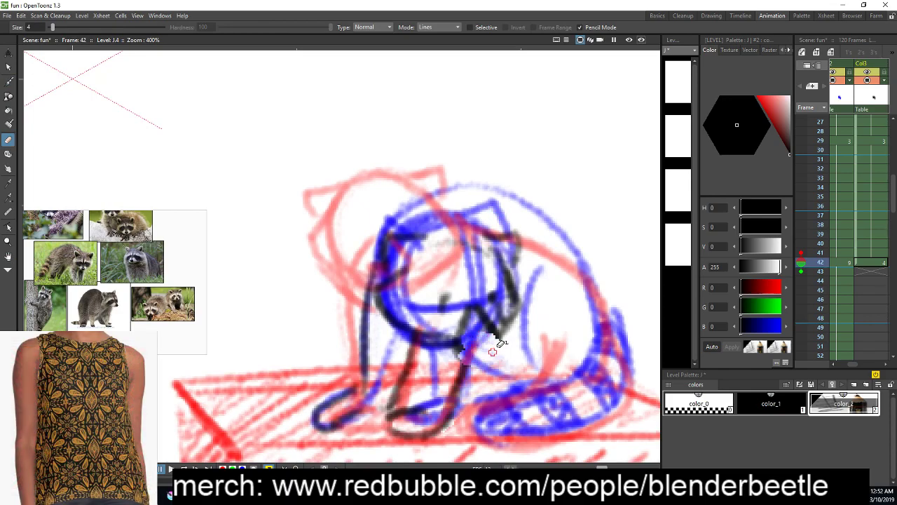
key("b")
mouse_move(464, 354)
left_mouse_down()
mouse_move(482, 359)
mouse_move(494, 345)
mouse_move(542, 360)
left_mouse_up()
key("space")
key("space")
Sketch the black shoulder and upper back contour above the head, undo the stray strokes, and add the haunch line
mouse_move(370, 284)
left_mouse_down()
mouse_move(474, 194)
mouse_move(548, 222)
mouse_move(587, 278)
left_mouse_up()
key("ctrl+z")
key("ctrl+z")
key("ctrl+z")
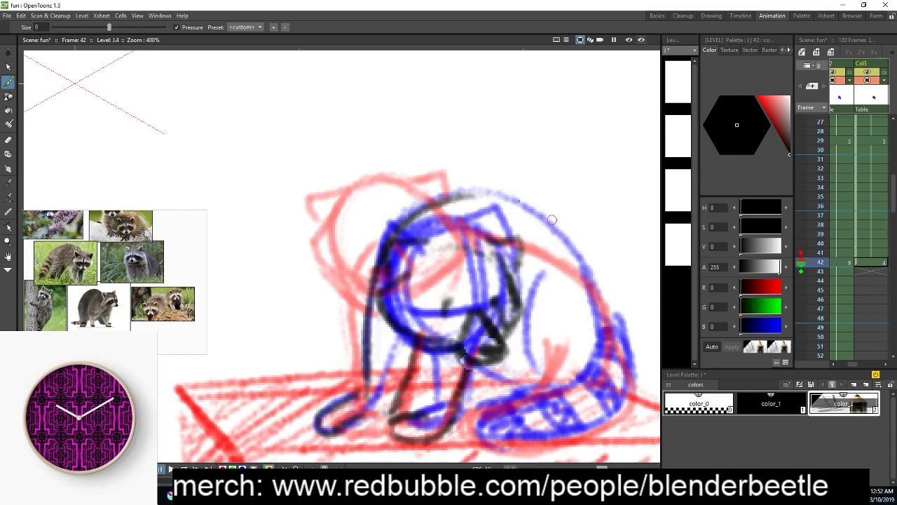
mouse_move(511, 240)
left_mouse_down()
mouse_move(570, 259)
mouse_move(608, 335)
mouse_move(546, 358)
mouse_move(538, 387)
left_mouse_up()
Sketch the curled tail around the rump and the back line running from the head down to it
mouse_move(559, 390)
left_mouse_down()
mouse_move(484, 408)
mouse_move(526, 448)
mouse_move(645, 396)
left_mouse_up()
left_click_drag(598, 319, 633, 401)
left_click_drag(606, 353, 567, 394)
key("space")
left_click_drag(580, 394, 598, 378)
mouse_move(419, 214)
left_mouse_down()
mouse_move(535, 227)
mouse_move(501, 209)
mouse_move(529, 241)
mouse_move(549, 224)
mouse_move(575, 309)
left_mouse_up()
Darken the inner front leg and add the short ground line between the front paws
key("space")
left_click_drag(412, 374, 412, 366)
left_click_drag(385, 396, 359, 404)
key("space")
left_click_drag(461, 397, 444, 398)
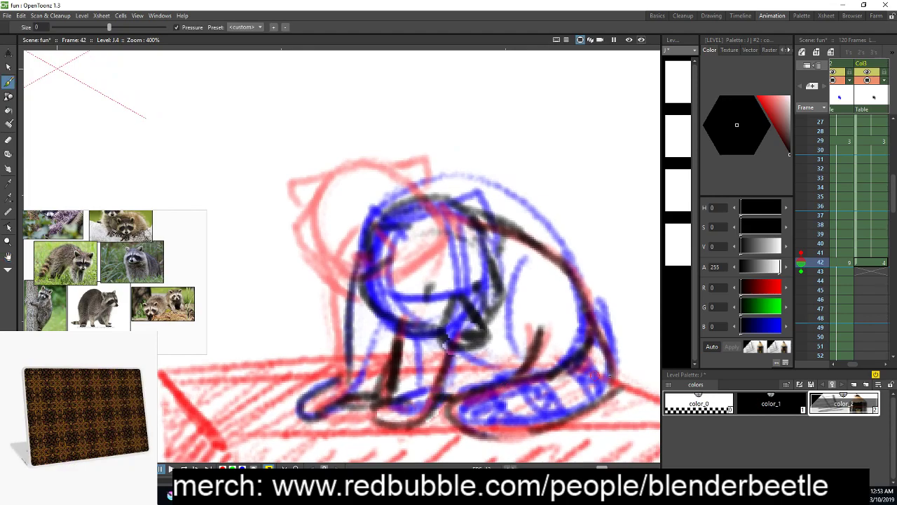
Hide the blue rough drawing in Col2 to review the black frame 42 sketch alone
scroll(607, 377, "down", 2)
key("space")
left_click_drag(567, 377, 560, 375)
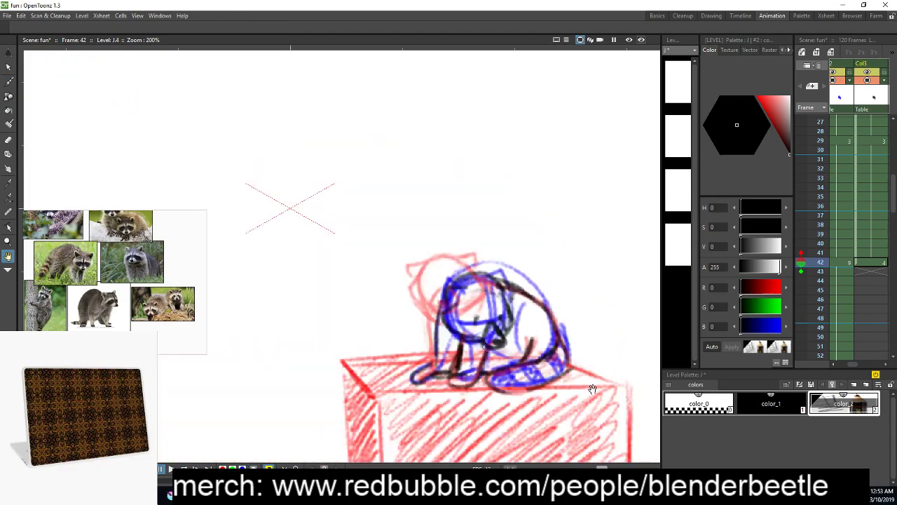
left_click(842, 262)
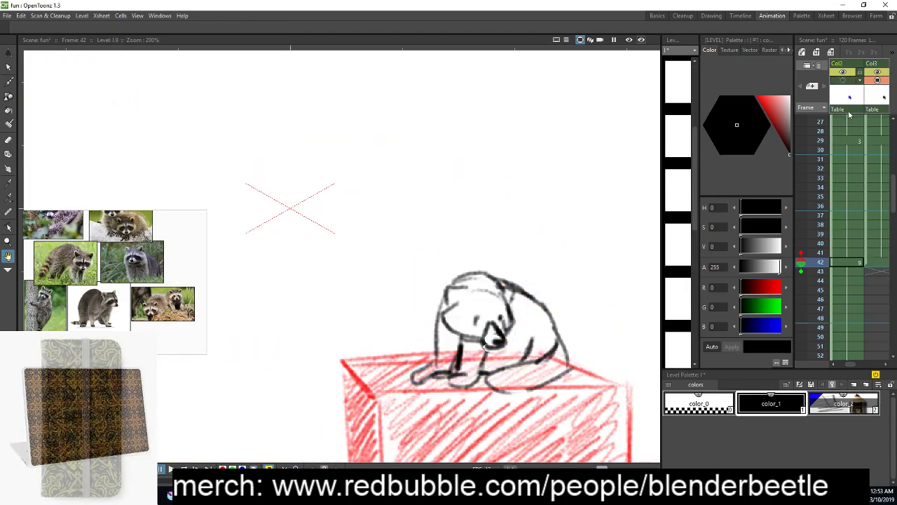
Hold the frame 42 drawing through frame 55 in Col3, move to frame 56 and save the scene
mouse_move(819, 257)
left_mouse_down()
mouse_move(820, 210)
mouse_move(820, 272)
mouse_move(831, 151)
mouse_move(833, 274)
mouse_move(879, 317)
mouse_move(876, 365)
mouse_move(869, 315)
left_mouse_up()
left_click(870, 279)
left_click(883, 270)
left_click(866, 301)
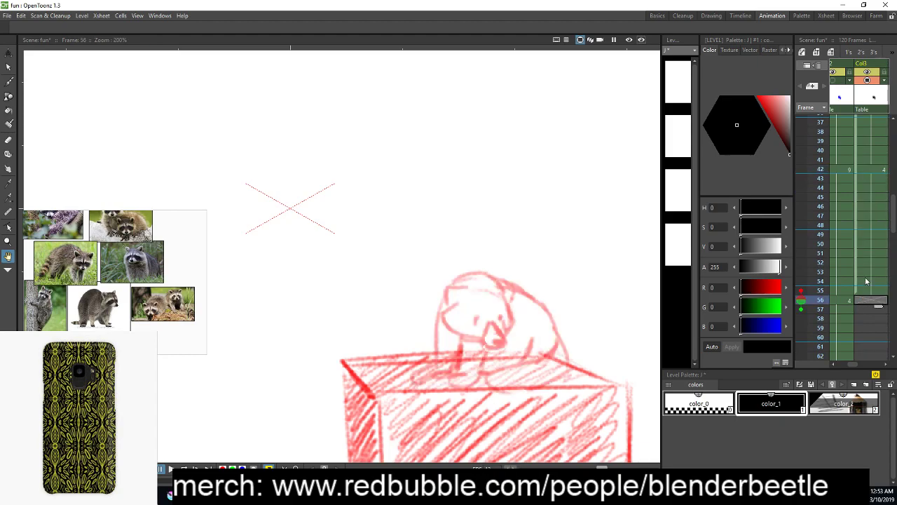
key("ctrl+s")
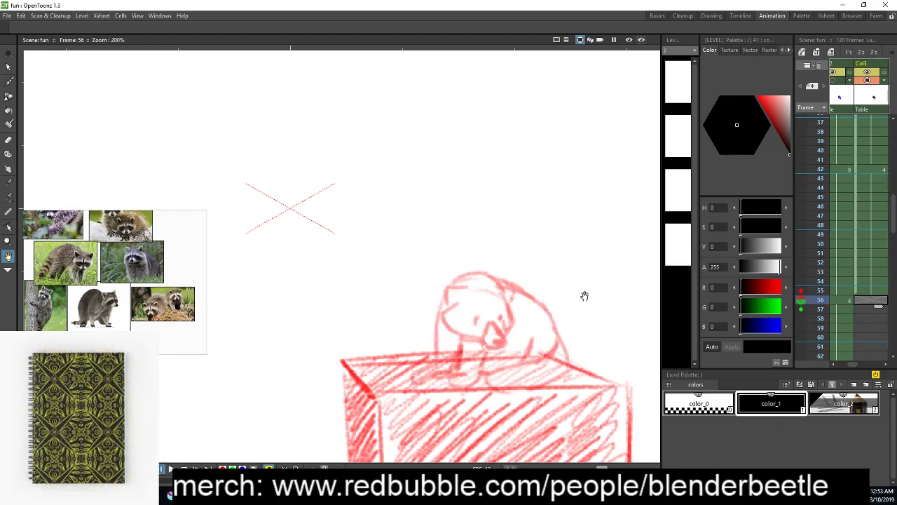
Show the blue rough drawing in Col2 again at frame 56
scroll(398, 211, "down", 1)
scroll(483, 258, "down", 1)
left_click_drag(483, 259, 413, 224)
scroll(413, 224, "up", 3)
left_click_drag(441, 294, 479, 298)
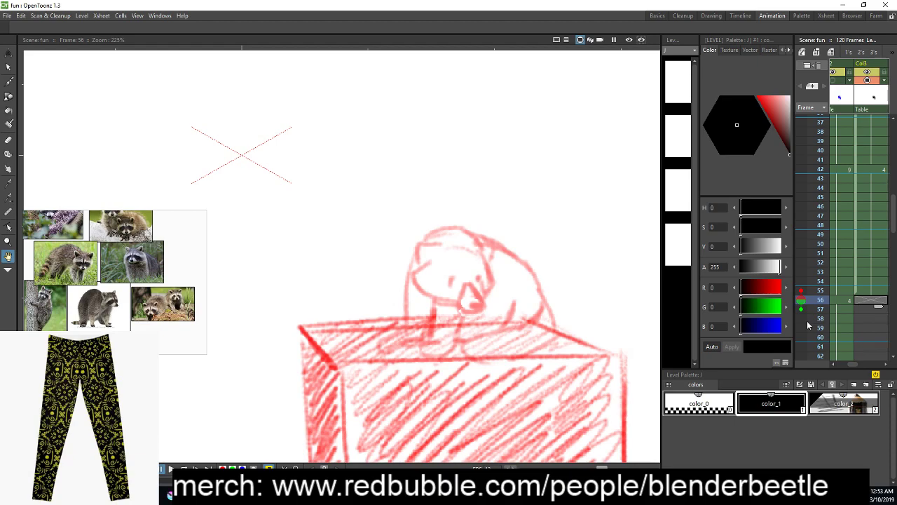
left_click(842, 80)
scroll(568, 209, "up", 3)
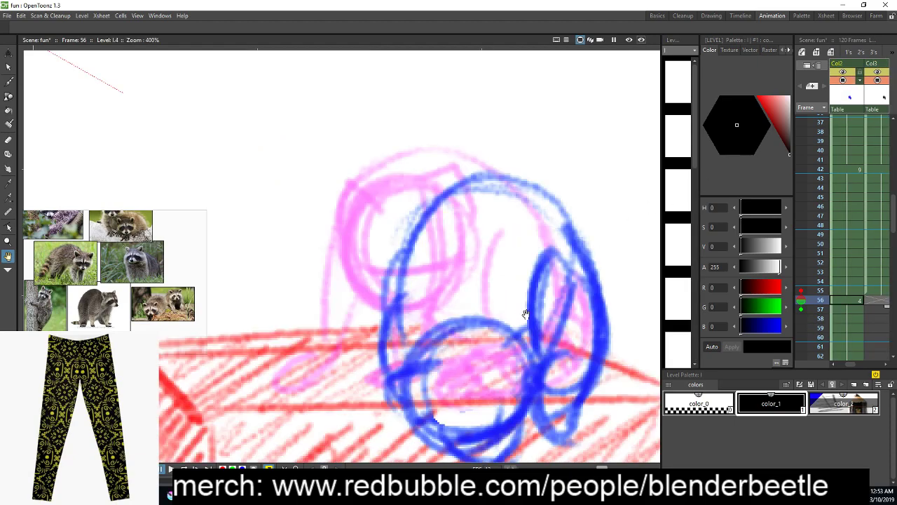
Sketch the arched back of the crouching raccoon in black with color_2 on frame 56 of Col3
key("b")
scroll(551, 323, "down", 3)
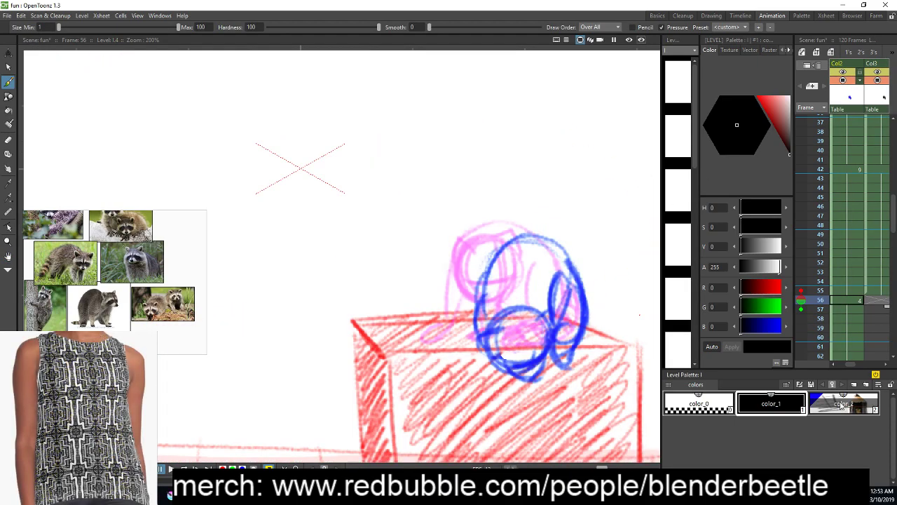
left_click(842, 401)
left_click(888, 302)
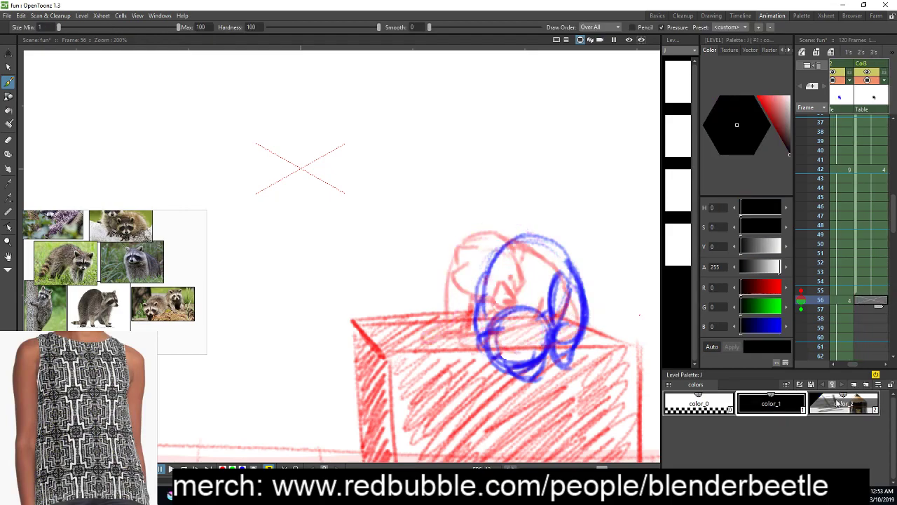
left_click(838, 401)
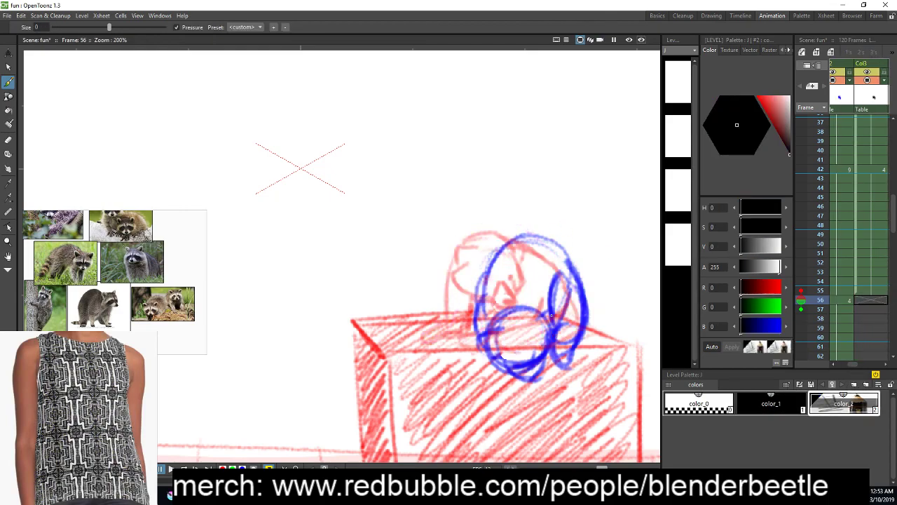
left_click_drag(559, 249, 510, 241)
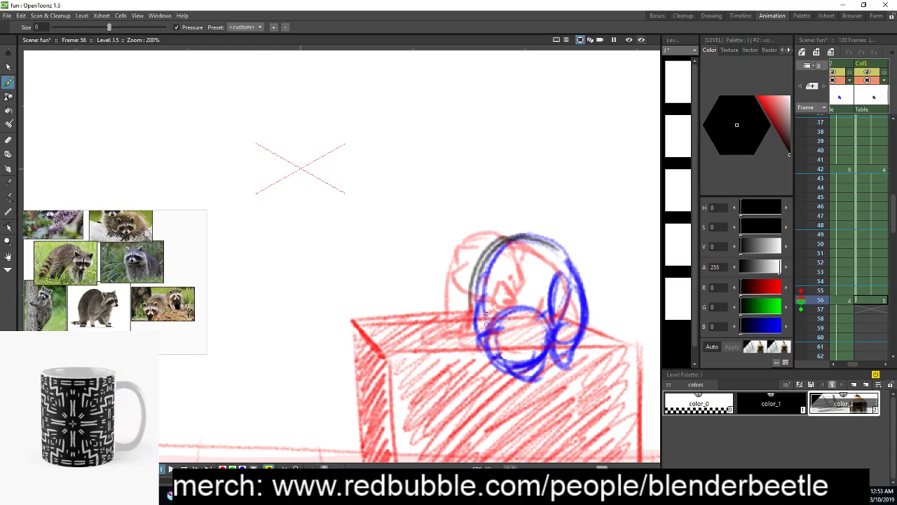
scroll(522, 370, "up", 2)
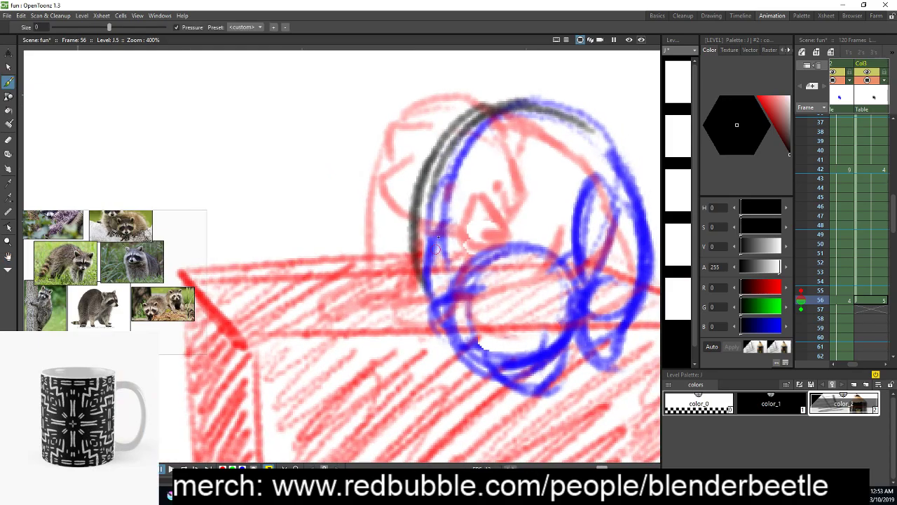
mouse_move(424, 228)
left_mouse_down()
mouse_move(412, 305)
mouse_move(394, 328)
mouse_move(436, 322)
mouse_move(464, 286)
mouse_move(412, 303)
left_mouse_up()
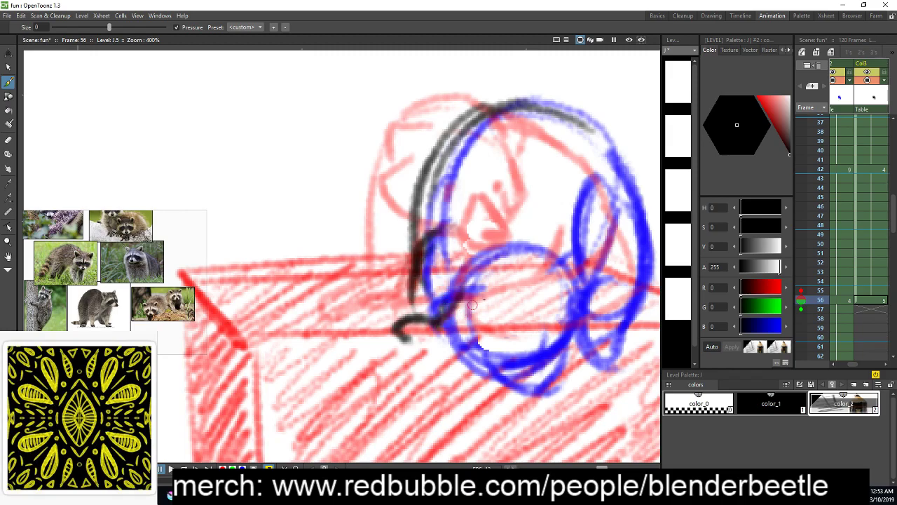
key("ctrl+z")
key("ctrl+z")
key("ctrl+z")
key("ctrl+z")
key("ctrl+z")
key("ctrl+z")
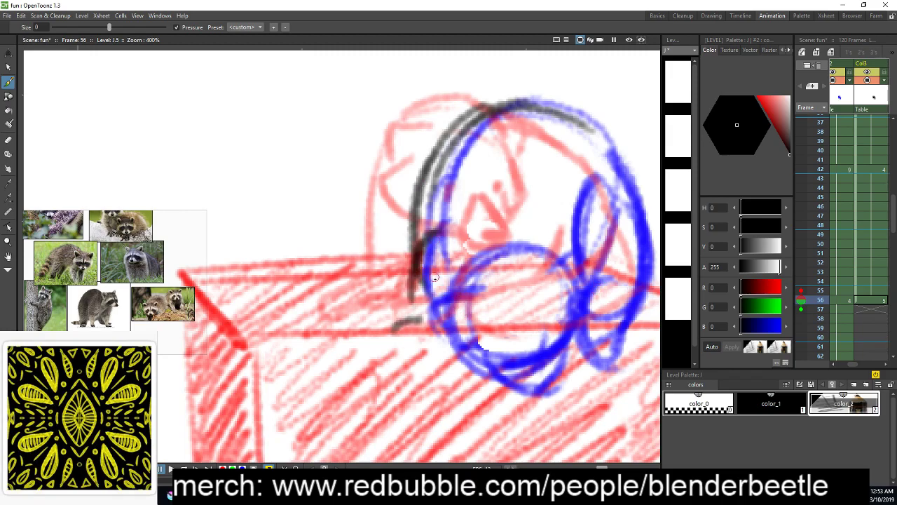
key("ctrl+z")
Sketch both front legs in black on either side of the lowered head, with their paws at the box's front edge
left_click_drag(417, 232, 414, 304)
mouse_move(415, 254)
left_mouse_down()
mouse_move(407, 340)
mouse_move(426, 344)
left_mouse_up()
key("space")
left_click_drag(633, 333, 607, 336)
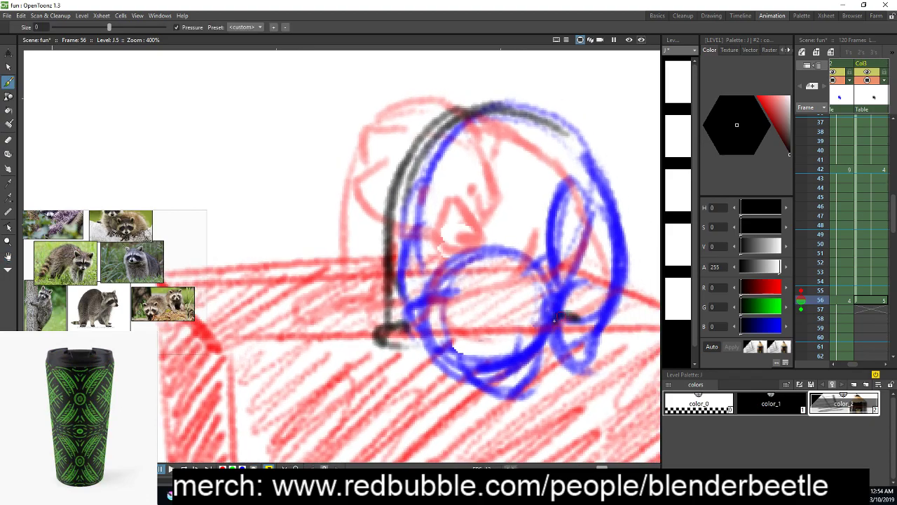
mouse_move(577, 305)
left_mouse_down()
mouse_move(580, 214)
mouse_move(583, 335)
left_mouse_up()
key("space")
left_click_drag(523, 379, 534, 366)
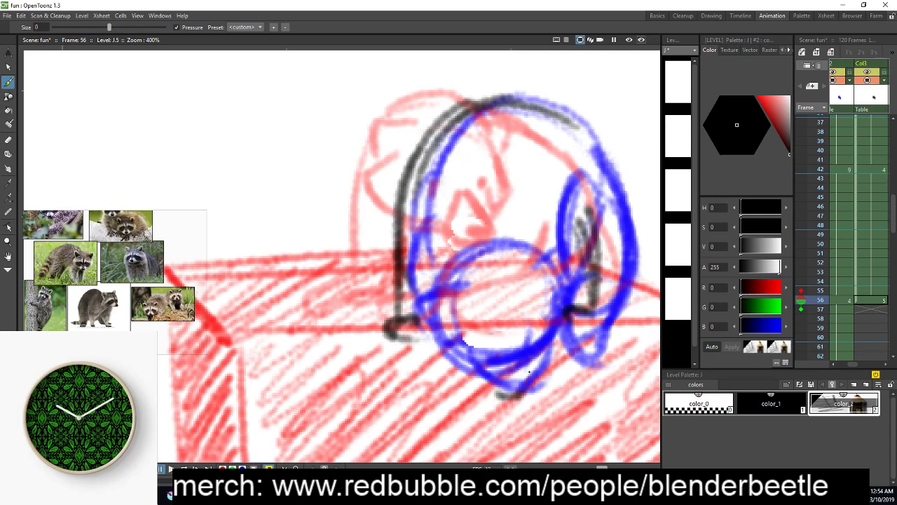
Sketch the lowered head in black on frame 56, with its snout, cheeks and both ears, over the blue circle
left_click_drag(499, 395, 576, 325)
left_click_drag(557, 271, 578, 312)
mouse_move(441, 289)
left_mouse_down()
mouse_move(433, 329)
mouse_move(494, 373)
left_mouse_up()
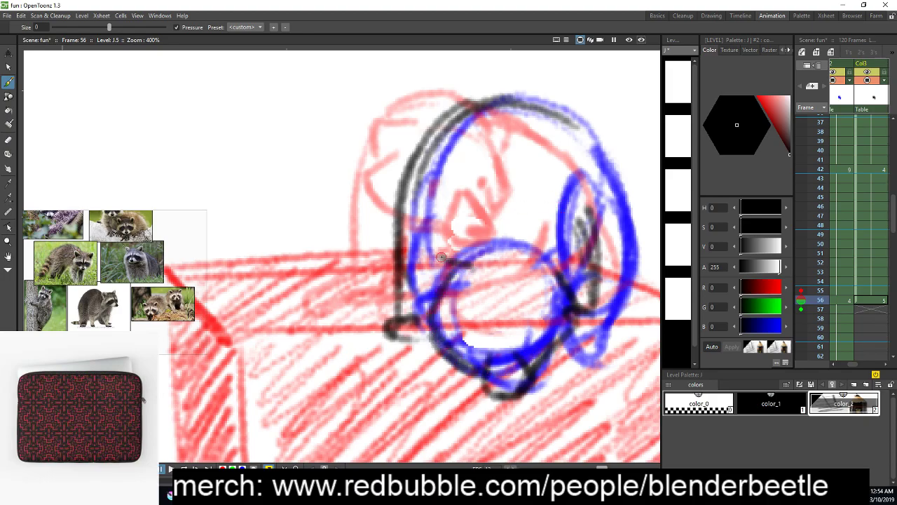
left_click_drag(441, 257, 451, 306)
left_click_drag(562, 257, 564, 254)
left_click_drag(465, 261, 542, 262)
key("space")
left_click_drag(589, 315, 551, 313)
Sketch the outer curve of the raccoon's body and the leg between it and the head on frame 56
left_click_drag(560, 147, 604, 246)
mouse_move(574, 168)
left_mouse_down()
mouse_move(598, 270)
mouse_move(576, 315)
left_mouse_up()
left_click_drag(590, 277, 559, 352)
mouse_move(565, 228)
left_mouse_down()
mouse_move(545, 321)
mouse_move(550, 367)
left_mouse_up()
left_click_drag(562, 188, 562, 244)
left_click_drag(540, 176, 539, 258)
left_click_drag(532, 198, 548, 264)
key("space")
Darken the leg beside the head and add two small black eyes above the snout
left_click_drag(590, 361, 581, 360)
left_click_drag(529, 199, 551, 284)
left_click_drag(538, 217, 547, 273)
key("space")
left_click_drag(554, 324, 549, 303)
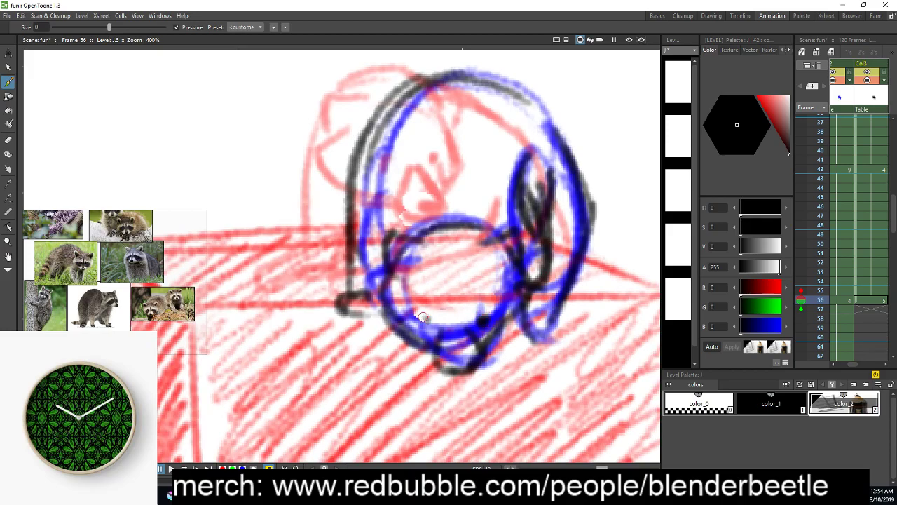
scroll(541, 340, "down", 2)
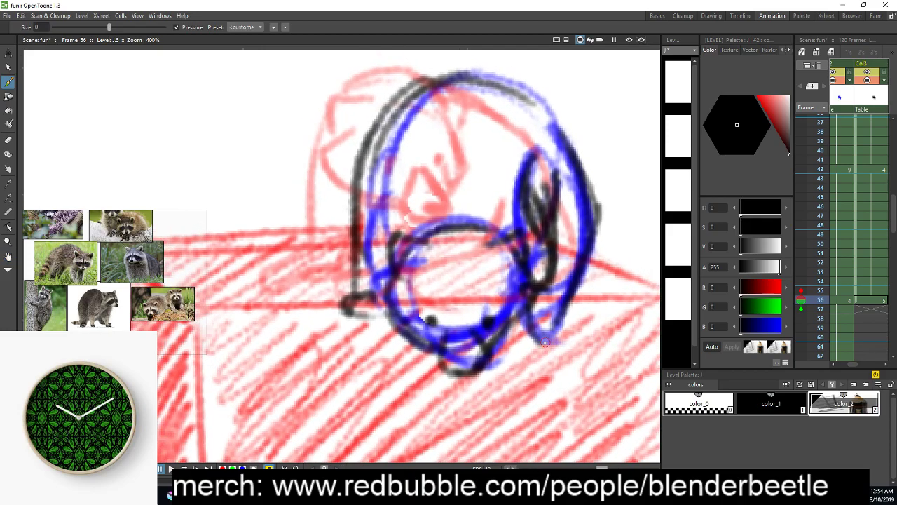
key("space")
left_click_drag(569, 352, 539, 350)
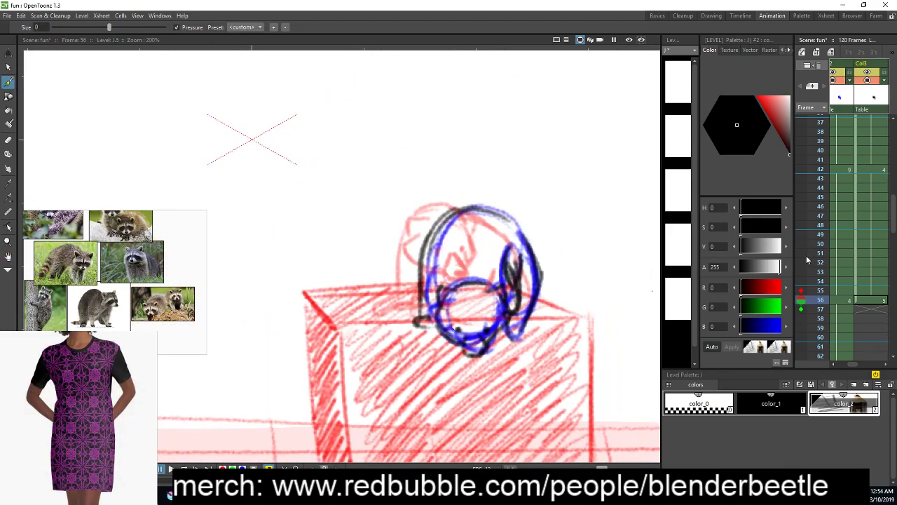
Flip between frames 55 and 56 to compare the two raccoon drawings
left_click(804, 301)
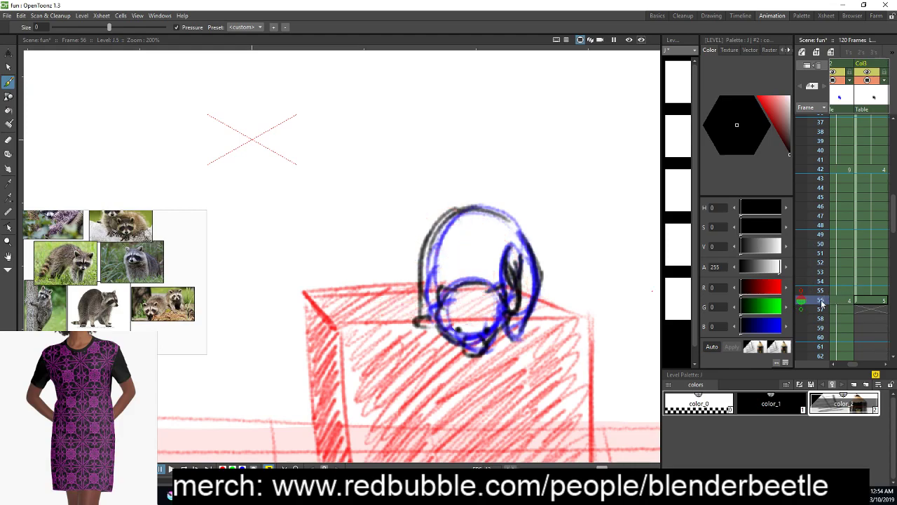
left_click(820, 292)
left_click(819, 302)
left_click(820, 292)
left_click(820, 301)
left_click(821, 291)
left_click(821, 302)
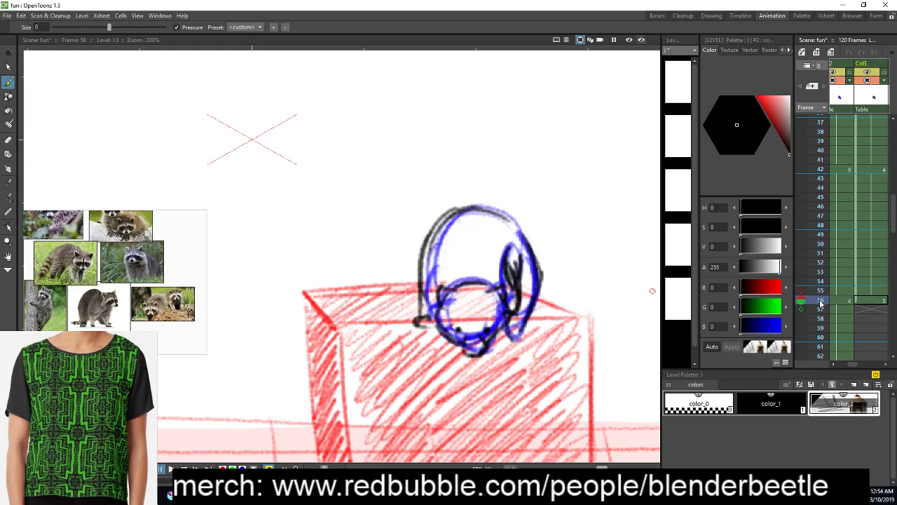
Hold the frame 56 drawing in Col3 through frame 63 and move to frame 64
left_click(868, 319)
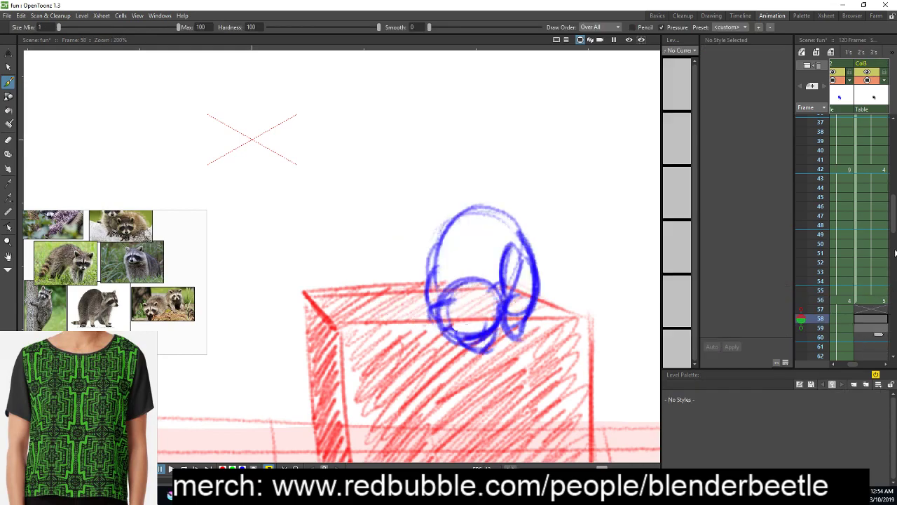
scroll(873, 280, "down", 3)
left_click(876, 242)
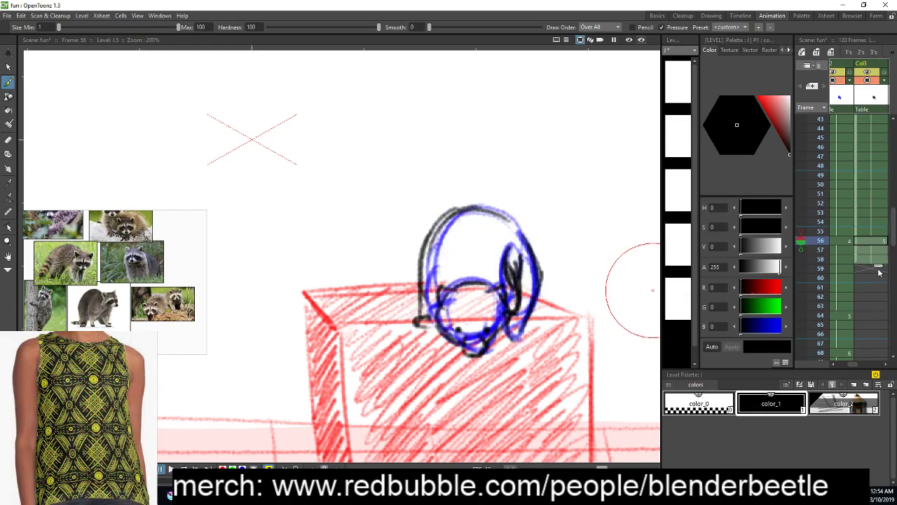
left_click(865, 317)
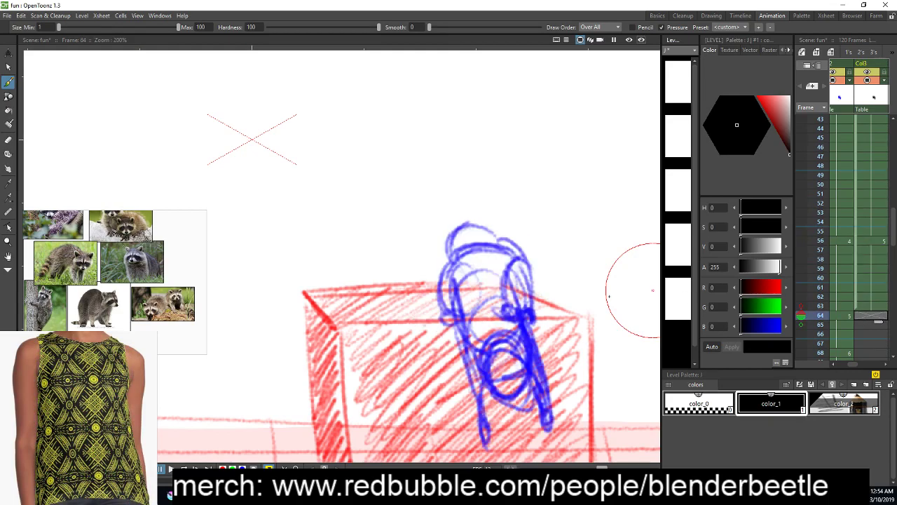
Sketch the raccoon's head circle, pointed snout and ears in black with color_2 on frame 64 of Col3
left_click_drag(612, 320, 565, 279)
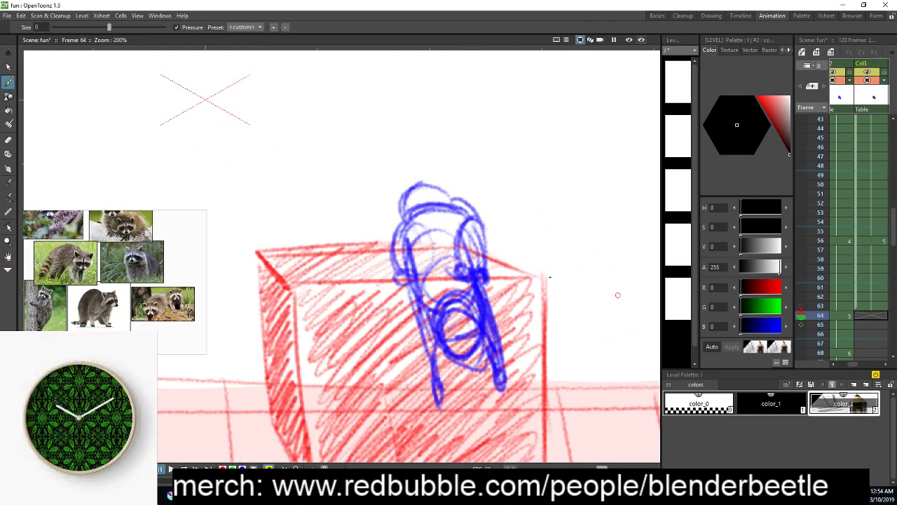
scroll(565, 279, "up", 3)
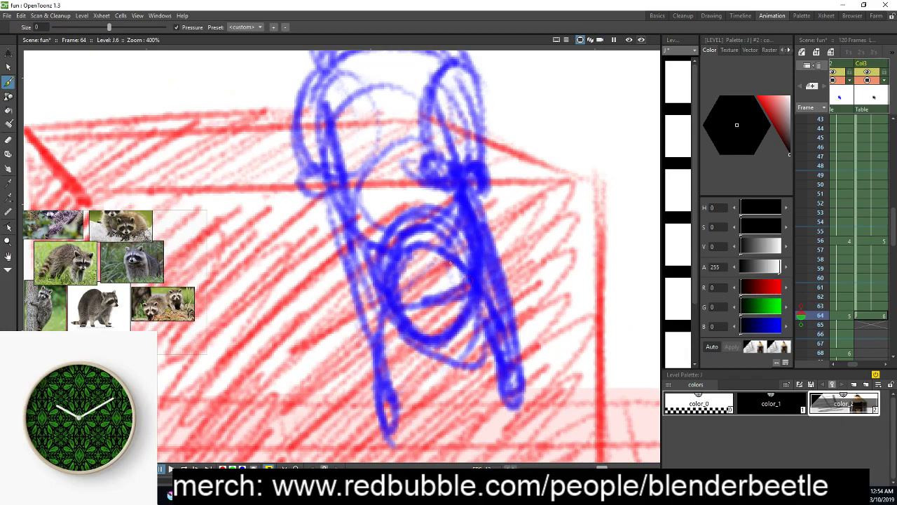
mouse_move(449, 257)
left_mouse_down()
mouse_move(435, 342)
mouse_move(463, 260)
mouse_move(480, 323)
mouse_move(487, 273)
left_mouse_up()
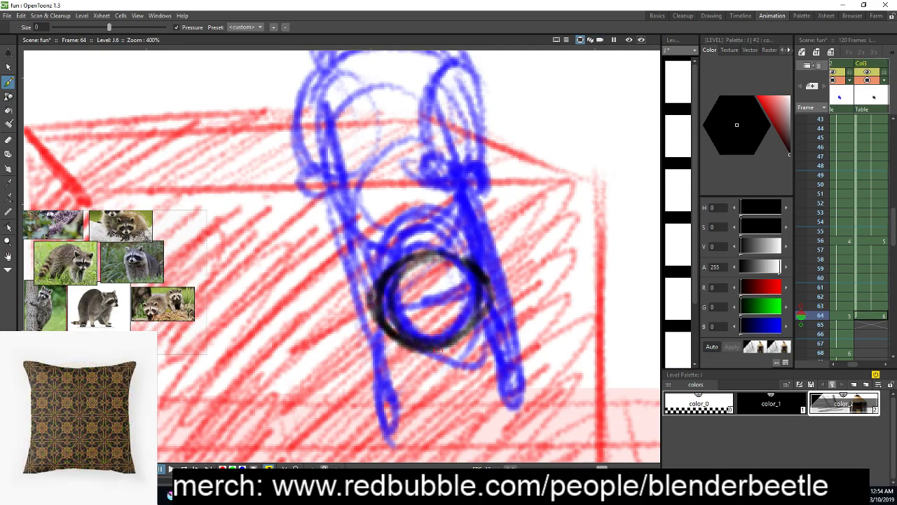
left_click_drag(421, 350, 458, 362)
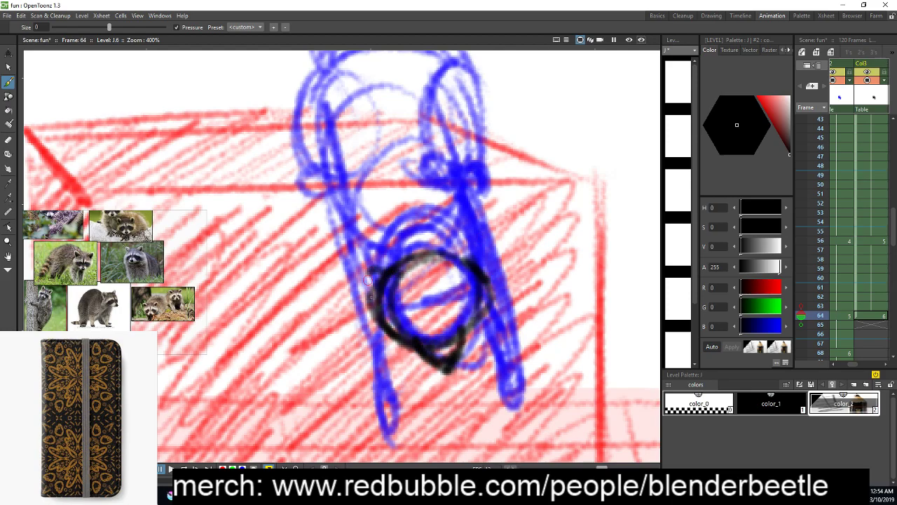
key("ctrl+z")
key("ctrl+z")
left_click_drag(370, 302, 387, 314)
left_click_drag(479, 282, 454, 290)
key("space")
left_click_drag(488, 327, 512, 310)
Compare the head with frame 63, then select it freehand on frame 64, enlarge it slightly and reposition it
left_click(820, 306)
left_click(820, 315)
left_click(820, 306)
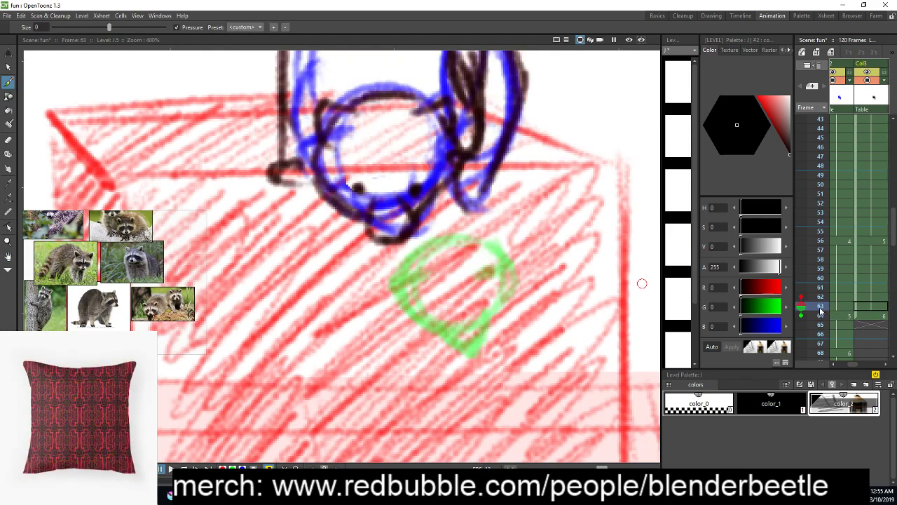
left_click(803, 316)
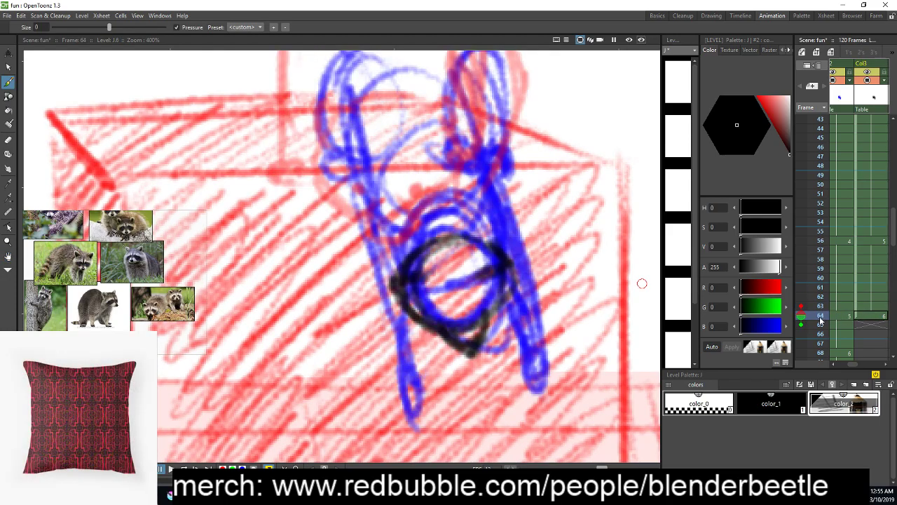
left_click(9, 67)
left_click_drag(490, 363, 368, 274)
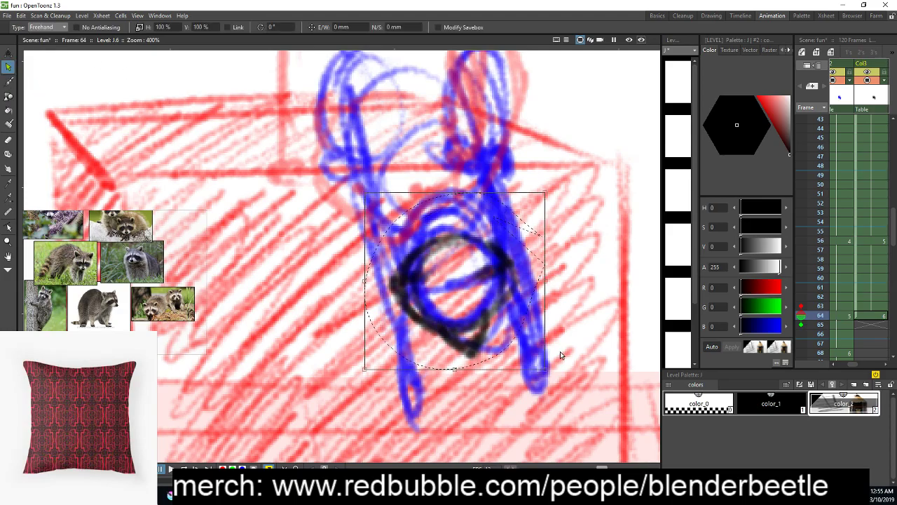
left_click_drag(546, 369, 587, 392)
left_click_drag(533, 340, 510, 330)
key("b")
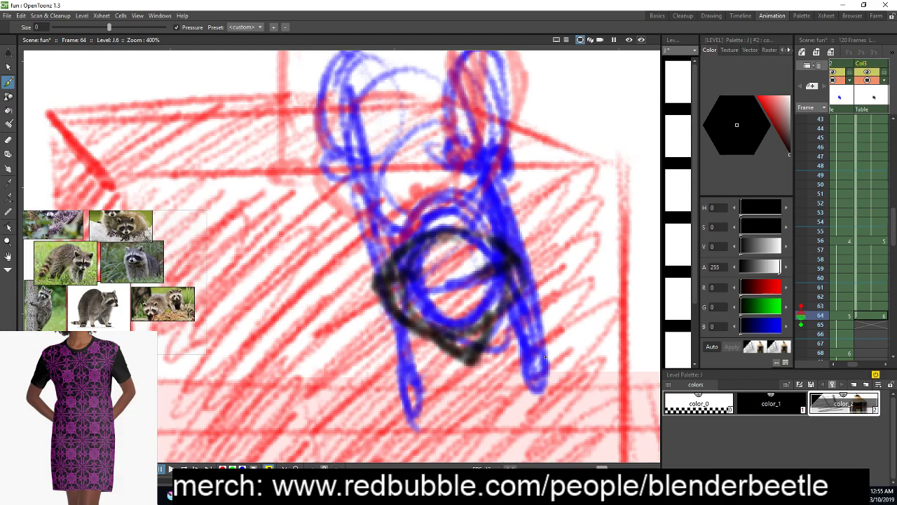
Sketch both front legs in black on frame 64, reaching down the box's front on either side of the head
key("space")
left_click_drag(495, 340, 468, 339)
left_click_drag(334, 205, 358, 343)
left_click_drag(329, 242, 366, 367)
mouse_move(390, 329)
left_mouse_down()
mouse_move(397, 385)
mouse_move(391, 378)
left_mouse_up()
left_click_drag(481, 171, 509, 277)
left_click_drag(494, 181, 516, 317)
left_click_drag(483, 300, 501, 359)
left_click_drag(517, 320, 512, 349)
mouse_move(502, 394)
left_mouse_down()
mouse_move(521, 344)
mouse_move(534, 406)
left_mouse_up()
Sketch the hind legs in black on frame 64, with the foot at the box's top edge, and their joins to the body
key("space")
mouse_move(303, 235)
left_mouse_down()
mouse_move(309, 254)
mouse_move(293, 242)
mouse_move(300, 120)
mouse_move(321, 105)
left_mouse_up()
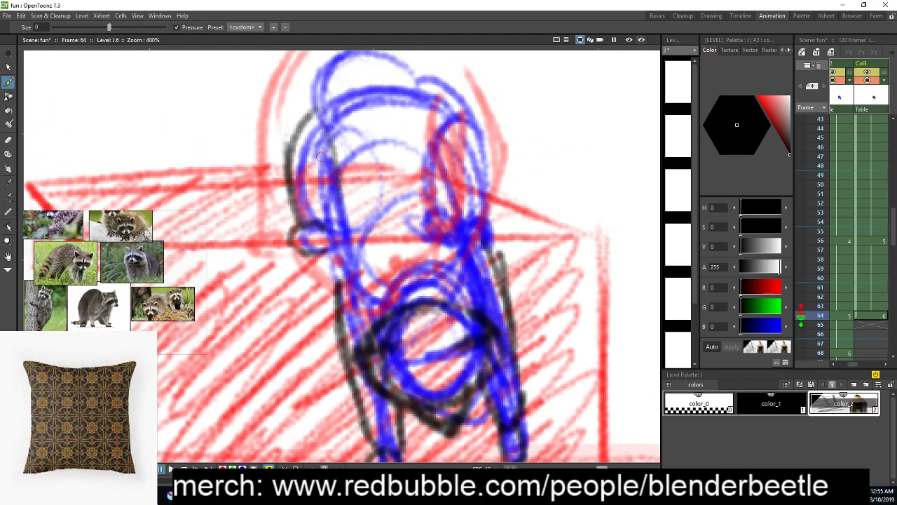
left_click_drag(340, 271, 327, 203)
key("space")
left_click_drag(511, 223, 498, 239)
left_click_drag(456, 175, 483, 267)
left_click_drag(484, 265, 469, 221)
mouse_move(460, 146)
left_mouse_down()
mouse_move(485, 211)
mouse_move(316, 84)
mouse_move(291, 154)
mouse_move(483, 214)
left_mouse_up()
Sketch the arched back and the rounded hump behind it in black on frame 64
key("space")
mouse_move(343, 143)
left_mouse_down()
mouse_move(414, 136)
mouse_move(321, 138)
left_mouse_up()
left_click_drag(359, 96, 324, 129)
mouse_move(330, 163)
left_mouse_down()
mouse_move(394, 98)
mouse_move(431, 144)
left_mouse_up()
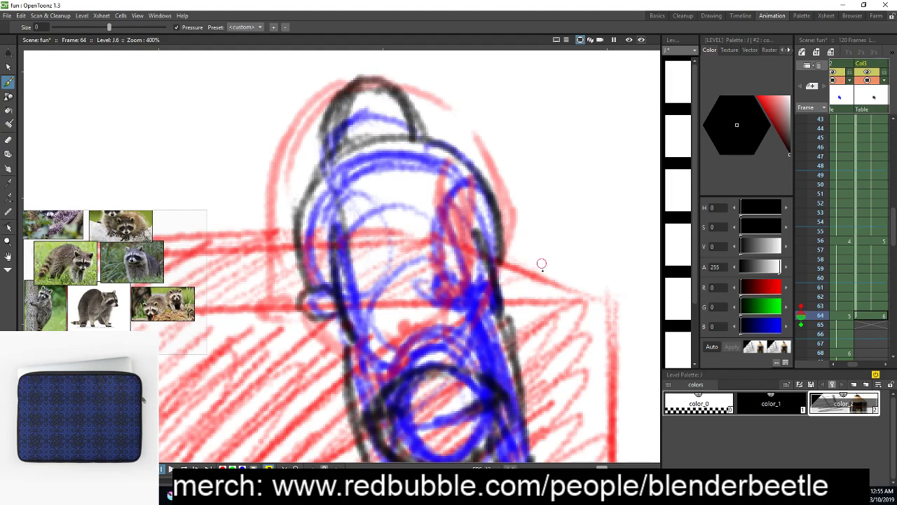
scroll(557, 287, "down", 2)
left_click_drag(557, 287, 510, 278)
Hold the frame 64 drawing in Col3 through frame 67 and move to frame 68
mouse_move(817, 321)
left_mouse_down()
mouse_move(819, 307)
mouse_move(821, 327)
mouse_move(821, 316)
left_mouse_up()
left_click_drag(883, 343, 881, 352)
left_click(879, 354)
Sketch the bent front leg and paw nearest the box's shaded side in black with color_2 on frame 68
key("space")
mouse_move(499, 299)
left_mouse_down()
mouse_move(473, 213)
mouse_move(440, 161)
left_mouse_up()
left_click(843, 404)
key("plus")
key("space")
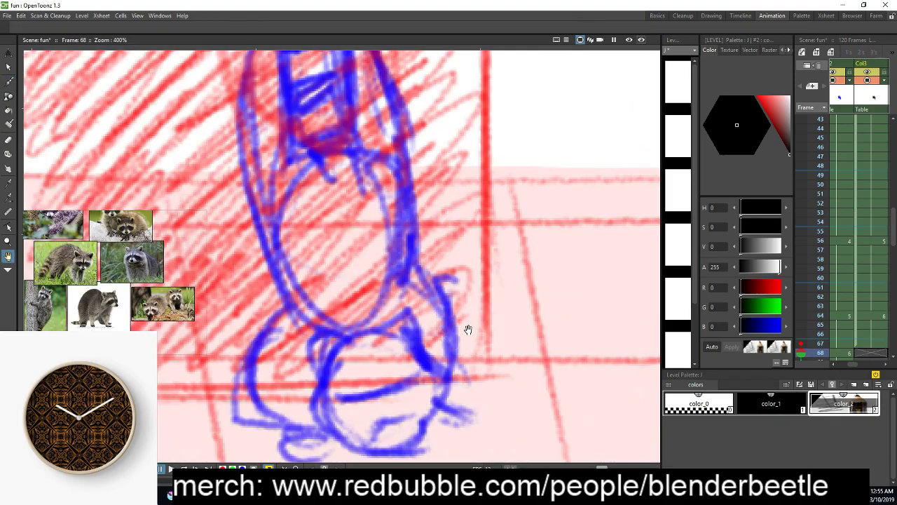
left_click_drag(470, 337, 466, 281)
mouse_move(315, 366)
left_mouse_down()
mouse_move(277, 388)
mouse_move(313, 381)
mouse_move(240, 323)
mouse_move(270, 284)
left_mouse_up()
key("ctrl+z")
left_click_drag(289, 274, 240, 328)
mouse_move(257, 299)
left_mouse_down()
mouse_move(261, 370)
mouse_move(238, 310)
left_mouse_up()
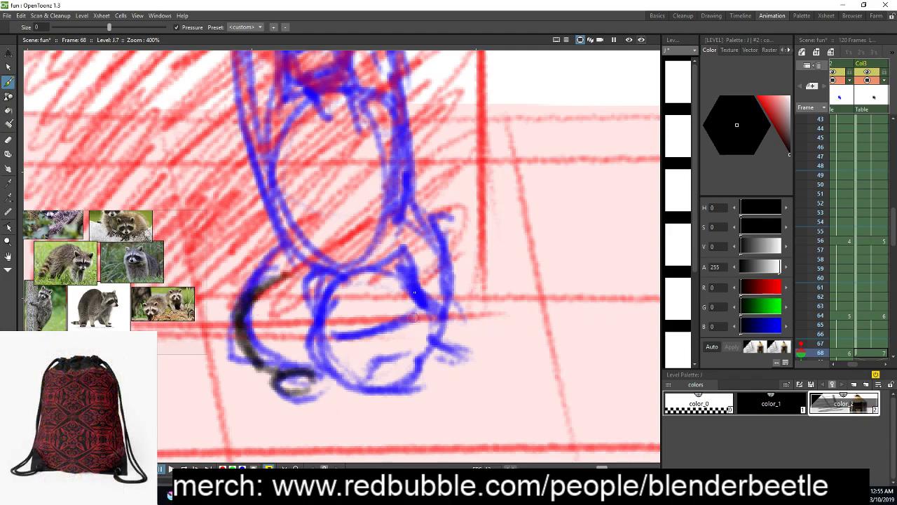
Sketch the opposite front leg and its paw in black on frame 68
left_click_drag(437, 360, 468, 372)
left_click_drag(484, 317, 467, 347)
left_click_drag(428, 240, 475, 299)
mouse_move(387, 367)
left_mouse_down()
mouse_move(432, 327)
mouse_move(414, 378)
mouse_move(393, 280)
mouse_move(423, 336)
left_mouse_up()
key("ctrl+z")
key("ctrl+z")
key("ctrl+z")
Sketch the head in black between the front paws on frame 68, with its muzzle, nose, cheeks and ears
mouse_move(402, 267)
left_mouse_down()
mouse_move(356, 363)
mouse_move(418, 319)
mouse_move(411, 379)
mouse_move(369, 326)
mouse_move(403, 375)
left_mouse_up()
key("space")
left_click_drag(449, 324, 445, 331)
left_click_drag(412, 372, 433, 335)
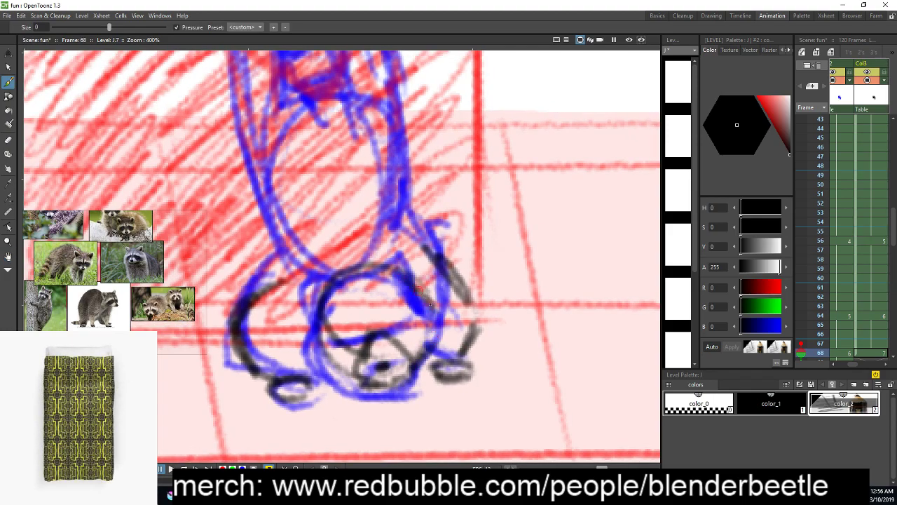
left_click_drag(423, 296, 443, 330)
left_click_drag(420, 375, 446, 280)
mouse_move(334, 284)
left_mouse_down()
mouse_move(300, 347)
mouse_move(354, 382)
left_mouse_up()
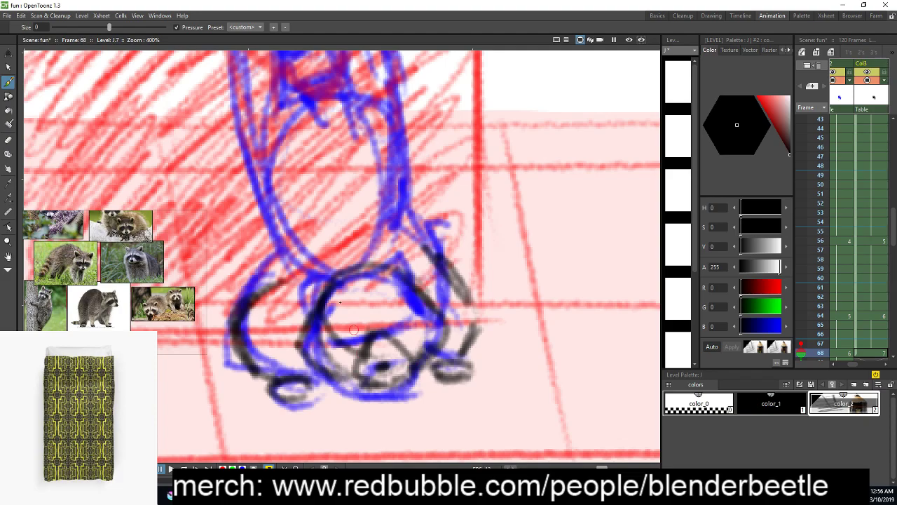
mouse_move(308, 282)
left_mouse_down()
mouse_move(350, 290)
mouse_move(426, 262)
mouse_move(428, 296)
left_mouse_up()
Sketch the outer side of the stretched body and the shoulder lines above both front legs on frame 68
key("space")
mouse_move(449, 253)
left_mouse_down()
mouse_move(487, 328)
mouse_move(450, 258)
left_mouse_up()
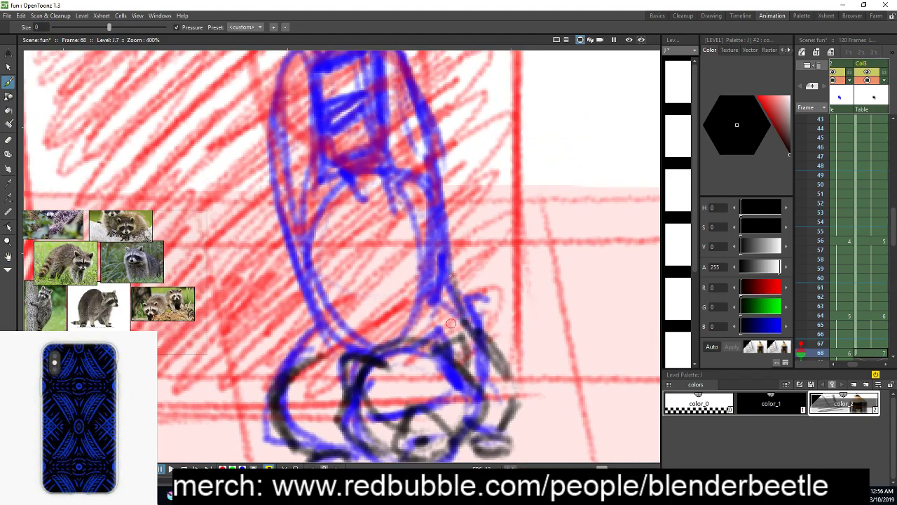
left_click_drag(451, 327, 447, 212)
left_click_drag(441, 187, 461, 312)
left_click_drag(439, 171, 474, 332)
left_click_drag(313, 343, 304, 380)
left_click_drag(300, 293, 305, 377)
left_click_drag(287, 253, 290, 284)
left_click_drag(303, 180, 291, 276)
key("space")
key("ctrl+z")
mouse_move(315, 206)
left_mouse_down()
mouse_move(349, 232)
mouse_move(373, 258)
left_mouse_up()
left_click_drag(324, 112, 364, 219)
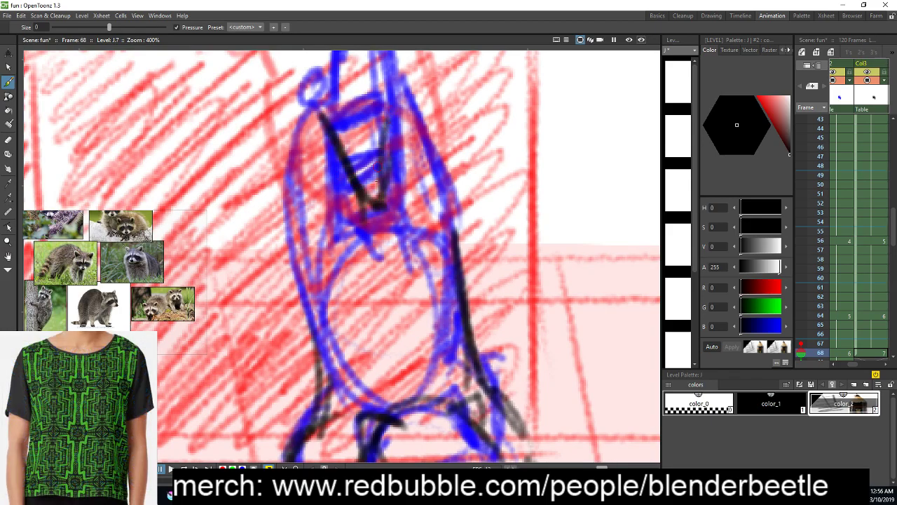
key("ctrl+z")
key("ctrl+z")
key("ctrl+z")
key("ctrl+z")
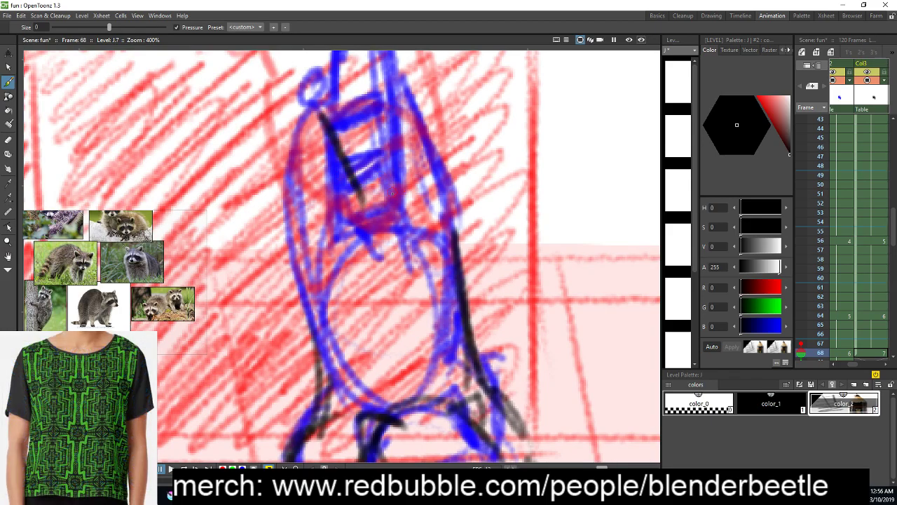
Outline the raised, tapered tail in black over the blue striped tail on frame 68
key("space")
left_click_drag(424, 166, 427, 216)
mouse_move(348, 283)
left_mouse_down()
mouse_move(337, 151)
mouse_move(333, 165)
mouse_move(343, 61)
mouse_move(380, 84)
mouse_move(358, 56)
mouse_move(402, 151)
mouse_move(412, 235)
left_mouse_up()
key("space")
left_click_drag(421, 192, 422, 210)
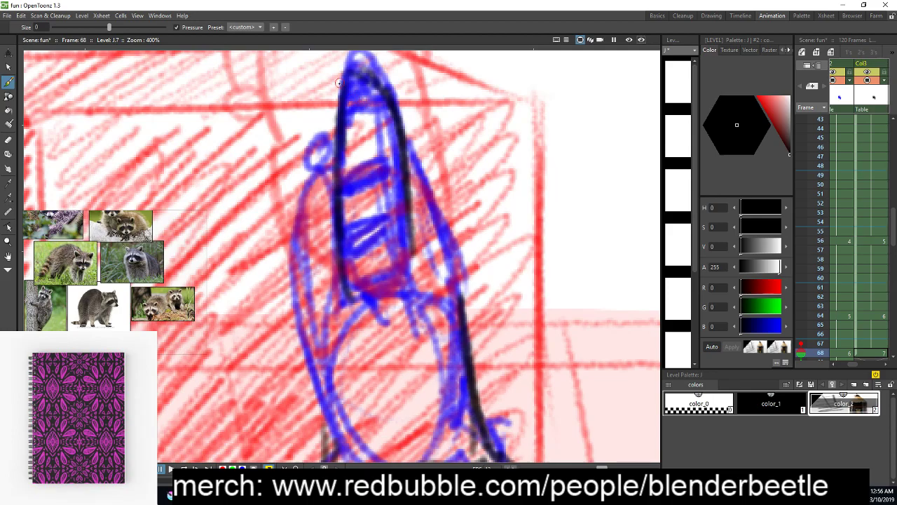
Sketch the hind legs beside the tail, the small raised foot and the remaining side of the body on frame 68
mouse_move(384, 92)
left_mouse_down()
mouse_move(398, 144)
mouse_move(399, 95)
mouse_move(434, 256)
left_mouse_up()
key("space")
mouse_move(305, 109)
left_mouse_down()
mouse_move(298, 231)
mouse_move(307, 294)
left_mouse_up()
mouse_move(298, 126)
left_mouse_down()
mouse_move(308, 71)
mouse_move(326, 124)
left_mouse_up()
key("space")
left_click_drag(356, 231, 354, 193)
left_click_drag(296, 192, 324, 412)
scroll(473, 254, "down", 2)
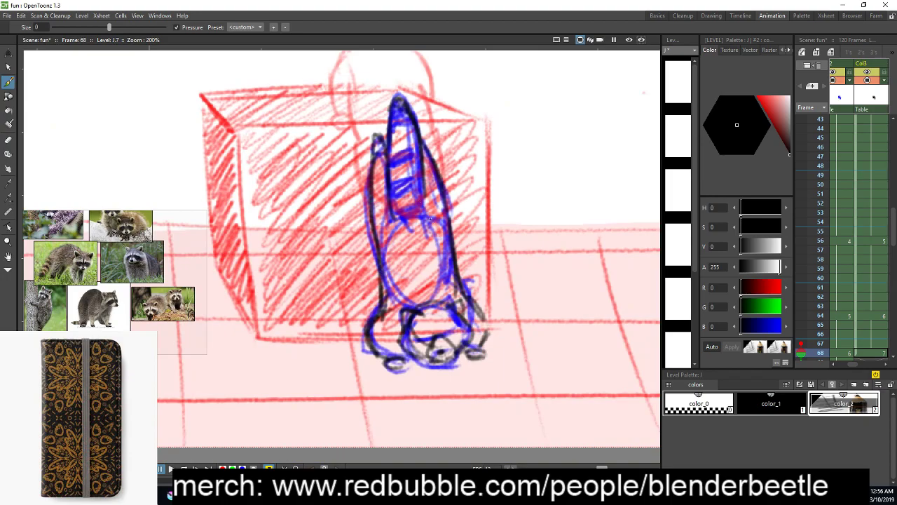
key("space")
mouse_move(476, 322)
left_mouse_down()
mouse_move(478, 334)
mouse_move(456, 339)
left_mouse_up()
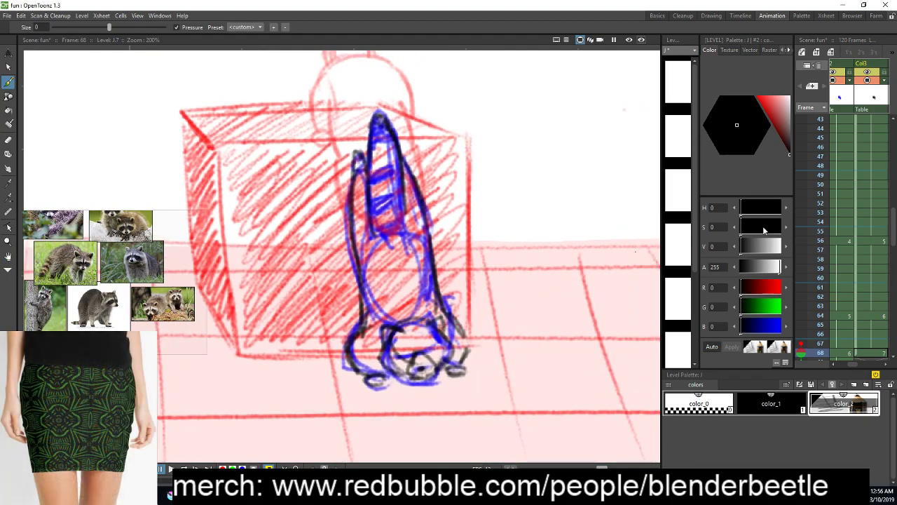
Hold the frame 68 drawing in Col3 through frame 71 and move to frame 72
left_click_drag(824, 361, 822, 327)
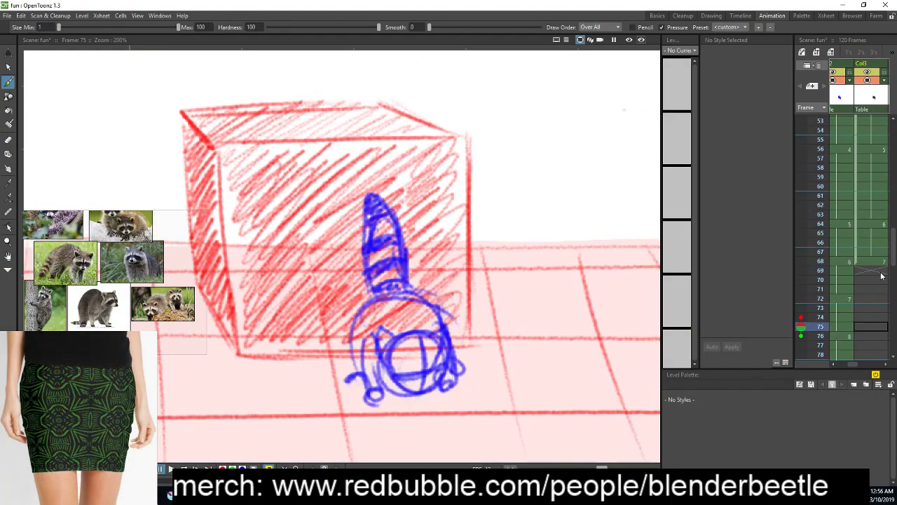
left_click(883, 264)
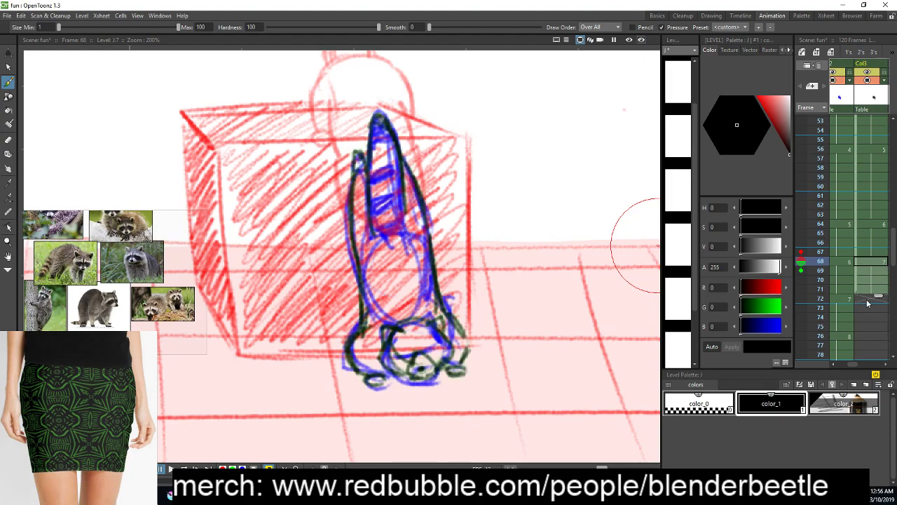
left_click(874, 300)
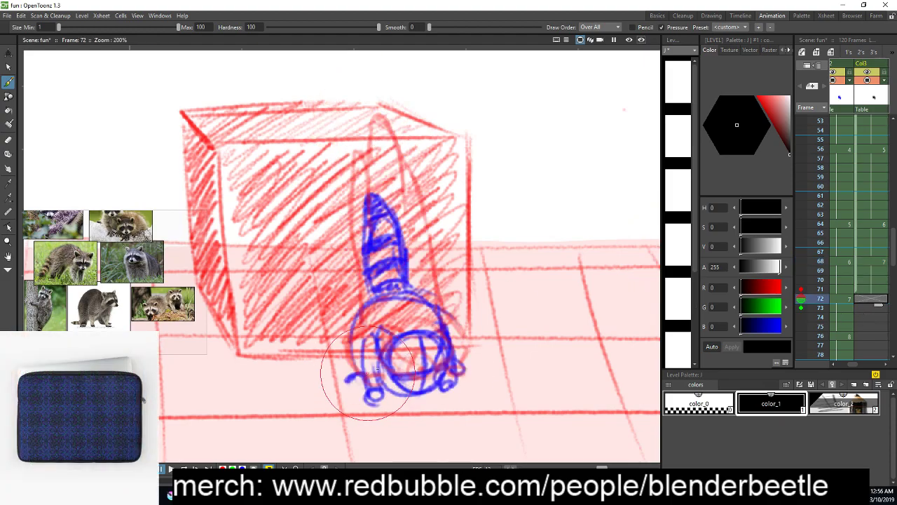
Sketch the rounded back of the body and the small foot at its side on frame 72 with the color_2 style
left_click(853, 406)
left_click(347, 376)
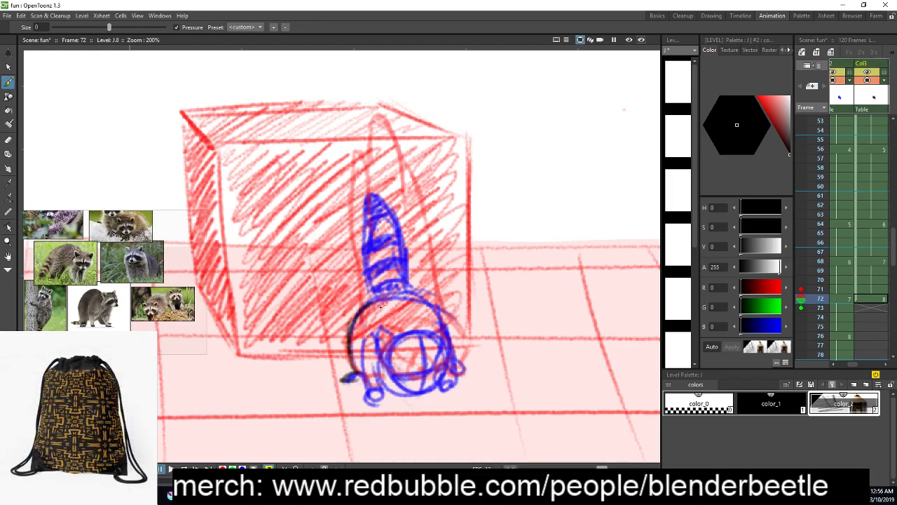
scroll(459, 371, "up", 2)
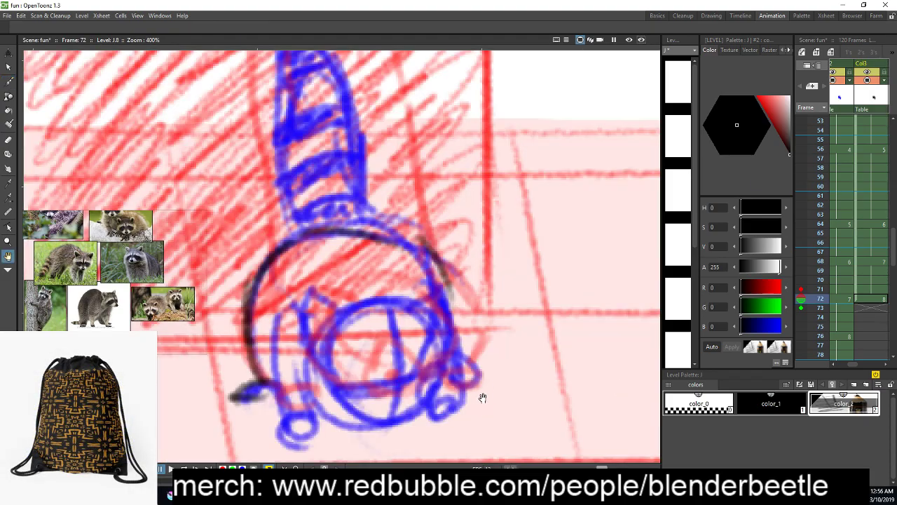
left_click_drag(481, 399, 494, 384)
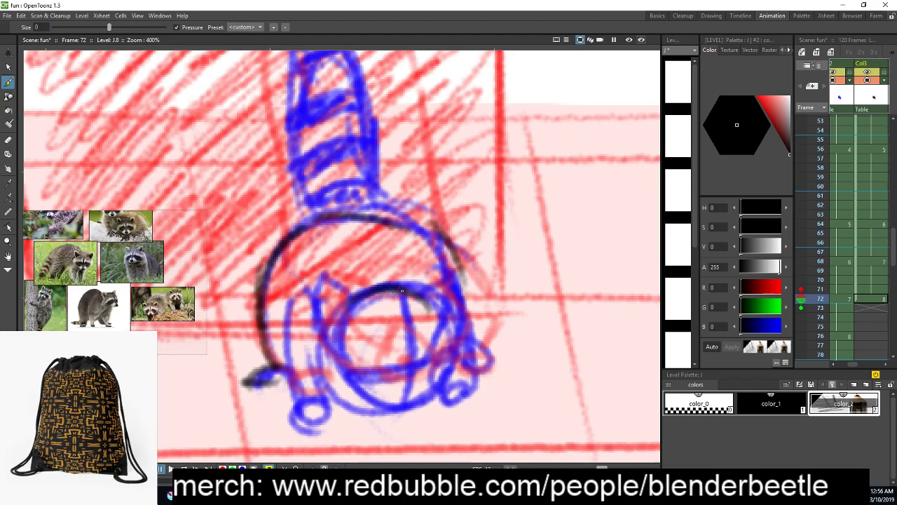
Outline the lowered head on frame 72 and add the pointed muzzle with a dark nose
mouse_move(424, 408)
left_mouse_down()
mouse_move(371, 408)
mouse_move(332, 386)
mouse_move(337, 347)
mouse_move(359, 301)
left_mouse_up()
mouse_move(415, 382)
left_mouse_down()
mouse_move(396, 415)
mouse_move(376, 407)
mouse_move(422, 413)
mouse_move(434, 402)
mouse_move(399, 401)
mouse_move(425, 394)
left_mouse_up()
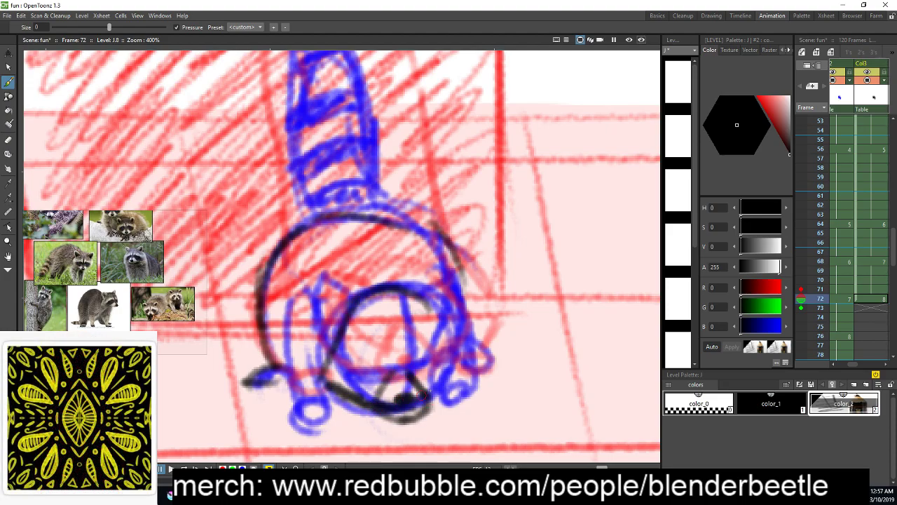
left_click_drag(415, 304, 451, 343)
mouse_move(405, 297)
left_mouse_down()
mouse_move(341, 316)
mouse_move(331, 357)
left_mouse_up()
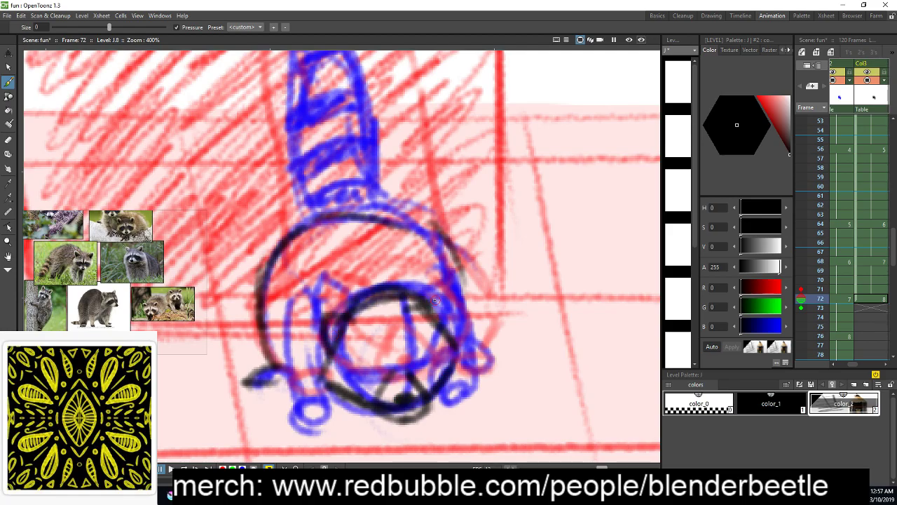
key("space")
left_click_drag(459, 340, 446, 337)
mouse_move(406, 307)
left_mouse_down()
mouse_move(446, 303)
mouse_move(455, 341)
left_mouse_up()
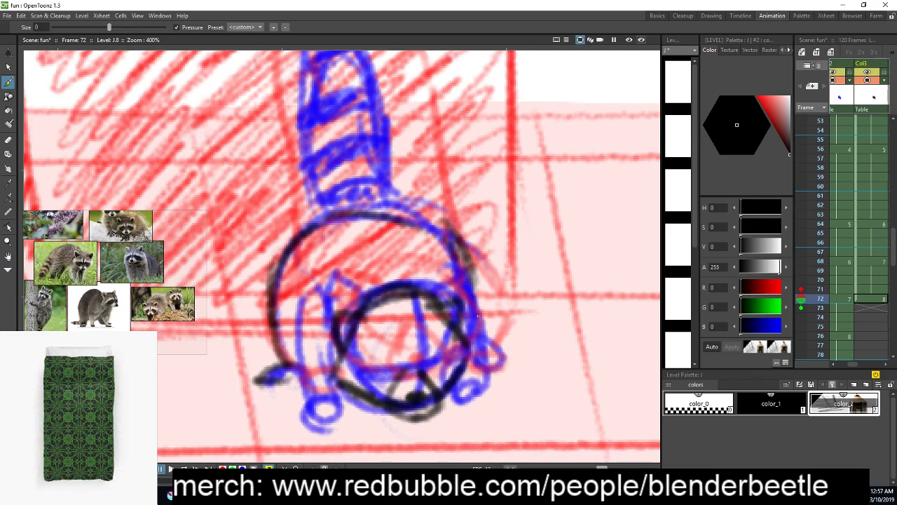
Sketch the remaining side of the body and both front legs with their paws on frame 72
left_click_drag(456, 260, 484, 368)
mouse_move(450, 399)
left_mouse_down()
mouse_move(491, 384)
mouse_move(457, 403)
left_mouse_up()
mouse_move(298, 304)
left_mouse_down()
mouse_move(303, 382)
mouse_move(315, 406)
mouse_move(346, 412)
left_mouse_up()
Outline the upright, tapered tail in black over the blue striped tail on frame 72
key("space")
mouse_move(499, 296)
left_mouse_down()
mouse_move(493, 290)
mouse_move(533, 371)
left_mouse_up()
mouse_move(366, 312)
left_mouse_down()
mouse_move(342, 173)
mouse_move(340, 219)
mouse_move(345, 114)
mouse_move(405, 163)
left_mouse_up()
left_click_drag(361, 109, 431, 227)
left_click_drag(412, 172, 438, 314)
scroll(429, 280, "down", 1)
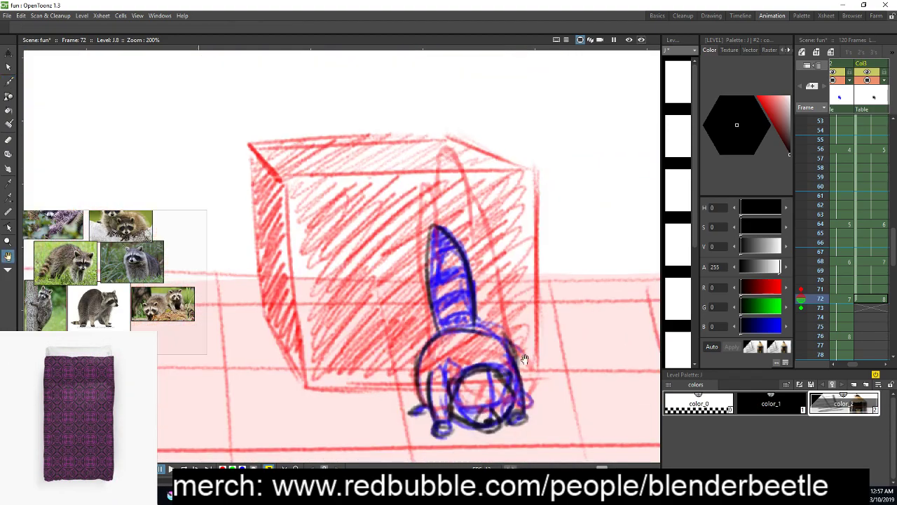
Hold the frame 72 drawing in Col3 through frame 75 and move to frame 76
left_click(864, 308)
left_click(874, 300)
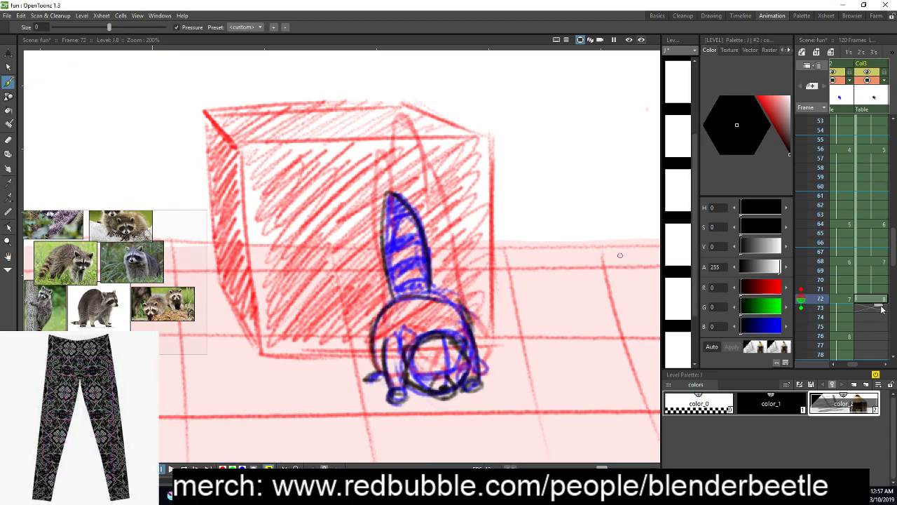
left_click_drag(879, 305, 879, 340)
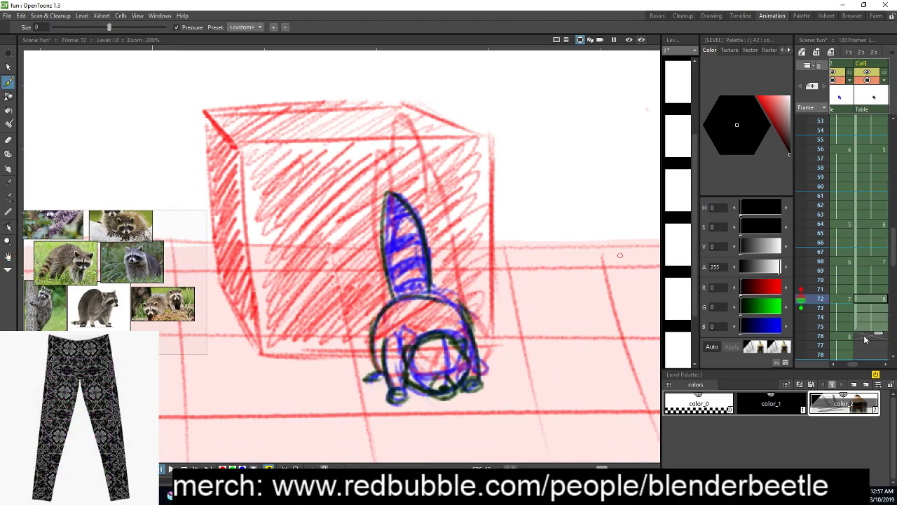
left_click(865, 339)
Examine the rough pose on frame 76 and compare it with the landing pose on frame 75
scroll(519, 346, "up", 2)
mouse_move(519, 346)
left_mouse_down()
mouse_move(567, 358)
mouse_move(566, 366)
mouse_move(525, 359)
mouse_move(551, 371)
mouse_move(537, 369)
left_mouse_up()
scroll(566, 367, "down", 2)
scroll(525, 359, "up", 2)
key("space")
scroll(551, 370, "down", 2)
scroll(537, 362, "up", 2)
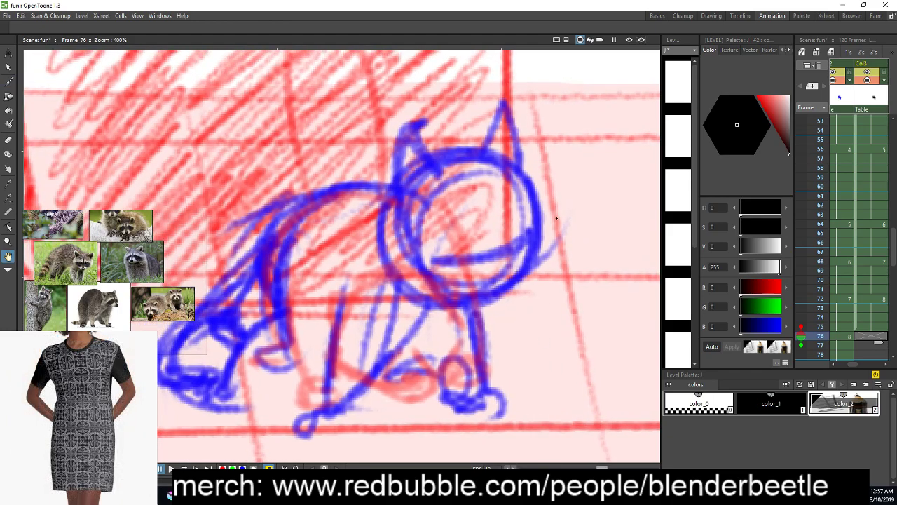
key("b")
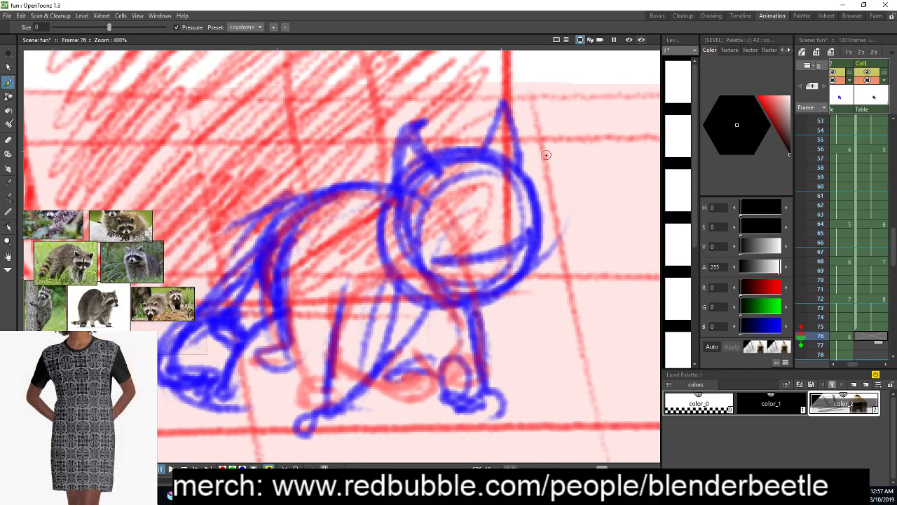
left_click(817, 326)
left_click(817, 333)
left_click(817, 326)
mouse_move(816, 324)
left_mouse_down()
mouse_move(816, 335)
mouse_move(817, 326)
left_mouse_up()
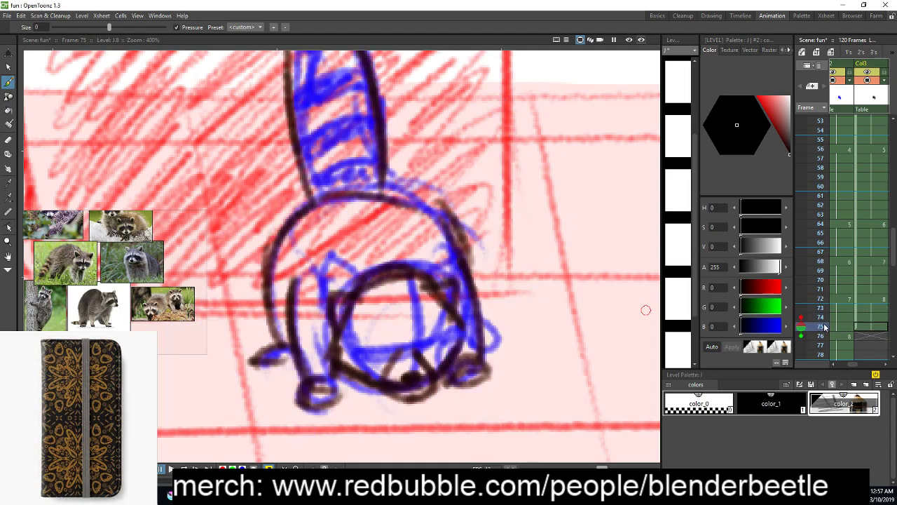
left_click(820, 336)
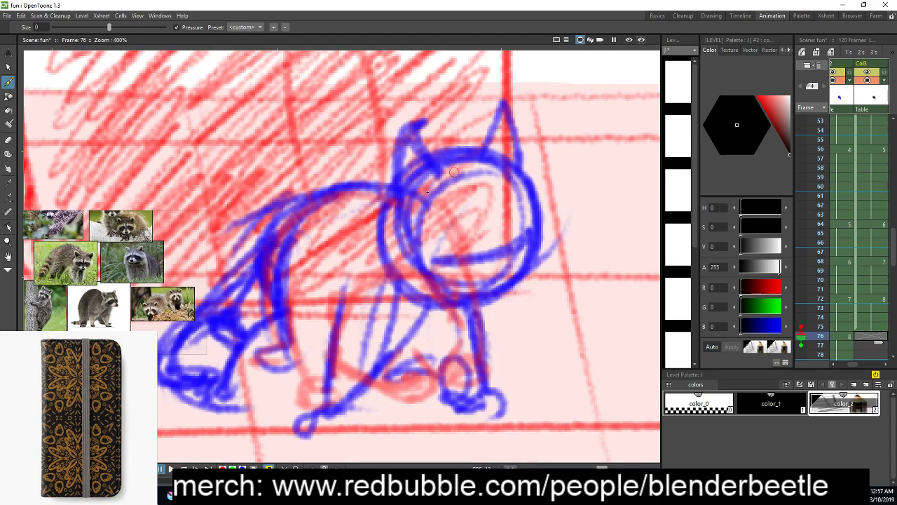
Sketch the turned head on frame 76 with its pointed muzzle, cheek, eye and both ears
mouse_move(524, 193)
left_mouse_down()
mouse_move(519, 262)
mouse_move(508, 164)
mouse_move(523, 264)
mouse_move(524, 211)
mouse_move(562, 253)
mouse_move(520, 292)
left_mouse_up()
mouse_move(545, 243)
left_mouse_down()
mouse_move(572, 250)
mouse_move(554, 274)
mouse_move(561, 265)
mouse_move(464, 294)
mouse_move(509, 292)
mouse_move(389, 286)
mouse_move(417, 246)
mouse_move(527, 193)
mouse_move(506, 170)
mouse_move(520, 204)
mouse_move(574, 248)
left_mouse_up()
key("space")
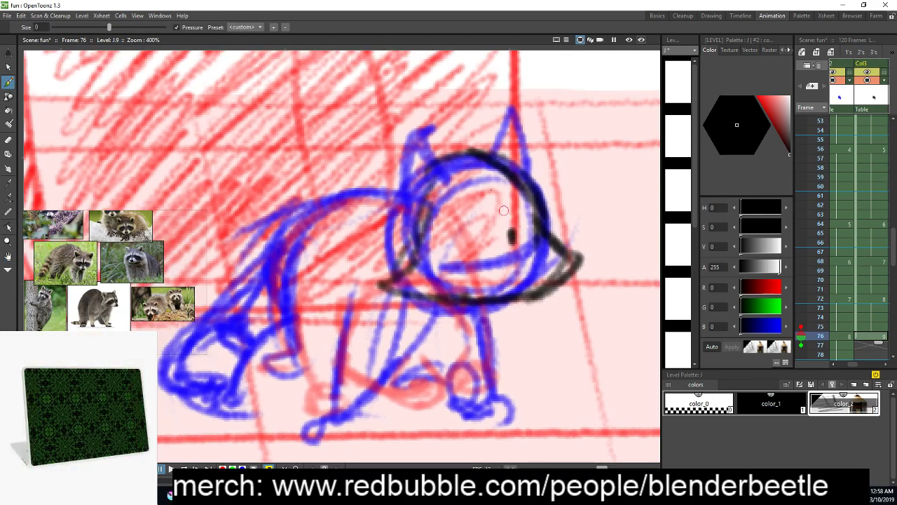
left_click_drag(431, 151, 417, 228)
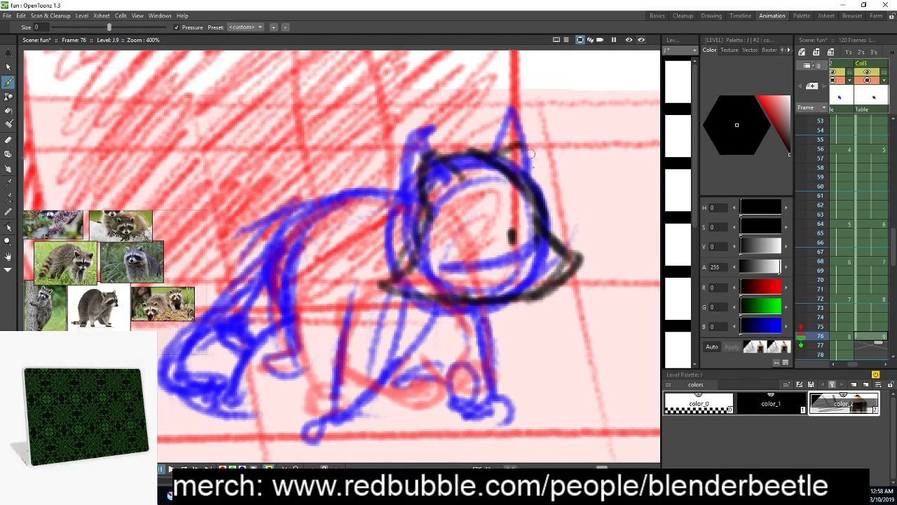
key("space")
mouse_move(536, 251)
left_mouse_down()
mouse_move(591, 239)
mouse_move(573, 228)
left_mouse_up()
key("space")
Compare frames 75 and 76, select the black head sketch on frame 76, shrink it slightly and shift it lower
left_click(822, 326)
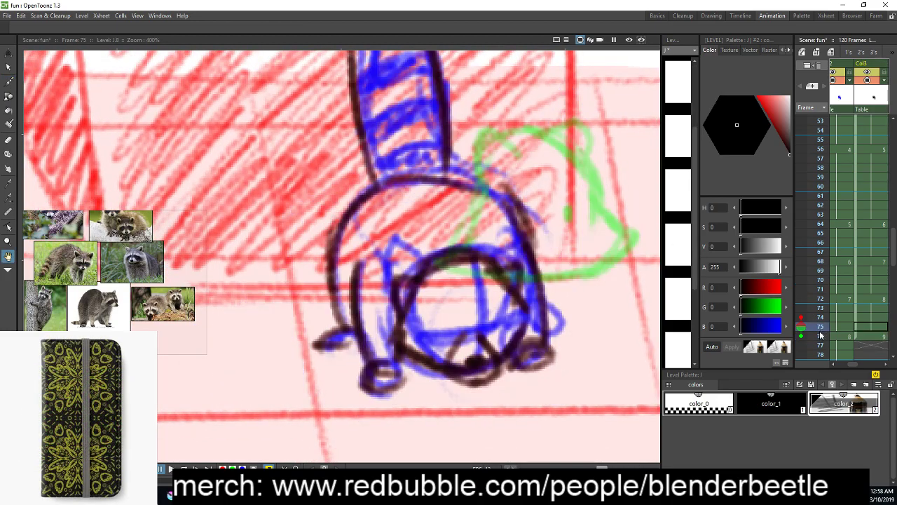
left_click(822, 335)
left_click(8, 66)
mouse_move(622, 115)
left_mouse_down()
mouse_move(512, 79)
mouse_move(425, 219)
mouse_move(453, 343)
left_mouse_up()
left_click_drag(638, 151, 635, 130)
left_click_drag(420, 350, 476, 298)
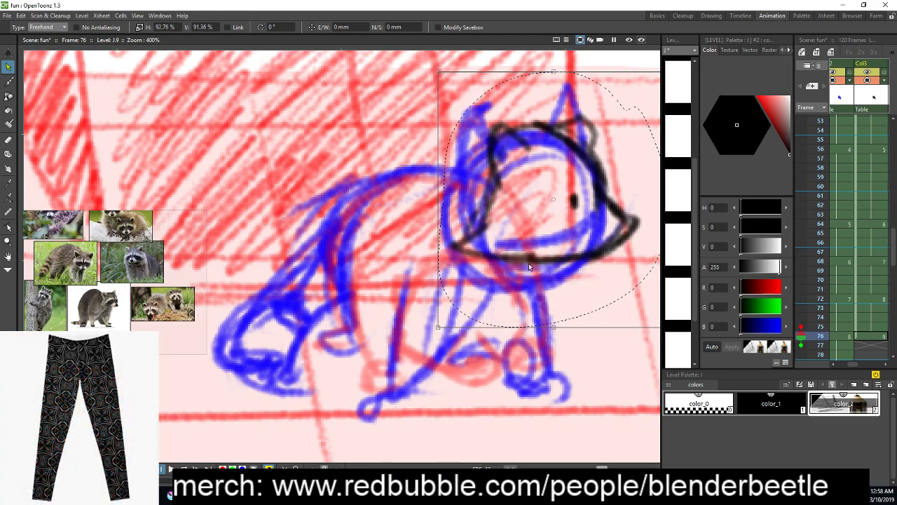
left_click_drag(564, 255, 544, 292)
left_click_drag(455, 334, 441, 333)
left_click_drag(592, 259, 598, 256)
key("b")
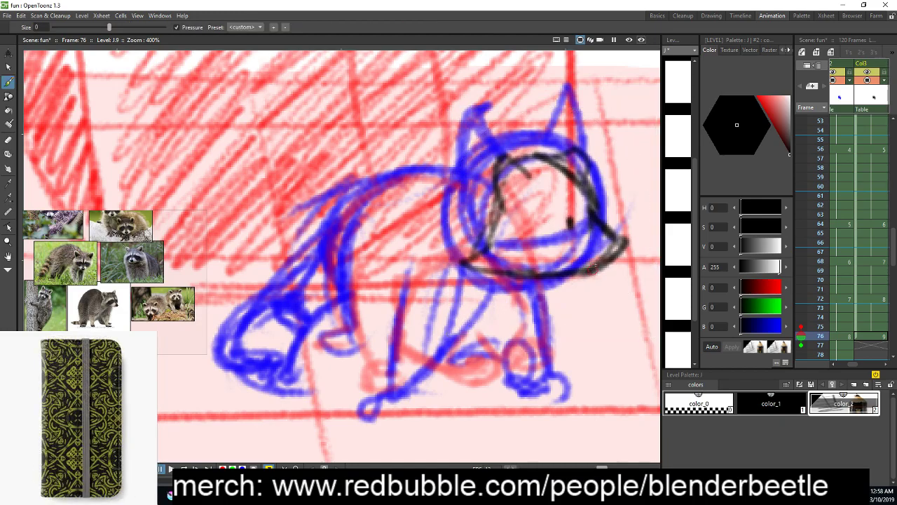
Sketch the neck line and the spread front legs with their paws on frame 76
left_click_drag(499, 170, 446, 188)
left_click_drag(541, 275, 551, 363)
left_click_drag(477, 330, 530, 387)
left_click_drag(467, 332, 521, 389)
mouse_move(496, 295)
left_mouse_down()
mouse_move(478, 326)
mouse_move(396, 401)
mouse_move(364, 413)
mouse_move(410, 404)
mouse_move(406, 270)
left_mouse_up()
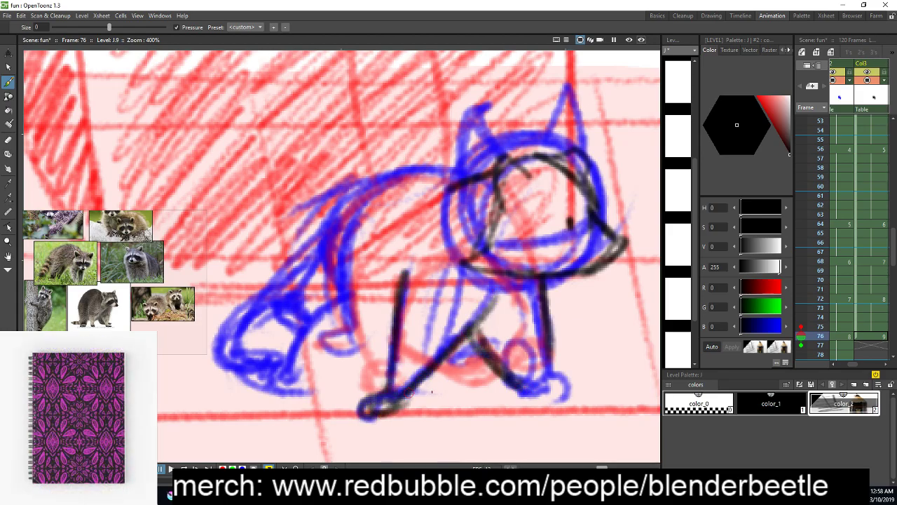
left_click_drag(520, 384, 533, 398)
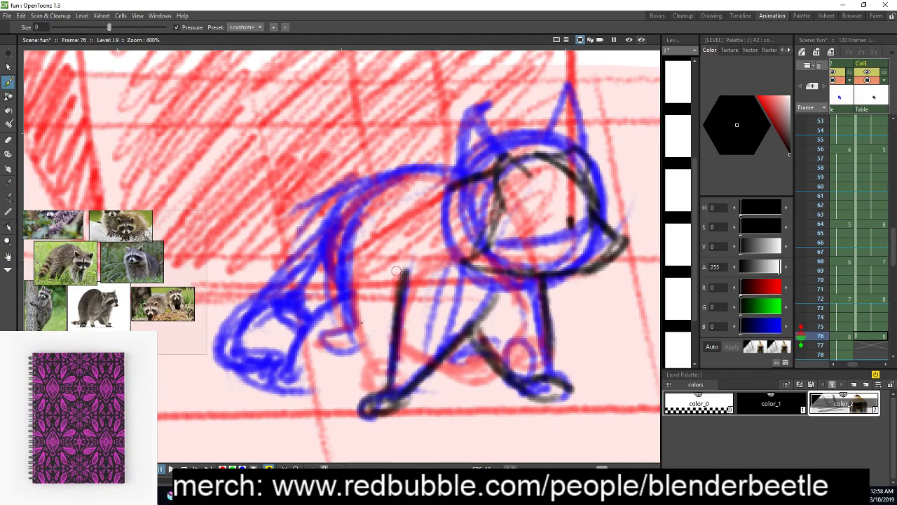
left_click_drag(331, 231, 337, 331)
key("ctrl+z")
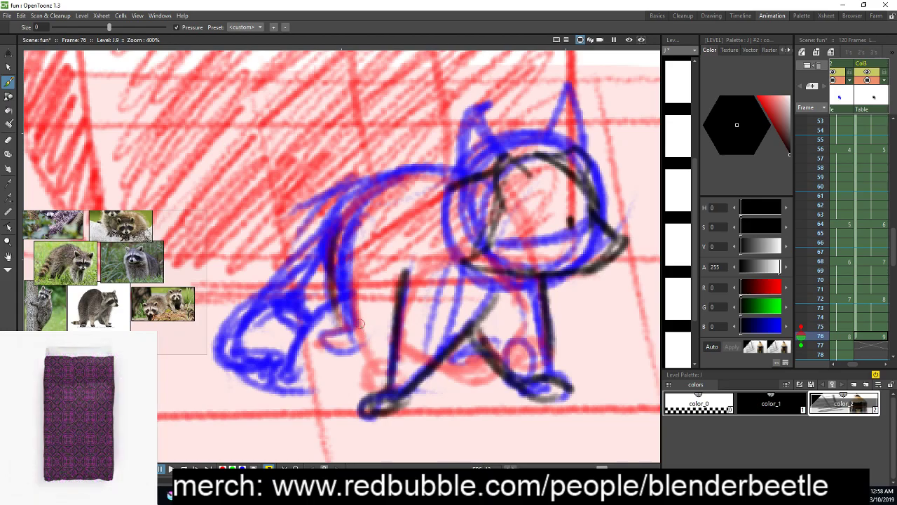
mouse_move(389, 372)
left_mouse_down()
mouse_move(351, 291)
mouse_move(363, 355)
left_mouse_up()
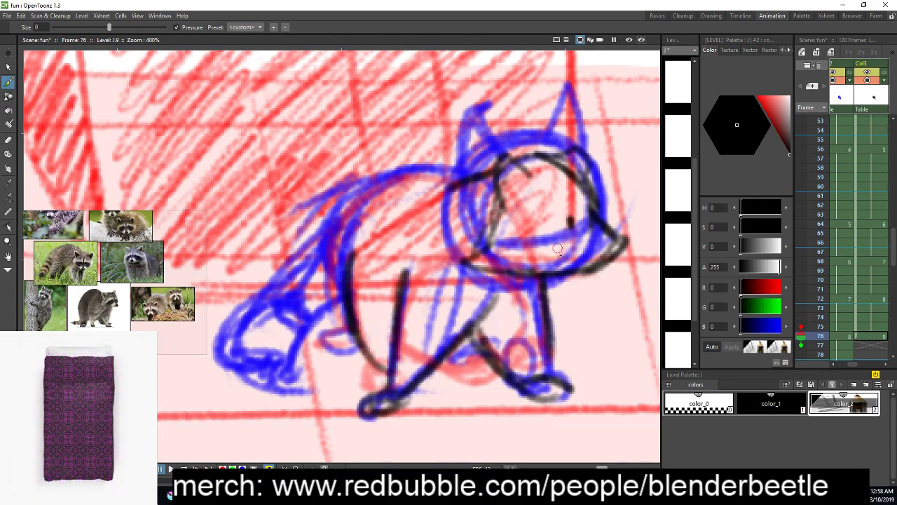
key("ctrl+z")
key("ctrl+z")
key("ctrl+z")
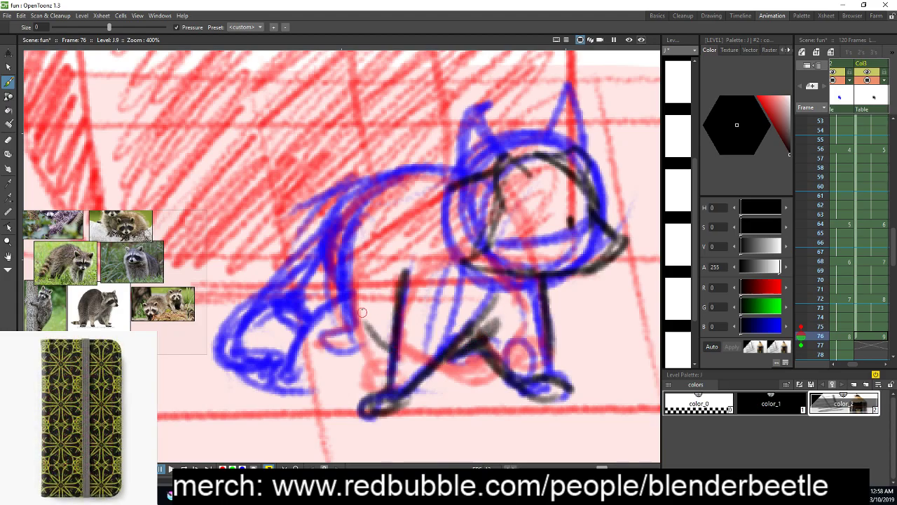
Outline the arched back, the hind leg and the lowered, curling tail on frame 76
mouse_move(358, 271)
left_mouse_down()
mouse_move(383, 348)
mouse_move(319, 343)
mouse_move(335, 209)
mouse_move(457, 163)
left_mouse_up()
left_click_drag(532, 318, 527, 313)
mouse_move(331, 221)
left_mouse_down()
mouse_move(242, 289)
mouse_move(279, 383)
mouse_move(321, 372)
mouse_move(332, 299)
mouse_move(293, 361)
left_mouse_up()
left_click_drag(320, 325, 267, 384)
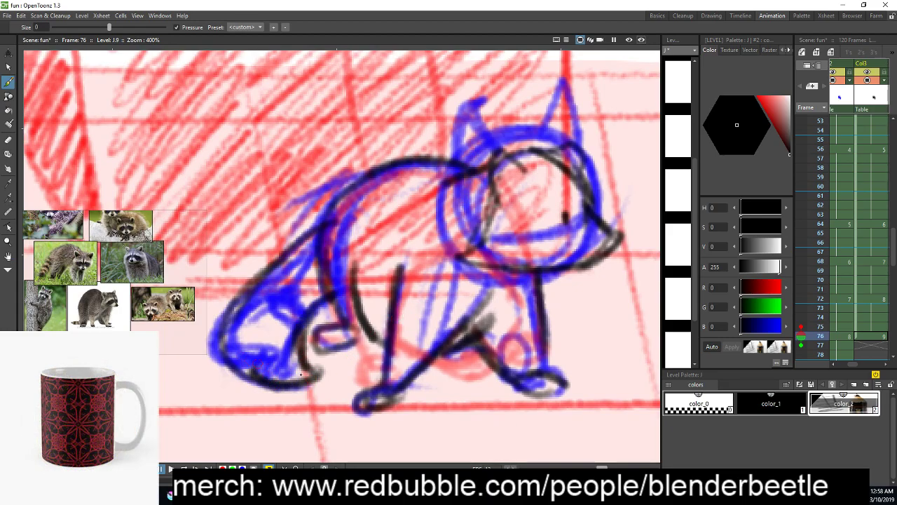
scroll(579, 360, "down", 2)
scroll(588, 326, "up", 2)
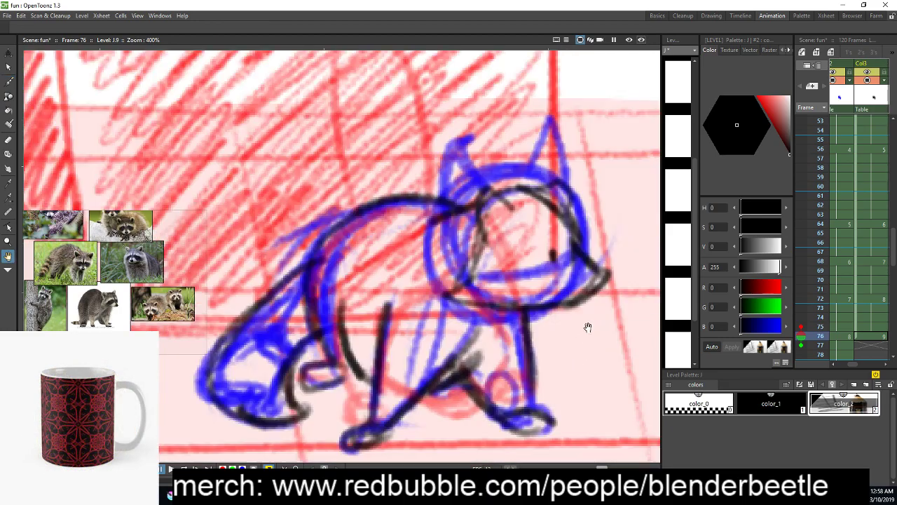
key("b")
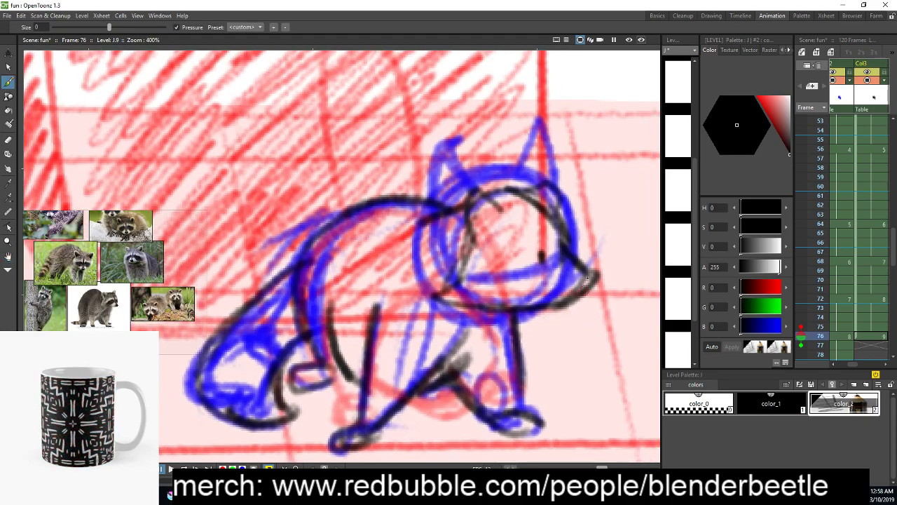
Check frame 76 against frame 75, hold its drawing in Col3 through frame 87 and move to frame 88
left_click(826, 328)
left_click(827, 337)
scroll(892, 267, "down", 3)
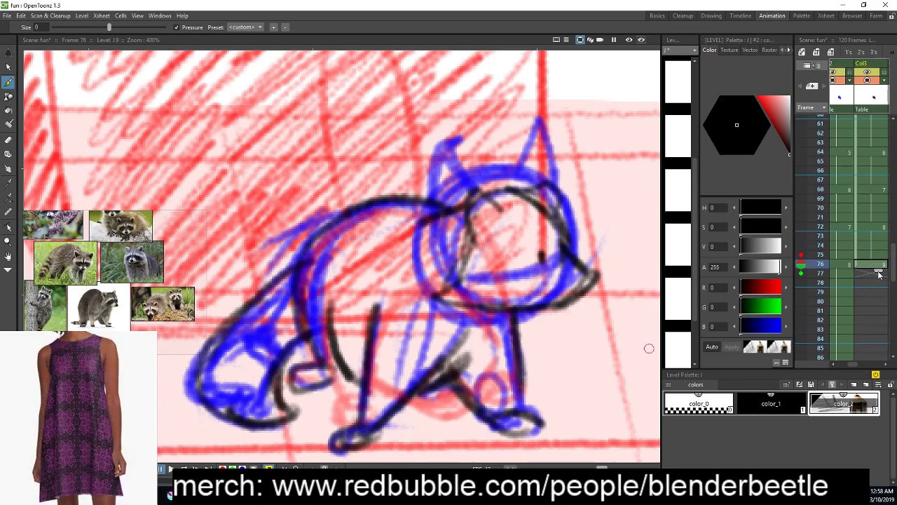
scroll(876, 287, "down", 3)
left_click(872, 307)
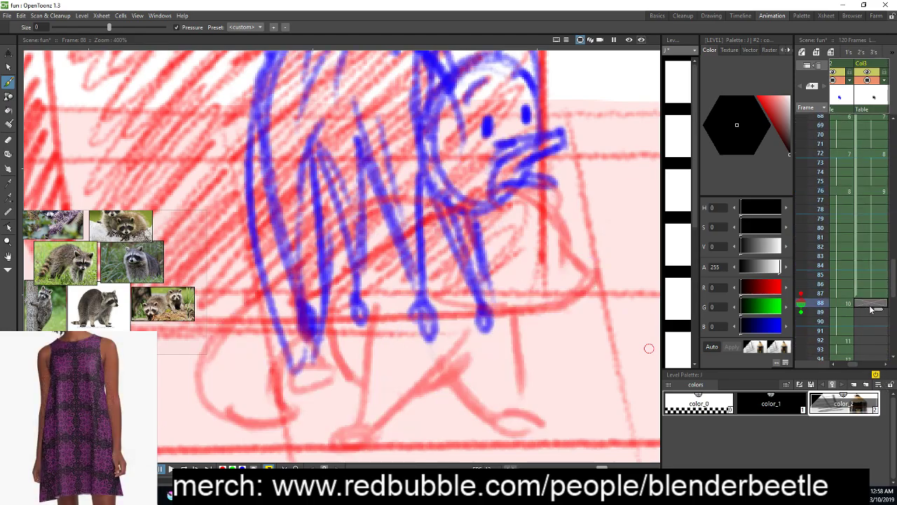
Sketch the forehead, back of the head and jaw in black over the rough standing pose on frame 88
scroll(566, 248, "down", 2)
key("space")
left_click_drag(550, 306, 527, 318)
key("plus")
left_click_drag(533, 349, 555, 421)
key("minus")
mouse_move(543, 381)
left_mouse_down()
mouse_move(531, 376)
mouse_move(556, 397)
left_mouse_up()
scroll(531, 376, "up", 1)
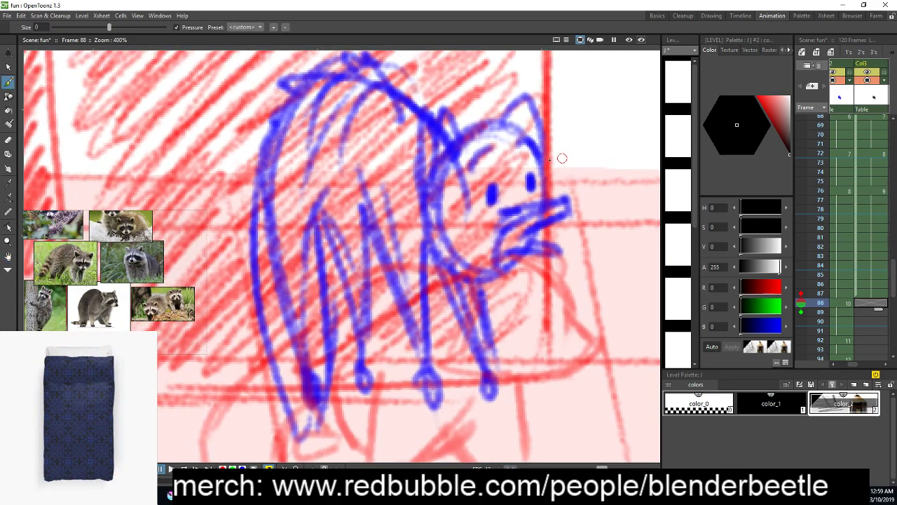
left_click_drag(522, 133, 564, 187)
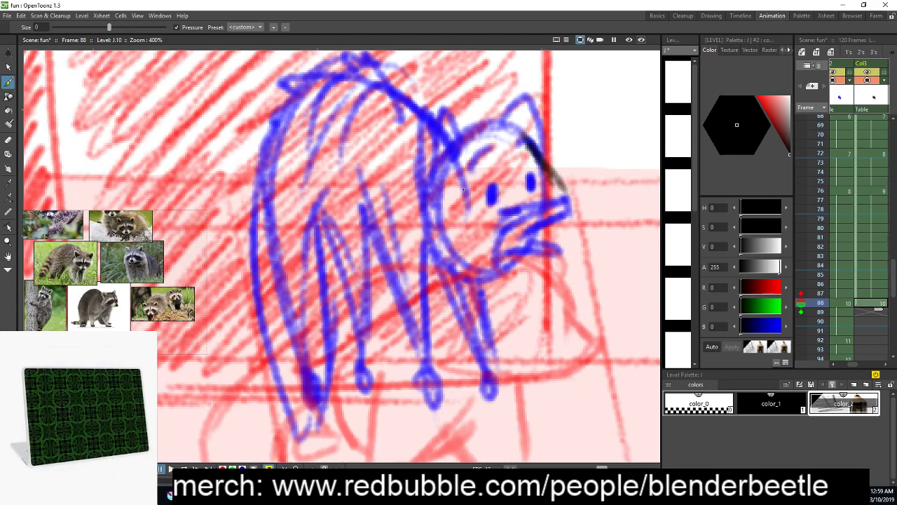
mouse_move(454, 145)
left_mouse_down()
mouse_move(414, 235)
mouse_move(423, 272)
mouse_move(561, 246)
left_mouse_up()
left_click_drag(554, 181, 573, 219)
mouse_move(534, 181)
left_mouse_down()
mouse_move(565, 198)
mouse_move(536, 246)
left_mouse_up()
key("ctrl+z")
key("ctrl+z")
key("ctrl+z")
key("ctrl+z")
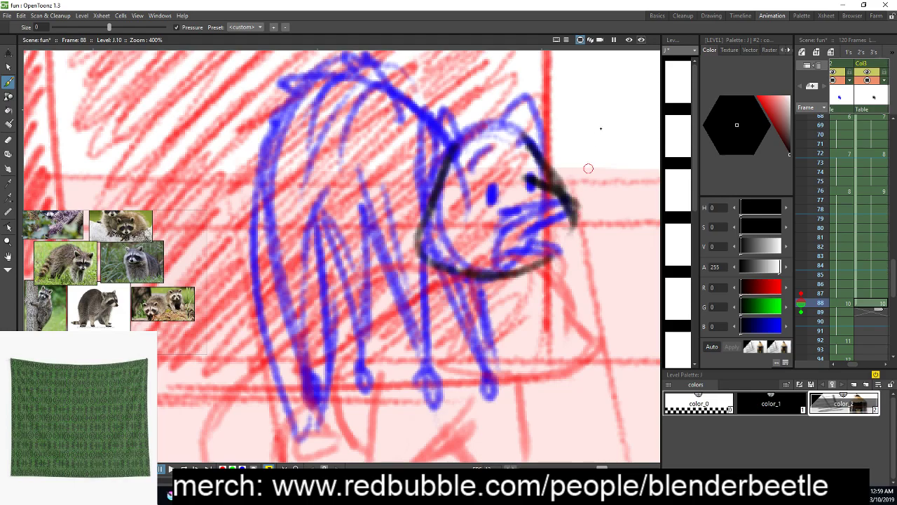
Sketch the snout with a dark nose, the chin, the eye and the brow mark on frame 88
left_click_drag(517, 140, 547, 234)
mouse_move(540, 184)
left_mouse_down()
mouse_move(574, 226)
mouse_move(561, 239)
left_mouse_up()
key("ctrl+z")
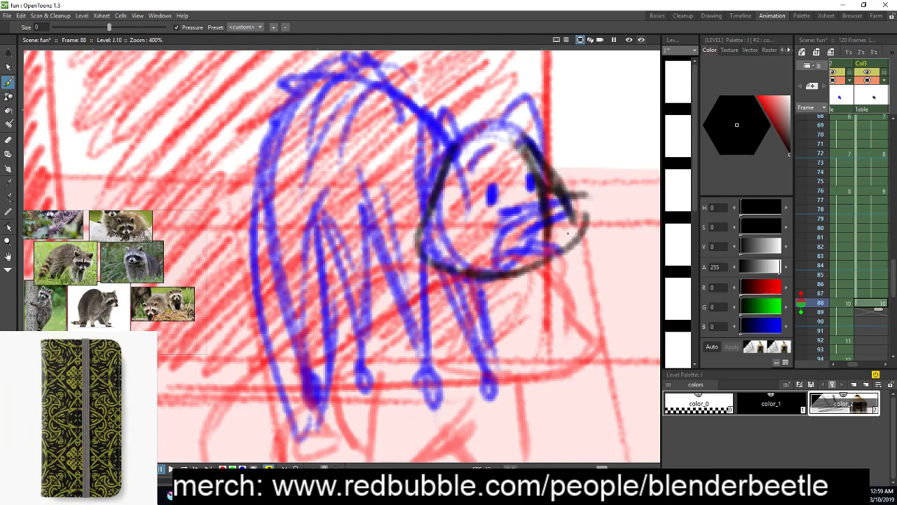
left_click_drag(523, 200, 517, 196)
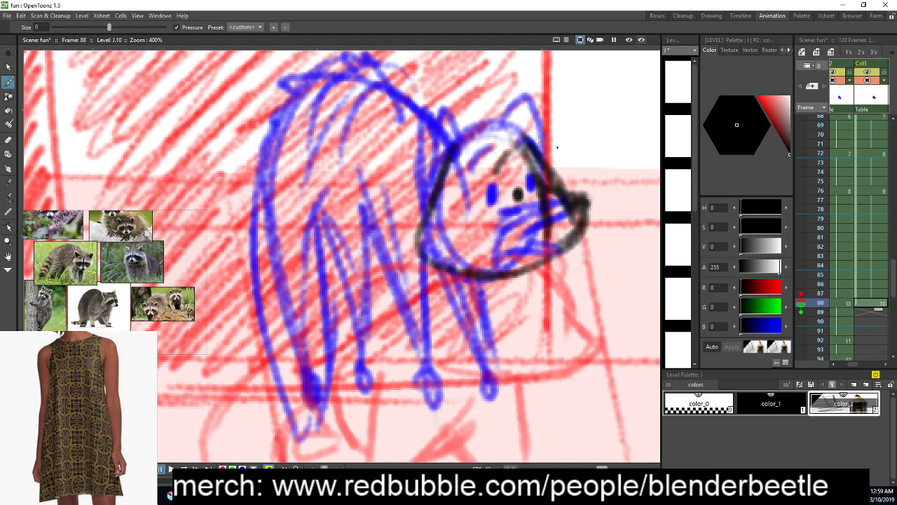
Sketch both ears on top of the head on frame 88
key("space")
left_click_drag(467, 161, 469, 151)
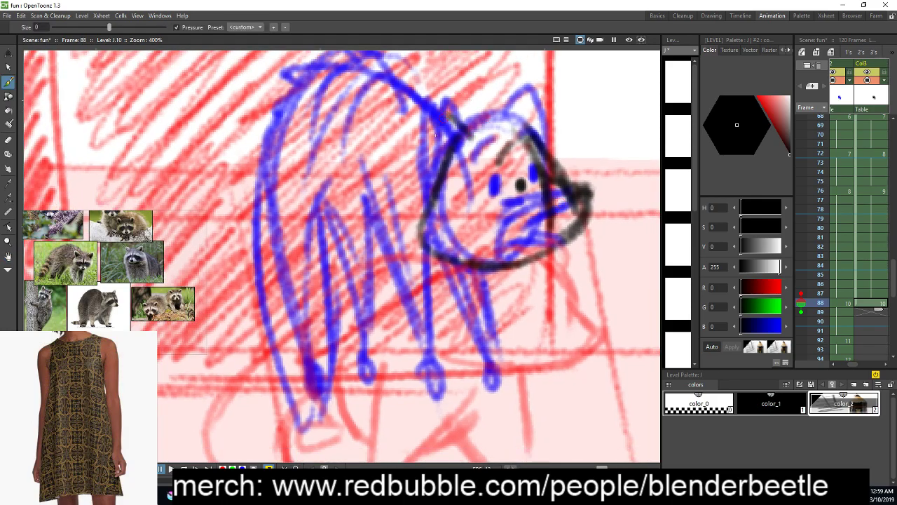
left_click_drag(439, 125, 454, 193)
key("space")
mouse_move(513, 113)
left_mouse_down()
mouse_move(542, 164)
mouse_move(566, 180)
left_mouse_up()
key("space")
mouse_move(571, 220)
left_mouse_down()
mouse_move(603, 247)
mouse_move(580, 199)
left_mouse_up()
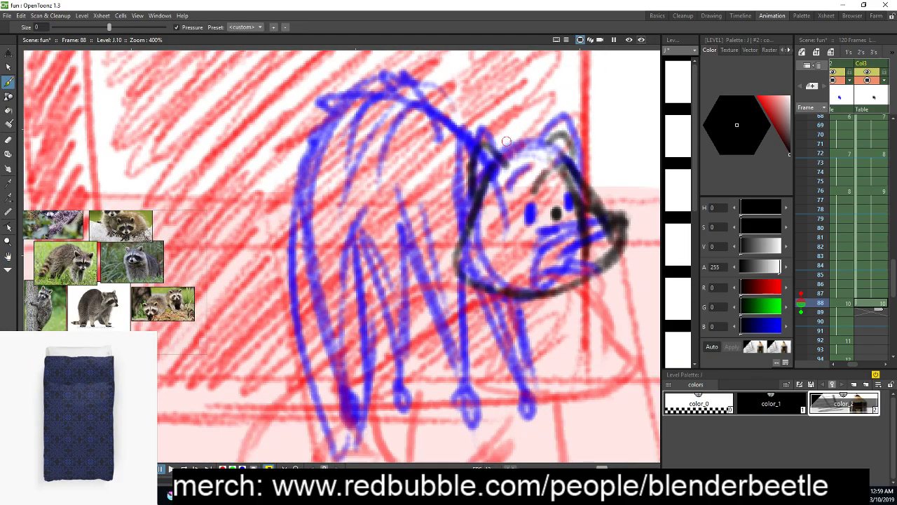
Sketch the arched back in black from the neck down to the rump on frame 88
mouse_move(498, 158)
left_mouse_down()
mouse_move(452, 95)
mouse_move(404, 87)
mouse_move(327, 91)
mouse_move(285, 156)
left_mouse_up()
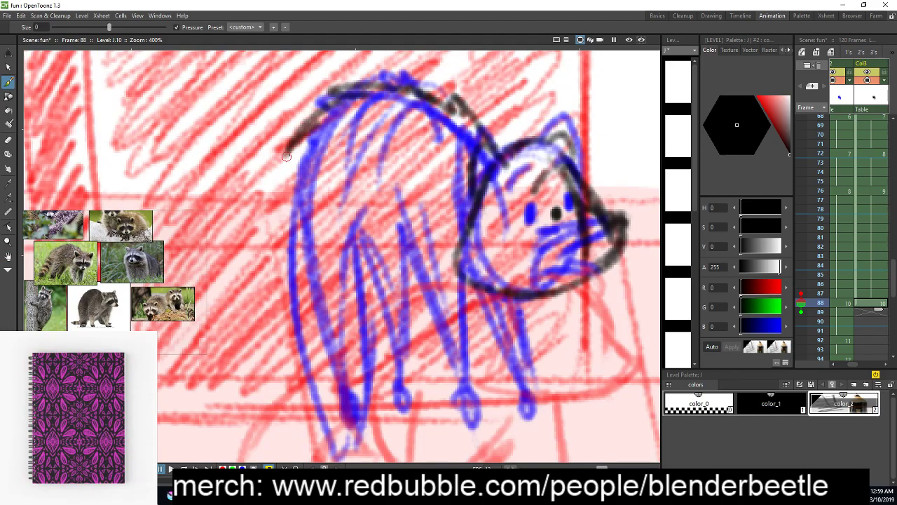
left_click_drag(289, 200, 287, 211)
key("space")
Sketch both front legs in black over the rough pose on frame 88
left_click_drag(493, 275, 510, 263)
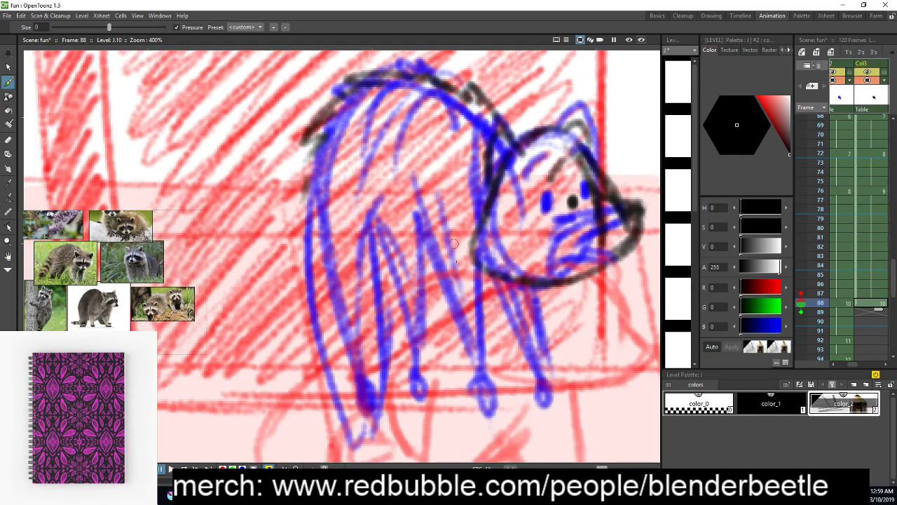
left_click_drag(430, 210, 474, 350)
mouse_move(471, 254)
left_mouse_down()
mouse_move(476, 357)
mouse_move(487, 378)
left_mouse_up()
left_click_drag(505, 295, 530, 368)
left_click_drag(535, 367, 527, 301)
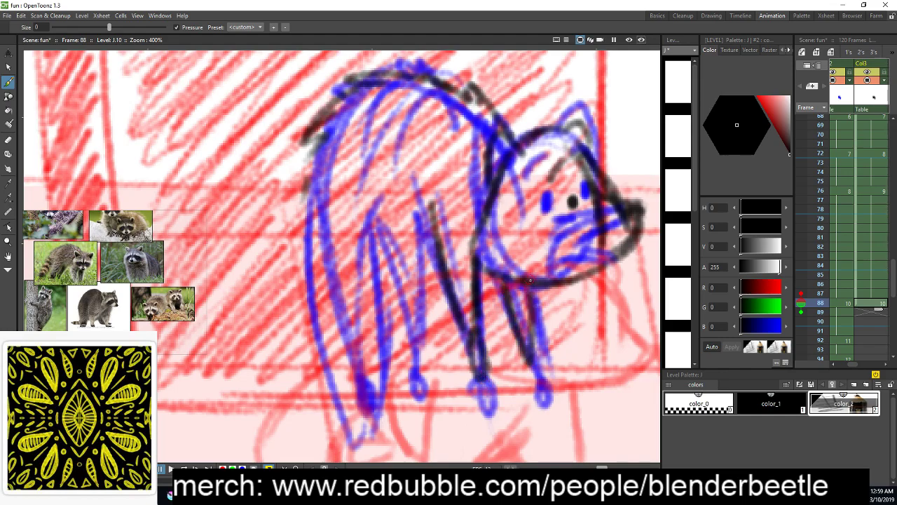
Sketch the curved belly line and rework the mouth and lower jaw beneath the snout on frame 88
left_click_drag(353, 195, 424, 237)
left_click_drag(370, 217, 434, 238)
left_click_drag(514, 283, 610, 266)
key("b")
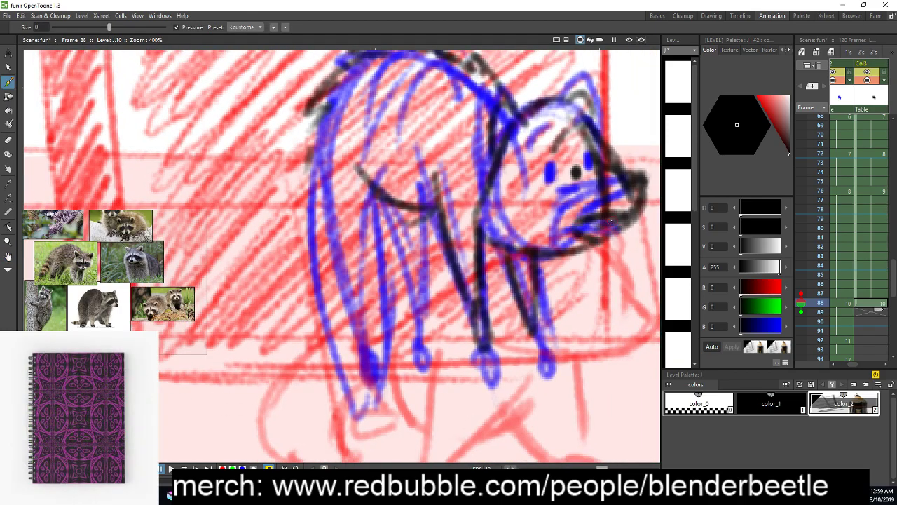
key("a")
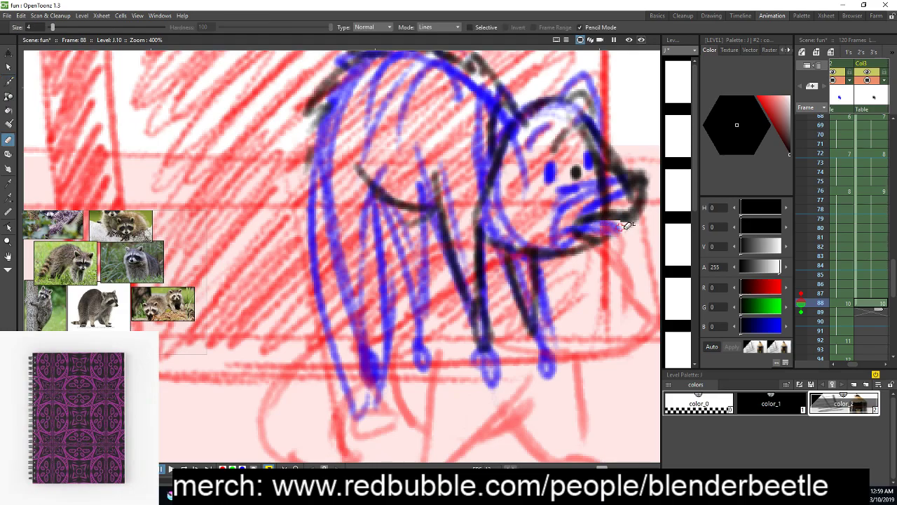
key("b")
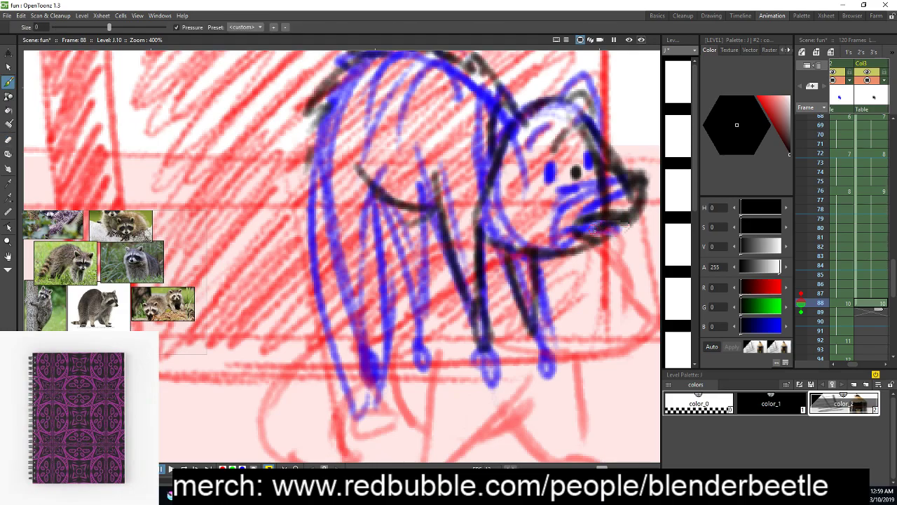
key("h")
mouse_move(602, 251)
left_mouse_down()
mouse_move(592, 263)
mouse_move(613, 246)
left_mouse_up()
key("b")
Add the front paws and sketch the hind legs below the belly line on frame 88
left_click_drag(544, 353, 561, 344)
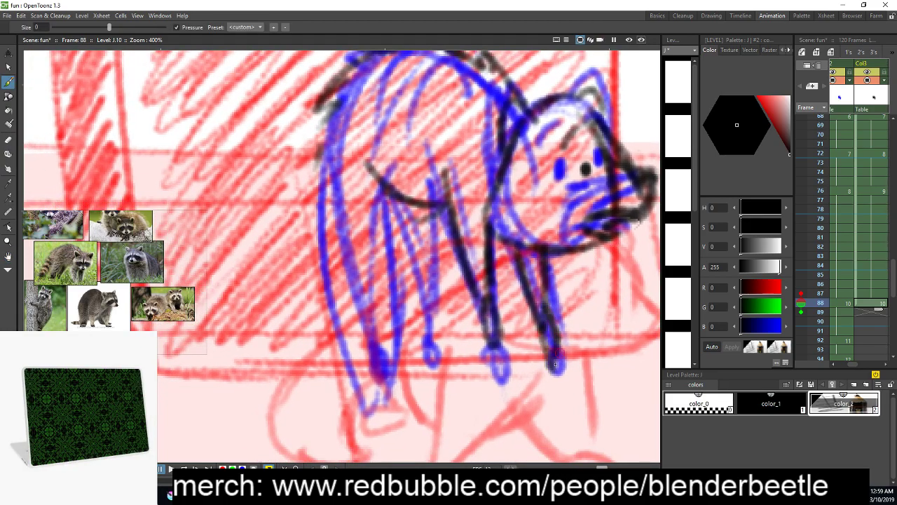
left_click_drag(490, 356, 497, 369)
left_click_drag(391, 187, 386, 289)
mouse_move(392, 205)
left_mouse_down()
mouse_move(383, 355)
mouse_move(338, 161)
left_mouse_up()
left_click_drag(390, 360, 406, 391)
mouse_move(407, 391)
left_mouse_down()
mouse_move(395, 329)
mouse_move(405, 377)
left_mouse_up()
left_click_drag(398, 204, 429, 328)
left_click_drag(429, 328, 431, 208)
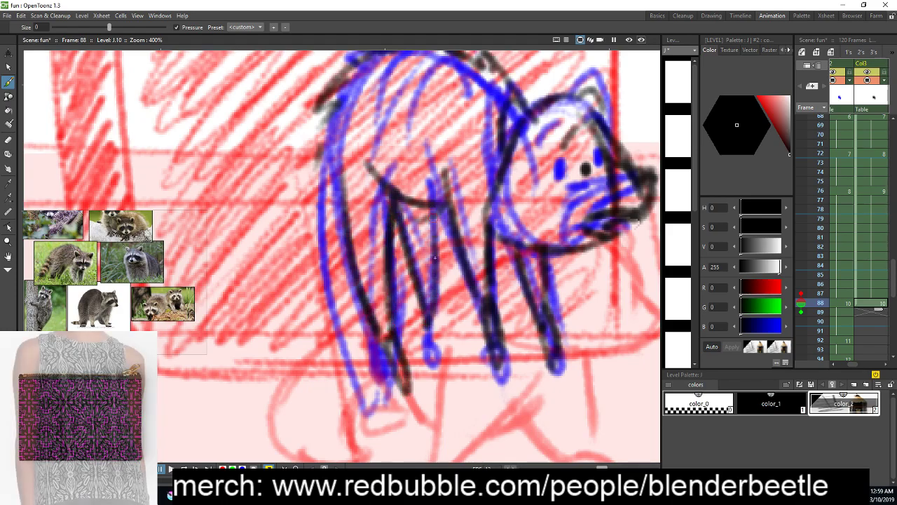
left_click_drag(426, 323, 432, 371)
Try to sketch a long tail extending behind the rump on frame 88
left_click_drag(360, 201, 369, 162)
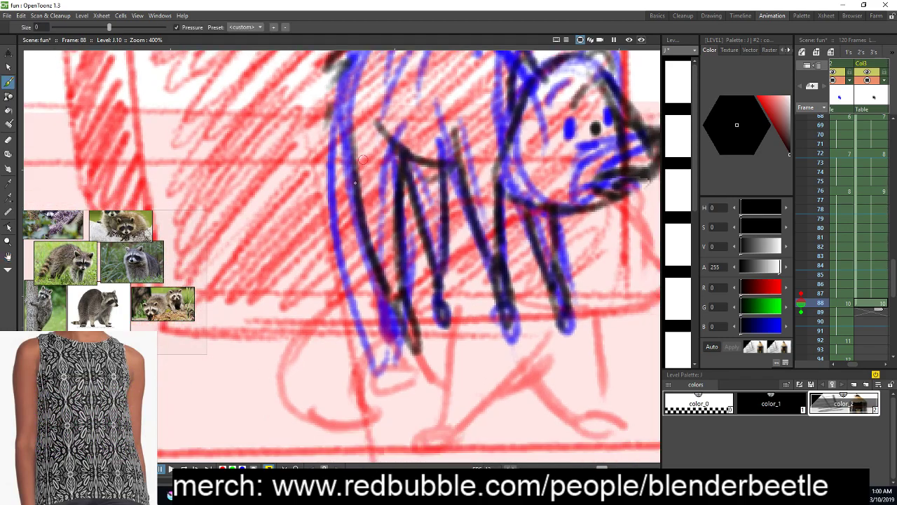
mouse_move(330, 67)
left_mouse_down()
mouse_move(290, 192)
mouse_move(261, 245)
left_mouse_up()
scroll(280, 298, "down", 2)
key("space")
left_click_drag(396, 312, 437, 327)
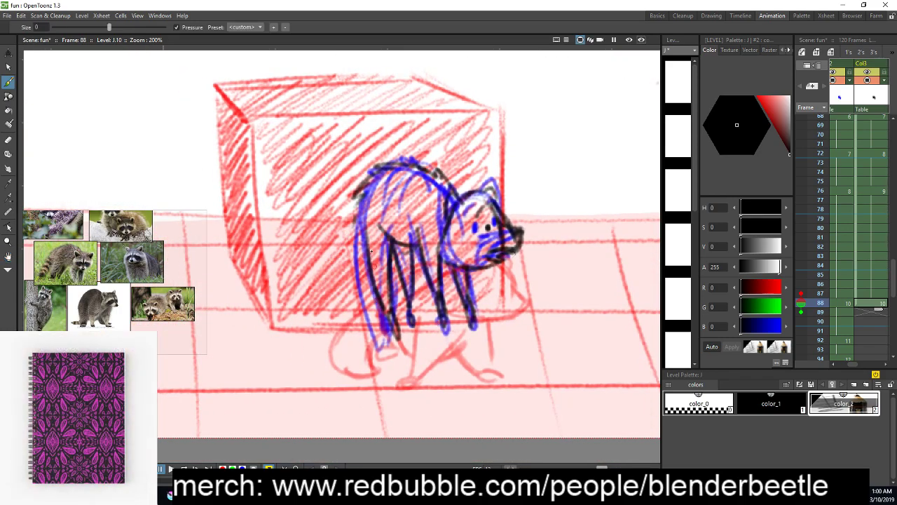
mouse_move(357, 203)
left_mouse_down()
mouse_move(206, 245)
mouse_move(351, 258)
left_mouse_up()
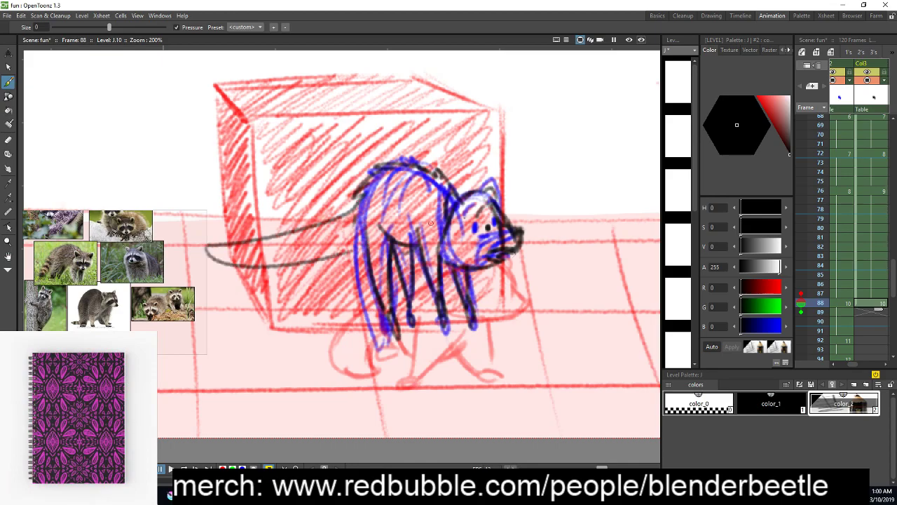
key("ctrl+z")
Sketch the outer contour of the rump and rear hind leg in black on frame 88
mouse_move(354, 226)
left_mouse_down()
mouse_move(368, 317)
mouse_move(379, 330)
left_mouse_up()
key("ctrl+z")
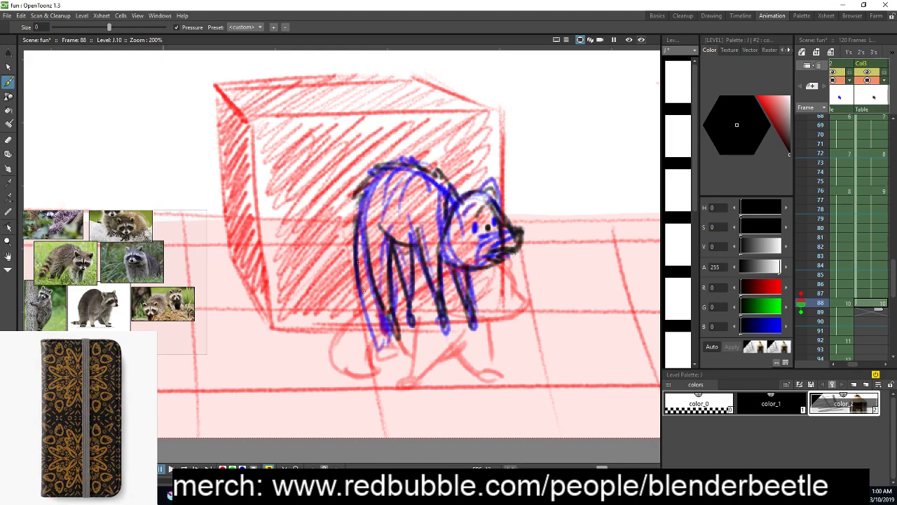
Hold the frame 88 drawing in Col3 through frame 91 and play the animation with the rough Col2 drawings hidden
scroll(420, 341, "down", 4)
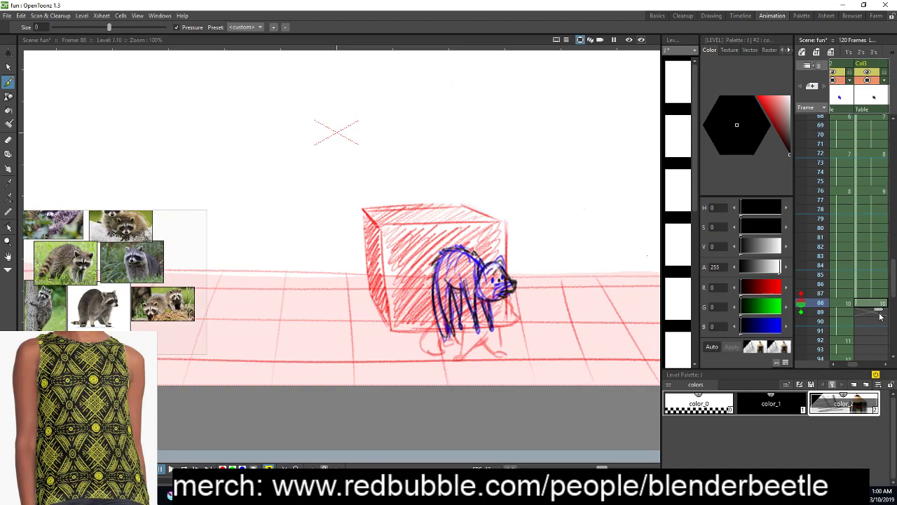
left_click(847, 342)
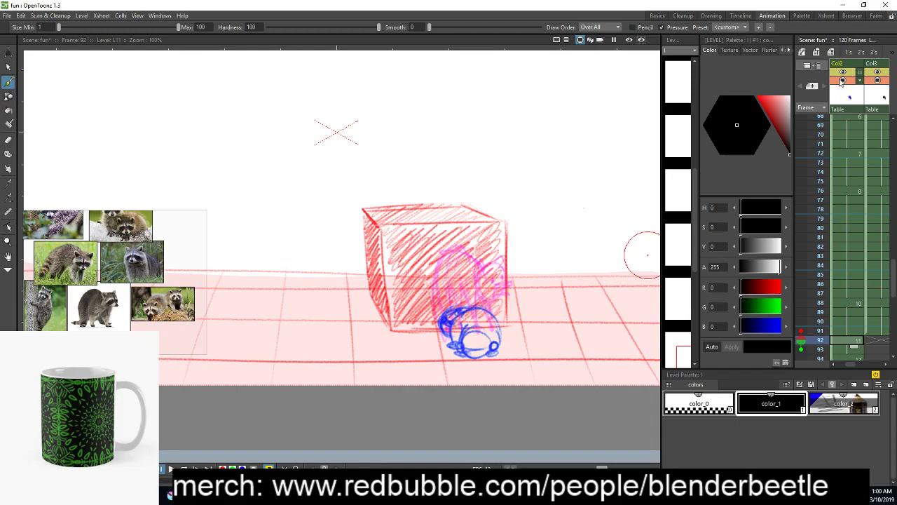
left_click(843, 80)
left_click(875, 250)
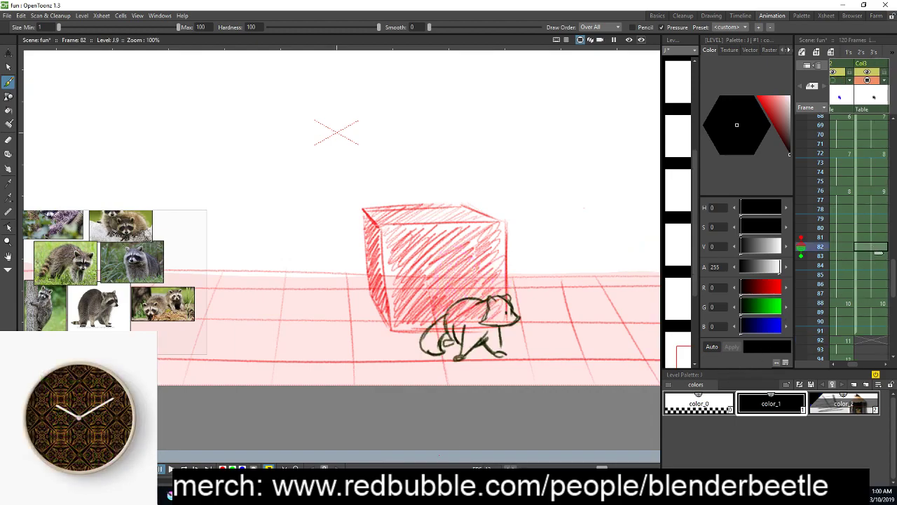
key("alt+comma")
left_click(170, 468)
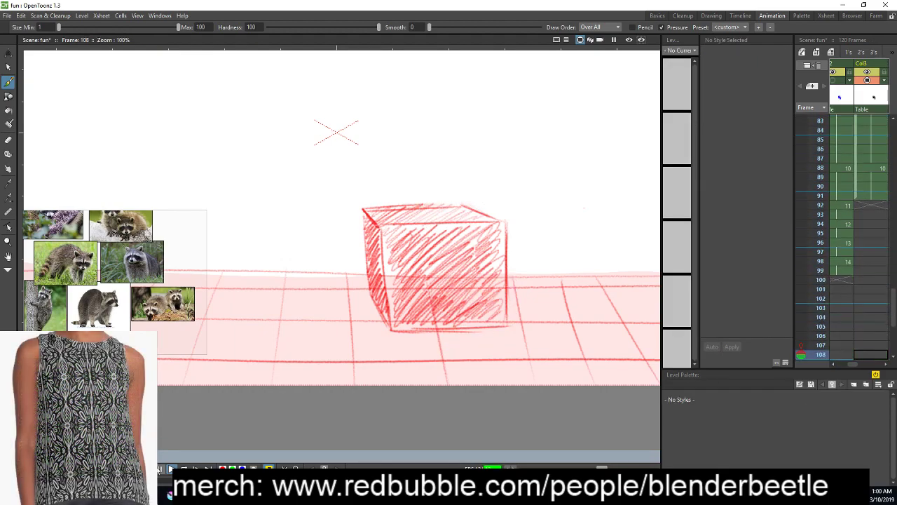
Compare the standing pose on frames 88 to 91 with the preceding held drawing in Col3
scroll(882, 179, "up", 3)
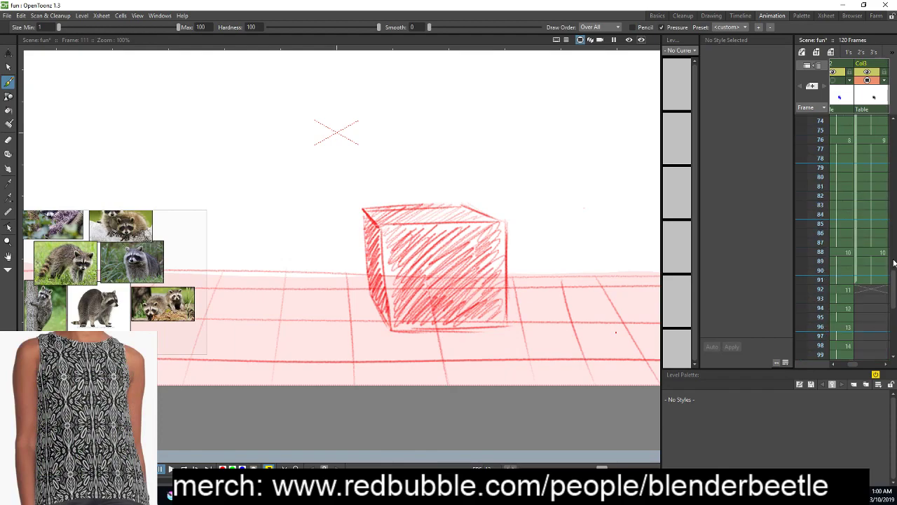
left_click(881, 273)
scroll(533, 254, "up", 3)
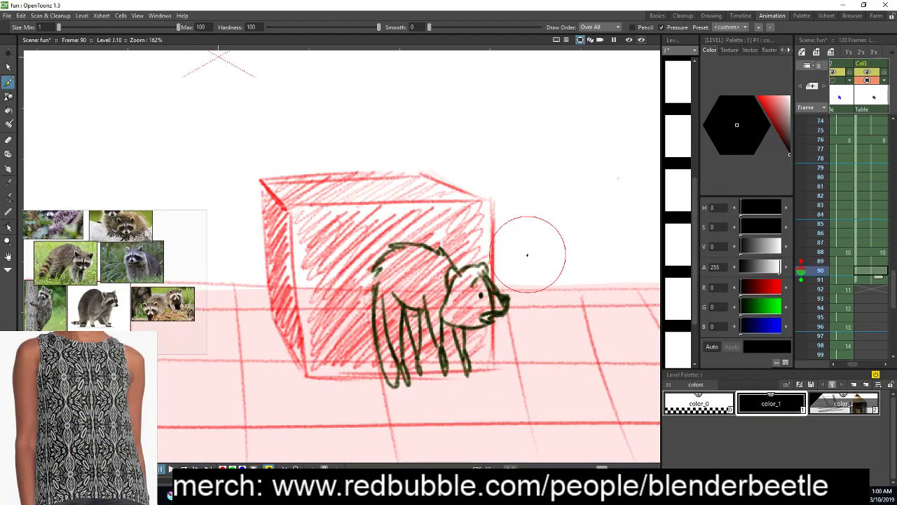
left_click(864, 238)
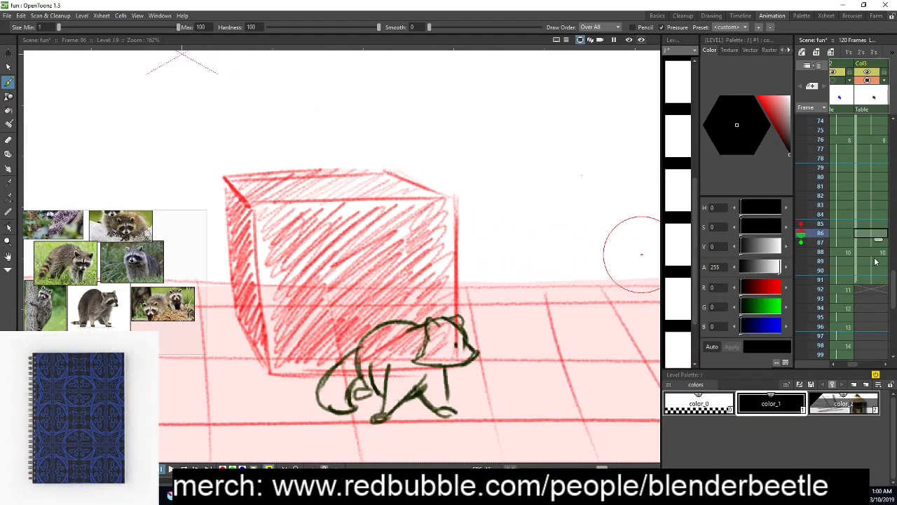
left_click(877, 261)
scroll(500, 303, "up", 3)
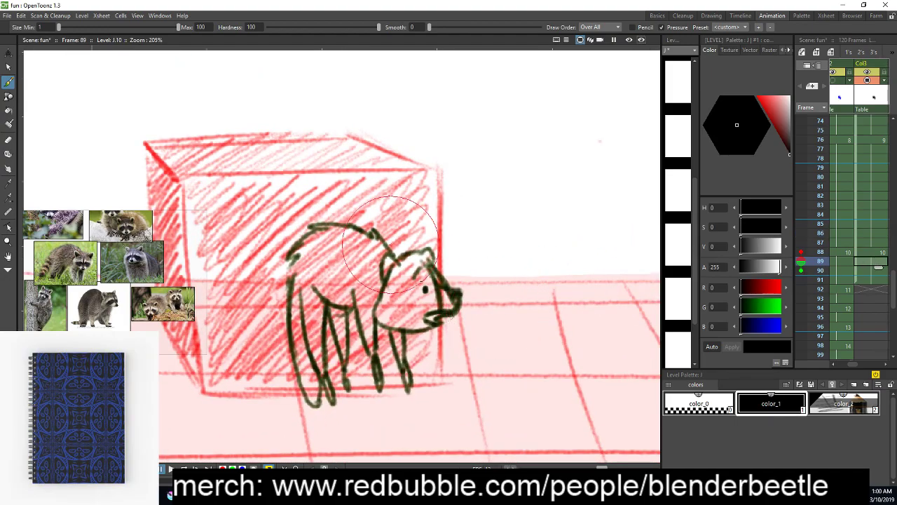
scroll(443, 296, "up", 1)
key("space")
left_click_drag(445, 304, 465, 300)
left_click(866, 242)
Select the head on frame 88 freehand, scale it to about 90% width and 86% height, and shift it against the neck
left_click(870, 253)
key("s")
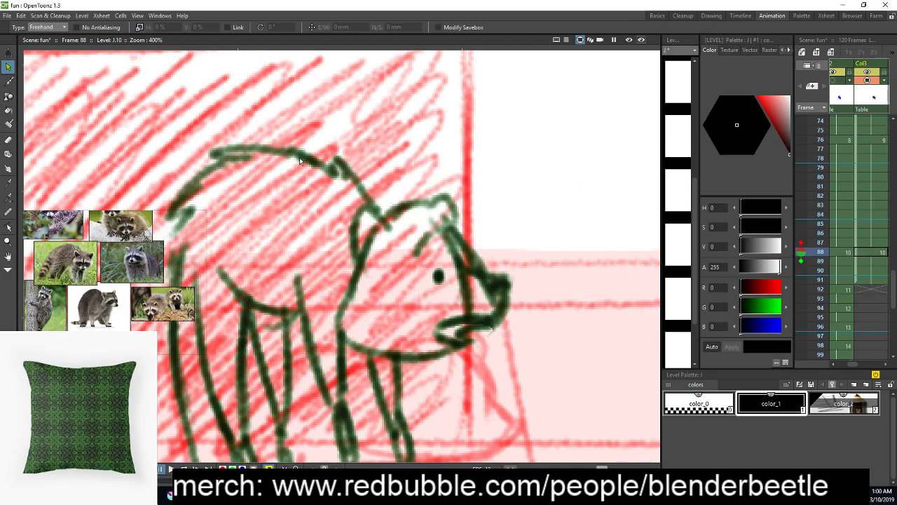
mouse_move(333, 265)
left_mouse_down()
mouse_move(340, 341)
mouse_move(361, 358)
left_mouse_up()
left_click_drag(484, 202, 522, 224)
left_click_drag(534, 184, 510, 209)
left_click_drag(434, 316, 433, 300)
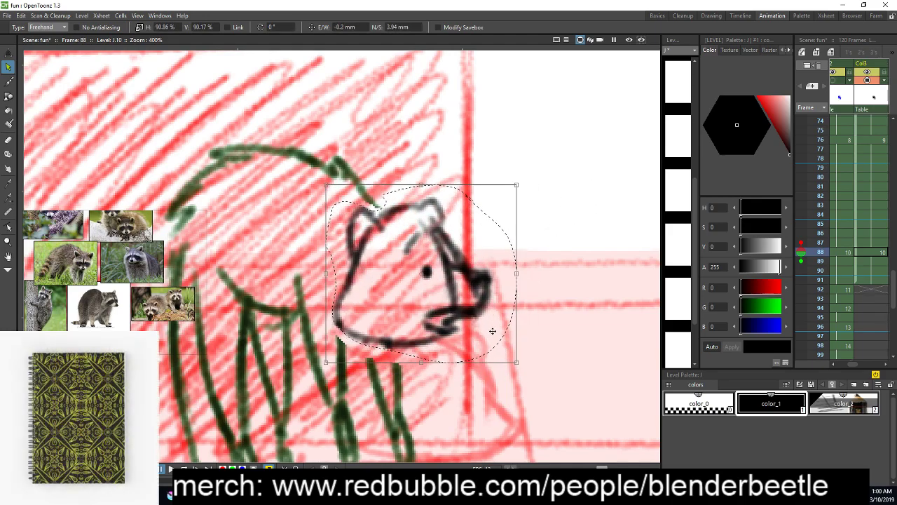
left_click_drag(515, 361, 516, 355)
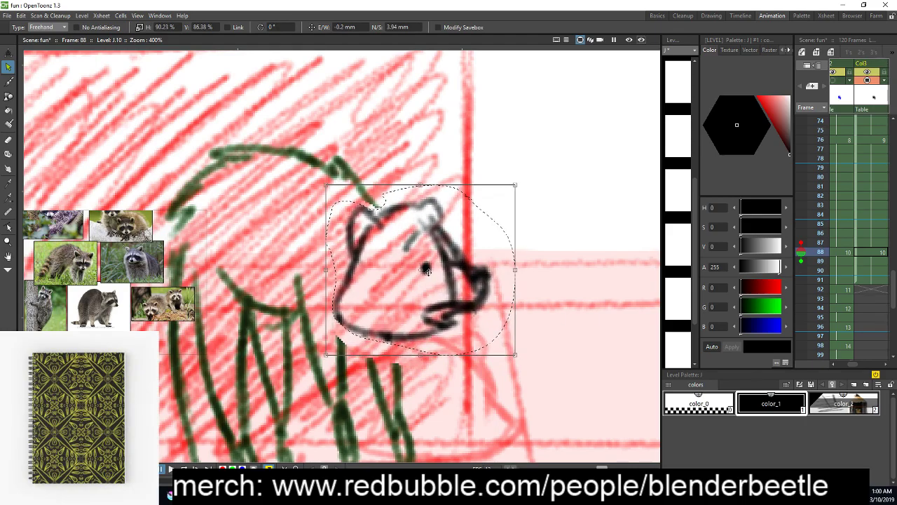
left_click_drag(438, 281, 433, 298)
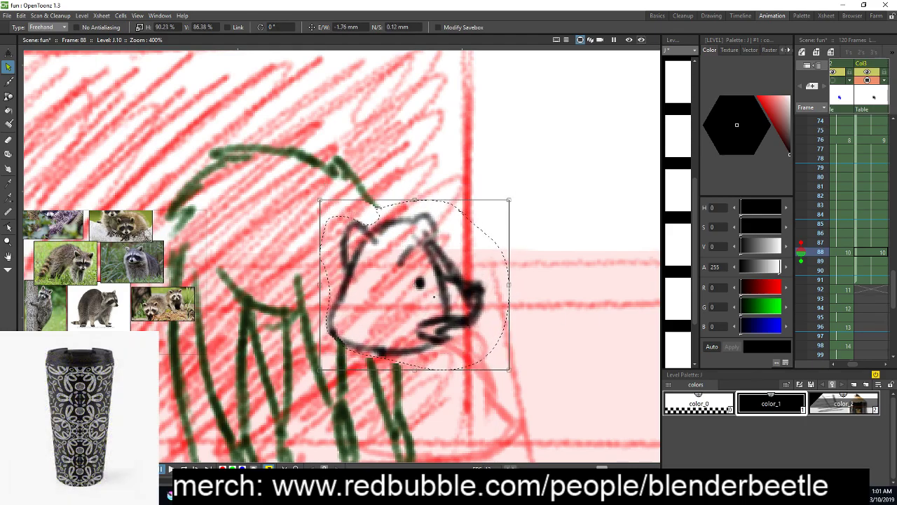
Extend the neck line to the resized head on frame 88 using the color_2 brush
key("b")
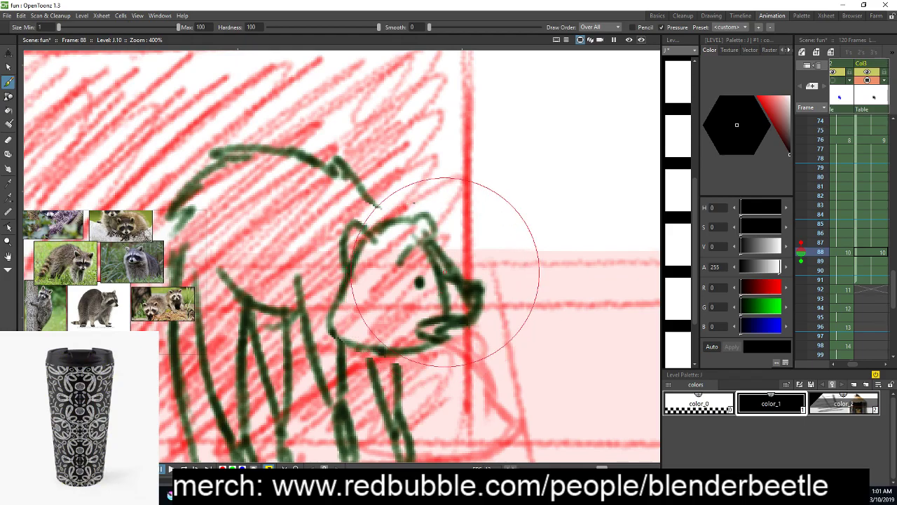
left_click(843, 401)
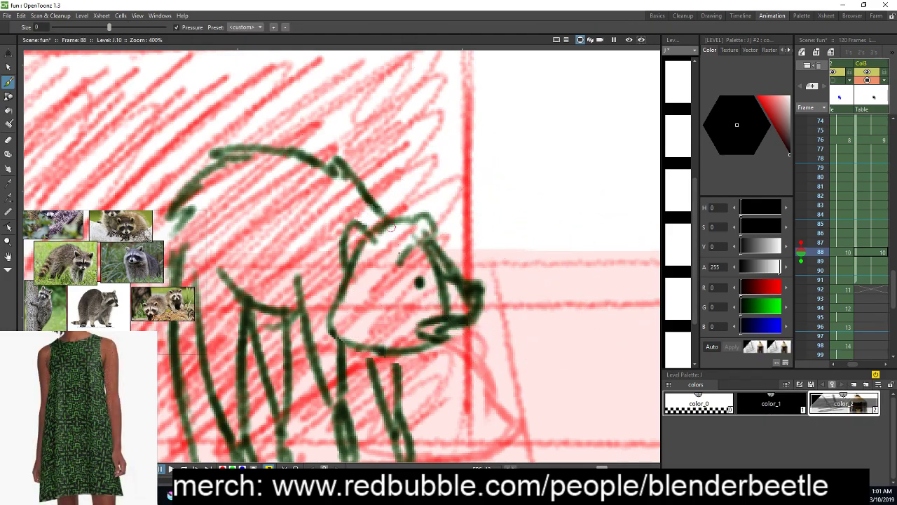
scroll(404, 372, "down", 1)
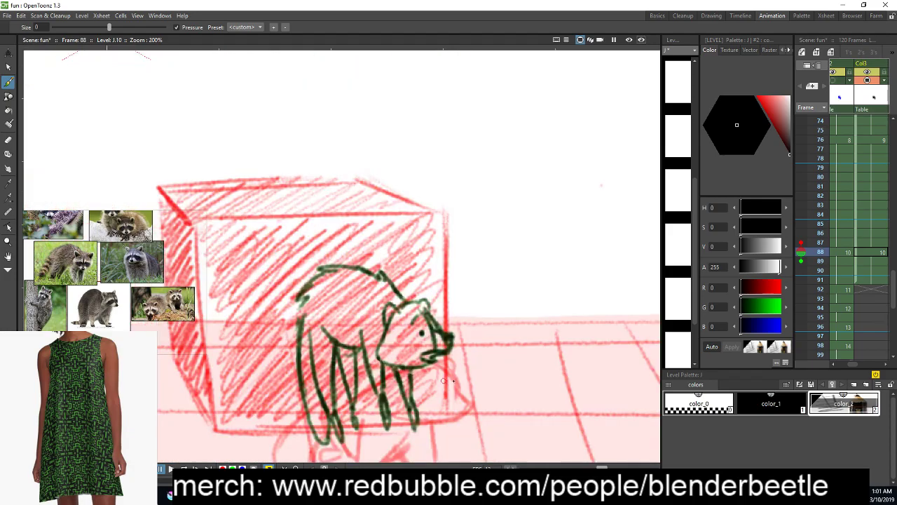
Flip between frames 91 and 92 in Col3 to check where the held standing pose ends
left_click(881, 280)
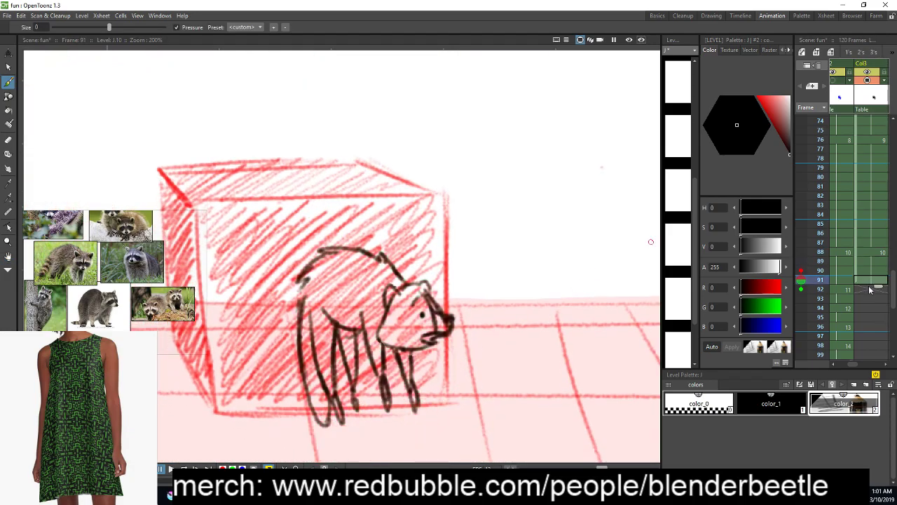
left_click(873, 290)
left_click(873, 281)
left_click(873, 290)
left_click(877, 281)
left_click(876, 289)
left_click(873, 280)
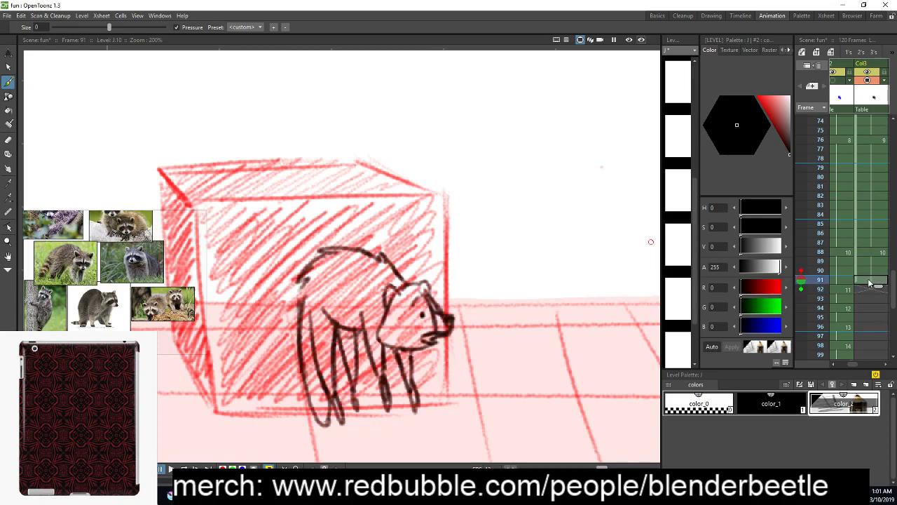
Show the rough Col2 drawings again and start a new Col3 drawing on frame 92
left_click(850, 67)
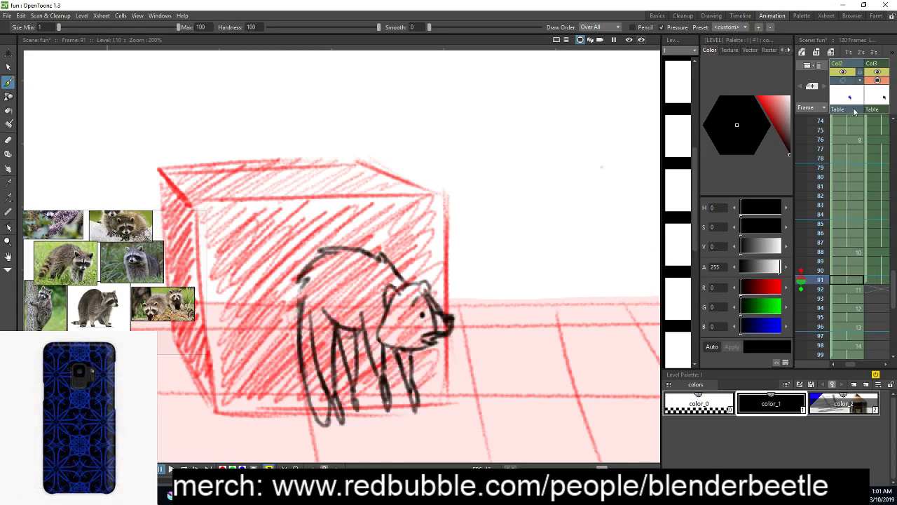
left_click(843, 80)
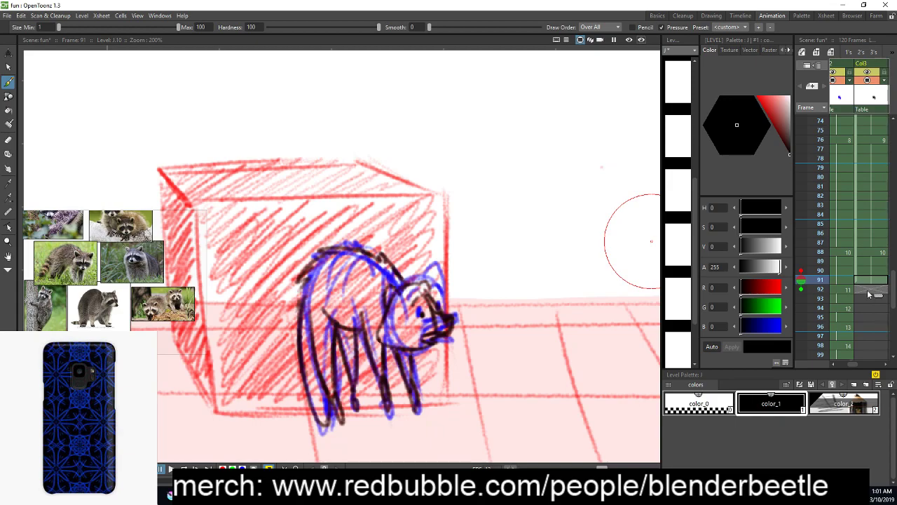
left_click(868, 291)
key("space")
left_click_drag(447, 360, 473, 281)
left_click(463, 314)
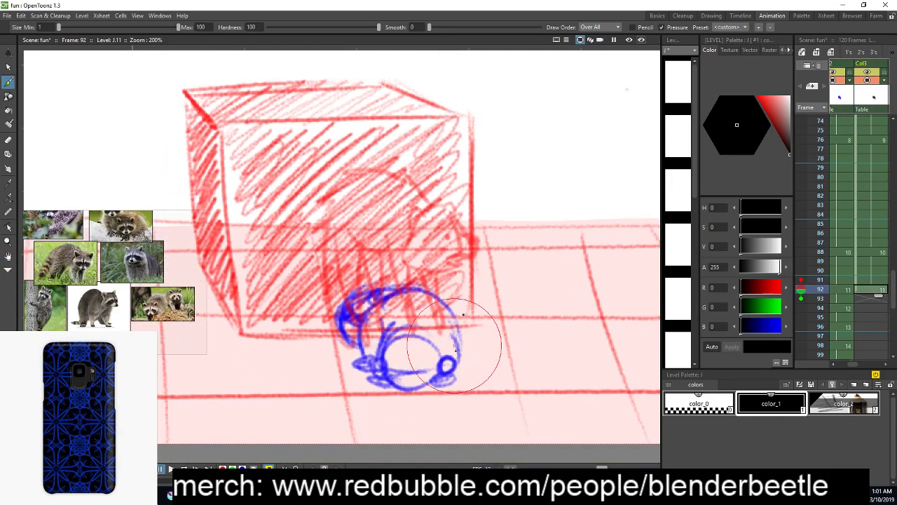
Sketch the paws and a foreleg line with the color_2 brush over the rough crouched pose on frame 92
scroll(463, 315, "up", 2)
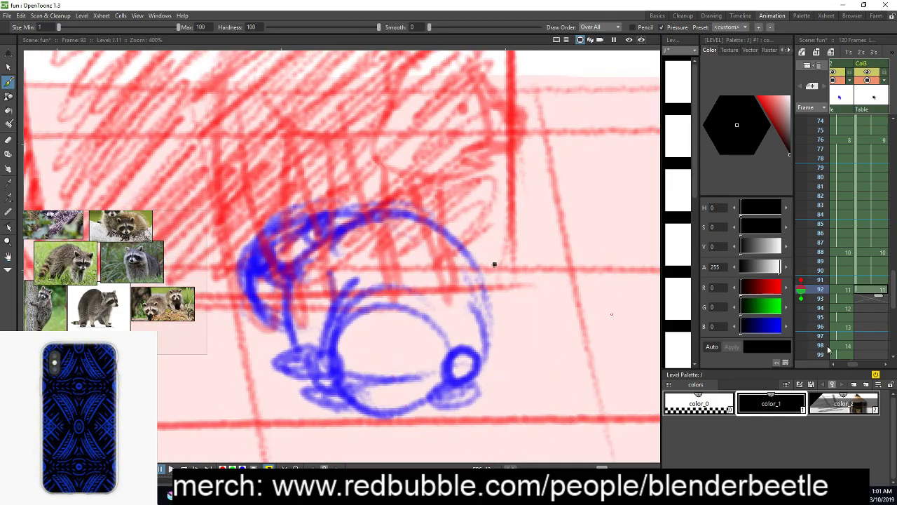
left_click(844, 403)
left_click_drag(300, 392, 331, 403)
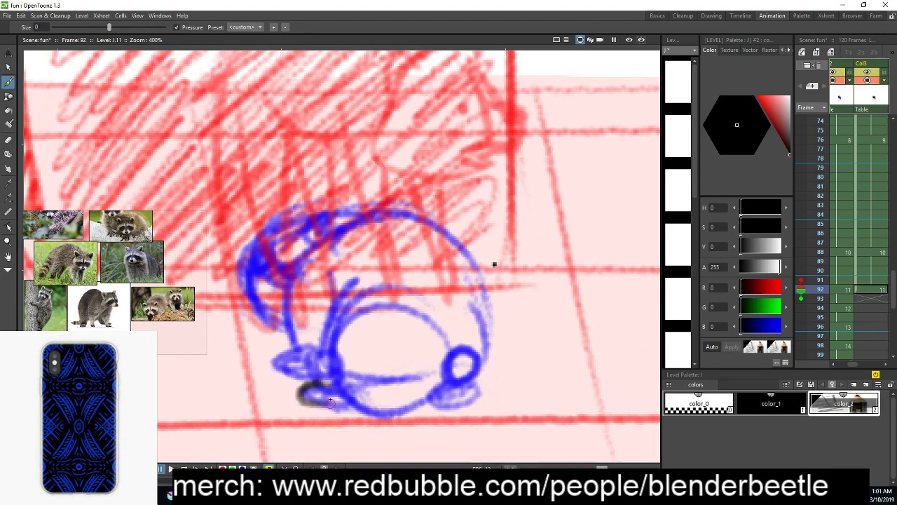
left_click_drag(317, 317, 308, 375)
mouse_move(489, 399)
left_mouse_down()
mouse_move(448, 410)
mouse_move(479, 316)
mouse_move(482, 390)
left_mouse_up()
Sketch the rounded top of the lowered head in black between the forelegs on frame 92
key("space")
mouse_move(441, 296)
left_mouse_down()
mouse_move(452, 294)
mouse_move(448, 278)
left_mouse_up()
left_click_drag(352, 297, 450, 352)
mouse_move(426, 295)
left_mouse_down()
mouse_move(430, 338)
mouse_move(450, 354)
left_mouse_up()
mouse_move(424, 310)
left_mouse_down()
mouse_move(431, 337)
mouse_move(463, 343)
mouse_move(443, 375)
left_mouse_up()
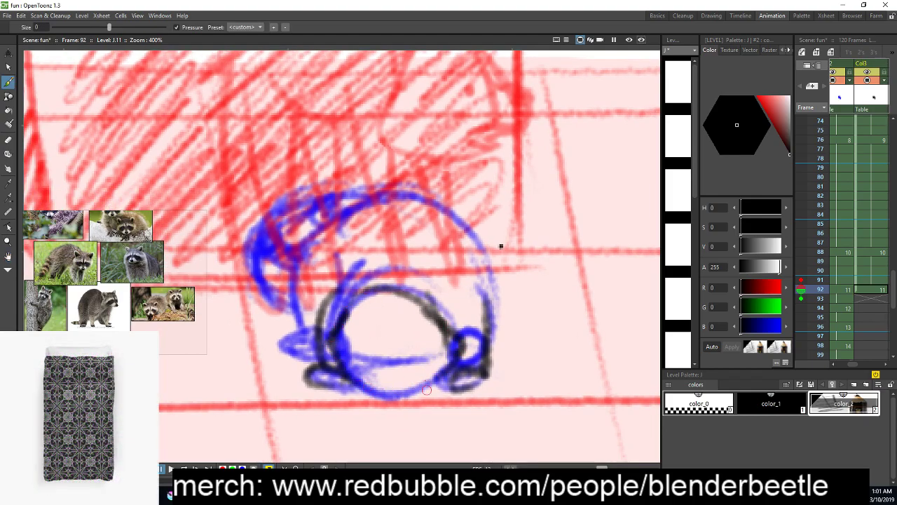
Sketch the muzzle with its nose and the ears of the lowered head in black on frame 92
mouse_move(342, 356)
left_mouse_down()
mouse_move(396, 406)
mouse_move(377, 403)
mouse_move(361, 385)
left_mouse_up()
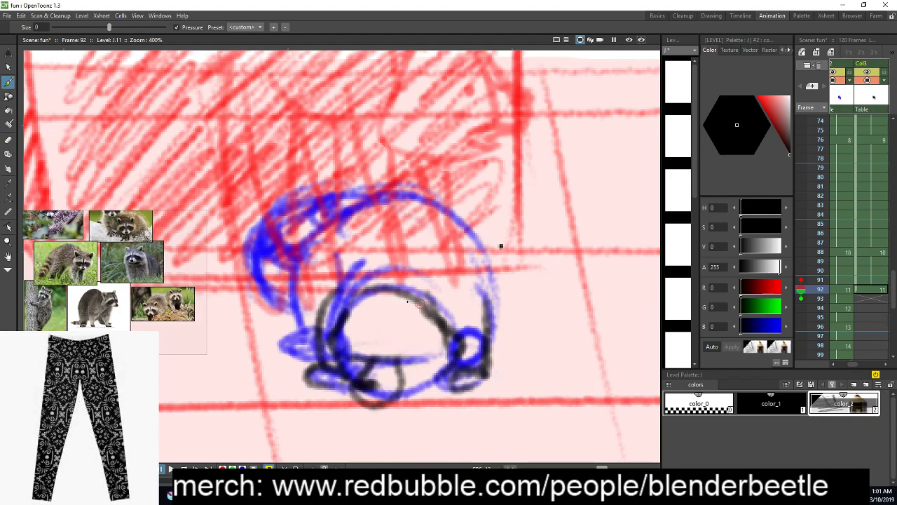
mouse_move(412, 293)
left_mouse_down()
mouse_move(450, 294)
mouse_move(450, 322)
left_mouse_up()
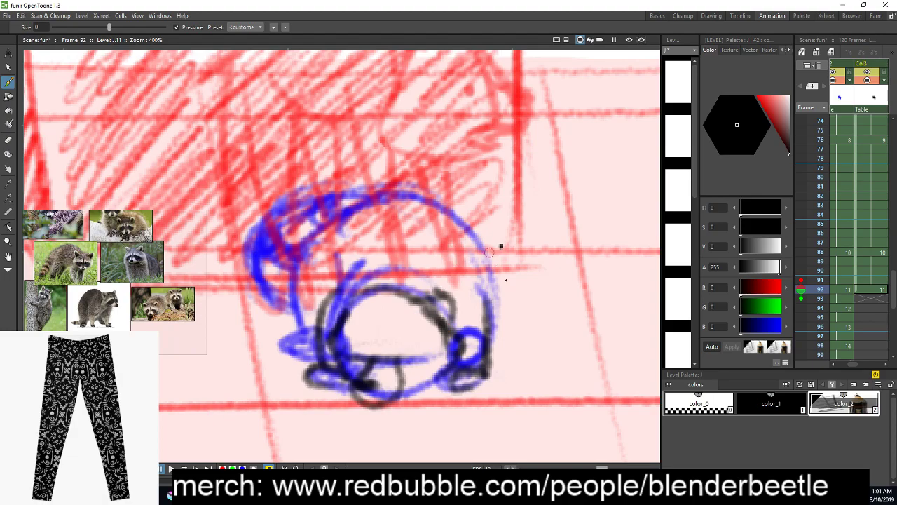
left_click_drag(473, 270, 160, 404)
key("ctrl+z")
left_click_drag(401, 295, 354, 300)
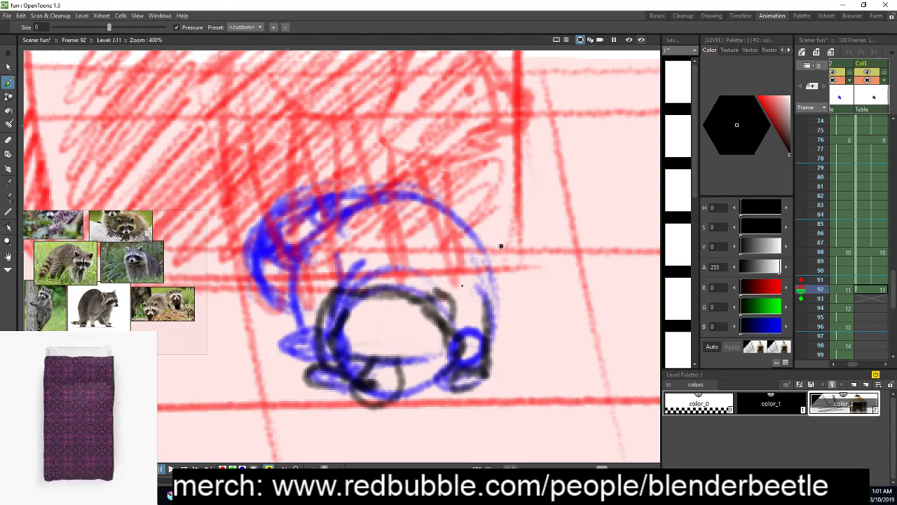
key("space")
mouse_move(442, 290)
left_mouse_down()
mouse_move(456, 318)
mouse_move(500, 333)
left_mouse_up()
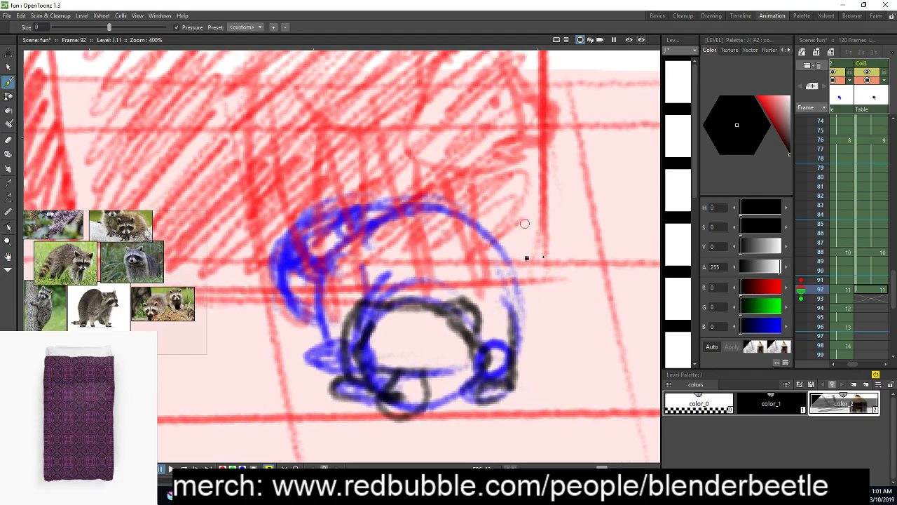
Sketch the arched back and the curved shape behind it in black over the rough crouched pose on frame 92
key("a")
key("b")
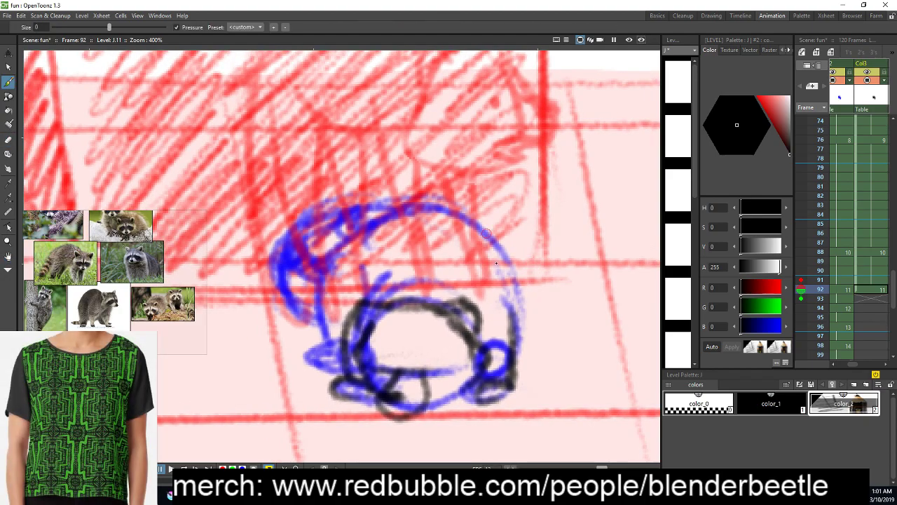
left_click_drag(452, 209, 515, 291)
left_click_drag(487, 239, 513, 312)
mouse_move(339, 346)
left_mouse_down()
mouse_move(369, 264)
mouse_move(347, 341)
left_mouse_up()
mouse_move(362, 226)
left_mouse_down()
mouse_move(317, 319)
mouse_move(312, 354)
mouse_move(329, 366)
left_mouse_up()
mouse_move(375, 210)
left_mouse_down()
mouse_move(270, 261)
mouse_move(279, 324)
mouse_move(299, 339)
mouse_move(289, 326)
mouse_move(314, 300)
left_mouse_up()
mouse_move(356, 242)
left_mouse_down()
mouse_move(382, 219)
mouse_move(500, 258)
left_mouse_up()
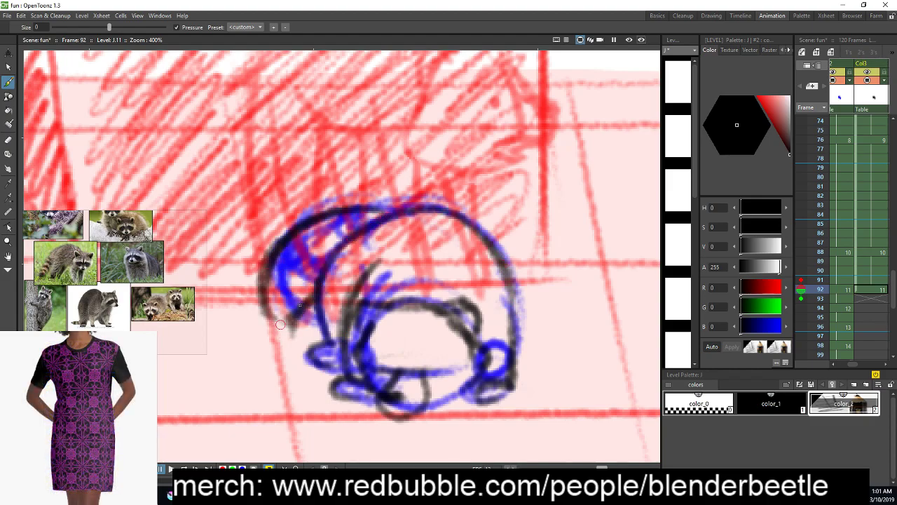
mouse_move(245, 321)
left_mouse_down()
mouse_move(300, 307)
mouse_move(291, 316)
left_mouse_up()
left_click_drag(260, 302, 323, 226)
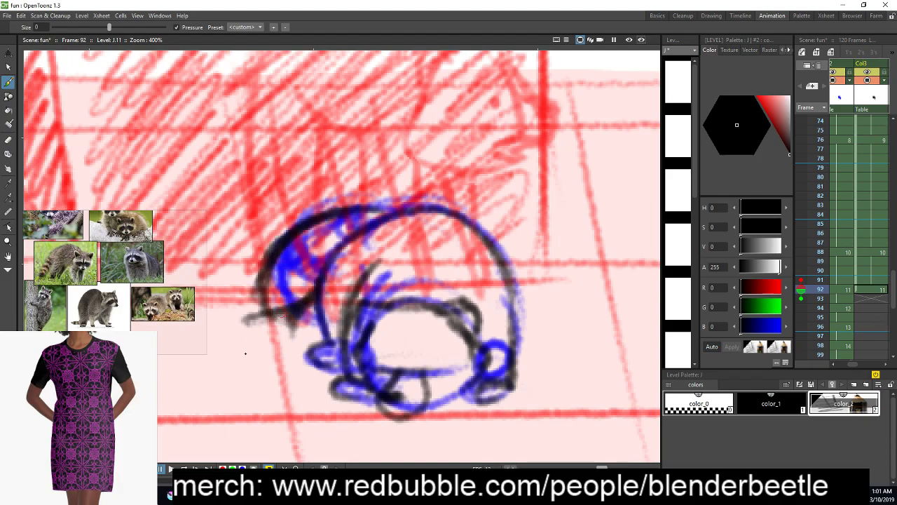
Start a new Col3 drawing on frame 94 and flip between frames 93 and 94 to compare the poses
left_click(868, 300)
left_click(872, 289)
left_click(873, 308)
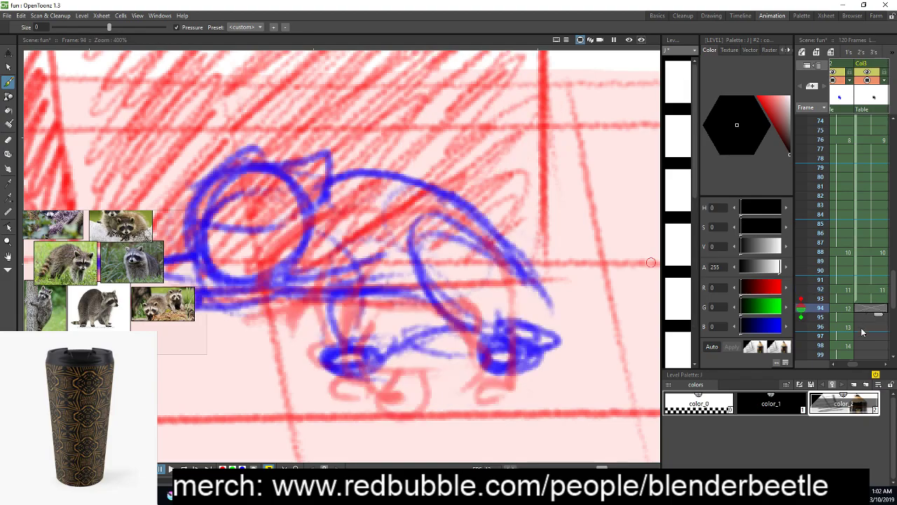
key("space")
left_click_drag(558, 380, 581, 375)
left_click(581, 375)
left_click(870, 299)
left_click(870, 309)
left_click(869, 299)
left_click(869, 309)
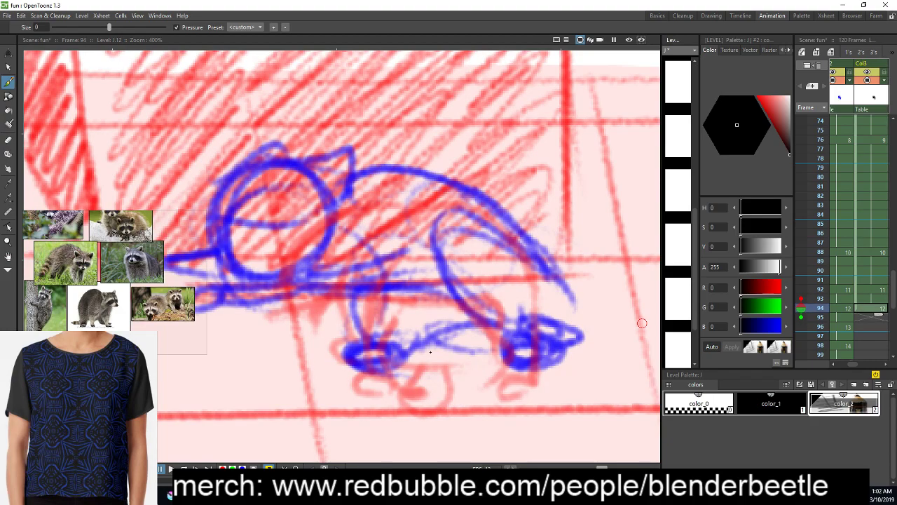
Sketch the two hind legs with their feet in black over the rough reaching pose on frame 94
mouse_move(318, 339)
left_mouse_down()
mouse_move(322, 354)
mouse_move(375, 360)
left_mouse_up()
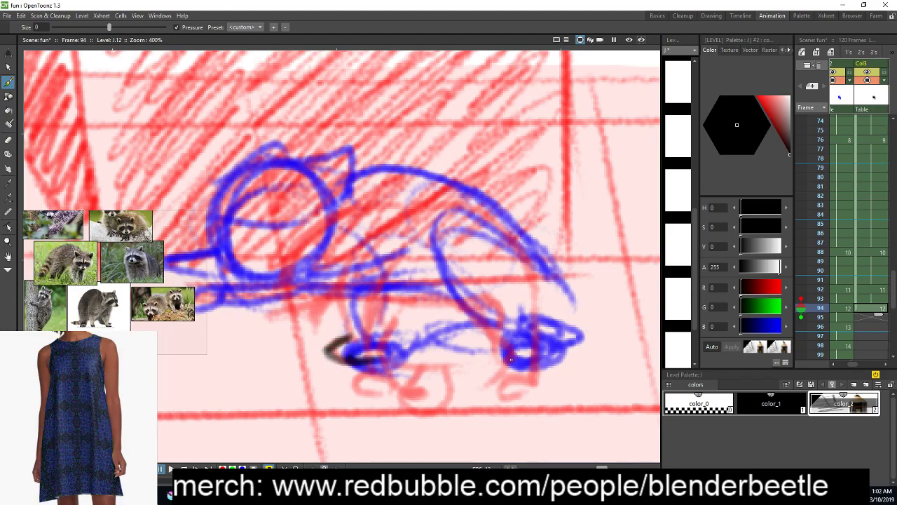
left_click_drag(486, 357, 505, 372)
left_click_drag(485, 341, 434, 304)
left_click_drag(448, 242, 442, 317)
left_click_drag(440, 281, 479, 349)
mouse_move(364, 340)
left_mouse_down()
mouse_move(322, 327)
mouse_move(323, 293)
mouse_move(324, 331)
left_mouse_up()
left_click_drag(444, 280, 474, 340)
Sketch the curved back line and the outer edge of the face on frame 94
left_click_drag(517, 270, 379, 186)
key("space")
left_click_drag(439, 340, 490, 349)
mouse_move(306, 185)
left_mouse_down()
mouse_move(266, 288)
mouse_move(342, 303)
left_mouse_up()
mouse_move(332, 191)
left_mouse_down()
mouse_move(265, 220)
mouse_move(381, 289)
left_mouse_up()
key("ctrl+z")
key("ctrl+z")
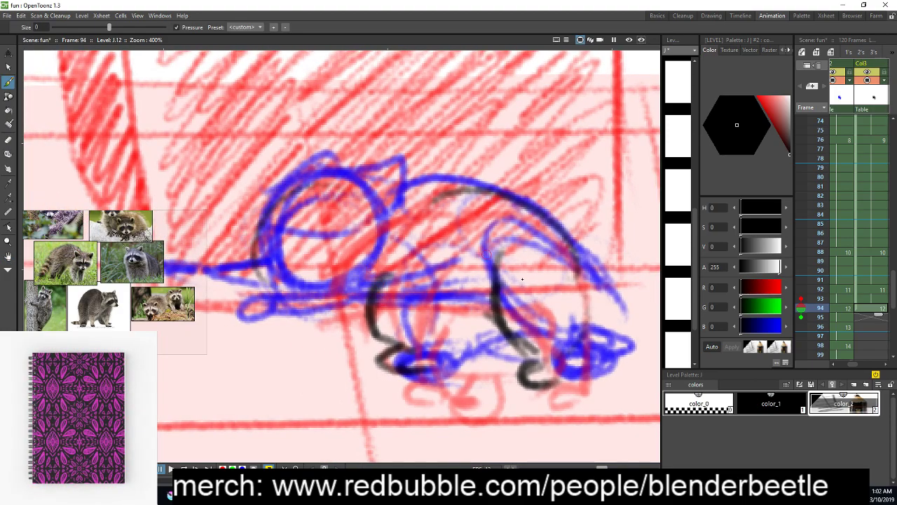
Sketch the connecting line between the hind feet and the looped tail behind the rump on frame 94
left_click_drag(440, 343, 521, 352)
key("space")
left_click_drag(586, 350, 585, 345)
mouse_move(562, 221)
left_mouse_down()
mouse_move(637, 272)
mouse_move(590, 303)
left_mouse_up()
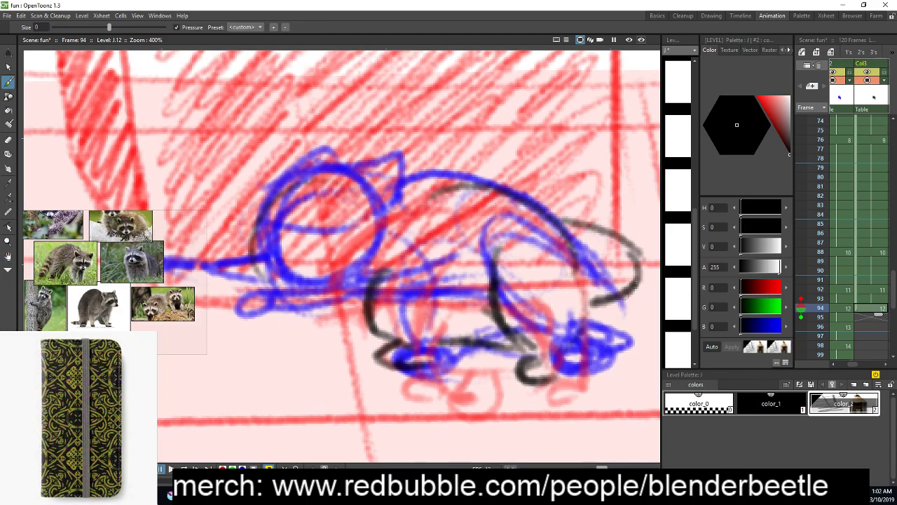
mouse_move(571, 237)
left_mouse_down()
mouse_move(588, 326)
mouse_move(629, 285)
left_mouse_up()
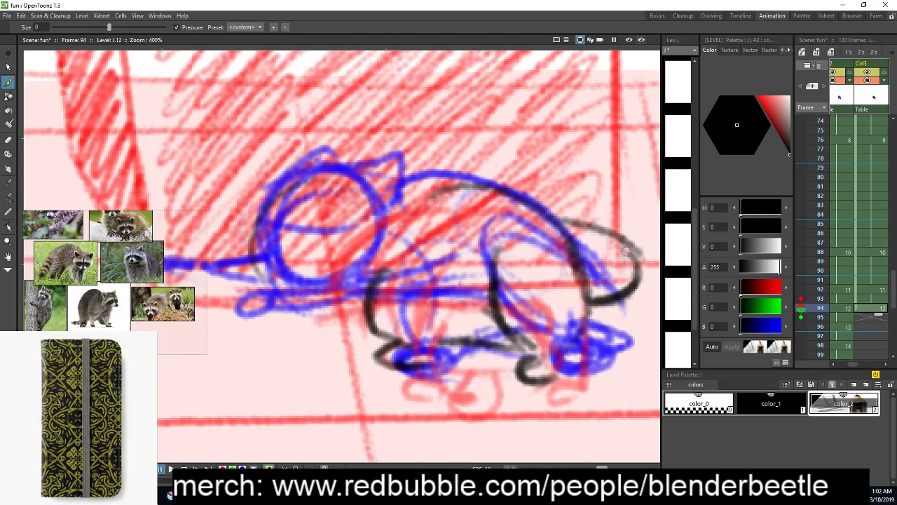
left_click_drag(581, 219, 633, 276)
left_click_drag(556, 213, 627, 278)
key("space")
mouse_move(577, 316)
left_mouse_down()
mouse_move(507, 312)
mouse_move(498, 302)
left_mouse_up()
left_click_drag(549, 274, 373, 306)
mouse_move(453, 292)
left_mouse_down()
mouse_move(446, 231)
mouse_move(512, 239)
left_mouse_up()
left_click_drag(460, 259, 439, 256)
left_click_drag(493, 259, 349, 245)
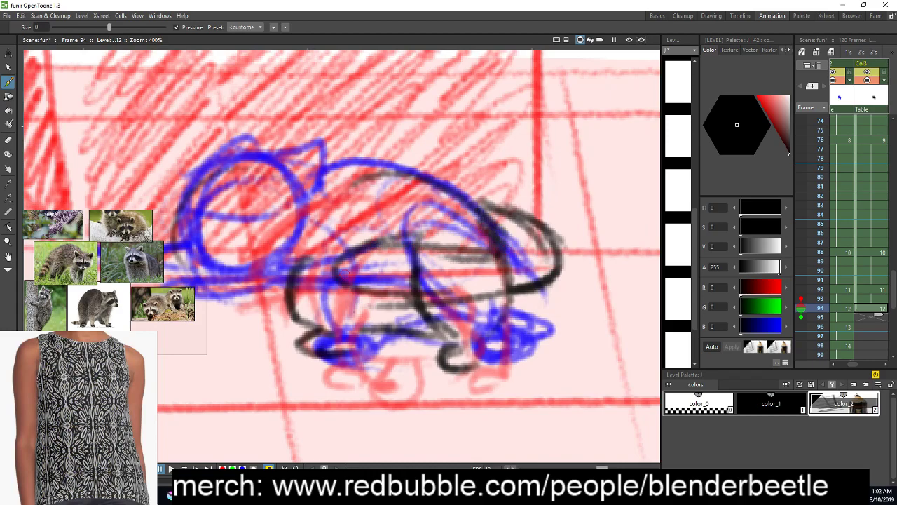
key("ctrl+z")
key("ctrl+z")
key("ctrl+z")
key("ctrl+z")
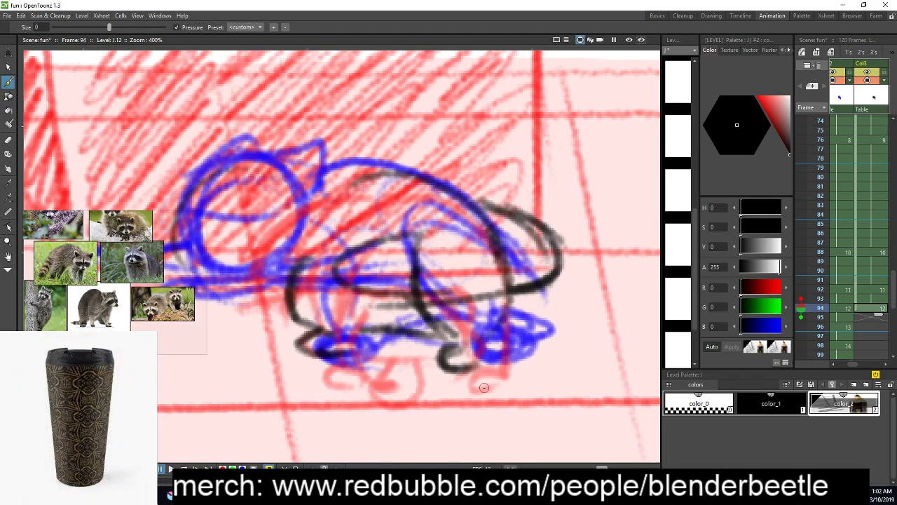
key("ctrl+z")
key("ctrl+z")
key("space")
left_click_drag(454, 360, 574, 356)
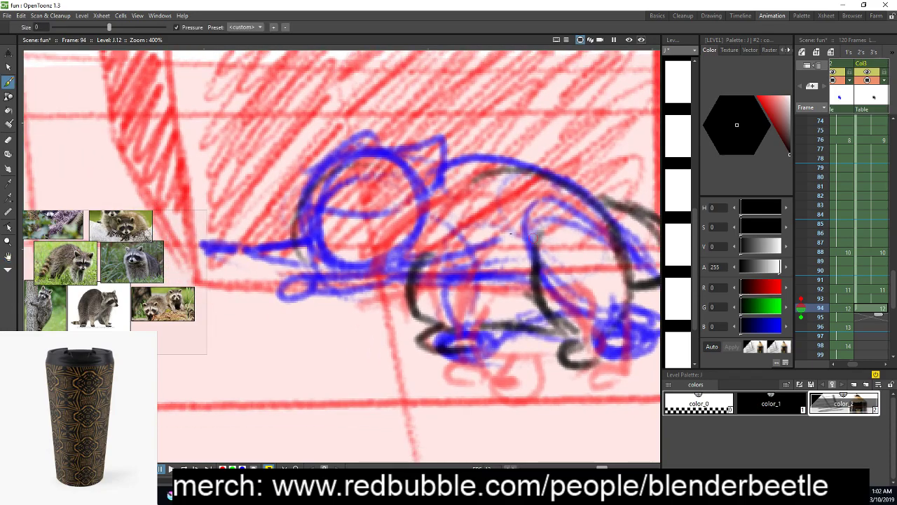
left_click_drag(447, 272, 505, 251)
key("ctrl+z")
key("ctrl+z")
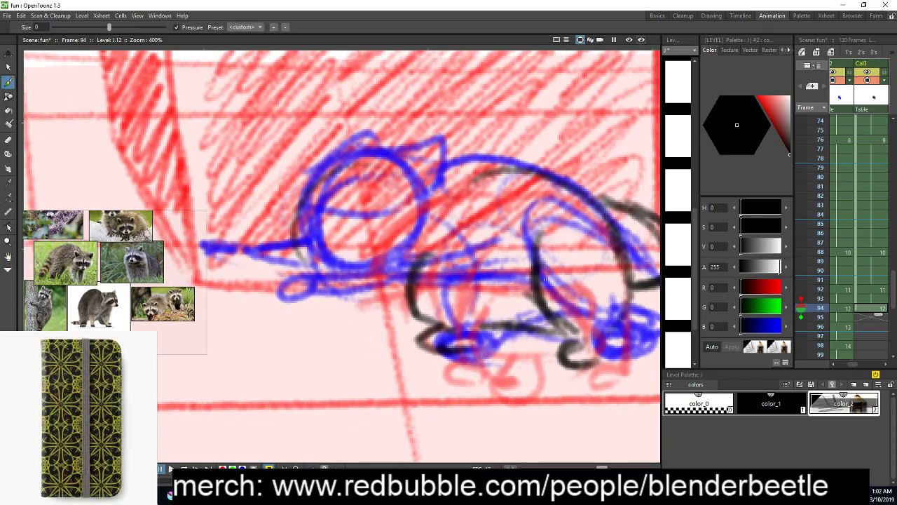
left_click_drag(537, 283, 477, 273)
key("ctrl+z")
Sketch the belly line and the two outstretched forelegs in black on frame 94
mouse_move(544, 313)
left_mouse_down()
mouse_move(449, 268)
mouse_move(310, 297)
mouse_move(443, 271)
left_mouse_up()
mouse_move(307, 283)
left_mouse_down()
mouse_move(425, 244)
mouse_move(345, 273)
left_mouse_up()
mouse_move(419, 232)
left_mouse_down()
mouse_move(262, 287)
mouse_move(297, 299)
mouse_move(440, 306)
mouse_move(441, 291)
mouse_move(362, 231)
left_mouse_up()
key("space")
left_click_drag(362, 230, 421, 246)
left_click_drag(367, 230, 370, 242)
Sketch the cheek, eyes, muzzle, ear and top of the head in black on frame 94
key("space")
mouse_move(506, 244)
left_mouse_down()
mouse_move(509, 276)
mouse_move(499, 263)
left_mouse_up()
mouse_move(518, 198)
left_mouse_down()
mouse_move(511, 241)
mouse_move(544, 210)
left_mouse_up()
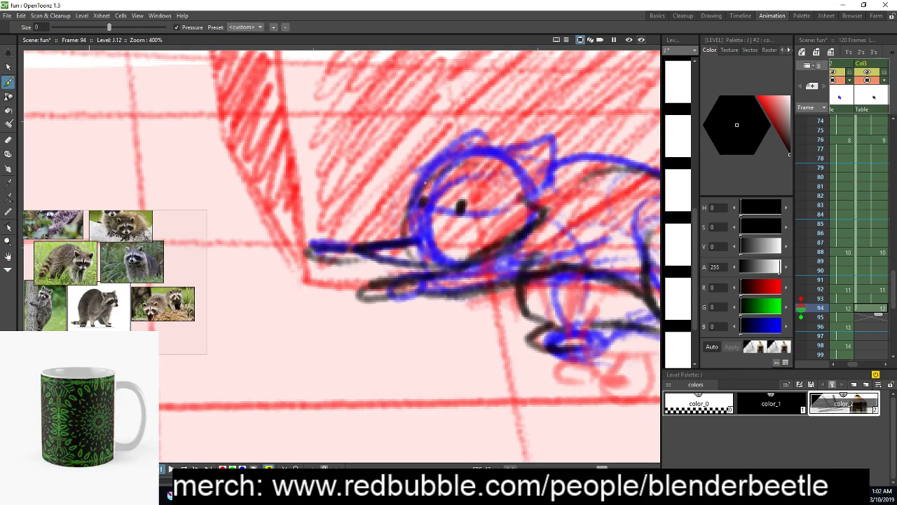
left_click_drag(403, 223, 403, 240)
left_click_drag(401, 249, 419, 263)
mouse_move(489, 161)
left_mouse_down()
mouse_move(540, 186)
mouse_move(526, 205)
left_mouse_up()
left_click_drag(494, 143, 435, 170)
left_click_drag(503, 171, 509, 180)
Flip between frames 93 and 94 to check the movement from the crouch into the reaching pose
key("space")
left_click_drag(586, 210, 459, 222)
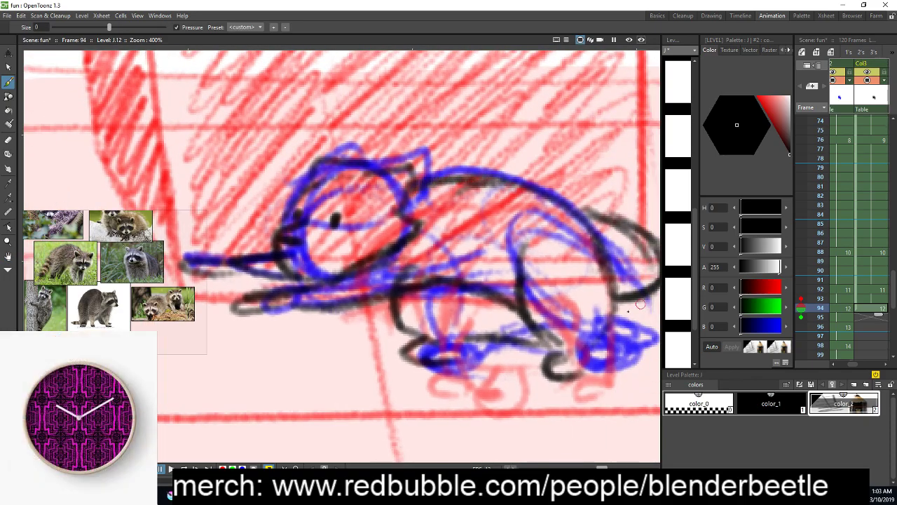
scroll(635, 306, "down", 2)
left_click_drag(635, 307, 600, 303)
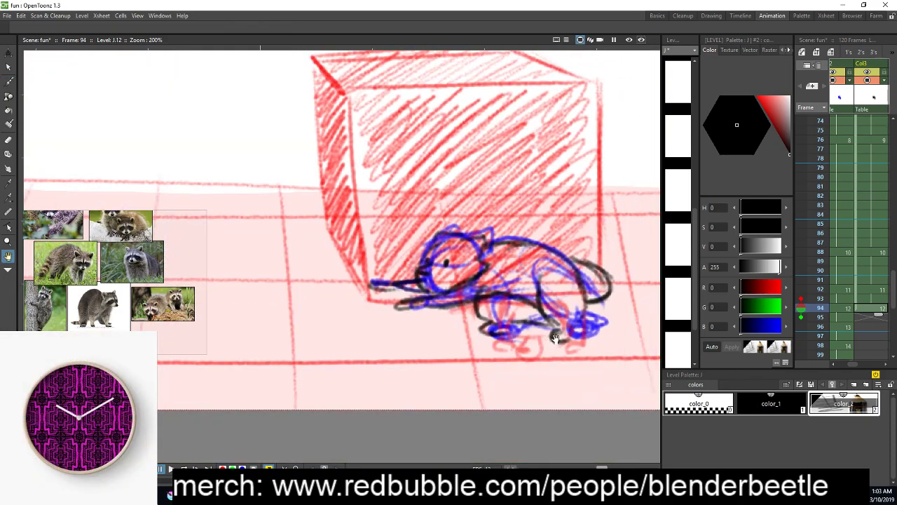
left_click(820, 299)
left_click(820, 309)
left_click(820, 299)
left_click(820, 308)
left_click(820, 299)
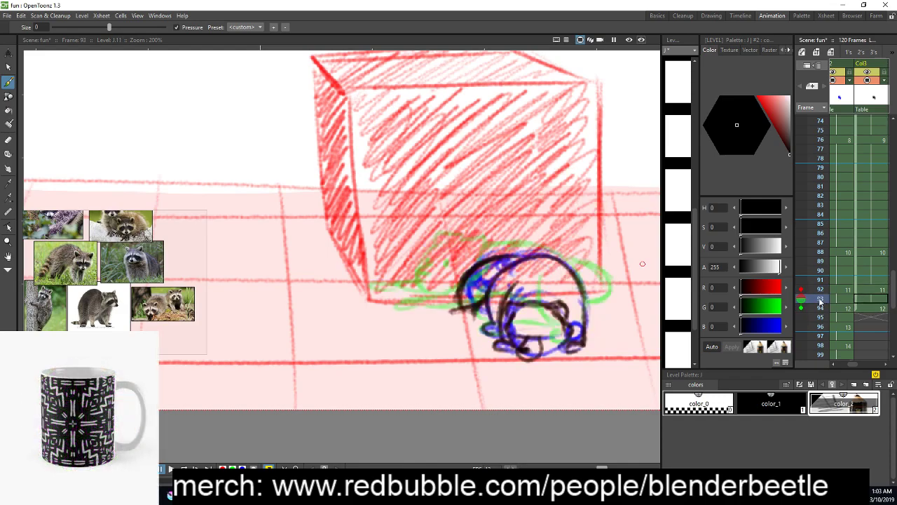
left_click(820, 308)
Hold the Col3 drawing through frame 95 and start a new one on frame 96 with the hind leg in color_2
left_click(869, 318)
left_click(867, 326)
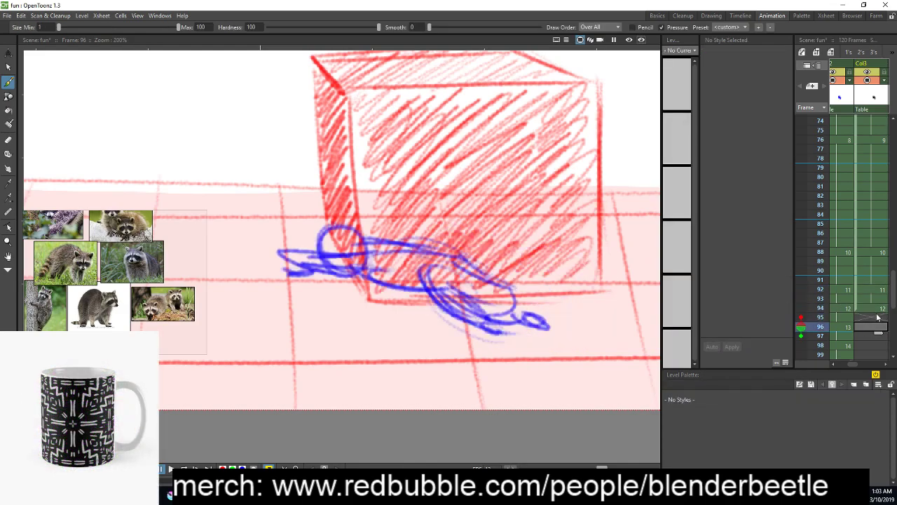
left_click(876, 308)
left_click(880, 327)
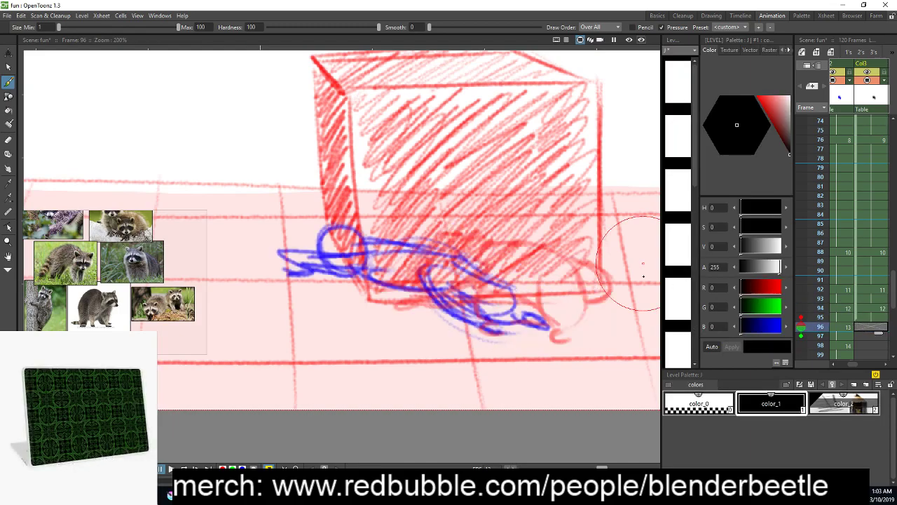
left_click(844, 403)
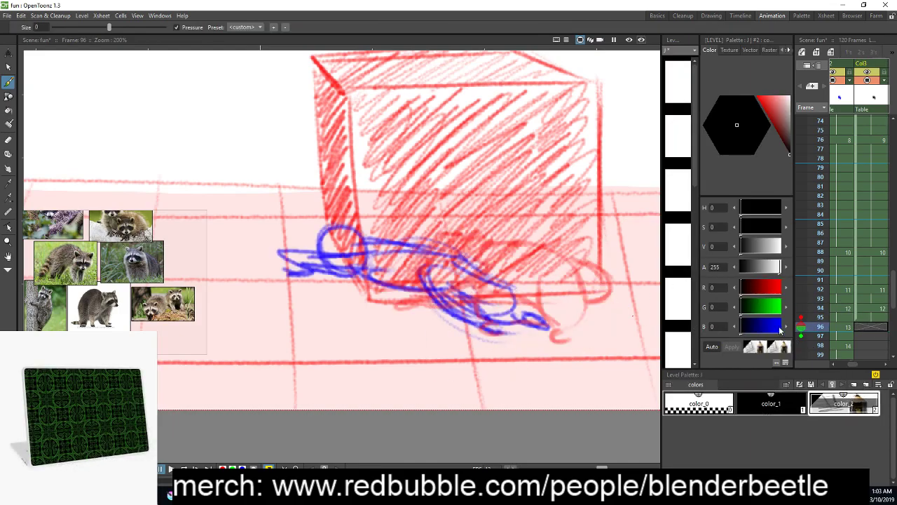
left_click_drag(497, 327, 440, 303)
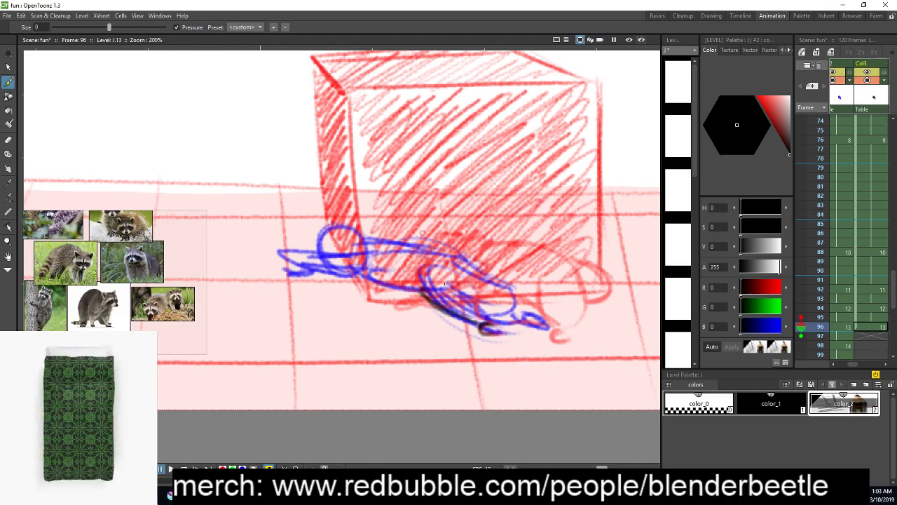
Draw the leaping raccoon's body, hind legs and outstretched front leg in black over the blue rough on frame 96
mouse_move(423, 241)
left_mouse_down()
mouse_move(437, 286)
mouse_move(365, 280)
mouse_move(490, 254)
mouse_move(439, 272)
mouse_move(448, 282)
mouse_move(391, 290)
left_mouse_up()
mouse_move(354, 242)
left_mouse_down()
mouse_move(475, 250)
mouse_move(515, 304)
left_mouse_up()
mouse_move(446, 287)
left_mouse_down()
mouse_move(504, 312)
mouse_move(491, 283)
mouse_move(513, 302)
mouse_move(489, 290)
mouse_move(485, 308)
mouse_move(539, 324)
mouse_move(510, 304)
mouse_move(546, 336)
mouse_move(580, 339)
mouse_move(572, 319)
left_mouse_up()
left_click_drag(435, 270, 327, 265)
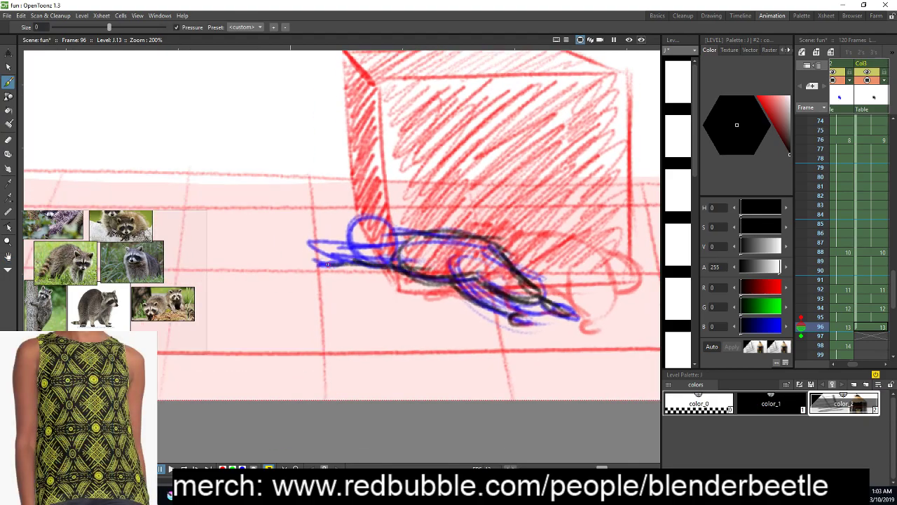
left_click_drag(551, 196, 594, 182)
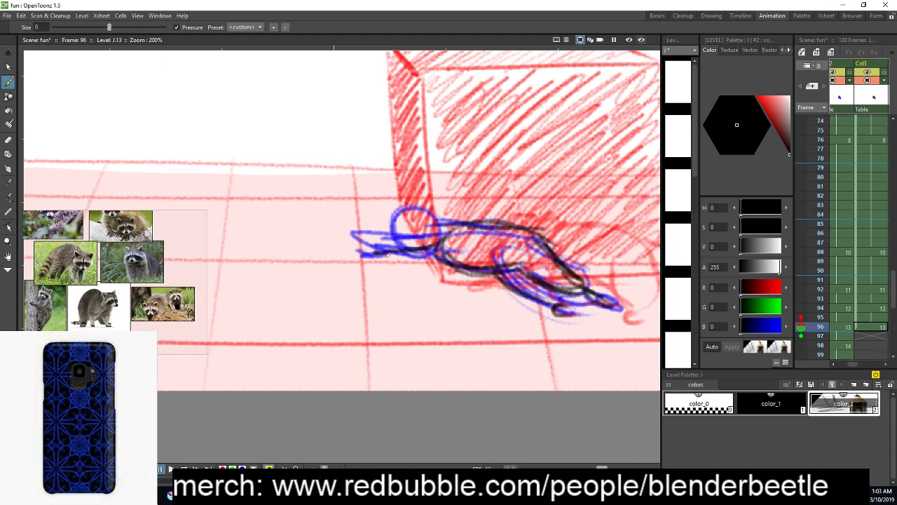
left_click_drag(387, 254, 439, 261)
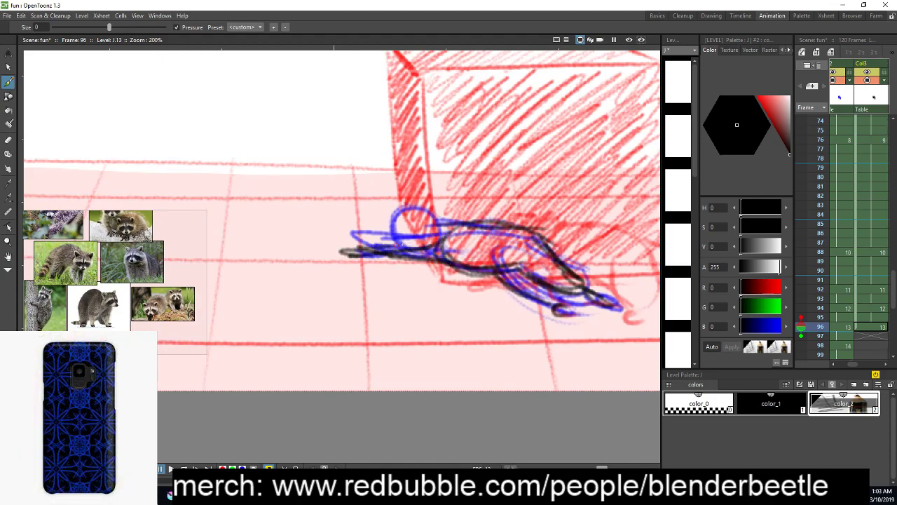
Draw the leaping raccoon's round head and long tail in black, completing the frame 96 pose
mouse_move(444, 220)
left_mouse_down()
mouse_move(401, 233)
mouse_move(399, 218)
mouse_move(429, 196)
mouse_move(432, 219)
left_mouse_up()
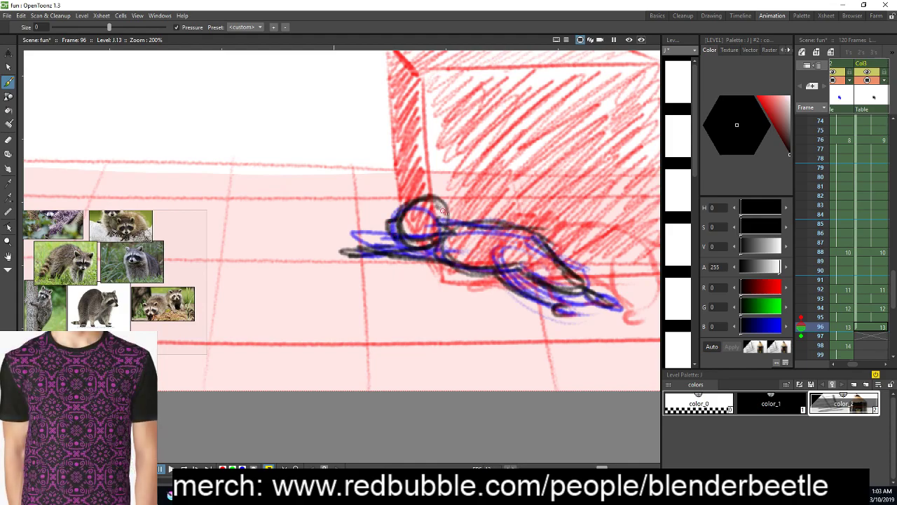
left_click_drag(449, 227, 625, 250)
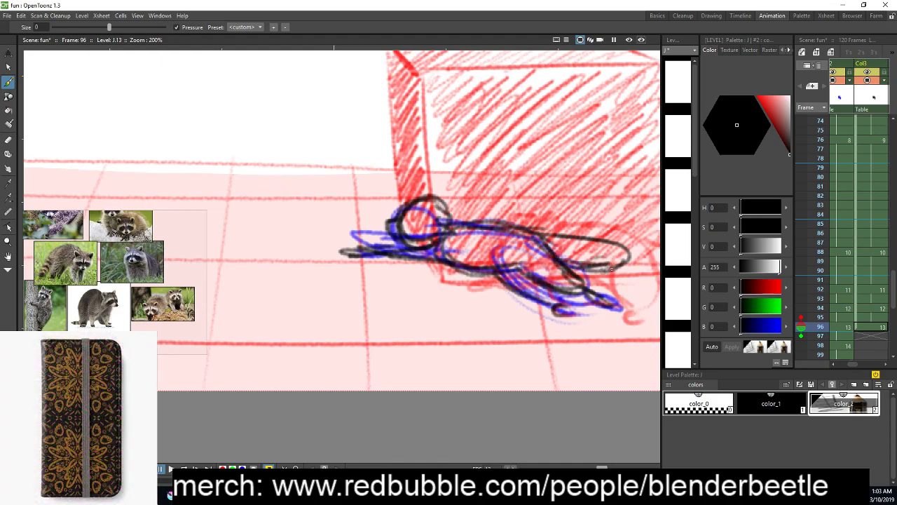
mouse_move(634, 294)
left_mouse_down()
mouse_move(585, 302)
mouse_move(552, 324)
left_mouse_up()
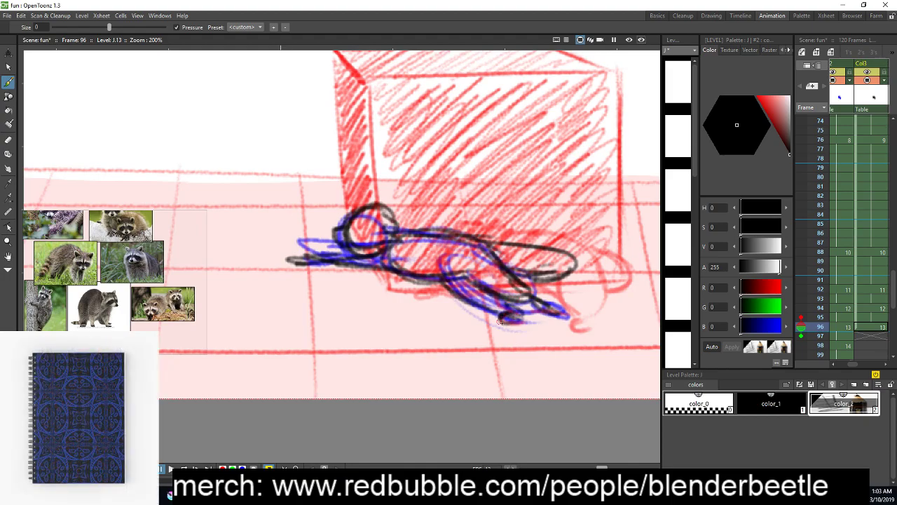
key("space")
scroll(540, 330, "down", 2)
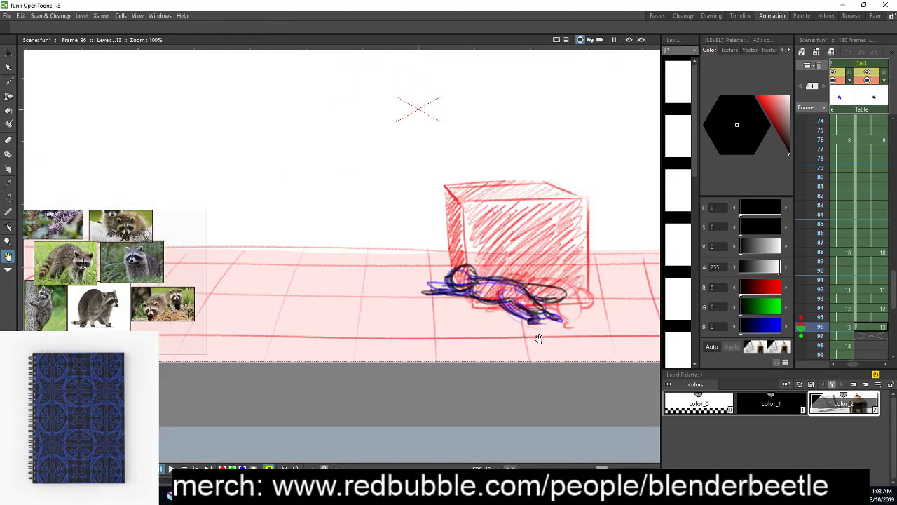
Extend drawing 13 in Col3 through frame 97
left_click(864, 339)
left_click(877, 329)
left_click_drag(878, 337, 878, 341)
left_click(879, 329)
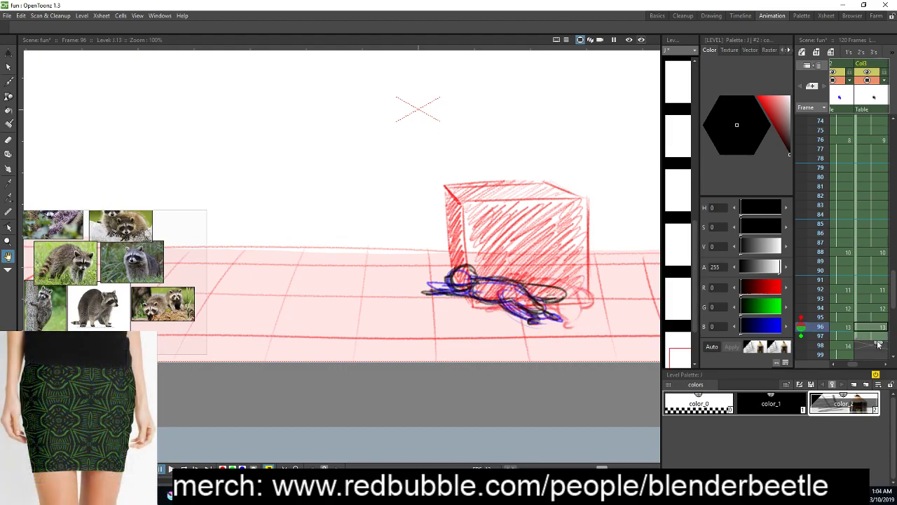
Draw the raccoon's front paws and head with muzzle in black over the blue rough on frame 98
left_click(865, 349)
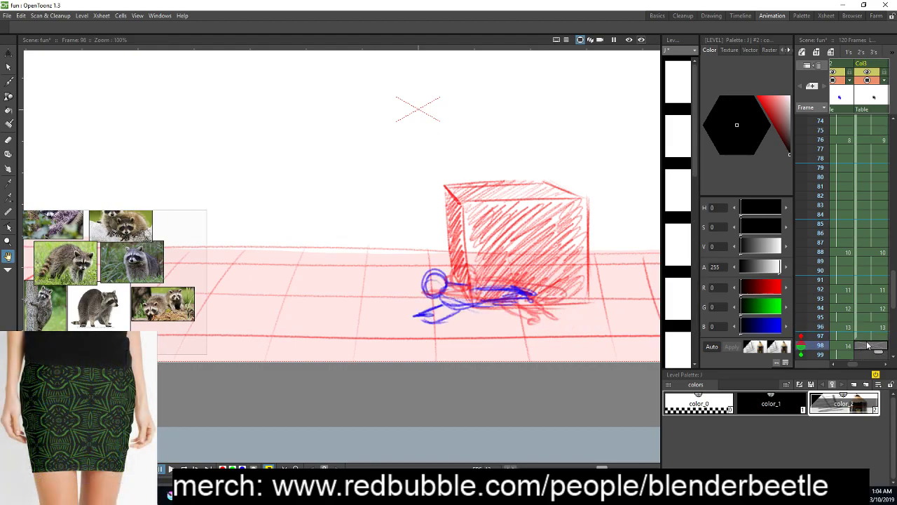
scroll(893, 291, "down", 2)
scroll(480, 308, "up", 2)
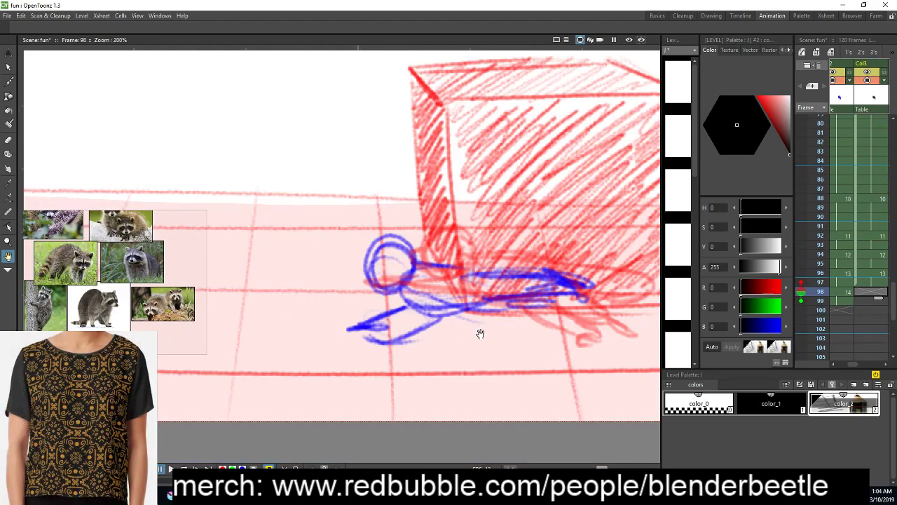
key("b")
left_click_drag(388, 338, 370, 344)
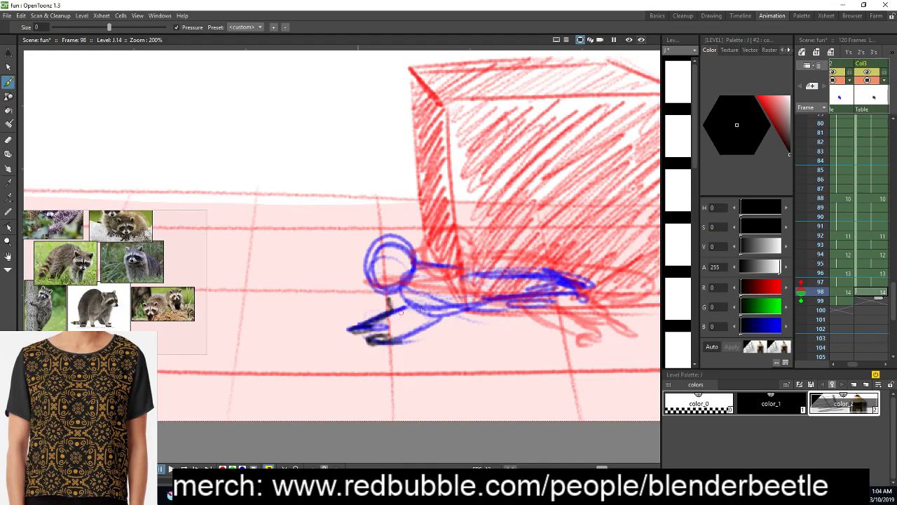
mouse_move(402, 256)
left_mouse_down()
mouse_move(390, 297)
mouse_move(410, 261)
mouse_move(412, 284)
left_mouse_up()
key("ctrl+z")
mouse_move(373, 252)
left_mouse_down()
mouse_move(397, 292)
mouse_move(386, 266)
mouse_move(404, 284)
mouse_move(390, 299)
left_mouse_up()
mouse_move(387, 253)
left_mouse_down()
mouse_move(411, 268)
mouse_move(402, 259)
left_mouse_up()
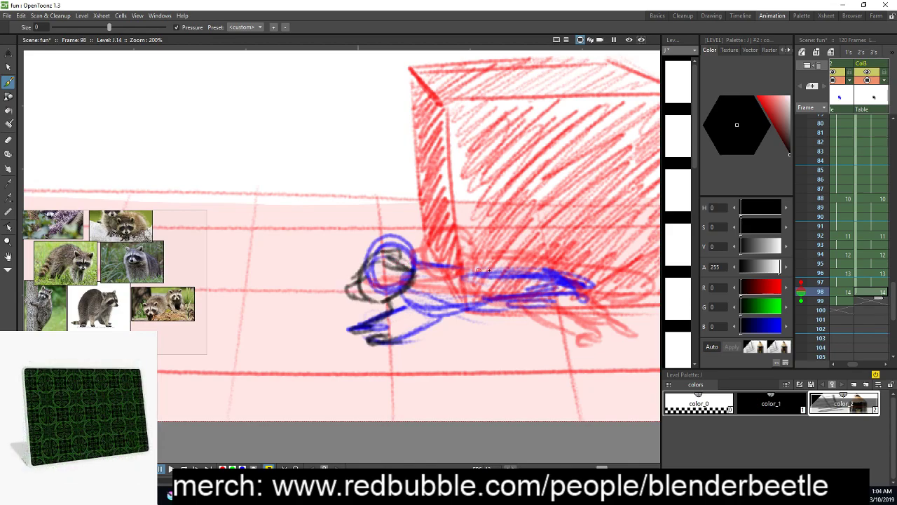
Draw the raccoon's front leg, belly, back and hind legs in black on frame 98
left_click_drag(412, 333, 435, 305)
left_click_drag(418, 292, 434, 311)
mouse_move(405, 314)
left_mouse_down()
mouse_move(431, 331)
mouse_move(468, 288)
mouse_move(480, 300)
mouse_move(432, 318)
mouse_move(484, 281)
left_mouse_up()
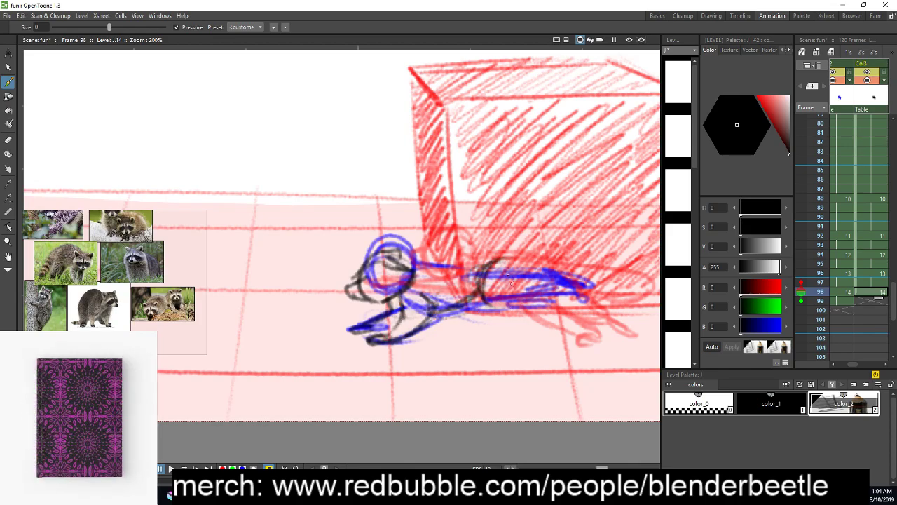
mouse_move(414, 263)
left_mouse_down()
mouse_move(460, 251)
mouse_move(506, 250)
left_mouse_up()
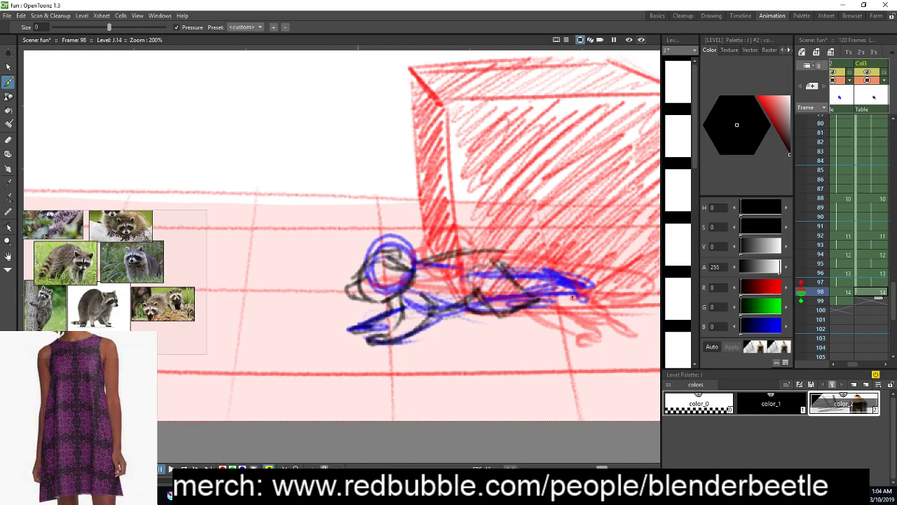
Draw the raccoon's long tail stretching out behind the body on frame 98 and darken its outline
left_click_drag(485, 256, 595, 267)
mouse_move(526, 287)
left_mouse_down()
mouse_move(603, 277)
mouse_move(575, 246)
mouse_move(502, 263)
mouse_move(612, 253)
mouse_move(615, 269)
left_mouse_up()
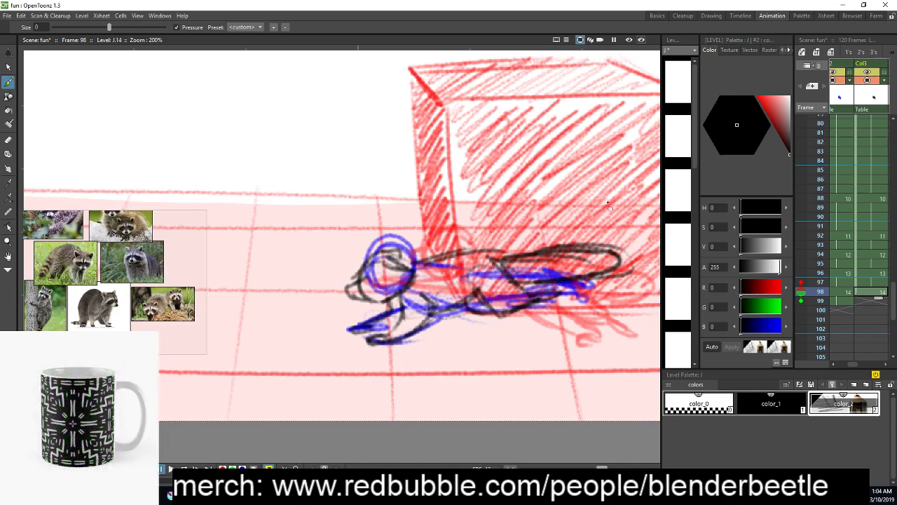
key("a")
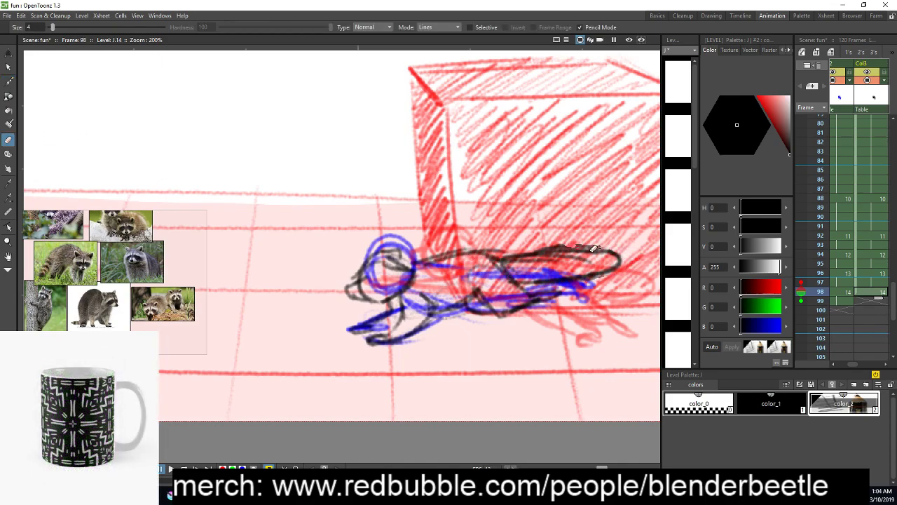
key("b")
left_click_drag(553, 246, 617, 262)
key("space")
left_click_drag(490, 290, 477, 282)
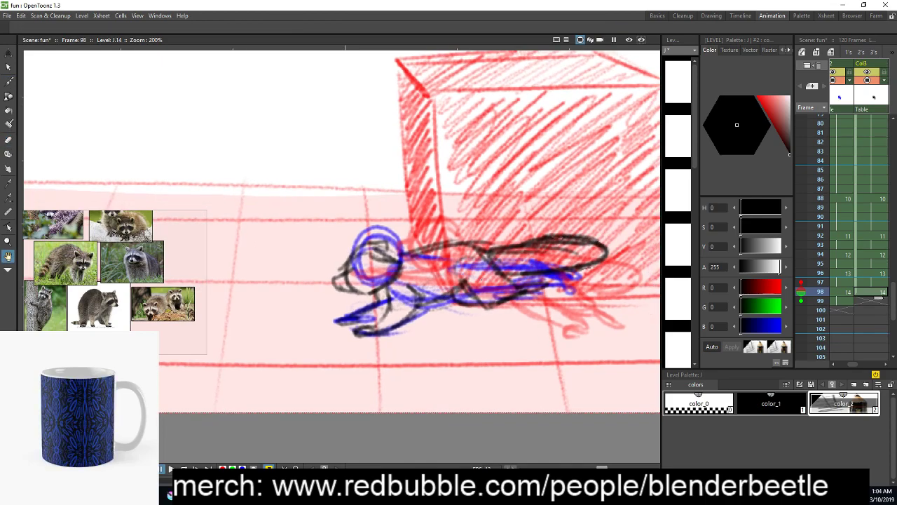
Hide the blue rough drawings of Col2 and extend drawing 14 in Col3 through frame 99
left_click(836, 82)
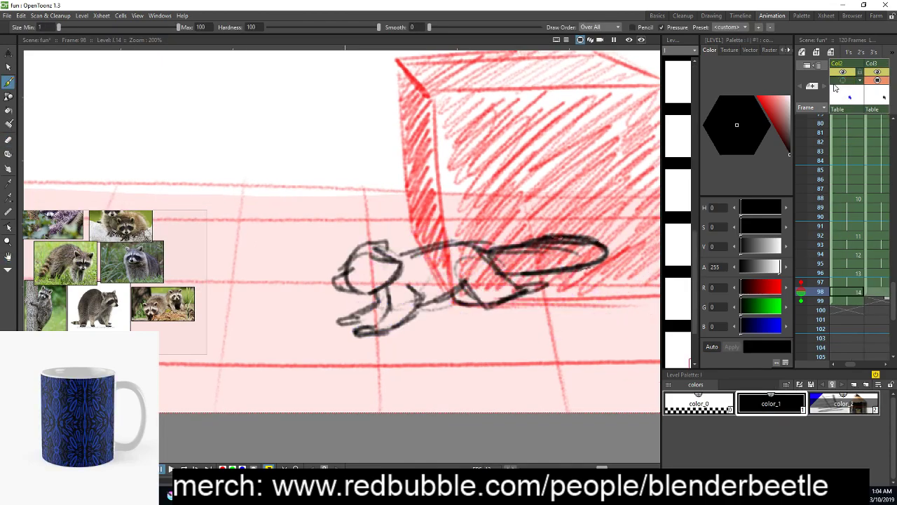
left_click(877, 282)
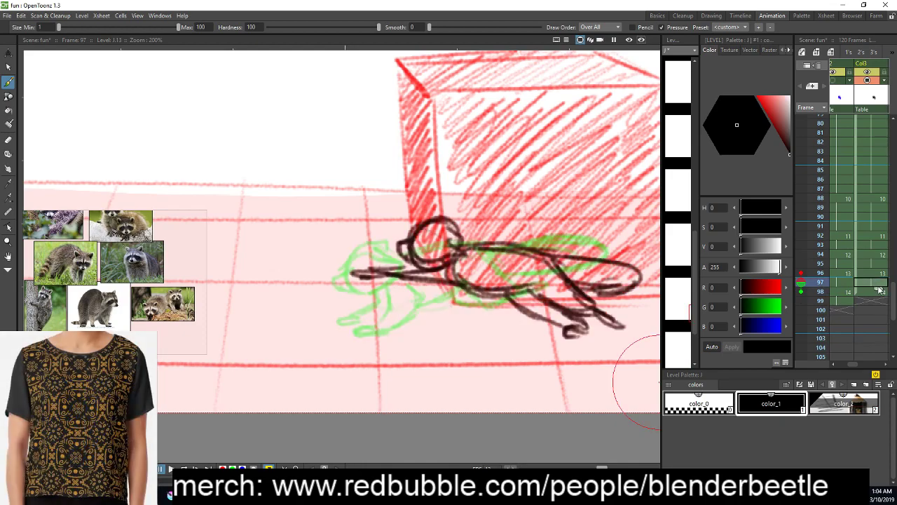
left_click(873, 293)
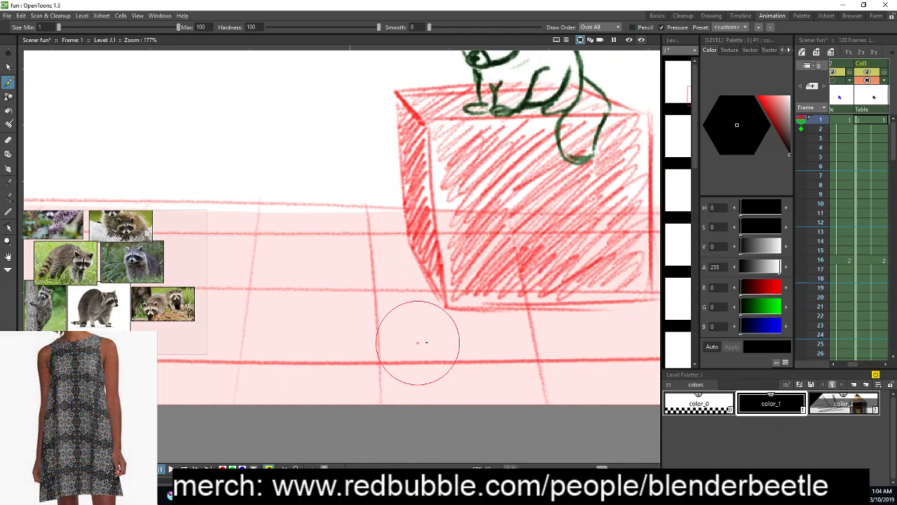
Play back the raccoon animation from frame 1 with the whole box in view
scroll(508, 301, "down", 2)
key("space")
mouse_move(508, 301)
left_mouse_down()
mouse_move(415, 363)
mouse_move(435, 331)
left_mouse_up()
scroll(420, 376, "down", 1)
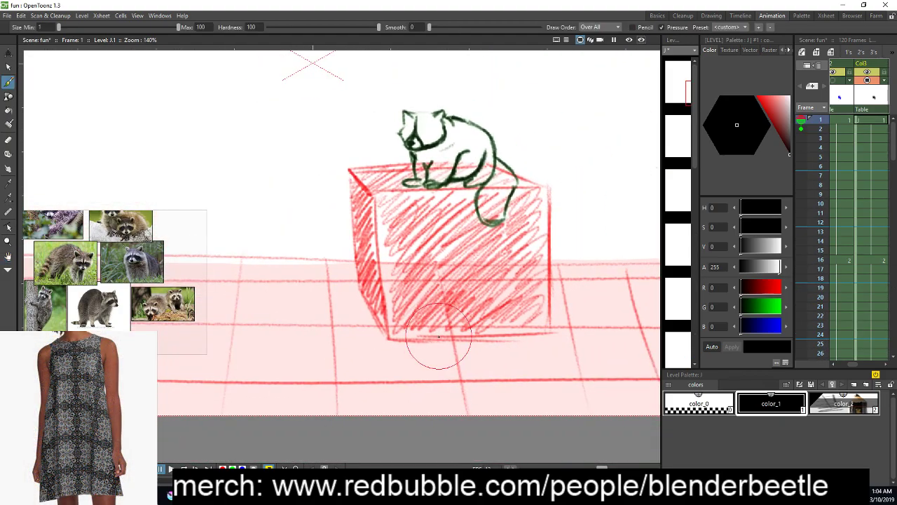
left_click(171, 468)
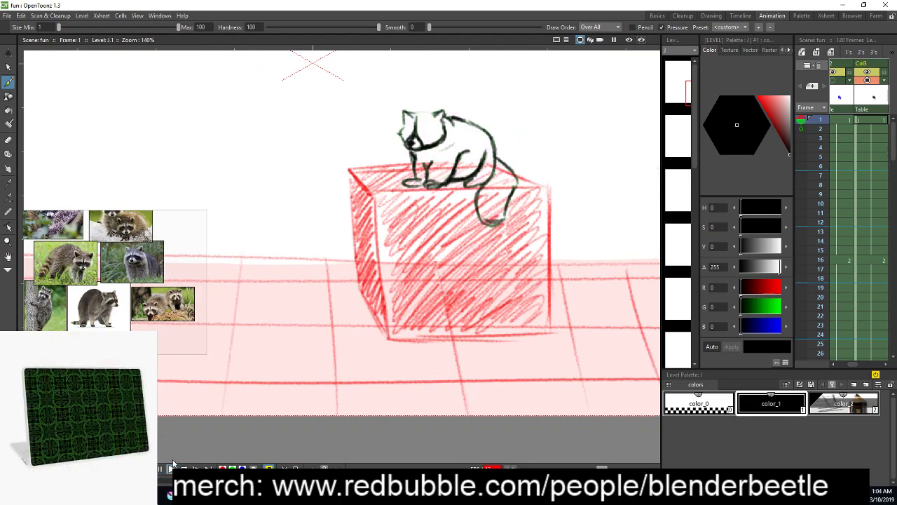
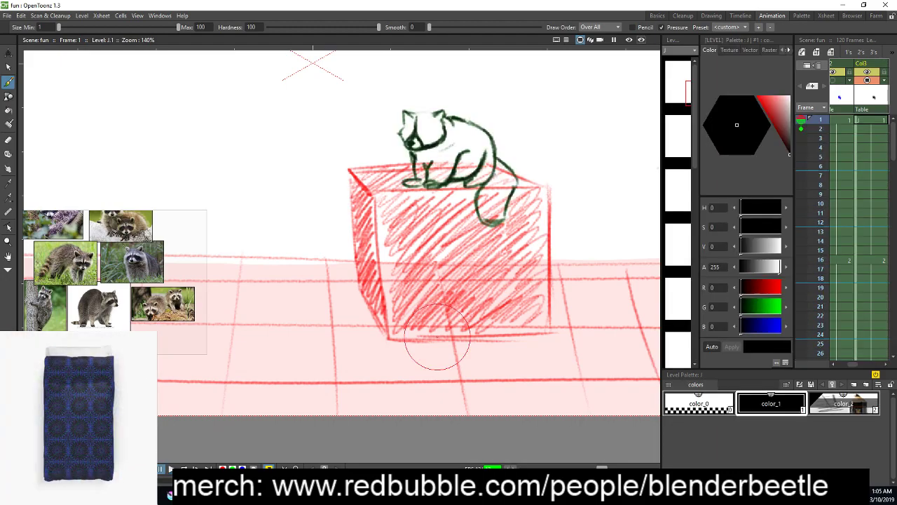
Find the last landed pose before the jump and set the playback stop marker at frame 87
scroll(856, 260, "down", 10)
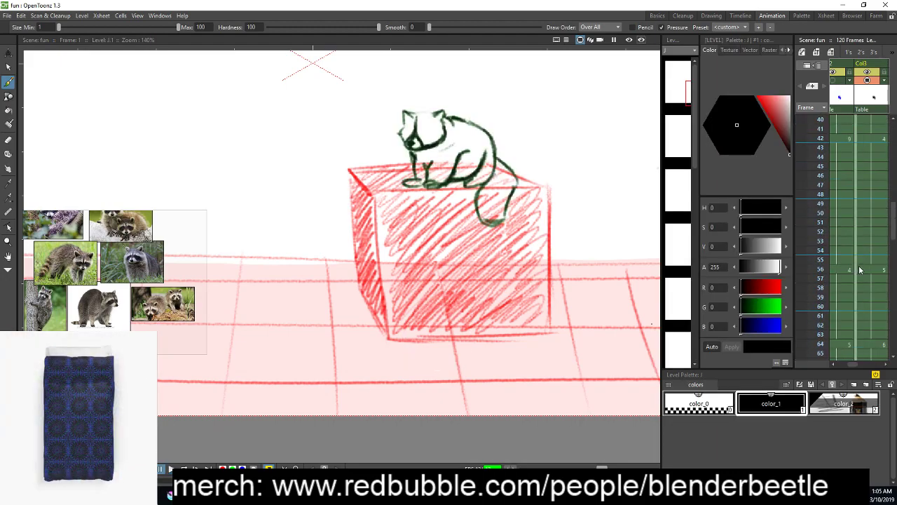
scroll(854, 271, "down", 7)
left_click(872, 270)
left_click(874, 251)
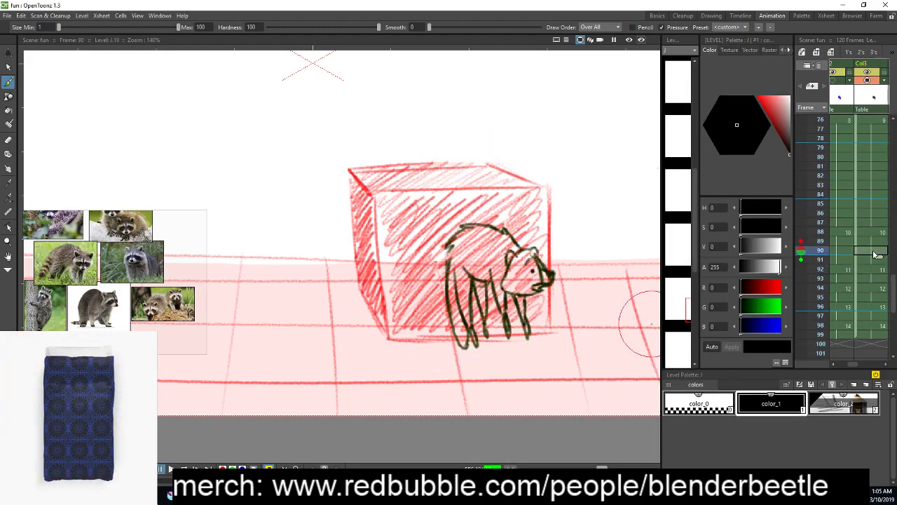
left_click(876, 223)
left_click(865, 216)
left_click(850, 225)
left_click(881, 227)
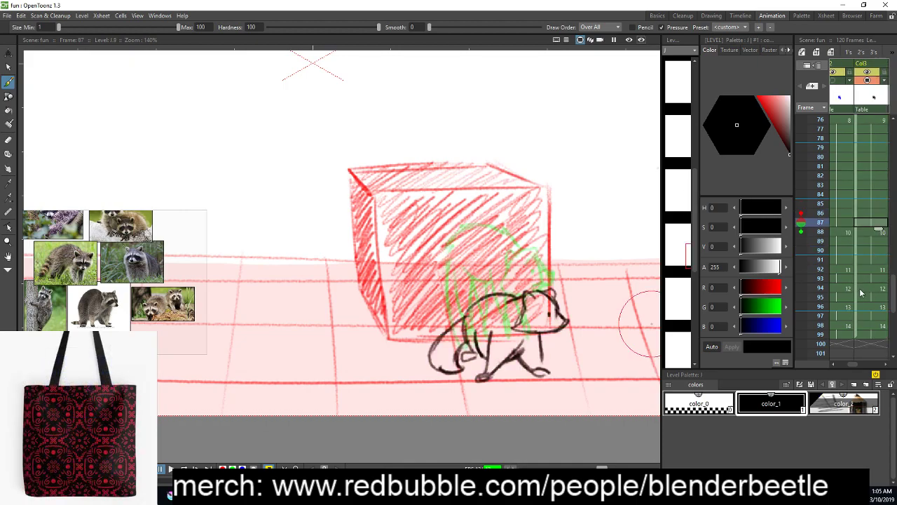
right_click(829, 225)
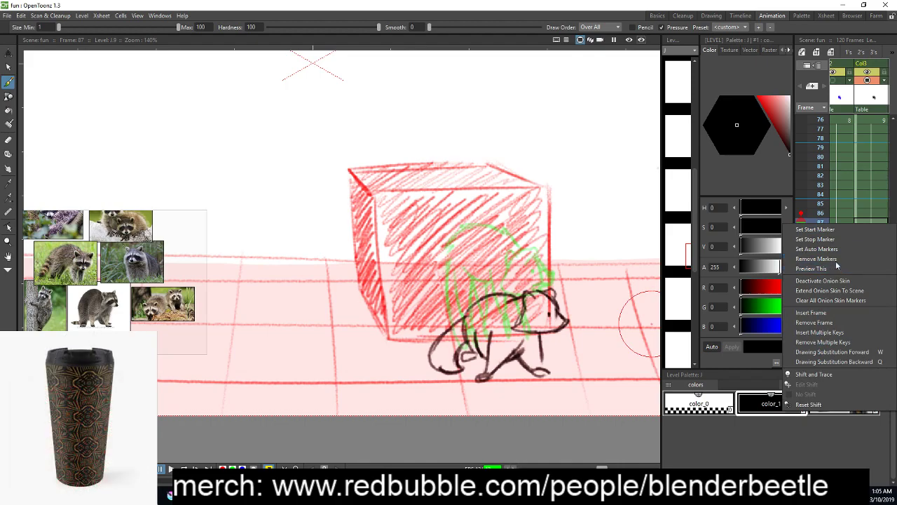
left_click(832, 241)
scroll(865, 294, "up", 8)
scroll(865, 289, "down", 9)
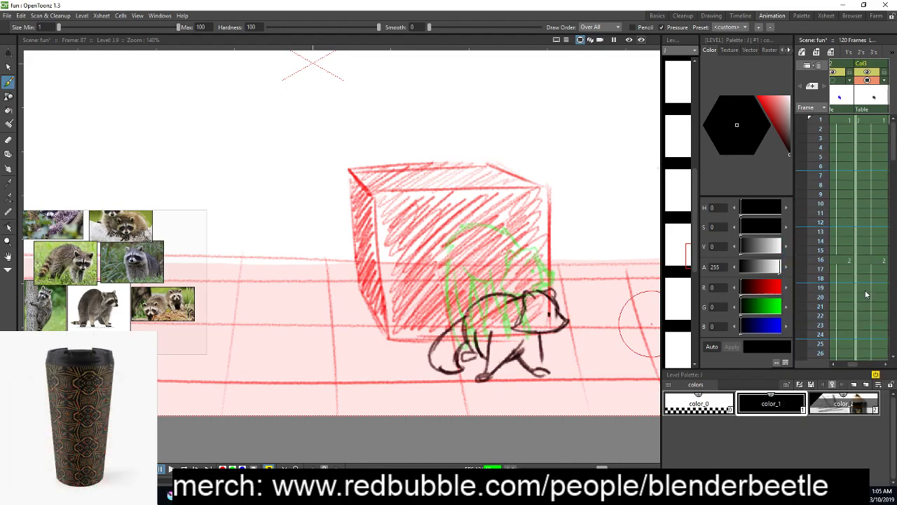
scroll(863, 283, "down", 1)
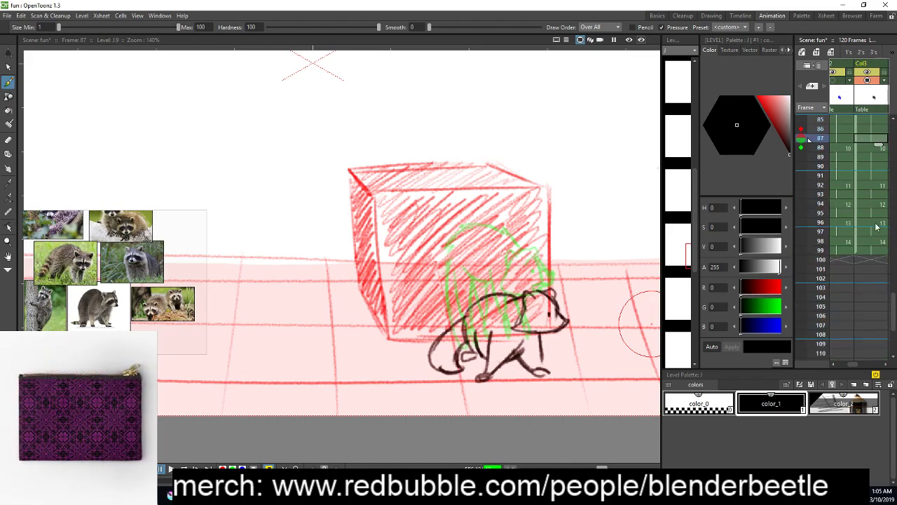
Examine the Col3 raccoon poses between frames 86 and 97, comparing the landed pose with the leap
left_click(875, 224)
left_click(869, 194)
left_click(857, 222)
left_click(870, 233)
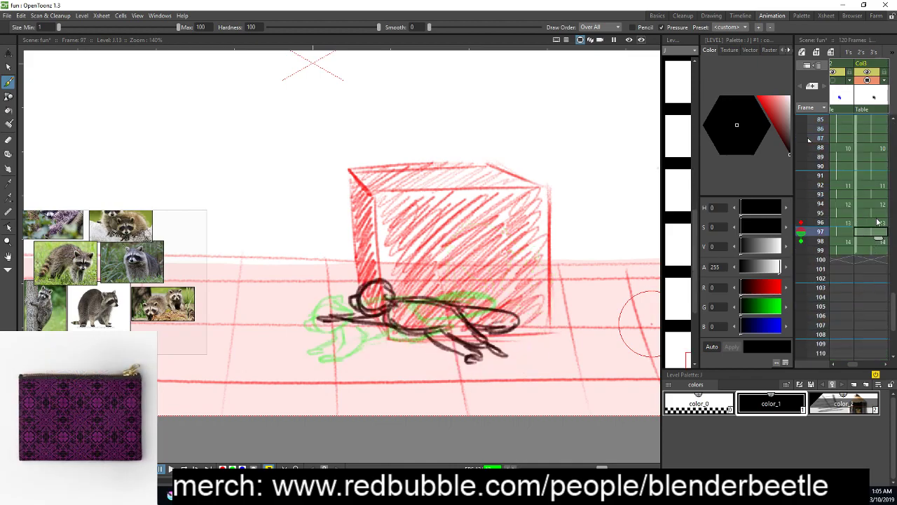
left_click(878, 222)
left_click(878, 185)
left_click(878, 177)
left_click(876, 158)
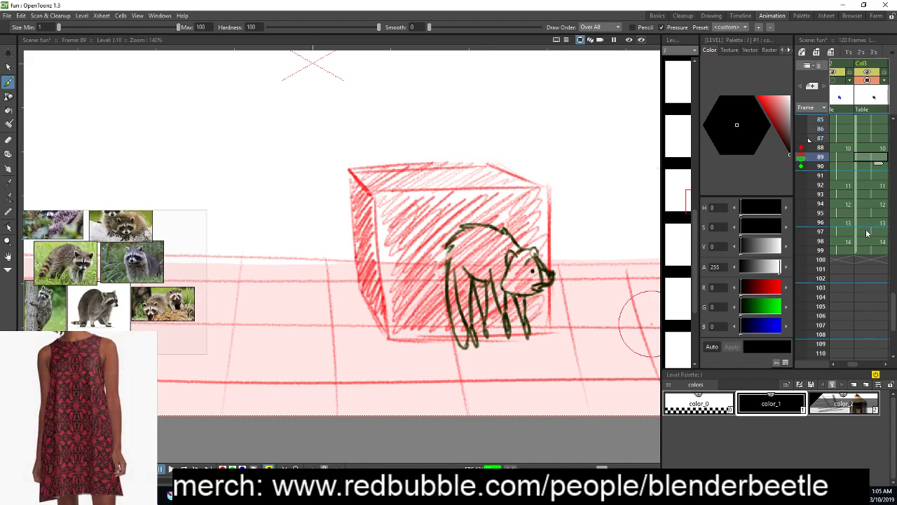
scroll(867, 232, "up", 3)
left_click(876, 299)
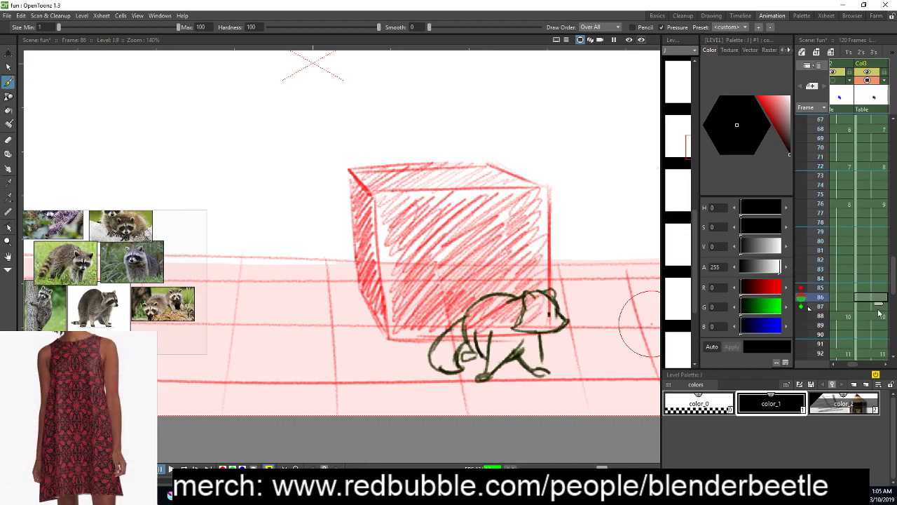
left_click(878, 308)
Examine the raccoon's opening sitting pose on top of the box from frame 1 through frame 15
scroll(877, 280, "up", 10)
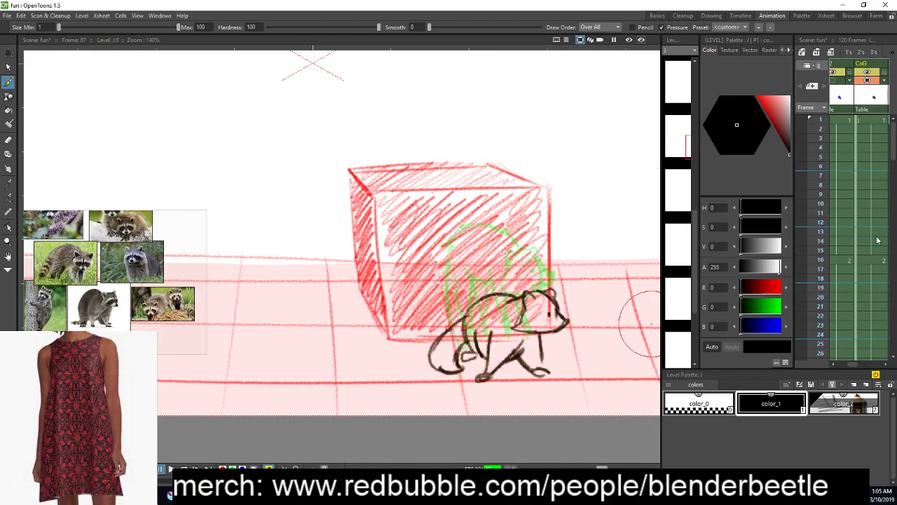
left_click(878, 184)
scroll(419, 203, "up", 1)
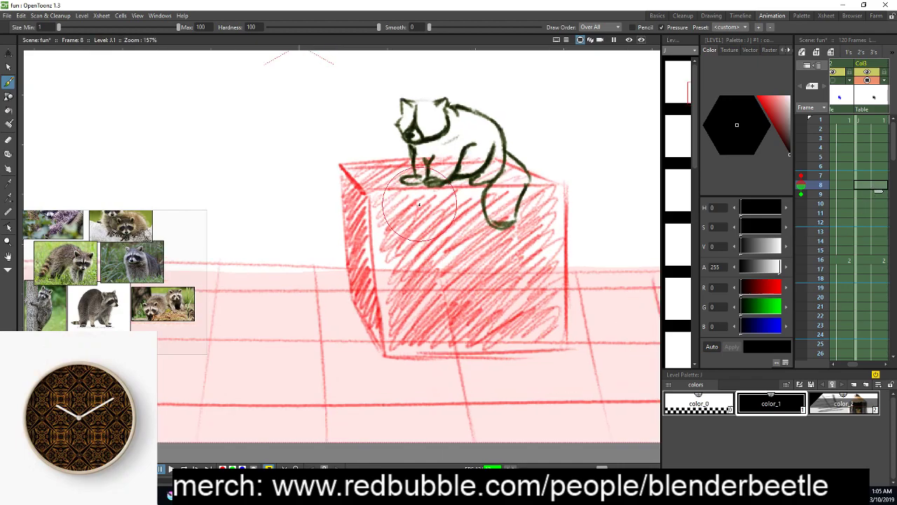
key("space")
left_click_drag(460, 150, 520, 257)
scroll(491, 256, "up", 2)
key("space")
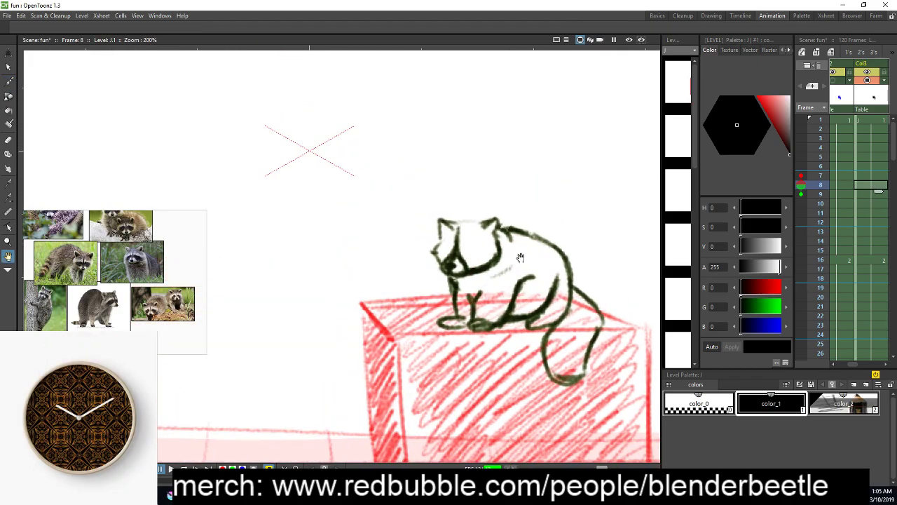
left_click(829, 122)
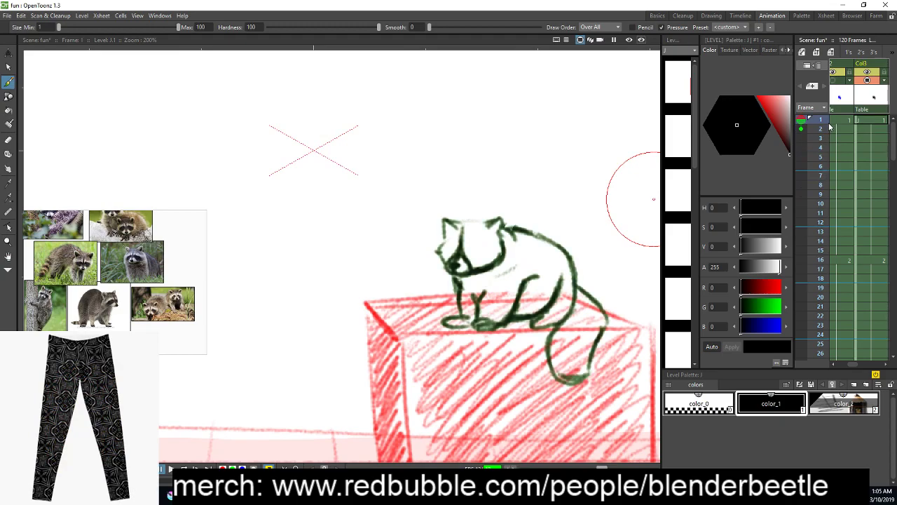
left_click_drag(829, 123, 825, 249)
left_click(853, 256)
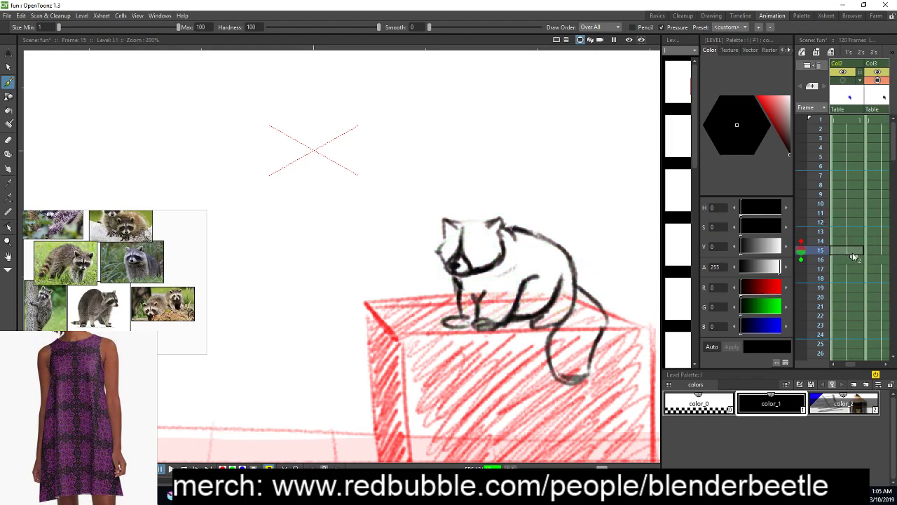
Clear the Col3 cells from frame 11 through frame 15
left_click(879, 253)
left_click(879, 225)
left_click(879, 215)
left_click_drag(867, 225, 868, 249)
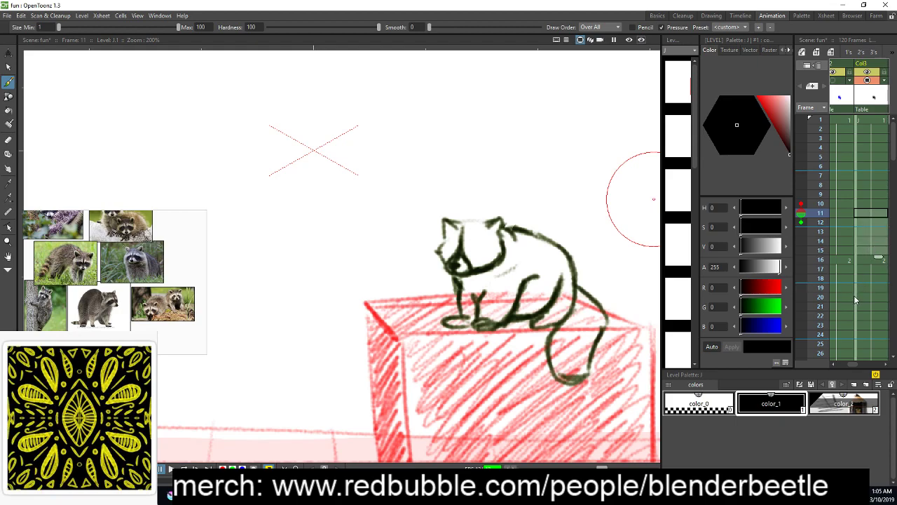
key("Delete")
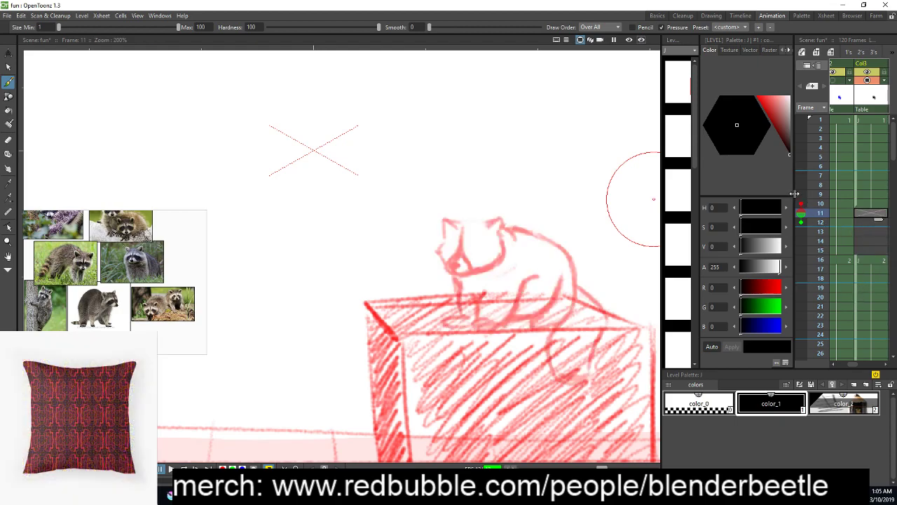
Replace the relative onion skin frames with fixed onion skin references at frames 9 and 16
left_click_drag(803, 206, 803, 227)
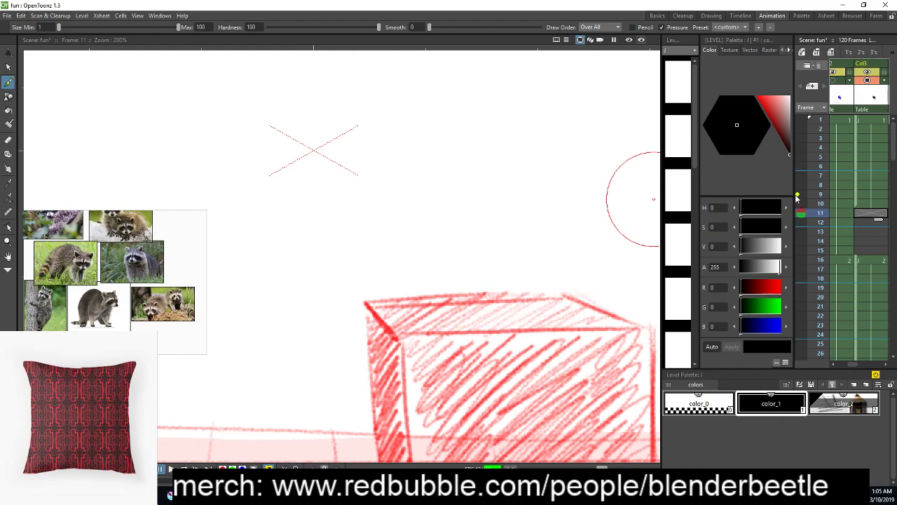
left_click(797, 196)
left_click(797, 261)
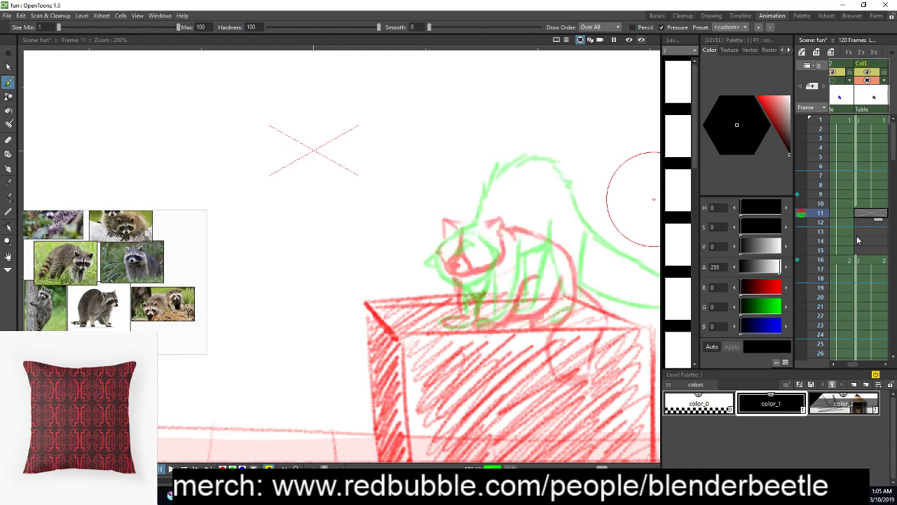
scroll(522, 265, "up", 1)
key("space")
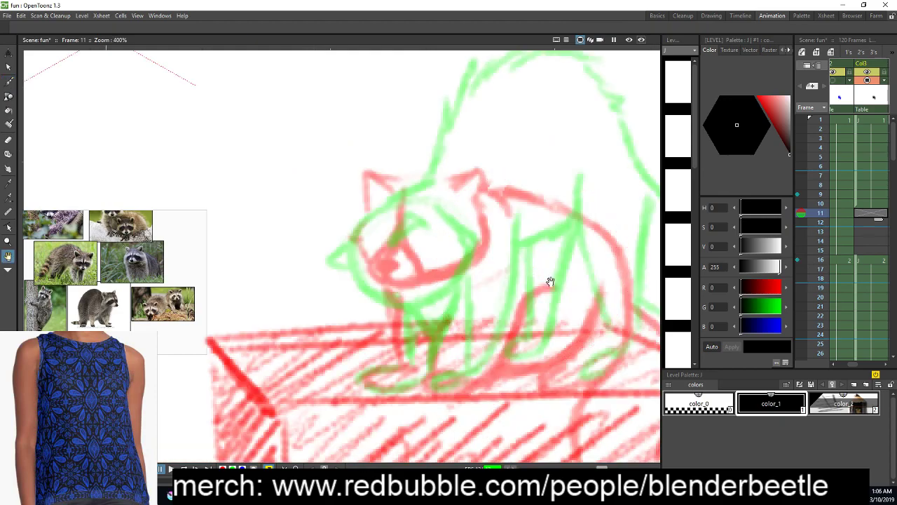
left_click_drag(544, 271, 554, 307)
left_click(555, 307)
key("minus")
left_click(835, 400)
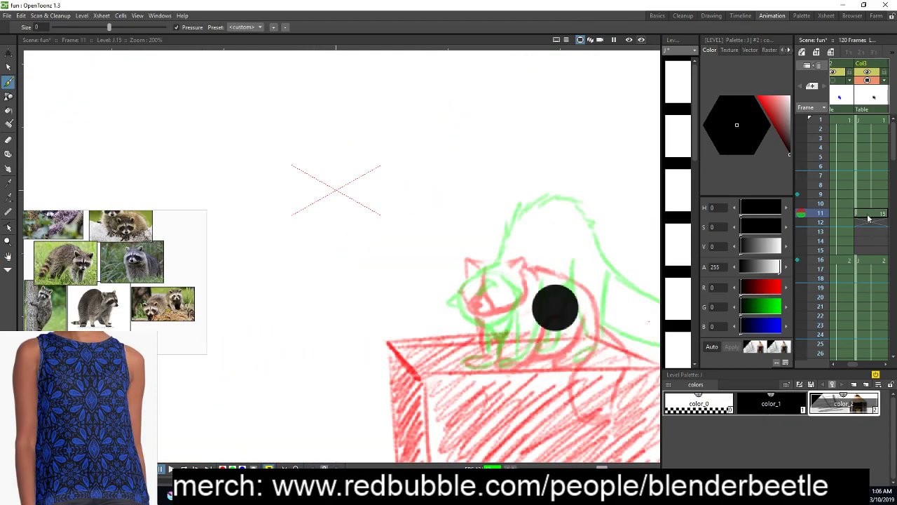
key("ctrl+z")
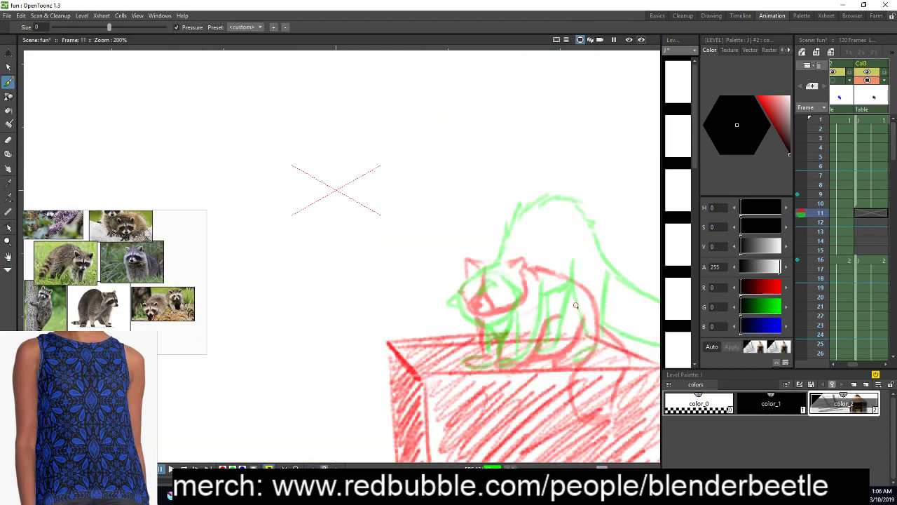
Select the empty frame 11 cell in Col3 and make color_2 the drawing style
left_click(871, 214)
left_click(871, 249)
left_click(871, 188)
left_click(869, 262)
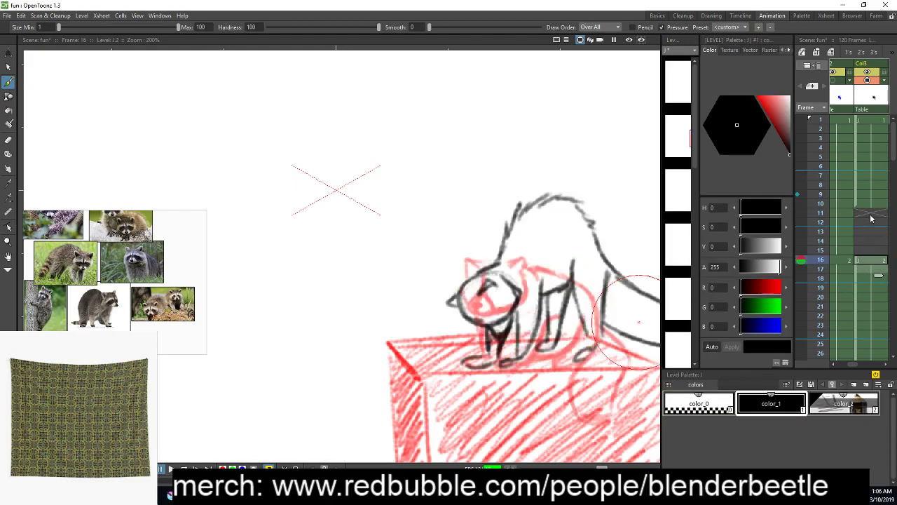
left_click(870, 213)
scroll(537, 310, "up", 2)
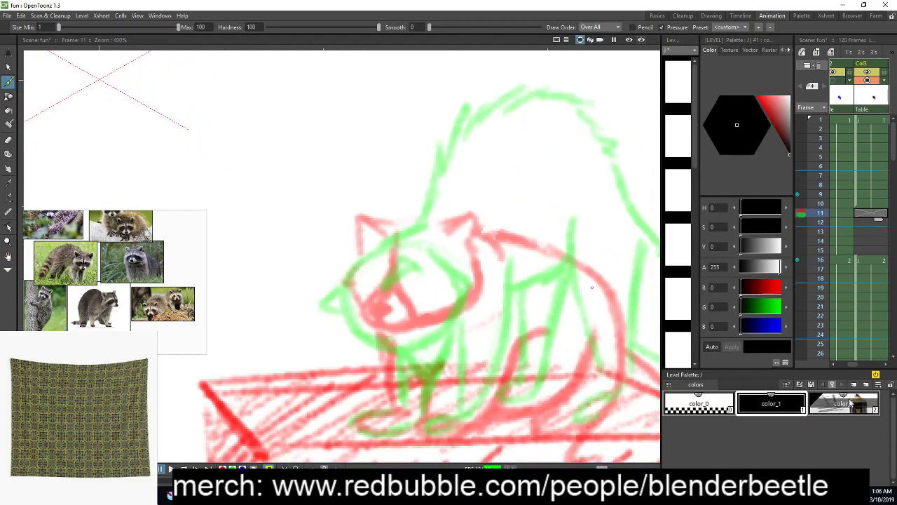
left_click(842, 403)
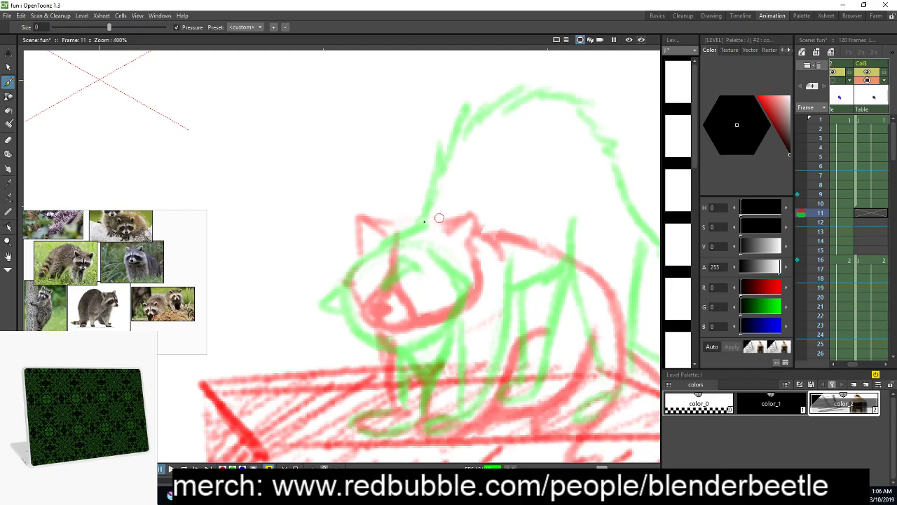
Try a lowered head outline with an ear at frame 11, between the two onion-skinned poses
mouse_move(361, 323)
left_mouse_down()
mouse_move(410, 337)
mouse_move(377, 336)
mouse_move(419, 327)
mouse_move(462, 278)
left_mouse_up()
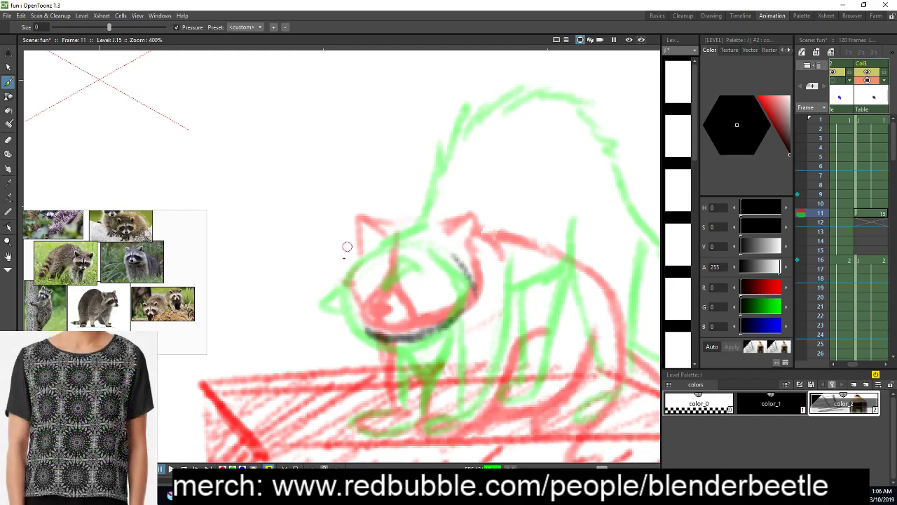
left_click_drag(369, 330, 347, 290)
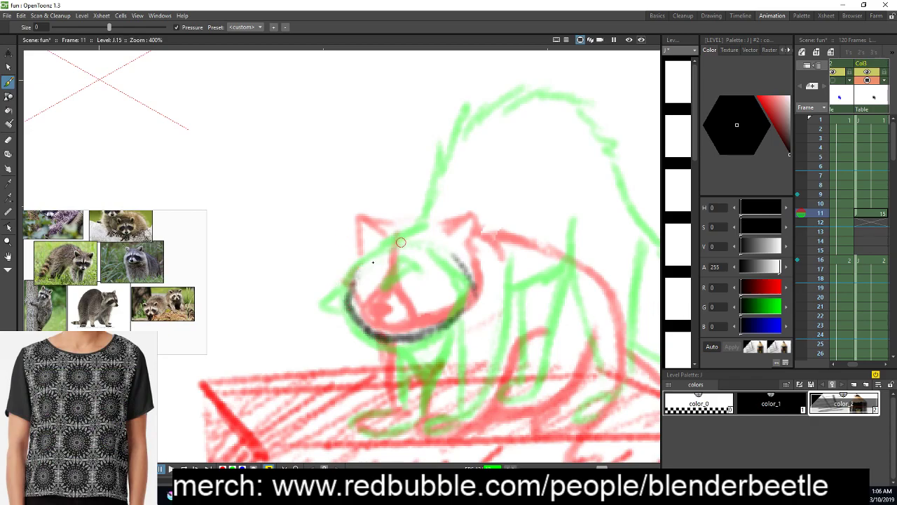
left_click_drag(516, 301, 530, 293)
mouse_move(419, 247)
left_mouse_down()
mouse_move(414, 240)
mouse_move(458, 227)
mouse_move(468, 240)
left_mouse_up()
left_click_drag(383, 251, 357, 254)
left_click_drag(559, 268, 543, 224)
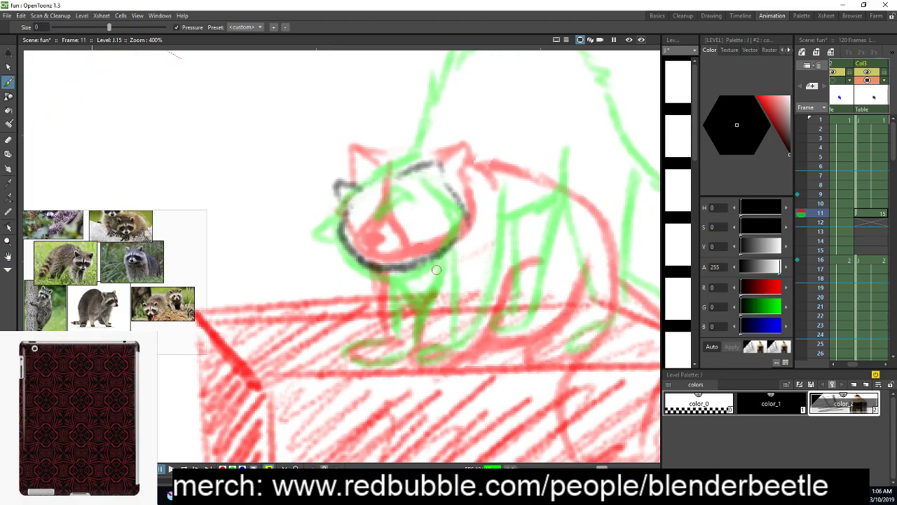
Try rough front legs with paws and a hind leg line beneath the lowered head at frame 11
mouse_move(429, 287)
left_mouse_down()
mouse_move(419, 350)
mouse_move(425, 333)
mouse_move(510, 266)
left_mouse_up()
key("space")
left_click_drag(492, 343, 497, 336)
mouse_move(440, 282)
left_mouse_down()
mouse_move(489, 302)
mouse_move(445, 344)
mouse_move(419, 354)
mouse_move(454, 337)
mouse_move(354, 347)
left_mouse_up()
left_click_drag(393, 274, 394, 331)
key("space")
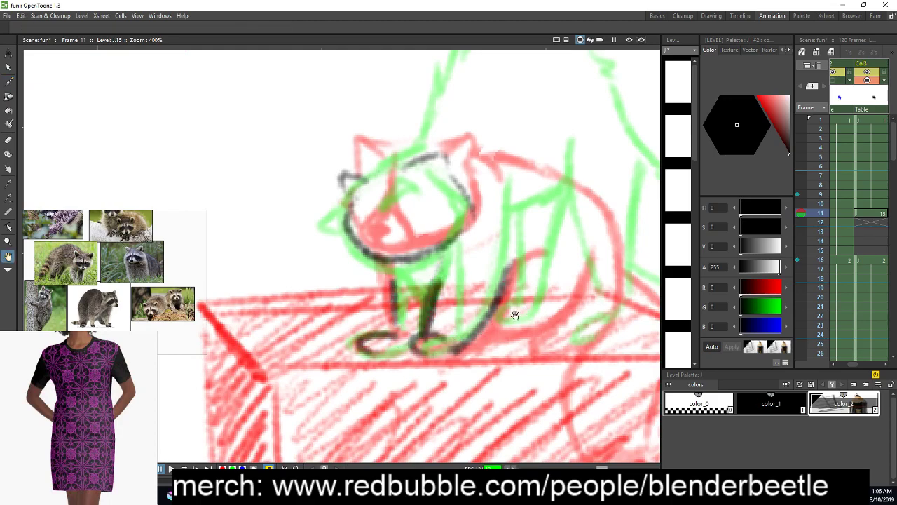
left_click_drag(520, 313, 476, 333)
Undo every stroke of the head and leg attempt so that the frame 11 cell is empty again
key("ctrl+z")
key("ctrl+z")
key("ctrl+z")
key("ctrl+z")
key("ctrl+z")
key("ctrl+z")
key("ctrl+z")
key("ctrl+z")
key("ctrl+z")
key("ctrl+z")
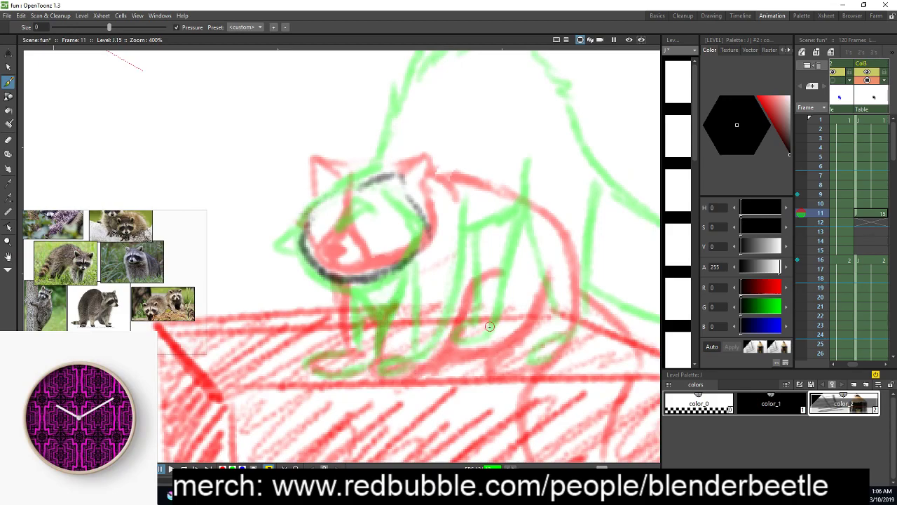
key("ctrl+z")
key("ctrl+z")
key("ctrl+z")
key("ctrl+z")
key("ctrl+z")
key("ctrl+z")
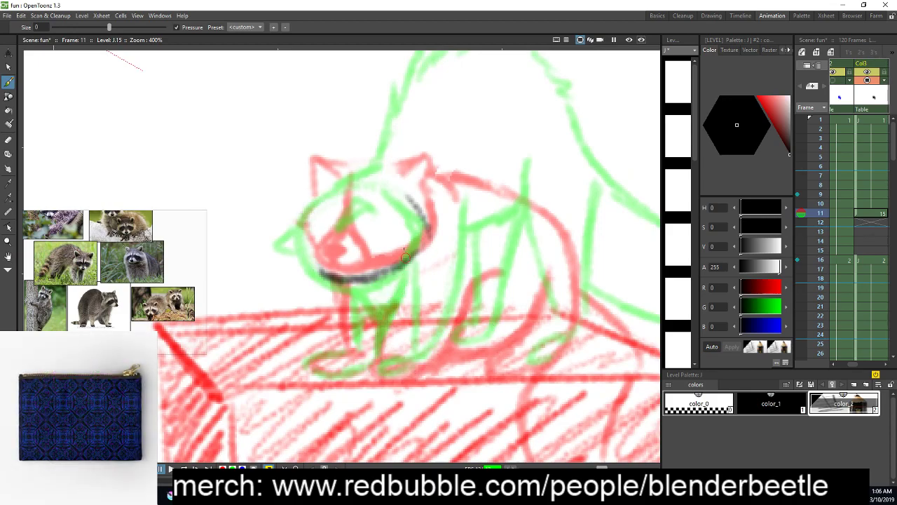
key("ctrl+z")
key("ctrl+z")
key("ctrl+z")
key("ctrl+z")
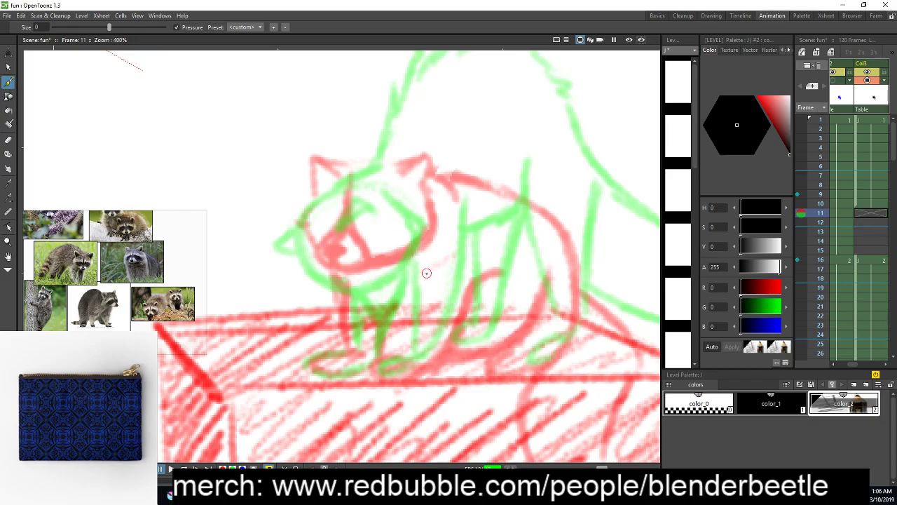
Draw the raccoon's head outline at frame 11 with both ears and a faint eye guideline across the face
mouse_move(335, 257)
left_mouse_down()
mouse_move(429, 237)
mouse_move(420, 244)
mouse_move(429, 210)
left_mouse_up()
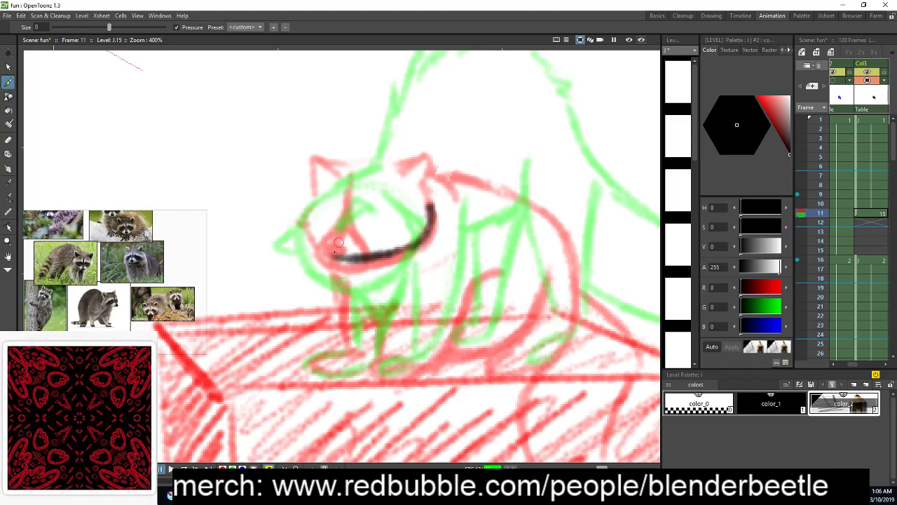
left_click_drag(333, 256, 305, 213)
mouse_move(350, 175)
left_mouse_down()
mouse_move(403, 165)
mouse_move(364, 162)
mouse_move(305, 212)
mouse_move(338, 166)
mouse_move(421, 150)
mouse_move(429, 195)
left_mouse_up()
left_click_drag(324, 211, 393, 207)
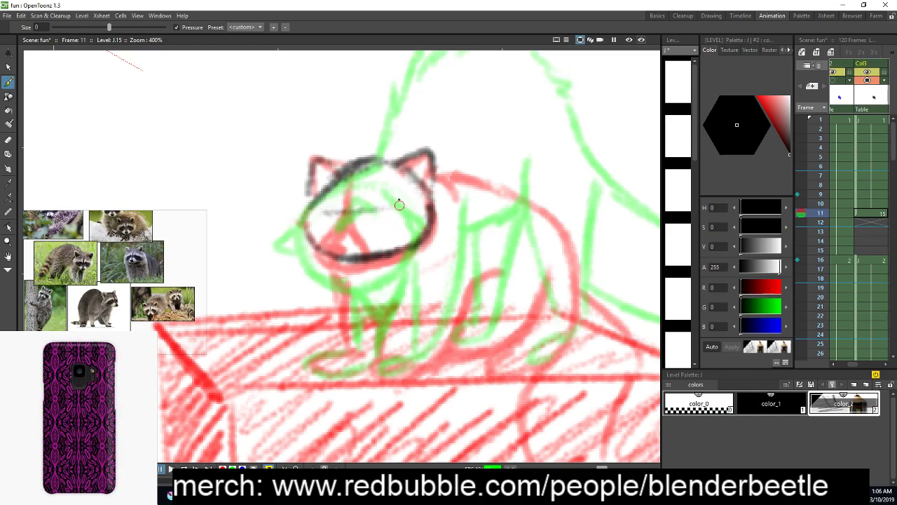
Draw the raccoon's muzzle and chin on the lower part of the face at frame 11
key("space")
left_click_drag(457, 263, 448, 266)
mouse_move(307, 245)
left_mouse_down()
mouse_move(344, 261)
mouse_move(403, 242)
mouse_move(421, 195)
mouse_move(453, 200)
left_mouse_up()
key("space")
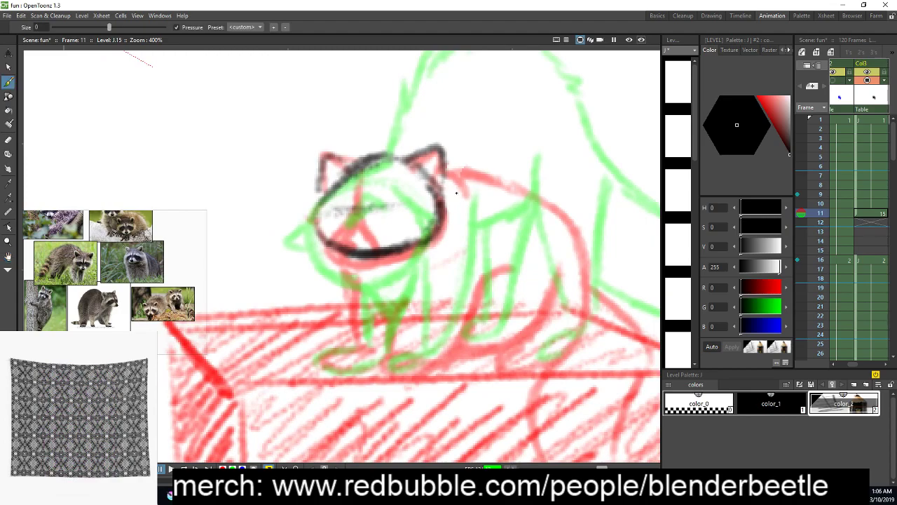
mouse_move(344, 239)
left_mouse_down()
mouse_move(358, 209)
mouse_move(329, 258)
left_mouse_up()
mouse_move(351, 204)
left_mouse_down()
mouse_move(382, 236)
mouse_move(377, 246)
left_mouse_up()
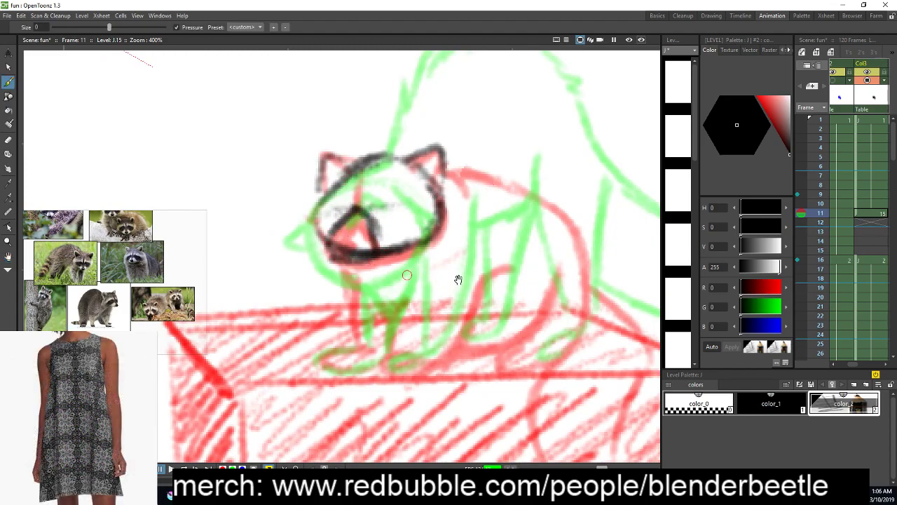
Draw the arched back down to the hind paw and add the belly line, redoing the belly stroke once
key("space")
left_click_drag(501, 283, 474, 284)
mouse_move(414, 183)
left_mouse_down()
mouse_move(519, 219)
mouse_move(510, 212)
mouse_move(549, 268)
mouse_move(560, 303)
mouse_move(471, 361)
mouse_move(480, 377)
mouse_move(545, 338)
mouse_move(528, 364)
mouse_move(466, 372)
mouse_move(507, 379)
mouse_move(520, 361)
mouse_move(496, 334)
mouse_move(538, 287)
left_mouse_up()
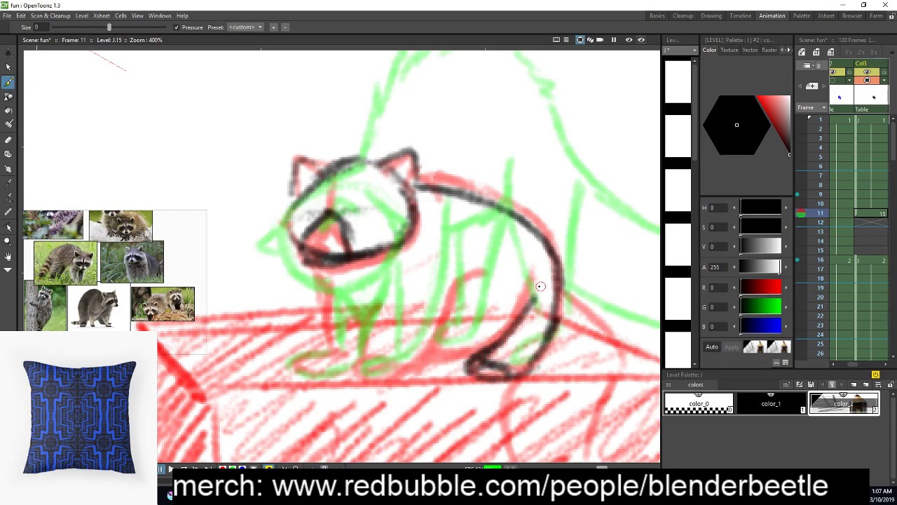
left_click_drag(430, 360, 525, 300)
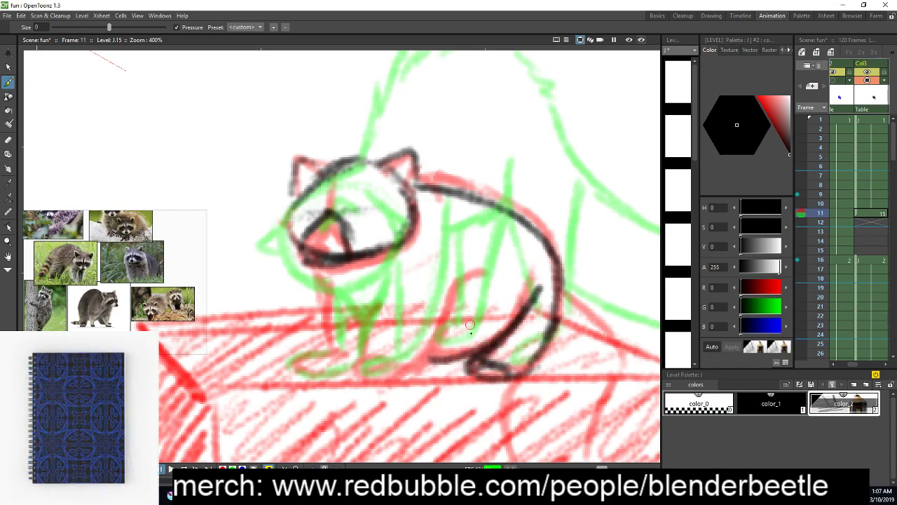
key("ctrl+z")
key("ctrl+z")
mouse_move(426, 353)
left_mouse_down()
mouse_move(510, 311)
mouse_move(528, 277)
mouse_move(471, 362)
mouse_move(494, 330)
mouse_move(495, 344)
mouse_move(515, 338)
mouse_move(509, 365)
mouse_move(486, 364)
left_mouse_up()
Erase the rough hind paw at the end of the back line and redraw it
key("a")
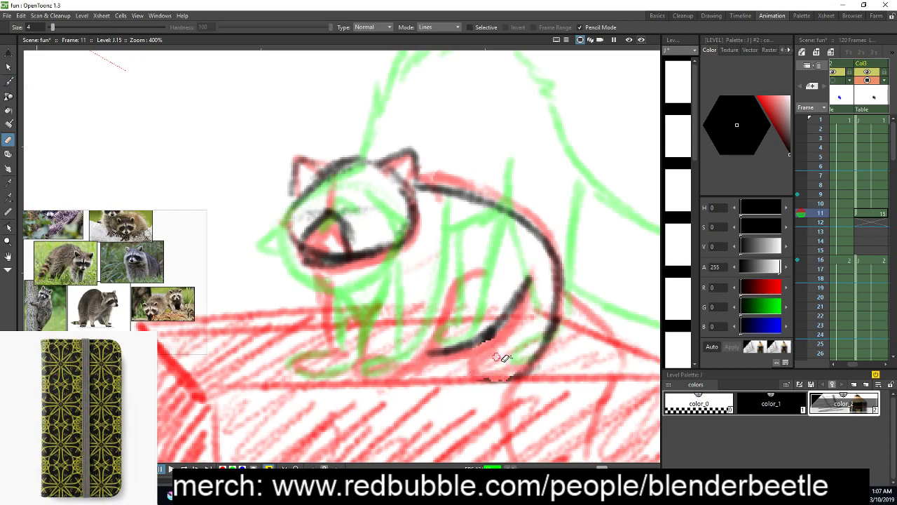
key("b")
mouse_move(478, 362)
left_mouse_down()
mouse_move(483, 379)
mouse_move(487, 344)
mouse_move(516, 309)
mouse_move(532, 365)
mouse_move(538, 356)
left_mouse_up()
Draw the other hind leg and both front legs with their paws standing on the box
key("space")
mouse_move(421, 359)
left_mouse_down()
mouse_move(480, 331)
mouse_move(496, 279)
mouse_move(485, 313)
left_mouse_up()
mouse_move(438, 343)
left_mouse_down()
mouse_move(406, 358)
mouse_move(426, 362)
left_mouse_up()
mouse_move(414, 302)
left_mouse_down()
mouse_move(410, 352)
mouse_move(386, 355)
left_mouse_up()
mouse_move(372, 256)
left_mouse_down()
mouse_move(382, 317)
mouse_move(374, 287)
left_mouse_up()
scroll(626, 360, "down", 2)
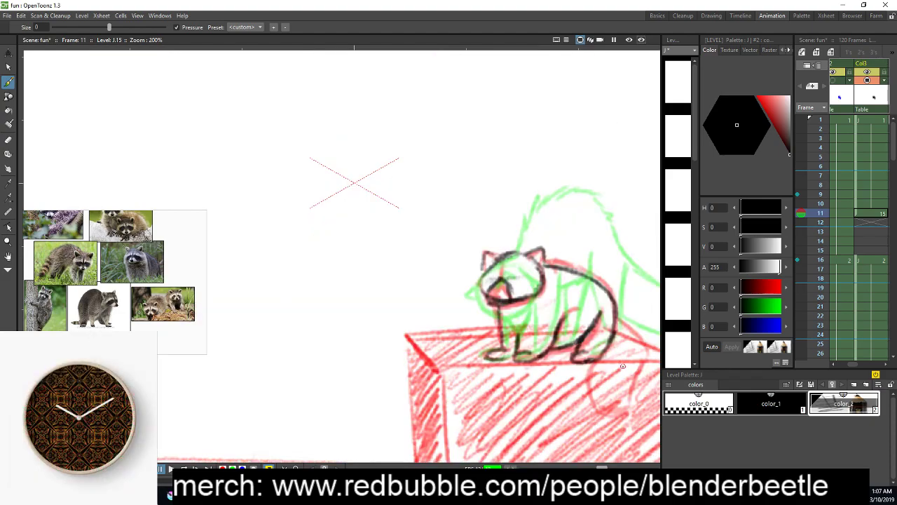
scroll(623, 364, "up", 2)
left_click_drag(595, 335, 547, 352)
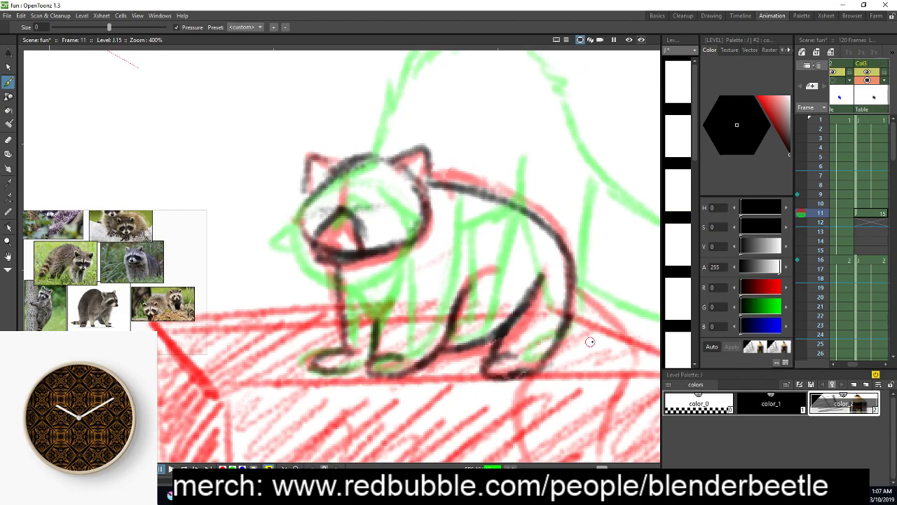
Hide the onion skin and flip between frames 10 and 11 to compare the new drawing with the sitting pose
left_click(800, 215)
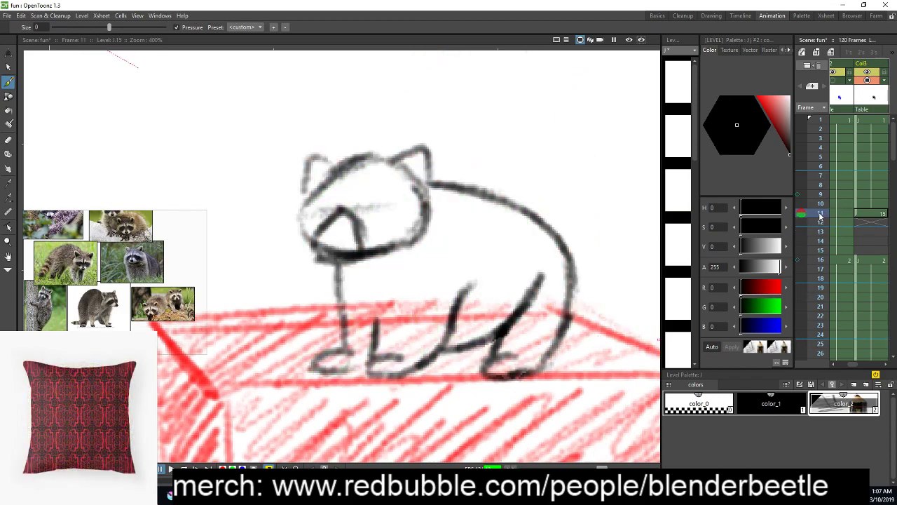
left_click(822, 206)
left_click(821, 214)
mouse_move(820, 228)
left_mouse_down()
mouse_move(820, 269)
mouse_move(820, 205)
mouse_move(820, 261)
mouse_move(815, 224)
left_mouse_up()
Select the empty frame 12 cell in Col3 and turn the onion skin back on
left_click(871, 216)
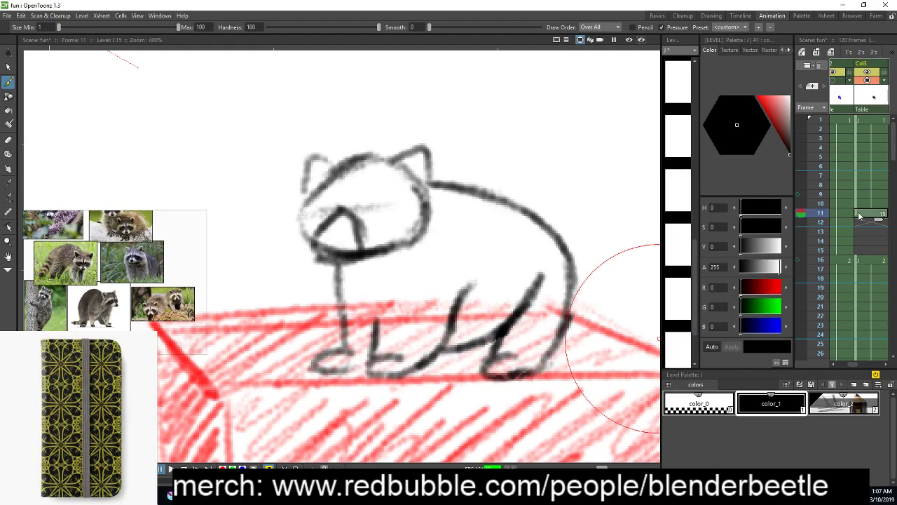
left_click(864, 223)
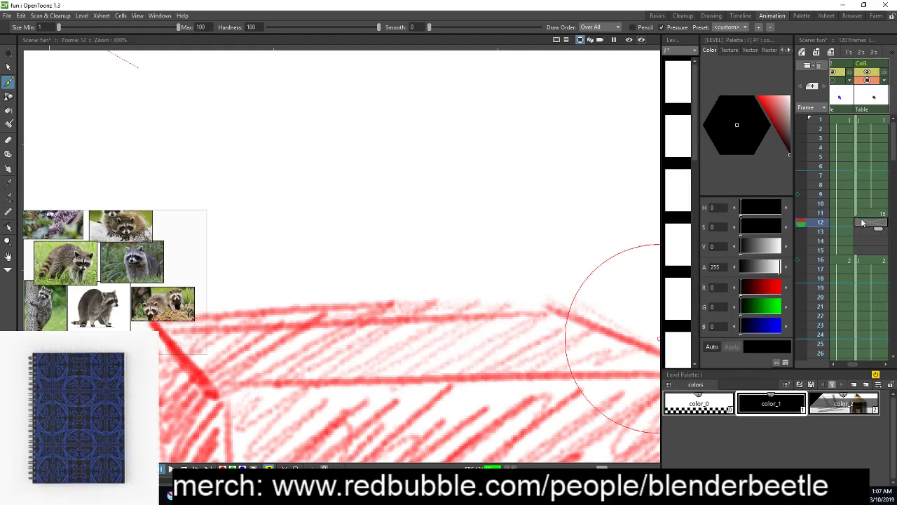
left_click(801, 221)
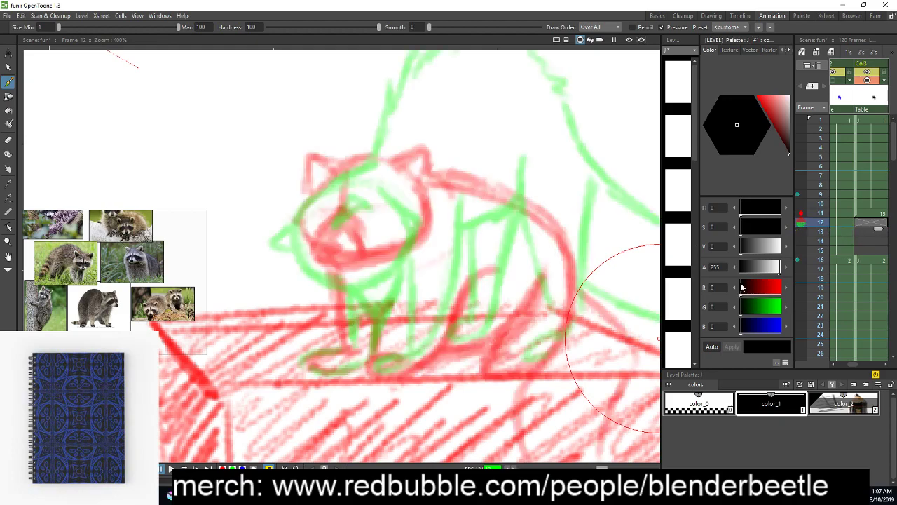
Choose the color_2 brush style for the frame 12 drawing and remove the fixed onion skin marker at frame 9
left_click(827, 405)
key("space")
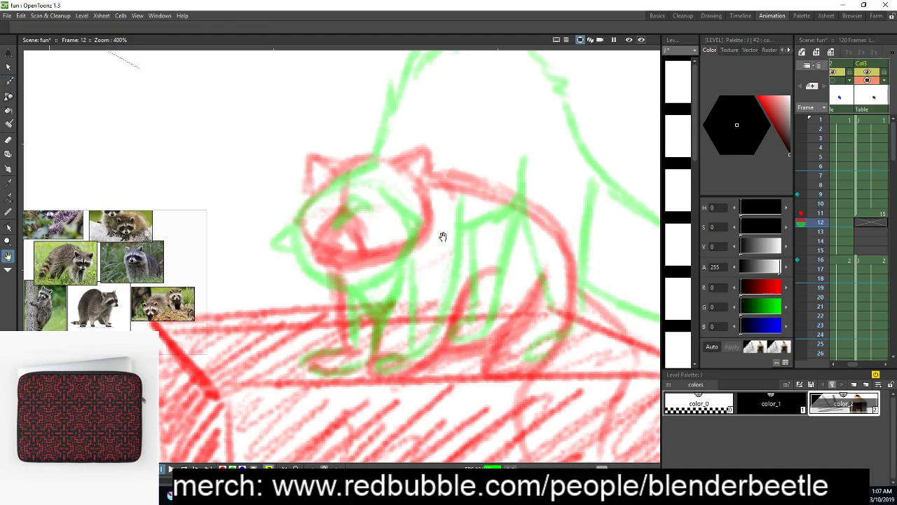
left_click_drag(441, 235, 455, 247)
left_click_drag(485, 223, 503, 223)
key("plus")
key("space")
left_click_drag(573, 279, 558, 252)
key("minus")
mouse_move(593, 296)
left_mouse_down()
mouse_move(564, 295)
mouse_move(546, 278)
mouse_move(581, 265)
left_mouse_up()
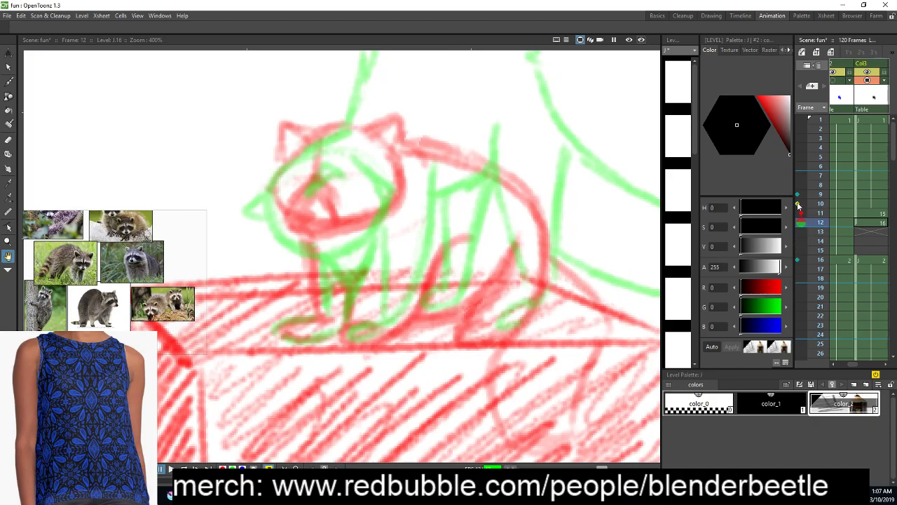
left_click(797, 195)
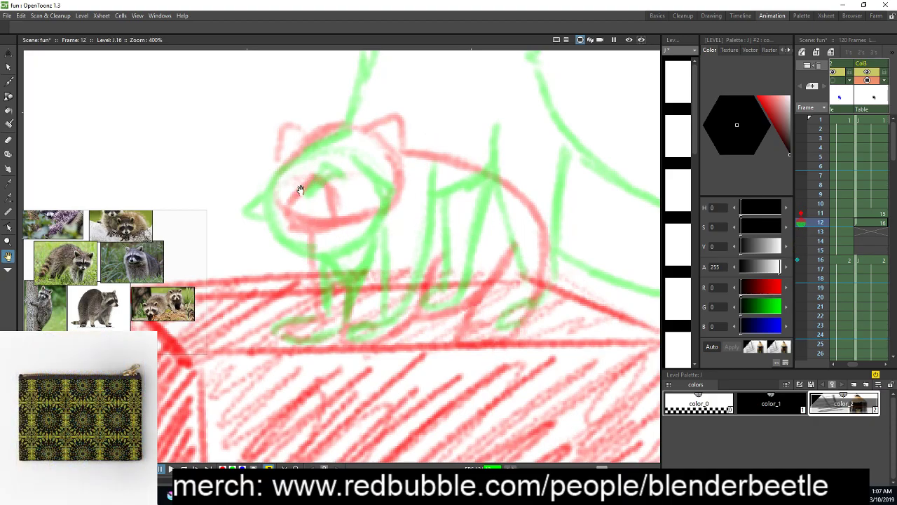
Draw the raccoon's head on frame 12: the outline, muzzle, filled nose and both ears
key("b")
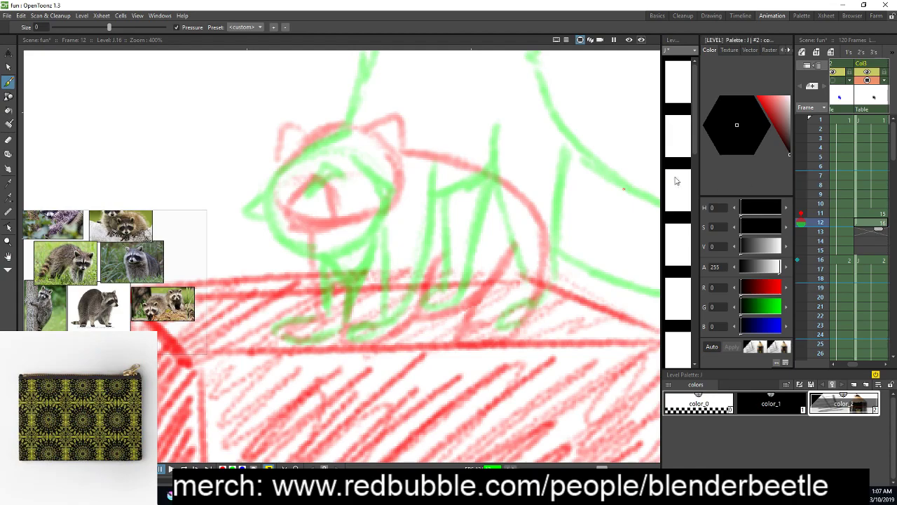
mouse_move(310, 185)
left_mouse_down()
mouse_move(285, 210)
mouse_move(301, 232)
mouse_move(293, 226)
mouse_move(335, 222)
mouse_move(326, 225)
mouse_move(329, 206)
mouse_move(333, 226)
mouse_move(395, 204)
left_mouse_up()
left_click_drag(392, 149, 399, 202)
mouse_move(289, 208)
left_mouse_down()
mouse_move(290, 150)
mouse_move(347, 125)
left_mouse_up()
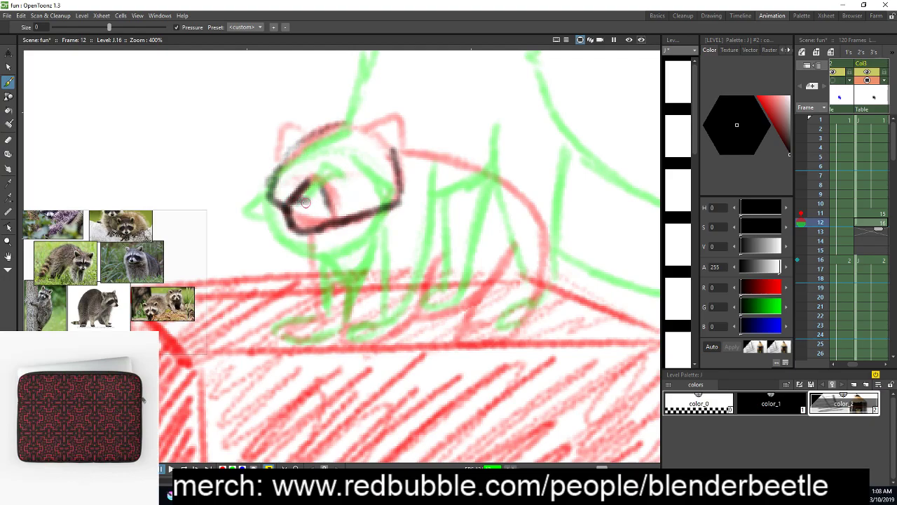
left_click_drag(306, 202, 298, 206)
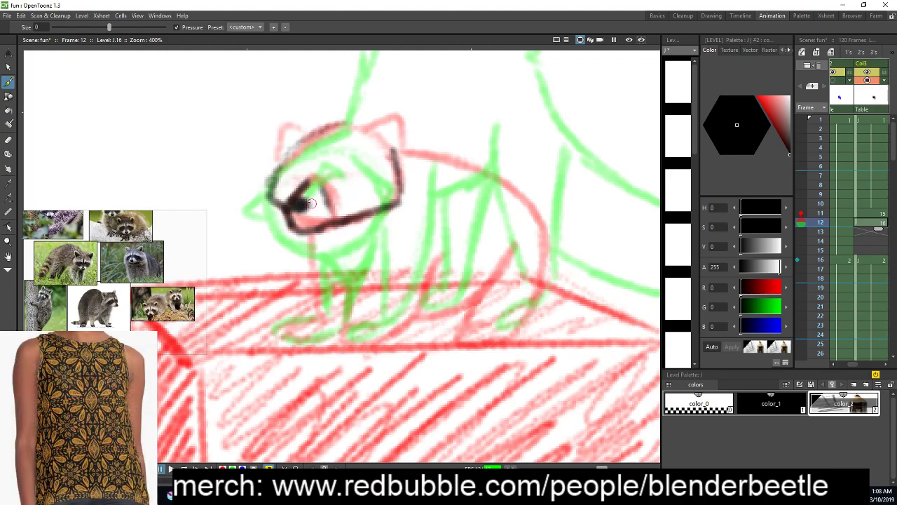
left_click_drag(362, 133, 395, 130)
mouse_move(316, 133)
left_mouse_down()
mouse_move(288, 129)
mouse_move(284, 166)
left_mouse_up()
Draw the curved back line from the head to the rump, plus the hind leg with its paw and the belly line
key("space")
left_click_drag(467, 200, 445, 202)
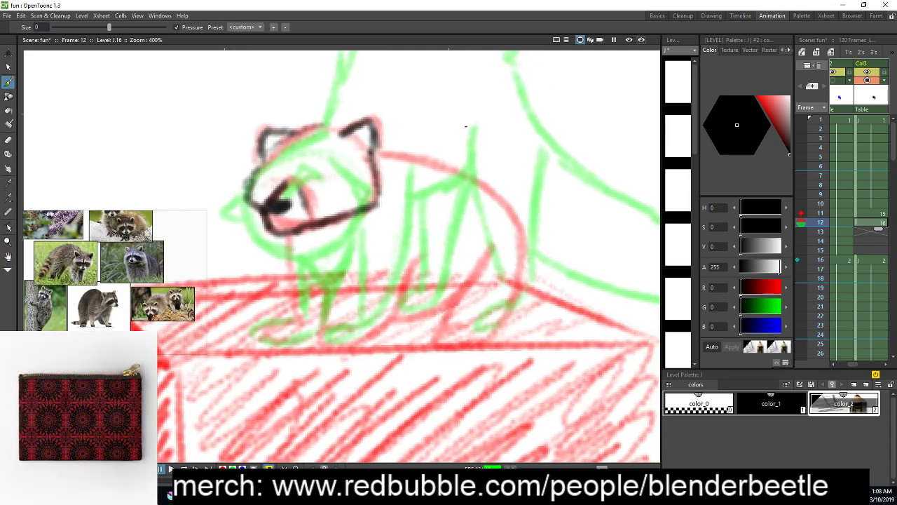
mouse_move(373, 148)
left_mouse_down()
mouse_move(442, 167)
mouse_move(368, 151)
mouse_move(431, 162)
mouse_move(431, 171)
mouse_move(520, 221)
left_mouse_up()
mouse_move(483, 249)
left_mouse_down()
mouse_move(396, 321)
mouse_move(452, 314)
mouse_move(446, 323)
mouse_move(452, 308)
mouse_move(426, 344)
mouse_move(484, 342)
mouse_move(527, 275)
mouse_move(522, 211)
left_mouse_up()
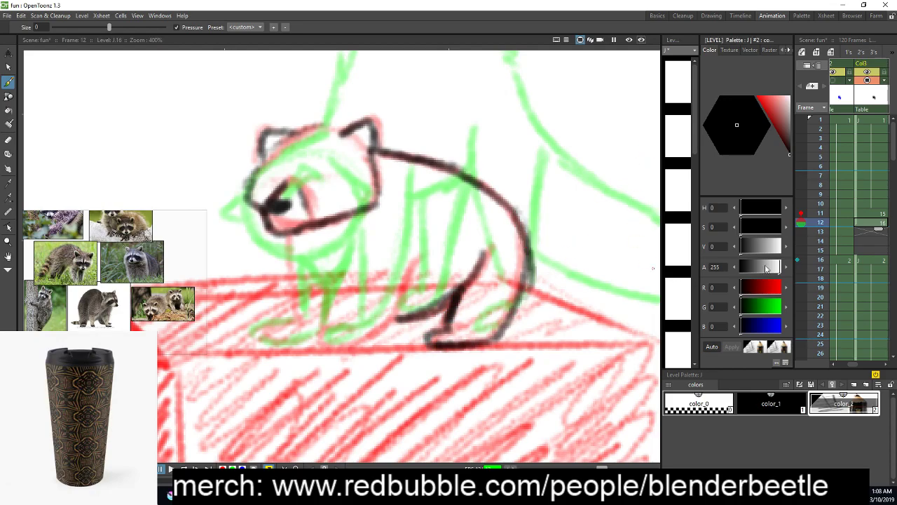
Add a fixed onion skin marker at frame 8 as a reference for the tail
left_click(797, 185)
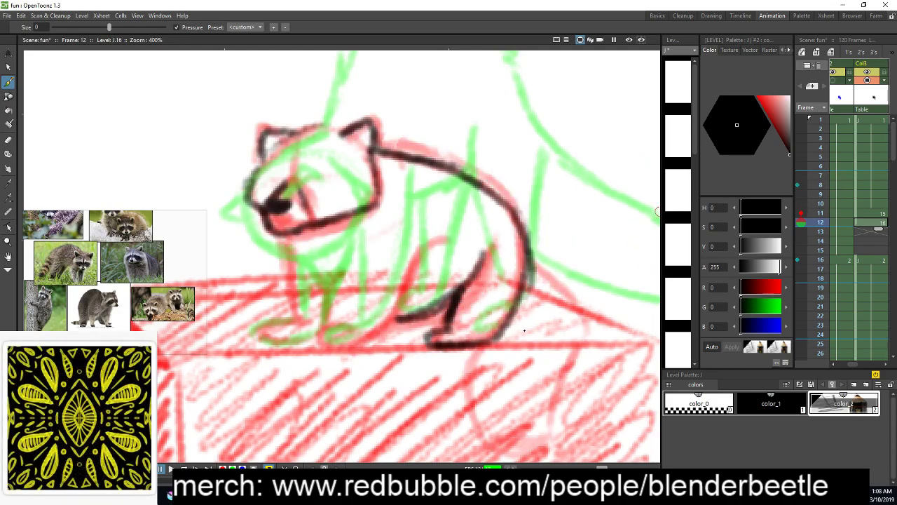
key("space")
left_click_drag(607, 329, 536, 309)
left_click_drag(462, 225, 528, 266)
left_click_drag(525, 262, 516, 297)
key("ctrl+z")
key("ctrl+z")
key("ctrl+z")
Draw the tail curving from the rump and hanging down over the front edge of the box
mouse_move(460, 229)
left_mouse_down()
mouse_move(519, 283)
mouse_move(476, 360)
left_mouse_up()
mouse_move(498, 328)
left_mouse_down()
mouse_move(435, 420)
mouse_move(403, 403)
mouse_move(415, 319)
left_mouse_up()
key("space")
left_click_drag(541, 322, 519, 352)
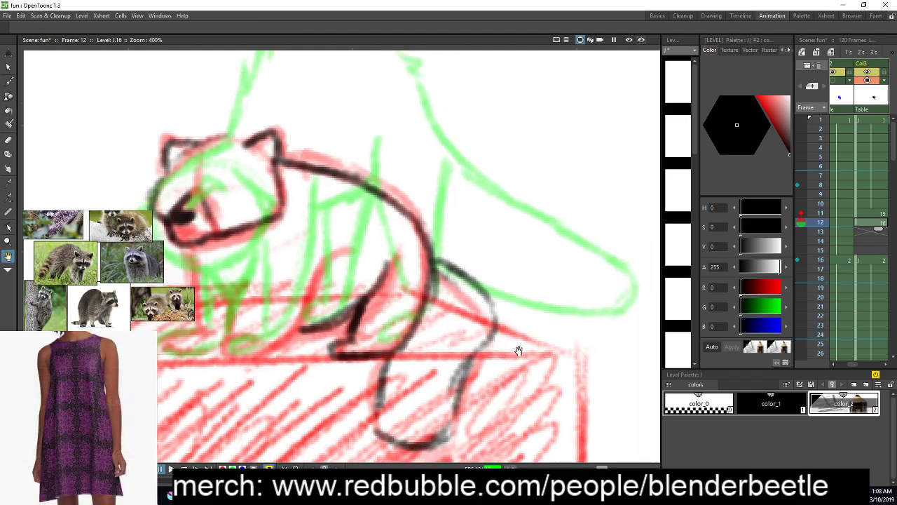
scroll(518, 353, "down", 6)
key("b")
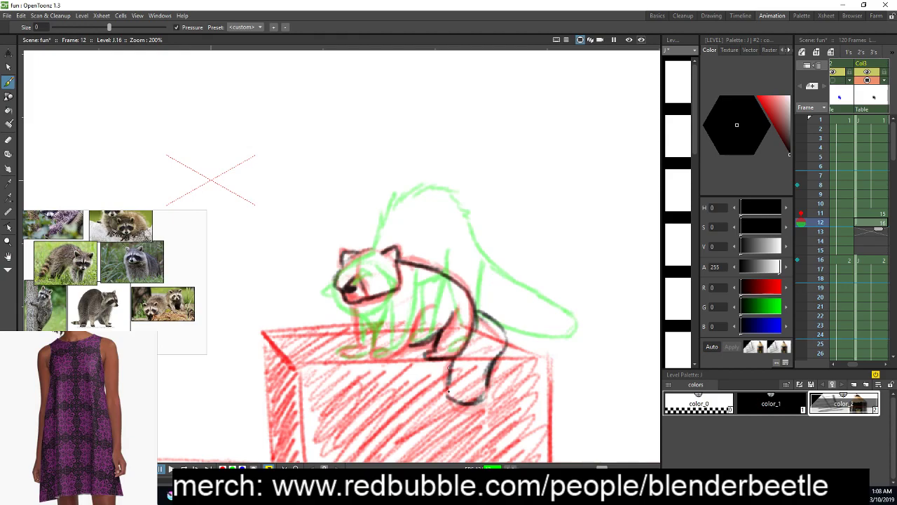
Draw both front legs with their paws on the box and complete the top of the head between the ears
scroll(550, 368, "up", 3)
key("space")
mouse_move(525, 370)
left_mouse_down()
mouse_move(591, 364)
mouse_move(650, 378)
left_mouse_up()
mouse_move(330, 342)
left_mouse_down()
mouse_move(383, 303)
mouse_move(421, 243)
mouse_move(386, 281)
left_mouse_up()
left_click_drag(325, 268, 314, 331)
mouse_move(321, 294)
left_mouse_down()
mouse_move(312, 333)
mouse_move(335, 341)
left_mouse_up()
mouse_move(290, 321)
left_mouse_down()
mouse_move(256, 342)
mouse_move(274, 240)
left_mouse_up()
mouse_move(314, 290)
left_mouse_down()
mouse_move(324, 300)
mouse_move(312, 280)
left_mouse_up()
Examine the whole frame 12 drawing against the onion-skinned poses
key("space")
mouse_move(421, 316)
left_mouse_down()
mouse_move(450, 300)
mouse_move(520, 328)
left_mouse_up()
scroll(484, 286, "down", 5)
key("space")
scroll(499, 328, "up", 5)
key("space")
key("space")
left_click_drag(605, 304, 594, 279)
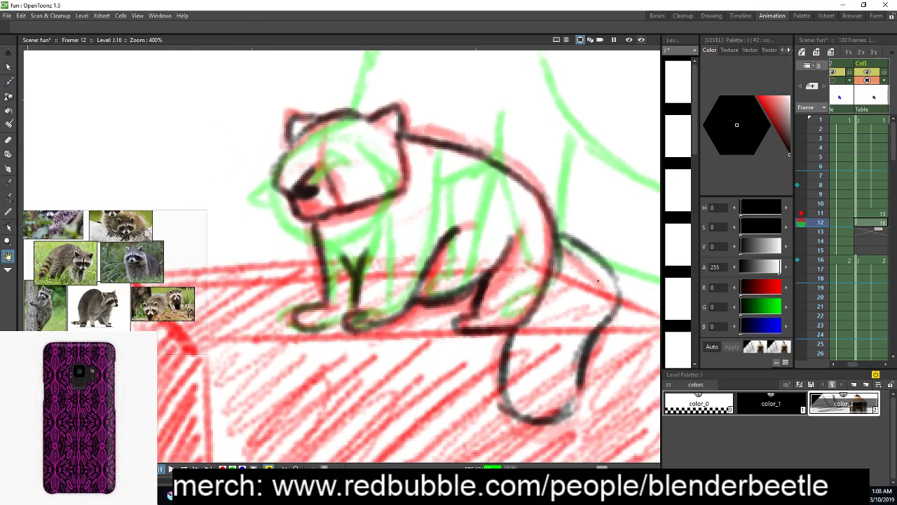
left_click_drag(601, 357, 569, 363)
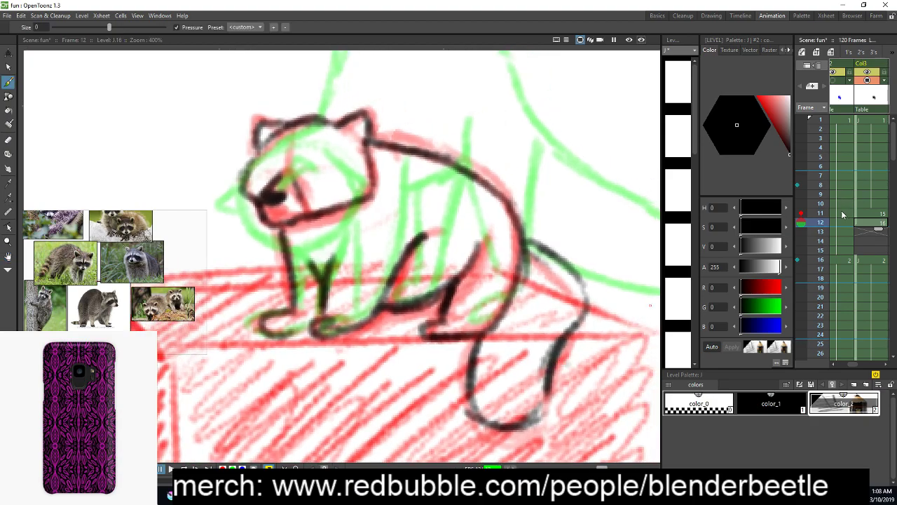
Make more room for the Xsheet and insert an empty column directly after Col3
left_click(869, 215)
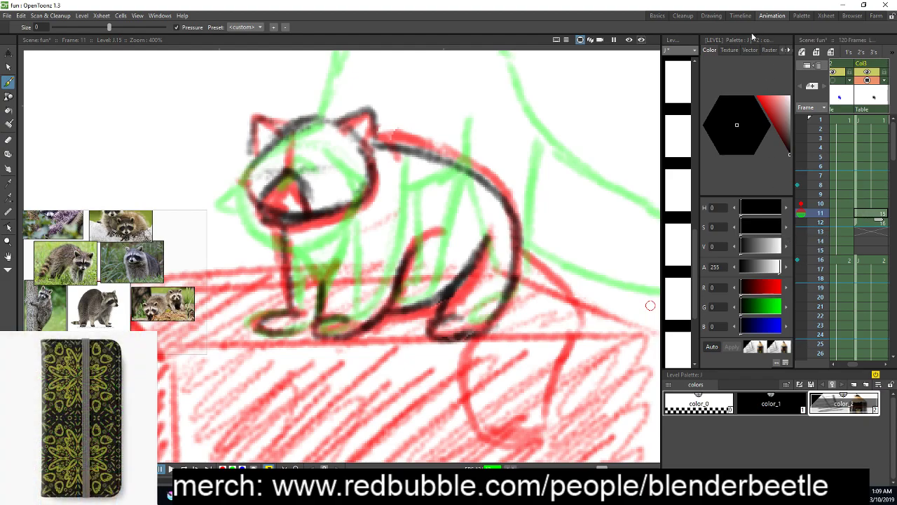
left_click_drag(736, 40, 467, 182)
left_click(518, 181)
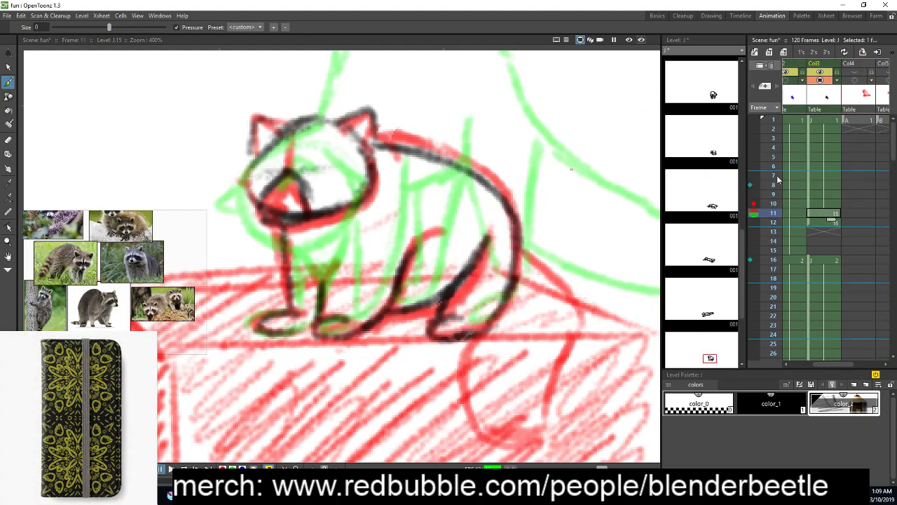
left_click(853, 98)
right_click(853, 98)
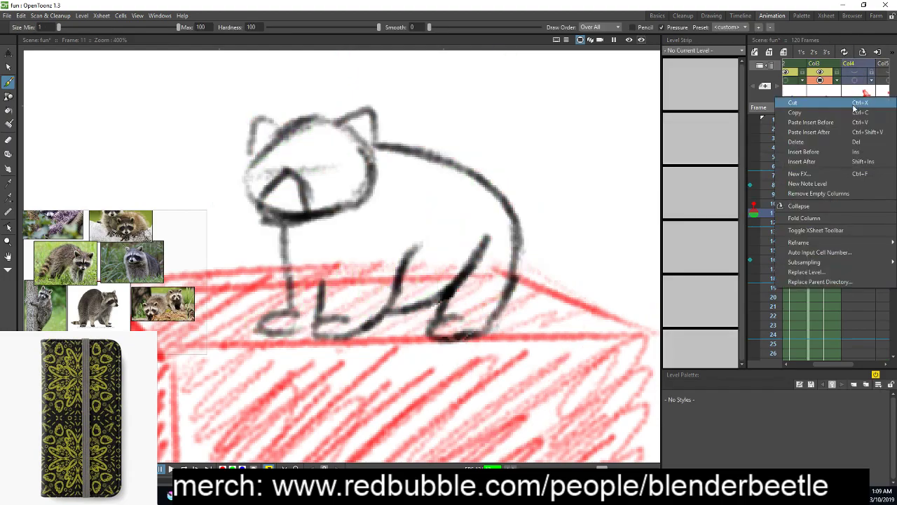
left_click(829, 161)
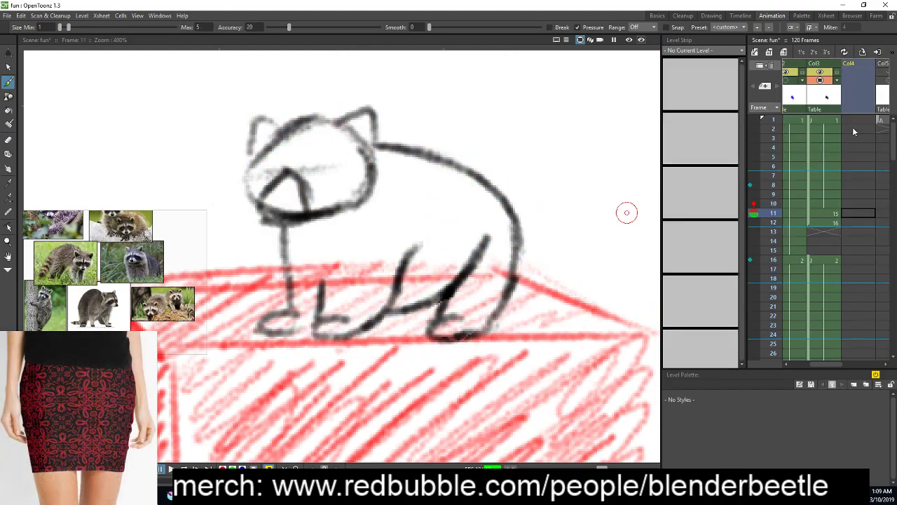
Move drawing 15 from frame 11 of Col3 into Col4 and turn off Col4's preview and camera stand visibility
left_click(829, 214)
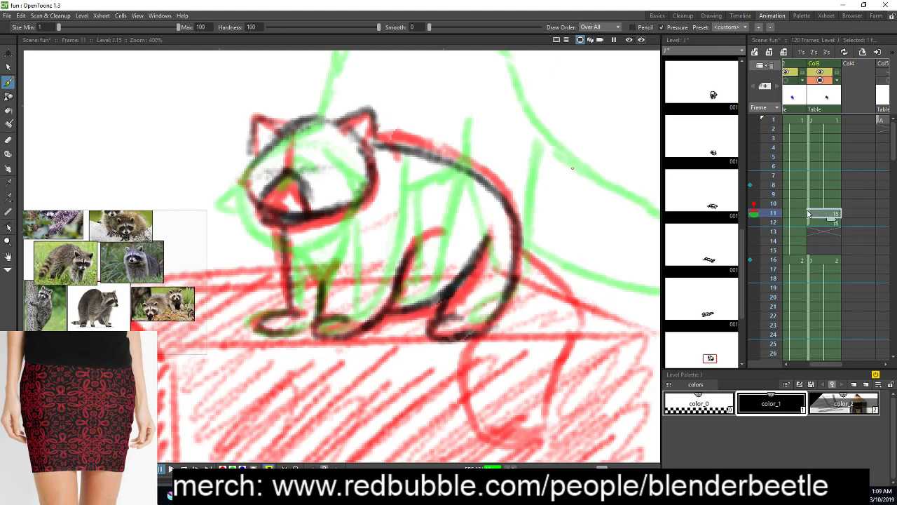
left_click_drag(808, 214, 845, 213)
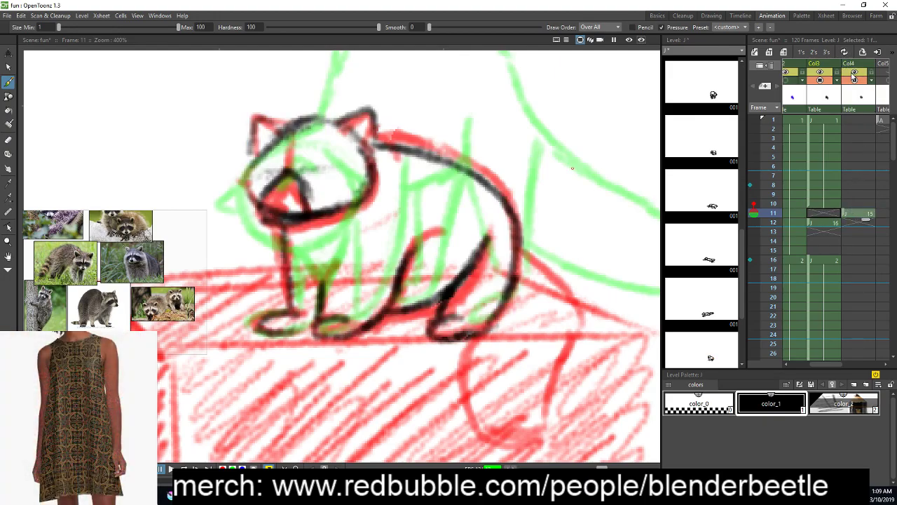
left_click(854, 73)
left_click(855, 81)
right_click(856, 82)
left_click(855, 73)
left_click(855, 79)
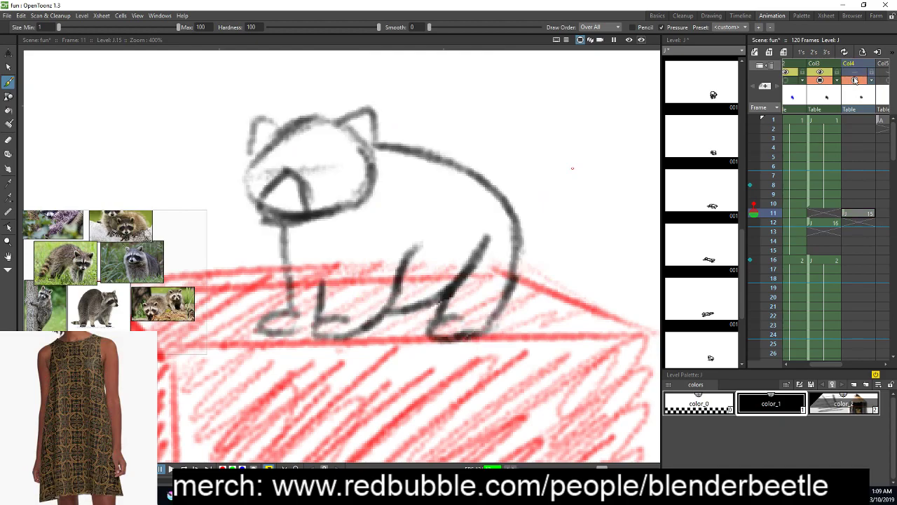
left_click(854, 80)
Check frames 9 to 12 in Col3 and move drawing 16 up to frame 11, directly after the sitting pose
left_click(830, 197)
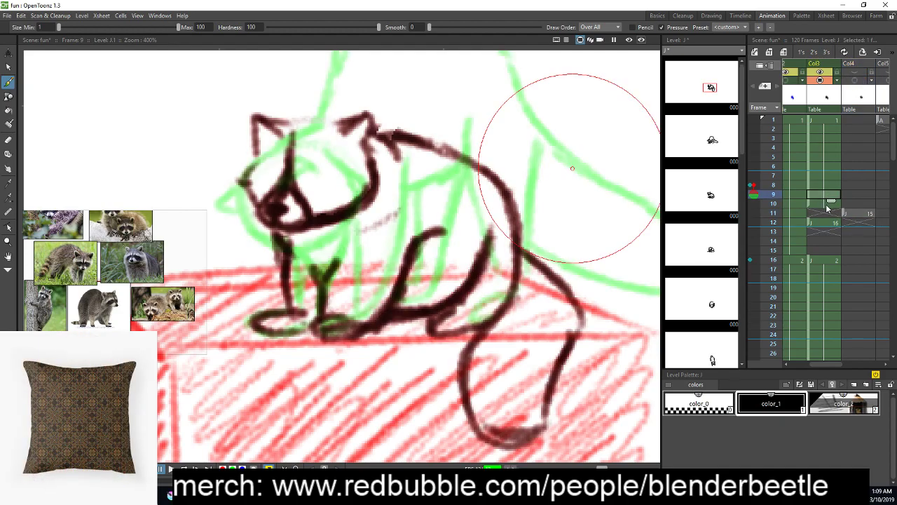
left_click(828, 204)
left_click(824, 213)
left_click(830, 221)
left_click(833, 204)
left_click(863, 216)
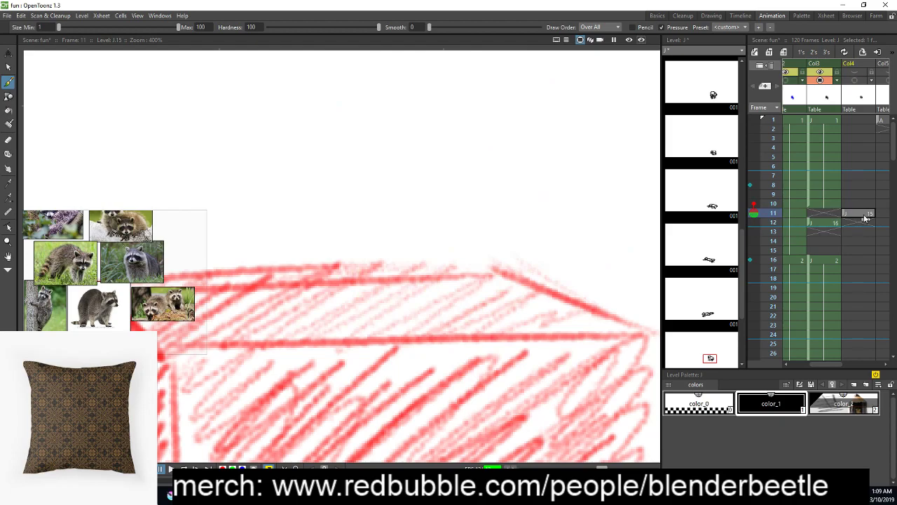
left_click(825, 223)
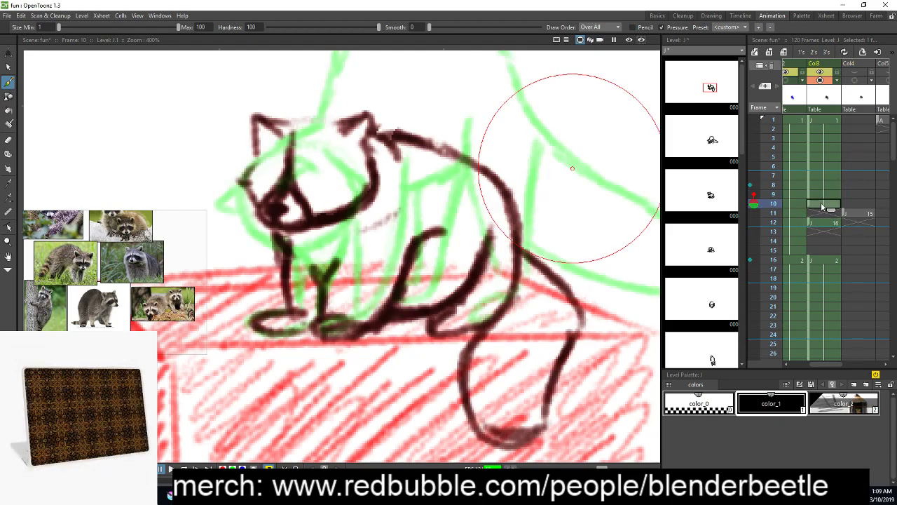
left_click(822, 213)
left_click(830, 205)
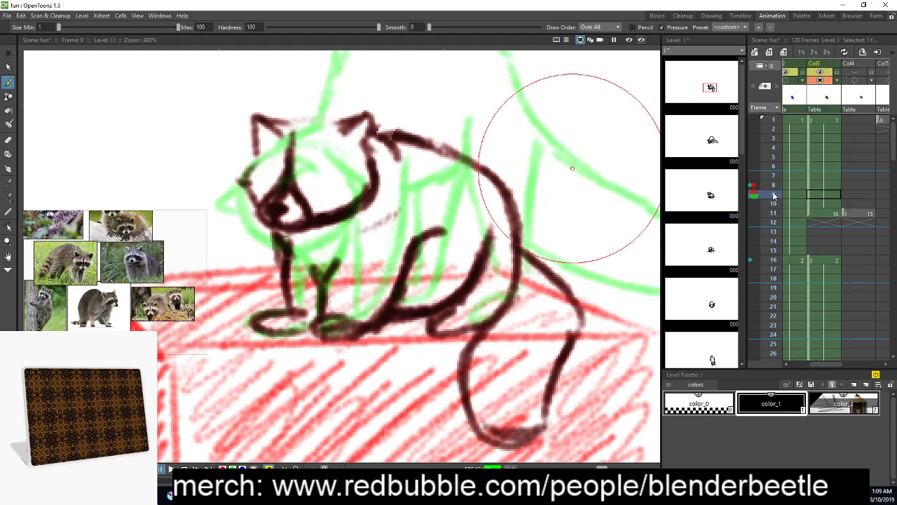
Clear the fixed onion skin markers at frames 8 and 16 and flip between frames 9, 10 and 11 to check the motion
left_click(750, 184)
left_click(750, 261)
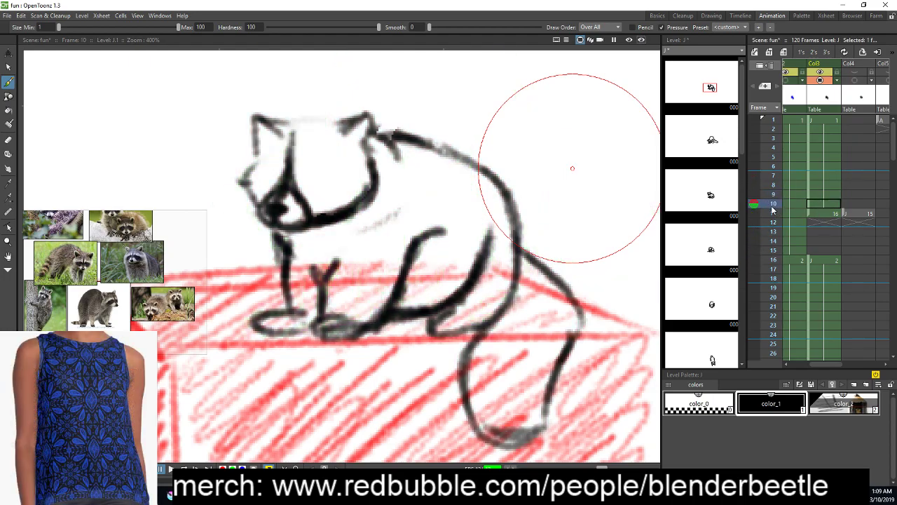
key("Up")
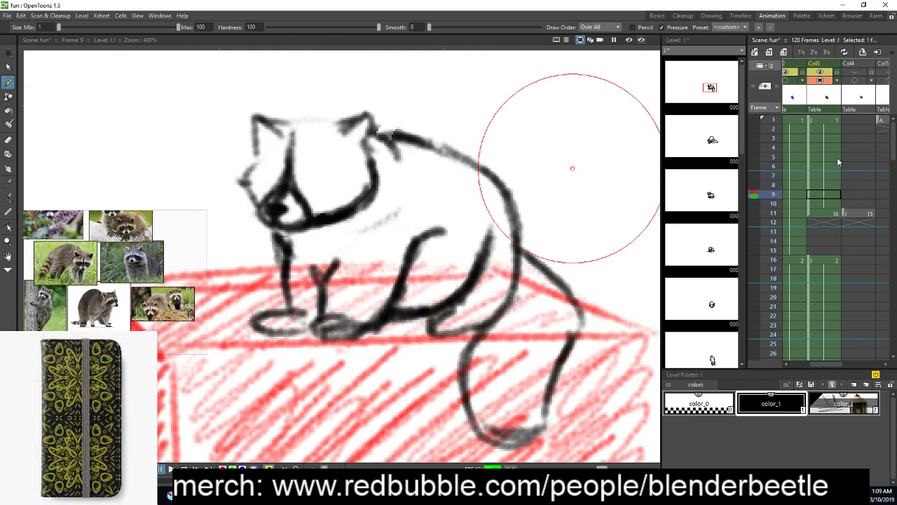
key("Down")
key("Down")
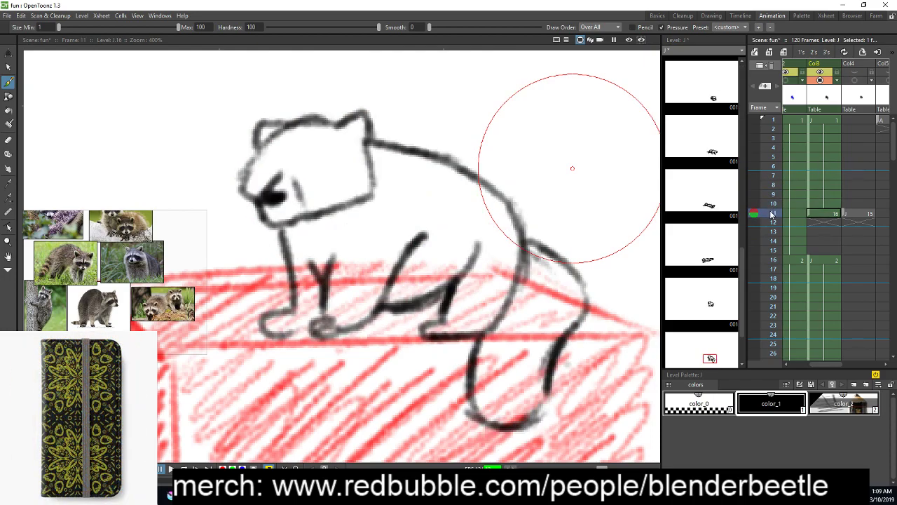
mouse_move(771, 218)
left_mouse_down()
mouse_move(769, 272)
mouse_move(771, 195)
left_mouse_up()
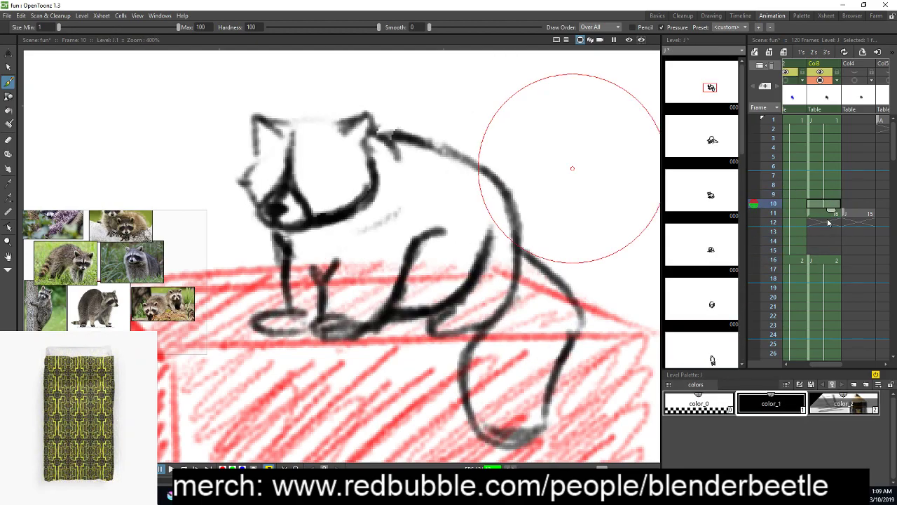
left_click(829, 222)
mouse_move(825, 220)
left_mouse_down()
mouse_move(827, 203)
mouse_move(829, 217)
left_mouse_up()
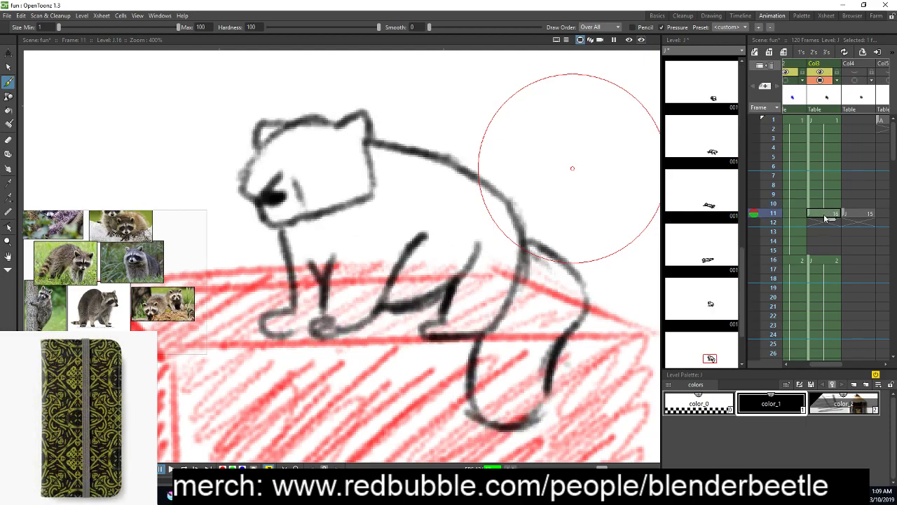
key("Up")
key("Down")
key("Down")
key("Up")
key("Down")
key("Down")
key("Down")
Select the empty frame 12 cell in Col3 and add fixed onion skin markers at frames 11 and 16
left_click(824, 221)
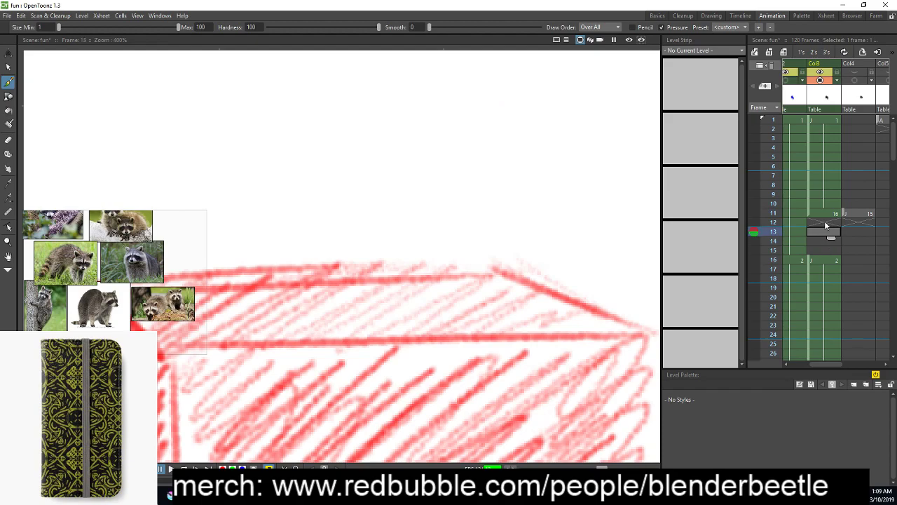
left_click(750, 213)
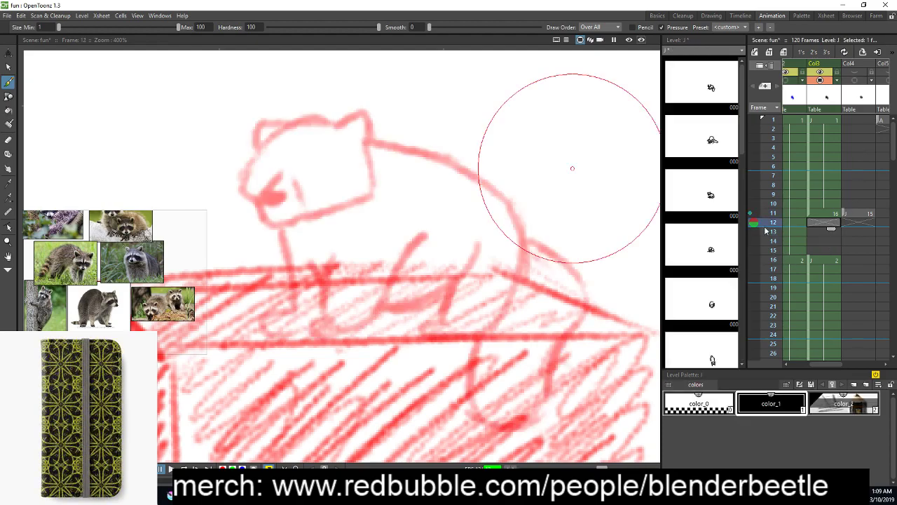
left_click(750, 261)
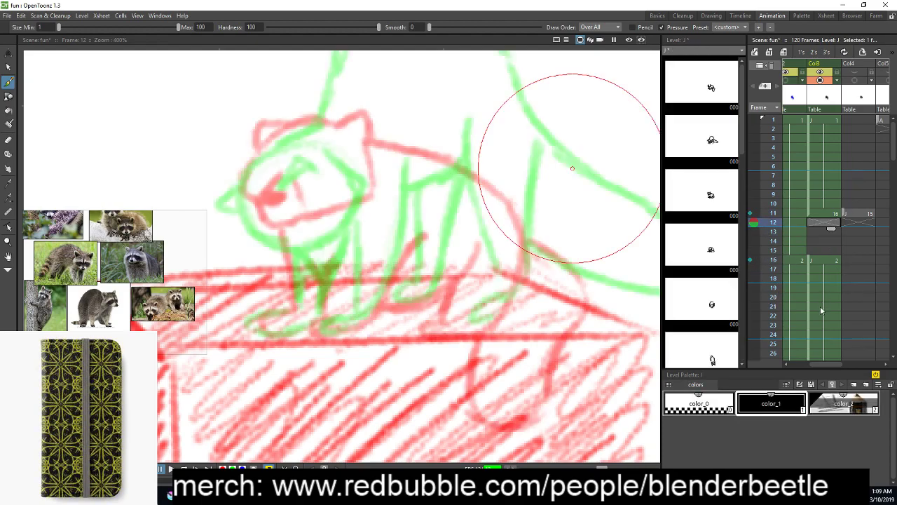
Draw a raised, arched back line on frame 12 between the two onion-skinned poses using the color_2 style
scroll(467, 200, "down", 2)
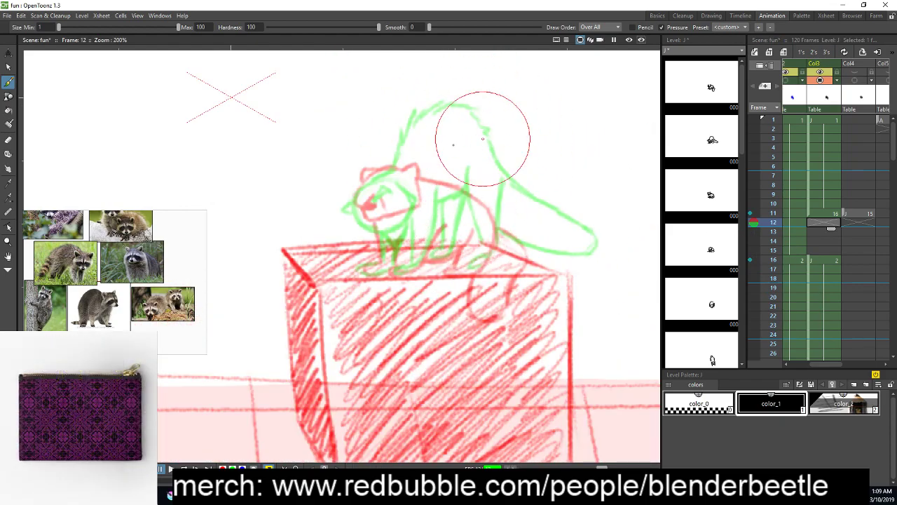
left_click(815, 414)
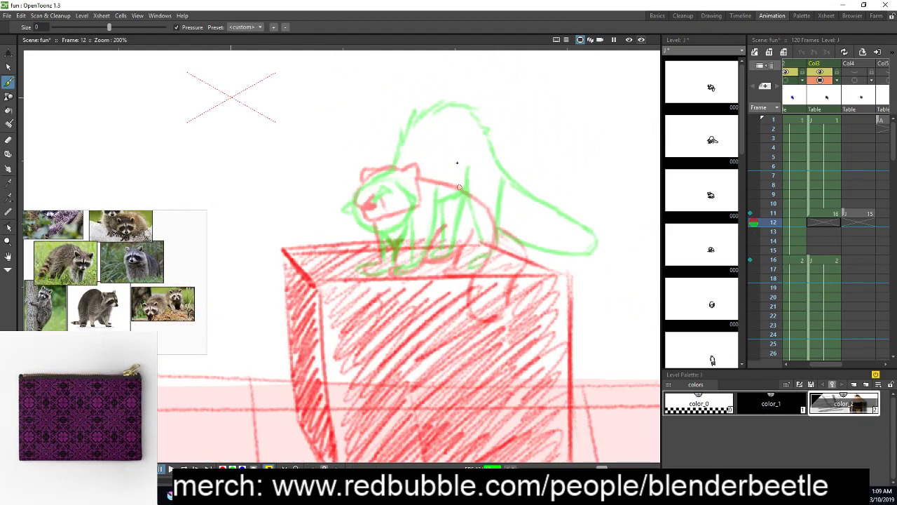
mouse_move(421, 162)
left_mouse_down()
mouse_move(452, 140)
mouse_move(464, 149)
mouse_move(434, 154)
mouse_move(474, 153)
mouse_move(450, 144)
mouse_move(491, 179)
left_mouse_up()
left_click_drag(403, 160, 481, 158)
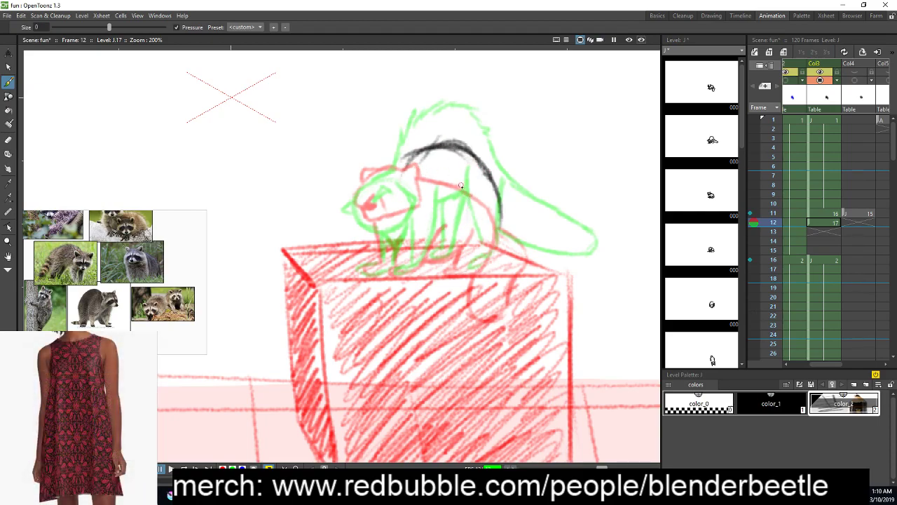
Draw the raccoon's two hind legs and its lowered round head with a muzzle on frame 12 over the onion-skinned poses
mouse_move(463, 237)
left_mouse_down()
mouse_move(457, 270)
mouse_move(474, 267)
left_mouse_up()
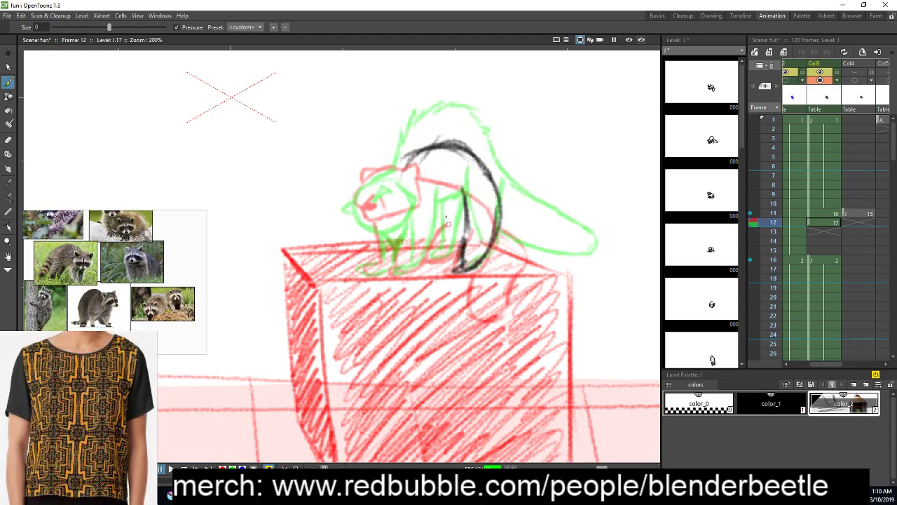
left_click_drag(446, 258, 460, 241)
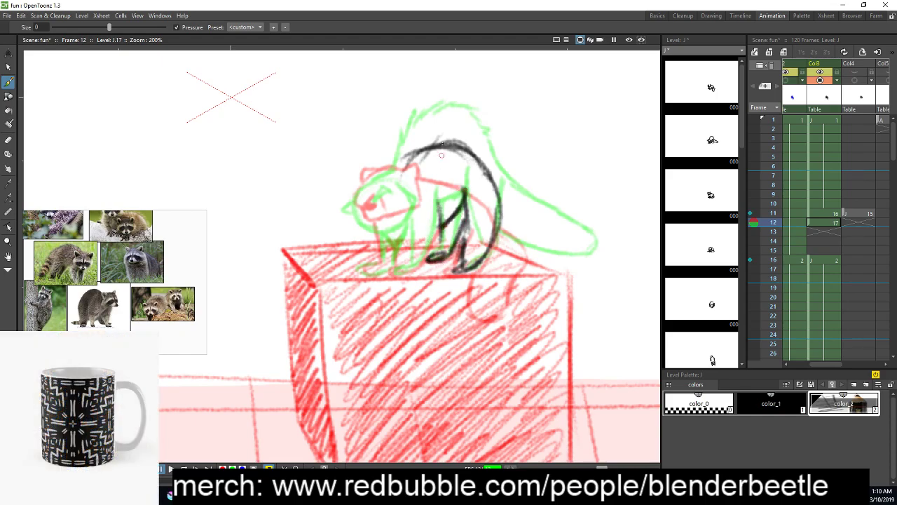
scroll(443, 230, "up", 2)
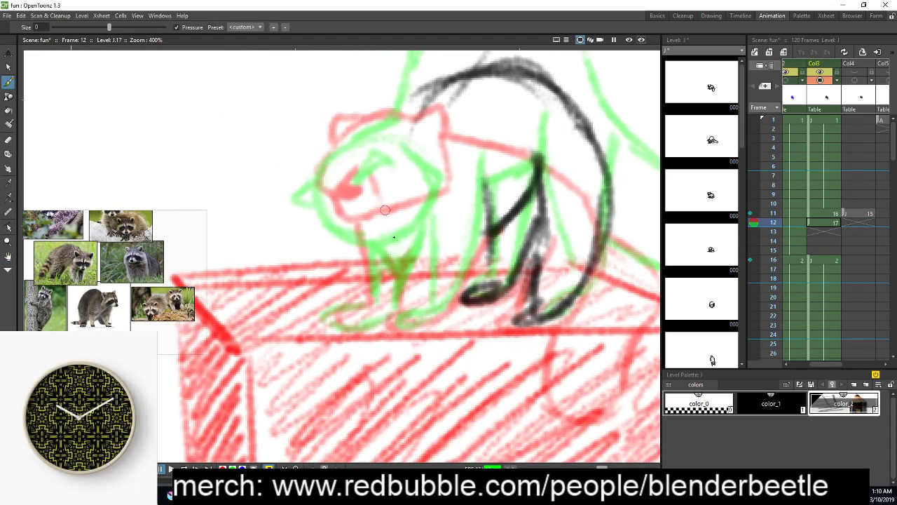
mouse_move(423, 177)
left_mouse_down()
mouse_move(385, 141)
mouse_move(400, 235)
mouse_move(330, 191)
mouse_move(418, 161)
mouse_move(357, 235)
mouse_move(431, 170)
mouse_move(441, 193)
left_mouse_up()
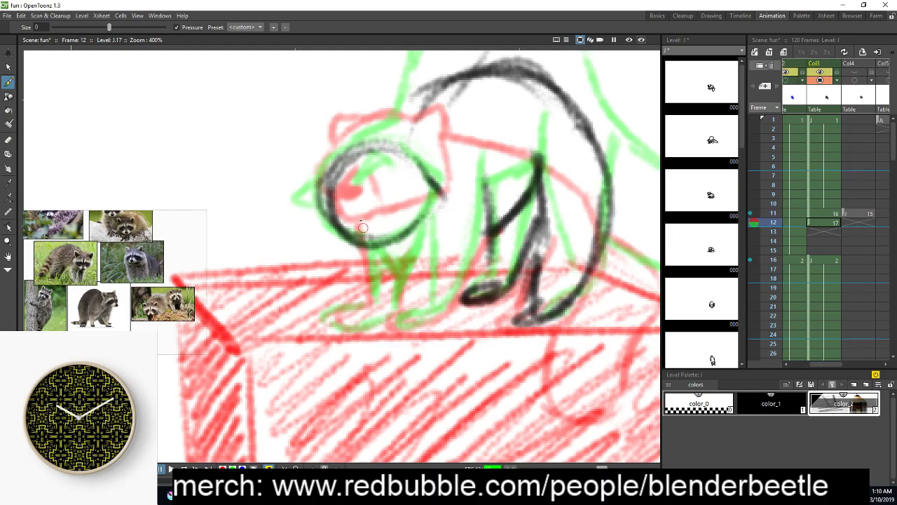
left_click_drag(398, 235, 354, 261)
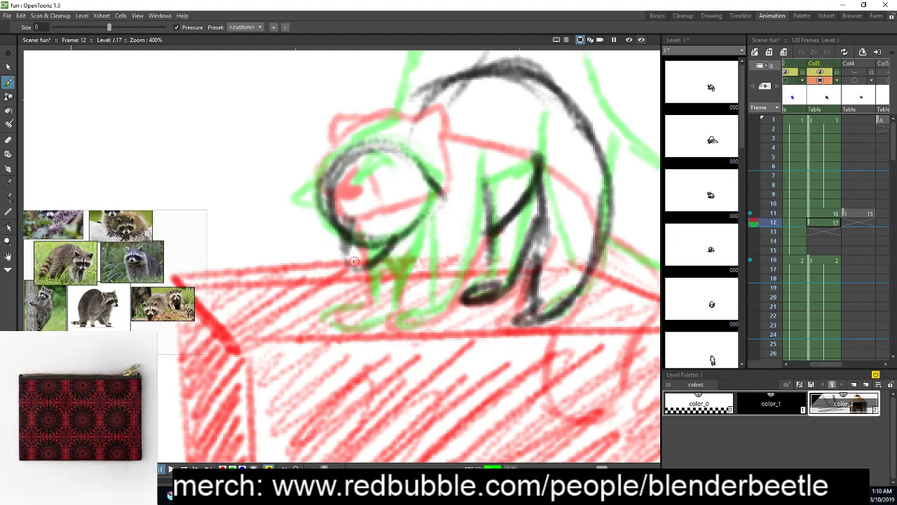
Draw the front legs with paws and extend the arched back line down to the head on frame 12
mouse_move(423, 312)
left_mouse_down()
mouse_move(413, 317)
mouse_move(424, 321)
left_mouse_up()
mouse_move(425, 223)
left_mouse_down()
mouse_move(420, 303)
mouse_move(423, 244)
mouse_move(455, 289)
mouse_move(489, 205)
mouse_move(449, 311)
left_mouse_up()
mouse_move(374, 269)
left_mouse_down()
mouse_move(373, 303)
mouse_move(340, 324)
mouse_move(404, 303)
mouse_move(423, 380)
left_mouse_up()
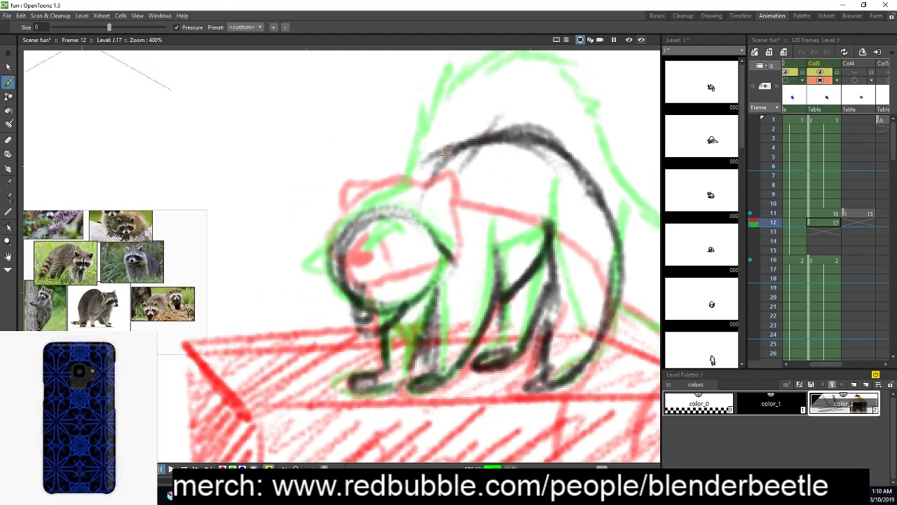
left_click_drag(442, 156, 403, 197)
Sketch the mouth and muzzle and reinforce the head contour of the raccoon on frame 12
left_click_drag(351, 296, 411, 268)
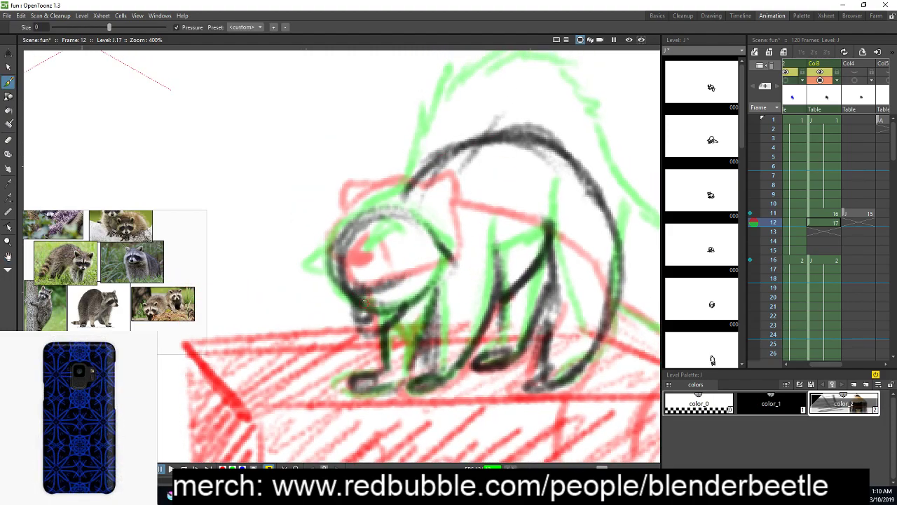
mouse_move(361, 326)
left_mouse_down()
mouse_move(400, 315)
mouse_move(411, 300)
left_mouse_up()
mouse_move(397, 217)
left_mouse_down()
mouse_move(425, 209)
mouse_move(429, 231)
left_mouse_up()
mouse_move(349, 225)
left_mouse_down()
mouse_move(326, 249)
mouse_move(336, 263)
left_mouse_up()
Draw the drooping tail between the two onion-skinned tail positions and finish the ear on frame 12
key("space")
mouse_move(549, 306)
left_mouse_down()
mouse_move(541, 285)
mouse_move(568, 256)
mouse_move(443, 294)
mouse_move(408, 293)
left_mouse_up()
mouse_move(436, 163)
left_mouse_down()
mouse_move(538, 265)
mouse_move(540, 306)
left_mouse_up()
key("space")
left_click_drag(441, 359, 426, 321)
mouse_move(433, 286)
left_mouse_down()
mouse_move(455, 335)
mouse_move(518, 258)
mouse_move(521, 231)
left_mouse_up()
mouse_move(454, 200)
left_mouse_down()
mouse_move(436, 280)
mouse_move(504, 314)
left_mouse_up()
key("space")
mouse_move(422, 239)
left_mouse_down()
mouse_move(457, 183)
mouse_move(420, 253)
mouse_move(453, 194)
mouse_move(462, 316)
mouse_move(430, 351)
left_mouse_up()
mouse_move(298, 170)
left_mouse_down()
mouse_move(361, 116)
mouse_move(342, 140)
left_mouse_up()
key("space")
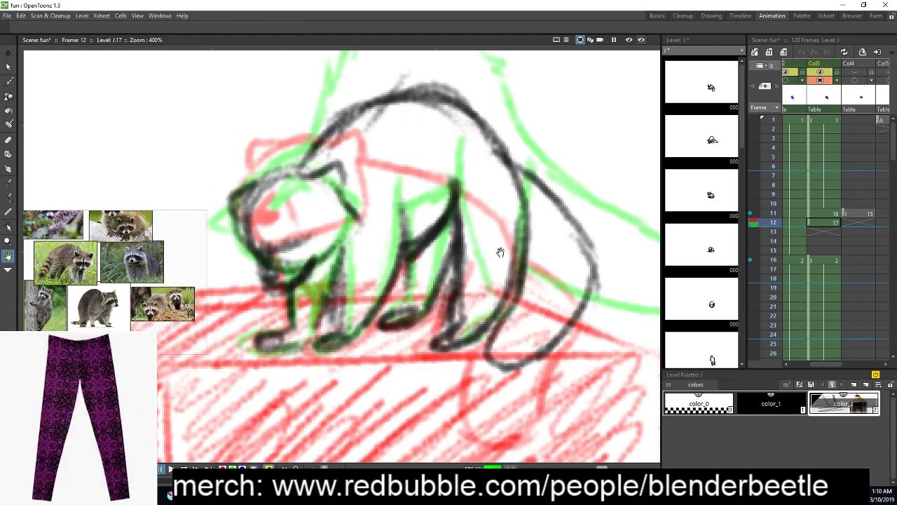
scroll(530, 250, "down", 2)
left_click_drag(553, 271, 512, 275)
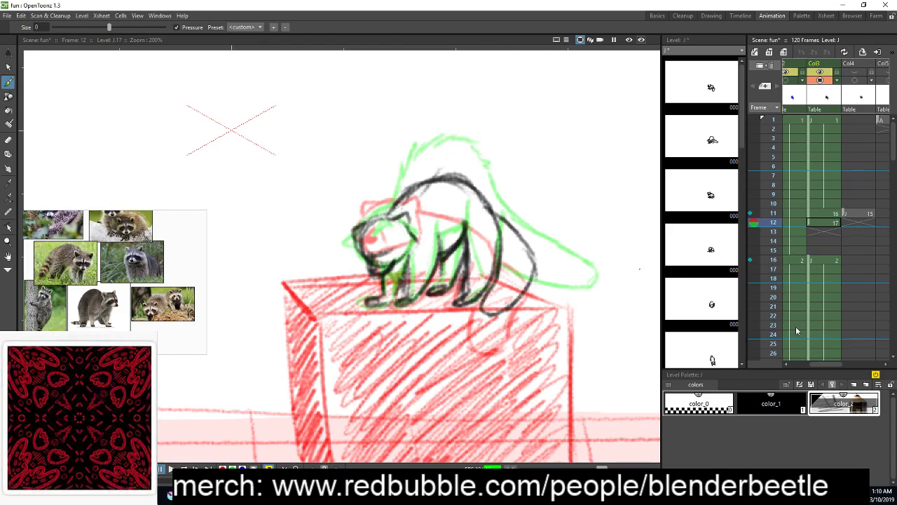
Hide the onion skin and flip between frames 10, 11 and 12 in Col3 to check the new drawing's motion
left_click(755, 224)
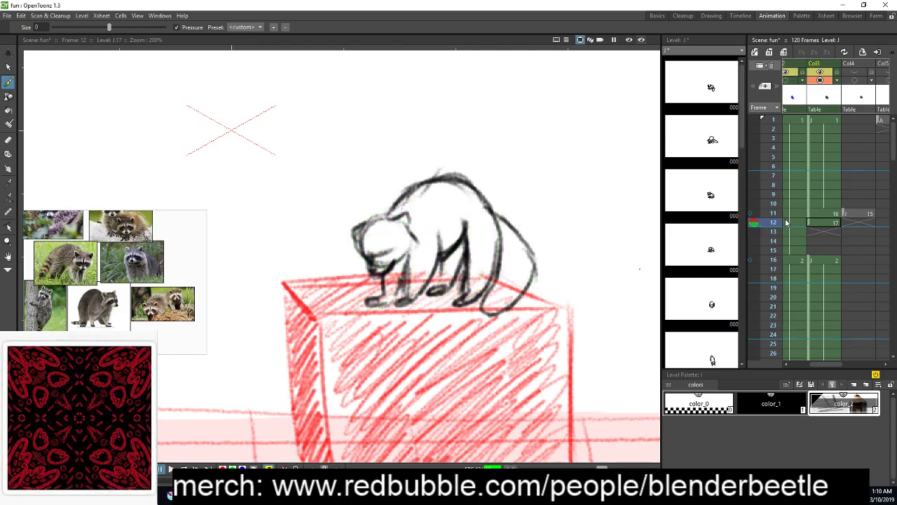
left_click(778, 214)
mouse_move(779, 217)
left_mouse_down()
mouse_move(777, 262)
mouse_move(781, 214)
left_mouse_up()
left_click(820, 223)
left_click(822, 213)
left_click(823, 195)
left_click(823, 204)
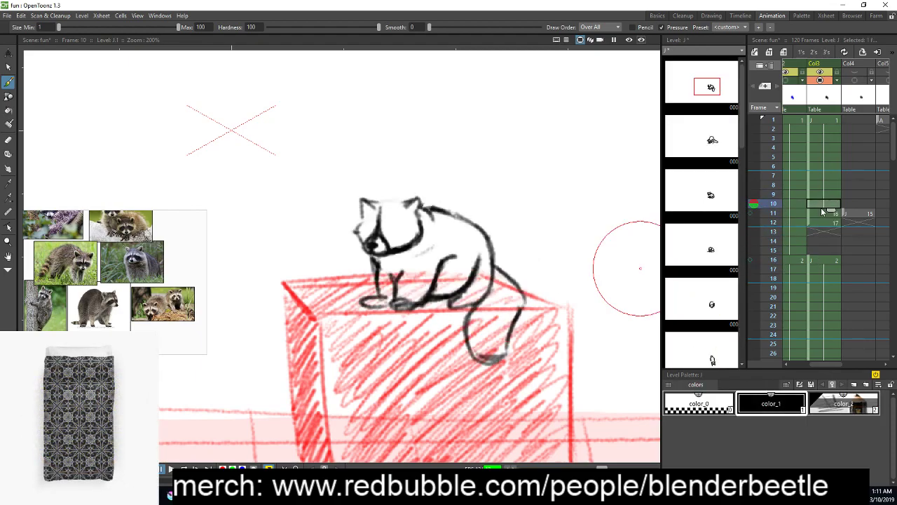
left_click(822, 213)
left_click(825, 204)
left_click(825, 213)
left_click(825, 204)
left_click(824, 213)
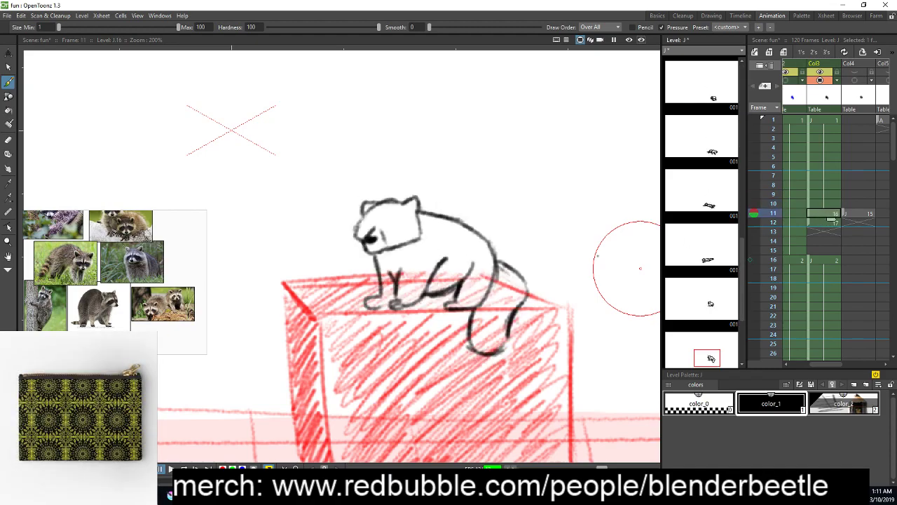
Turn the onion skin back on with a relative marker one frame back and compare frames 11 and 12
left_click(843, 404)
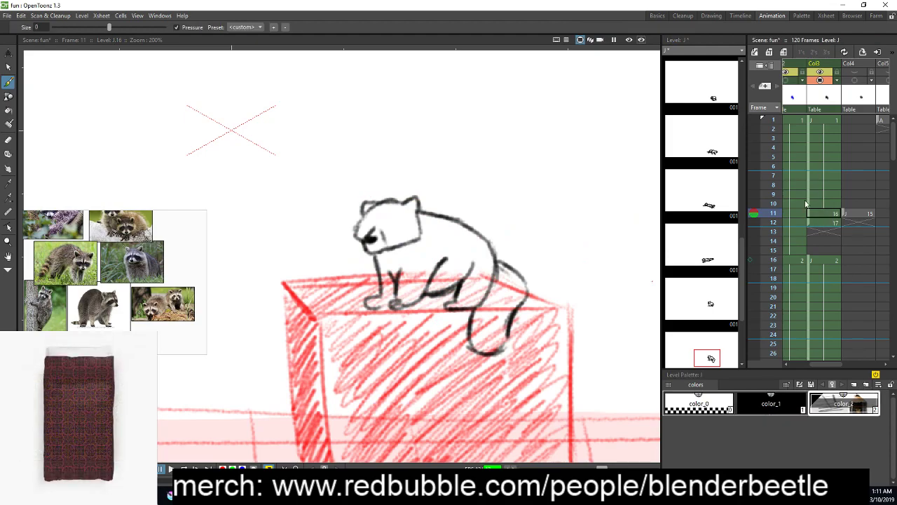
left_click(754, 204)
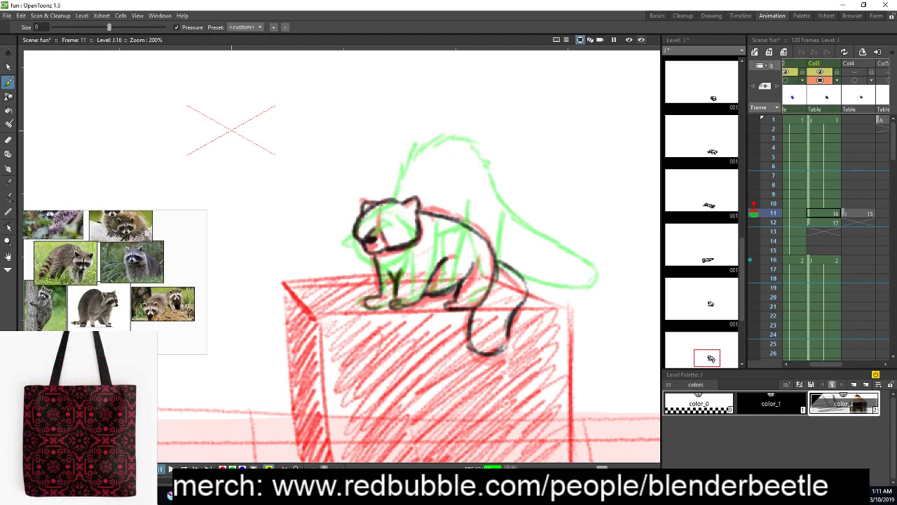
key("space")
left_click_drag(483, 292, 495, 288)
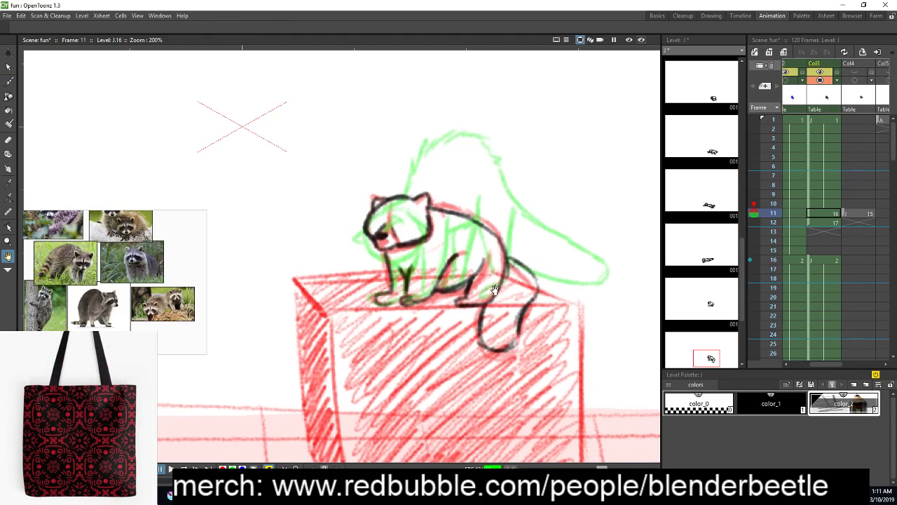
left_click(776, 204)
left_click(773, 214)
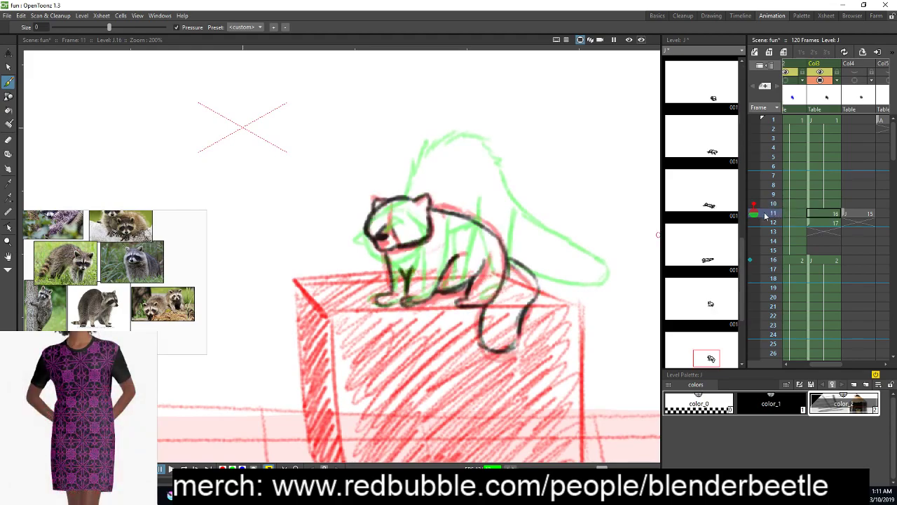
left_click(773, 223)
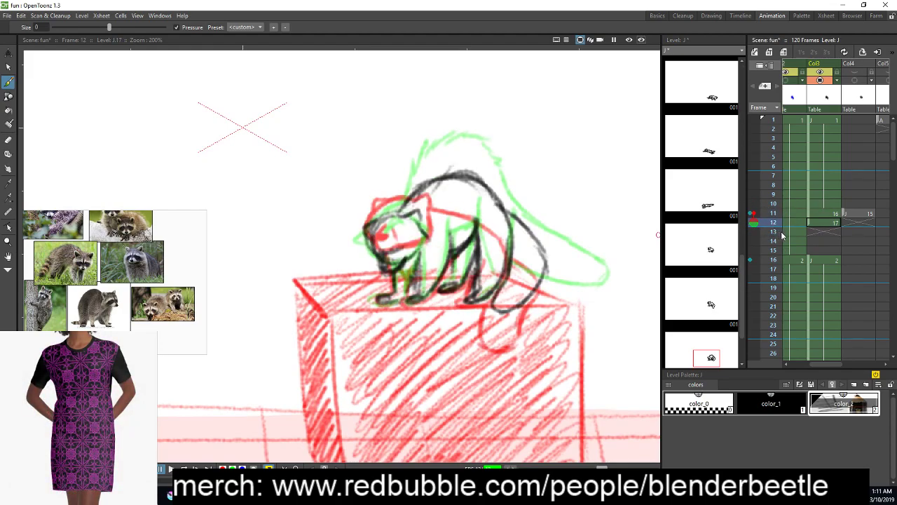
Fill the empty cells in Col3 so that drawing 17 holds from frame 12 through frame 15
left_click(827, 223)
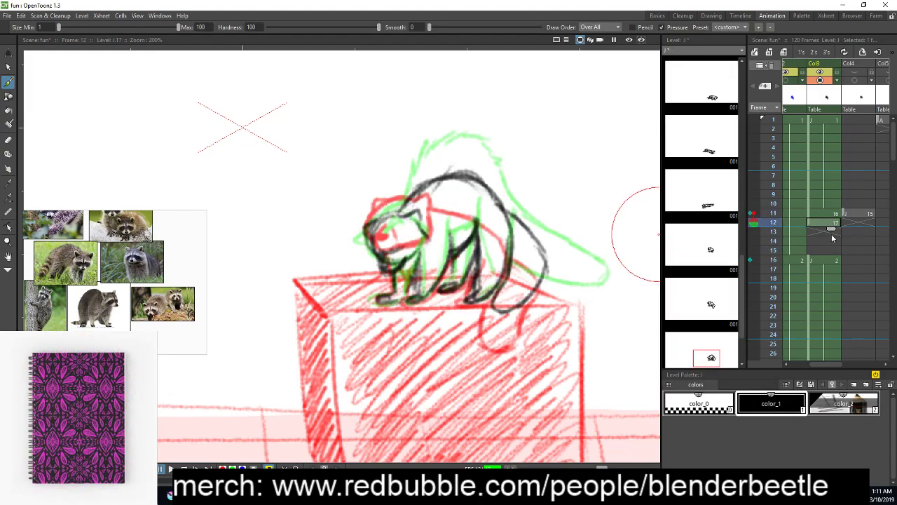
left_click(821, 250)
right_click(821, 251)
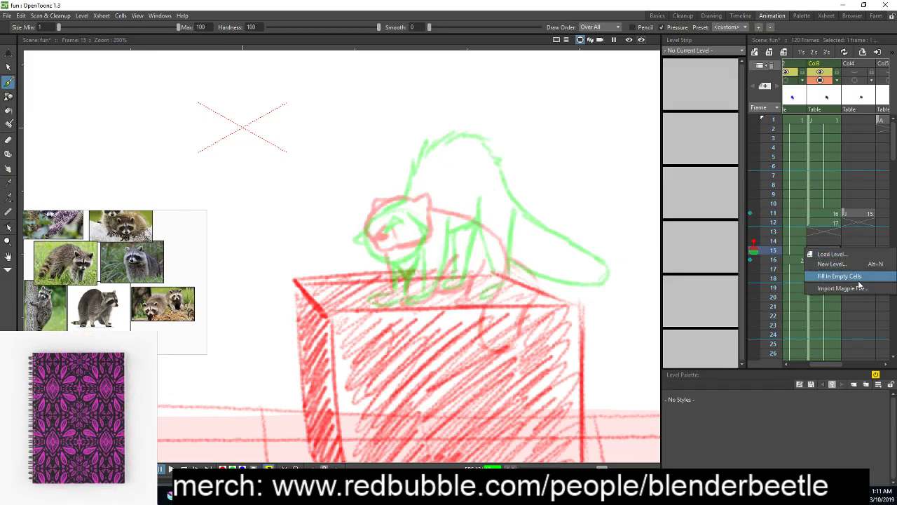
left_click(859, 279)
left_click(820, 224)
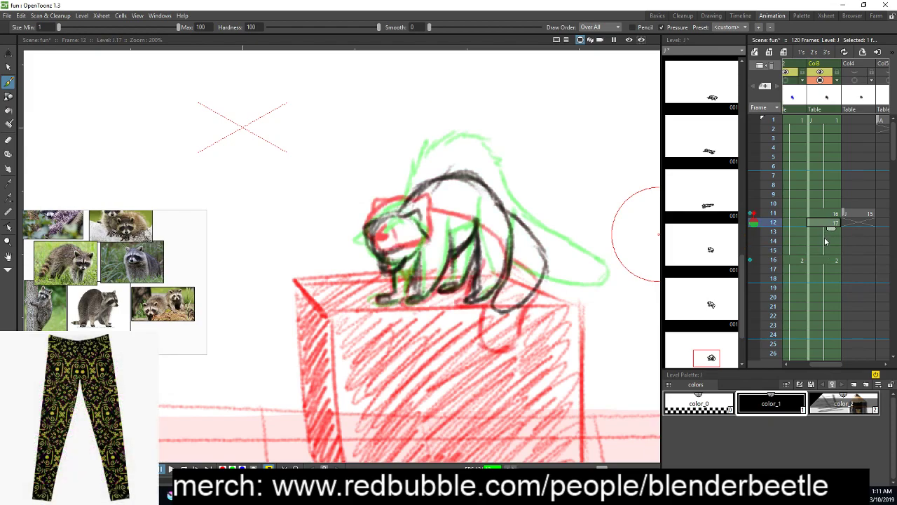
Remove the relative onion skin marker and the fixed markers at frames 11 and 16
left_click(826, 239)
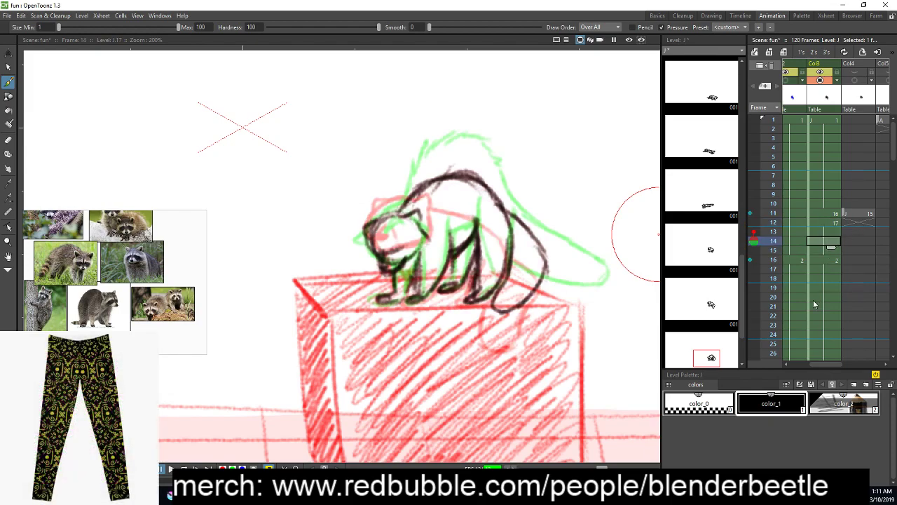
key("o")
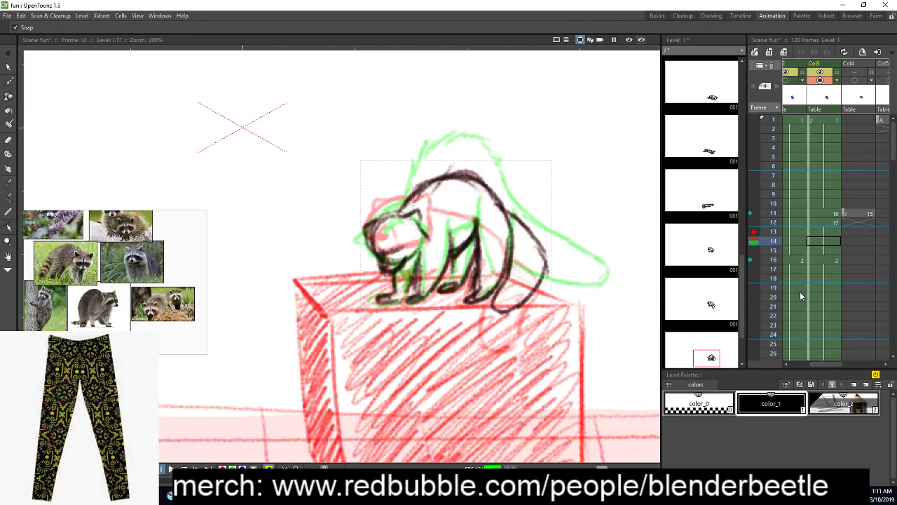
key("b")
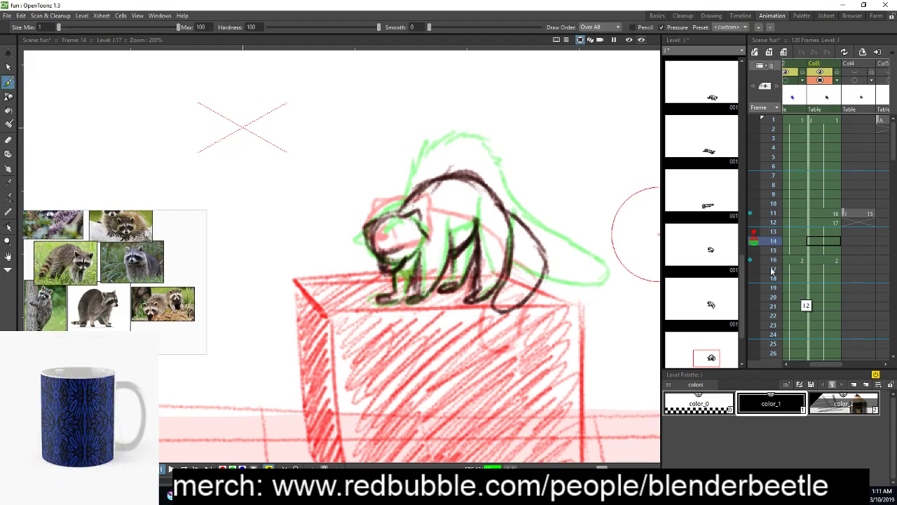
left_click(769, 232)
left_click(779, 215)
left_click(755, 203)
left_click(767, 232)
left_click(750, 260)
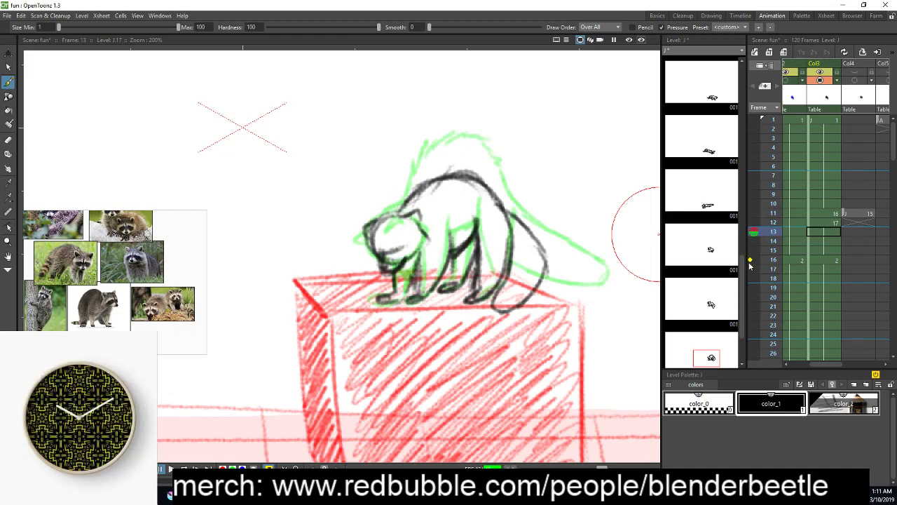
left_click(753, 261)
left_click(752, 260)
left_click(752, 261)
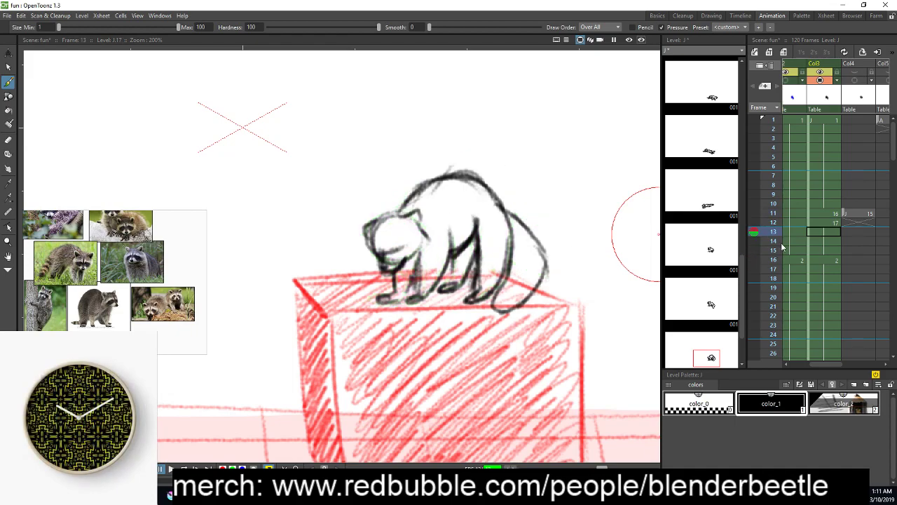
Step through frames 12 to 17 to check the change from the raised back to the full arch
mouse_move(775, 224)
left_mouse_down()
mouse_move(775, 196)
mouse_move(783, 226)
mouse_move(778, 175)
mouse_move(789, 227)
left_mouse_up()
key("Down")
key("Down")
key("Down")
key("Down")
key("Down")
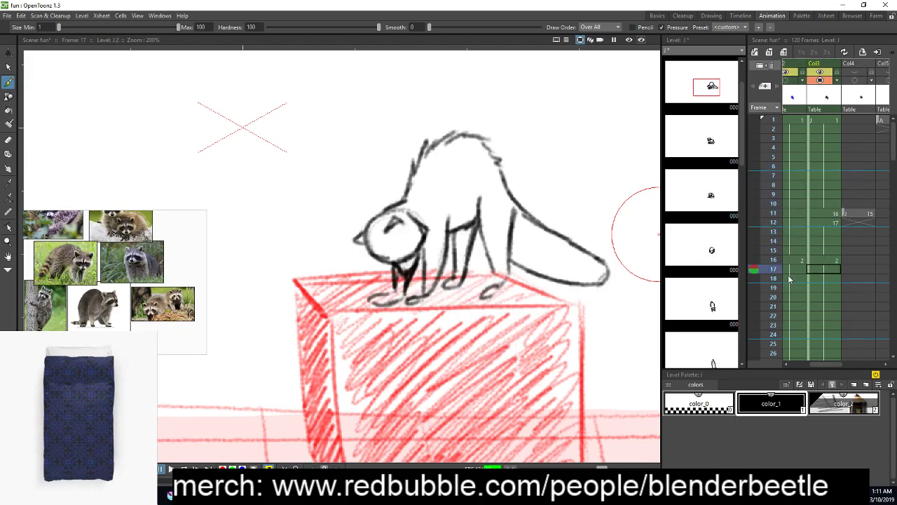
Clear frames 8 to 10 in Col3, move drawing 16 up to frame 8 and fill the empty cells through frame 11
left_click(835, 212)
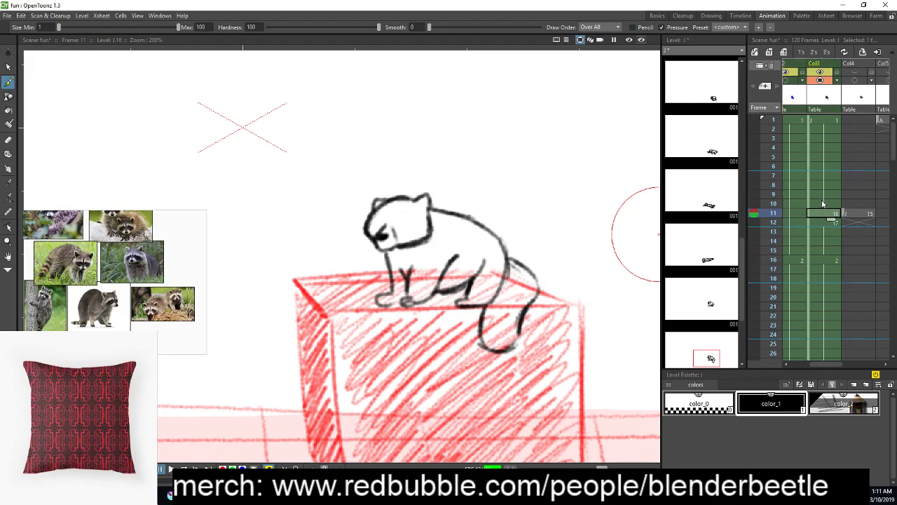
left_click(822, 186)
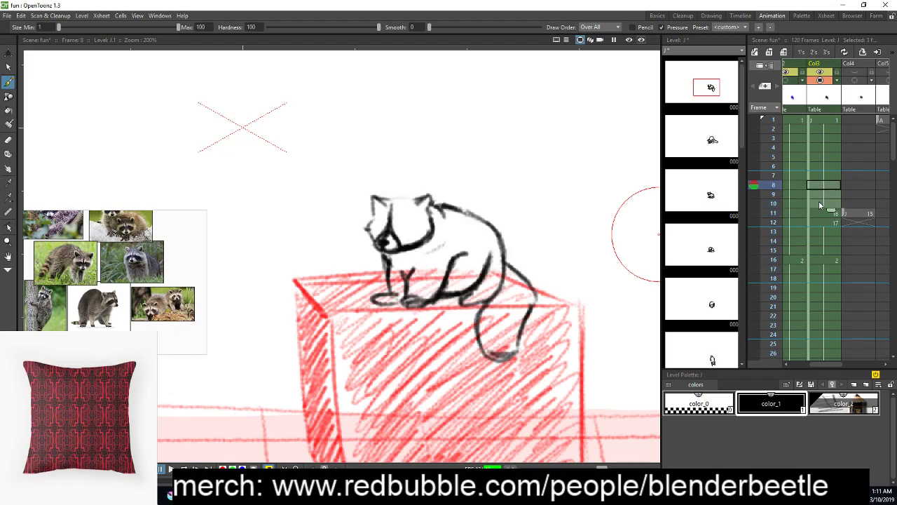
key("Delete")
left_click(808, 213)
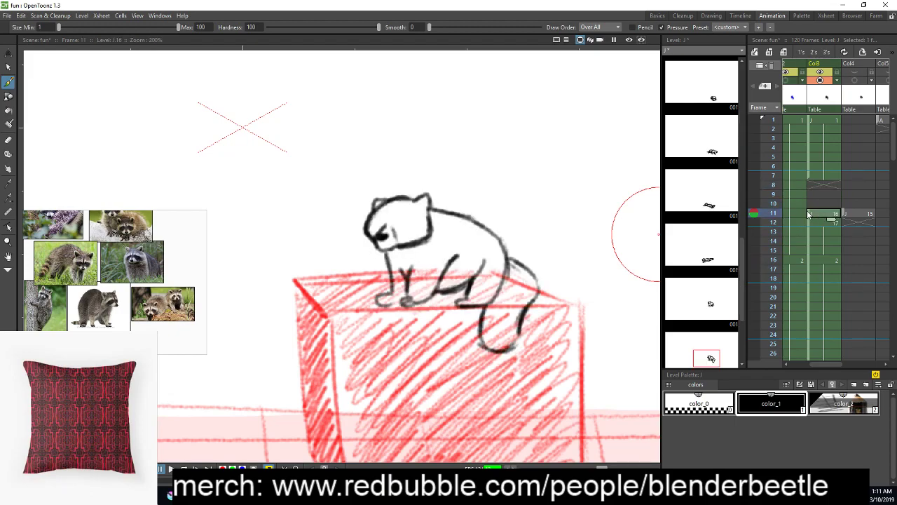
key("Delete")
right_click(817, 211)
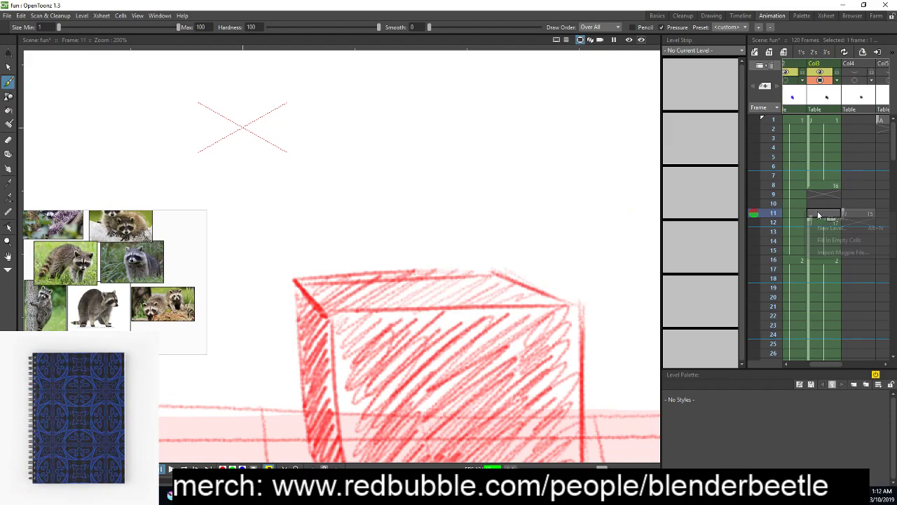
left_click(845, 239)
Play the animation from frame 4 to review the new timing, stopping after the second sitting pose
left_click(831, 148)
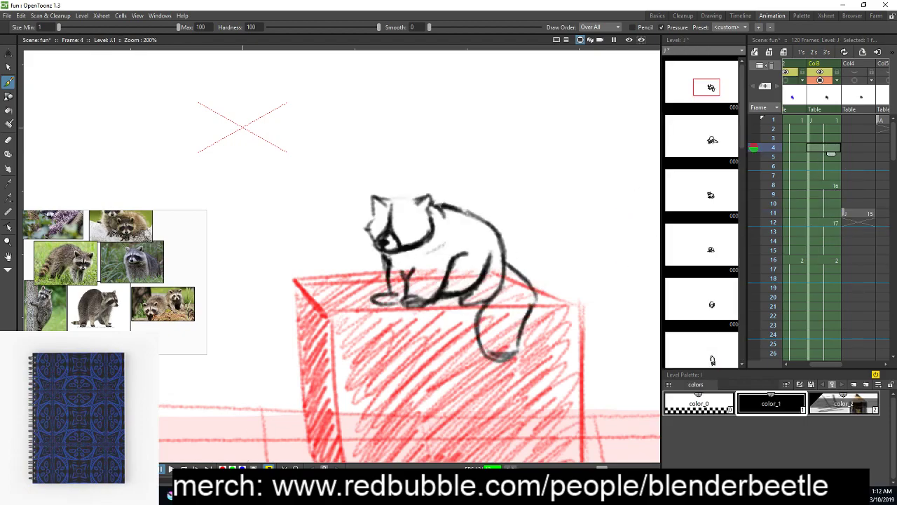
left_click(169, 469)
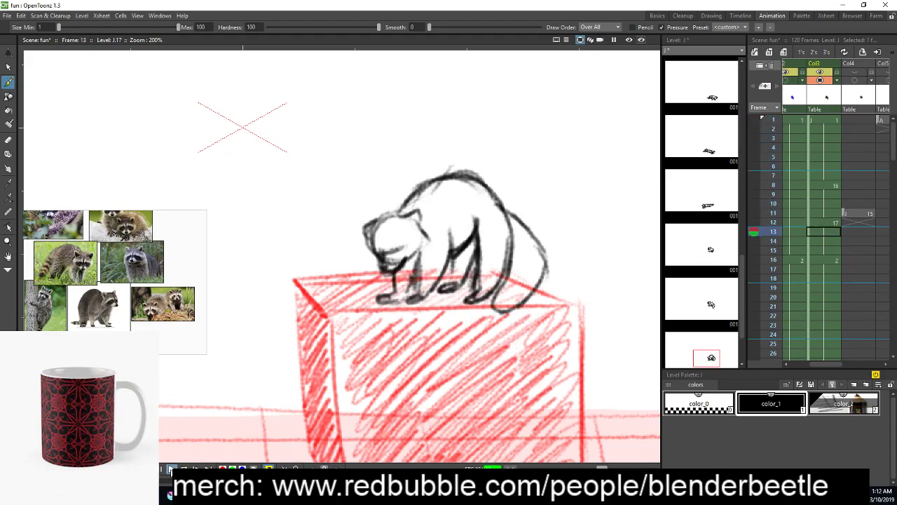
left_click(162, 469)
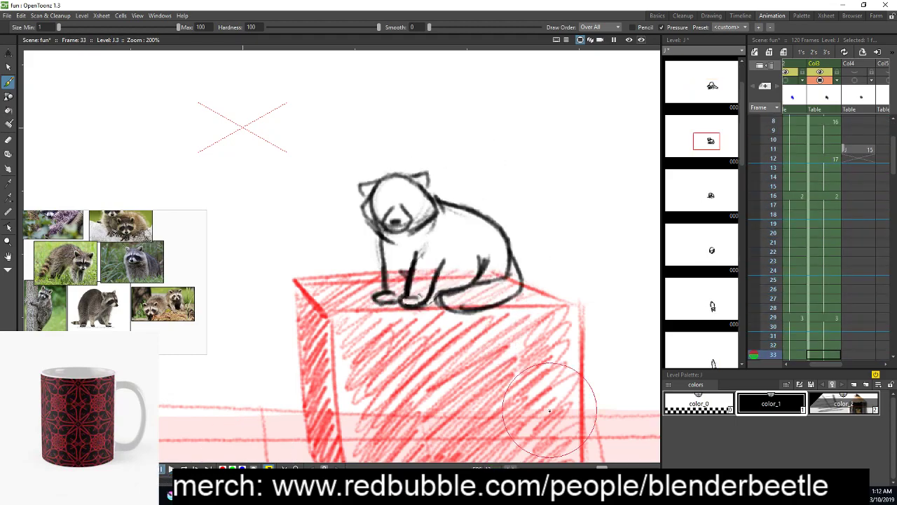
Extend the first sitting pose in Col3 through frame 9 and shorten drawing 16's hold to frames 10–12, starting drawing 17 at frame 13
scroll(819, 213, "up", 5)
left_click(825, 176)
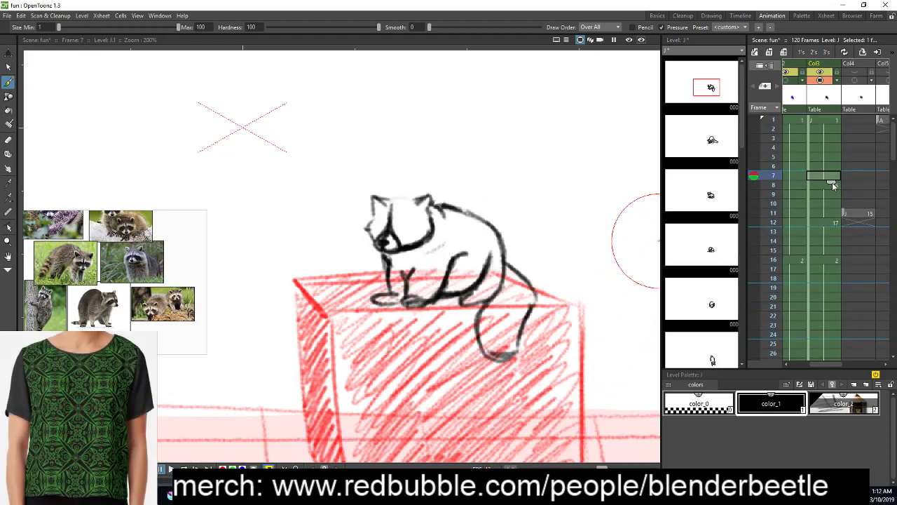
left_click(832, 229)
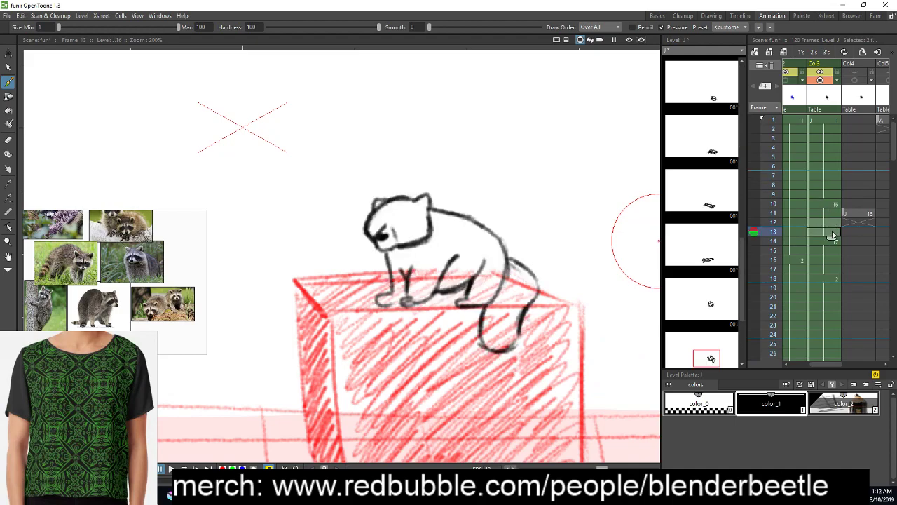
left_click_drag(832, 235, 831, 230)
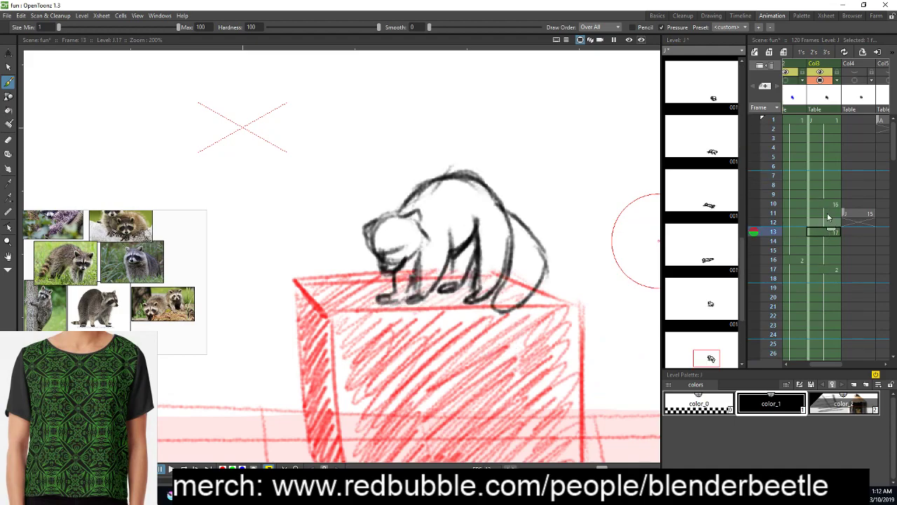
left_click(829, 223)
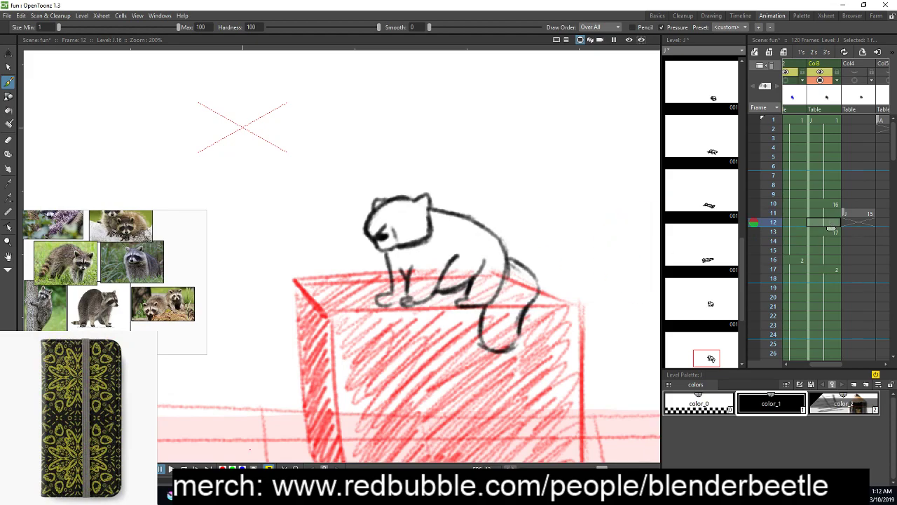
Play the opening of the animation twice to review the longer first hold and the move into the arched back
key("alt+comma")
key("p")
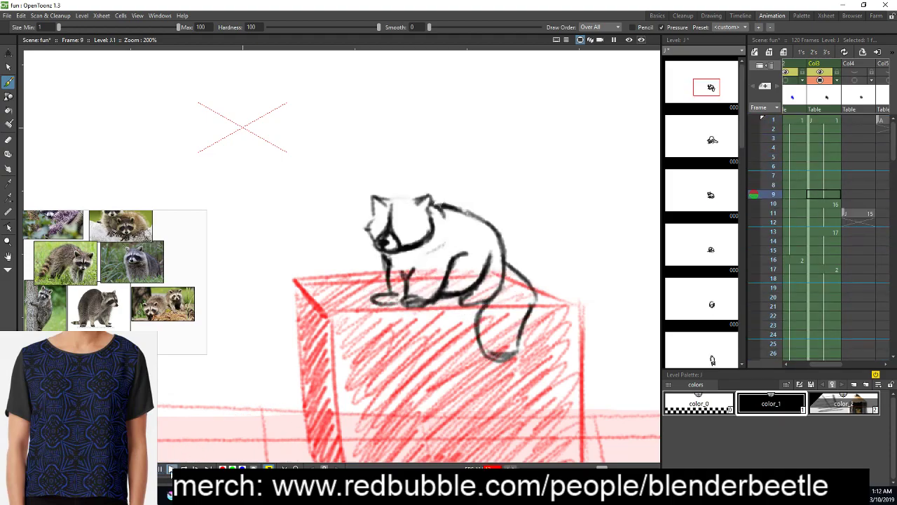
left_click(171, 470)
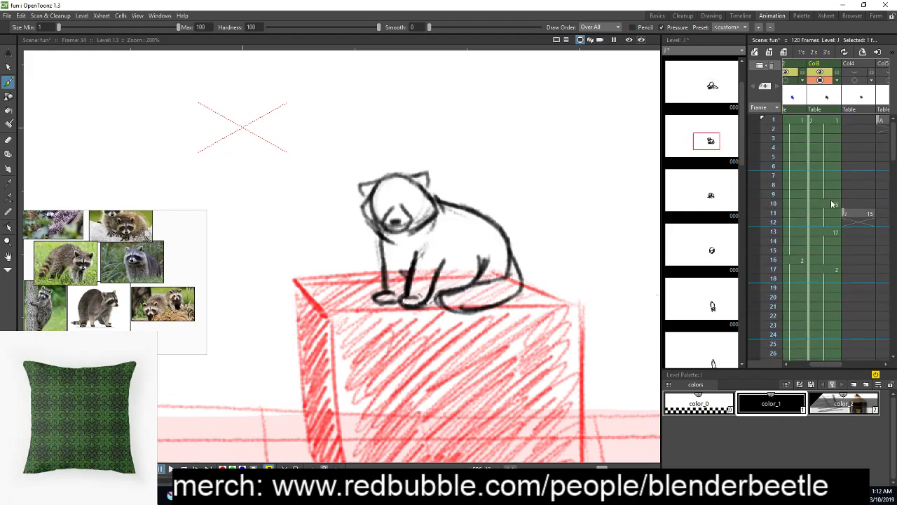
left_click(832, 204)
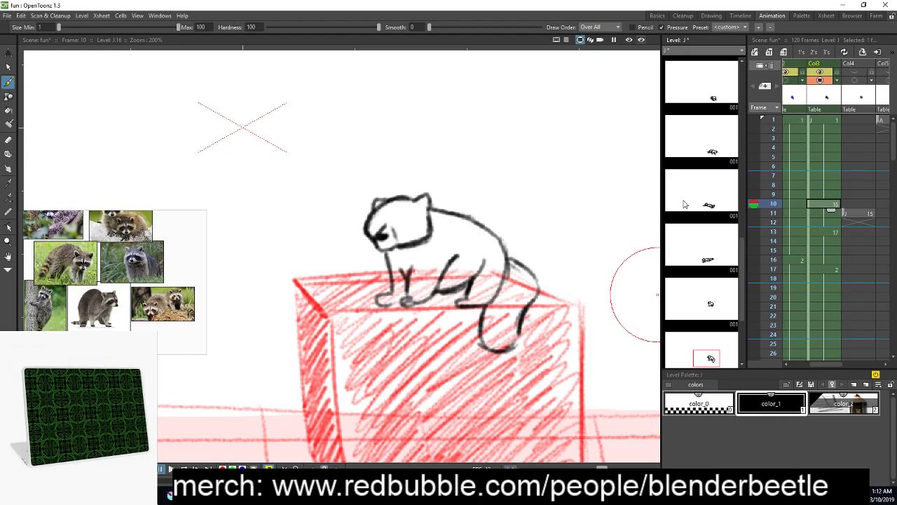
left_click_drag(773, 200, 826, 129)
left_click(830, 223)
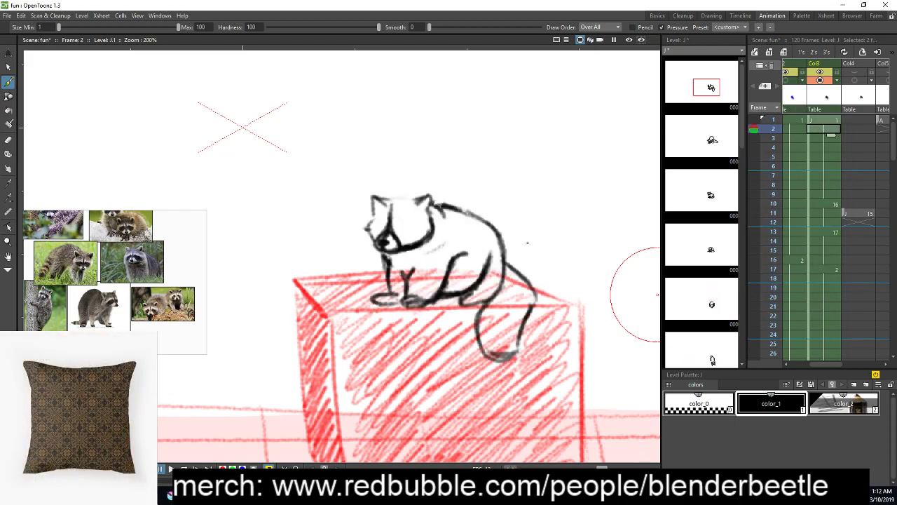
left_click(172, 469)
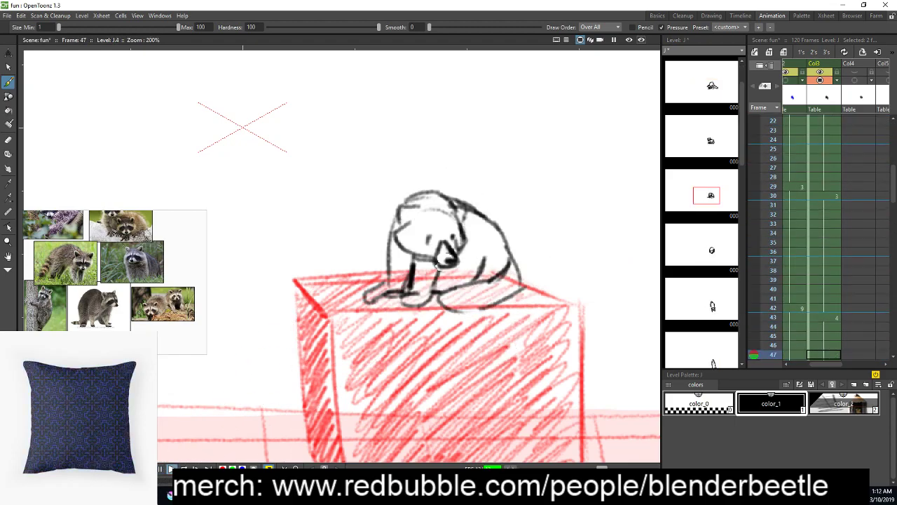
left_click(162, 470)
Compare the Col3 poses between frames 8 and 18, from the first sitting pose through drawings 16 and 17 to the full arch
left_click_drag(893, 213, 893, 140)
left_click(832, 213)
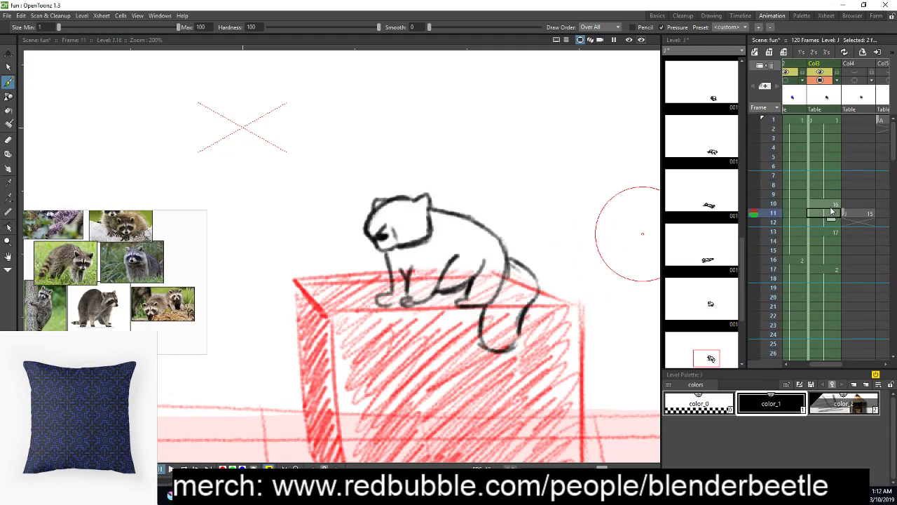
key("Up")
key("Up")
key("Up")
left_click(828, 251)
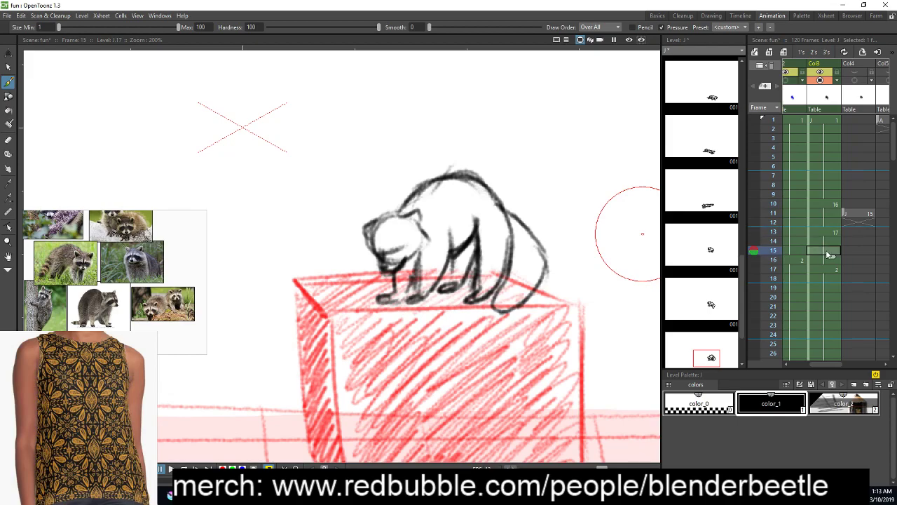
left_click(827, 270)
left_click(828, 222)
left_click(833, 197)
left_click(828, 212)
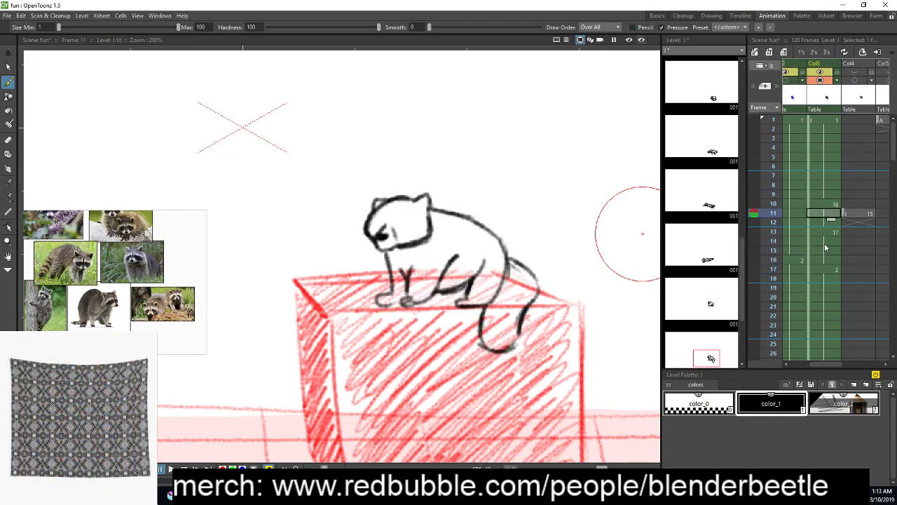
left_click(824, 243)
left_click(827, 280)
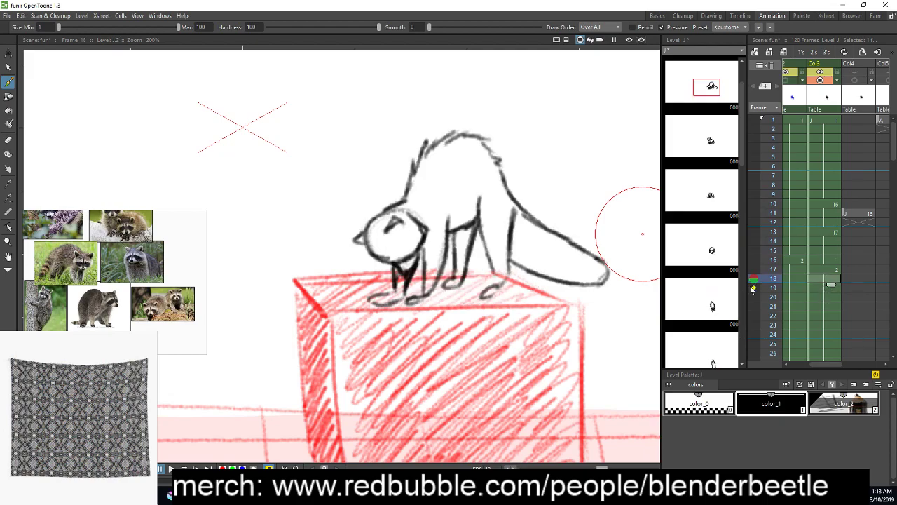
Play the animation from frame 1 with the whole box in view
mouse_move(772, 281)
left_mouse_down()
mouse_move(774, 214)
mouse_move(774, 302)
mouse_move(763, 230)
mouse_move(692, 125)
left_mouse_up()
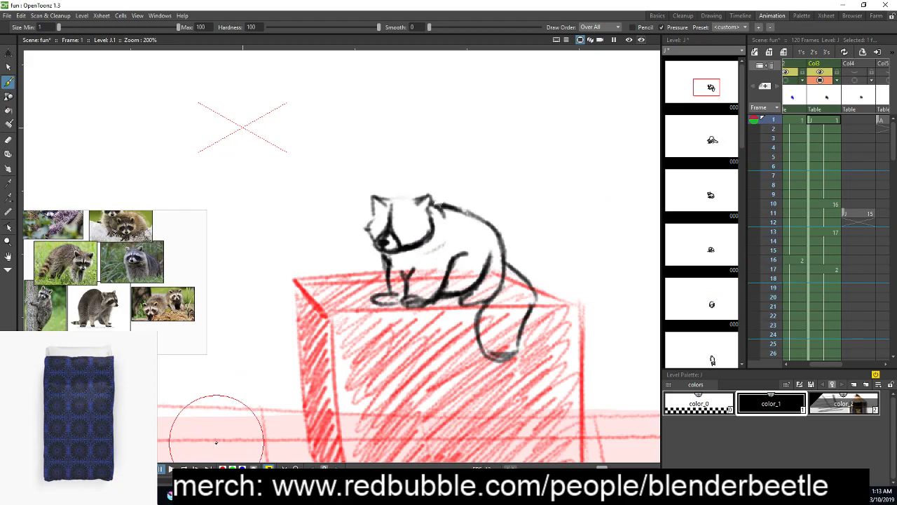
scroll(222, 424, "down", 3)
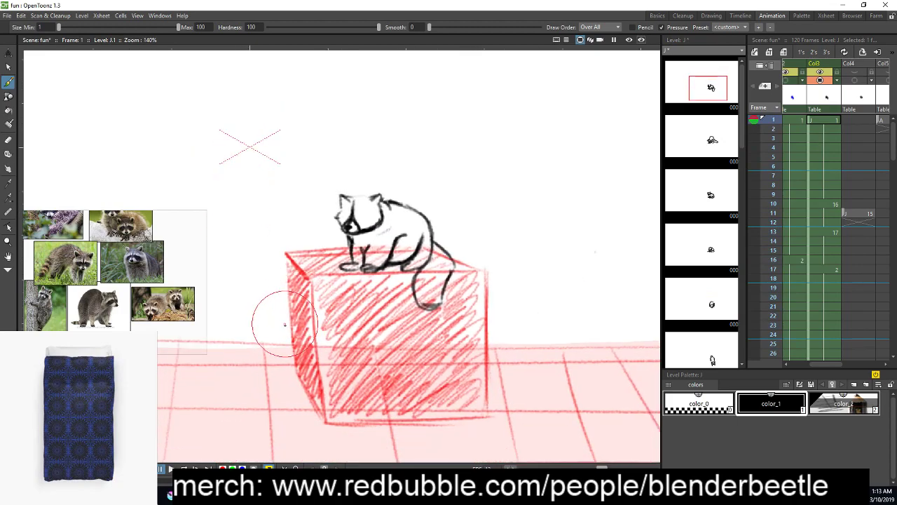
left_click(170, 469)
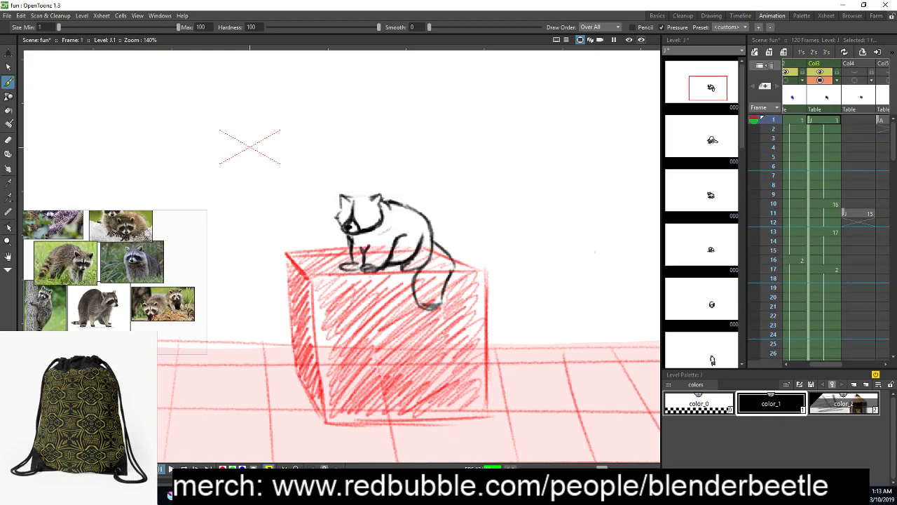
Compare the poses from frame 11 onward, flipping repeatedly between the arched stretch and the second sitting pose
left_click_drag(822, 167, 833, 213)
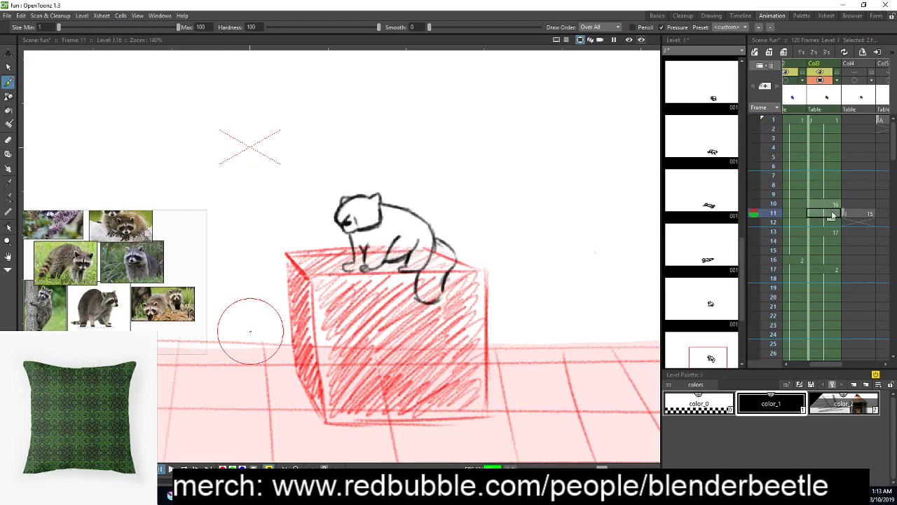
left_click(834, 231)
left_click(834, 269)
left_click(827, 306)
scroll(824, 267, "down", 5)
left_click(823, 209)
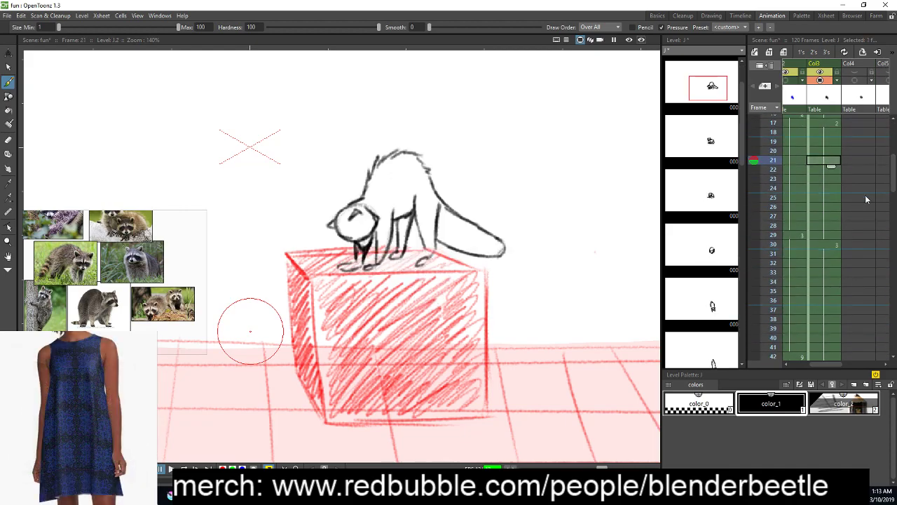
left_click(829, 289)
left_click(826, 208)
left_click(828, 290)
left_click(827, 210)
left_click(829, 290)
Clear frames 24 to 29 in Col3 and select frame 24 for a new in-between drawing
left_click(831, 188)
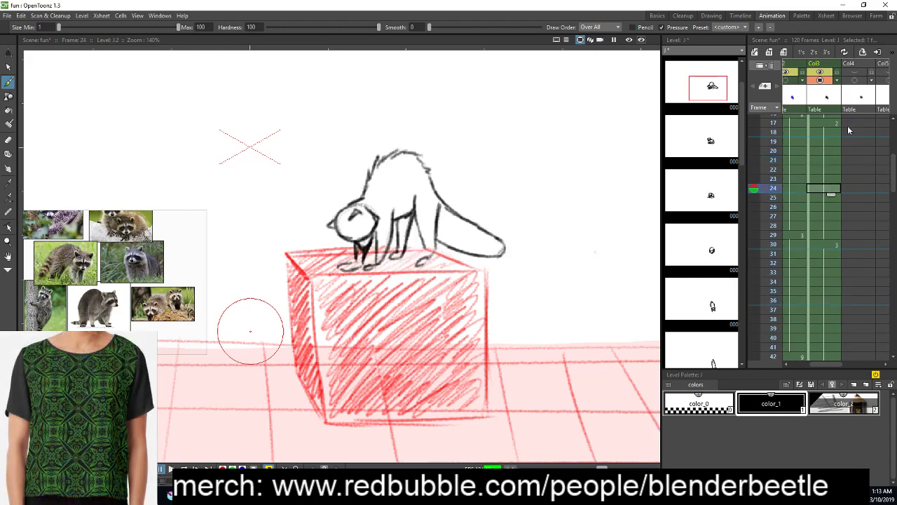
key("Insert")
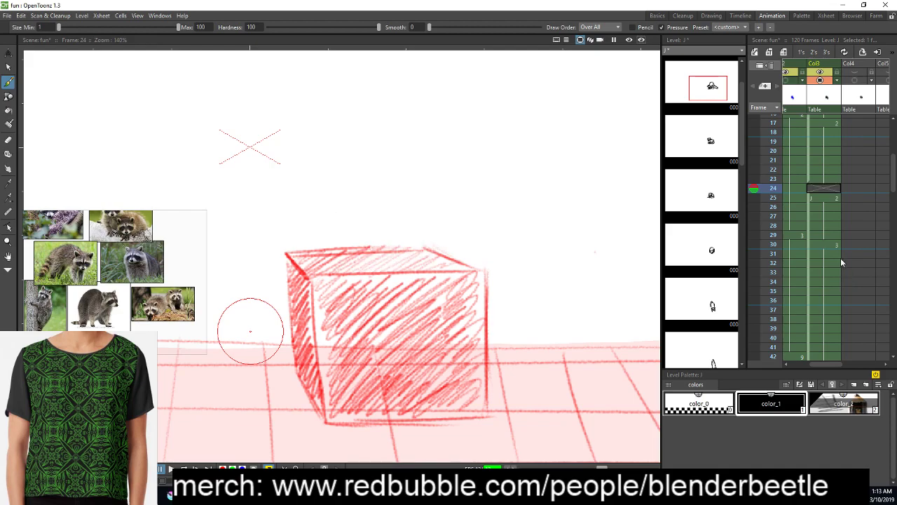
left_click(825, 205)
left_click(829, 199)
left_click_drag(830, 236, 831, 238)
key("Delete")
left_click(831, 189)
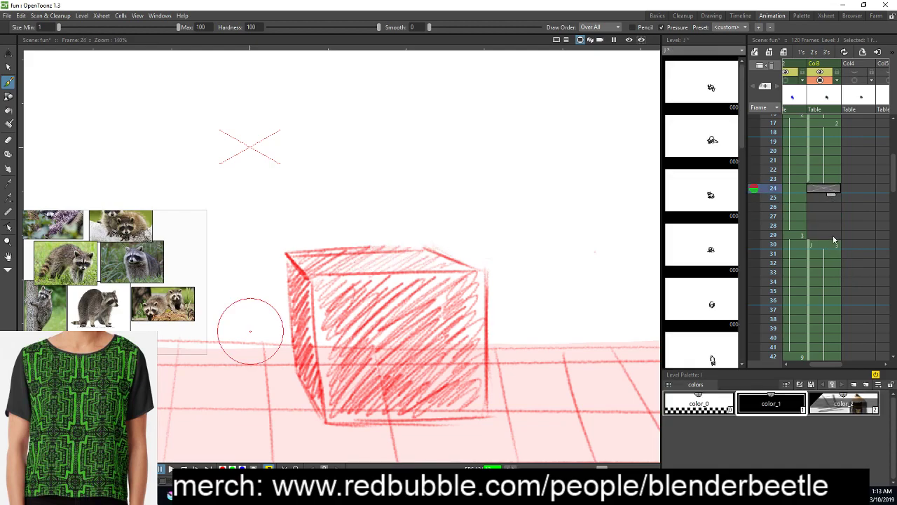
Set fixed onion skin markers at frames 22 and 34, choose palette style 2 and discard the stray test stroke on frame 24
left_click(750, 170)
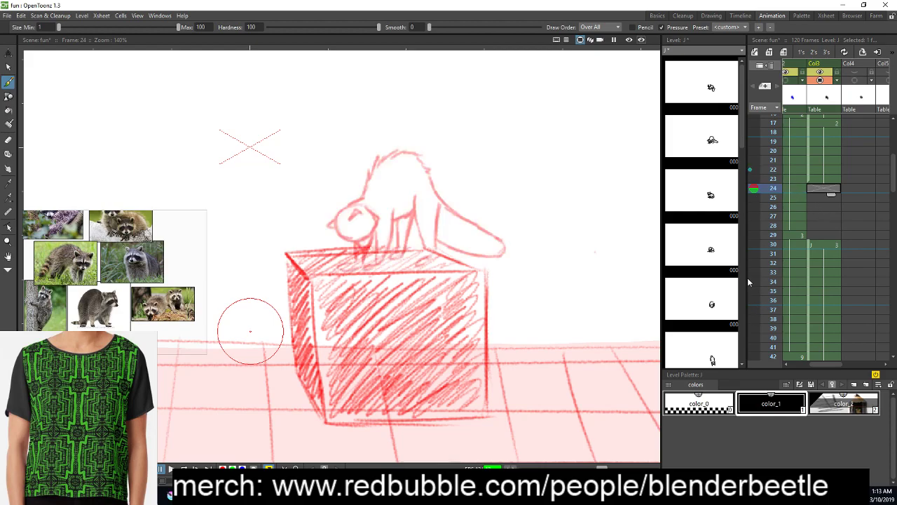
left_click(749, 281)
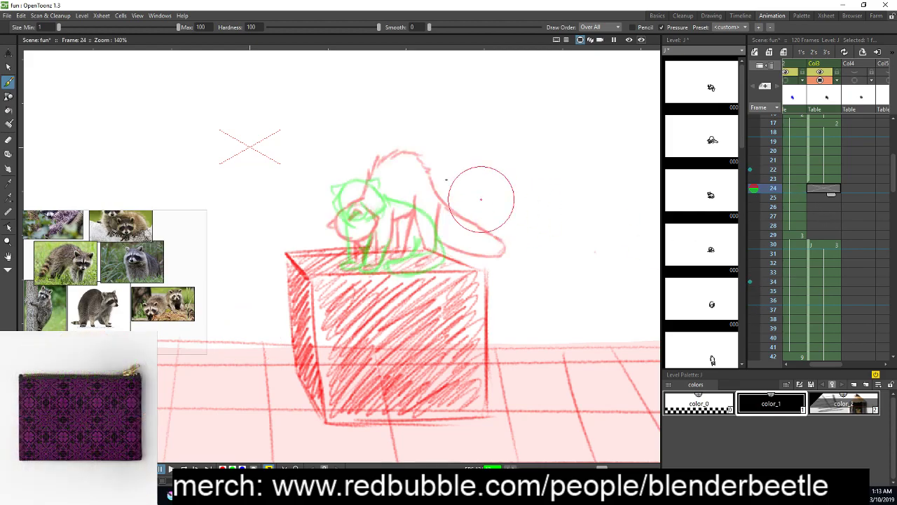
scroll(437, 180, "up", 1)
key("space")
left_click_drag(448, 248, 520, 253)
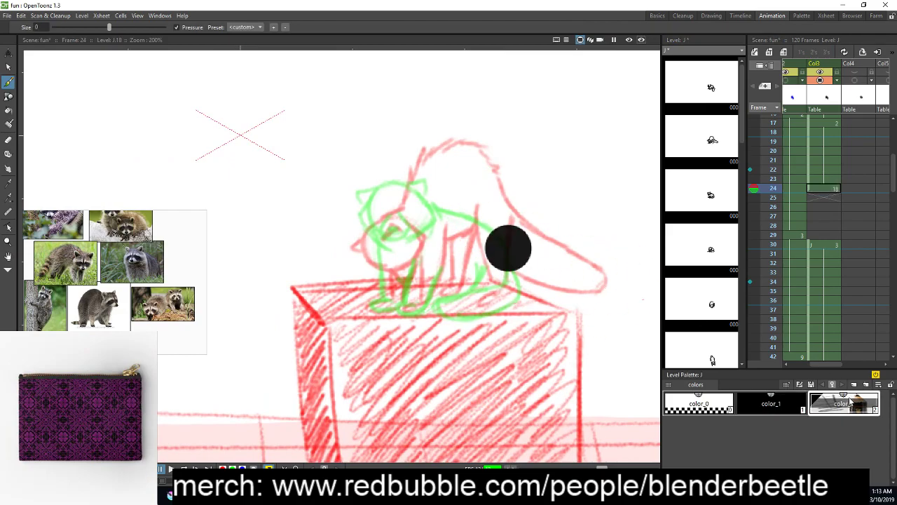
key("space")
left_click_drag(536, 283, 565, 294)
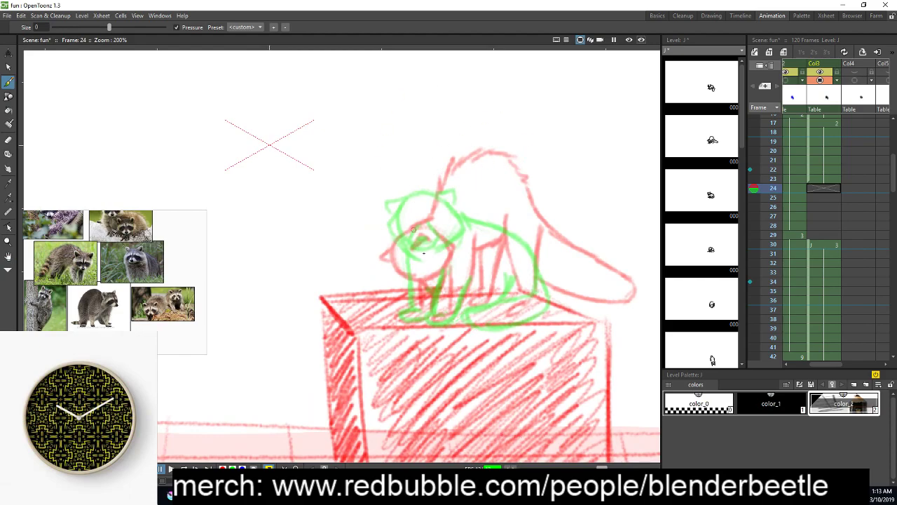
Sketch the raccoon's lowered head and rounded back on frame 24, midway between the arched and sitting poses
mouse_move(433, 218)
left_mouse_down()
mouse_move(438, 247)
mouse_move(410, 264)
mouse_move(411, 219)
mouse_move(446, 229)
mouse_move(413, 263)
mouse_move(401, 216)
mouse_move(444, 247)
mouse_move(446, 219)
mouse_move(423, 260)
mouse_move(450, 243)
mouse_move(411, 254)
mouse_move(422, 280)
left_mouse_up()
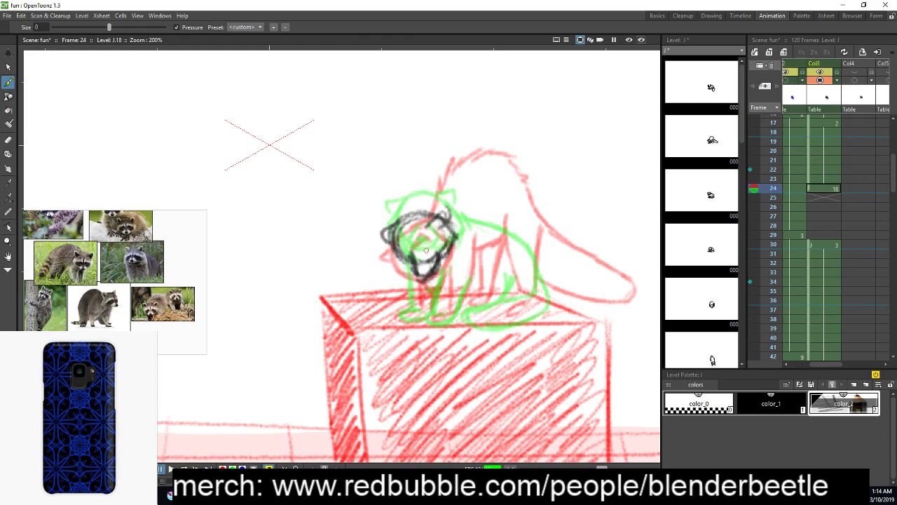
left_click_drag(464, 179, 466, 177)
mouse_move(432, 207)
left_mouse_down()
mouse_move(481, 189)
mouse_move(510, 174)
left_mouse_up()
key("ctrl+z")
key("ctrl+z")
key("ctrl+z")
mouse_move(437, 209)
left_mouse_down()
mouse_move(489, 195)
mouse_move(516, 218)
mouse_move(527, 241)
left_mouse_up()
left_click_drag(512, 199, 534, 246)
left_click_drag(519, 213, 537, 255)
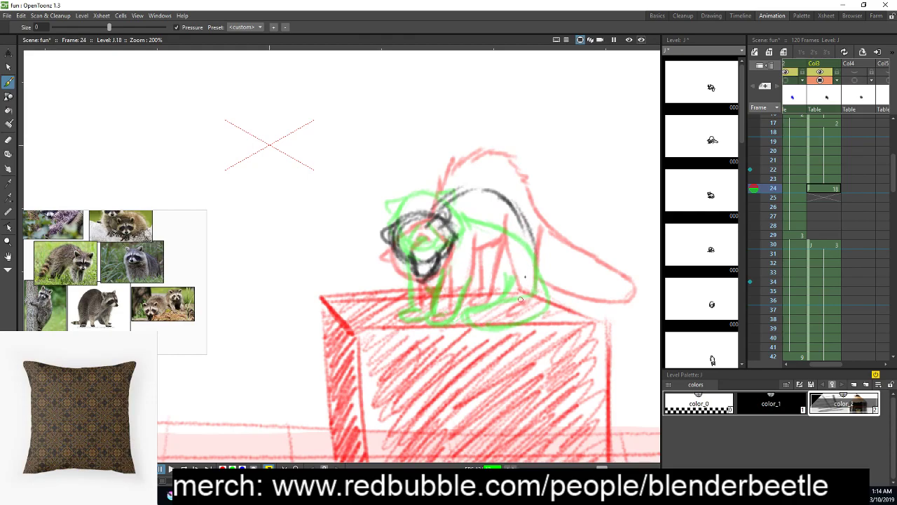
Draw the hind leg and foot plus the curved tail trailing over the box top on frame 24, erasing stray lines inside the tail
left_click_drag(504, 225, 515, 284)
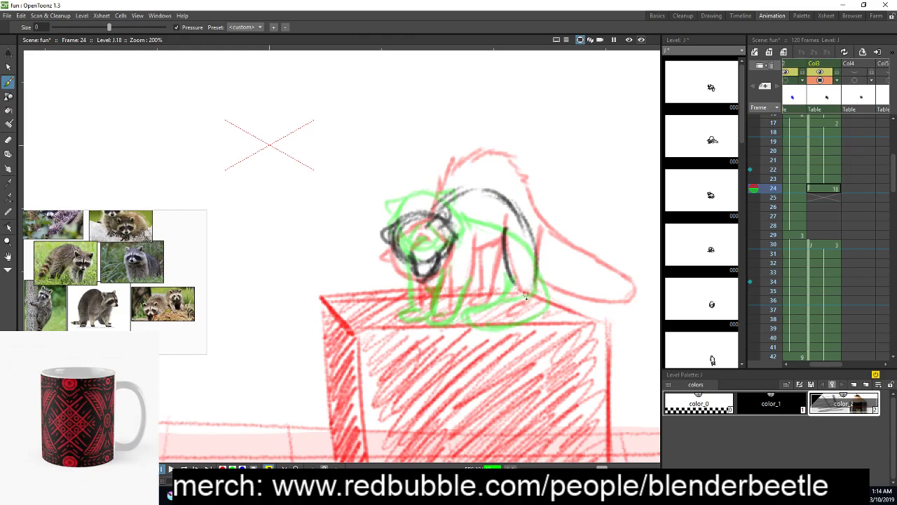
left_click_drag(532, 257, 515, 309)
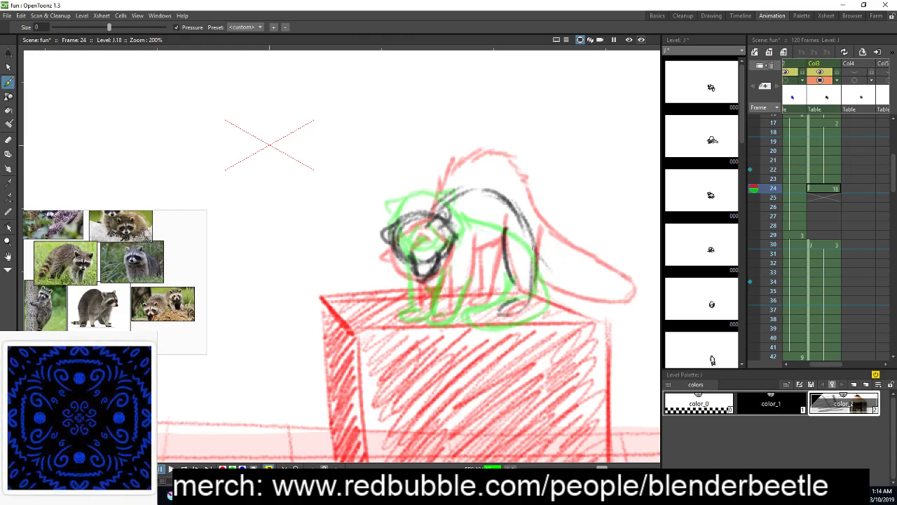
left_click_drag(534, 252, 557, 302)
left_click_drag(547, 263, 605, 298)
left_click_drag(539, 289, 599, 303)
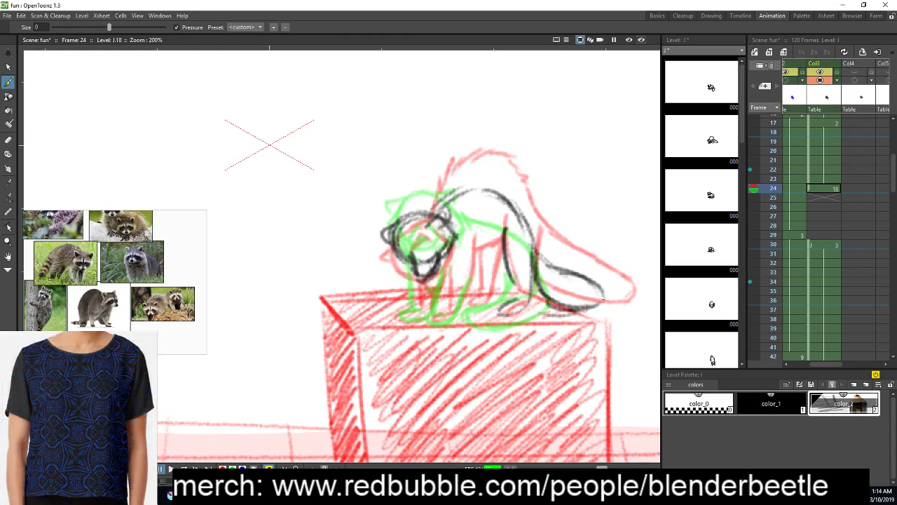
left_click_drag(534, 272, 575, 302)
mouse_move(539, 257)
left_mouse_down()
mouse_move(600, 267)
mouse_move(618, 285)
left_mouse_up()
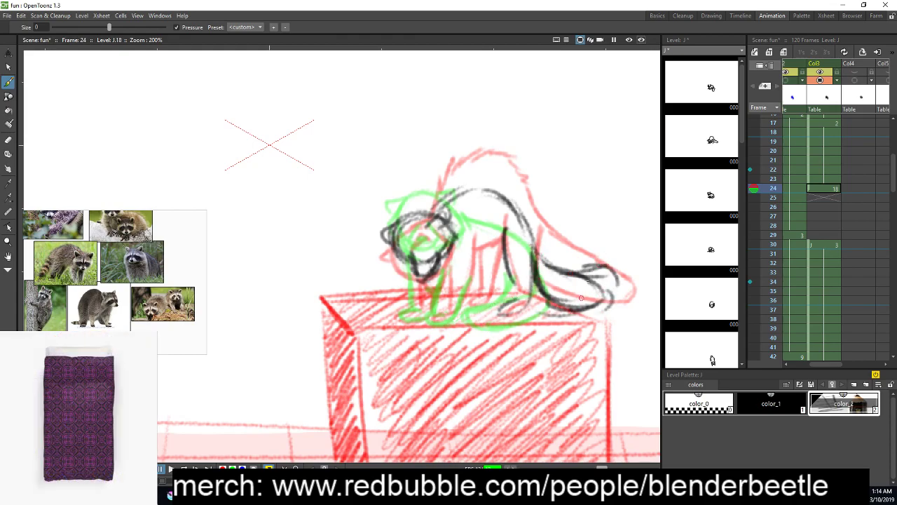
mouse_move(544, 272)
left_mouse_down()
mouse_move(603, 261)
mouse_move(580, 303)
left_mouse_up()
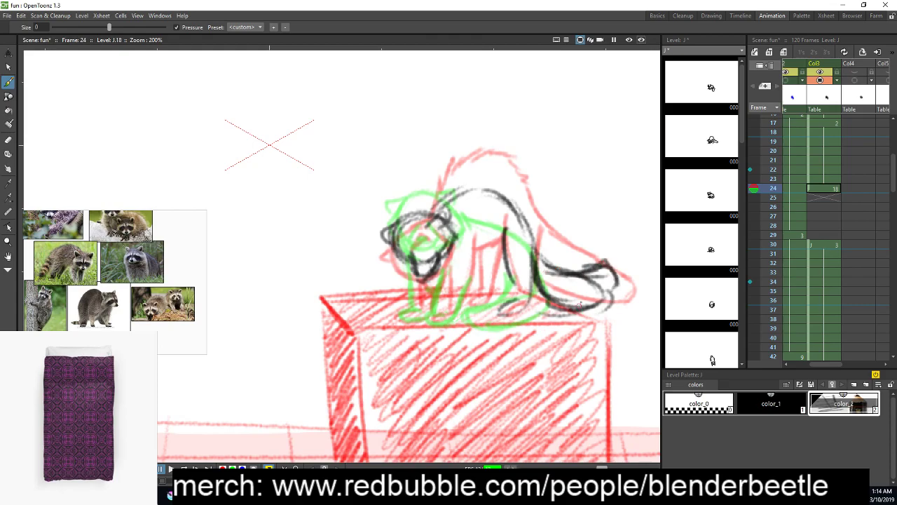
key("e")
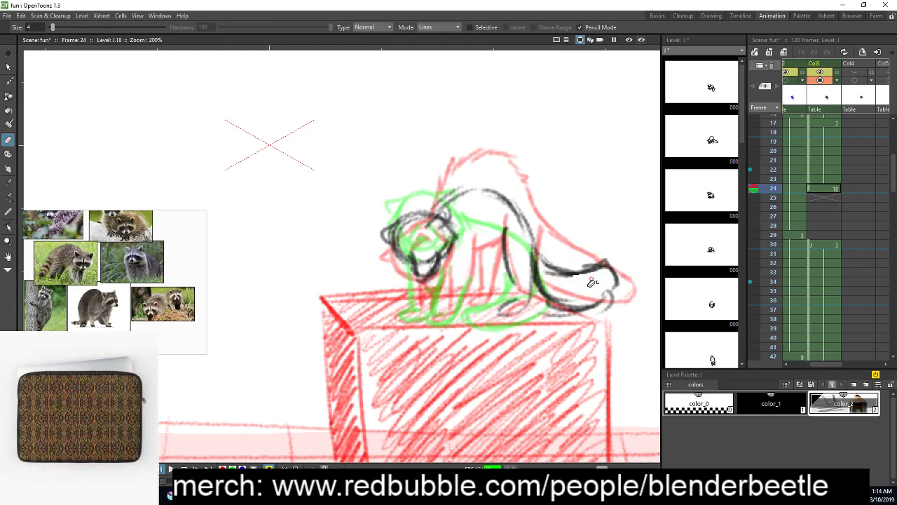
Draw a front leg below the head on frame 24, planting its foot on the box top
key("b")
key("space")
left_click_drag(534, 321, 560, 325)
left_click_drag(469, 274, 469, 318)
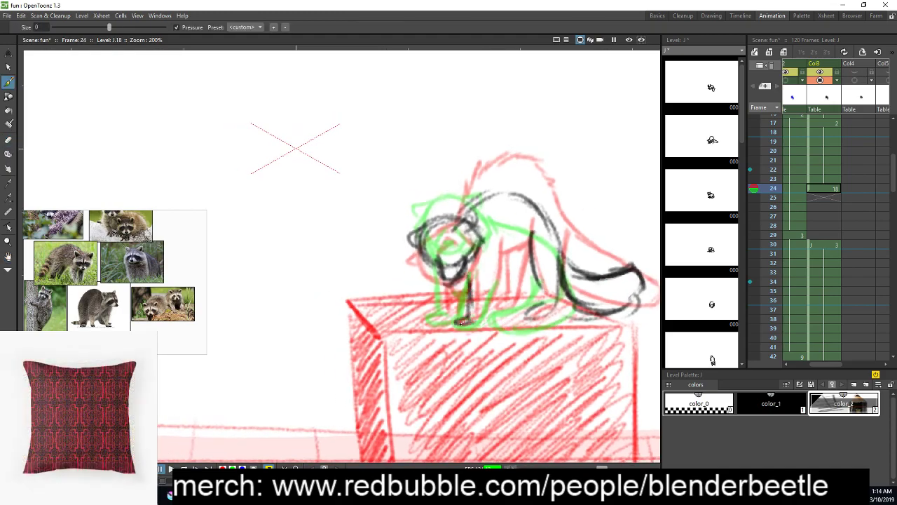
left_click_drag(501, 257, 489, 306)
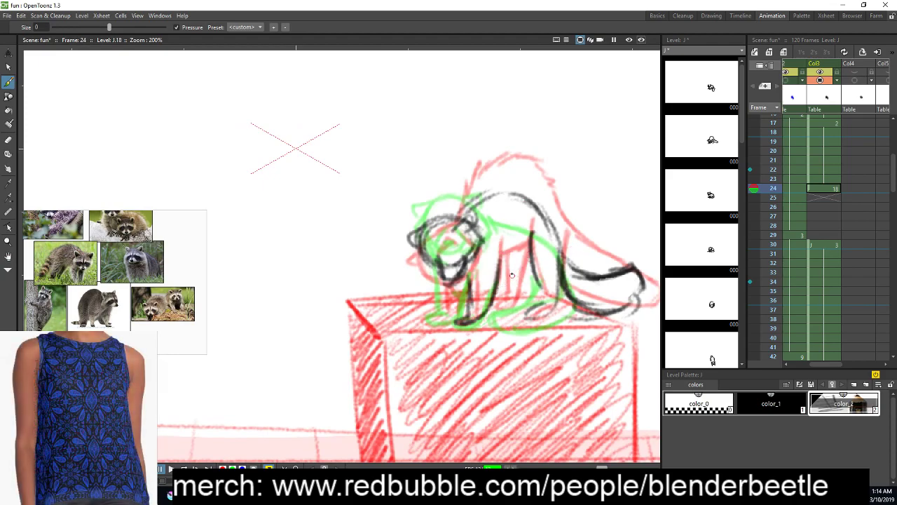
Draw the belly line, the second front leg with its foot and the far hind leg on frame 24
left_click_drag(513, 273, 529, 241)
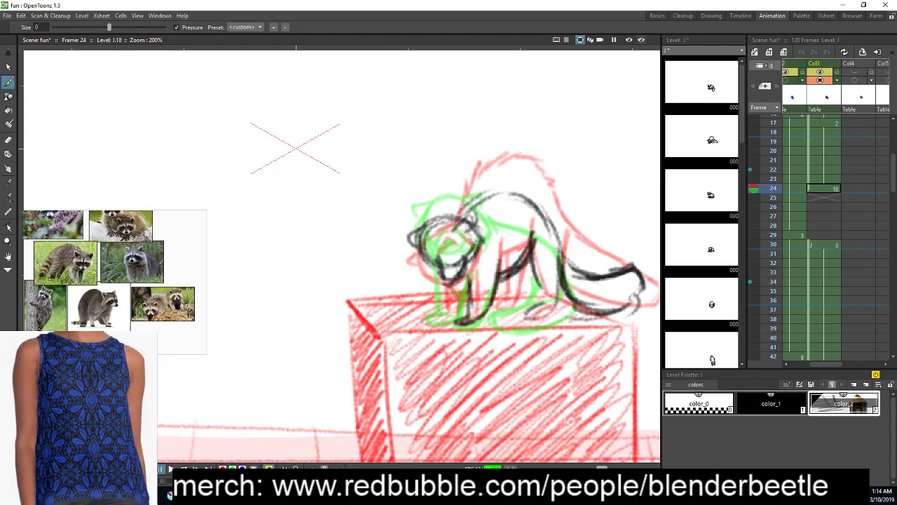
left_click_drag(420, 317, 460, 310)
left_click_drag(468, 273, 469, 313)
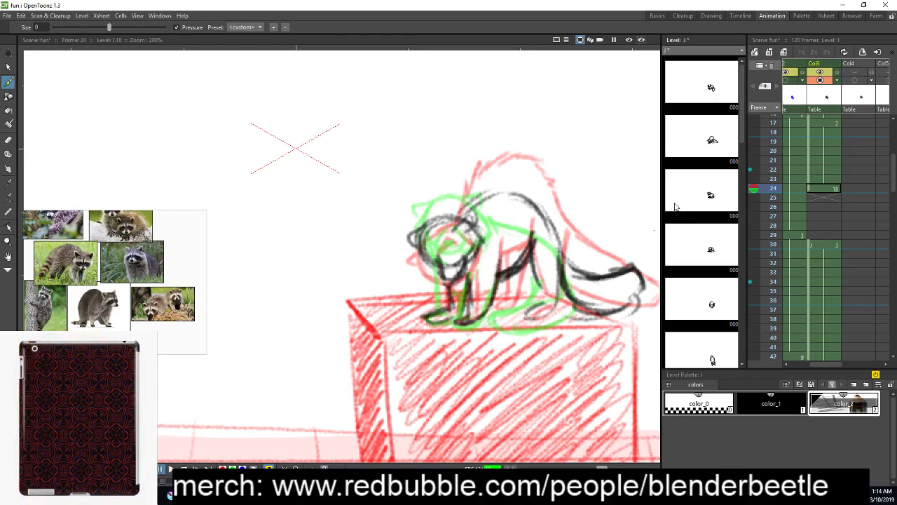
left_click_drag(524, 255, 517, 307)
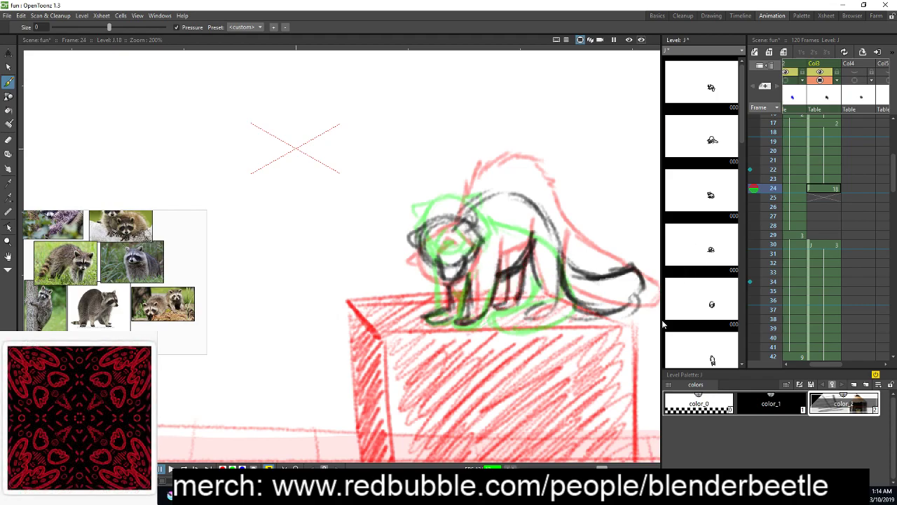
Fill the empty cells after frame 24 with its drawing and start the second sitting pose at frame 29
left_click(830, 235)
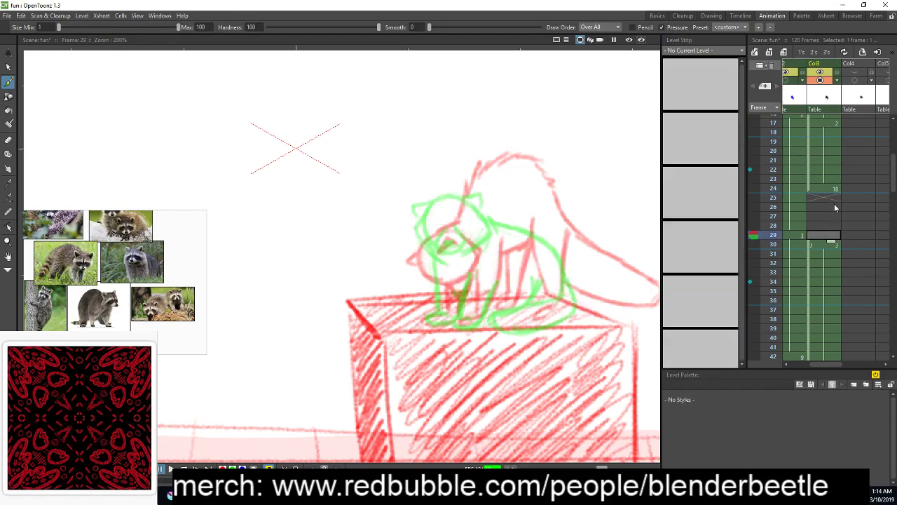
right_click(832, 236)
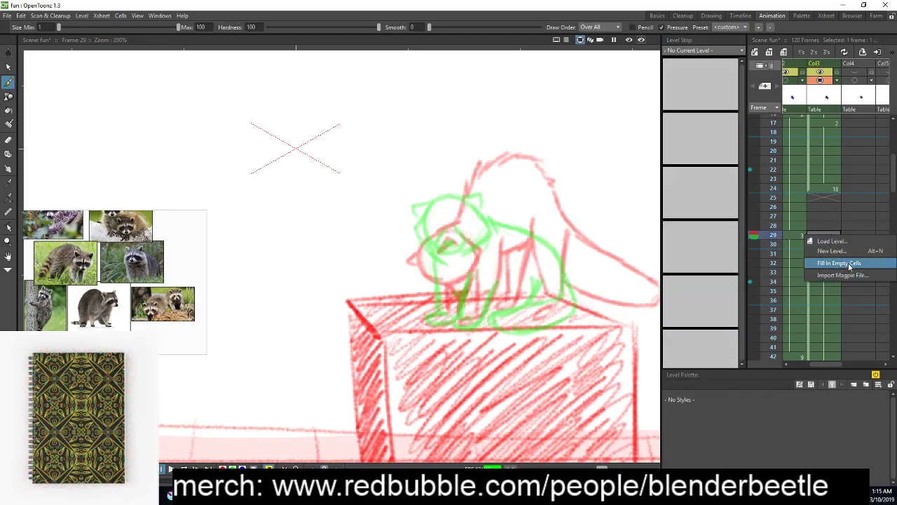
left_click(851, 265)
mouse_move(822, 239)
left_mouse_down()
mouse_move(829, 218)
mouse_move(834, 239)
mouse_move(834, 232)
left_mouse_up()
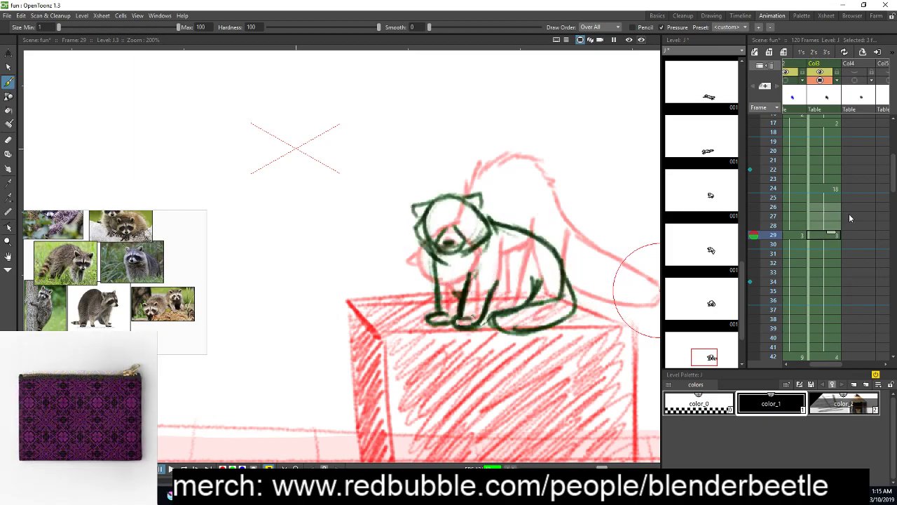
left_click(831, 208)
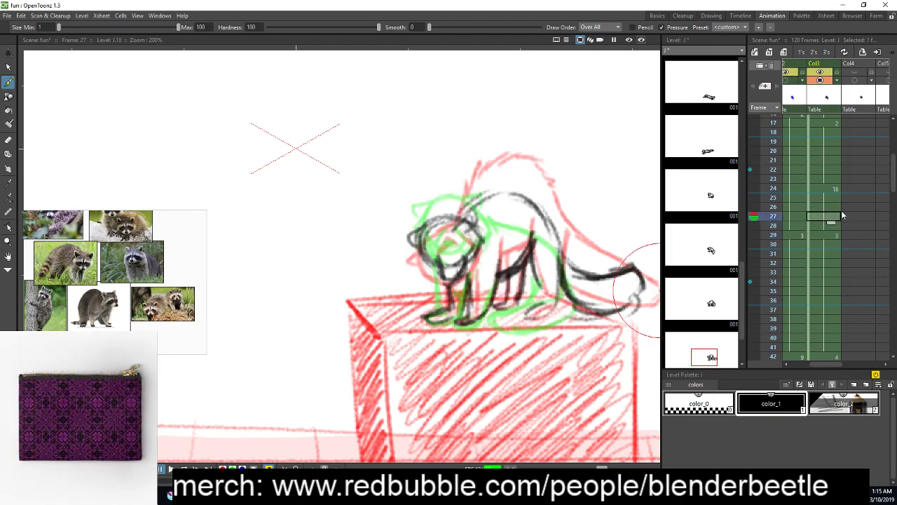
Remove the fixed onion skin markers at frames 22 and 34 and play the animation to review the new in-between
left_click(750, 170)
left_click(750, 281)
left_click(826, 132)
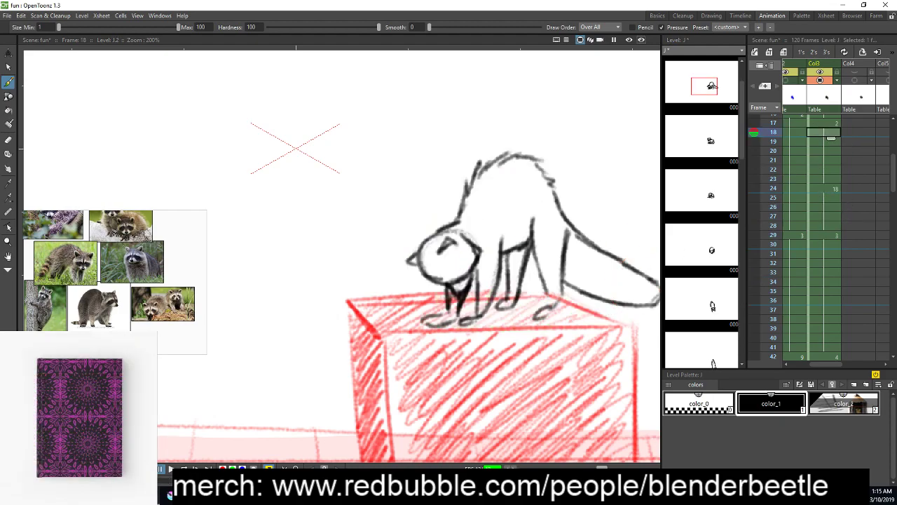
left_click(170, 470)
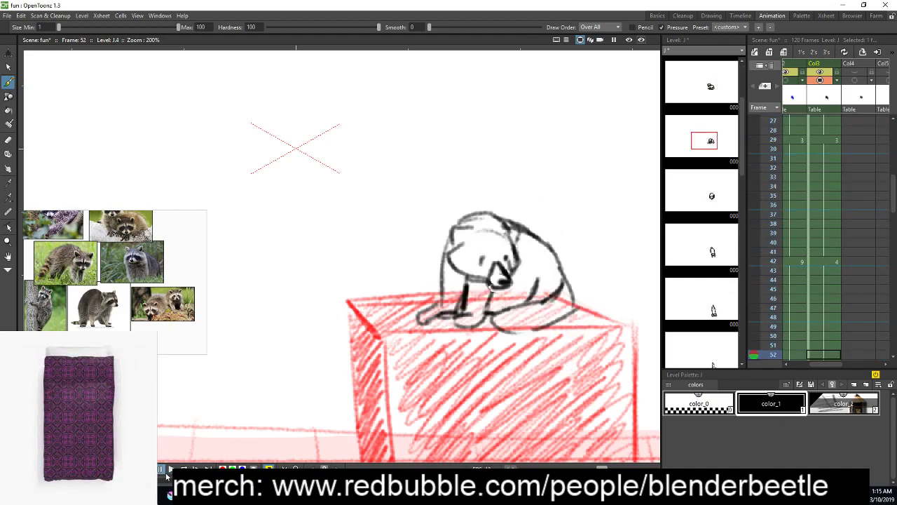
scroll(827, 210, "up", 4)
left_click(830, 199)
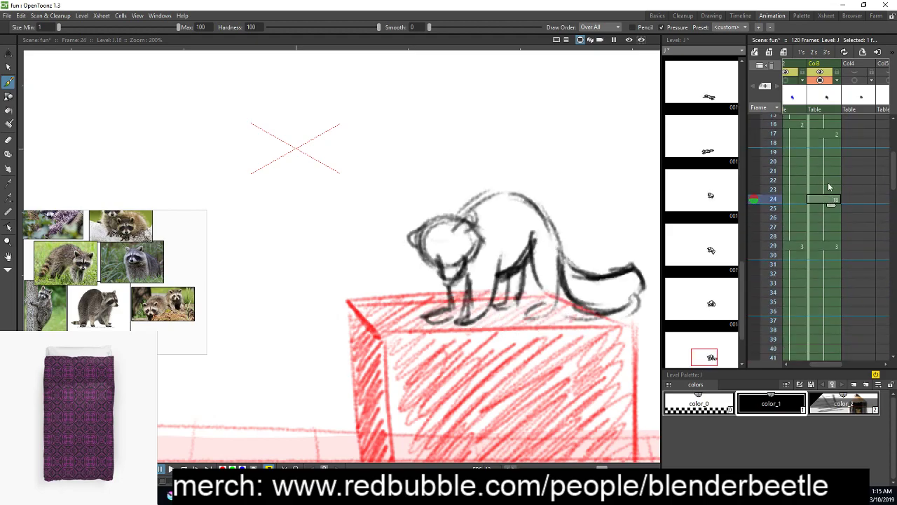
left_click(831, 178)
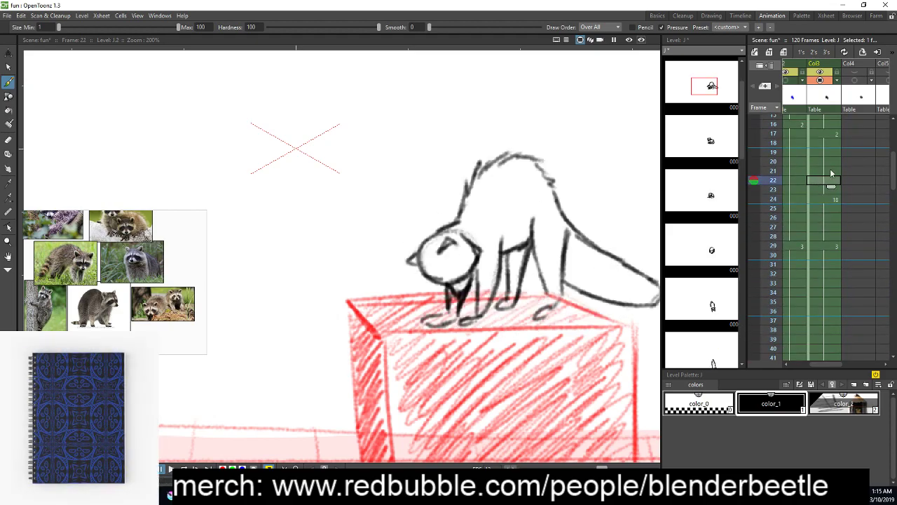
Clear the held drawing from frames 27 and 28 in the raccoon's column
left_click(834, 237)
left_click(830, 228)
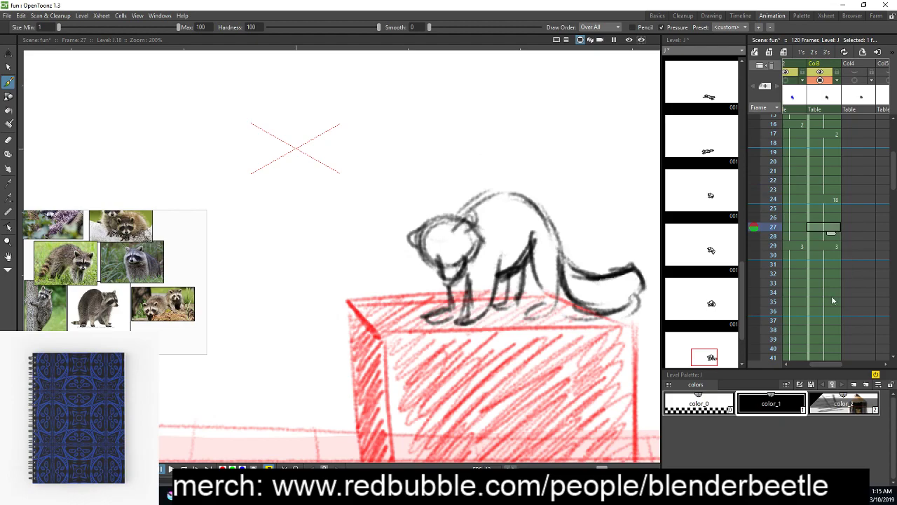
key("Delete")
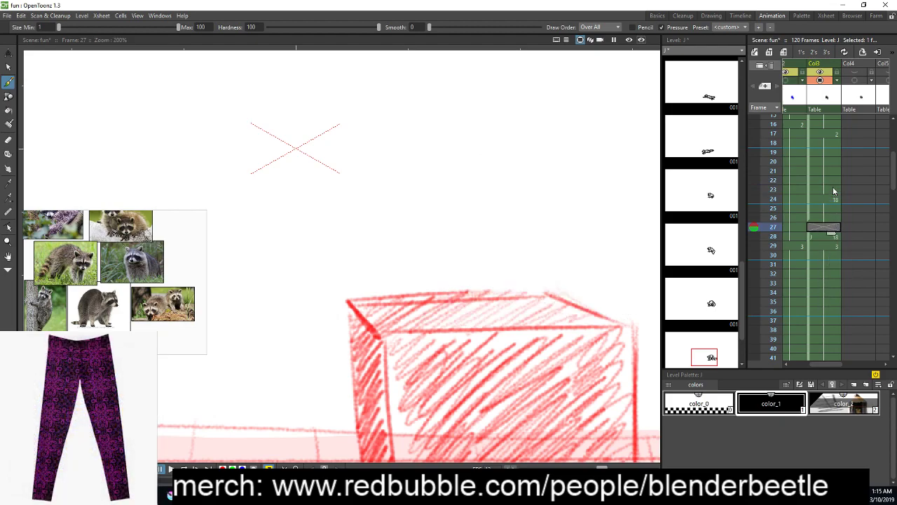
left_click(824, 236)
key("Delete")
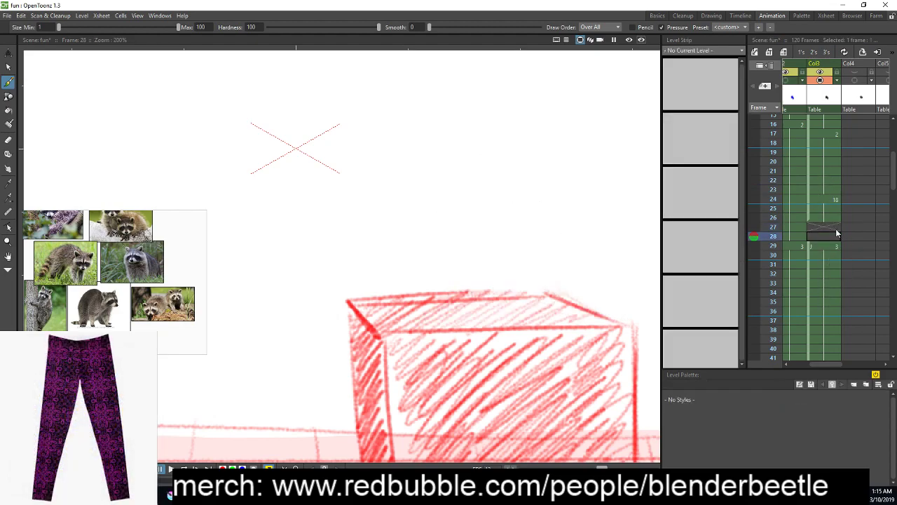
Set fixed onion skin markers at frames 25 and 29 and choose palette style 2 for drawing on frame 27
left_click(831, 228)
left_click(751, 208)
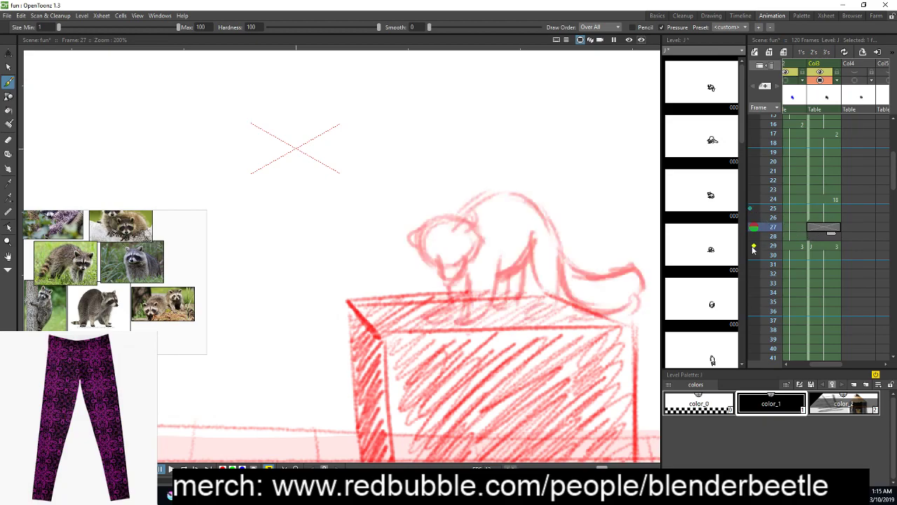
left_click(751, 245)
key("space")
left_click_drag(572, 309, 501, 298)
left_click(841, 404)
scroll(567, 306, "up", 2)
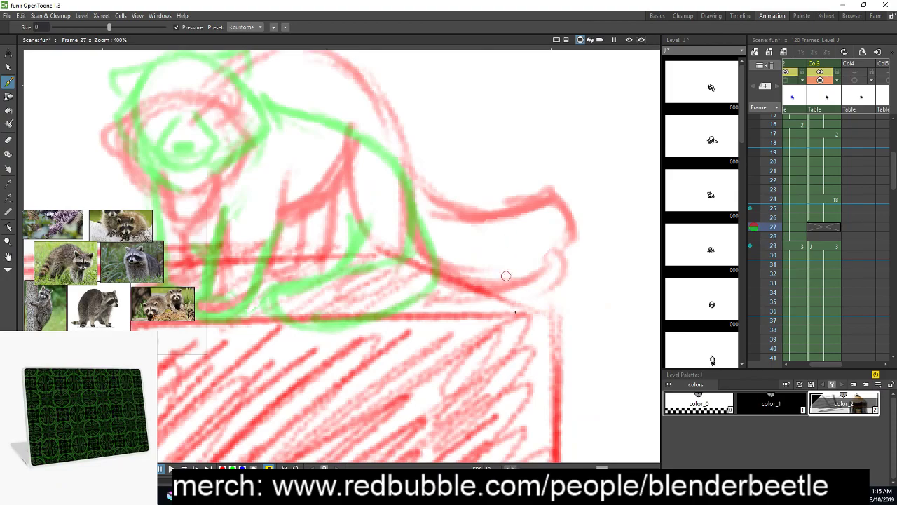
Sketch the raccoon's lower back and a rounded tail curling over the box edge on frame 27
mouse_move(392, 244)
left_mouse_down()
mouse_move(337, 268)
mouse_move(328, 311)
mouse_move(390, 343)
left_mouse_up()
left_click_drag(387, 272, 441, 297)
mouse_move(446, 325)
left_mouse_down()
mouse_move(385, 343)
mouse_move(442, 323)
mouse_move(425, 215)
mouse_move(439, 274)
left_mouse_up()
left_click_drag(408, 183, 431, 298)
mouse_move(389, 233)
left_mouse_down()
mouse_move(366, 303)
mouse_move(343, 298)
mouse_move(438, 315)
mouse_move(451, 296)
mouse_move(444, 256)
mouse_move(439, 319)
left_mouse_up()
left_click_drag(427, 275, 446, 311)
key("a")
mouse_move(403, 261)
left_mouse_down()
mouse_move(413, 290)
mouse_move(395, 281)
left_mouse_up()
left_click_drag(339, 268, 345, 324)
key("ctrl+z")
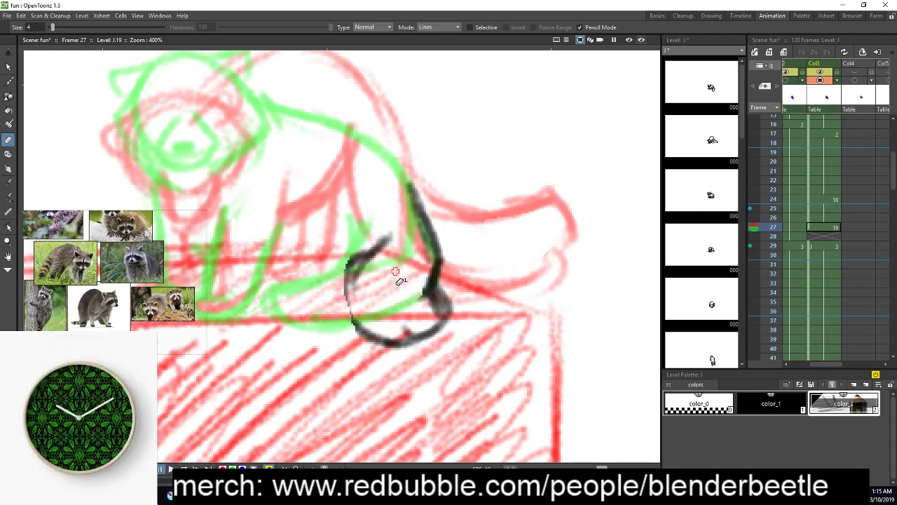
key("b")
mouse_move(368, 334)
left_mouse_down()
mouse_move(352, 307)
mouse_move(349, 264)
mouse_move(376, 253)
left_mouse_up()
key("space")
mouse_move(433, 354)
left_mouse_down()
mouse_move(480, 351)
mouse_move(514, 367)
left_mouse_up()
mouse_move(506, 290)
left_mouse_down()
mouse_move(518, 310)
mouse_move(484, 359)
left_mouse_up()
key("space")
left_click_drag(541, 367, 586, 383)
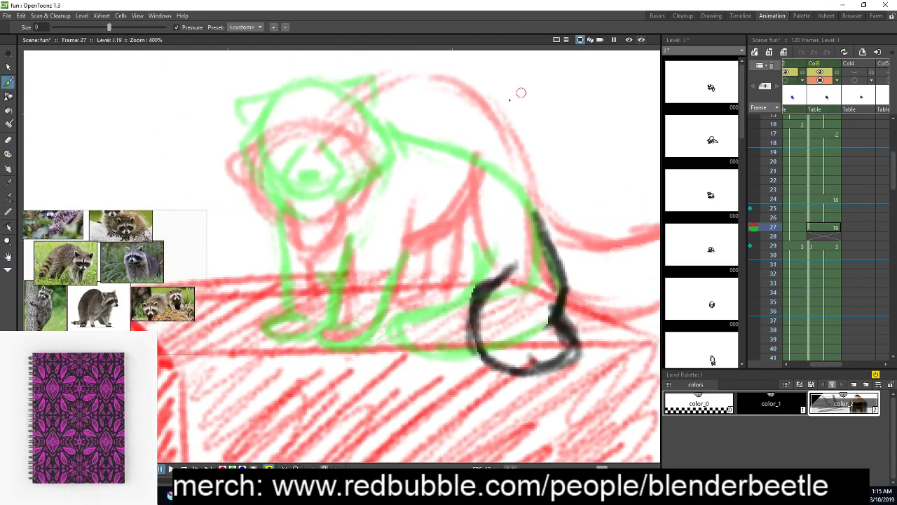
mouse_move(385, 114)
left_mouse_down()
mouse_move(483, 141)
mouse_move(507, 163)
mouse_move(541, 225)
left_mouse_up()
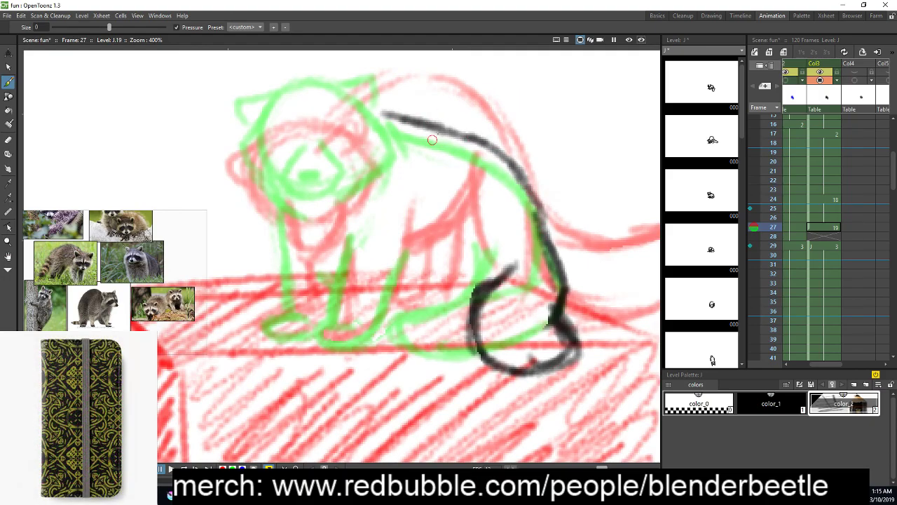
key("space")
left_click_drag(433, 180, 520, 203)
mouse_move(349, 143)
left_mouse_down()
mouse_move(403, 118)
mouse_move(450, 158)
left_mouse_up()
mouse_move(384, 118)
left_mouse_down()
mouse_move(331, 159)
mouse_move(351, 205)
left_mouse_up()
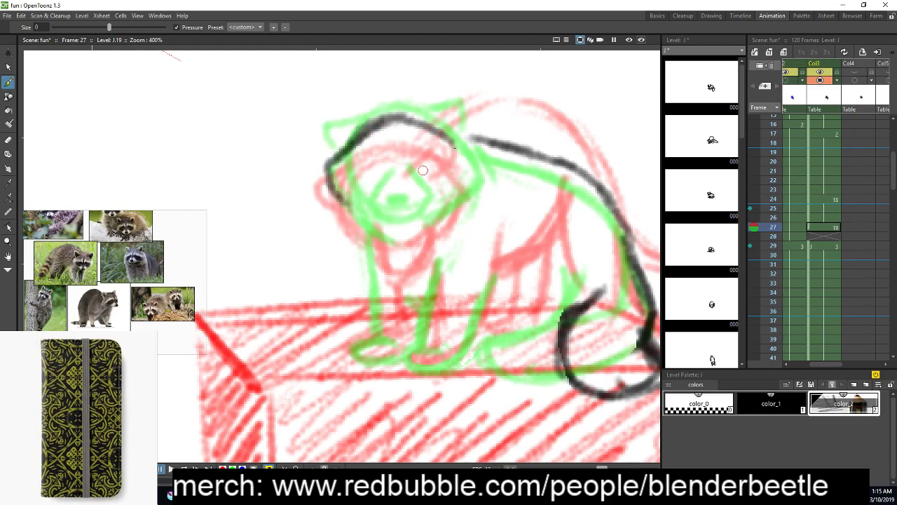
key("ctrl+z")
key("ctrl+z")
key("ctrl+z")
key("ctrl+z")
key("ctrl+z")
key("ctrl+z")
key("ctrl+z")
key("ctrl+z")
key("ctrl+z")
left_click_drag(626, 268, 546, 276)
key("ctrl+z")
Draw the back line along the sitting pose and the head outline with muzzle and nose on frame 27
mouse_move(386, 150)
left_mouse_down()
mouse_move(460, 181)
mouse_move(545, 237)
mouse_move(550, 266)
left_mouse_up()
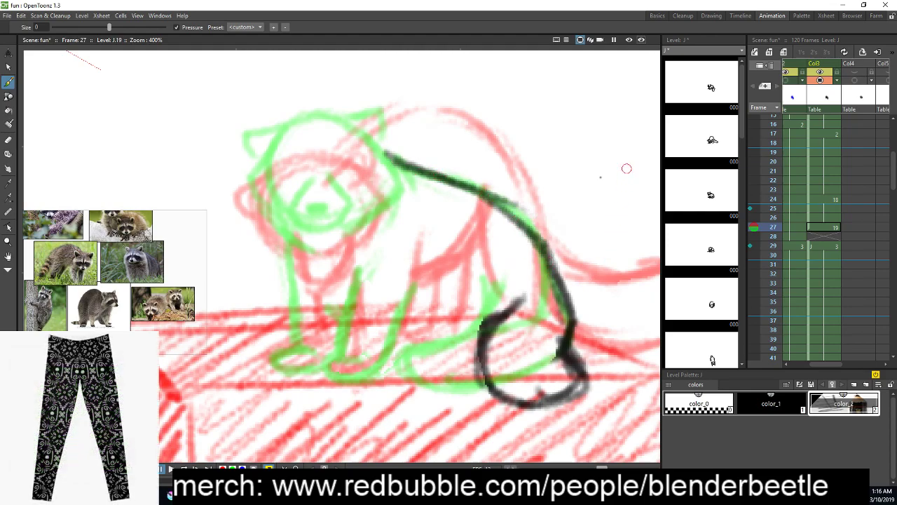
left_click_drag(394, 167, 408, 188)
left_click_drag(358, 134, 395, 176)
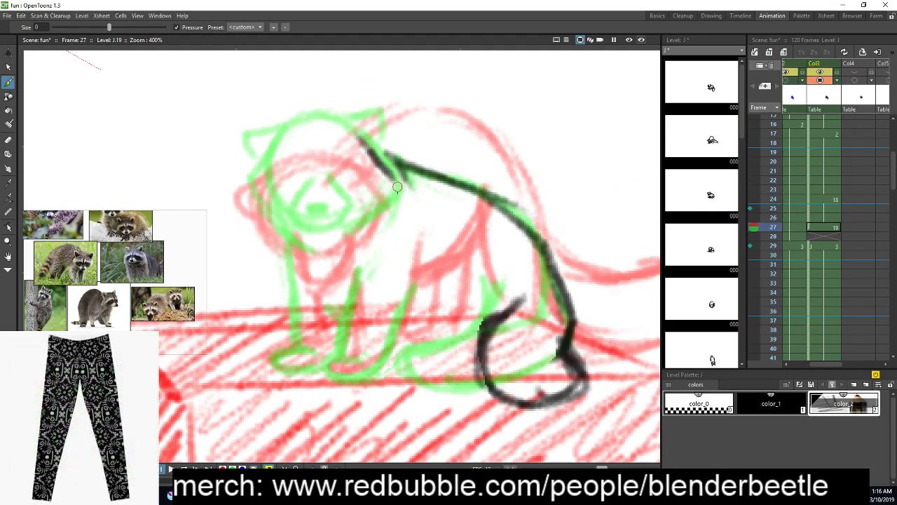
left_click_drag(324, 173, 345, 202)
mouse_move(313, 177)
left_mouse_down()
mouse_move(295, 214)
mouse_move(319, 210)
mouse_move(251, 171)
mouse_move(297, 117)
mouse_move(347, 114)
left_mouse_up()
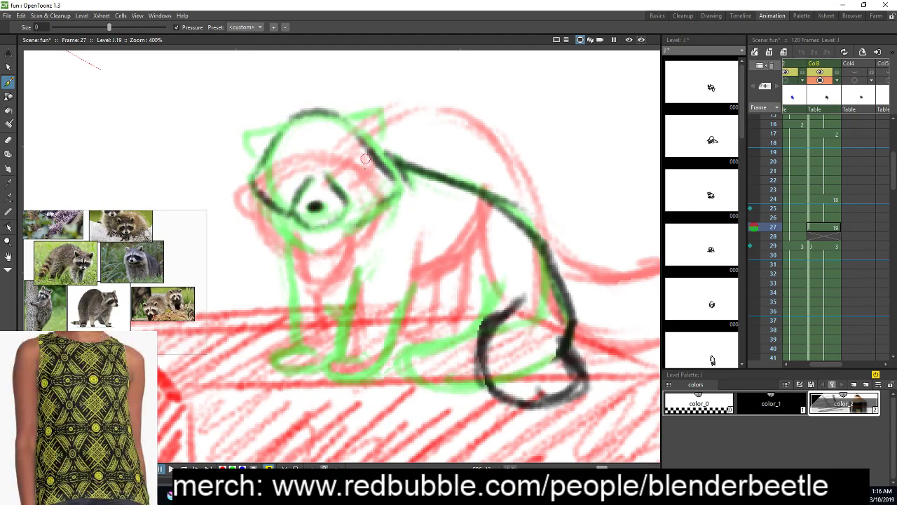
Draw both front legs with their feet planted on the box top on frame 27
mouse_move(270, 211)
left_mouse_down()
mouse_move(286, 235)
mouse_move(313, 249)
mouse_move(308, 350)
mouse_move(270, 359)
mouse_move(329, 364)
mouse_move(345, 329)
left_mouse_up()
left_click_drag(356, 278, 336, 341)
left_click_drag(323, 296, 364, 379)
mouse_move(330, 352)
left_mouse_down()
mouse_move(356, 364)
mouse_move(400, 340)
left_mouse_up()
Draw the belly line and hind leg beside the tail on frame 27, shading the gap between them
mouse_move(403, 355)
left_mouse_down()
mouse_move(418, 365)
mouse_move(392, 349)
mouse_move(483, 313)
mouse_move(434, 342)
mouse_move(470, 324)
mouse_move(504, 350)
left_mouse_up()
key("ctrl+z")
left_click_drag(522, 298, 482, 326)
left_click_drag(502, 256, 490, 312)
mouse_move(568, 341)
left_mouse_down()
mouse_move(593, 326)
mouse_move(589, 340)
mouse_move(574, 330)
left_mouse_up()
left_click_drag(551, 241, 536, 256)
scroll(536, 256, "down", 2)
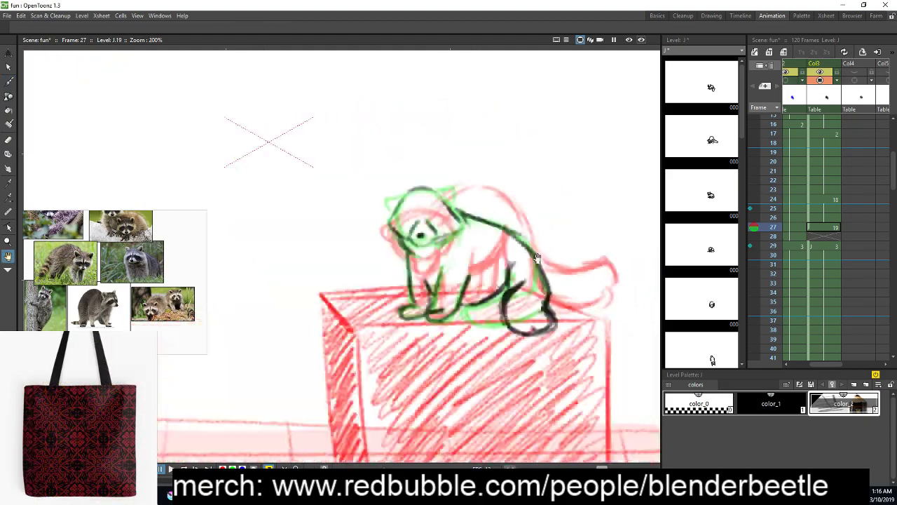
left_click_drag(597, 293, 545, 306)
key("b")
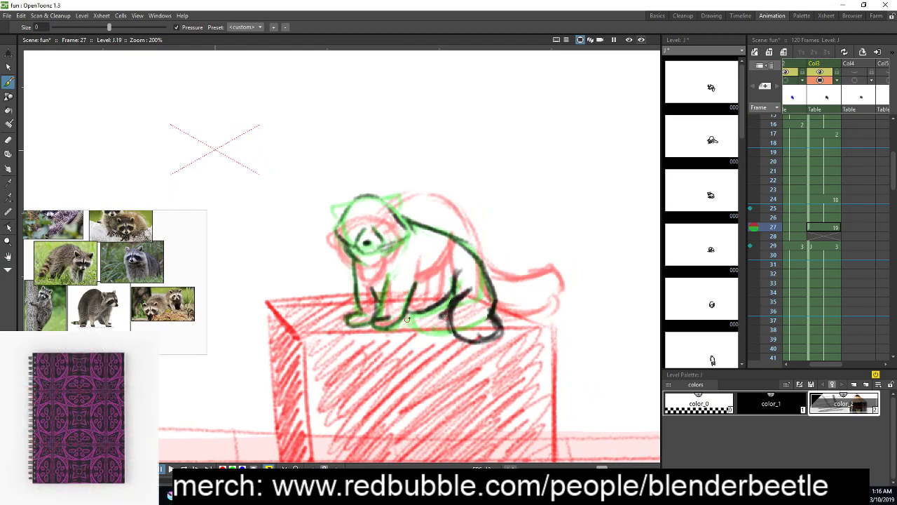
key("space")
left_click_drag(547, 324, 527, 335)
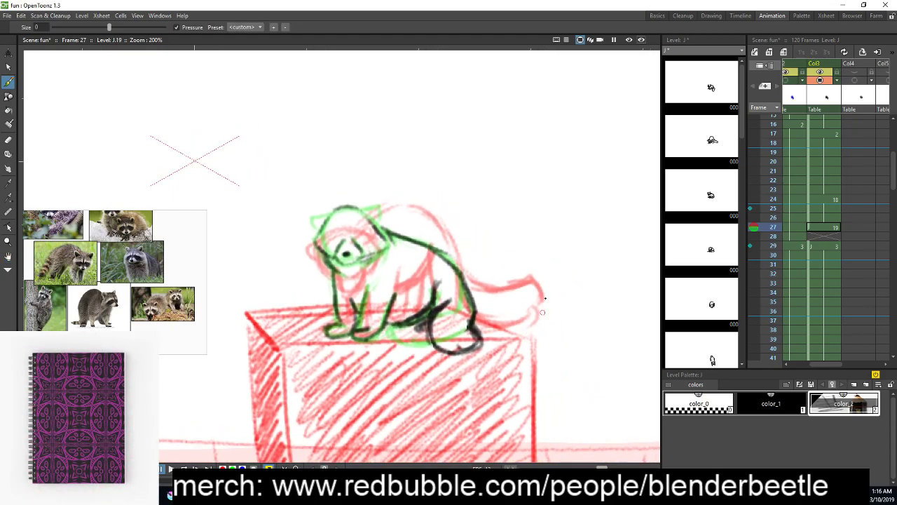
Compare the poses between frames 25 and 30 and fill the empty cell at frame 28 with frame 27's drawing
left_click(820, 217)
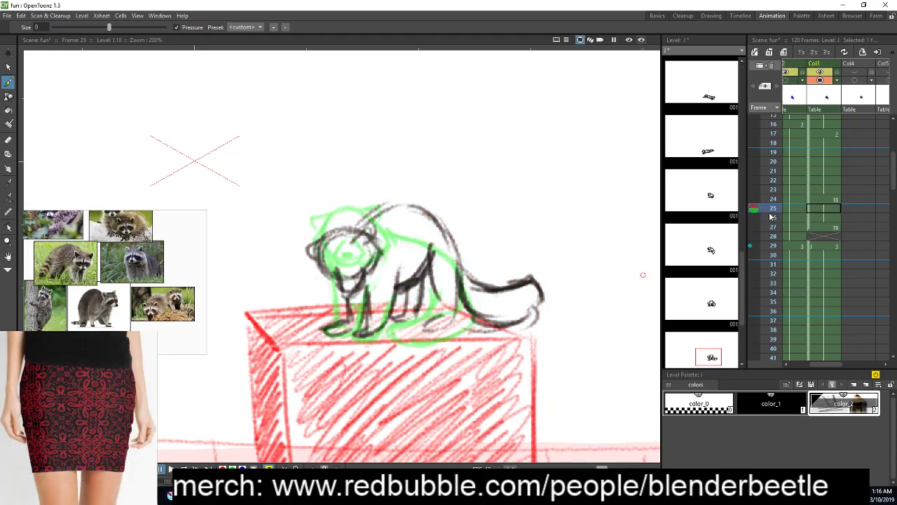
left_click(771, 227)
left_click_drag(769, 235, 771, 254)
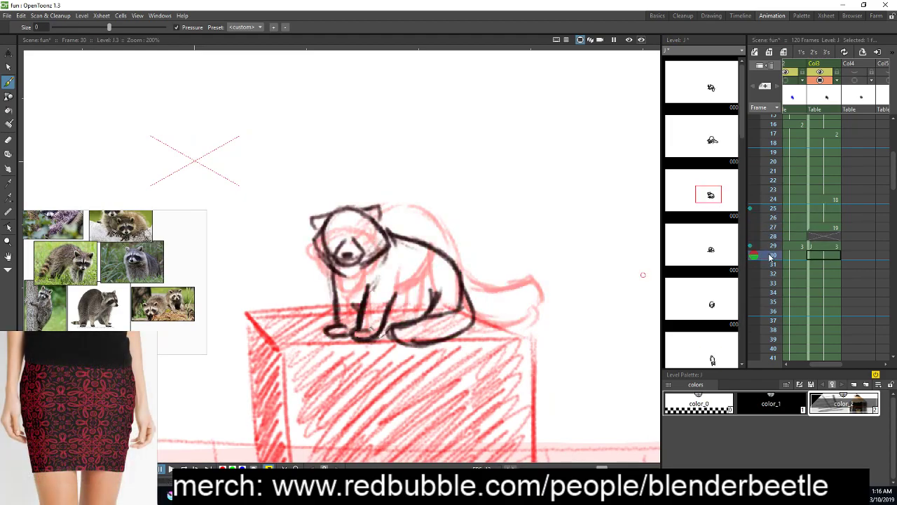
left_click(818, 227)
left_click(811, 236)
right_click(808, 238)
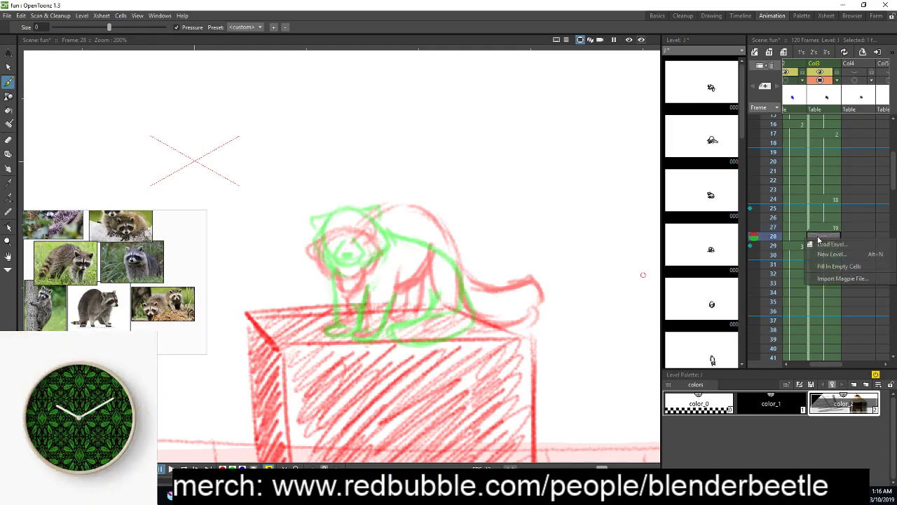
left_click(838, 265)
mouse_move(780, 236)
left_mouse_down()
mouse_move(776, 204)
mouse_move(772, 269)
mouse_move(774, 183)
mouse_move(774, 236)
left_mouse_up()
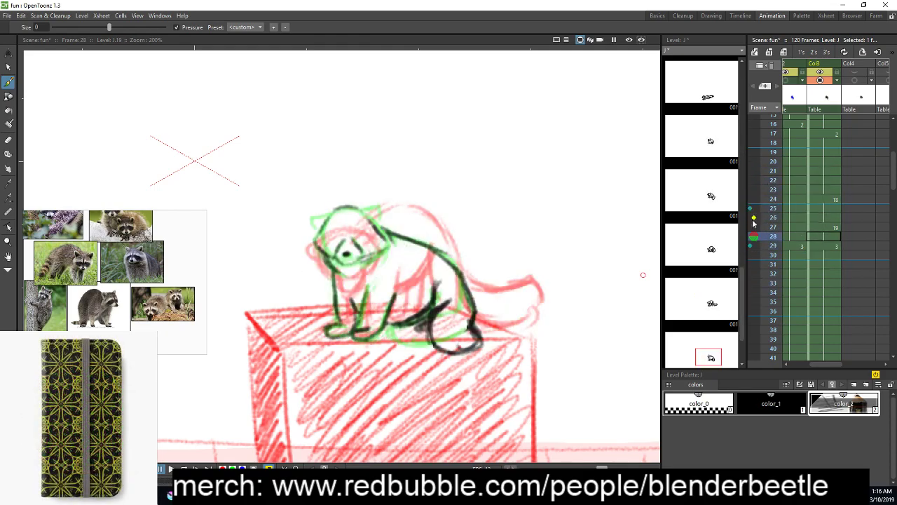
Check the new pose with onion skin off, restore it and add the ears to the head on frame 27
left_click(755, 239)
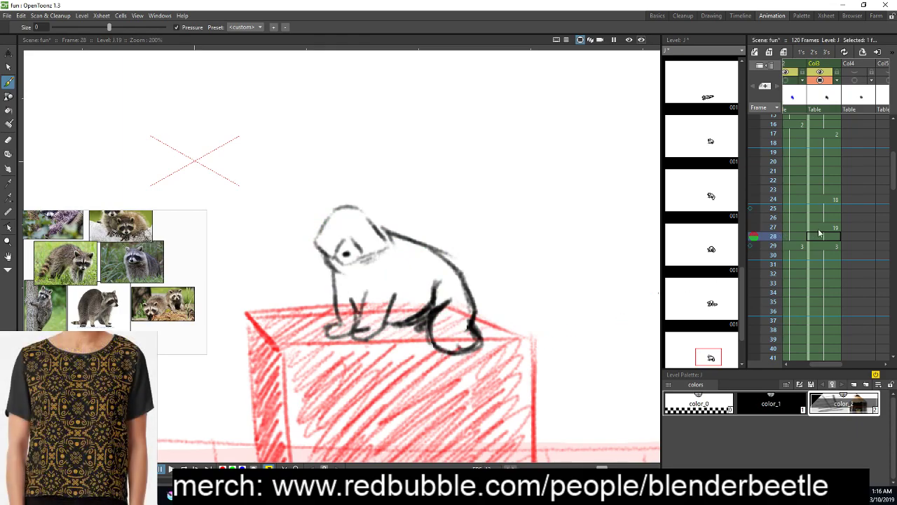
left_click(754, 239)
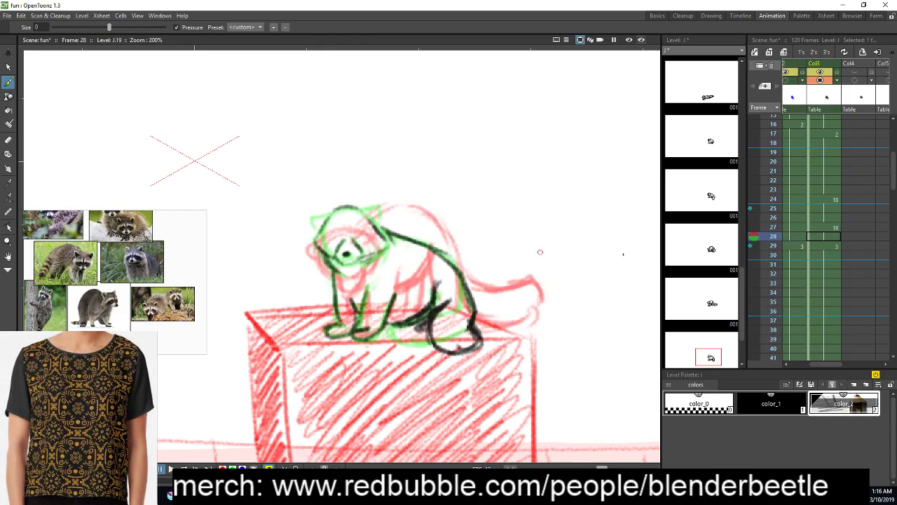
left_click(830, 228)
mouse_move(362, 211)
left_mouse_down()
mouse_move(384, 214)
mouse_move(379, 230)
left_mouse_up()
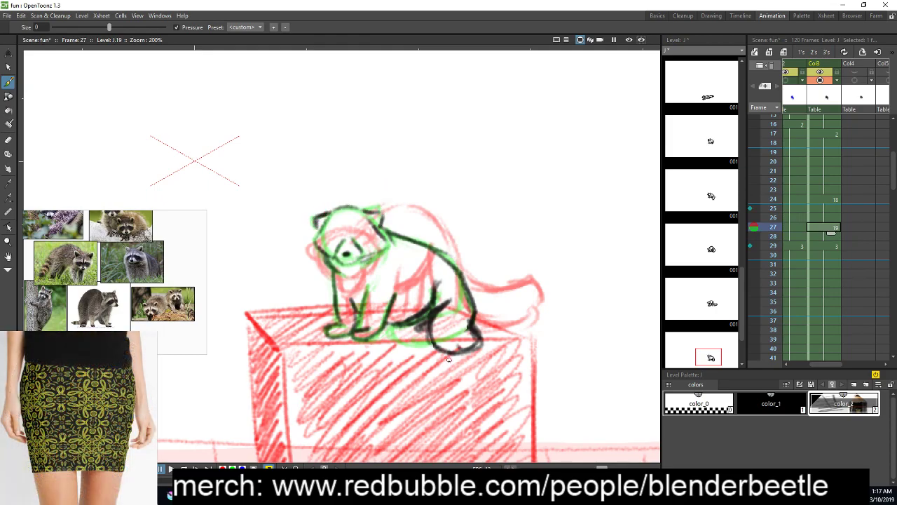
left_click(823, 293)
left_click_drag(529, 267, 551, 327)
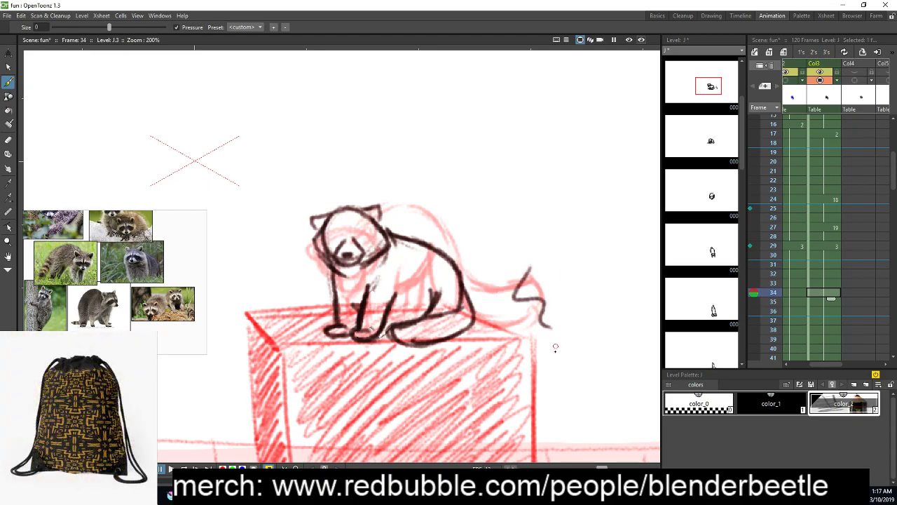
key("ctrl+z")
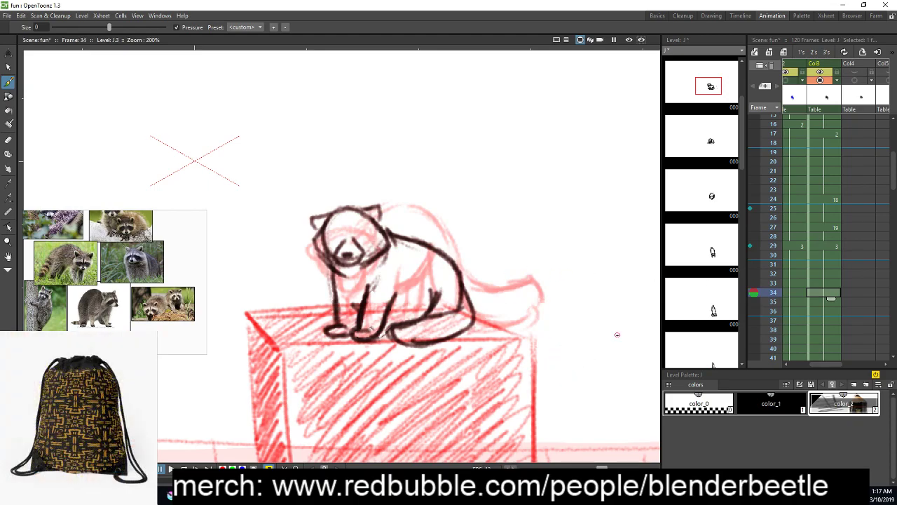
Compare the stretched, in-between and second sitting poses across frames 26 to 34
left_click(821, 229)
left_click(838, 217)
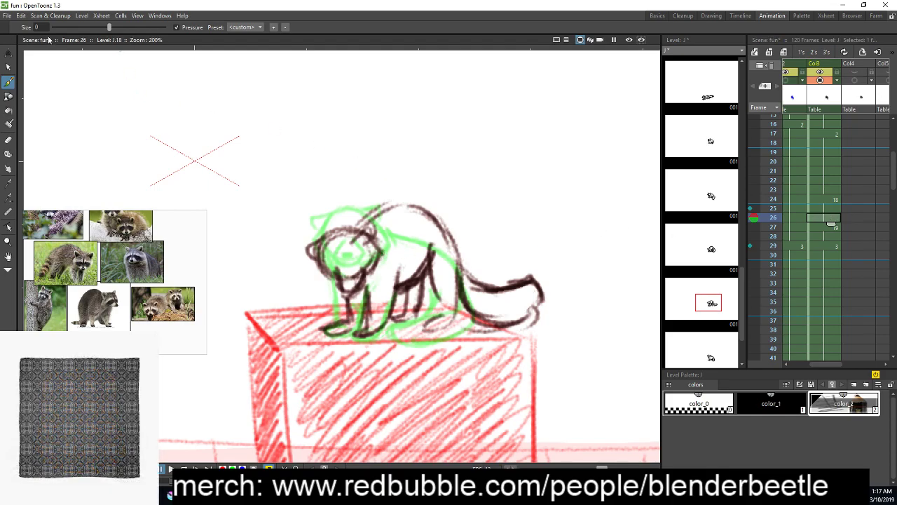
scroll(420, 280, "down", 2)
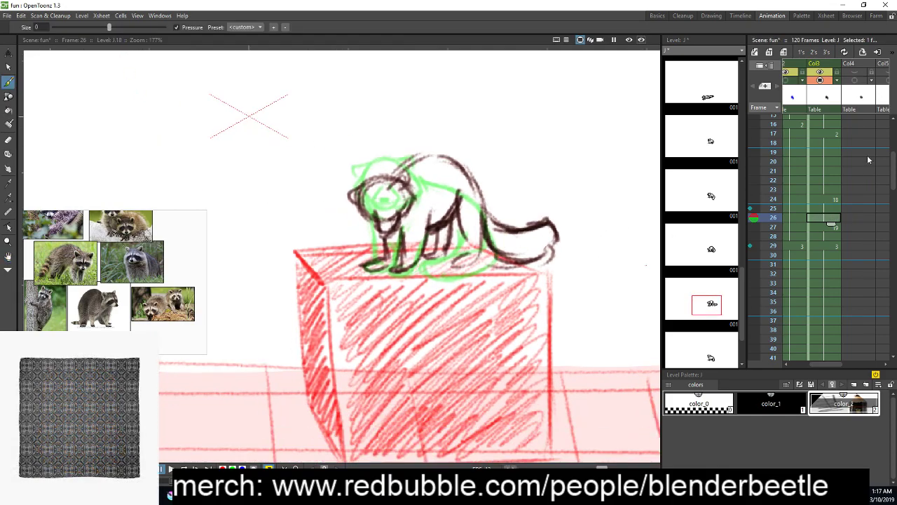
scroll(834, 200, "down", 1)
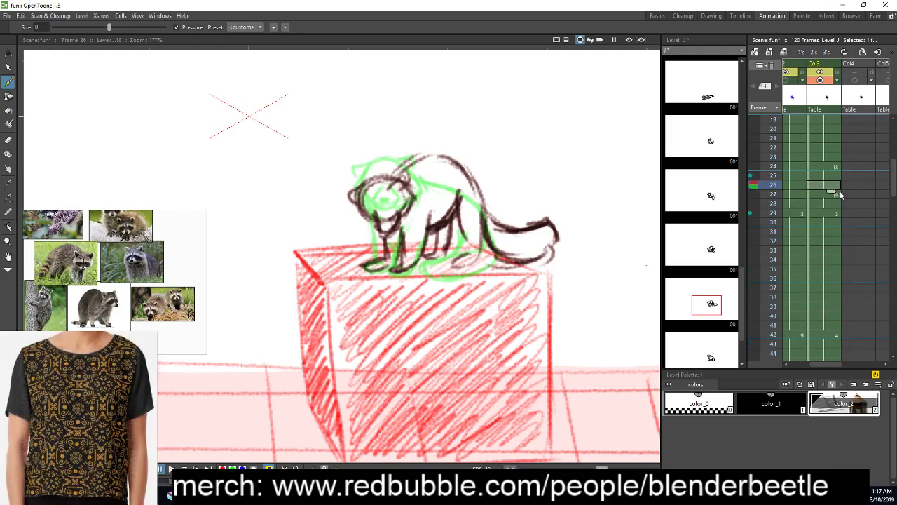
left_click(834, 202)
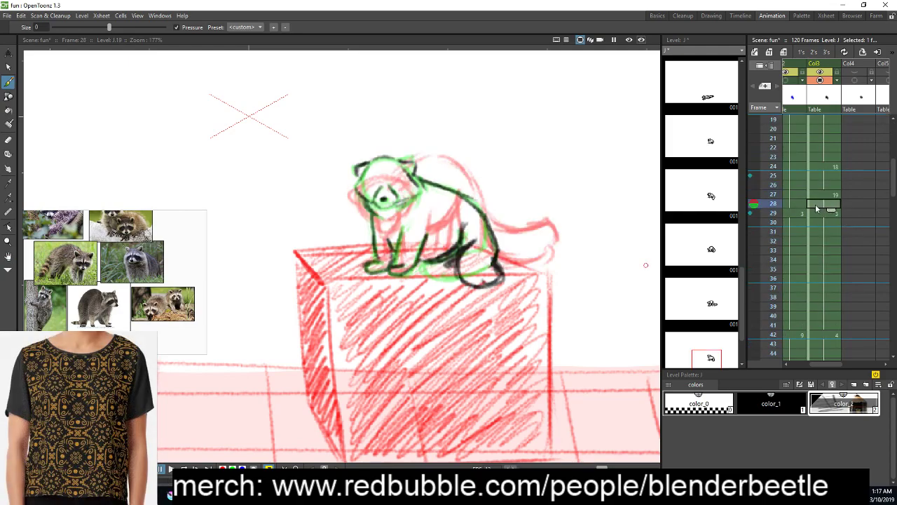
left_click(824, 261)
mouse_move(597, 191)
left_mouse_down()
mouse_move(570, 211)
mouse_move(594, 263)
left_mouse_up()
key("ctrl+z")
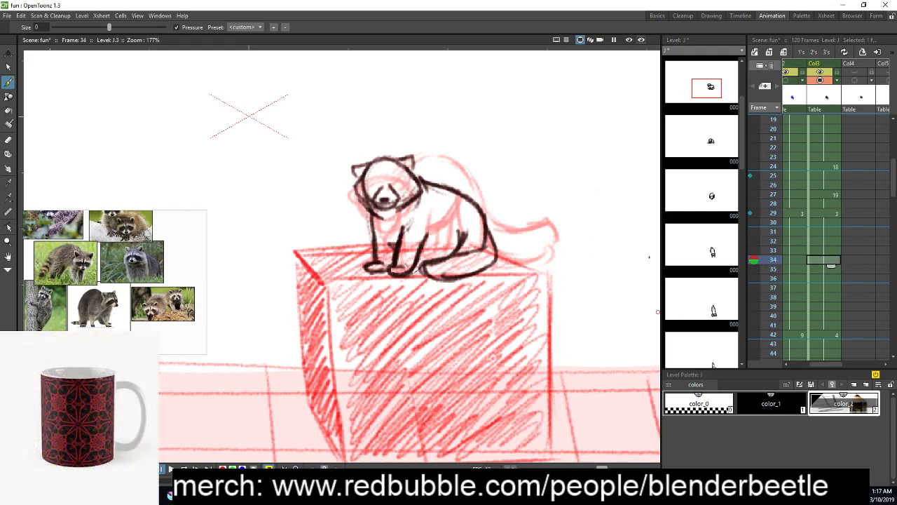
left_click(832, 196)
left_click(830, 203)
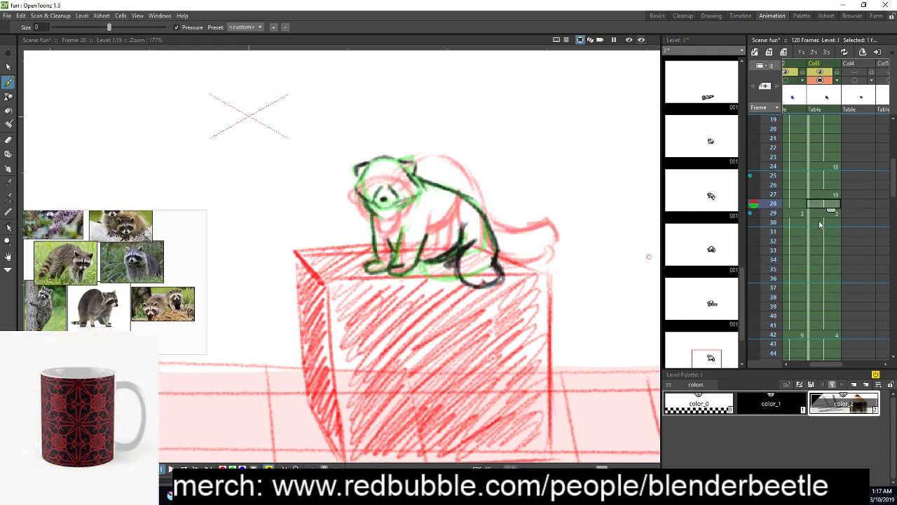
left_click(828, 212)
mouse_move(575, 256)
left_mouse_down()
mouse_move(572, 280)
mouse_move(589, 317)
left_mouse_up()
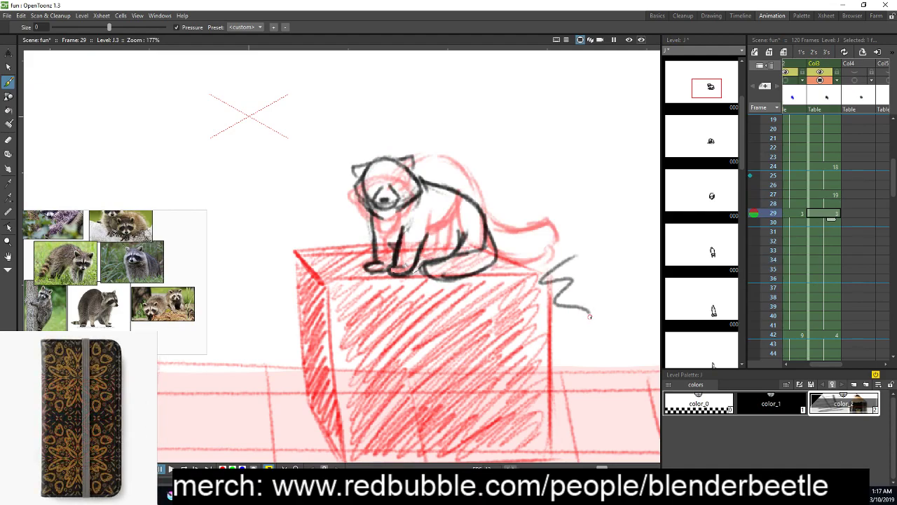
key("ctrl+z")
Review the transition between frames 24 and 32, checking the in-between drawing on frames 27 and 28
left_click(821, 203)
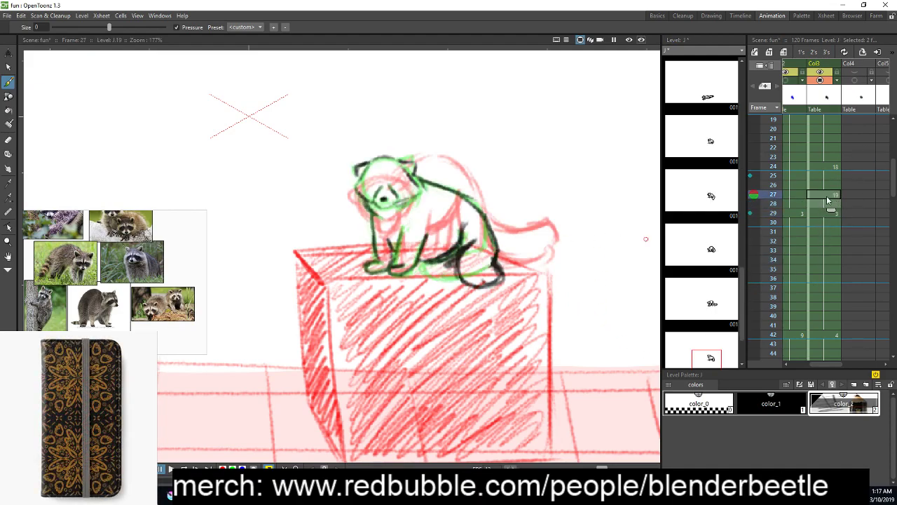
left_click(825, 169)
left_click(827, 186)
left_click(823, 213)
left_click(822, 240)
left_click(834, 195)
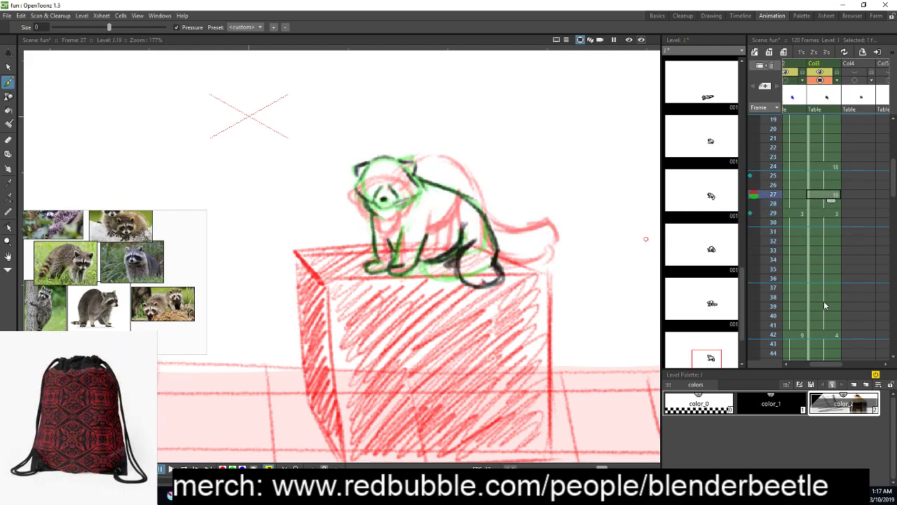
left_click_drag(628, 245, 622, 282)
key("ctrl+z")
left_click(821, 203)
left_click_drag(594, 238, 614, 308)
key("ctrl+z")
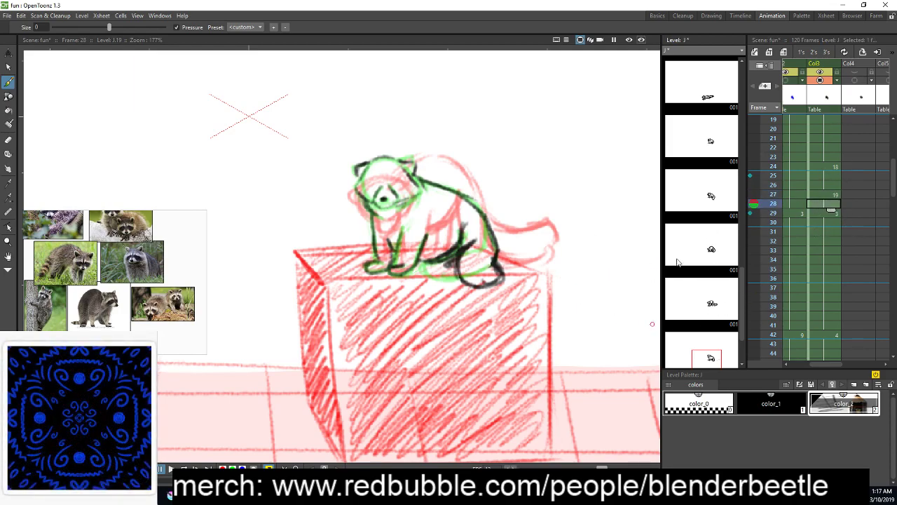
Hide the onion skin and play the animation from frame 1 with the whole box in view
key("Home")
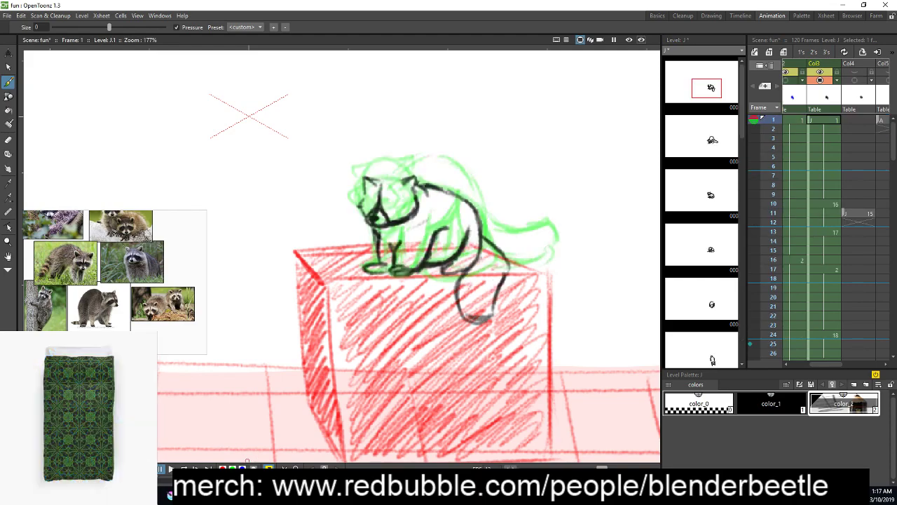
left_click(754, 121)
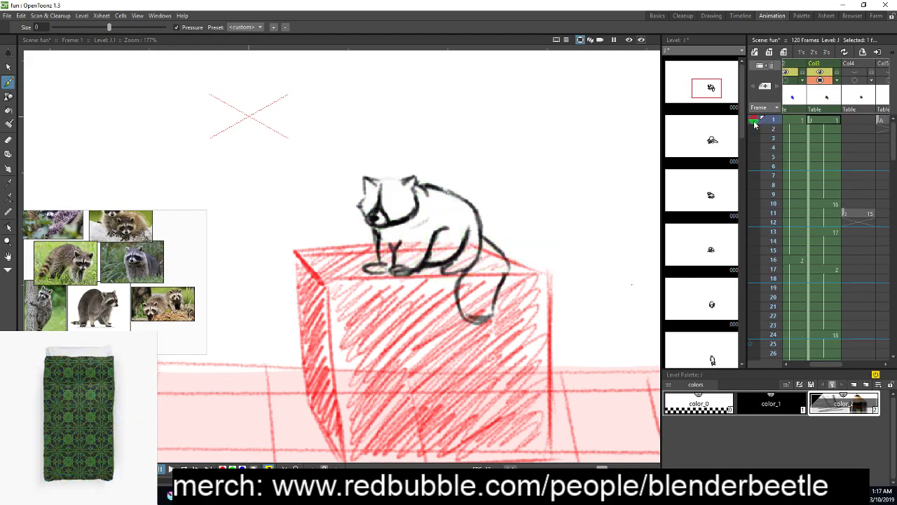
left_click(170, 468)
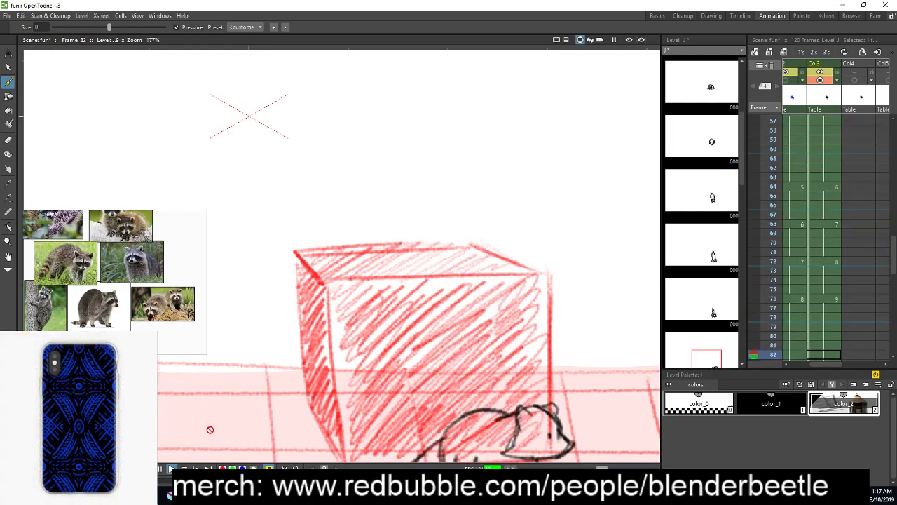
scroll(474, 244, "down", 1)
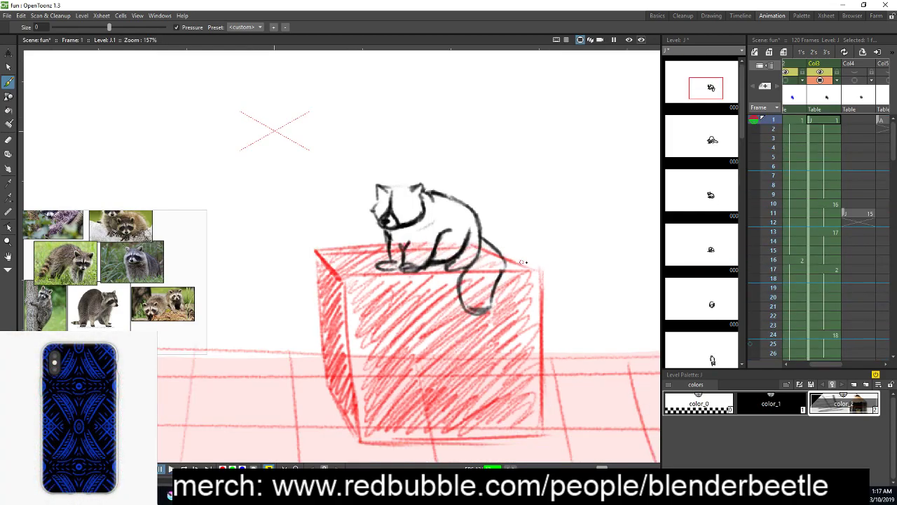
key("space")
left_click_drag(531, 243, 467, 255)
scroll(479, 267, "down", 1)
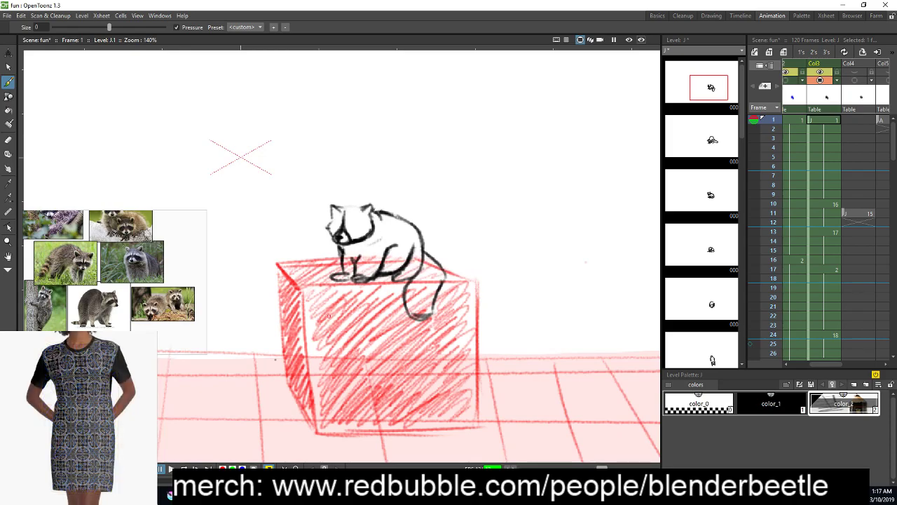
left_click(170, 468)
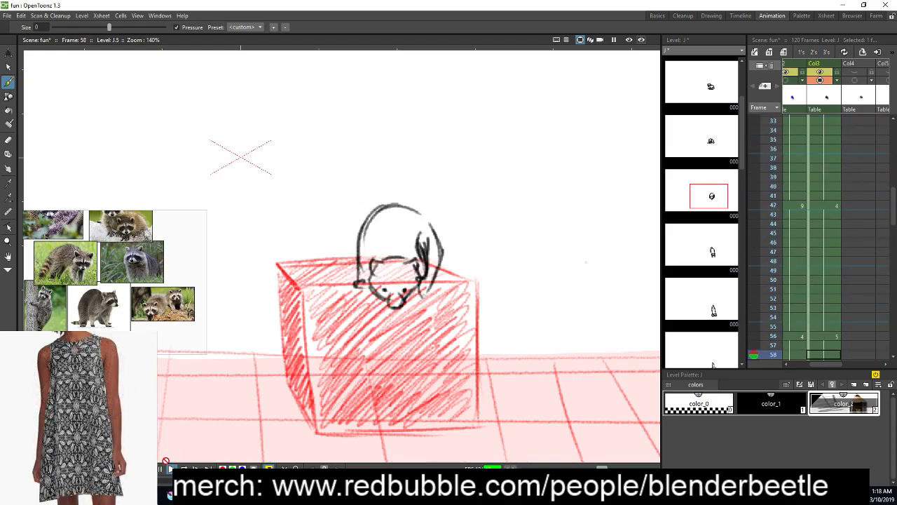
Compare the second sitting pose on frames 29, 37 and 39 with the turned-head pose on frame 42
scroll(813, 197, "up", 5)
left_click(823, 203)
left_click(825, 280)
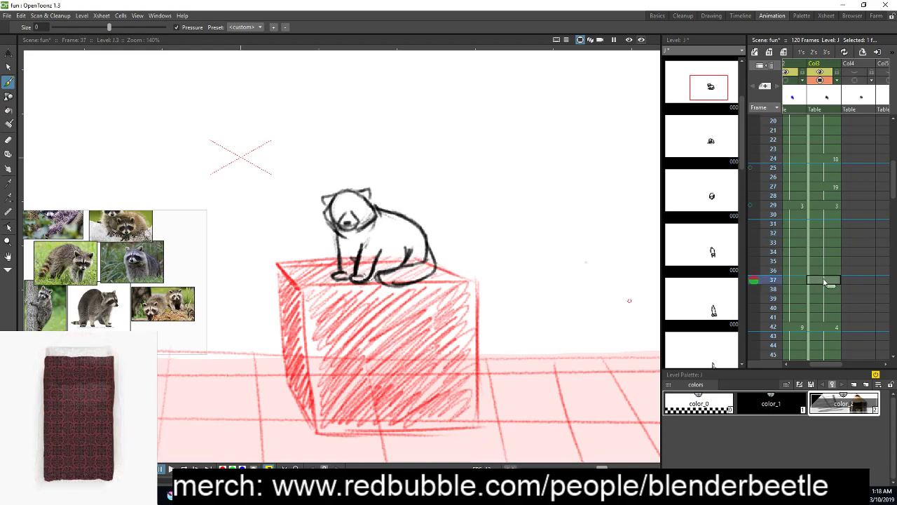
left_click(828, 328)
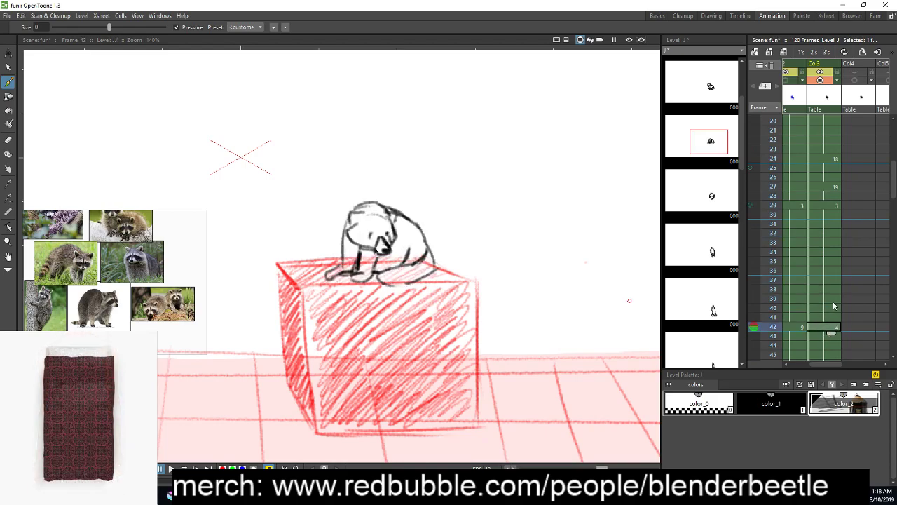
left_click(832, 299)
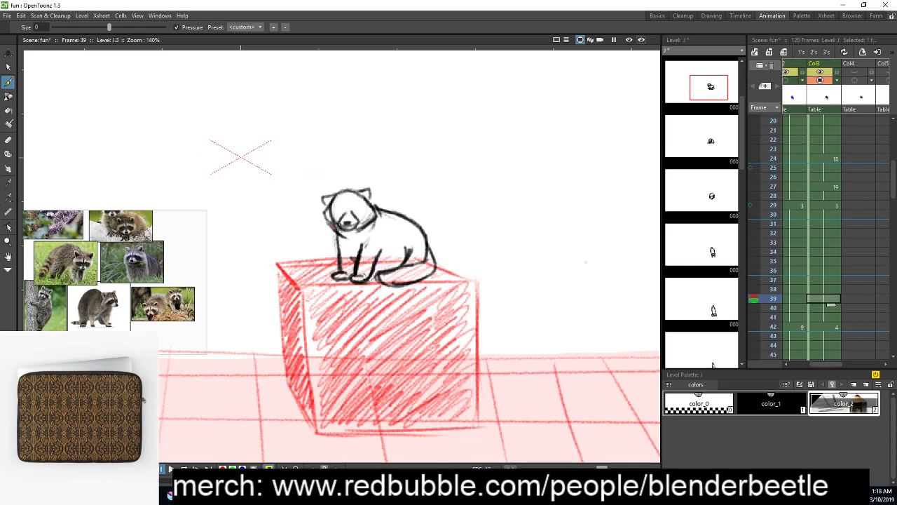
Clear the held sitting drawing from frames 37 to 41 in the raccoon column
left_click(820, 280)
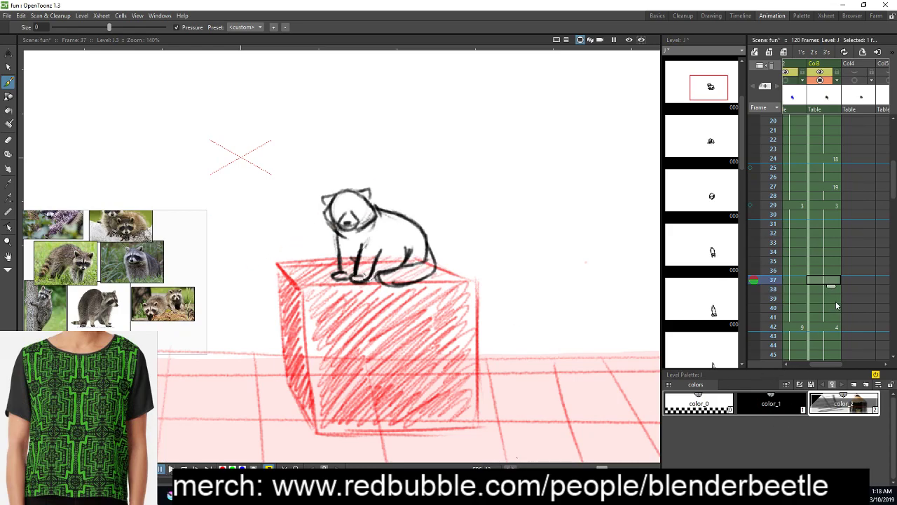
key("Delete")
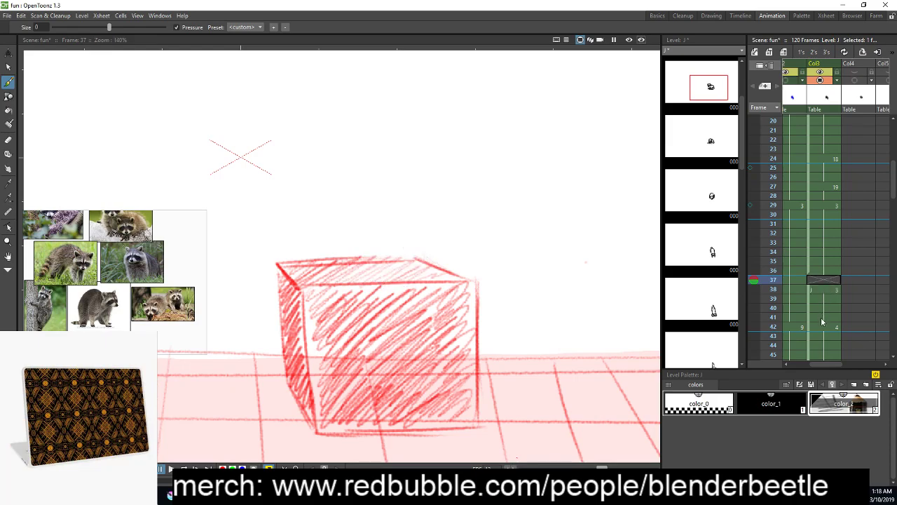
left_click(820, 317)
left_click(818, 290)
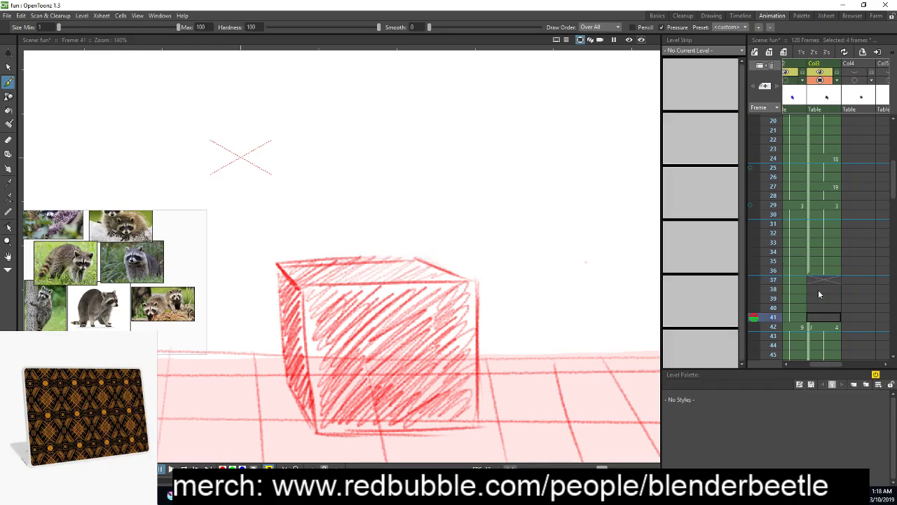
Replace the fixed onion skin markers at frames 25 and 29 with markers at frames 35 and 43
scroll(403, 341, "up", 1)
scroll(403, 341, "up", 3)
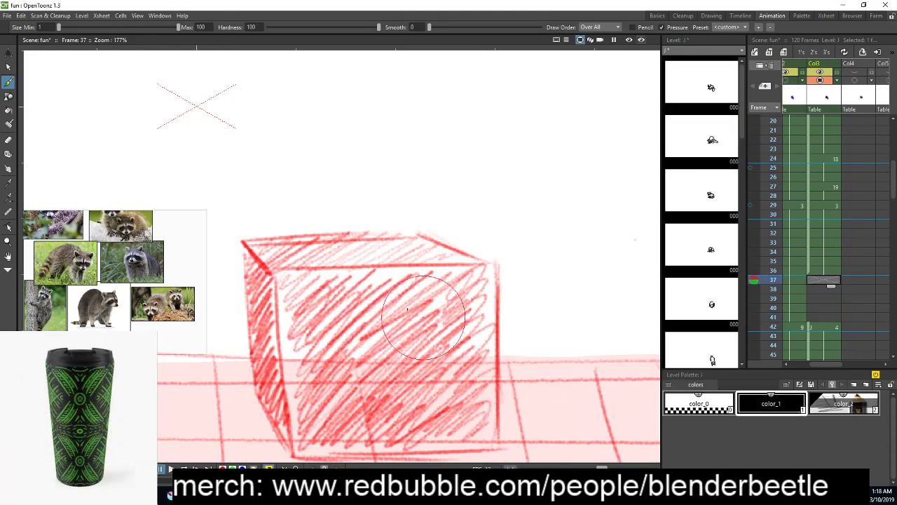
left_click(750, 206)
left_click(751, 168)
left_click(751, 169)
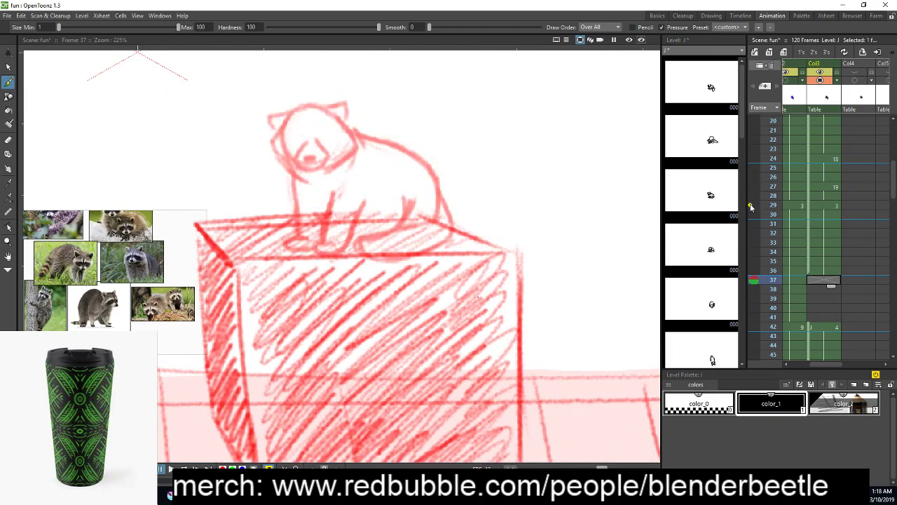
left_click(751, 206)
left_click(751, 261)
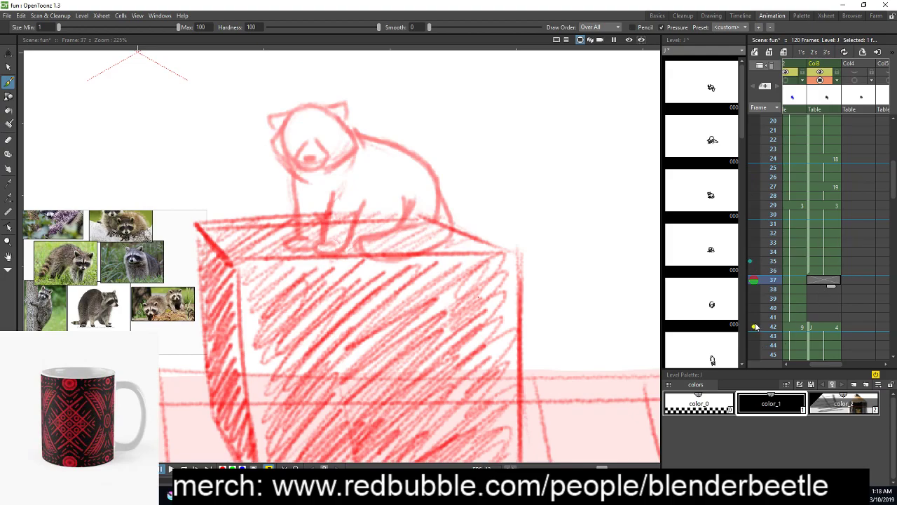
left_click(751, 336)
Draw the rounded head outline on frame 37 with the color_2 brush, slightly below the red onion-skinned head
scroll(412, 179, "up", 5)
key("space")
mouse_move(408, 225)
left_mouse_down()
mouse_move(534, 291)
mouse_move(565, 295)
left_mouse_up()
left_click(559, 287)
key("ctrl+z")
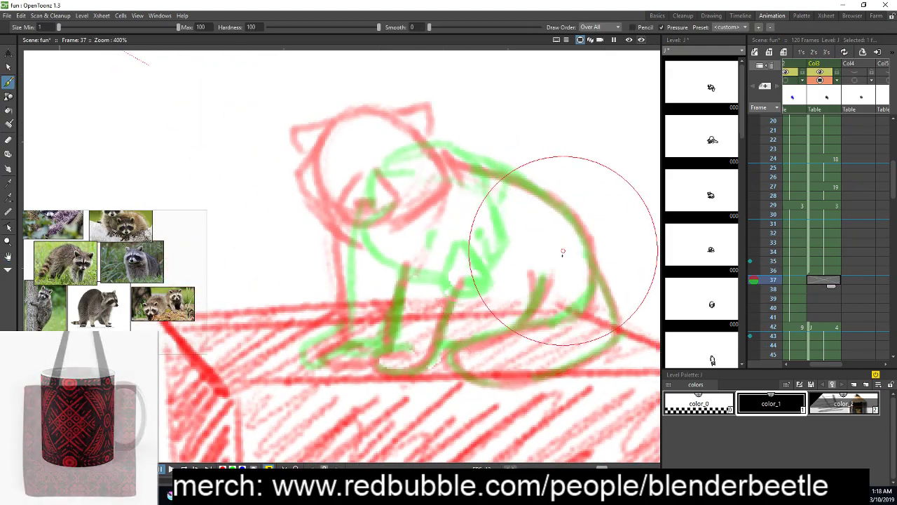
left_click(844, 401)
left_click_drag(316, 212, 350, 234)
mouse_move(303, 207)
left_mouse_down()
mouse_move(327, 225)
mouse_move(385, 235)
mouse_move(364, 240)
mouse_move(430, 208)
mouse_move(446, 187)
left_mouse_up()
mouse_move(303, 196)
left_mouse_down()
mouse_move(327, 134)
mouse_move(364, 118)
mouse_move(401, 129)
mouse_move(446, 187)
left_mouse_up()
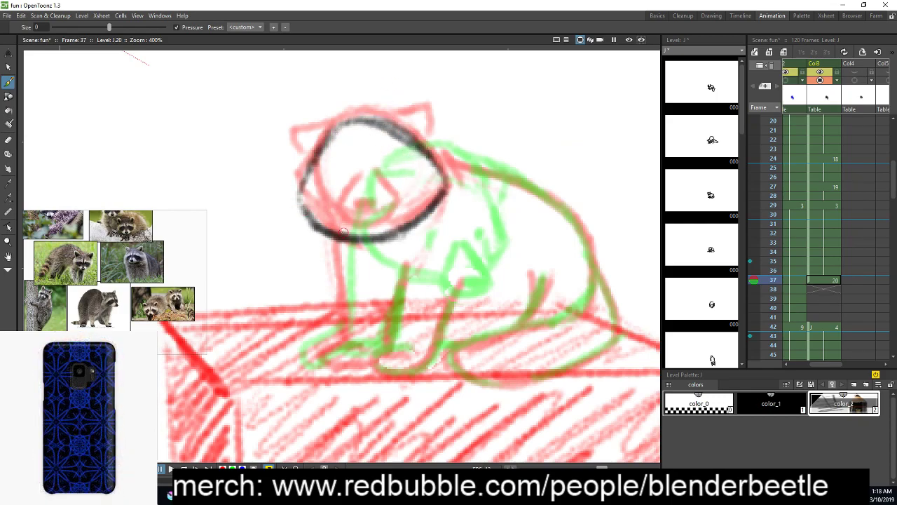
Draw the muzzle curve and dark nose low on the face on frame 37
mouse_move(342, 214)
left_mouse_down()
mouse_move(340, 246)
mouse_move(392, 242)
left_mouse_up()
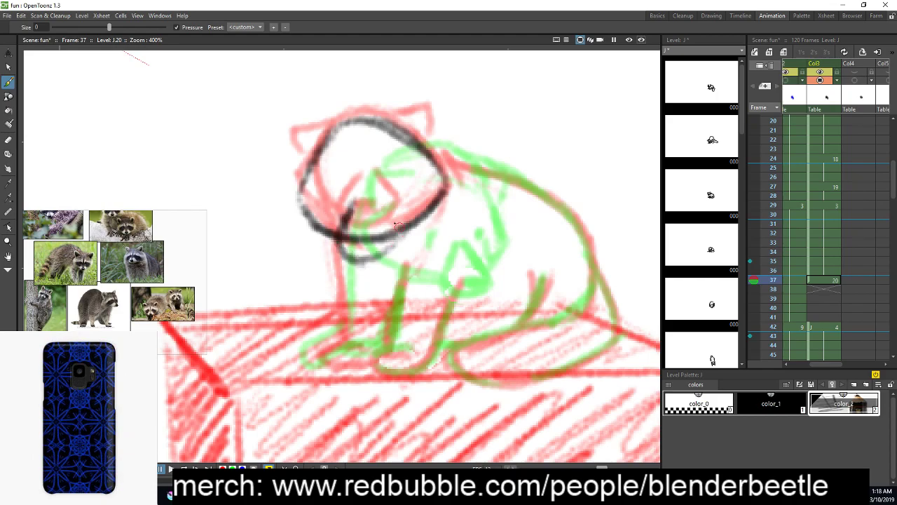
key("ctrl+z")
mouse_move(342, 214)
left_mouse_down()
mouse_move(354, 231)
mouse_move(389, 207)
mouse_move(400, 231)
mouse_move(393, 246)
left_mouse_up()
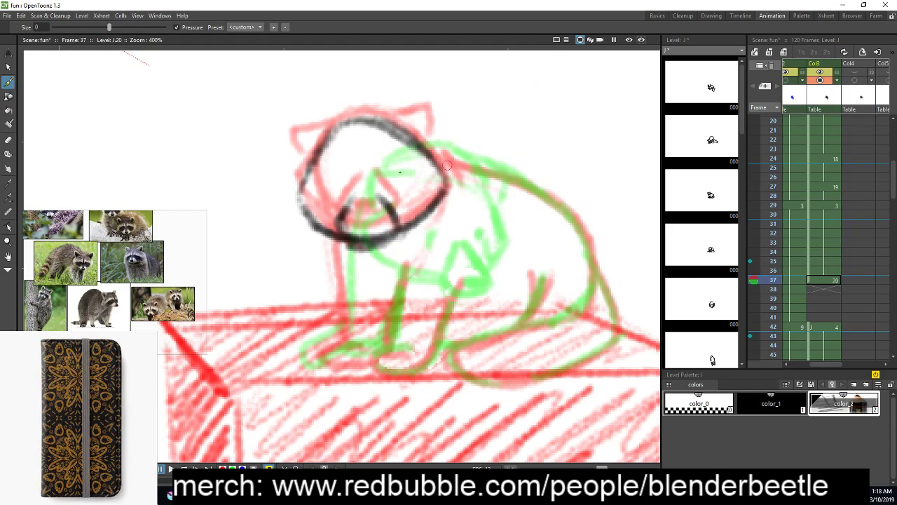
left_click_drag(316, 189, 352, 190)
key("ctrl+z")
key("ctrl+z")
left_click_drag(365, 222, 385, 223)
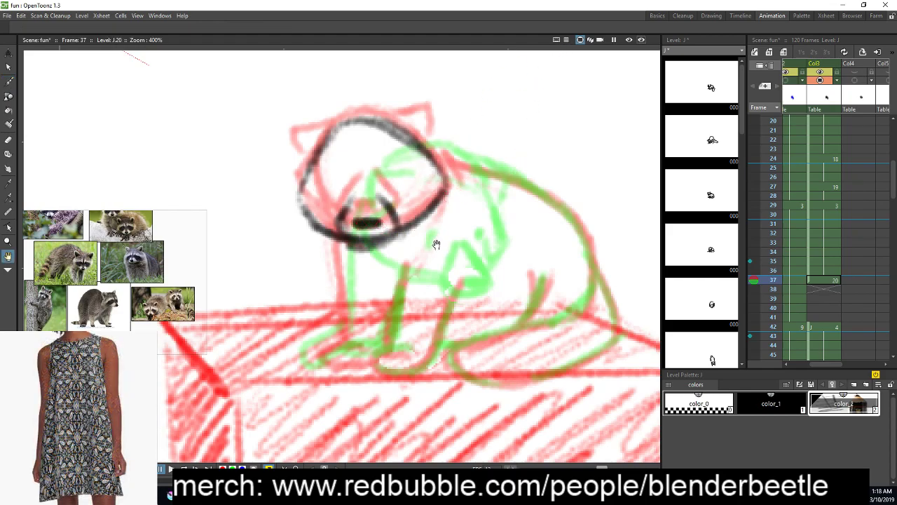
Draw both pointed ears on the sides of the head on frame 37
left_click_drag(435, 243, 474, 240)
mouse_move(372, 128)
left_mouse_down()
mouse_move(326, 146)
mouse_move(329, 162)
left_mouse_up()
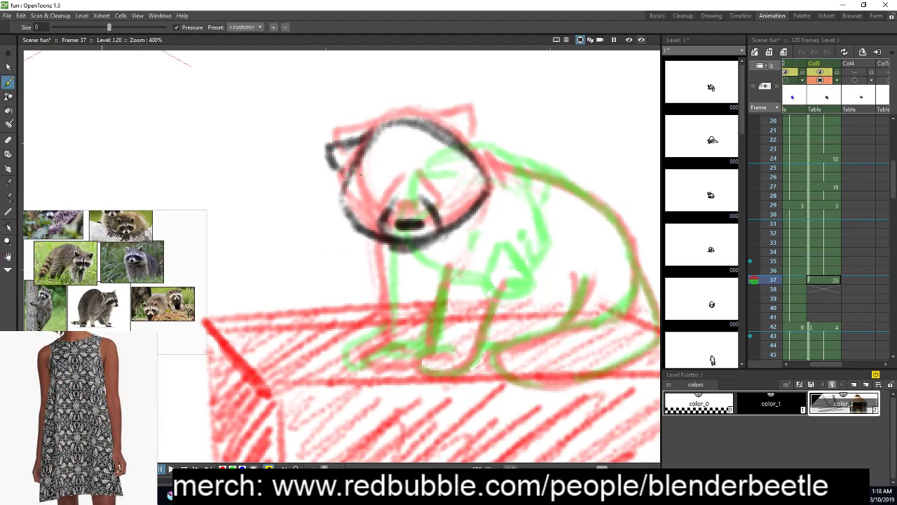
mouse_move(423, 122)
left_mouse_down()
mouse_move(469, 117)
mouse_move(473, 147)
left_mouse_up()
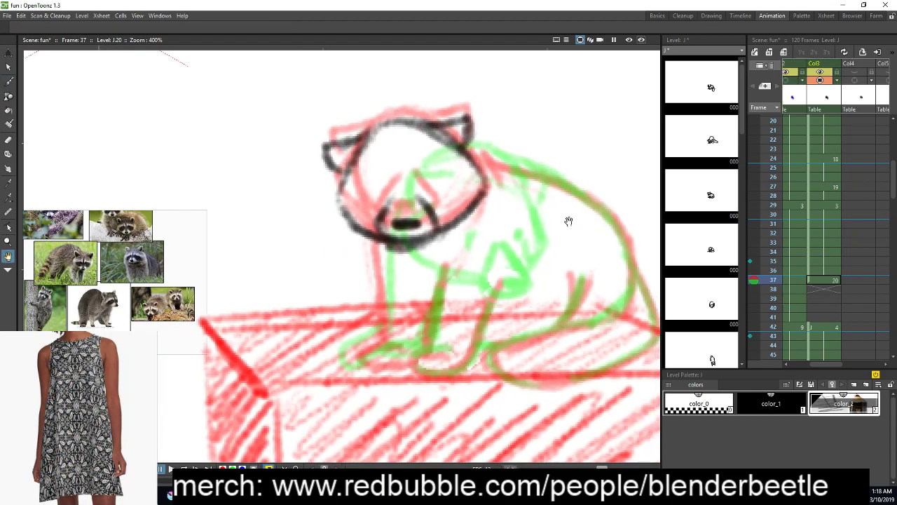
Draw both front legs with their paws on the box top and a short chest line on frame 37
left_click_drag(570, 220, 536, 212)
mouse_move(405, 251)
left_mouse_down()
mouse_move(397, 329)
mouse_move(382, 356)
mouse_move(452, 309)
mouse_move(461, 277)
left_mouse_up()
left_click_drag(340, 354, 316, 350)
mouse_move(347, 310)
left_mouse_down()
mouse_move(315, 348)
mouse_move(328, 342)
left_mouse_up()
left_click_drag(344, 230, 346, 314)
key("space")
left_click_drag(532, 319, 477, 328)
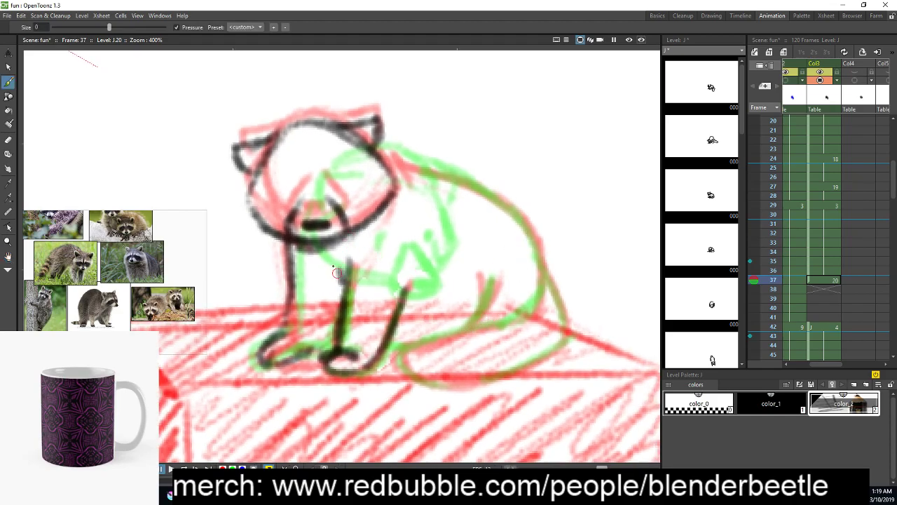
Draw the hind leg crease, the tail curled along the box top and the arched back on frame 37
mouse_move(493, 282)
left_mouse_down()
mouse_move(399, 352)
mouse_move(466, 395)
mouse_move(417, 387)
mouse_move(540, 364)
mouse_move(564, 311)
mouse_move(567, 333)
left_mouse_up()
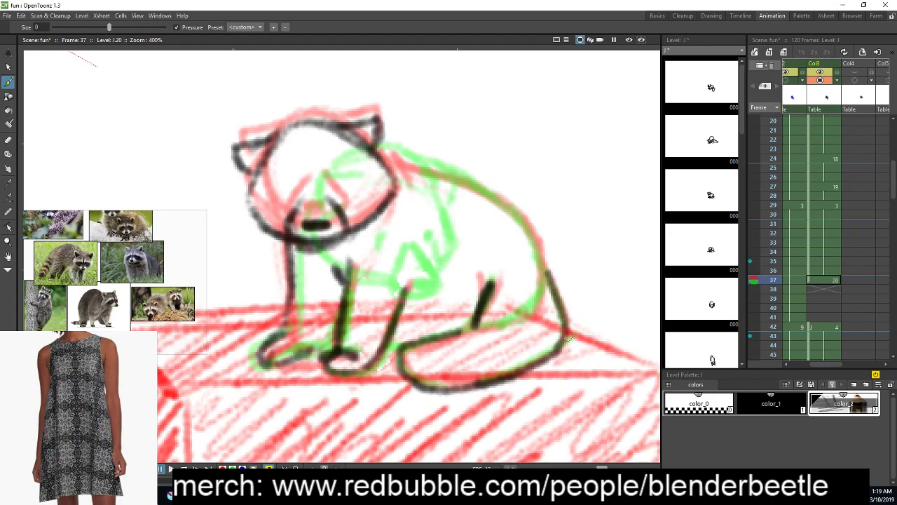
left_click_drag(527, 310, 459, 335)
mouse_move(378, 157)
left_mouse_down()
mouse_move(499, 193)
mouse_move(548, 272)
mouse_move(551, 311)
mouse_move(517, 330)
mouse_move(526, 322)
left_mouse_up()
scroll(551, 310, "down", 1)
key("space")
left_click_drag(453, 307, 432, 311)
key("space")
left_click_drag(558, 360, 532, 357)
Fill the empty cells after frame 37 so its drawing holds through frame 41, and compare it with the preceding pose
left_click(829, 281)
left_click(828, 317)
right_click(822, 319)
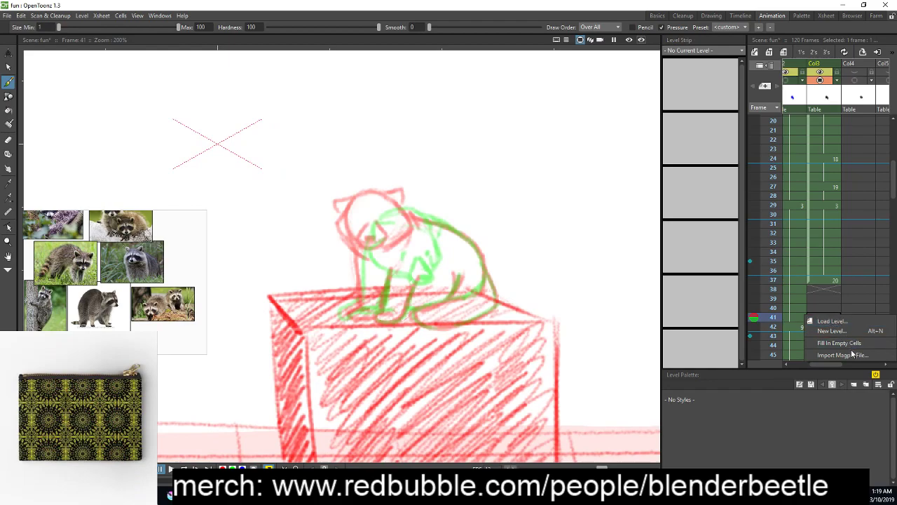
left_click(837, 343)
left_click(828, 279)
left_click(822, 261)
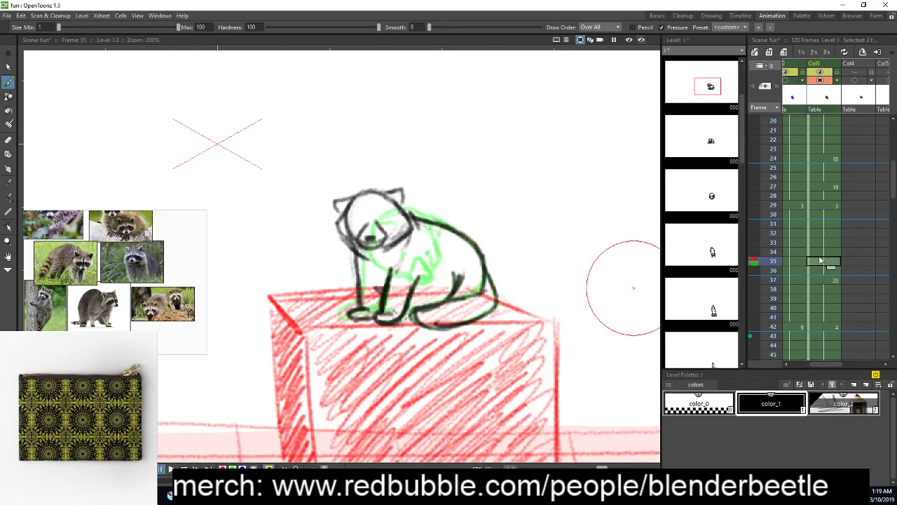
left_click_drag(771, 267, 774, 339)
Clear the held drawing from frames 40 and 41, and move the fixed onion skin marker from frame 35 to frame 37
left_click(832, 309)
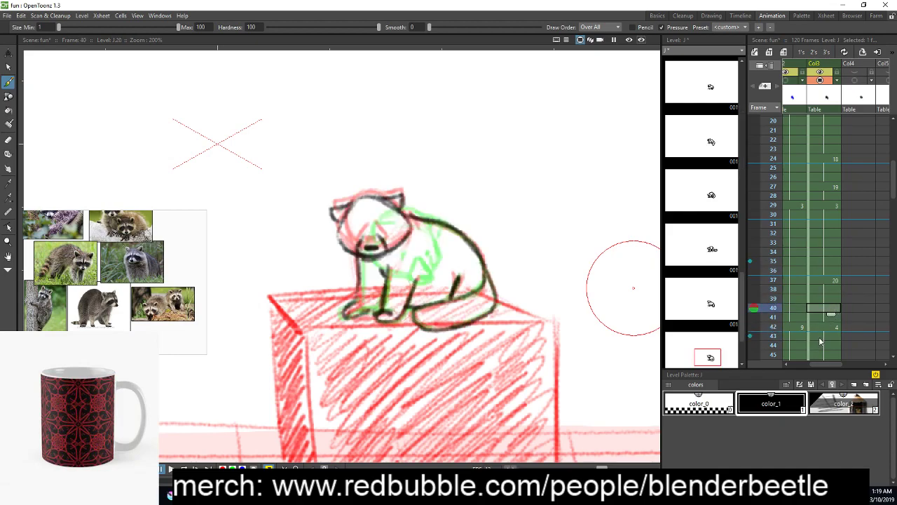
key("Delete")
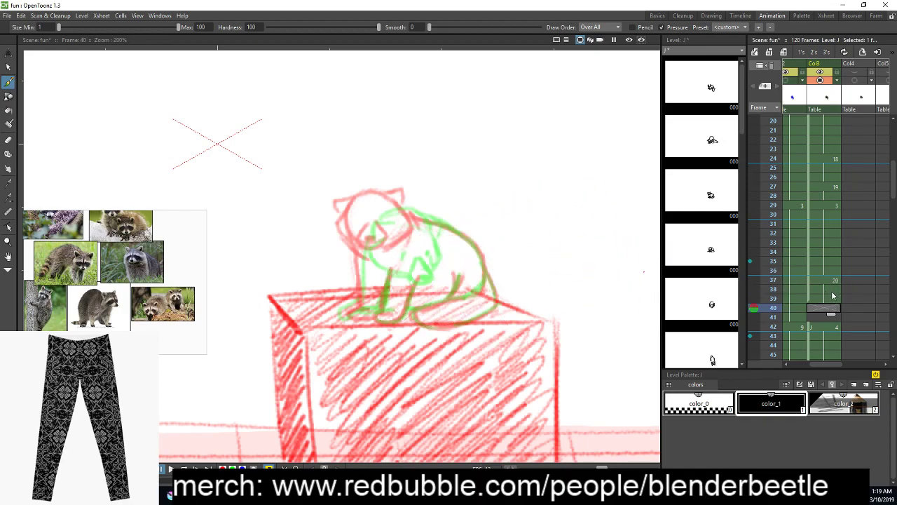
left_click(750, 261)
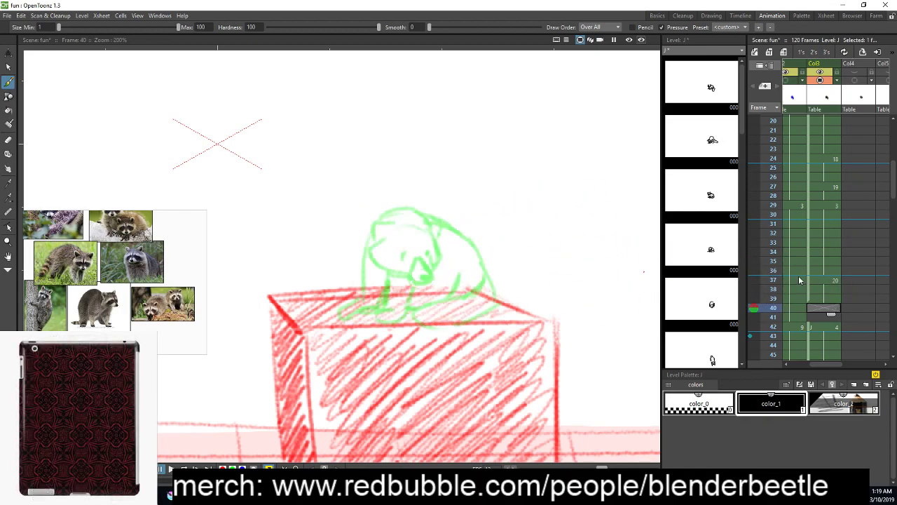
left_click(752, 280)
Draw the lowered head outline, the muzzle and the left ear on frame 40, between the two onion-skinned poses
scroll(444, 244, "up", 2)
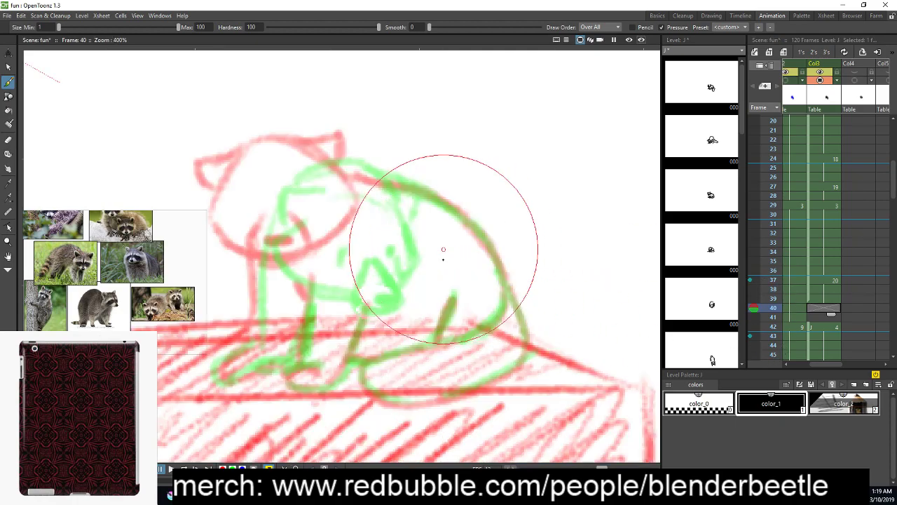
mouse_move(433, 165)
left_mouse_down()
mouse_move(403, 262)
mouse_move(449, 205)
left_mouse_up()
mouse_move(450, 176)
left_mouse_down()
mouse_move(464, 218)
mouse_move(457, 234)
mouse_move(385, 272)
mouse_move(456, 198)
mouse_move(439, 254)
mouse_move(423, 265)
mouse_move(467, 242)
left_mouse_up()
mouse_move(344, 249)
left_mouse_down()
mouse_move(469, 227)
mouse_move(438, 242)
mouse_move(446, 262)
left_mouse_up()
mouse_move(415, 232)
left_mouse_down()
mouse_move(402, 280)
mouse_move(452, 245)
left_mouse_up()
left_click_drag(397, 275, 451, 242)
left_click_drag(513, 226, 541, 236)
mouse_move(420, 197)
left_mouse_down()
mouse_move(380, 200)
mouse_move(402, 234)
left_mouse_up()
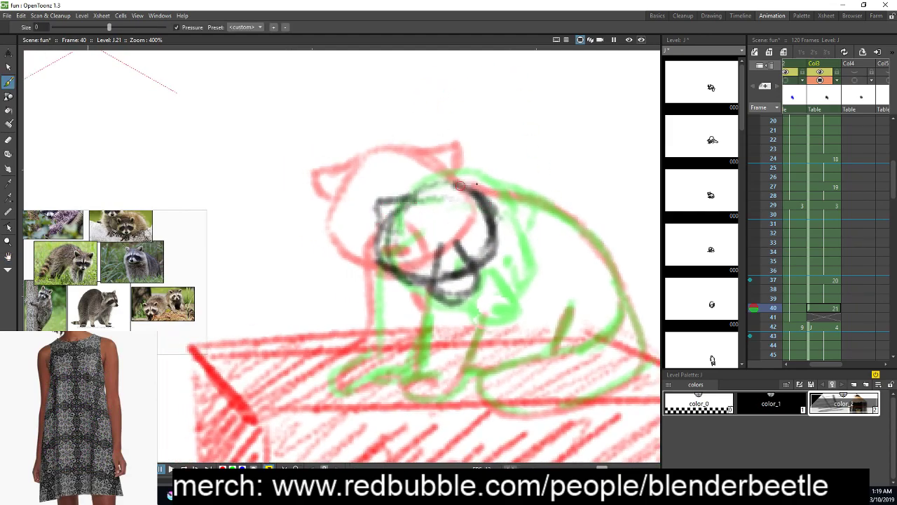
Add the right ear and a guide line across the face on frame 40, and darken the left ear and the head contour
mouse_move(453, 185)
left_mouse_down()
mouse_move(493, 184)
mouse_move(501, 203)
left_mouse_up()
mouse_move(413, 245)
left_mouse_down()
mouse_move(425, 256)
mouse_move(491, 228)
left_mouse_up()
left_click_drag(531, 257, 563, 237)
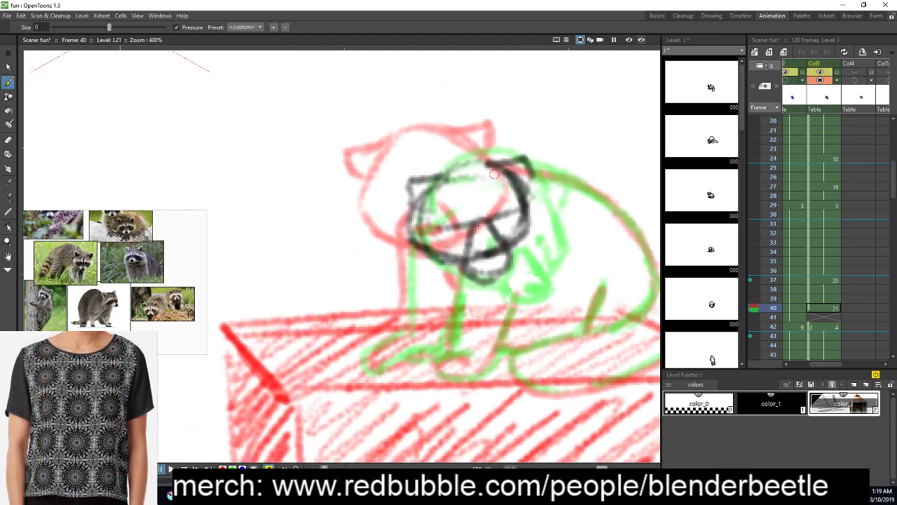
mouse_move(428, 201)
left_mouse_down()
mouse_move(452, 258)
mouse_move(494, 247)
left_mouse_up()
mouse_move(449, 181)
left_mouse_down()
mouse_move(488, 158)
mouse_move(505, 162)
left_mouse_up()
mouse_move(435, 175)
left_mouse_down()
mouse_move(399, 179)
mouse_move(412, 218)
left_mouse_up()
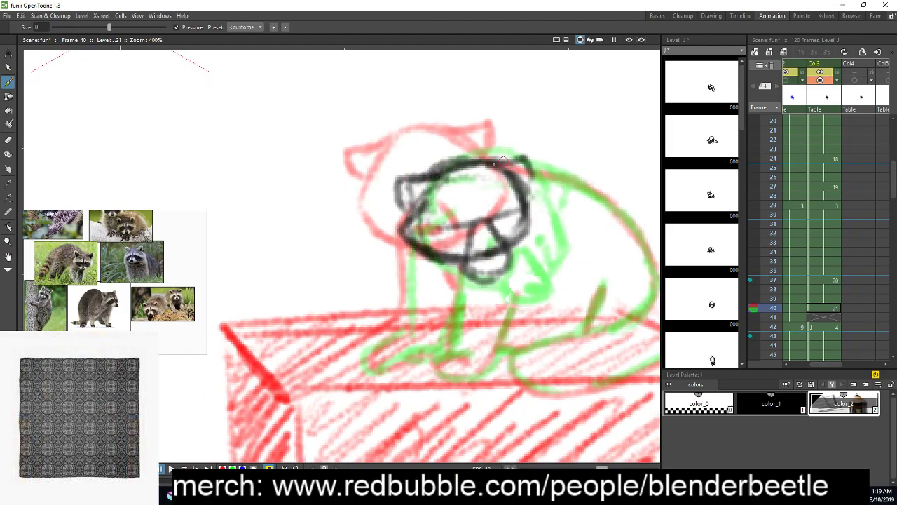
Darken the head side below the right ear and the rounded muzzle outline on frame 40
left_click_drag(498, 158, 534, 202)
mouse_move(483, 226)
left_mouse_down()
mouse_move(516, 249)
mouse_move(464, 256)
mouse_move(518, 242)
left_mouse_up()
left_click_drag(467, 276, 487, 279)
key("space")
left_click_drag(525, 257, 499, 253)
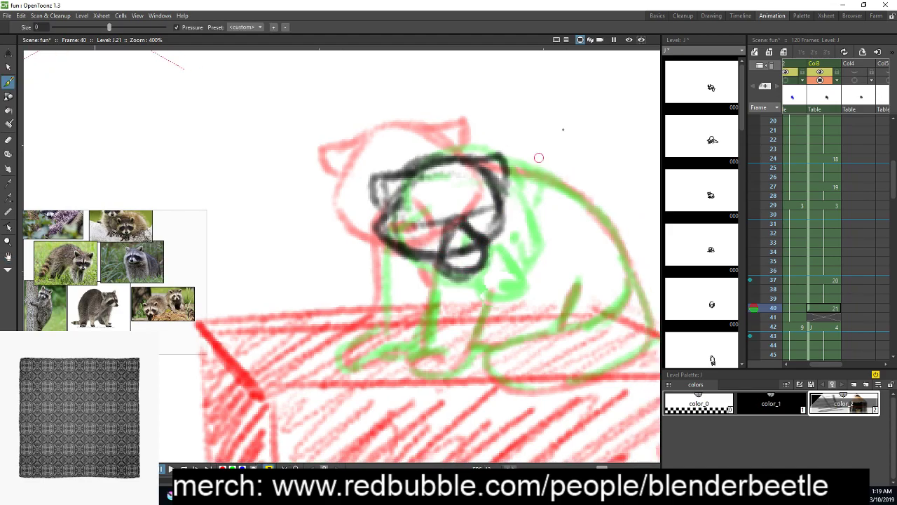
Erase the guide line and overlapping muzzle lines inside the head on frame 40, and save the scene
key("a")
mouse_move(457, 226)
left_mouse_down()
mouse_move(451, 246)
mouse_move(467, 259)
mouse_move(476, 247)
mouse_move(455, 210)
mouse_move(410, 234)
mouse_move(404, 215)
mouse_move(416, 225)
mouse_move(473, 212)
mouse_move(447, 242)
mouse_move(486, 211)
left_mouse_up()
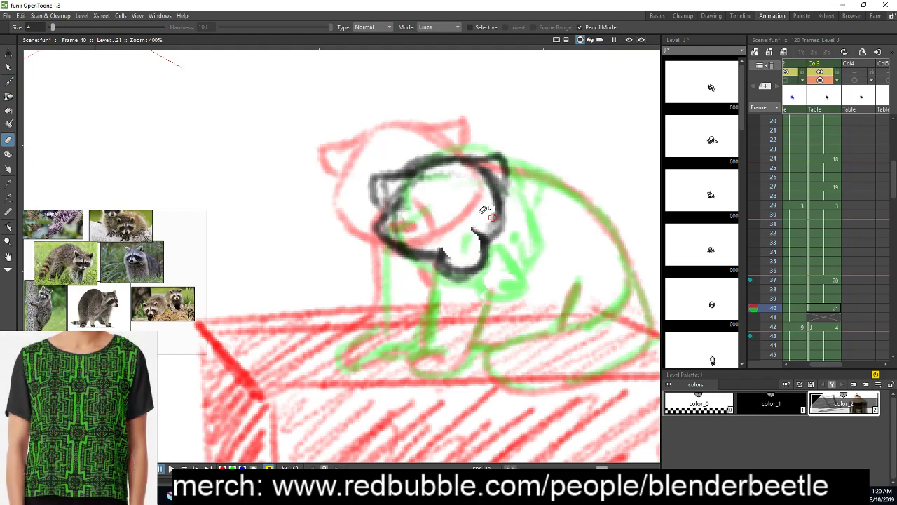
key("ctrl+s")
Redraw the inner muzzle lines and add the dark nose on frame 40
key("b")
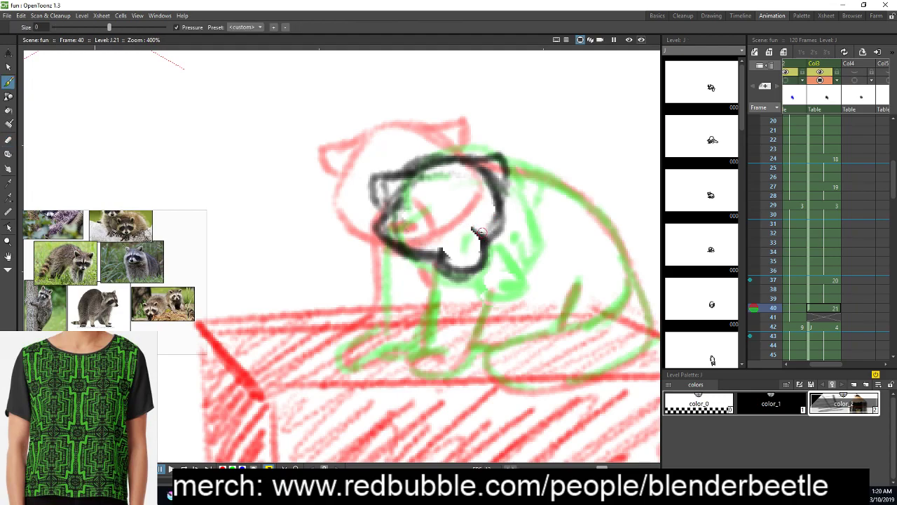
mouse_move(483, 238)
left_mouse_down()
mouse_move(469, 221)
mouse_move(449, 263)
mouse_move(479, 251)
left_mouse_up()
key("space")
left_click_drag(515, 252, 514, 204)
Draw both front legs with their paws resting on the box top on frame 40
mouse_move(431, 240)
left_mouse_down()
mouse_move(430, 305)
mouse_move(412, 324)
mouse_move(434, 331)
mouse_move(430, 302)
mouse_move(444, 329)
mouse_move(454, 323)
mouse_move(491, 250)
left_mouse_up()
mouse_move(378, 232)
left_mouse_down()
mouse_move(376, 285)
mouse_move(347, 314)
mouse_move(434, 307)
left_mouse_up()
key("space")
Draw the tail curled along the box top, the hind leg crease and the arched back on frame 40
left_click_drag(600, 257, 547, 257)
mouse_move(494, 285)
left_mouse_down()
mouse_move(441, 301)
mouse_move(476, 349)
mouse_move(456, 343)
mouse_move(595, 313)
left_mouse_up()
mouse_move(579, 227)
left_mouse_down()
mouse_move(590, 284)
mouse_move(553, 321)
left_mouse_up()
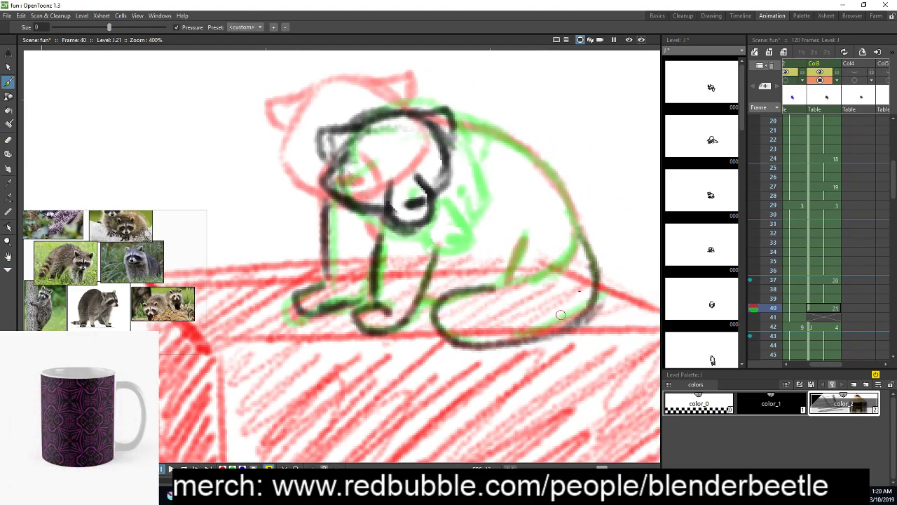
left_click_drag(502, 280, 564, 271)
mouse_move(524, 239)
left_mouse_down()
mouse_move(512, 265)
mouse_move(567, 248)
left_mouse_up()
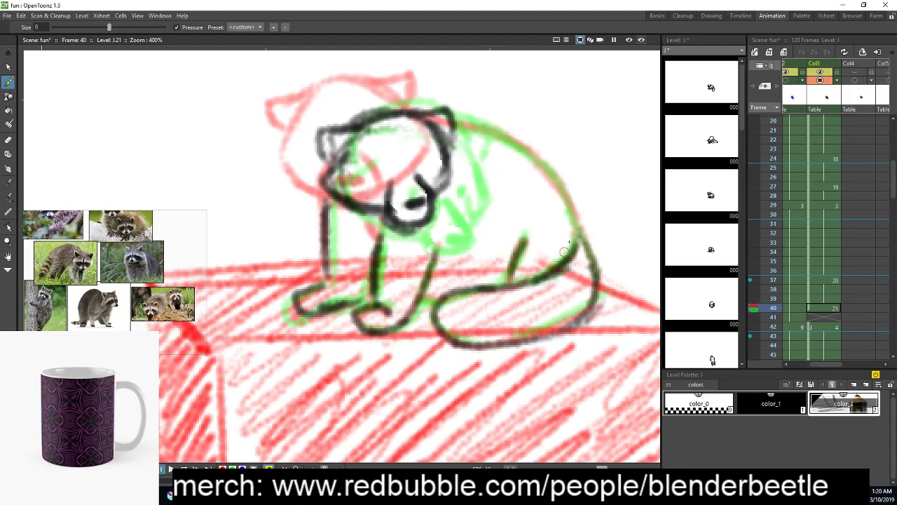
left_click_drag(465, 125, 564, 185)
mouse_move(519, 149)
left_mouse_down()
mouse_move(574, 203)
mouse_move(581, 228)
left_mouse_up()
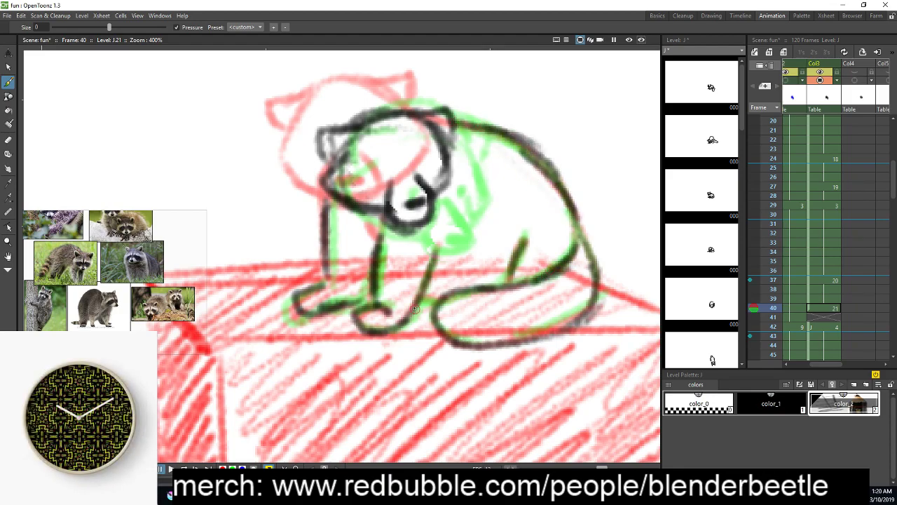
Set the cell at frame 41 to drawing 21 so the new in-between holds for two frames
scroll(569, 318, "down", 2)
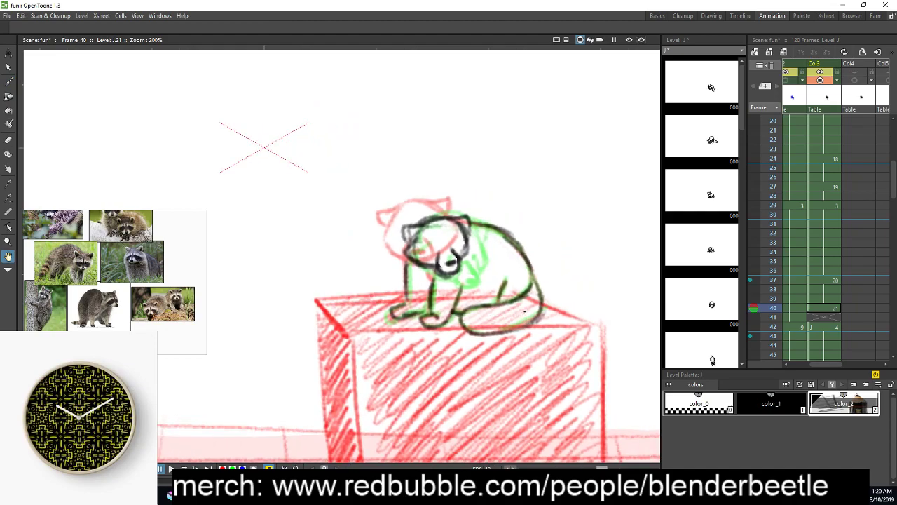
left_click(817, 316)
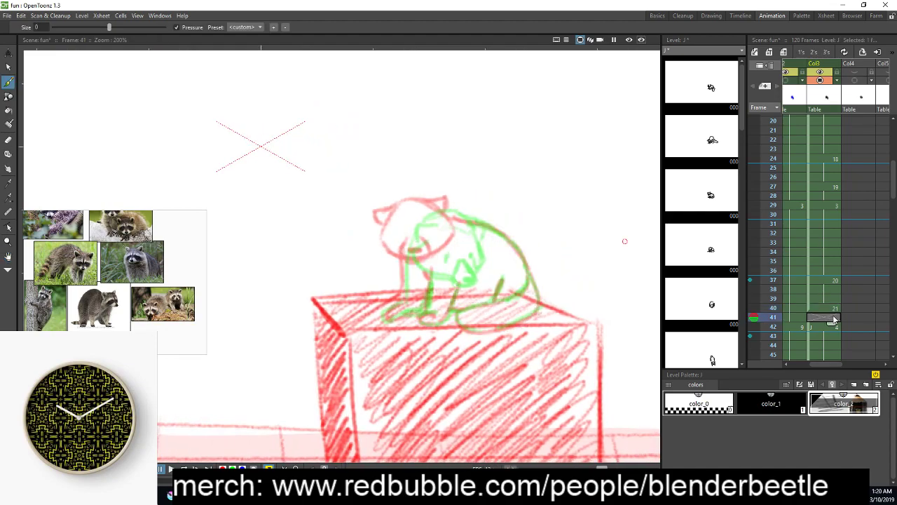
type("21")
key("Return")
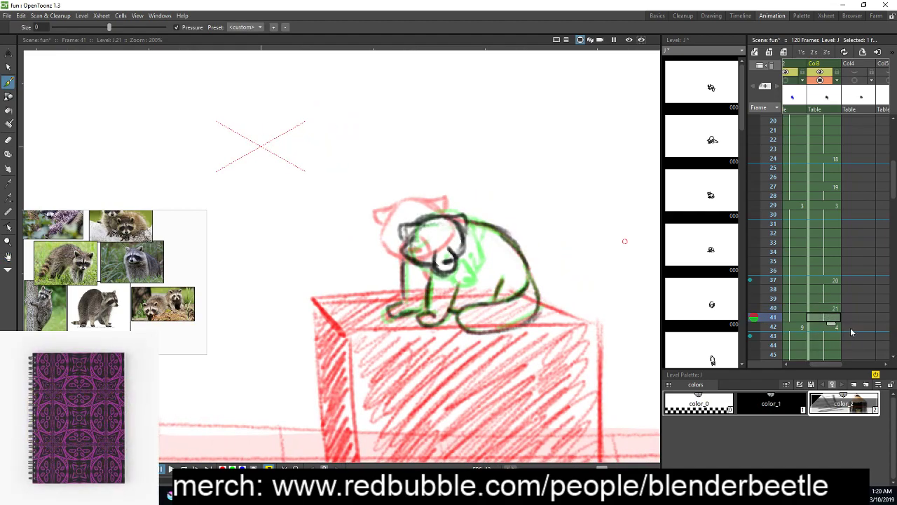
Turn off the onion skin, frame the whole box in view and play the animation from frame 1
key("h")
scroll(491, 282, "down", 1)
left_click_drag(547, 337, 491, 282)
scroll(491, 282, "down", 1)
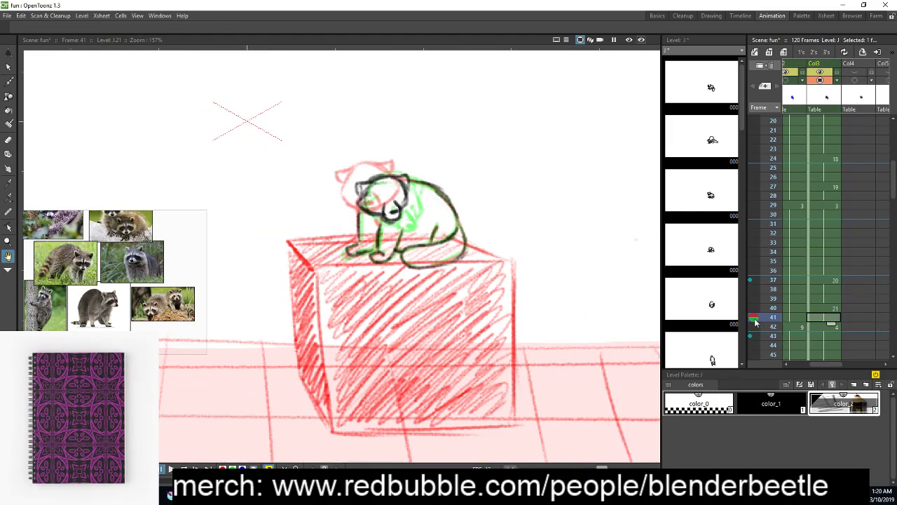
scroll(467, 306, "down", 1)
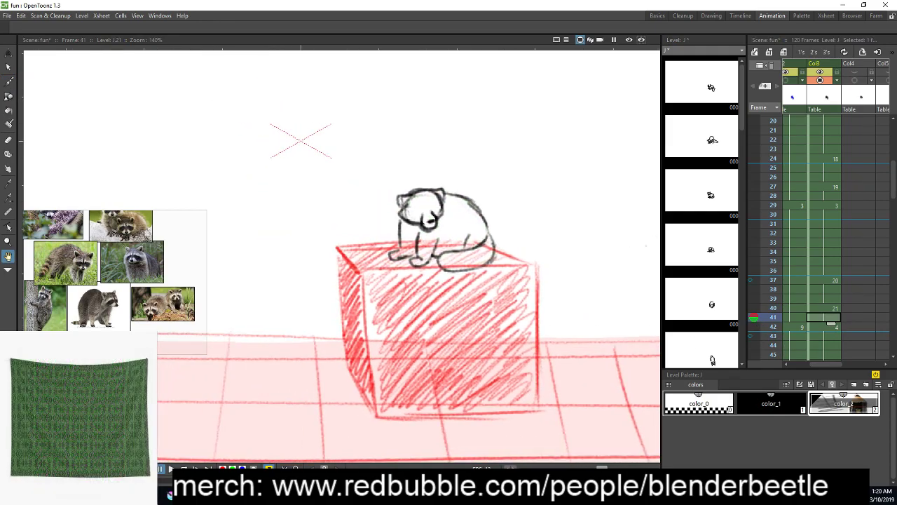
left_click(170, 468)
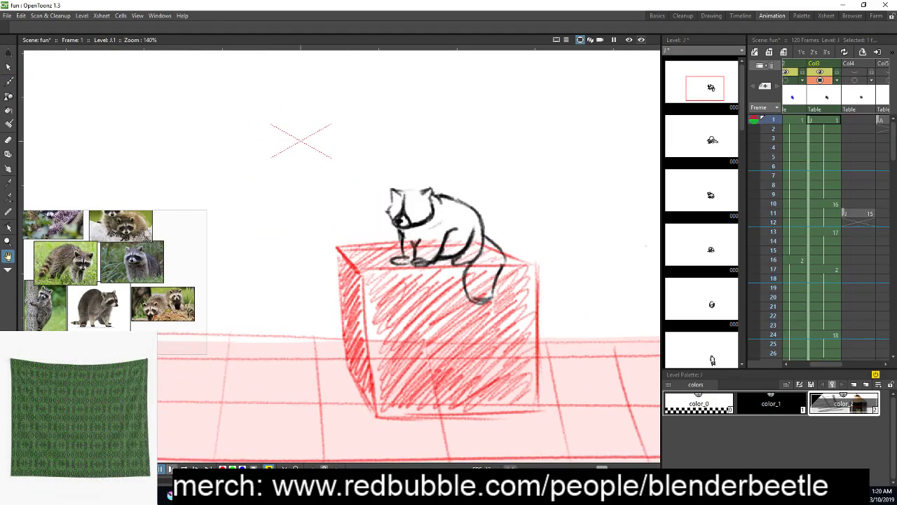
left_click(171, 468)
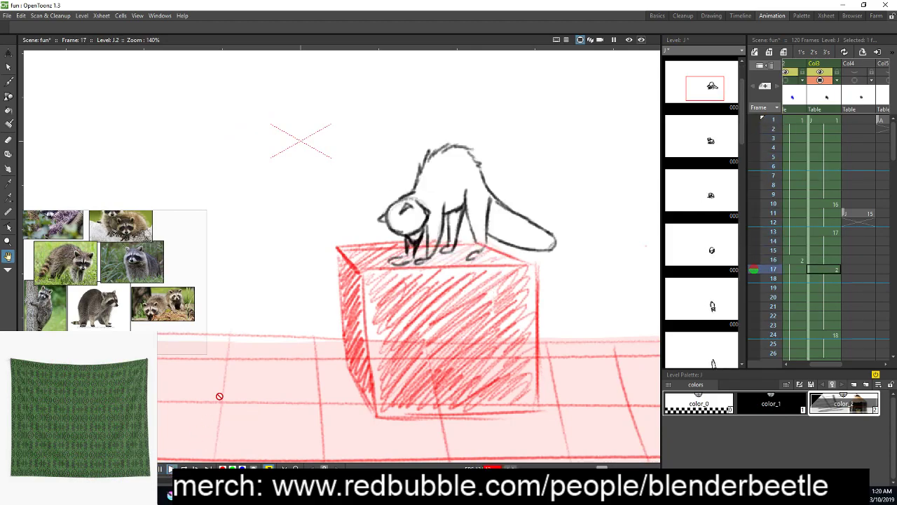
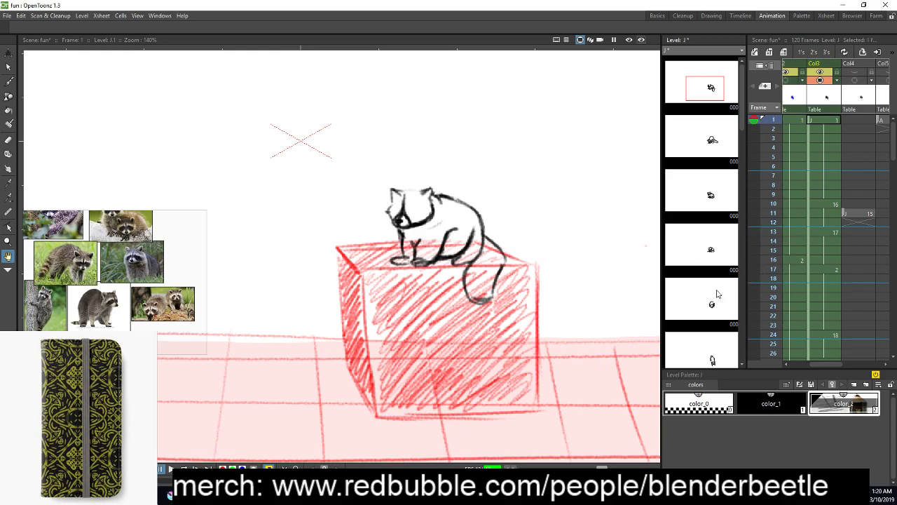
scroll(539, 248, "down", 2)
mouse_move(550, 251)
left_mouse_down()
mouse_move(509, 232)
mouse_move(553, 250)
left_mouse_up()
scroll(550, 251, "up", 1)
scroll(551, 251, "up", 2)
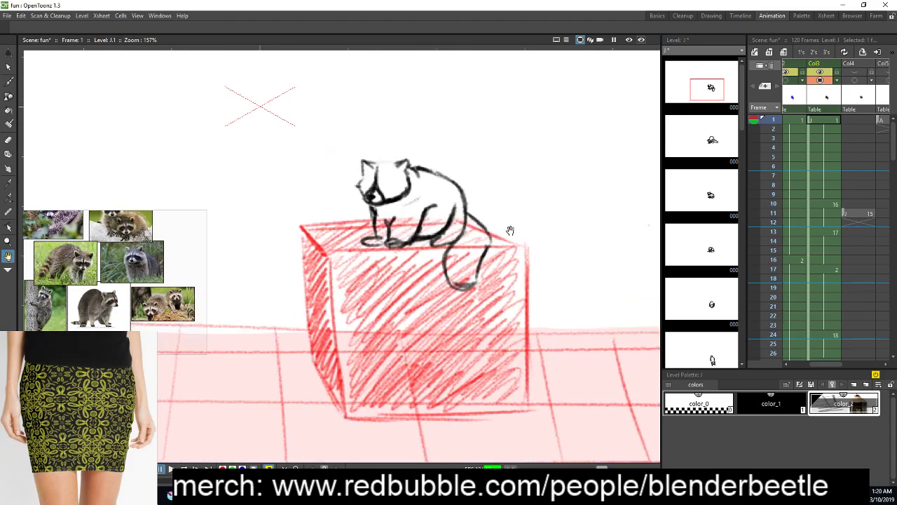
left_click_drag(504, 229, 587, 248)
scroll(572, 321, "up", 1)
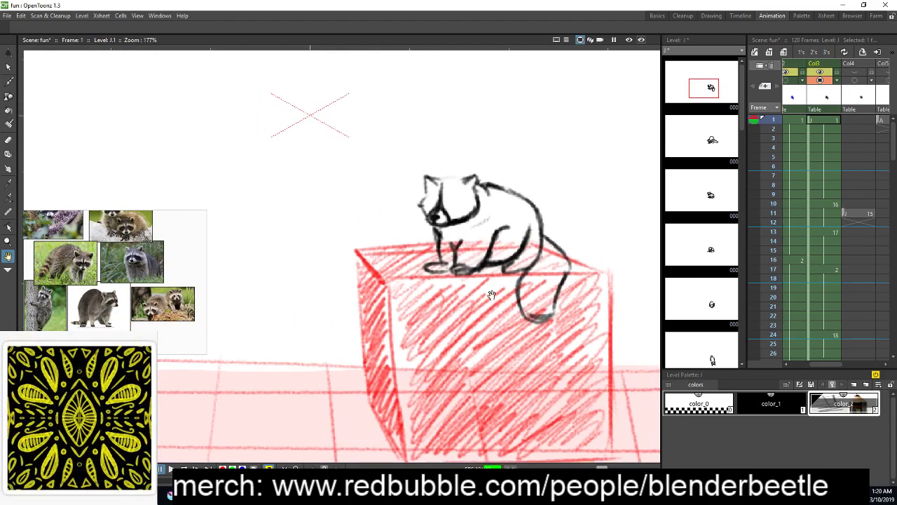
scroll(494, 290, "up", 2)
left_click_drag(505, 280, 535, 270)
Check the new in-between at frames 40 and 41 against the turned-head pose held from frame 42
scroll(834, 269, "down", 6)
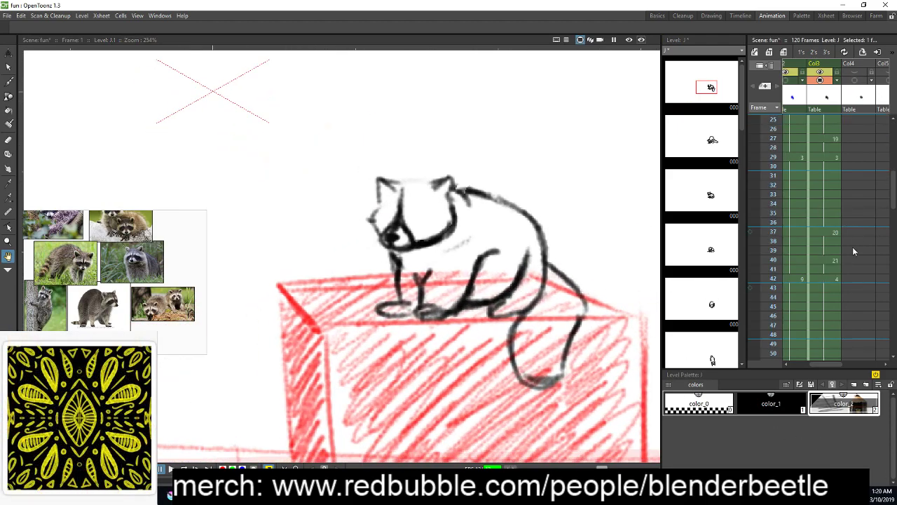
left_click(825, 158)
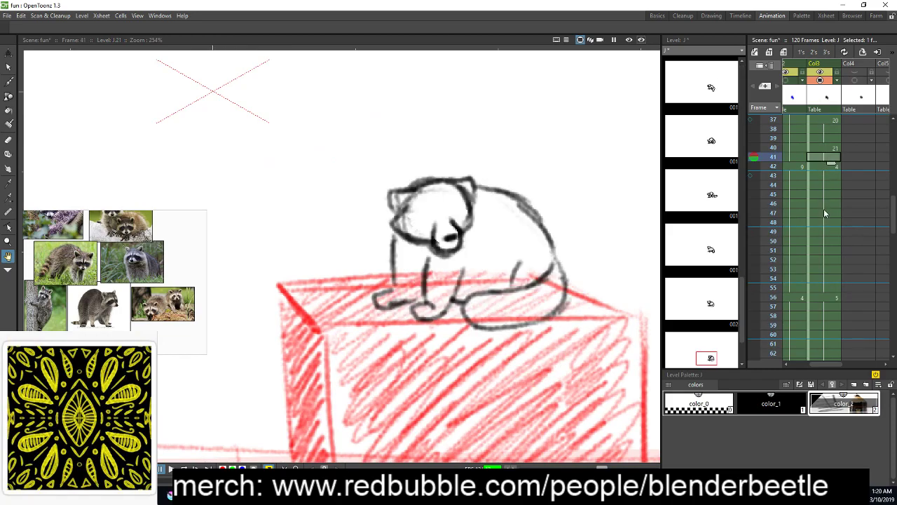
left_click(825, 222)
left_click(824, 272)
left_click_drag(825, 195, 825, 186)
left_click(830, 150)
scroll(831, 210, "down", 2)
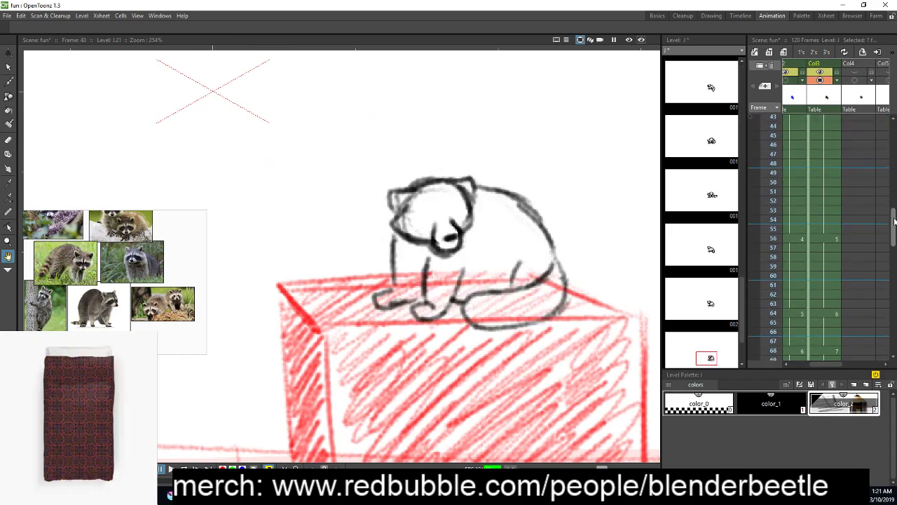
Compare the poses between frames 55 and 72, where the raccoon turns to face down and climbs off the box
left_click(829, 244)
scroll(322, 435, "down", 3)
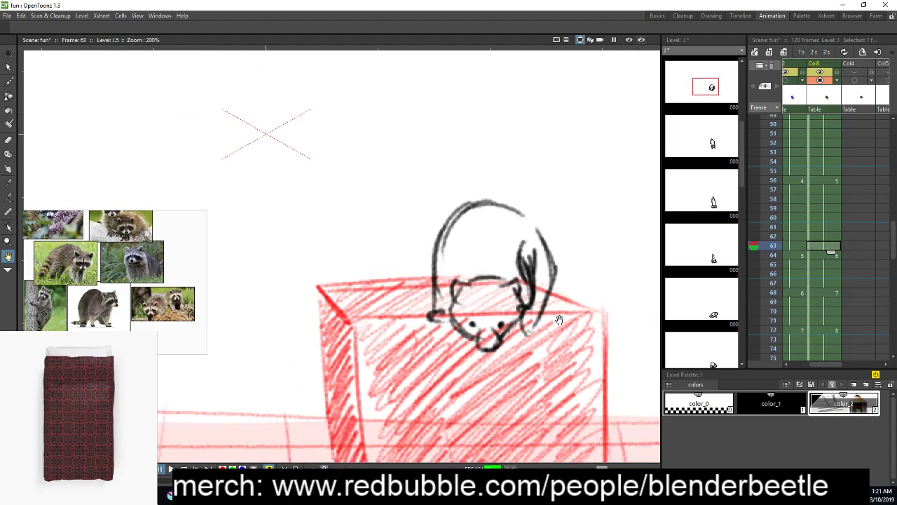
left_click(833, 208)
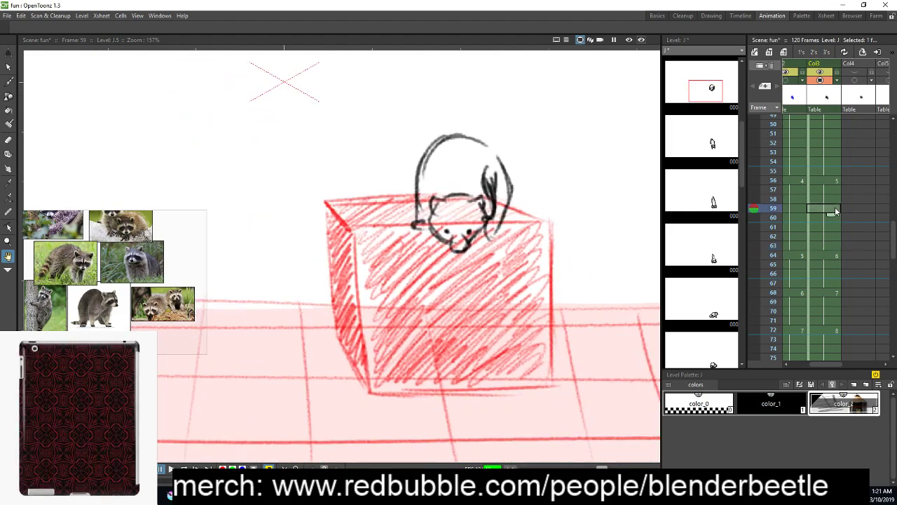
left_click(830, 256)
left_click(829, 293)
left_click(828, 218)
left_click(832, 283)
left_click(828, 209)
left_click(829, 303)
left_click(831, 331)
left_click(832, 236)
left_click(834, 189)
left_click(836, 170)
left_click(832, 217)
Step through the frames from the turned-head pose to frame 67 to examine the transition into the climb down
scroll(831, 217, "up", 2)
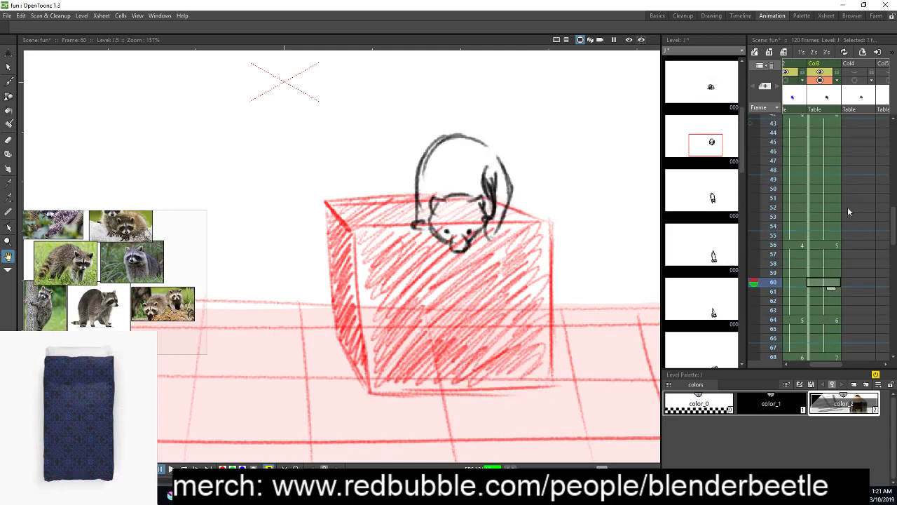
left_click(831, 204)
scroll(817, 208, "up", 1)
left_click(830, 245)
left_click(831, 283)
left_click(831, 329)
left_click(831, 347)
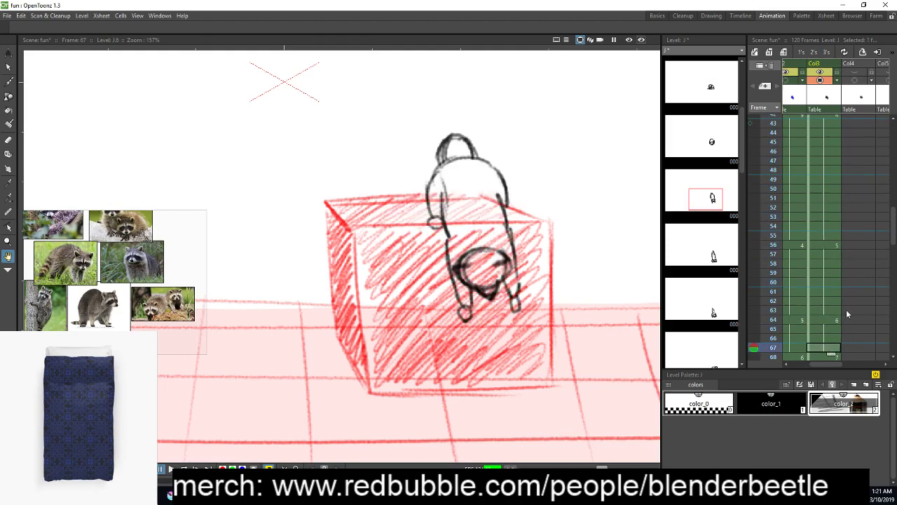
left_click(824, 171)
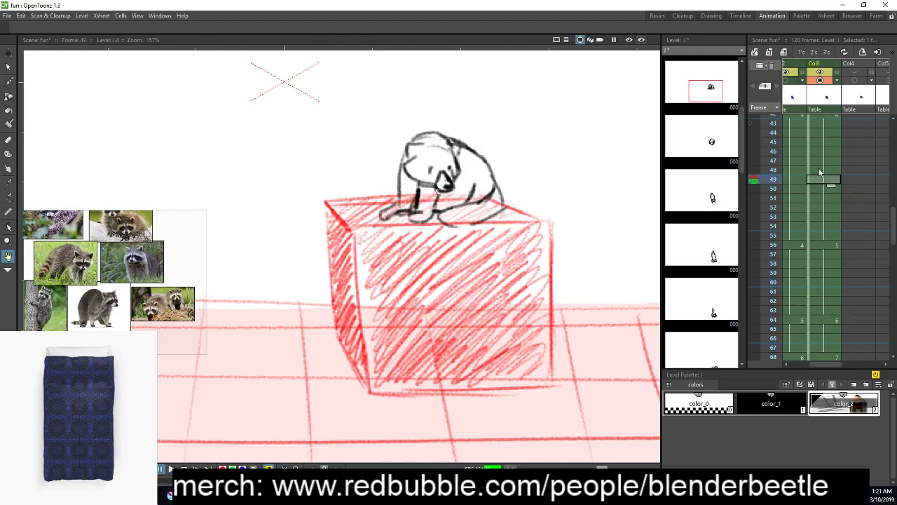
Step through frames 41 to 56 to examine the gap between the turned-head pose and the front-facing crouch
scroll(823, 195, "up", 3)
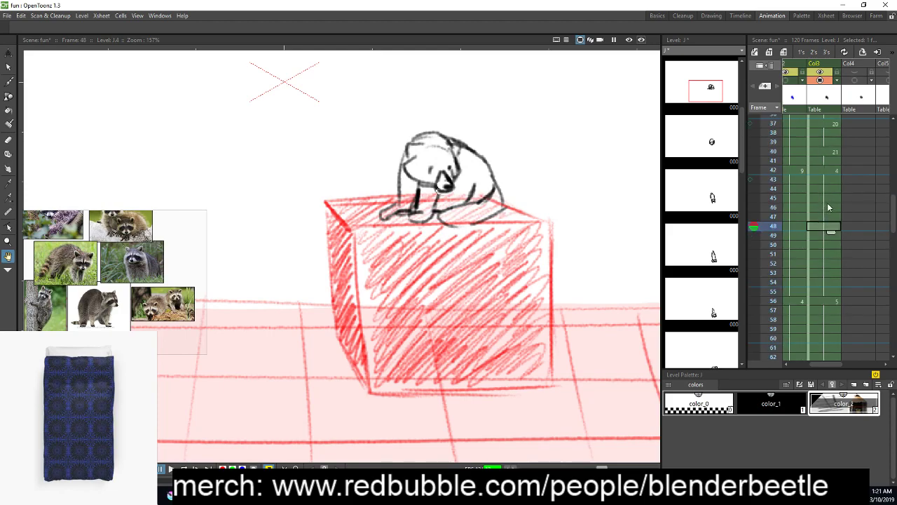
left_click(825, 161)
left_click(824, 178)
left_click(823, 198)
left_click(823, 217)
left_click(827, 245)
left_click(825, 262)
left_click(825, 282)
left_click(824, 301)
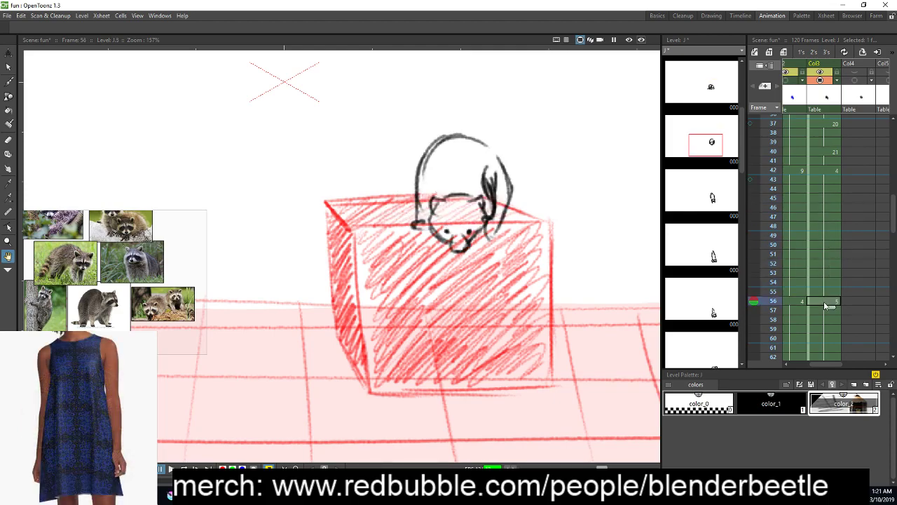
Clear the held turned-head drawing from frames 52 to 55 of Col3
left_click(824, 255)
left_click(820, 227)
left_click(827, 255)
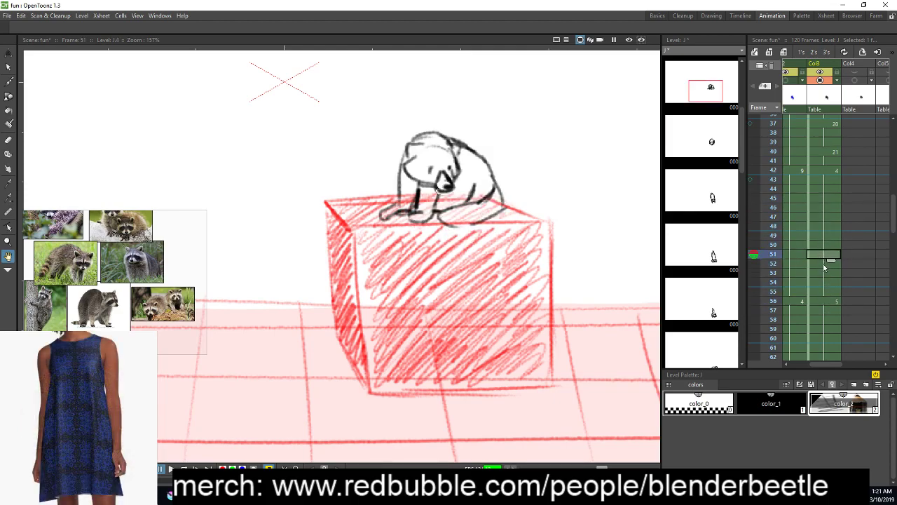
left_click(825, 263)
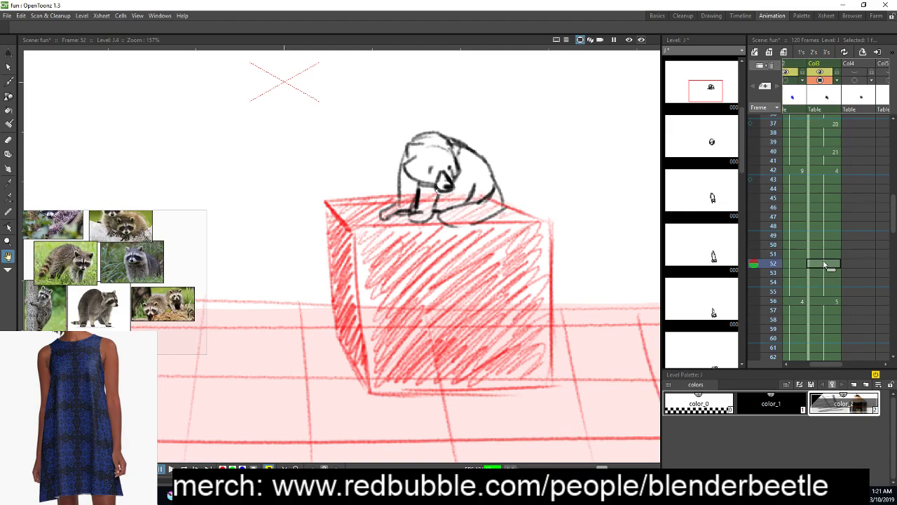
key("Delete")
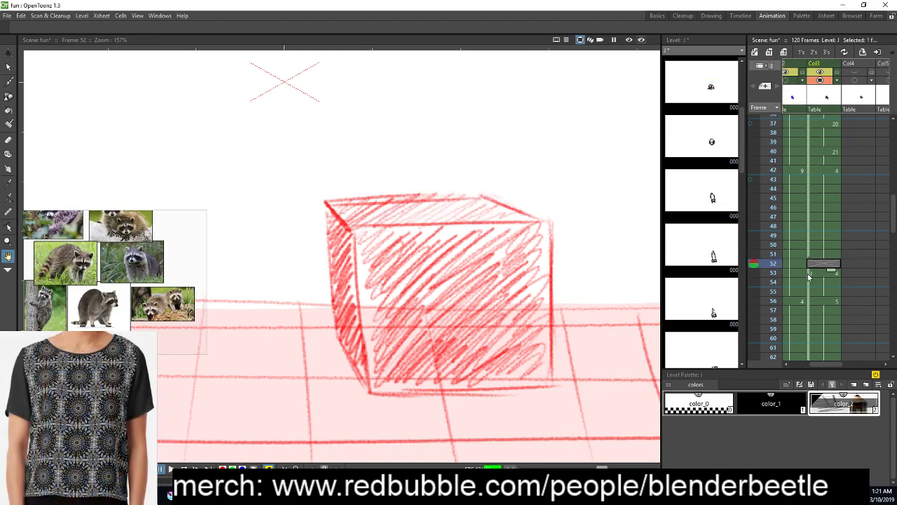
left_click(815, 273)
left_click(816, 292, "shift")
key("Delete")
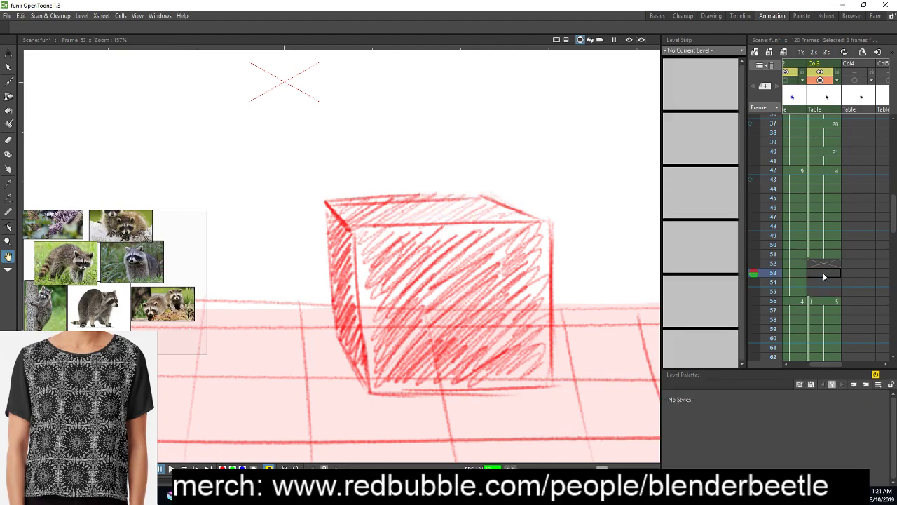
Replace the fixed onion-skin marker at frame 43 with markers at frames 51 and 56 for the empty frame 52
left_click(823, 265)
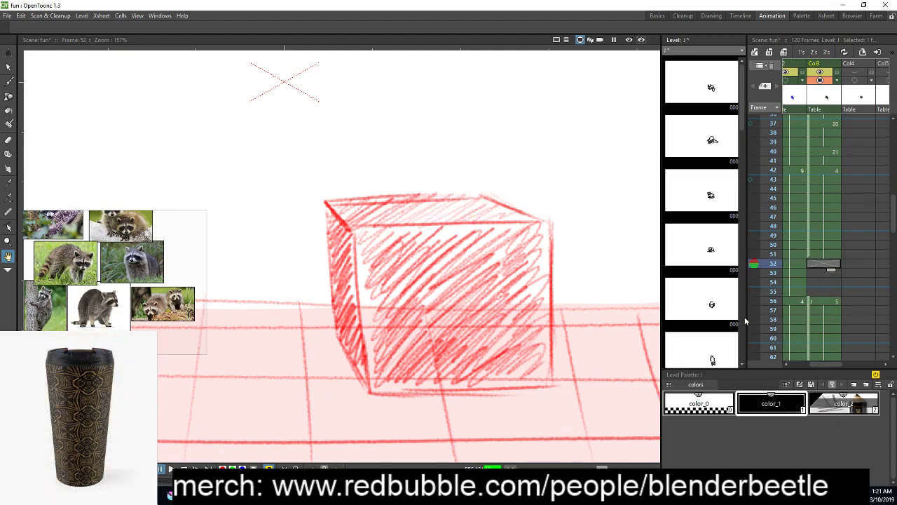
left_click(750, 179)
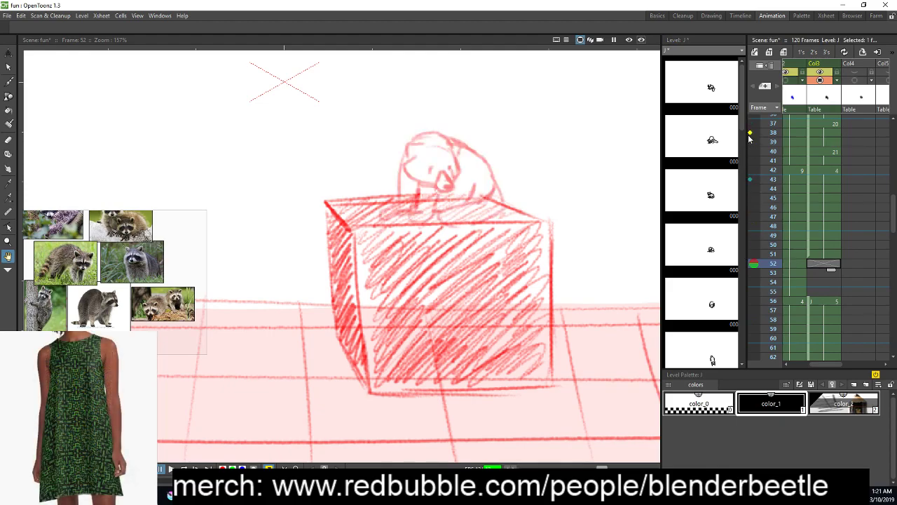
left_click(752, 180)
scroll(754, 164, "up", 2)
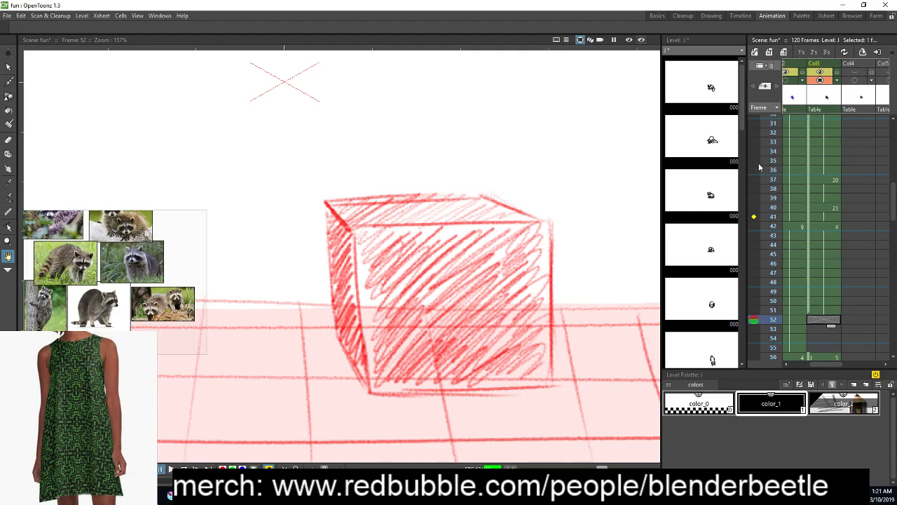
scroll(858, 265, "down", 2)
left_click(750, 254)
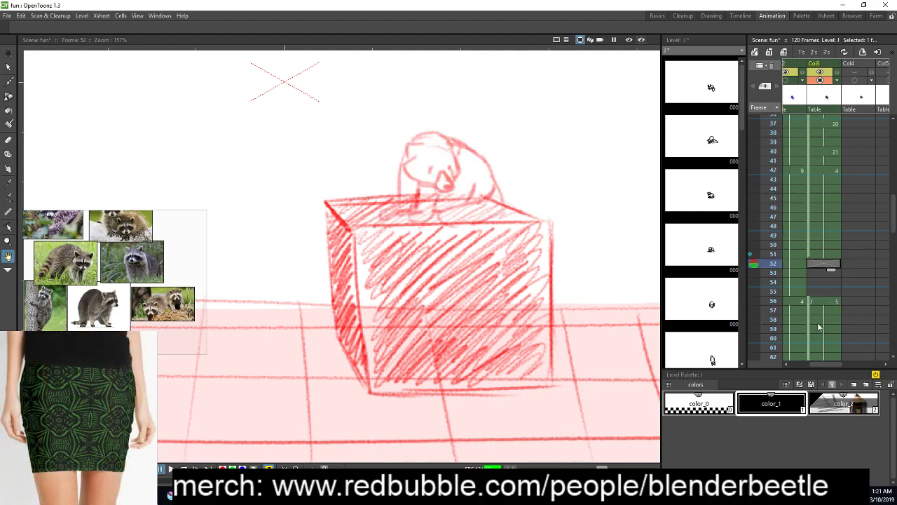
left_click(750, 301)
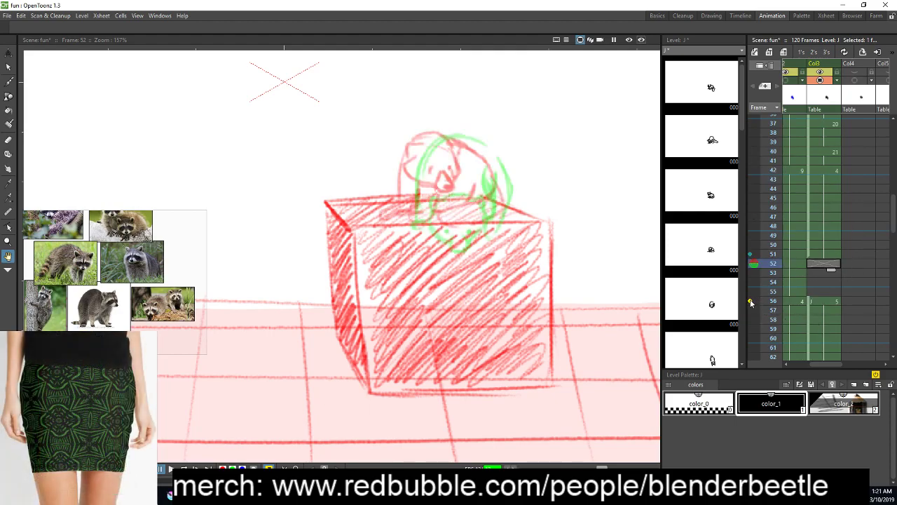
Start a front-facing in-between at frame 52 with color_2, sketching both front paws and the outer foreleg on the box
scroll(450, 235, "up", 2)
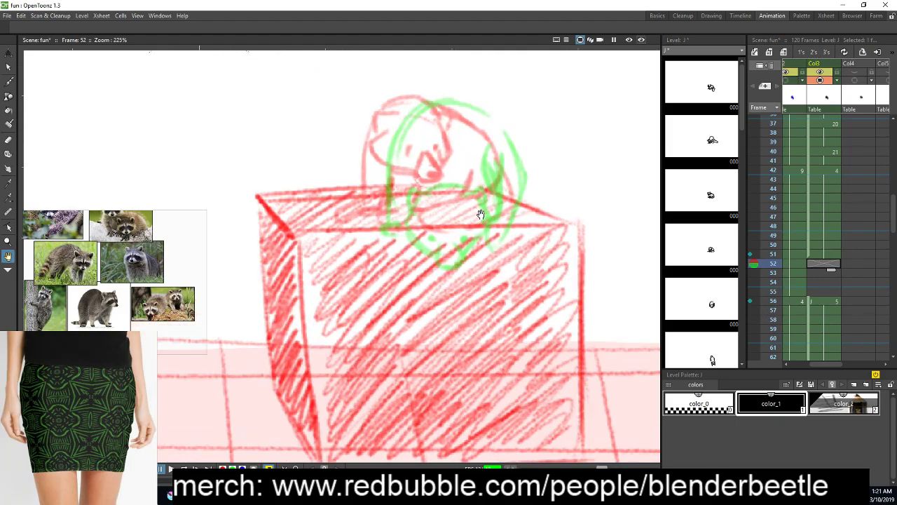
scroll(487, 269, "up", 1)
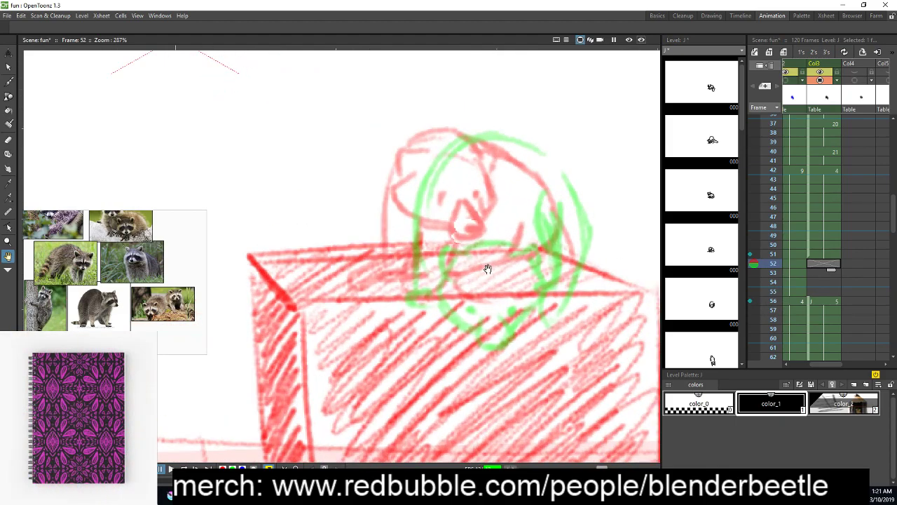
scroll(487, 269, "up", 1)
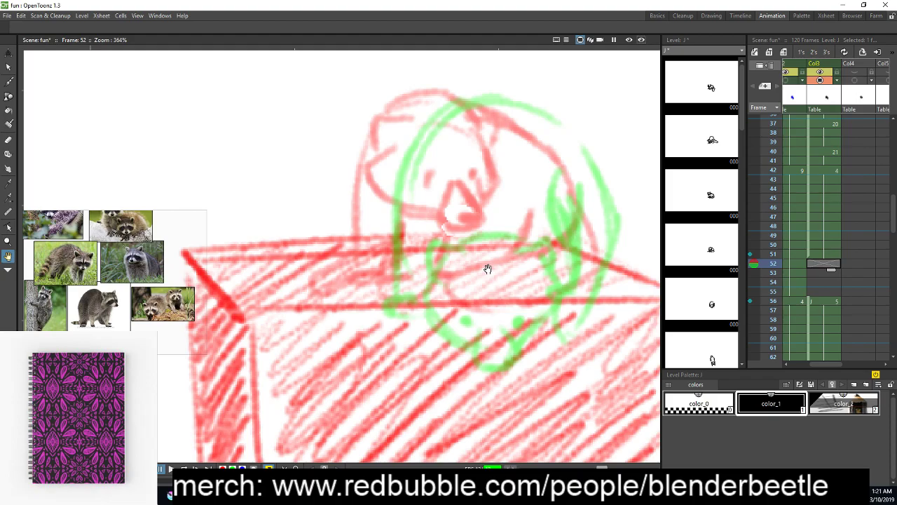
key("b")
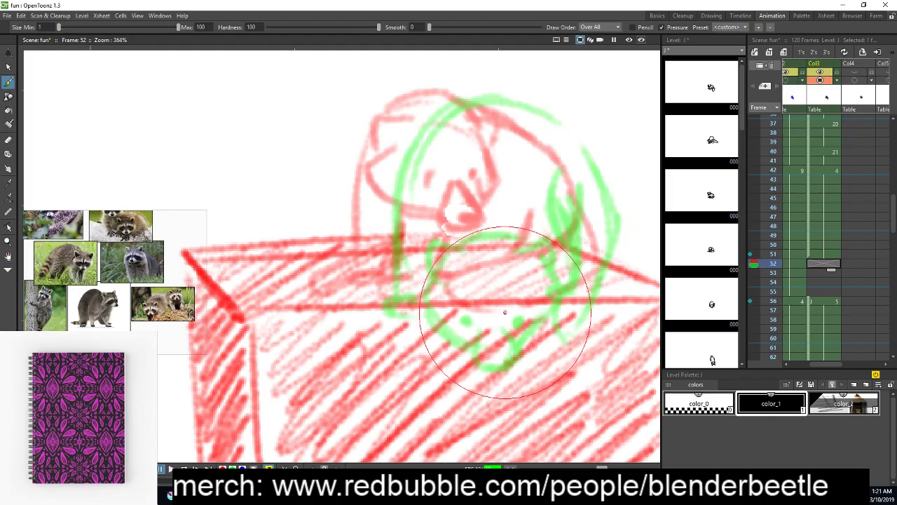
left_click(848, 405)
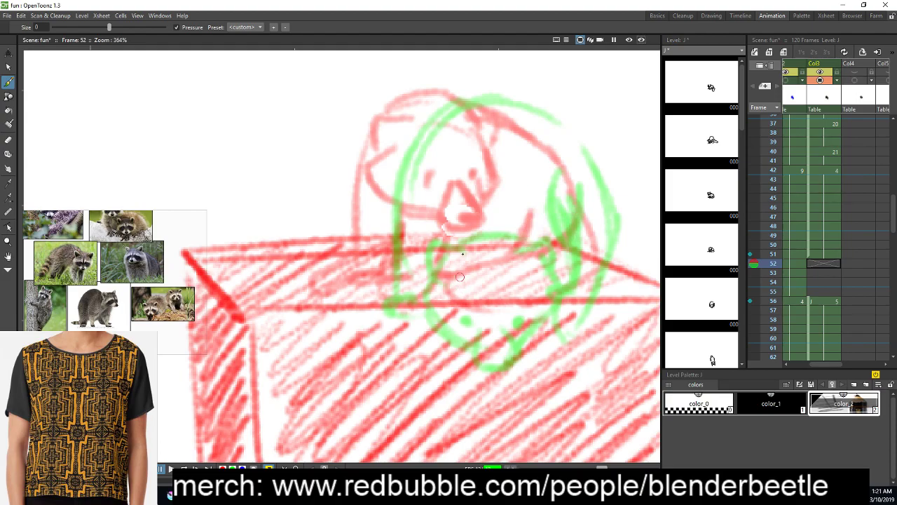
mouse_move(458, 240)
left_mouse_down()
mouse_move(454, 262)
mouse_move(494, 231)
left_mouse_up()
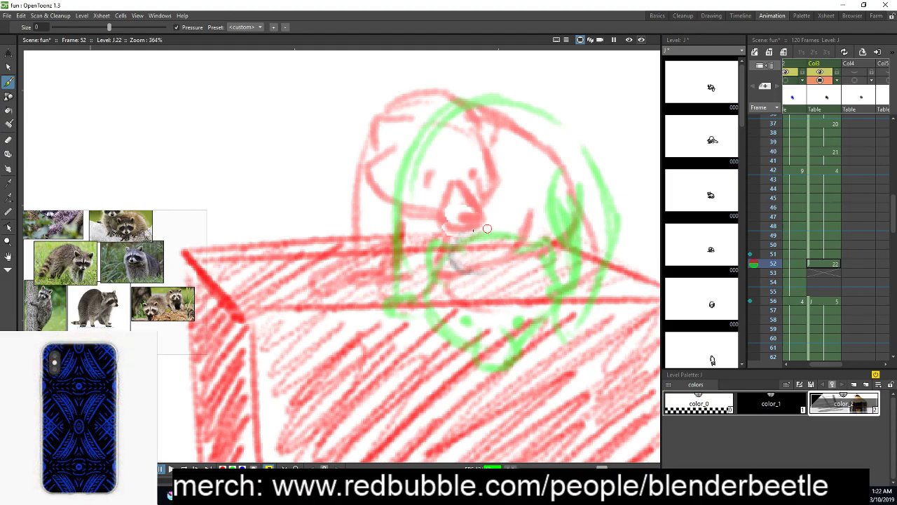
key("ctrl+z")
key("ctrl+z")
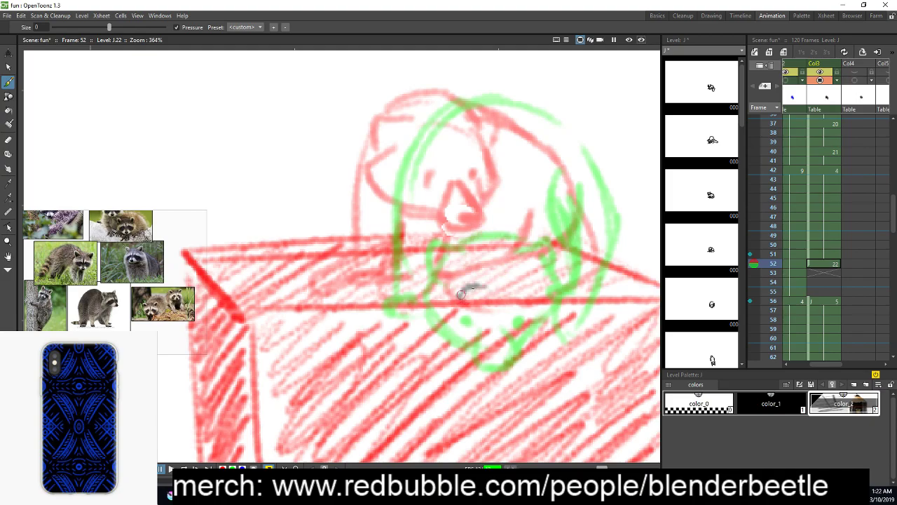
left_click_drag(459, 297, 488, 307)
mouse_move(368, 303)
left_mouse_down()
mouse_move(410, 296)
mouse_move(393, 308)
left_mouse_up()
left_click_drag(388, 259, 387, 202)
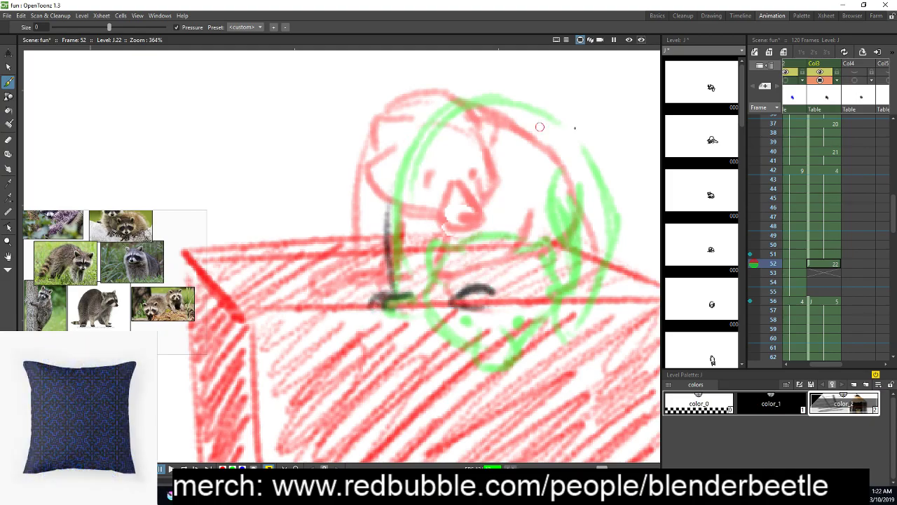
Sketch the raccoon's round head with two ears and a lowered muzzle above the front paws at frame 52
mouse_move(483, 176)
left_mouse_down()
mouse_move(467, 271)
mouse_move(536, 233)
mouse_move(485, 268)
left_mouse_up()
left_click_drag(512, 181, 534, 254)
mouse_move(475, 270)
left_mouse_down()
mouse_move(523, 232)
mouse_move(532, 242)
mouse_move(528, 186)
mouse_move(460, 231)
mouse_move(410, 228)
left_mouse_up()
mouse_move(447, 259)
left_mouse_down()
mouse_move(420, 200)
mouse_move(443, 186)
mouse_move(414, 202)
left_mouse_up()
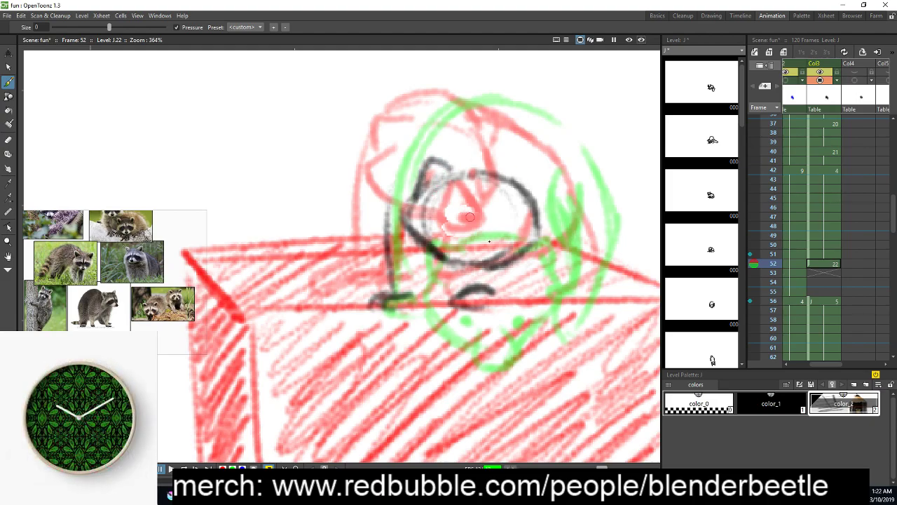
left_click_drag(504, 184, 544, 192)
mouse_move(491, 227)
left_mouse_down()
mouse_move(495, 267)
mouse_move(458, 251)
left_mouse_up()
mouse_move(449, 281)
left_mouse_down()
mouse_move(485, 272)
mouse_move(460, 281)
mouse_move(477, 286)
left_mouse_up()
key("ctrl+z")
key("ctrl+z")
key("ctrl+z")
mouse_move(448, 258)
left_mouse_down()
mouse_move(488, 226)
mouse_move(449, 256)
mouse_move(488, 268)
left_mouse_up()
Draw the arched back around the head at frame 52, checking its shape against the crouch at frame 56
key("space")
left_click_drag(554, 270, 542, 272)
left_click_drag(377, 230, 397, 149)
mouse_move(384, 181)
left_mouse_down()
mouse_move(456, 109)
mouse_move(502, 108)
mouse_move(571, 178)
mouse_move(576, 210)
left_mouse_up()
key("space")
left_click_drag(596, 298, 585, 303)
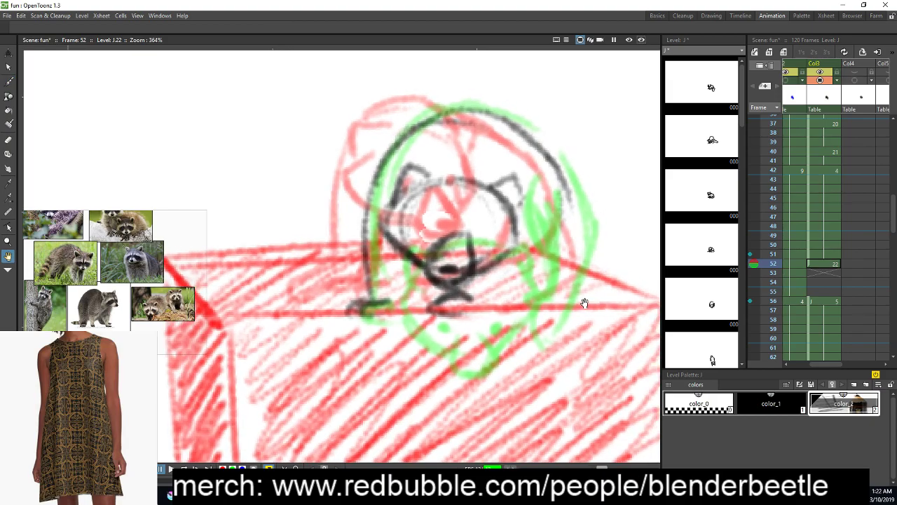
left_click(821, 301)
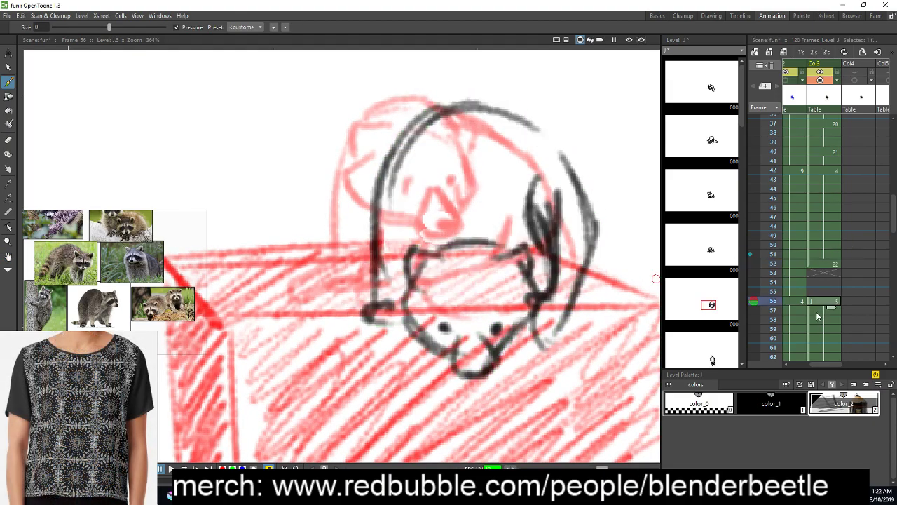
left_click(823, 263)
left_click_drag(552, 166, 557, 230)
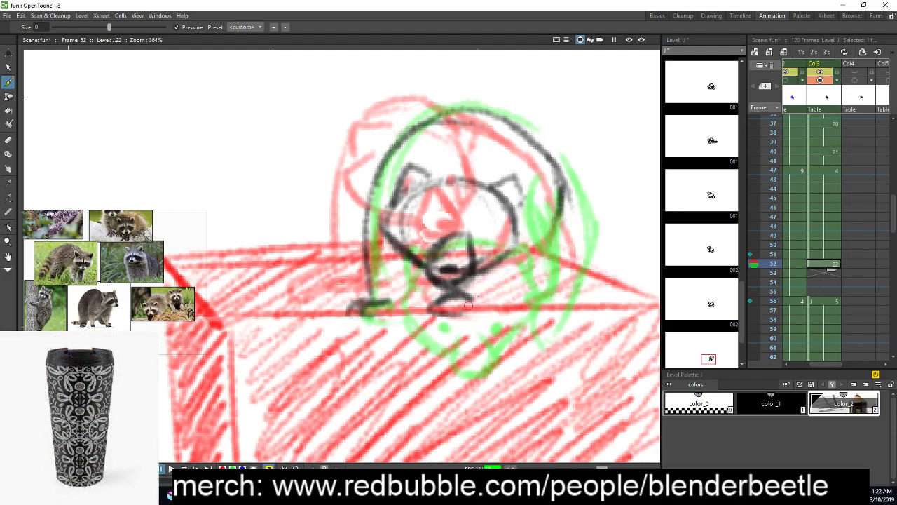
mouse_move(471, 294)
left_mouse_down()
mouse_move(514, 248)
mouse_move(457, 312)
left_mouse_up()
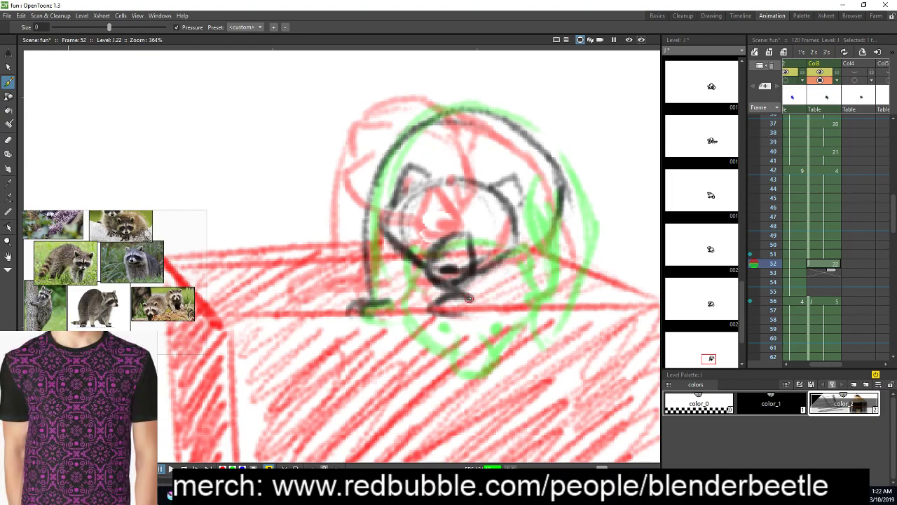
key("ctrl+z")
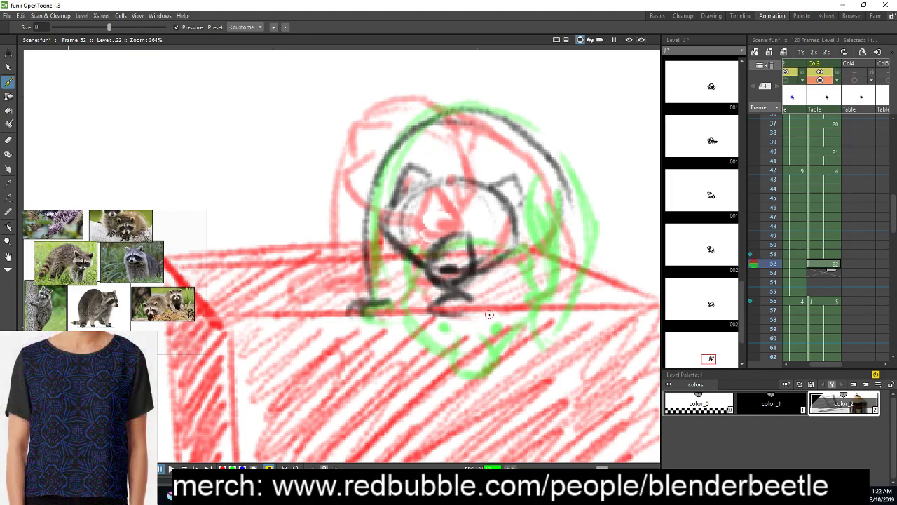
Erase the paw under the muzzle and redraw the second foreleg farther out, with the haunch and tail behind it
key("a")
mouse_move(475, 298)
left_mouse_down()
mouse_move(442, 290)
mouse_move(480, 276)
mouse_move(494, 308)
mouse_move(538, 303)
mouse_move(532, 247)
left_mouse_up()
key("b")
mouse_move(482, 274)
left_mouse_down()
mouse_move(493, 300)
mouse_move(498, 281)
mouse_move(505, 291)
mouse_move(557, 235)
mouse_move(542, 270)
mouse_move(551, 211)
mouse_move(546, 254)
mouse_move(538, 231)
left_mouse_up()
mouse_move(574, 204)
left_mouse_down()
mouse_move(572, 263)
mouse_move(529, 302)
left_mouse_up()
key("space")
mouse_move(553, 332)
left_mouse_down()
mouse_move(589, 334)
mouse_move(581, 345)
left_mouse_up()
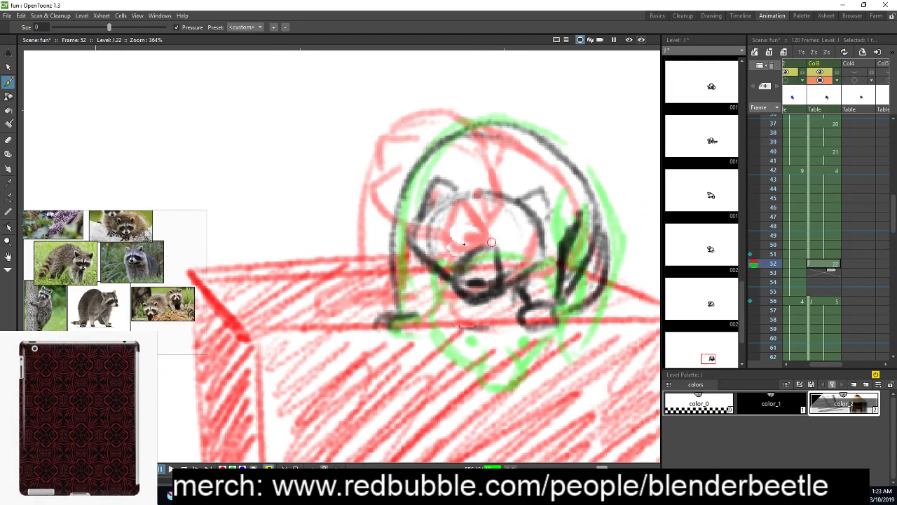
Compare the front-facing drawing with frame 51 and clear it from frame 52
key("space")
left_click_drag(588, 305, 552, 302)
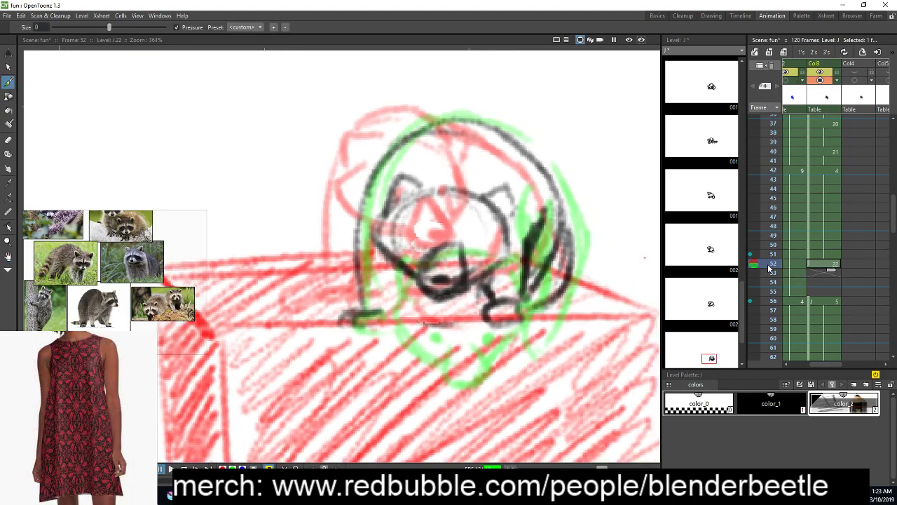
left_click(770, 254)
mouse_move(769, 263)
left_mouse_down()
mouse_move(767, 335)
mouse_move(768, 223)
mouse_move(769, 264)
left_mouse_up()
left_click(823, 266)
key("Delete")
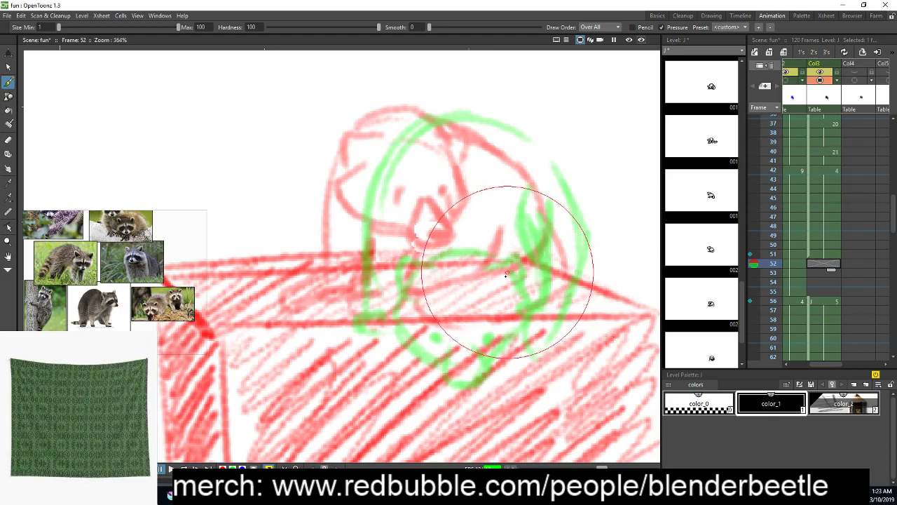
Start a new in-between at frame 52 with color_2, tracing the turned-head pose's back curve, hind foot and thigh line
left_click(843, 403)
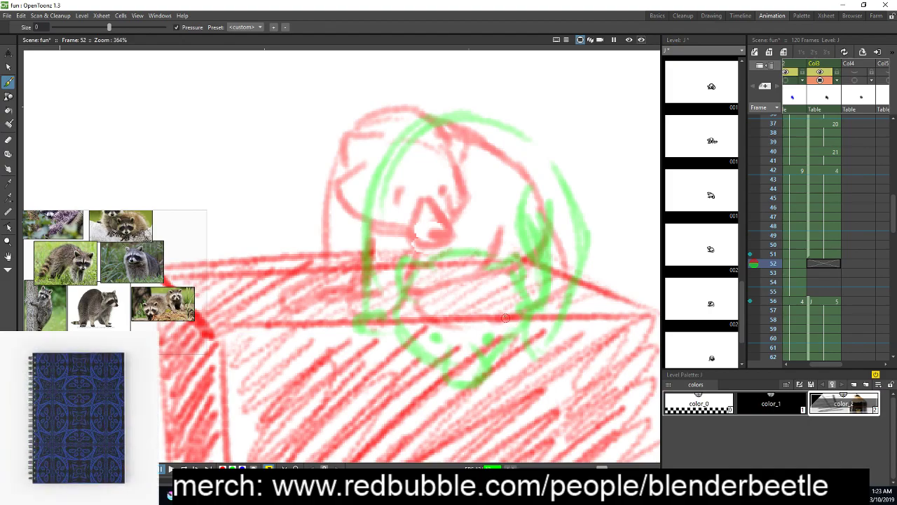
mouse_move(405, 275)
left_mouse_down()
mouse_move(455, 266)
mouse_move(504, 237)
mouse_move(436, 279)
mouse_move(518, 258)
mouse_move(480, 286)
left_mouse_up()
left_click_drag(528, 253, 501, 282)
left_click_drag(527, 171, 541, 241)
left_click_drag(501, 150, 529, 184)
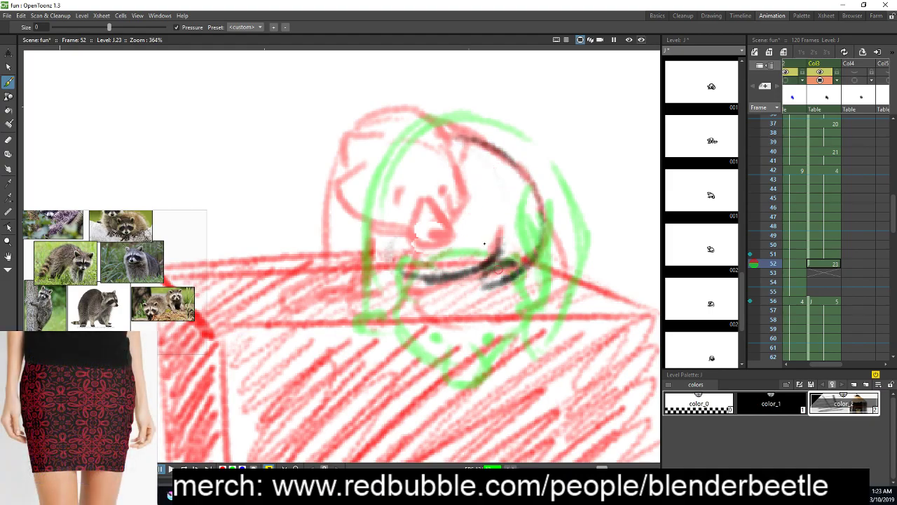
left_click_drag(426, 227, 448, 242)
left_click_drag(463, 207, 473, 238)
mouse_move(471, 196)
left_mouse_down()
mouse_move(473, 254)
mouse_move(420, 269)
mouse_move(447, 255)
mouse_move(431, 270)
mouse_move(461, 274)
mouse_move(436, 279)
mouse_move(472, 249)
mouse_move(469, 204)
mouse_move(472, 259)
mouse_move(481, 240)
left_mouse_up()
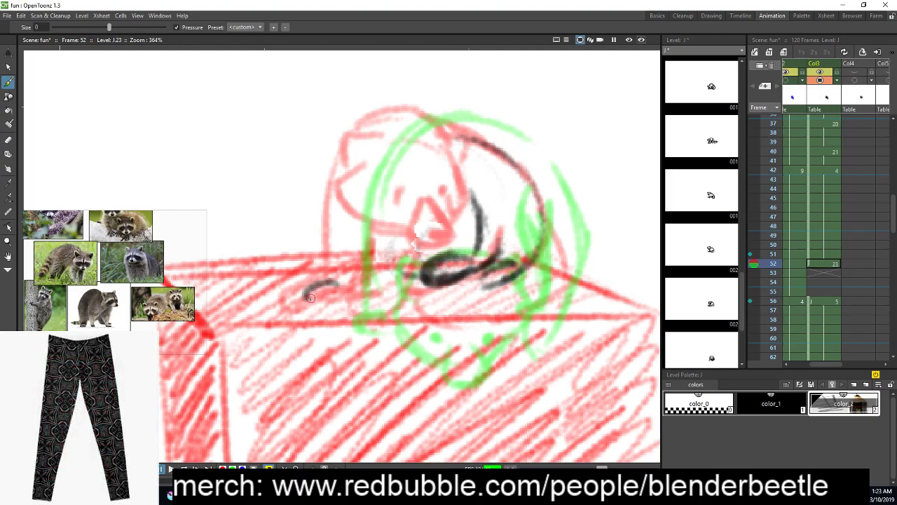
Draw the outstretched front paw and foreleg, the chest line, and the haunch and tail of the frame 52 raccoon
left_click_drag(328, 270, 351, 288)
left_click_drag(331, 172, 326, 275)
left_click_drag(330, 189, 327, 238)
mouse_move(354, 300)
left_mouse_down()
mouse_move(371, 238)
mouse_move(355, 291)
left_mouse_up()
key("space")
left_click_drag(513, 276, 525, 286)
left_click_drag(384, 250, 428, 279)
mouse_move(550, 226)
left_mouse_down()
mouse_move(573, 310)
mouse_move(525, 324)
left_mouse_up()
mouse_move(554, 272)
left_mouse_down()
mouse_move(518, 309)
mouse_move(545, 273)
mouse_move(570, 314)
left_mouse_up()
Draw the frame 52 raccoon's turned head with muzzle, nose, eyes, cheeks and ears over the onion-skinned pose
key("space")
left_click_drag(559, 297, 568, 304)
mouse_move(467, 166)
left_mouse_down()
mouse_move(488, 220)
mouse_move(468, 246)
mouse_move(475, 238)
mouse_move(453, 229)
mouse_move(468, 240)
mouse_move(438, 260)
left_mouse_up()
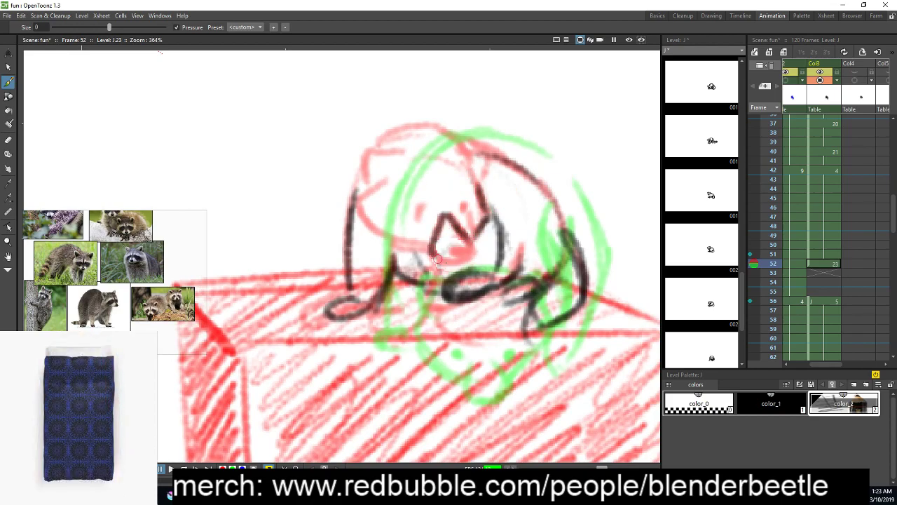
left_click_drag(384, 238, 356, 194)
mouse_move(364, 157)
left_mouse_down()
mouse_move(415, 157)
mouse_move(393, 134)
mouse_move(437, 125)
mouse_move(413, 124)
mouse_move(489, 154)
mouse_move(456, 185)
mouse_move(476, 179)
mouse_move(473, 166)
mouse_move(514, 172)
mouse_move(402, 159)
left_mouse_up()
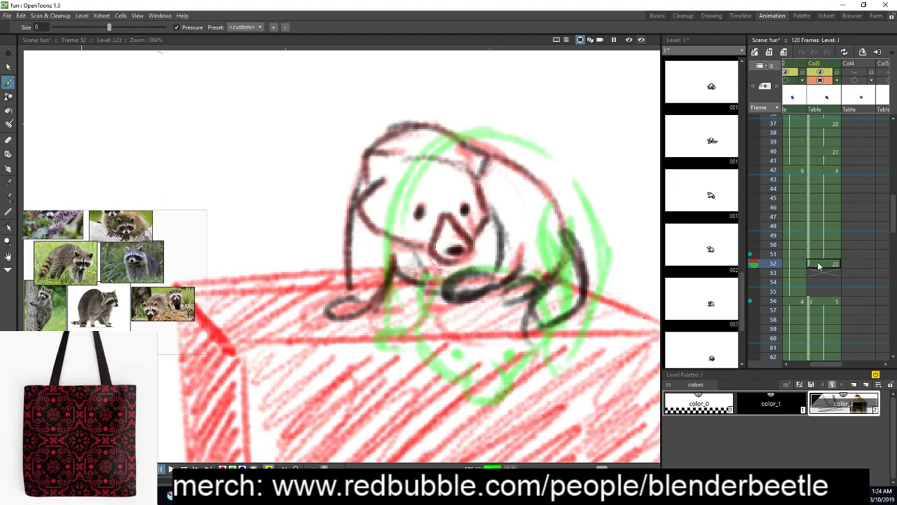
Turn off the onion skin and flip between frames 51, 52 and 53 to check the new in-between
left_click(755, 265)
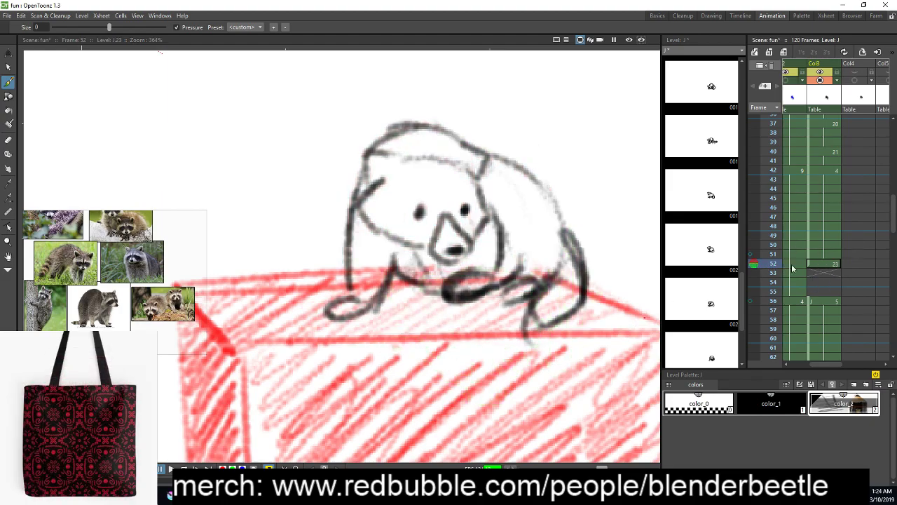
left_click(774, 255)
left_click(773, 265)
left_click(773, 274)
left_click(773, 265)
left_click(774, 255)
left_click(771, 265)
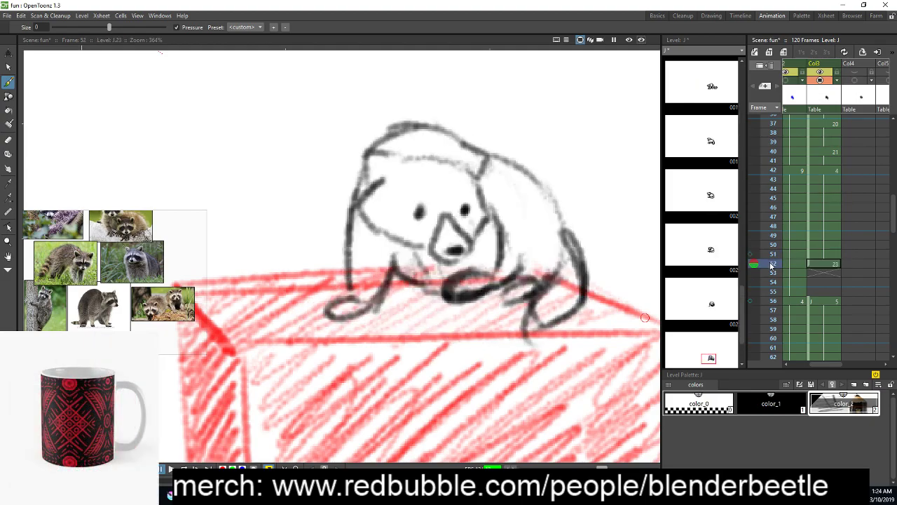
Extend the new in-between's hold from frame 52 through frame 53 in Col3
left_click(827, 273)
left_click(824, 264)
left_click(827, 283)
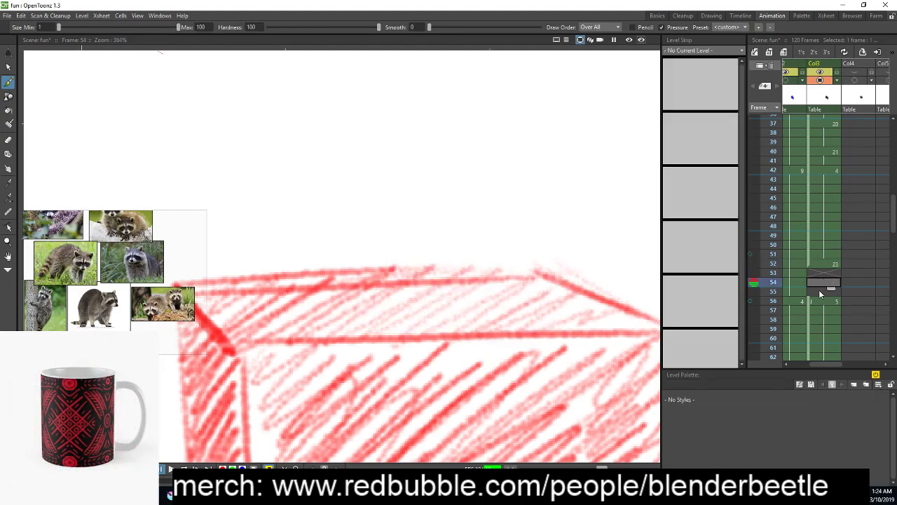
left_click(819, 264)
left_click(830, 273)
left_click(829, 266)
left_click_drag(831, 273, 828, 281)
Step through frames 52 to 55 to examine the extended hold and the empty frames following it
left_click(819, 285)
left_click(820, 291)
left_click(822, 283)
left_click(829, 274)
left_click(831, 264)
left_click(824, 273)
left_click(822, 281)
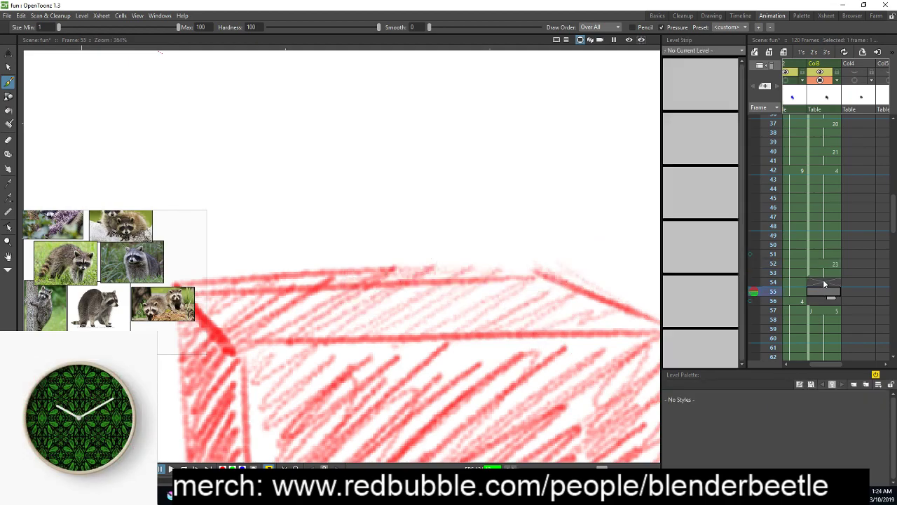
On frame 54 of Col3, onion-skin frame 52 and sketch the raccoon's two front legs with oval paws in color_2
left_click(754, 282)
left_click(751, 255)
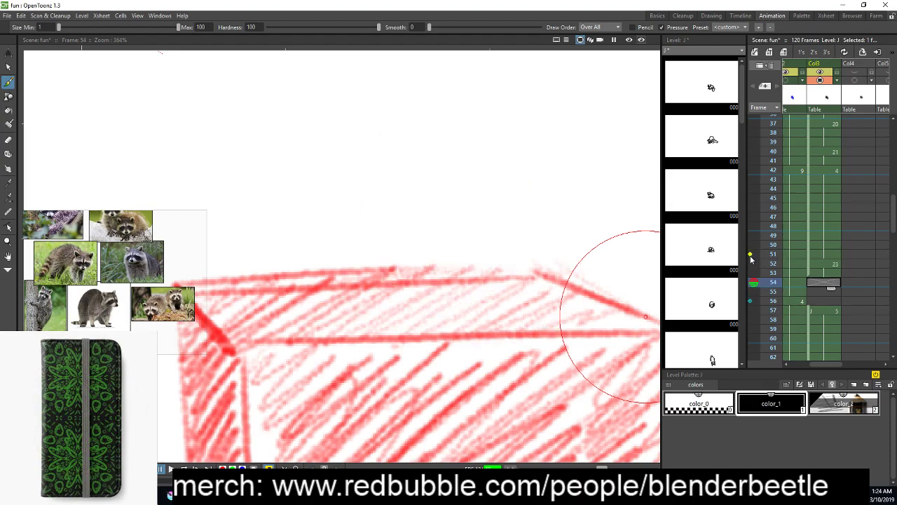
left_click(751, 264)
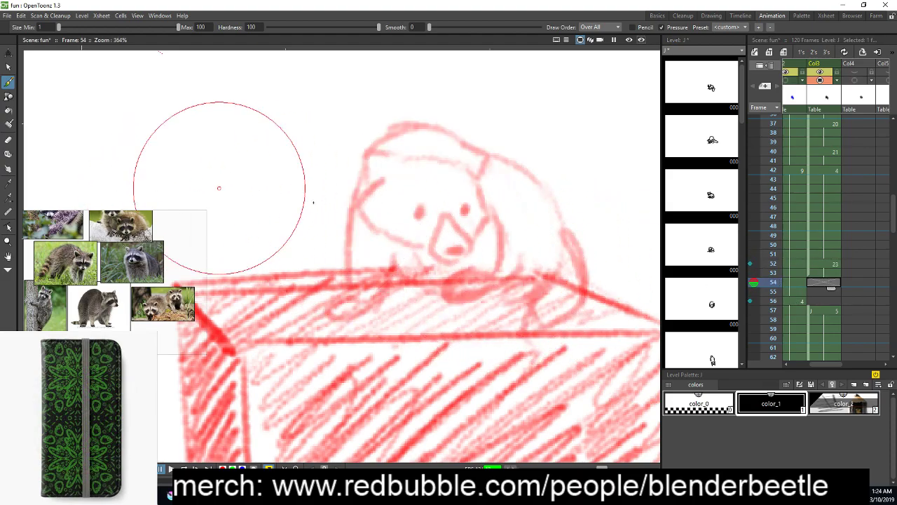
left_click(844, 403)
mouse_move(518, 324)
left_mouse_down()
mouse_move(494, 330)
mouse_move(533, 324)
mouse_move(492, 329)
mouse_move(515, 341)
mouse_move(532, 329)
mouse_move(511, 246)
left_mouse_up()
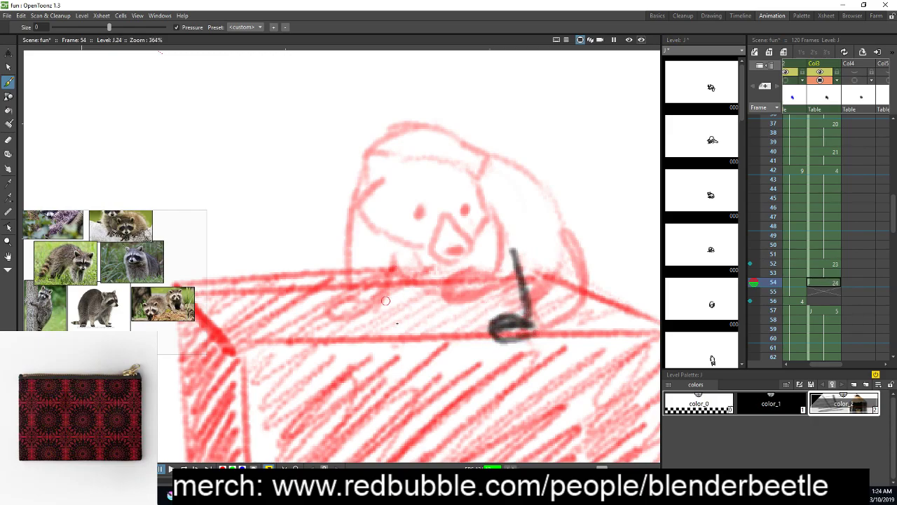
mouse_move(391, 252)
left_mouse_down()
mouse_move(376, 302)
mouse_move(406, 312)
left_mouse_up()
left_click_drag(380, 253, 393, 221)
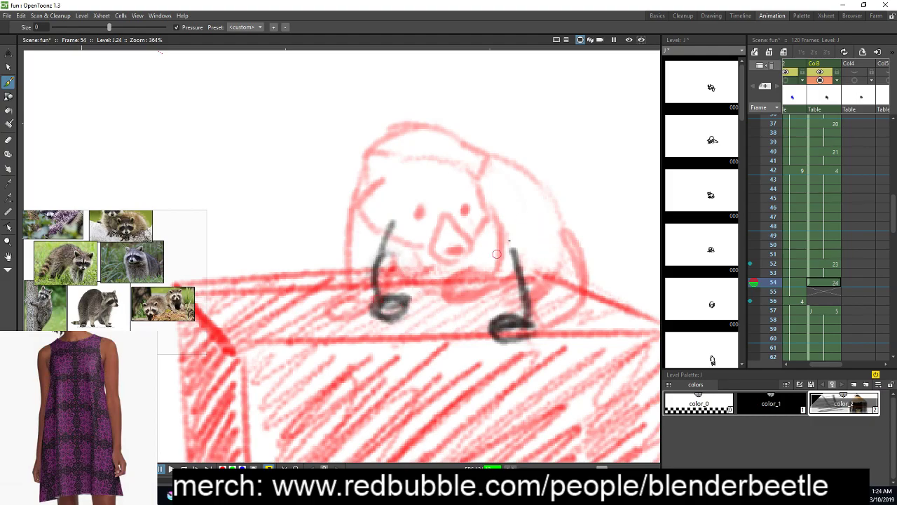
Draw the lowered head's round outline below the old pose and add a rounded muzzle overlapping its lower edge
mouse_move(502, 231)
left_mouse_down()
mouse_move(428, 205)
mouse_move(419, 263)
mouse_move(513, 258)
mouse_move(501, 205)
left_mouse_up()
mouse_move(411, 250)
left_mouse_down()
mouse_move(413, 213)
mouse_move(392, 228)
left_mouse_up()
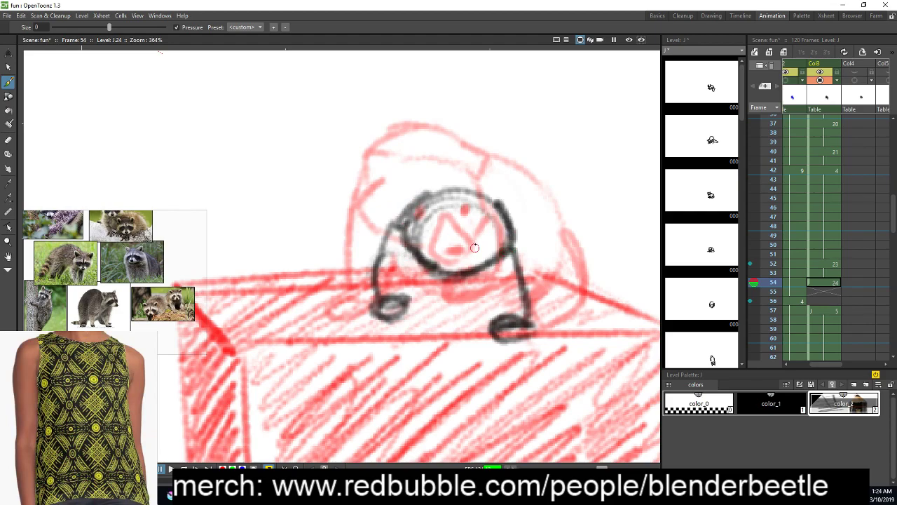
mouse_move(454, 242)
left_mouse_down()
mouse_move(444, 271)
mouse_move(459, 289)
mouse_move(484, 261)
left_mouse_up()
key("a")
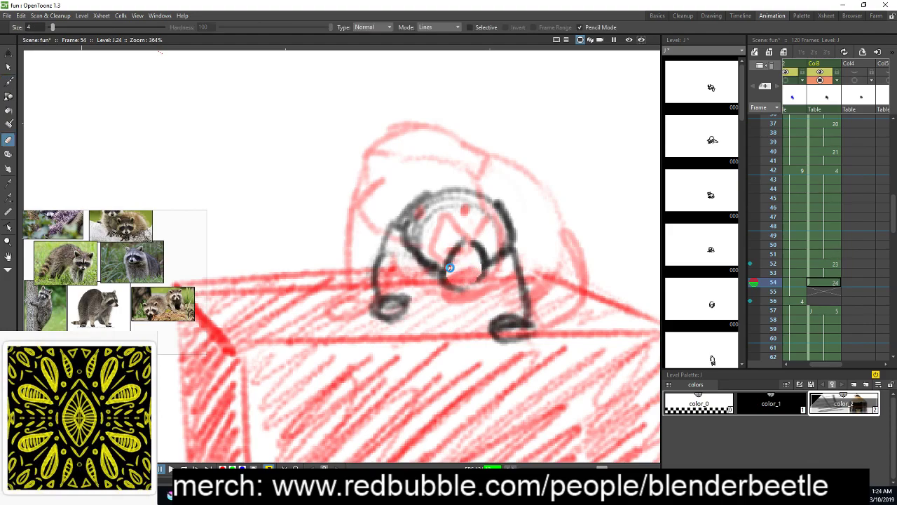
key("b")
mouse_move(455, 257)
left_mouse_down()
mouse_move(446, 285)
mouse_move(459, 286)
mouse_move(483, 256)
left_mouse_up()
Sketch the raccoon's ears, erase the rough attempts, and redraw both ears with the crown line of the frame 54 head
mouse_move(437, 183)
left_mouse_down()
mouse_move(402, 182)
mouse_move(406, 209)
left_mouse_up()
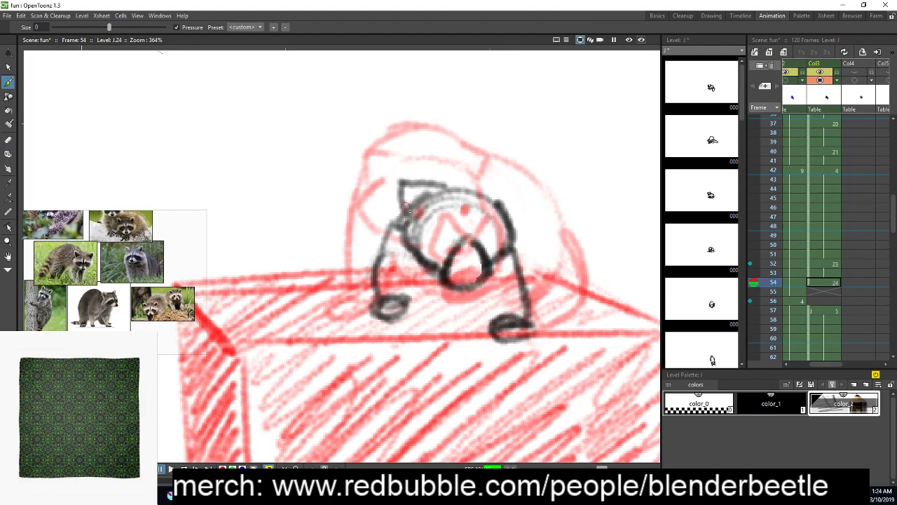
mouse_move(502, 187)
left_mouse_down()
mouse_move(503, 222)
mouse_move(514, 216)
mouse_move(515, 192)
mouse_move(473, 189)
left_mouse_up()
key("a")
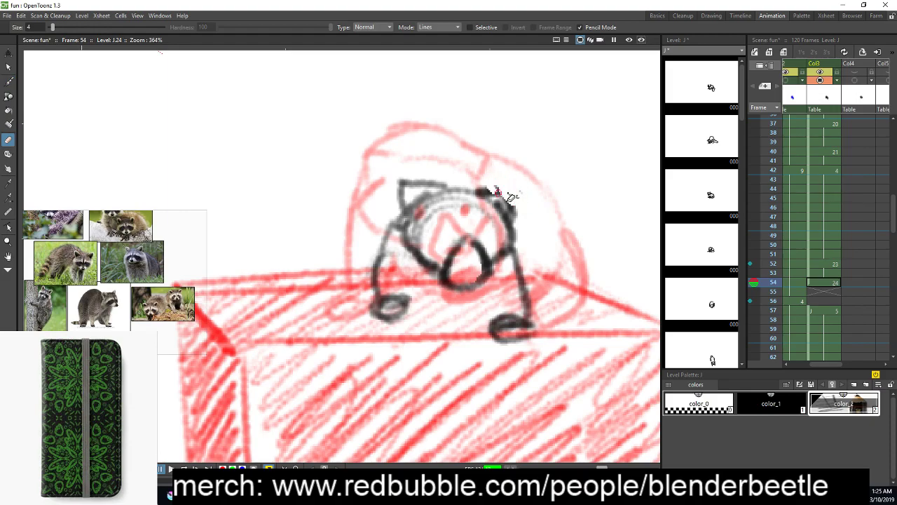
mouse_move(400, 191)
left_mouse_down()
mouse_move(423, 181)
mouse_move(455, 191)
left_mouse_up()
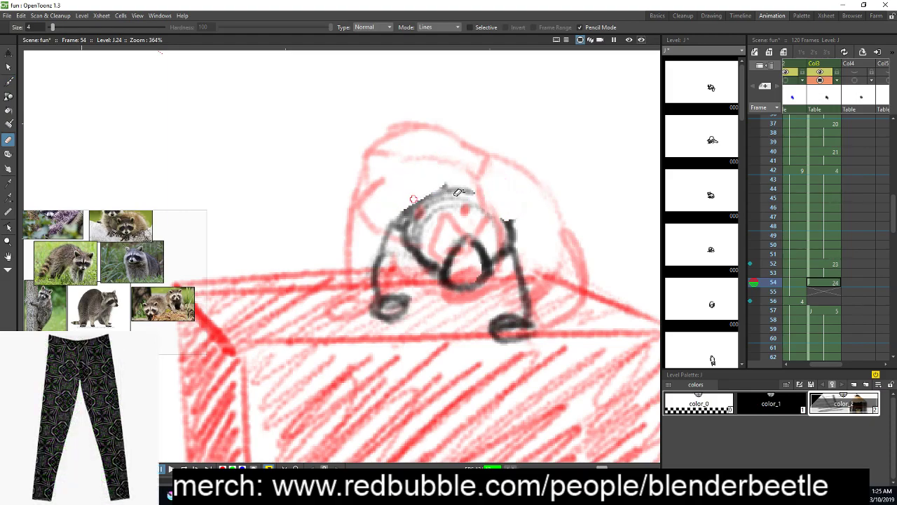
key("b")
mouse_move(398, 217)
left_mouse_down()
mouse_move(449, 186)
mouse_move(500, 196)
mouse_move(512, 222)
mouse_move(411, 190)
mouse_move(440, 188)
mouse_move(401, 188)
mouse_move(401, 214)
left_mouse_up()
left_click_drag(402, 180, 399, 209)
left_click_drag(493, 200, 519, 200)
key("space")
left_click_drag(503, 292, 506, 292)
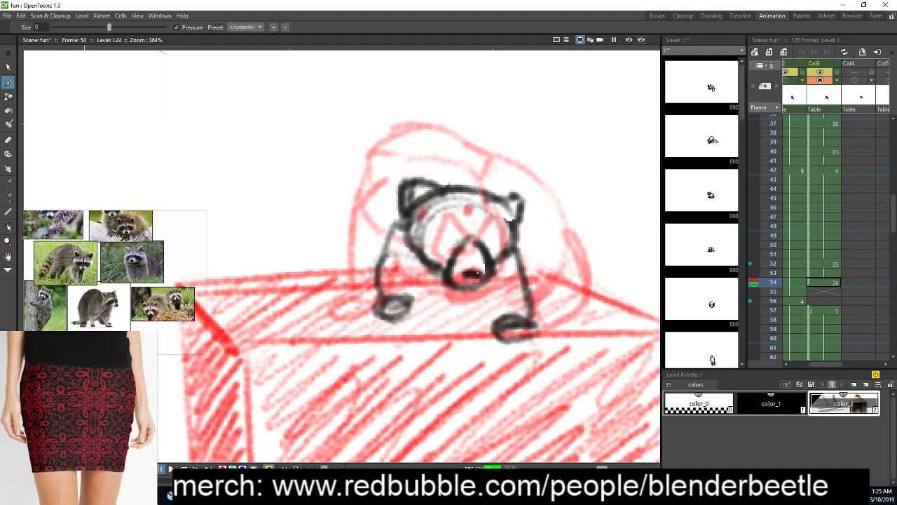
Draw the arched back around the head, thicken the foreleg nearest the tail end, and curve the haunch down to its paw
mouse_move(383, 238)
left_mouse_down()
mouse_move(453, 153)
mouse_move(533, 179)
mouse_move(561, 268)
mouse_move(565, 253)
mouse_move(550, 281)
left_mouse_up()
left_click_drag(505, 324, 507, 325)
mouse_move(494, 276)
left_mouse_down()
mouse_move(507, 324)
mouse_move(519, 258)
mouse_move(518, 328)
left_mouse_up()
left_click_drag(530, 323, 516, 246)
mouse_move(534, 307)
left_mouse_down()
mouse_move(569, 237)
mouse_move(538, 334)
left_mouse_up()
left_click_drag(586, 281, 537, 334)
left_click_drag(570, 220, 586, 283)
Touch up the near paw and complete the opposite foreleg with outer and inner contour lines on frame 54
key("space")
left_click_drag(517, 334, 523, 337)
mouse_move(401, 196)
left_mouse_down()
mouse_move(463, 150)
mouse_move(397, 225)
mouse_move(395, 309)
left_mouse_up()
left_click_drag(429, 256, 408, 302)
key("space")
left_click_drag(567, 366, 546, 361)
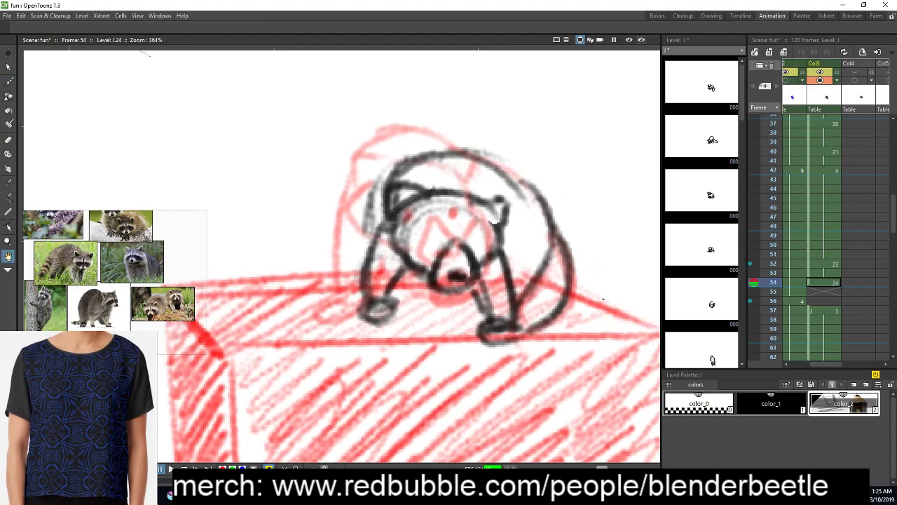
Flip repeatedly between frames 54 and 57 in Col3 to compare the new in-between with the front-facing crouch
left_click(823, 301)
left_click(824, 313)
left_click(823, 284)
left_click(823, 313)
left_click(824, 283)
left_click(824, 313)
left_click(830, 284)
left_click(828, 300)
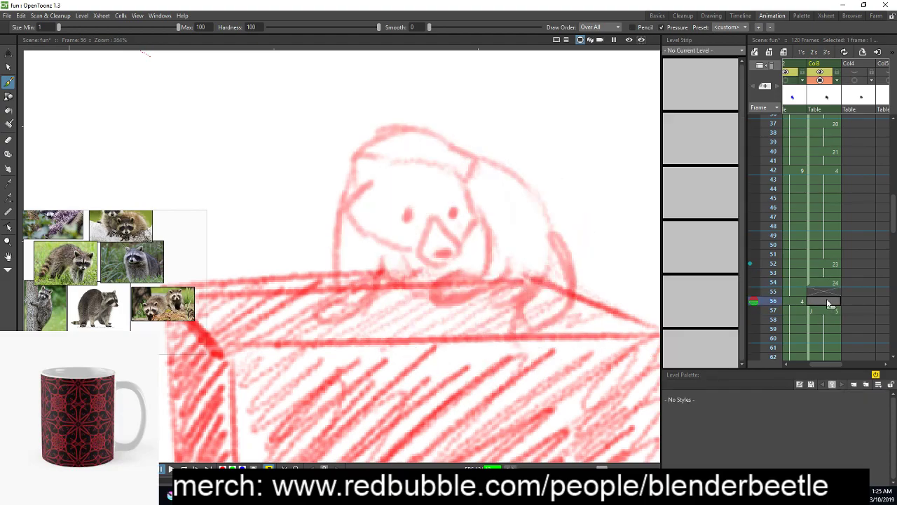
Shift the crouch drawing's cells in Col3 to start at frame 56 and hold drawing 24 through frame 55
left_click(812, 317)
left_click_drag(809, 328, 811, 317)
left_click(827, 294)
right_click(829, 292)
left_click(851, 320)
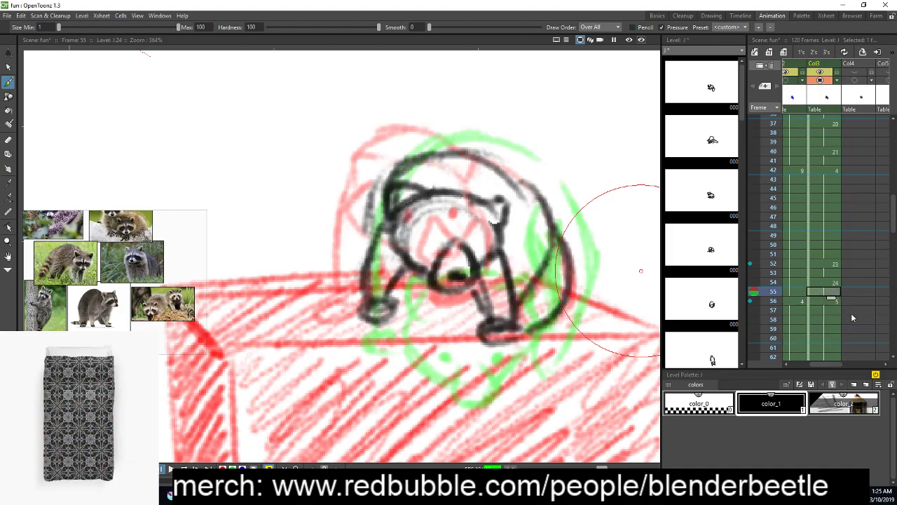
Scrub and play the animation around frames 42 to 56 to check the timing into the crouch
left_click(823, 281)
left_click_drag(767, 282, 770, 208)
left_click(137, 469)
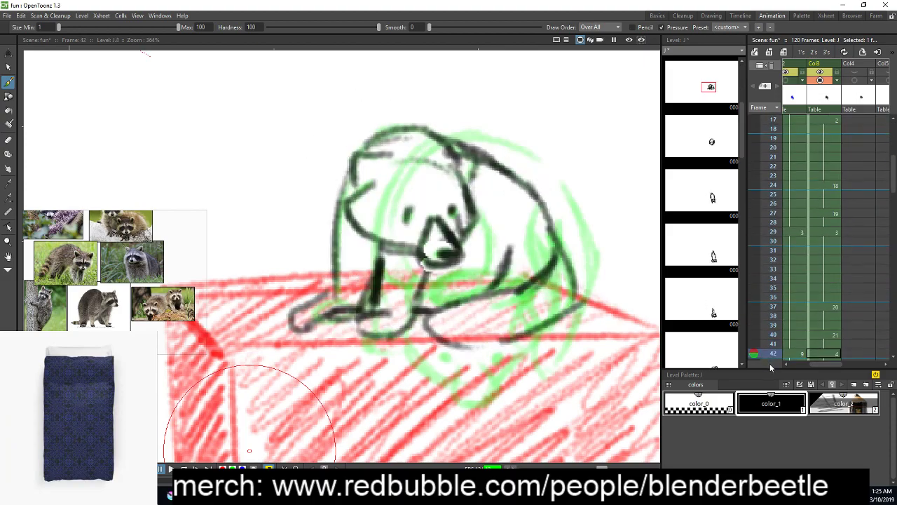
mouse_move(758, 308)
left_mouse_down()
mouse_move(761, 341)
mouse_move(757, 242)
mouse_move(756, 251)
left_mouse_up()
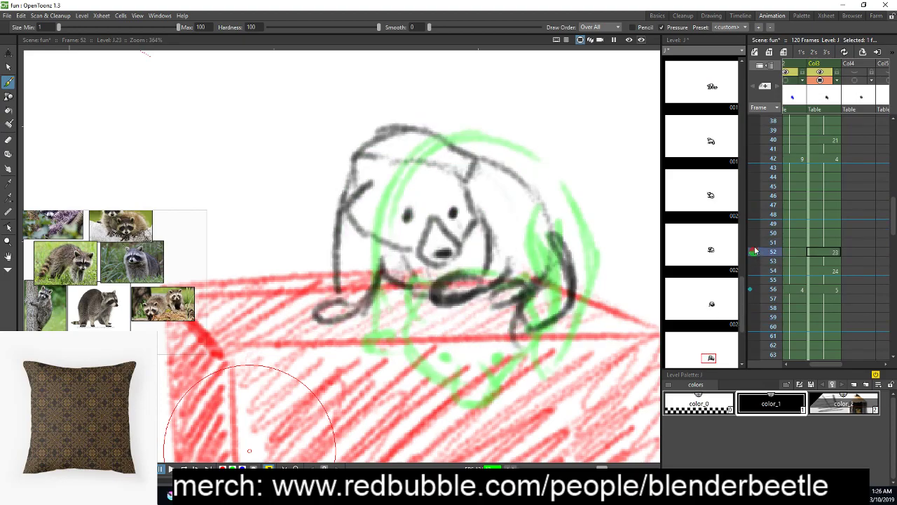
On frame 52, erase part of the folded limb and redraw the foreleg, chest and cheek lines in color_2
right_click(509, 297)
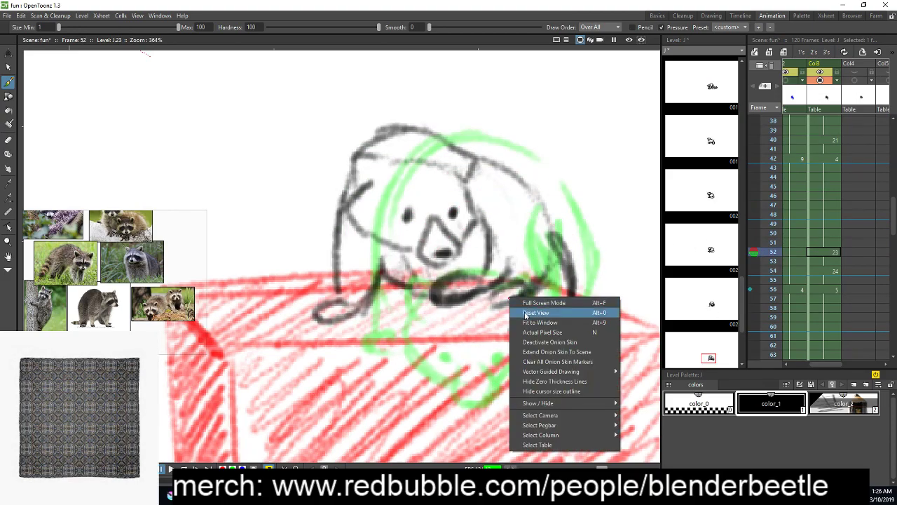
left_click(832, 405)
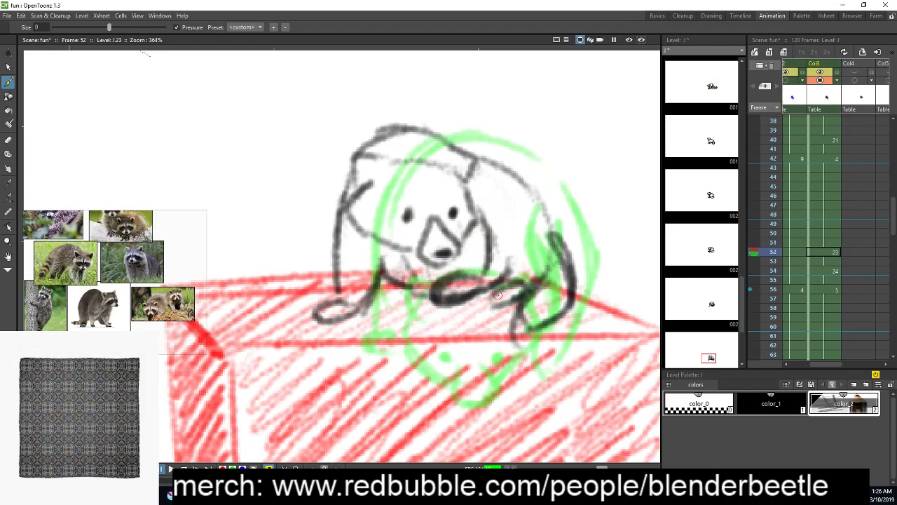
key("a")
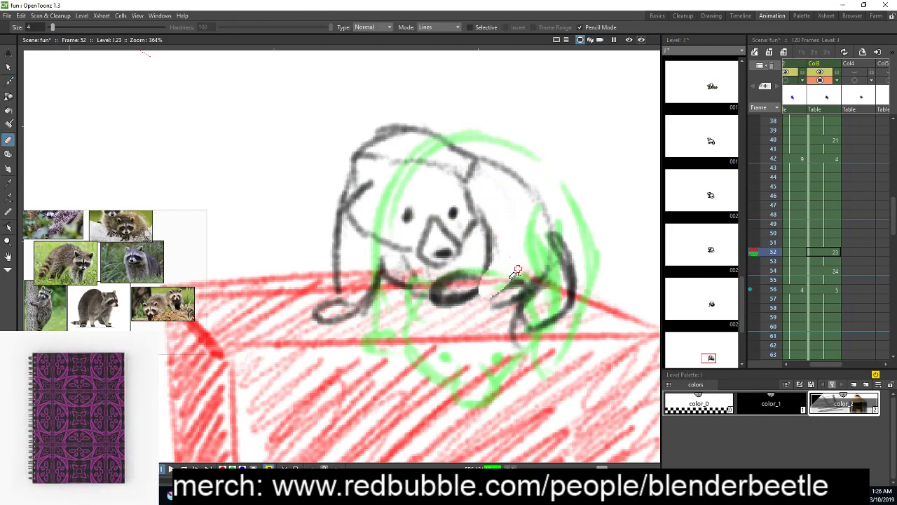
key("b")
mouse_move(480, 288)
left_mouse_down()
mouse_move(539, 277)
mouse_move(546, 261)
left_mouse_up()
left_click_drag(491, 238, 480, 290)
mouse_move(442, 264)
left_mouse_down()
mouse_move(430, 277)
mouse_move(473, 281)
left_mouse_up()
left_click_drag(471, 205, 482, 270)
Step back and forth between frames 46 and 57 to compare the revised frame 52 with its neighbours
mouse_move(766, 251)
left_mouse_down()
mouse_move(770, 216)
mouse_move(769, 255)
left_mouse_up()
left_click(768, 289)
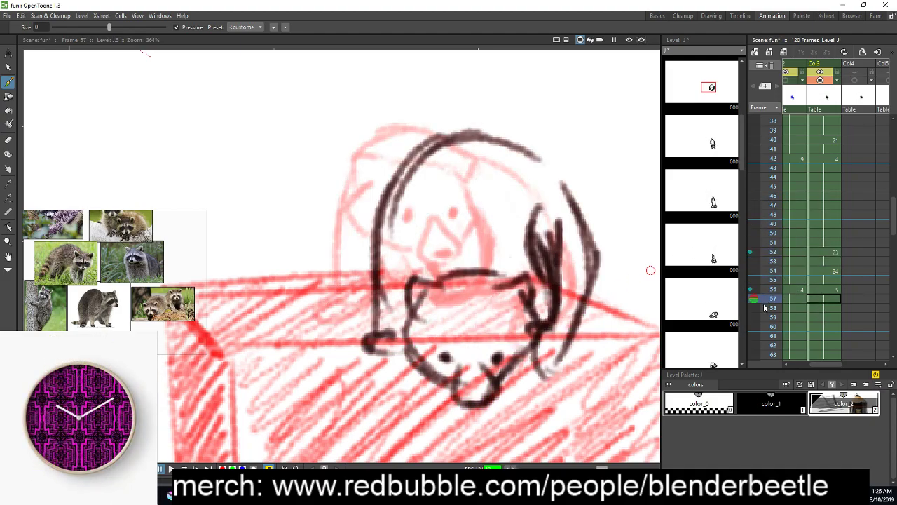
left_click(769, 242)
left_click(768, 280)
left_click(769, 251)
left_click(769, 196)
Play the whole animation from frame 1 and inspect the poses at frames 18, 41 and 52
left_click(170, 468)
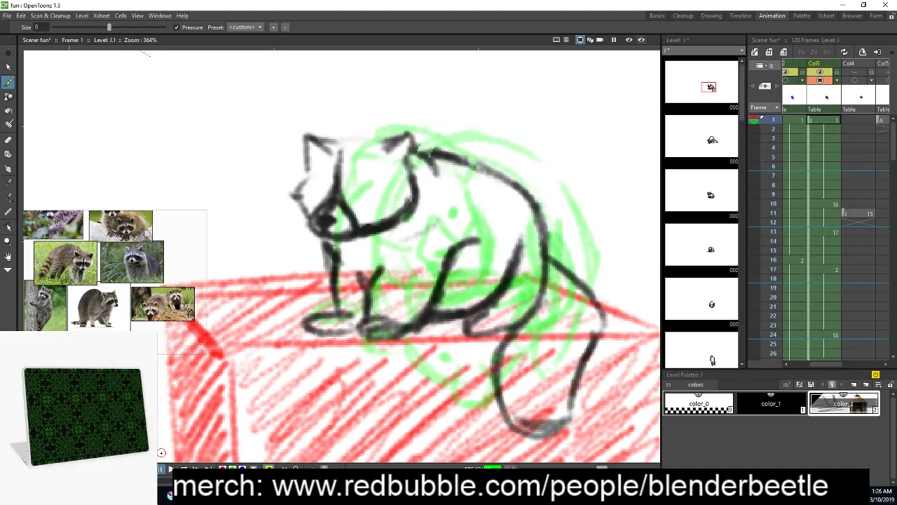
scroll(267, 375, "down", 5)
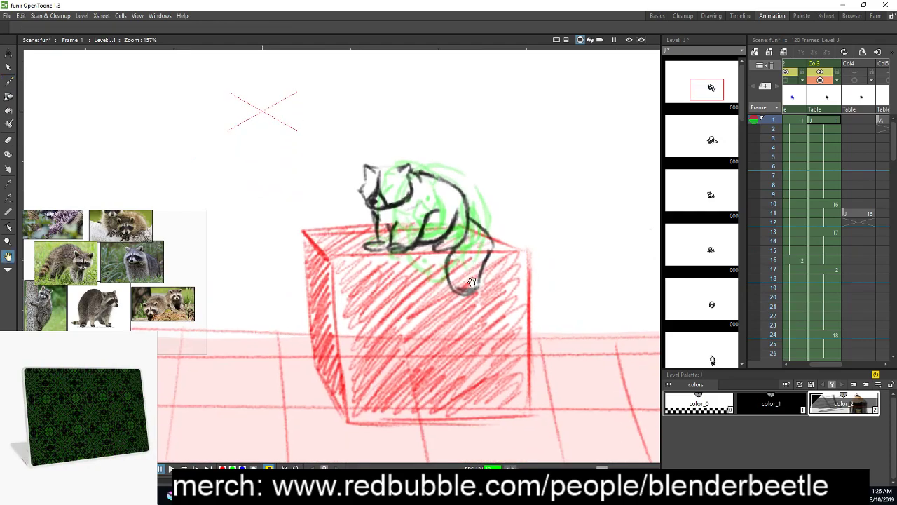
key("space")
left_click_drag(470, 298, 459, 279)
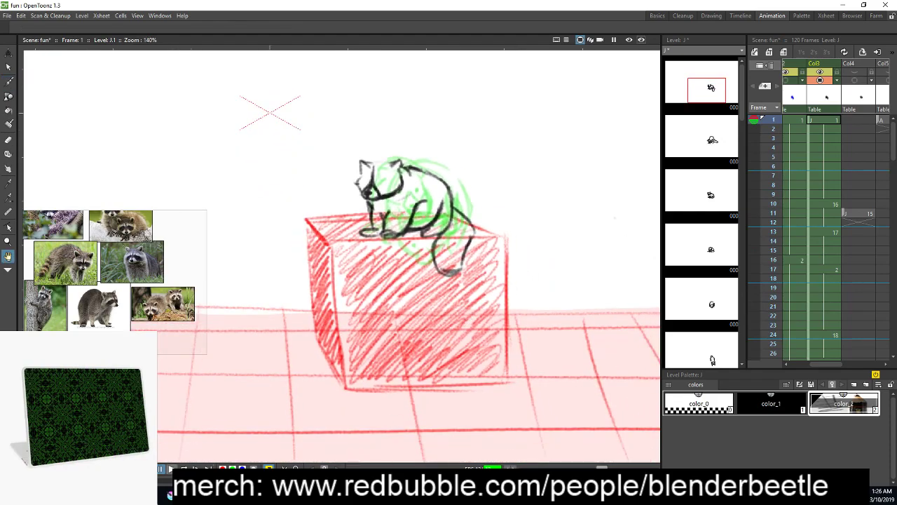
left_click(171, 468)
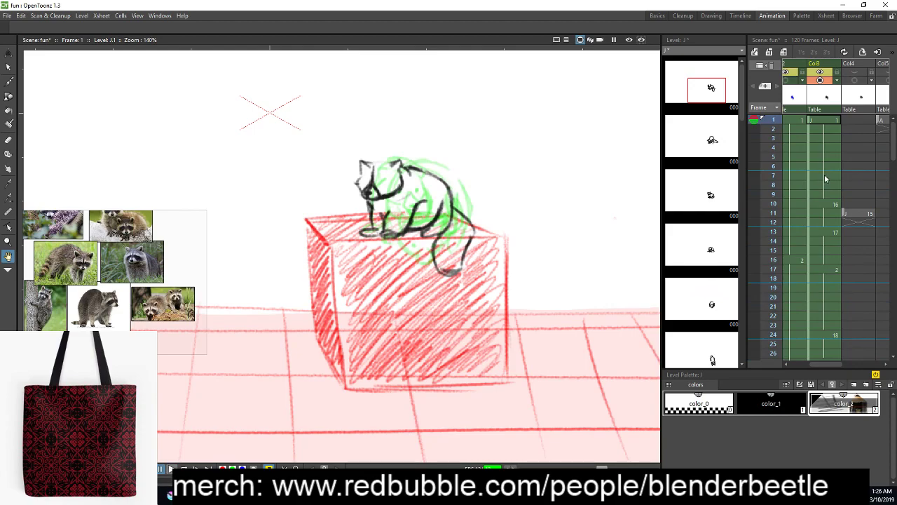
left_click(826, 278)
scroll(841, 210, "down", 7)
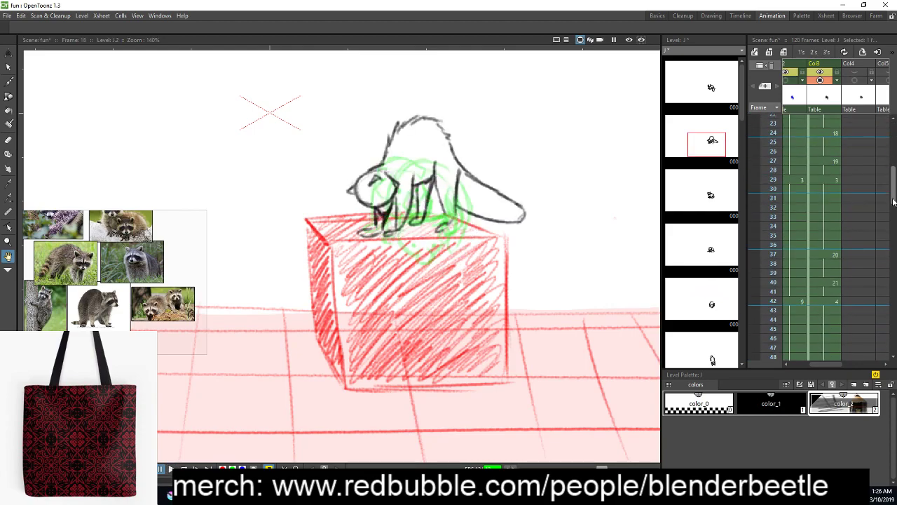
left_click(831, 238)
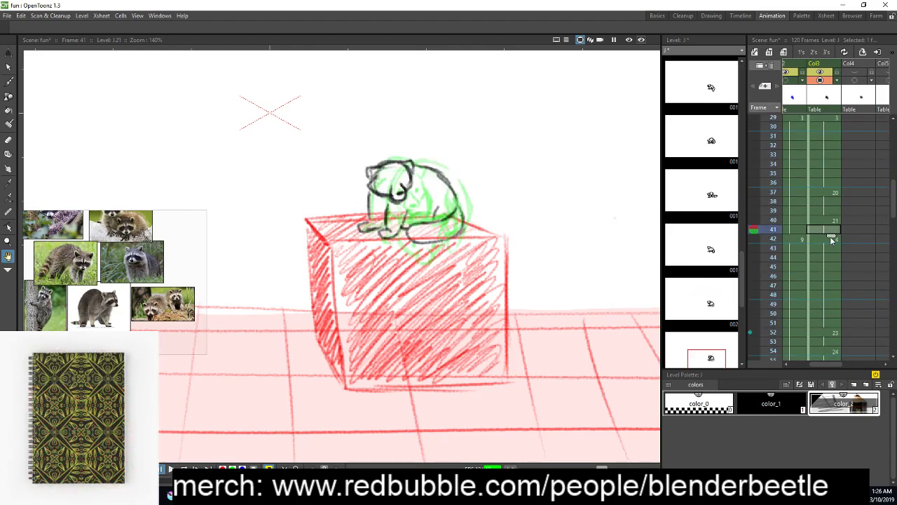
left_click(832, 332)
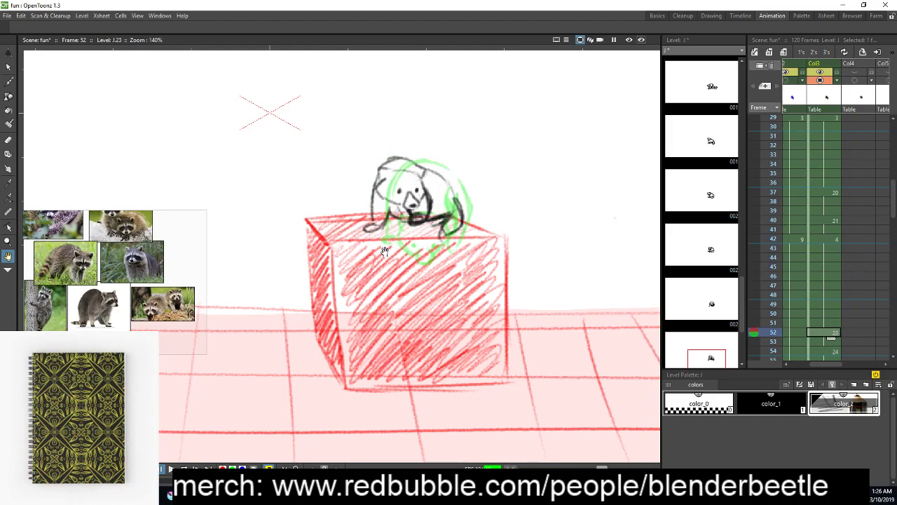
Erase the oval front paw, the chest stroke and the heavy cheek line beneath the raccoon's head on frame 52
key("b")
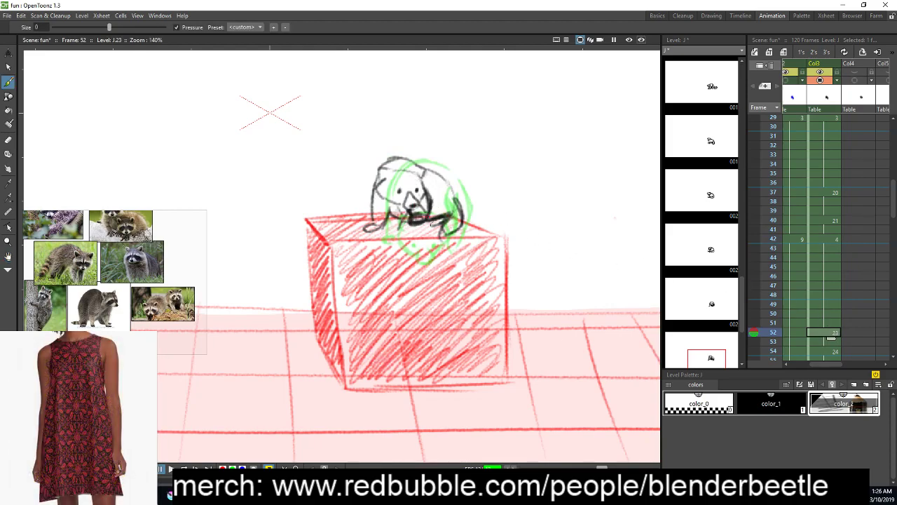
scroll(432, 255, "up", 4)
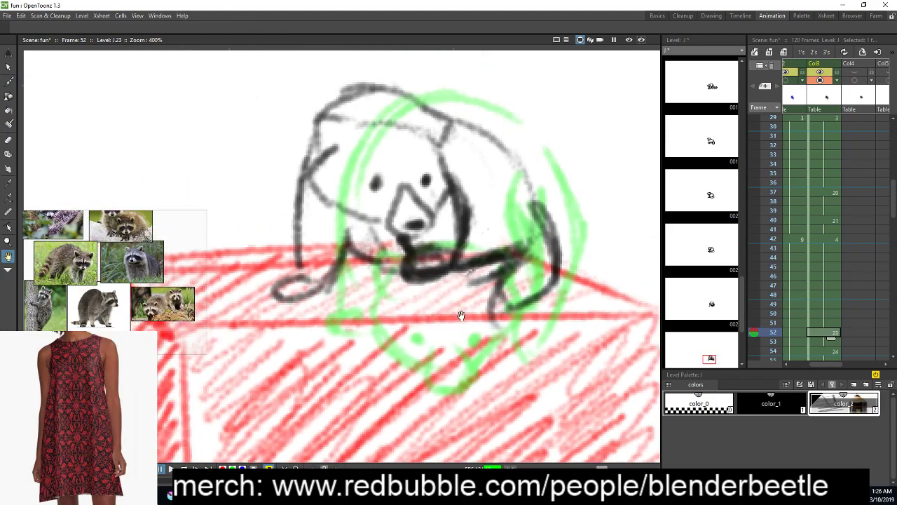
right_click(441, 271)
left_click(386, 295)
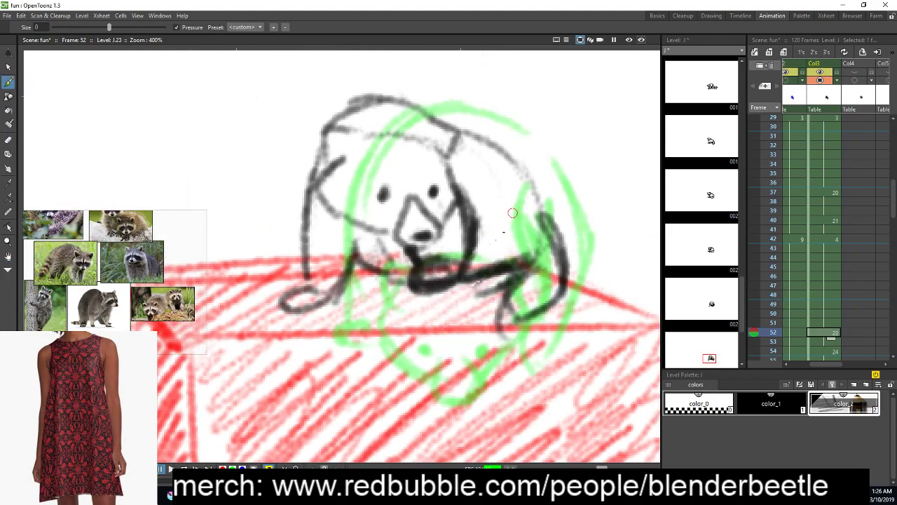
key("a")
mouse_move(445, 265)
left_mouse_down()
mouse_move(421, 260)
mouse_move(422, 251)
mouse_move(435, 254)
mouse_move(408, 299)
mouse_move(424, 301)
mouse_move(412, 306)
mouse_move(473, 263)
mouse_move(480, 226)
mouse_move(460, 185)
mouse_move(478, 249)
left_mouse_up()
key("b")
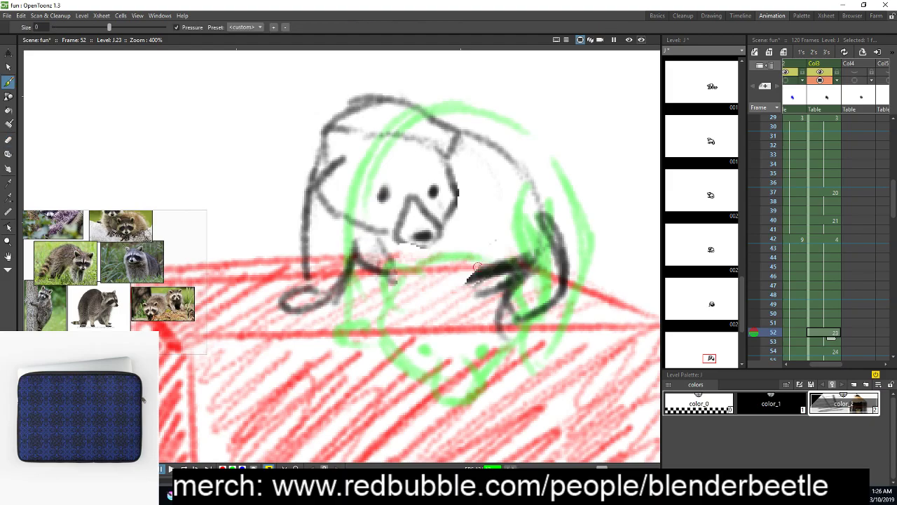
right_click(489, 247)
key("Escape")
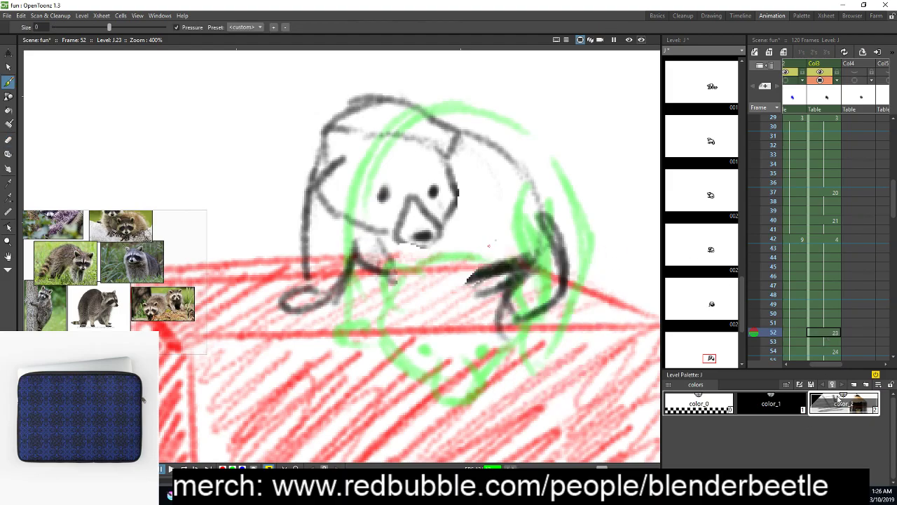
Set fixed onion skins on frames 50 and 54 and remove the one on frame 56
left_click(829, 327)
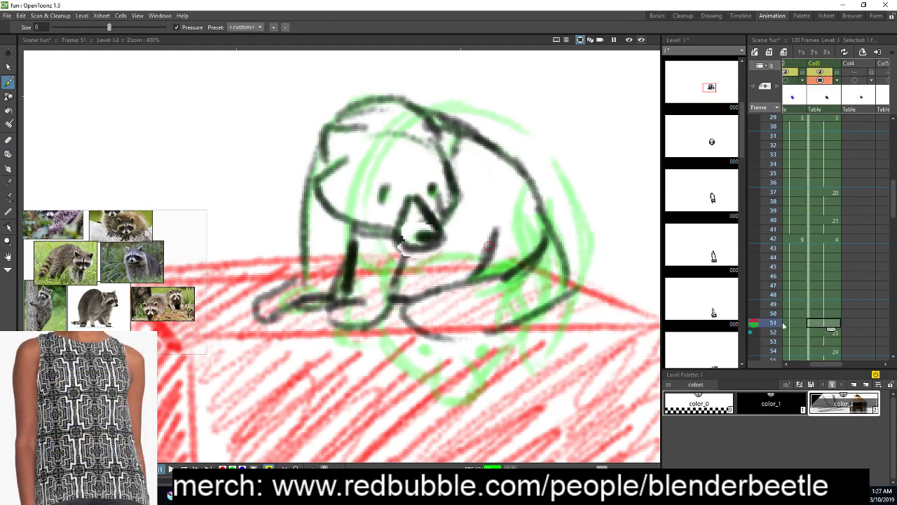
left_click(750, 313)
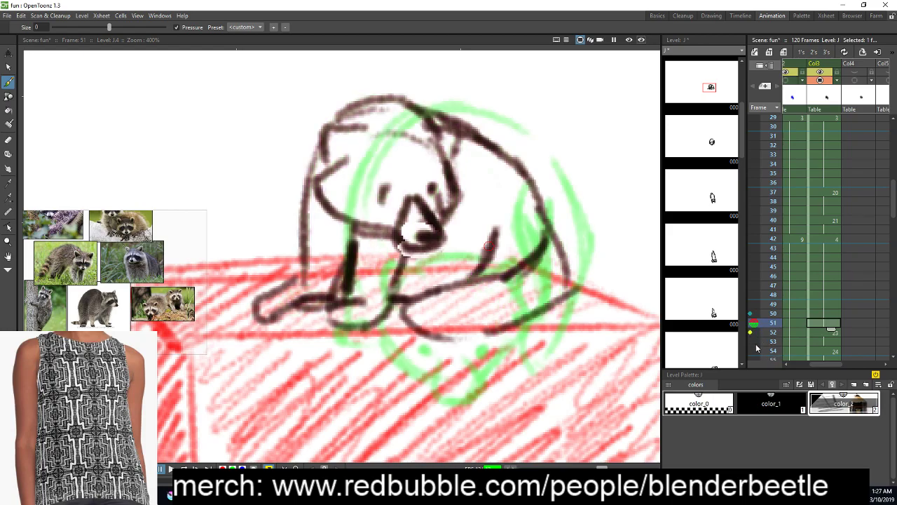
left_click(750, 350)
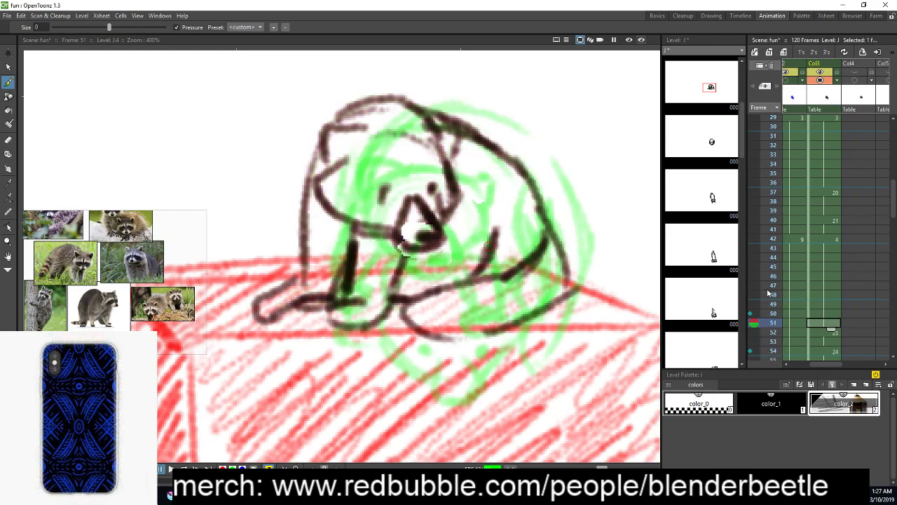
left_click_drag(894, 215, 894, 237)
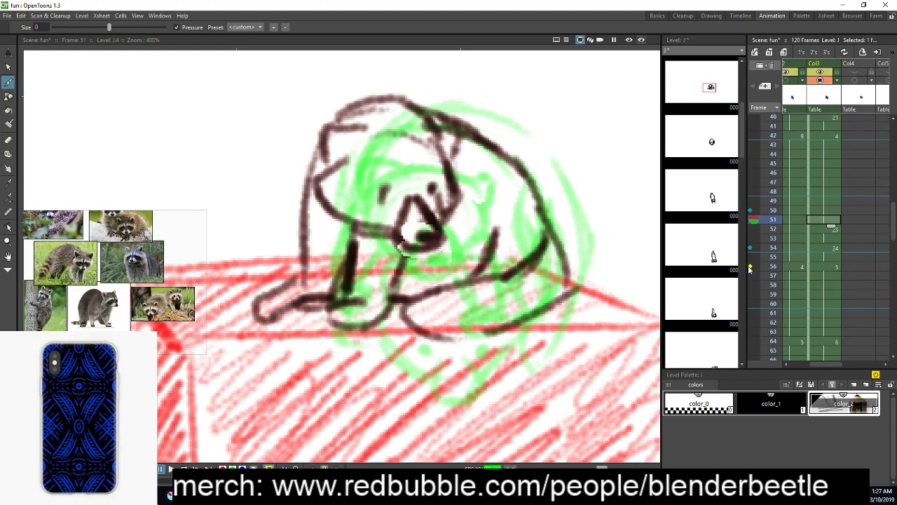
left_click(750, 267)
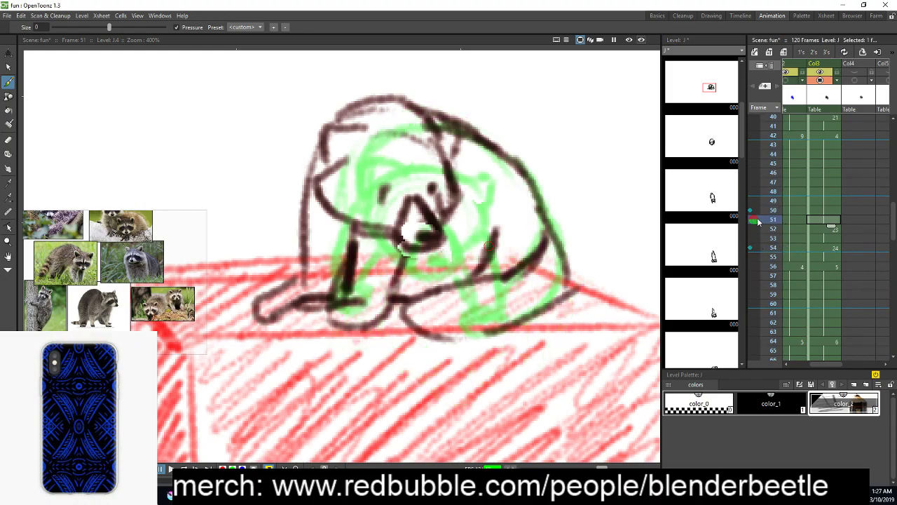
left_click(773, 212)
mouse_move(773, 214)
left_mouse_down()
mouse_move(766, 271)
mouse_move(771, 220)
left_mouse_up()
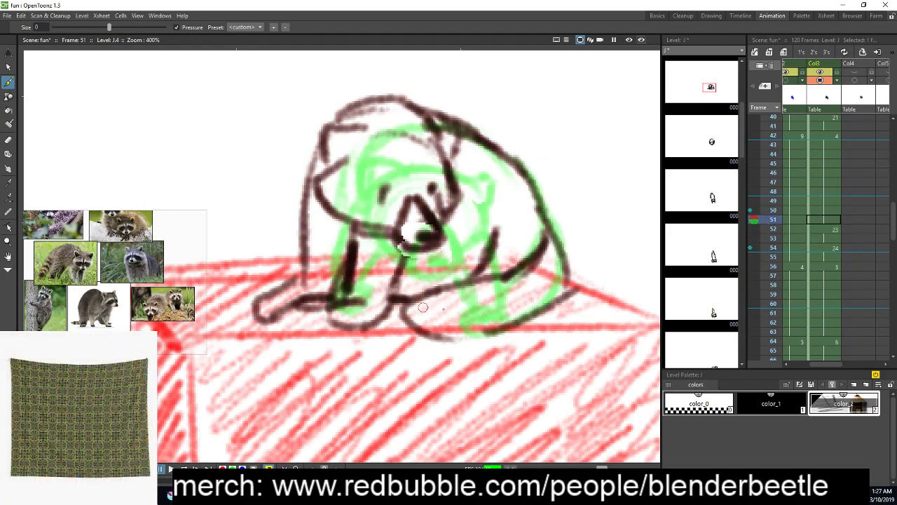
On frame 52, draw the second foreleg beneath the raccoon's muzzle in color_2, ending in an oval paw
left_click(824, 229)
mouse_move(405, 307)
left_mouse_down()
mouse_move(450, 303)
mouse_move(407, 313)
mouse_move(448, 253)
mouse_move(447, 302)
left_mouse_up()
left_click_drag(402, 246, 406, 303)
left_click_drag(448, 244, 447, 313)
left_click_drag(425, 295, 400, 322)
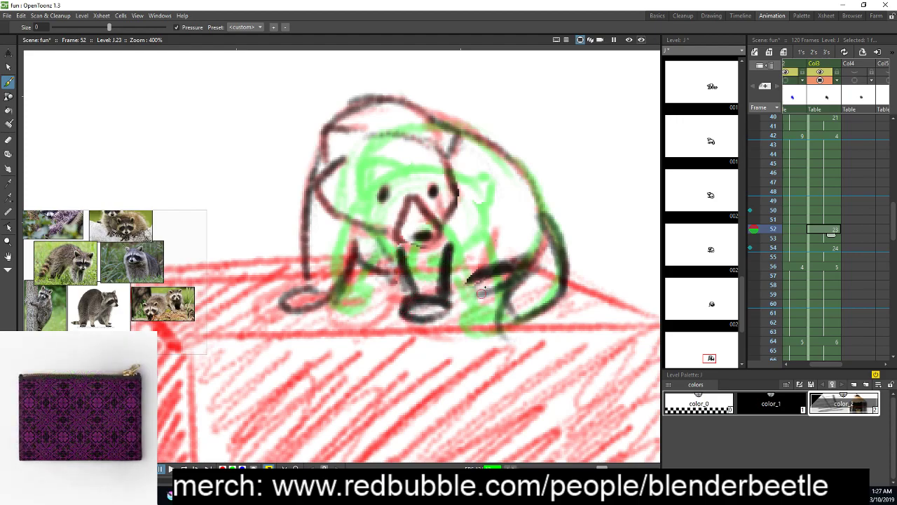
mouse_move(773, 233)
left_mouse_down()
mouse_move(774, 222)
mouse_move(773, 264)
mouse_move(775, 231)
left_mouse_up()
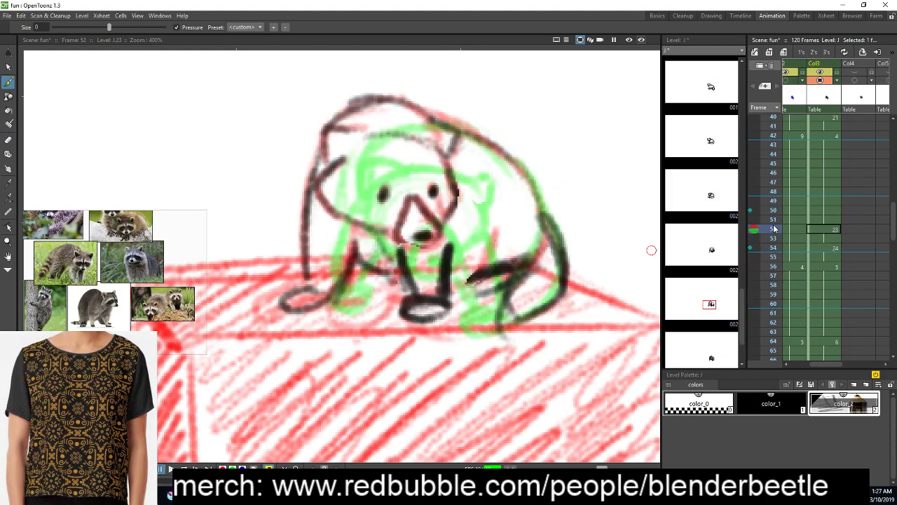
Try heavier strokes along both edges of the foreleg beneath the muzzle on frame 52 and undo them
mouse_move(400, 239)
left_mouse_down()
mouse_move(436, 243)
mouse_move(424, 251)
mouse_move(445, 201)
mouse_move(432, 287)
mouse_move(456, 250)
mouse_move(455, 263)
mouse_move(446, 232)
mouse_move(426, 277)
mouse_move(412, 262)
mouse_move(419, 260)
mouse_move(409, 294)
left_mouse_up()
left_click_drag(425, 257, 429, 300)
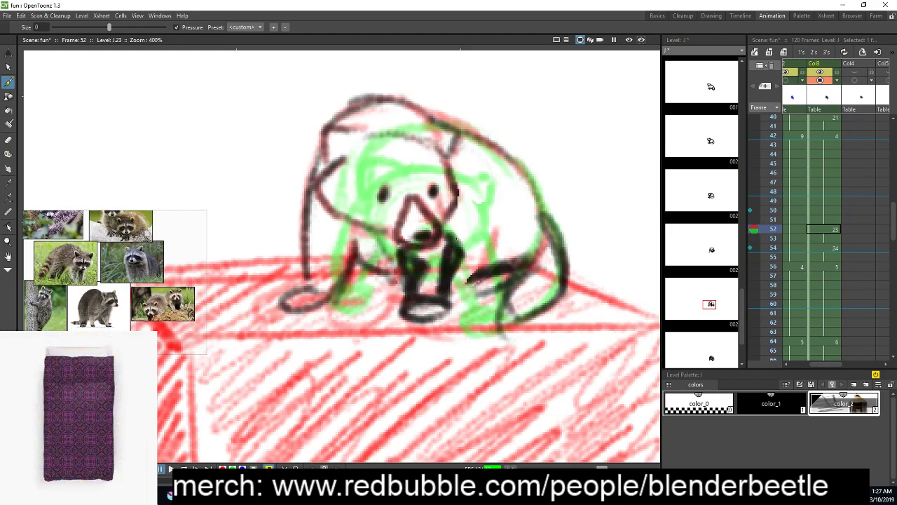
key("a")
mouse_move(449, 243)
left_mouse_down()
mouse_move(446, 278)
mouse_move(449, 258)
left_mouse_up()
key("ctrl+z")
key("ctrl+z")
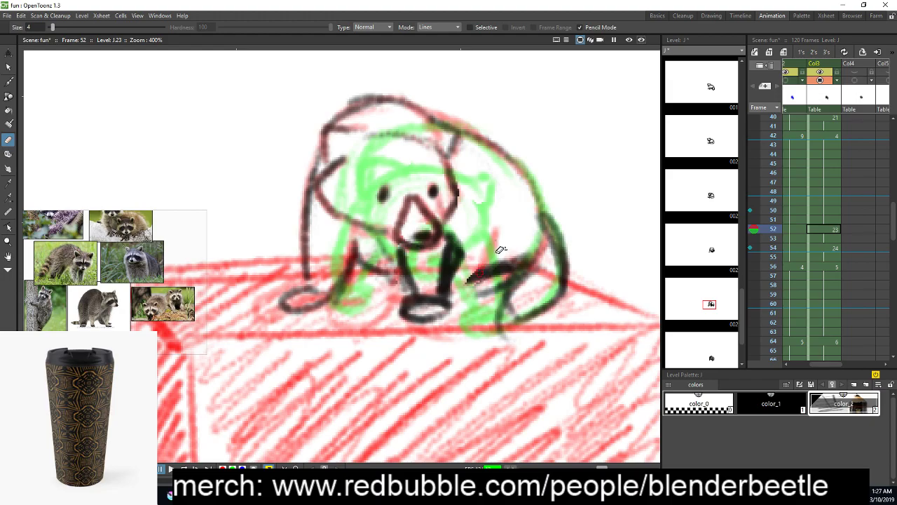
key("b")
key("ctrl+z")
Extend the foreleg's outer edge up to the cheek, draw the chest line on frame 52, and compare it with frames 48 to 51
left_click_drag(454, 212, 447, 269)
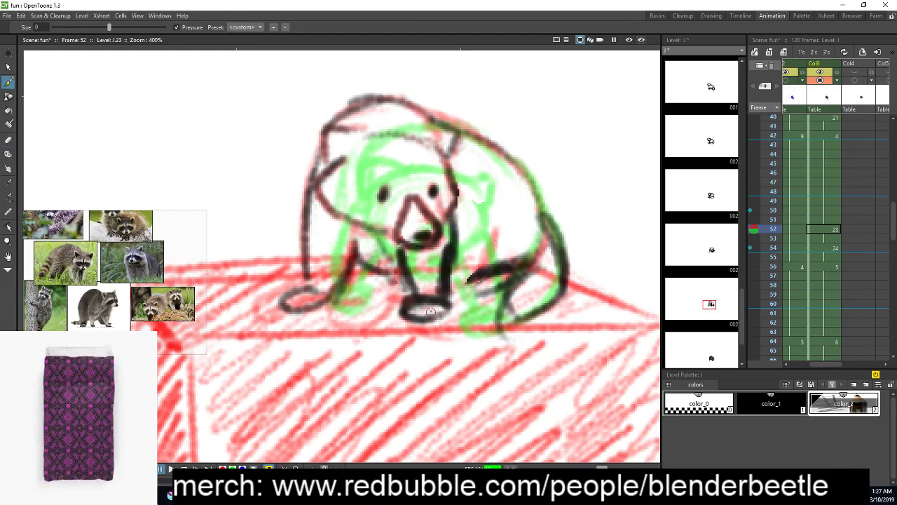
left_click_drag(345, 251, 399, 274)
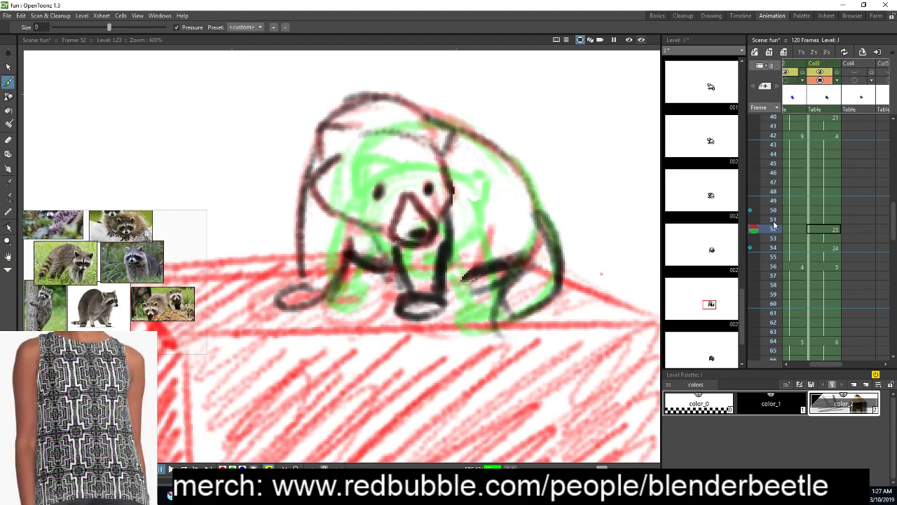
left_click(773, 220)
mouse_move(771, 222)
left_mouse_down()
mouse_move(766, 289)
mouse_move(773, 191)
left_mouse_up()
Play the animation with the whole box and floor in view to check the revised frame 52 in motion
scroll(427, 320, "down", 3)
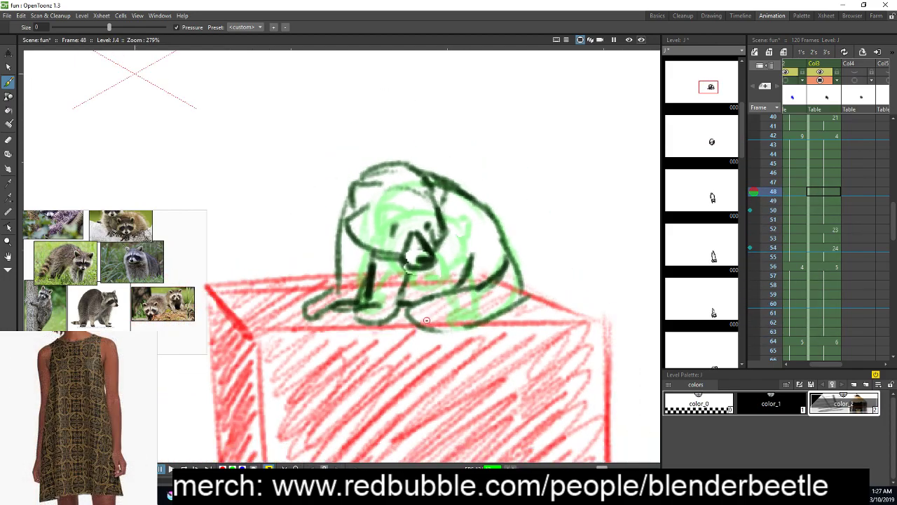
key("space")
left_click_drag(485, 338, 420, 264)
scroll(438, 285, "down", 3)
key("space")
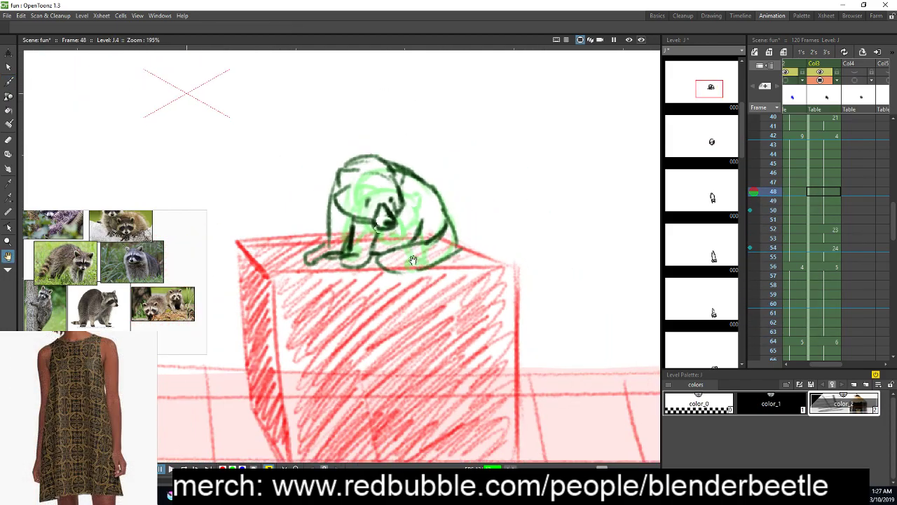
scroll(413, 268, "down", 1)
left_click(170, 469)
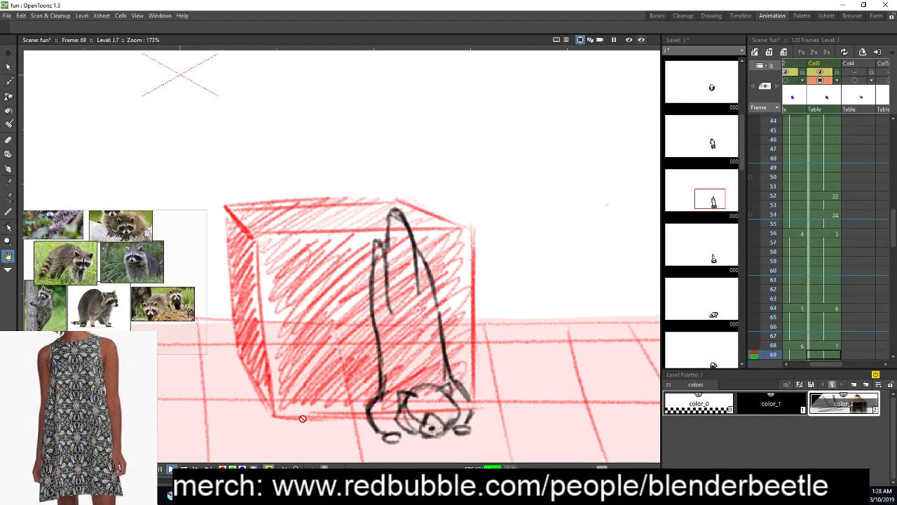
scroll(463, 375, "down", 1)
scroll(463, 375, "down", 1)
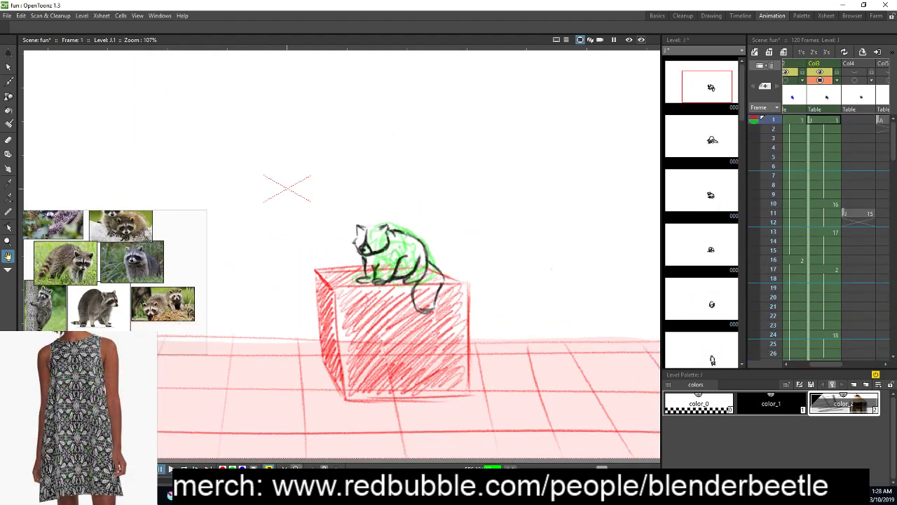
Step backwards through the poses from frame 97 to frame 67 to examine the landing and walking drawings
left_click_drag(523, 328, 439, 275)
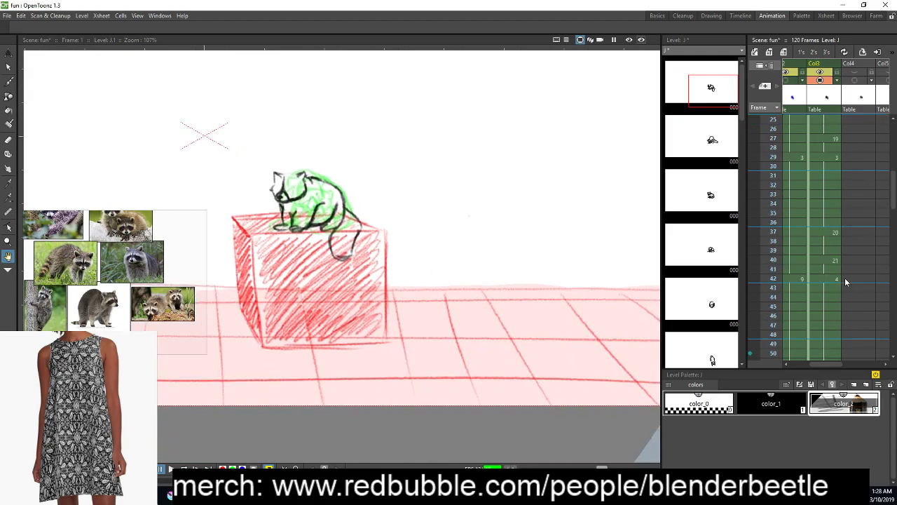
scroll(834, 290, "down", 2)
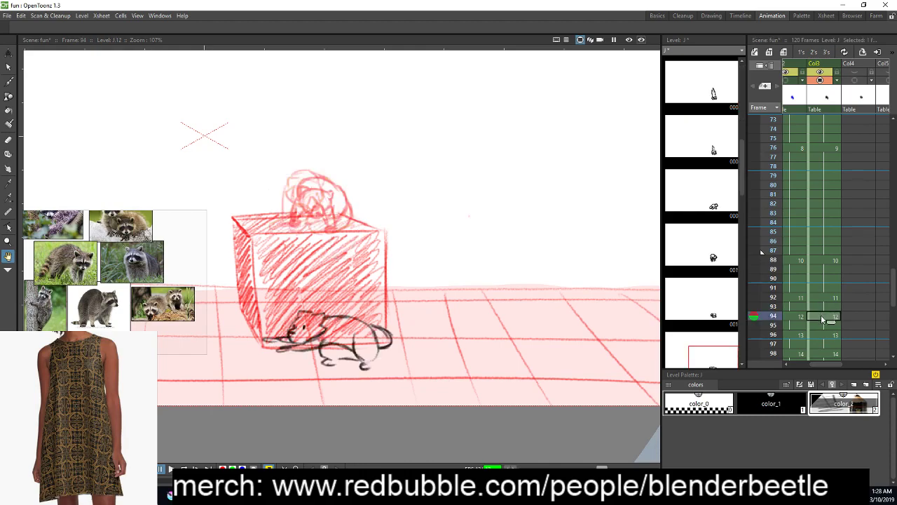
left_click(830, 343)
left_click(829, 308)
left_click(823, 278)
scroll(821, 283, "up", 2)
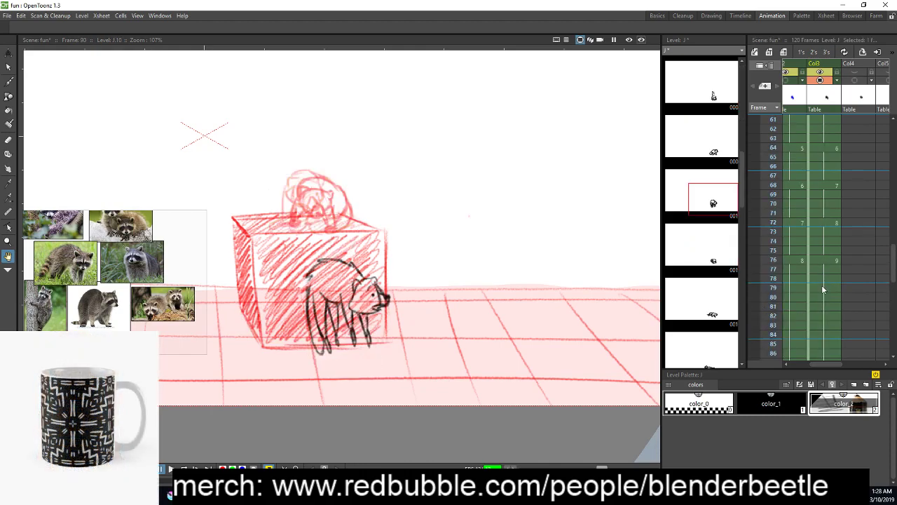
left_click(821, 287)
left_click(820, 315)
scroll(824, 246, "up", 2)
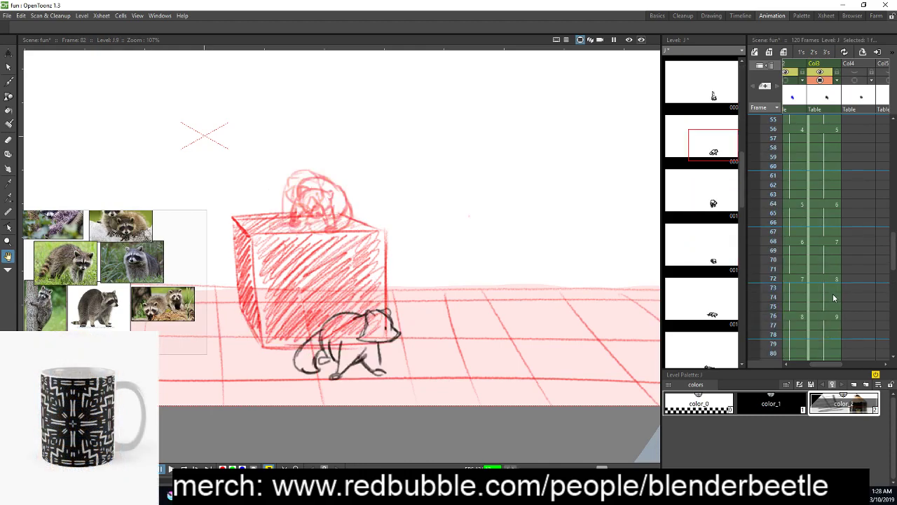
left_click(833, 297)
left_click(828, 258)
left_click(825, 232)
Compare the front-facing crouch around frame 58 with the climb-down poses between frames 65 and 75
scroll(825, 251, "up", 4)
left_click(825, 251)
left_click(827, 259)
scroll(825, 268, "down", 4)
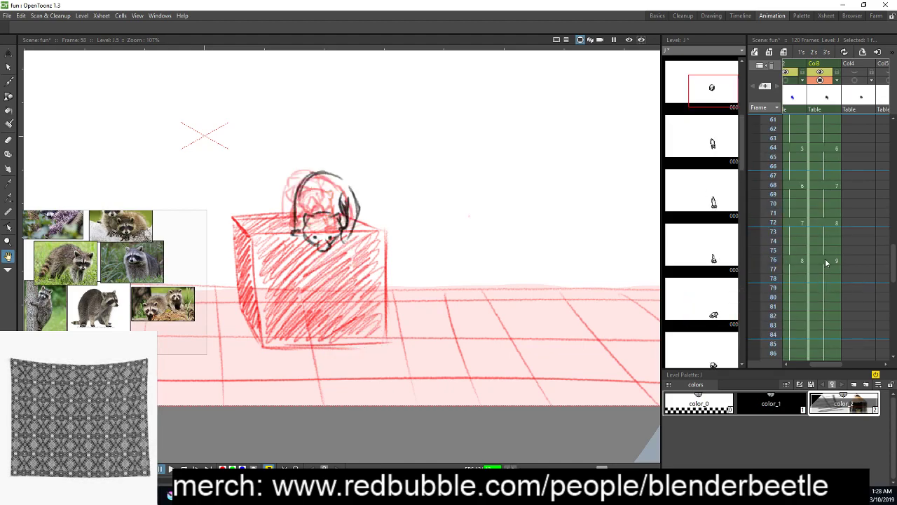
left_click(814, 232)
left_click(821, 250)
left_click(834, 166)
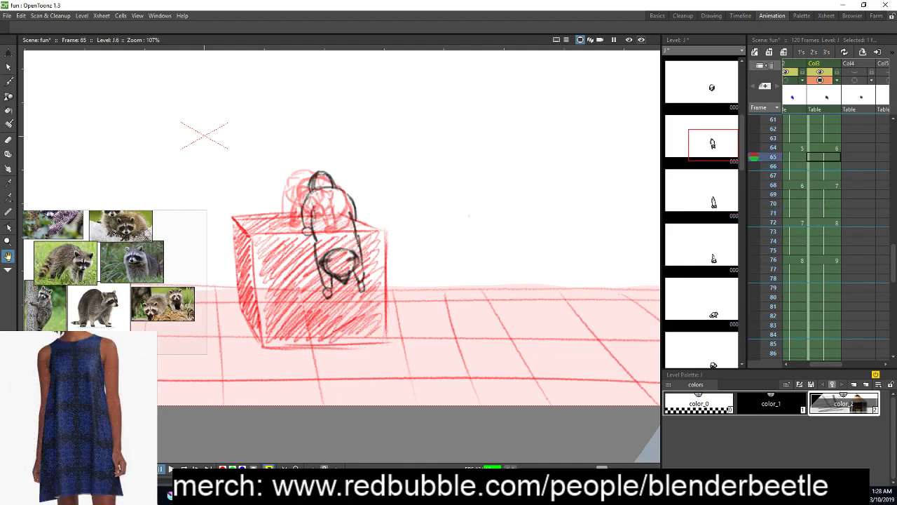
Play the whole animation again and look through the frame list to its last drawings
left_click(170, 469)
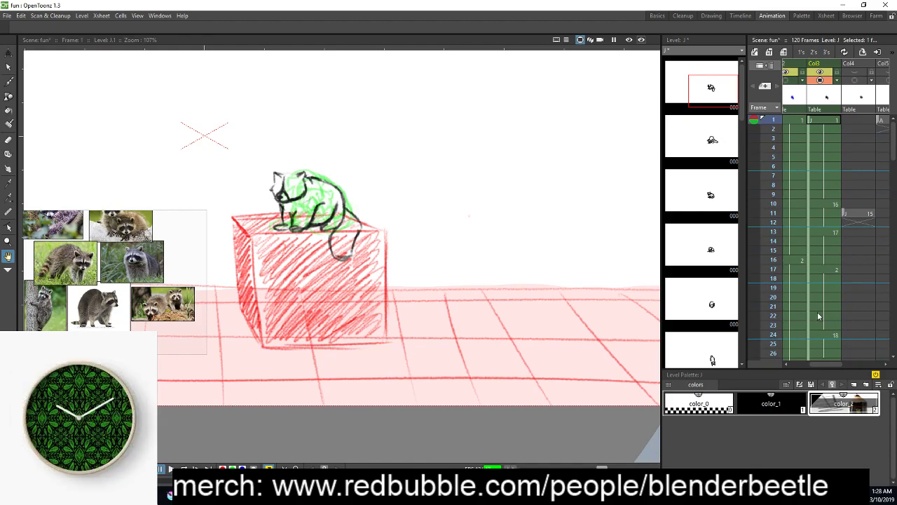
scroll(816, 312, "down", 8)
scroll(817, 316, "down", 10)
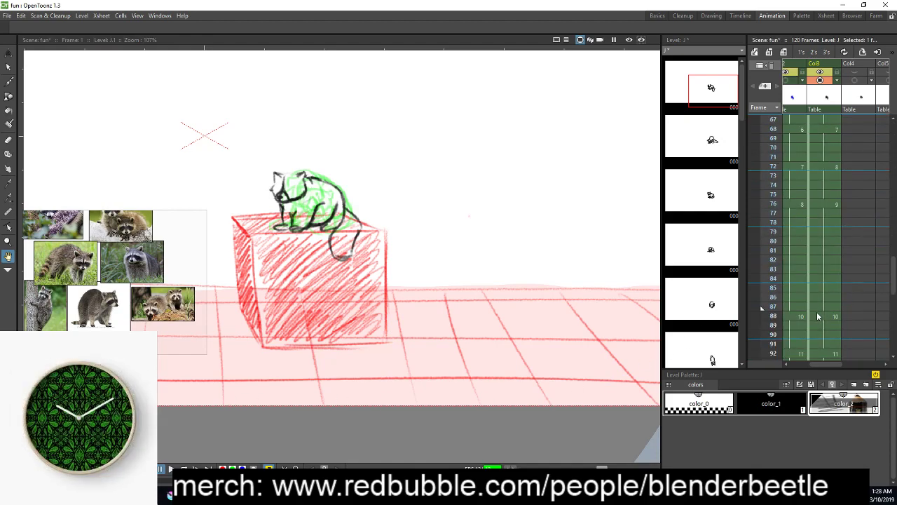
scroll(277, 283, "up", 4)
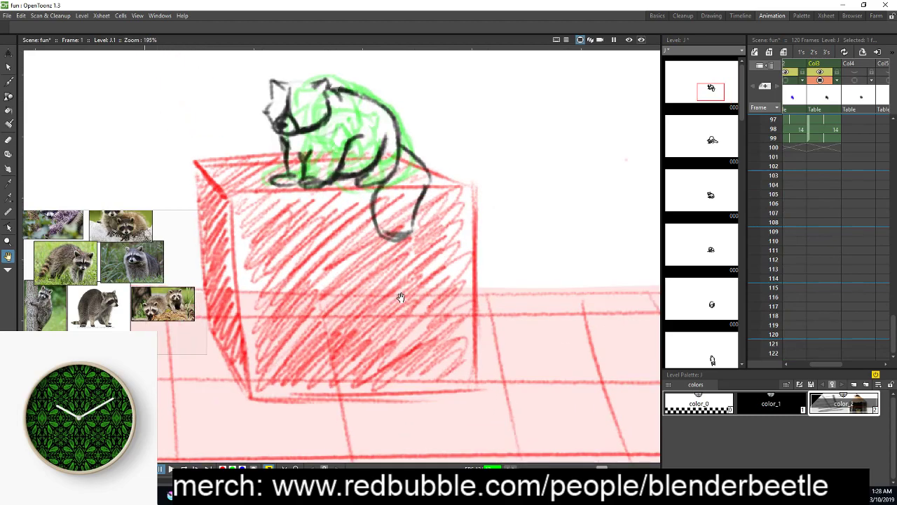
scroll(401, 297, "down", 4)
left_click_drag(368, 295, 466, 342)
left_click_drag(484, 301, 378, 361)
scroll(419, 350, "down", 2)
scroll(411, 359, "up", 4)
scroll(385, 328, "up", 2)
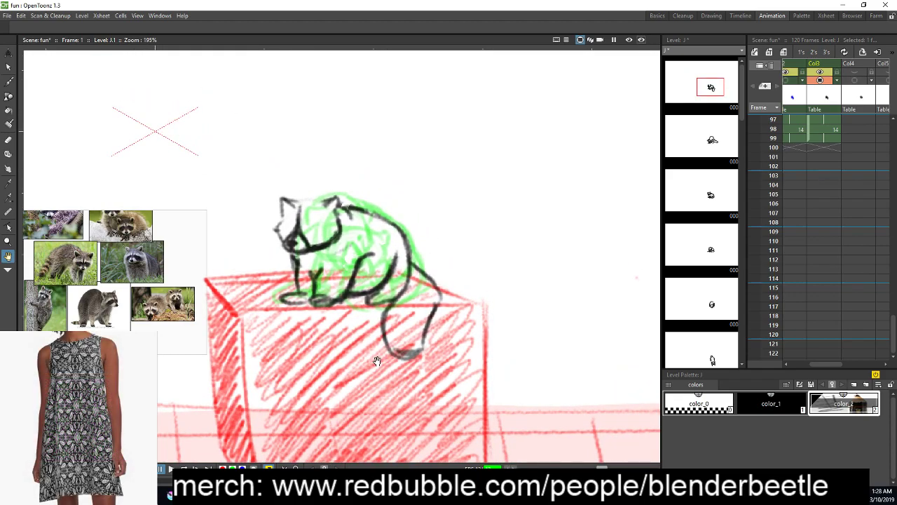